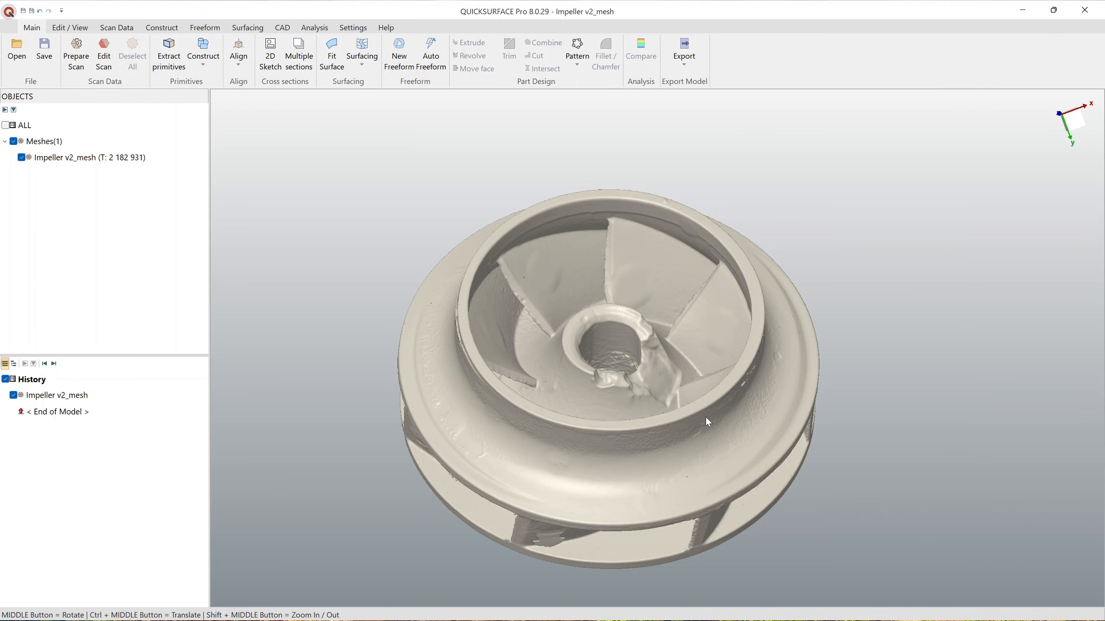
Step: Examine the impeller scan mesh from above, the side and below, covering the shroud, vanes, hub bore and back face
middle_drag(719, 424, 754, 365)
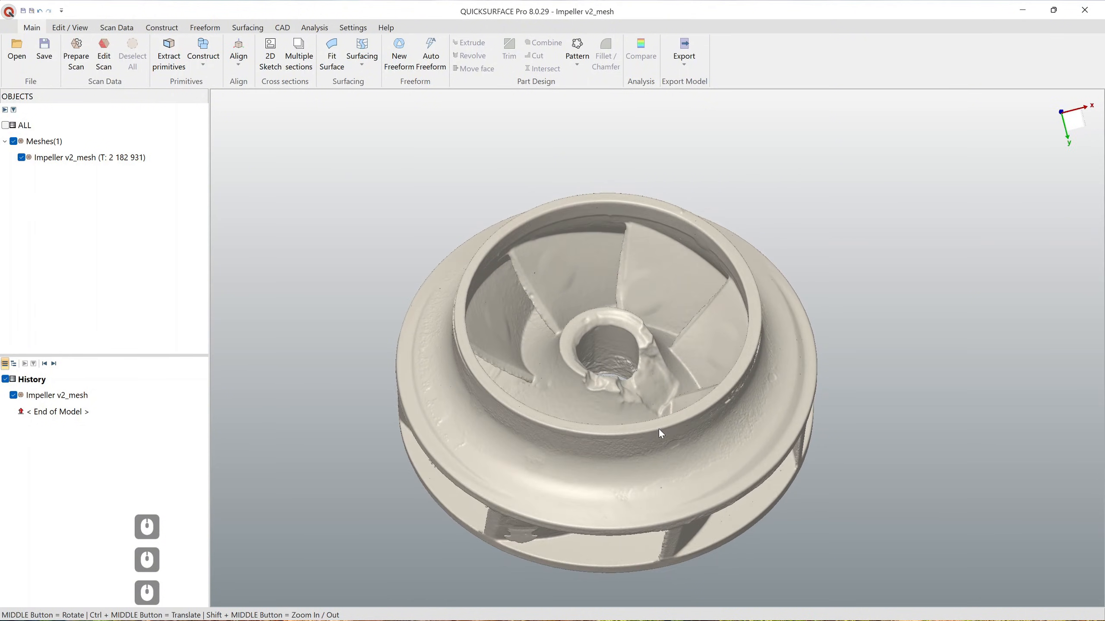
middle_drag(640, 520, 482, 350)
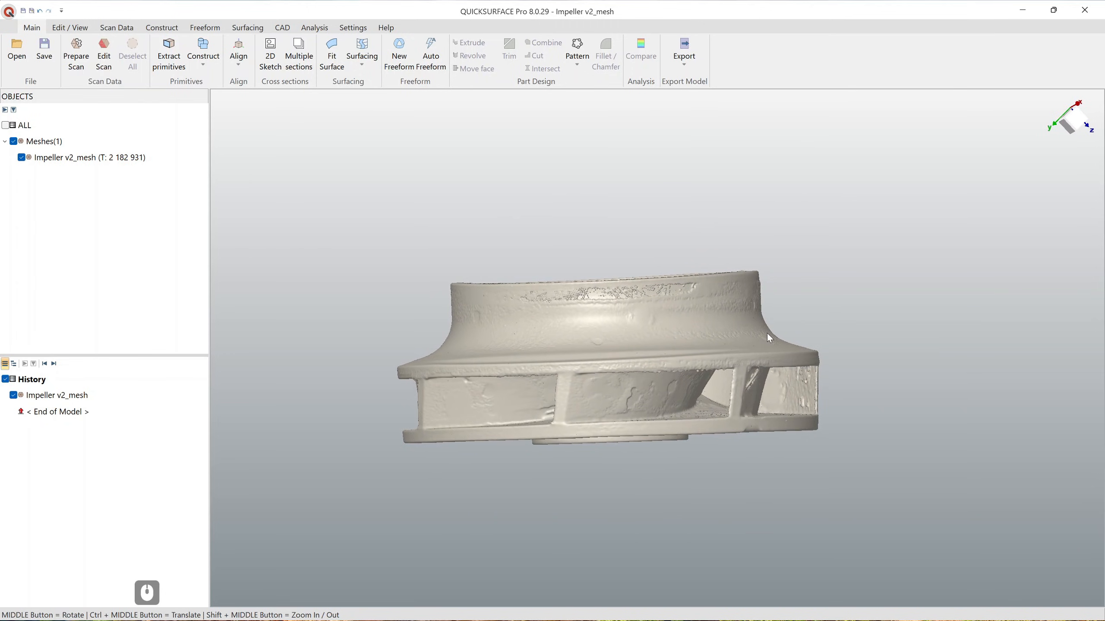
middle_drag(768, 338, 511, 443)
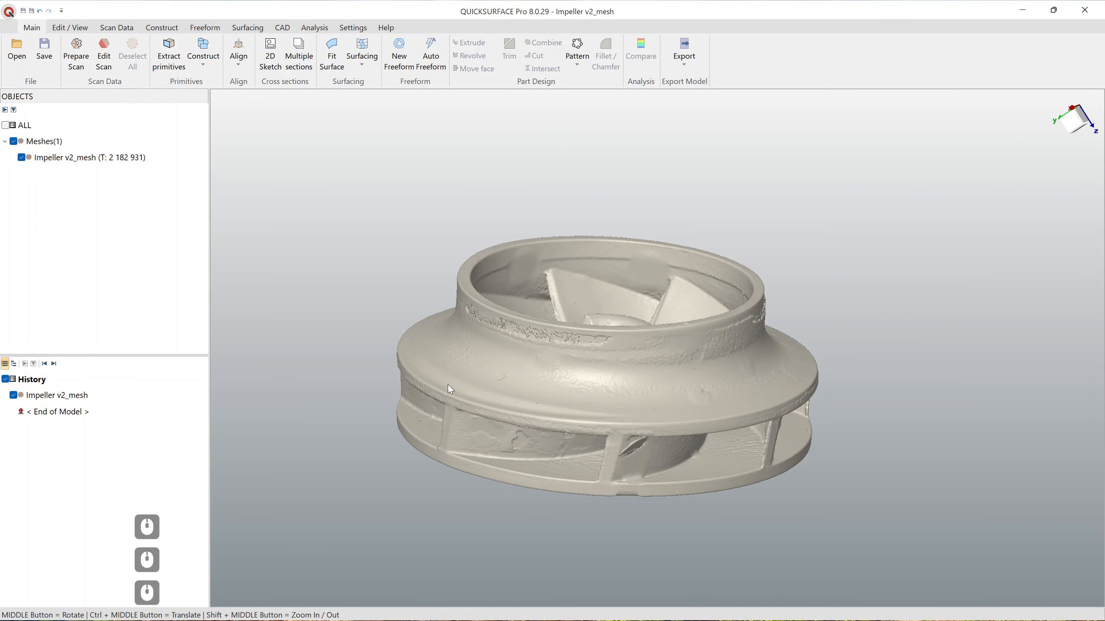
middle_drag(449, 389, 453, 450)
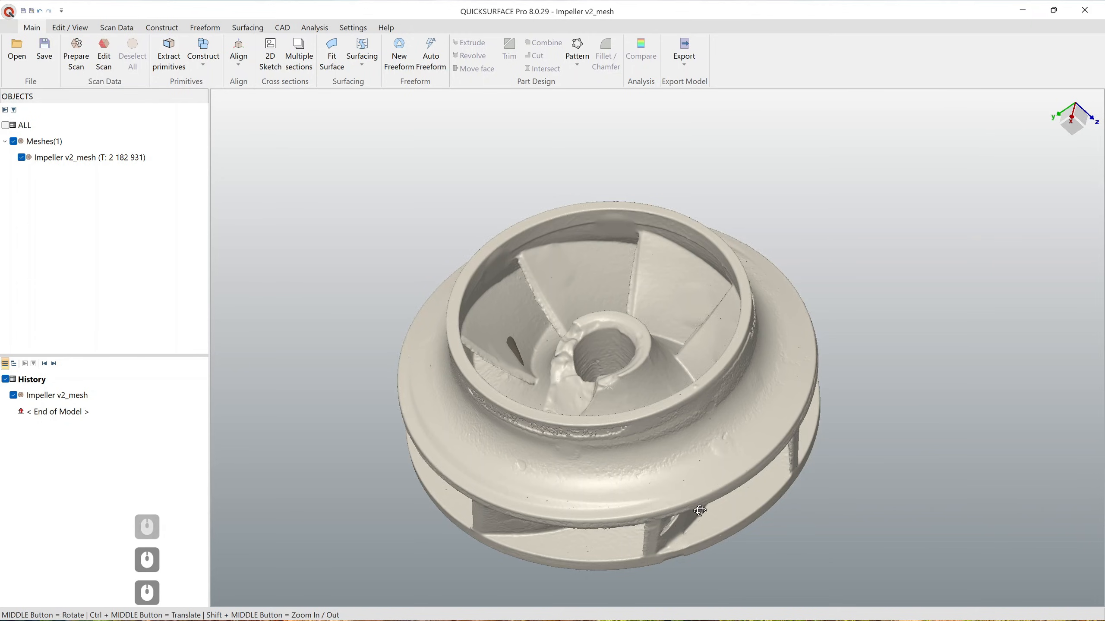
middle_drag(695, 520, 888, 437)
middle_drag(584, 459, 650, 276)
middle_drag(661, 440, 704, 475)
middle_drag(523, 469, 577, 386)
middle_drag(567, 495, 613, 350)
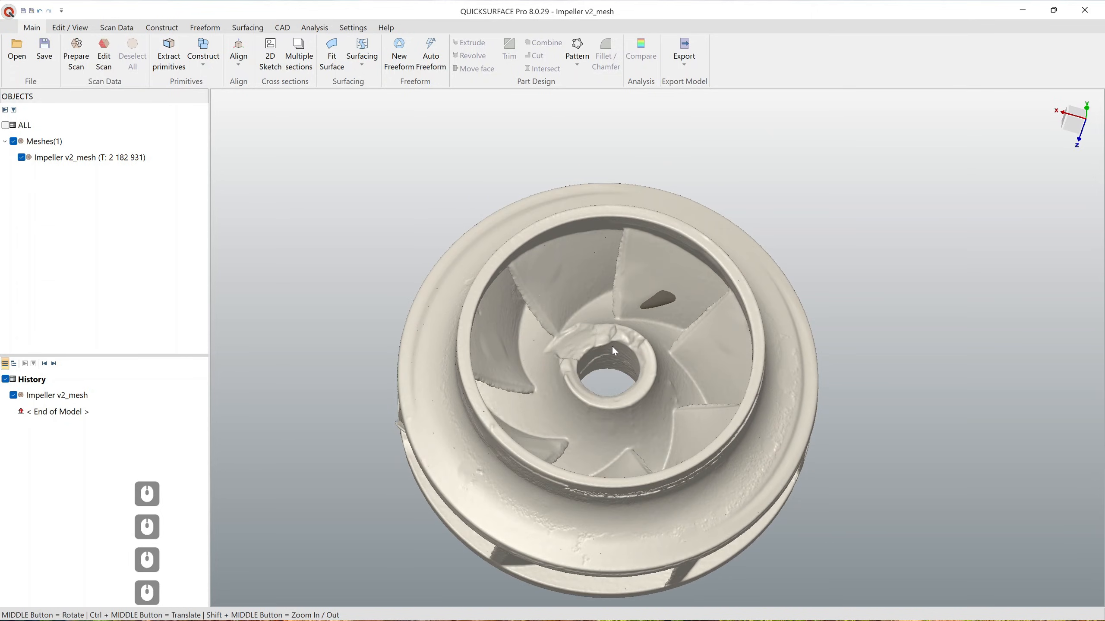
middle_drag(657, 434, 686, 442)
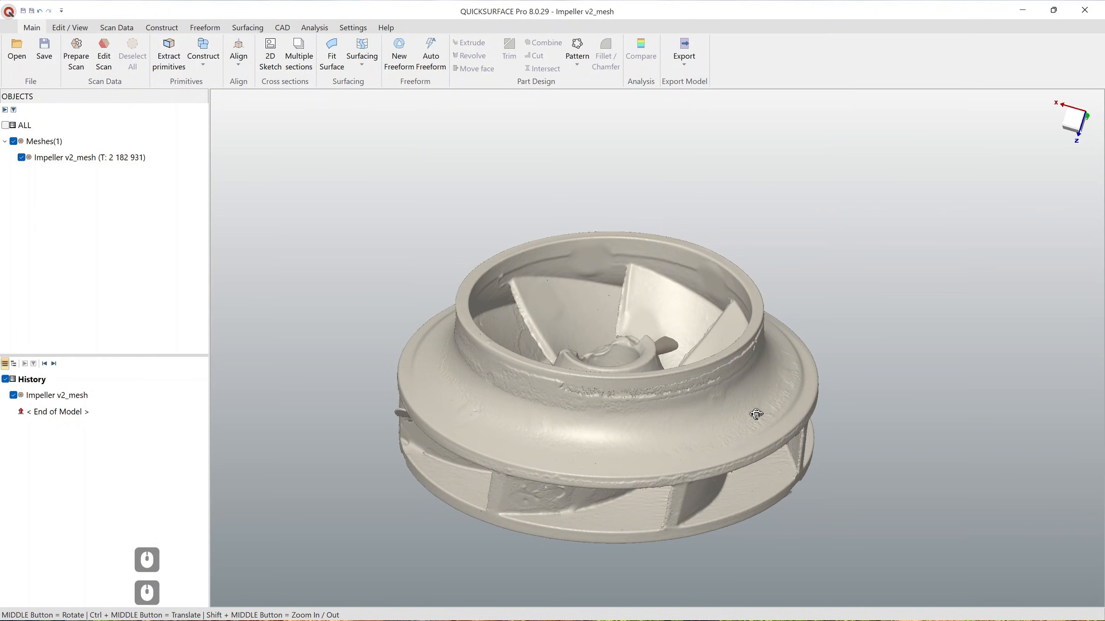
middle_drag(756, 414, 826, 442)
middle_drag(592, 375, 613, 325)
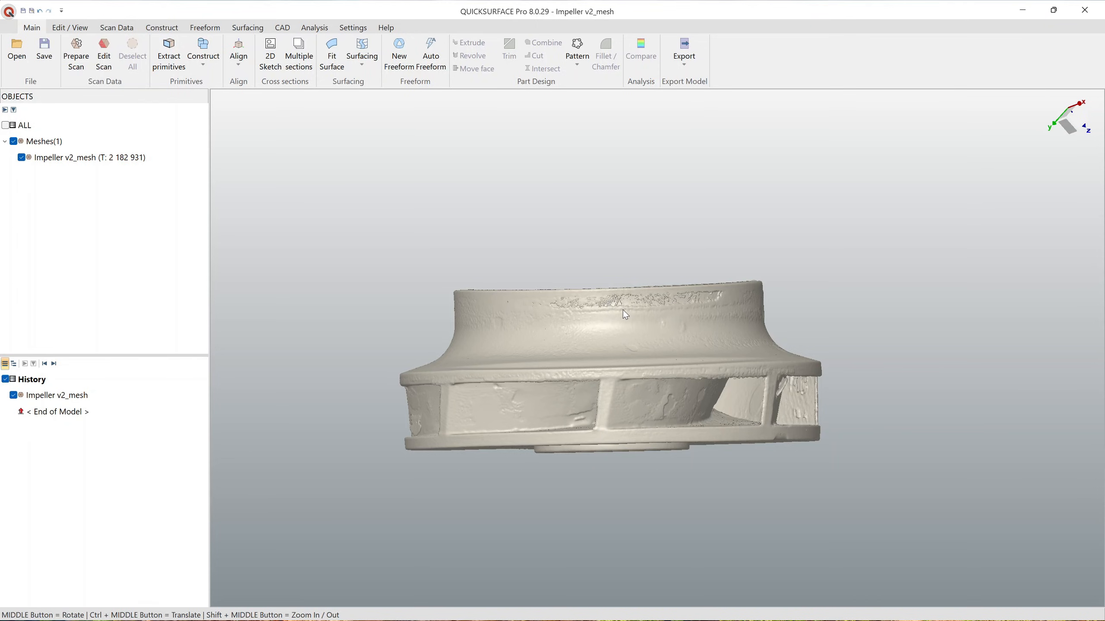
mouse_move(639, 357)
middle_down()
mouse_move(633, 424)
mouse_move(635, 351)
mouse_move(630, 358)
middle_up()
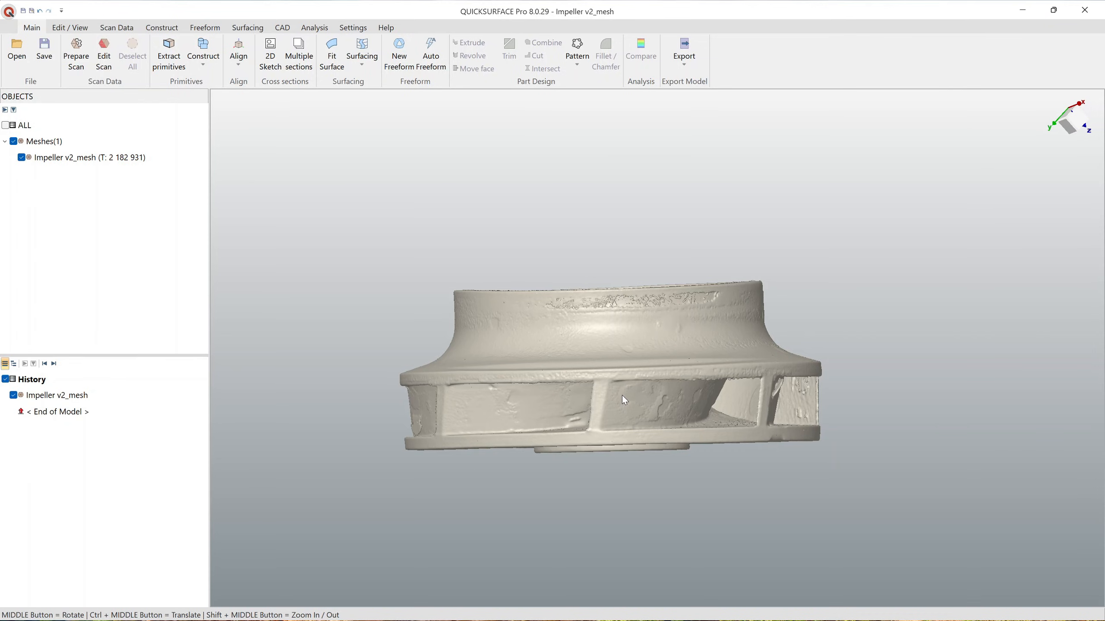
middle_drag(676, 391, 586, 412)
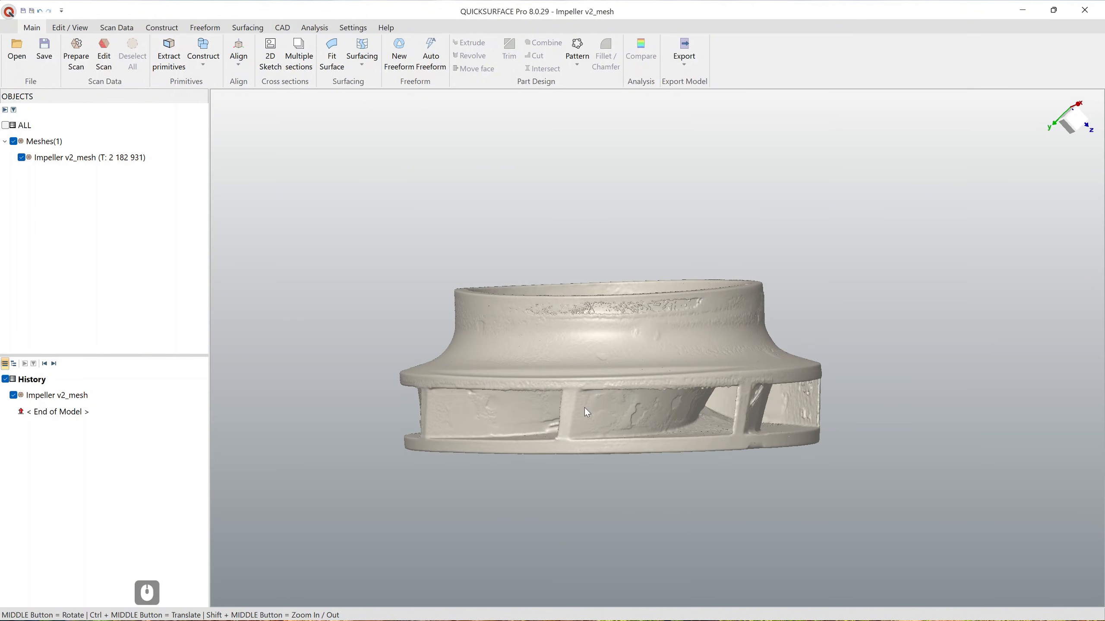
middle_drag(672, 408, 616, 330)
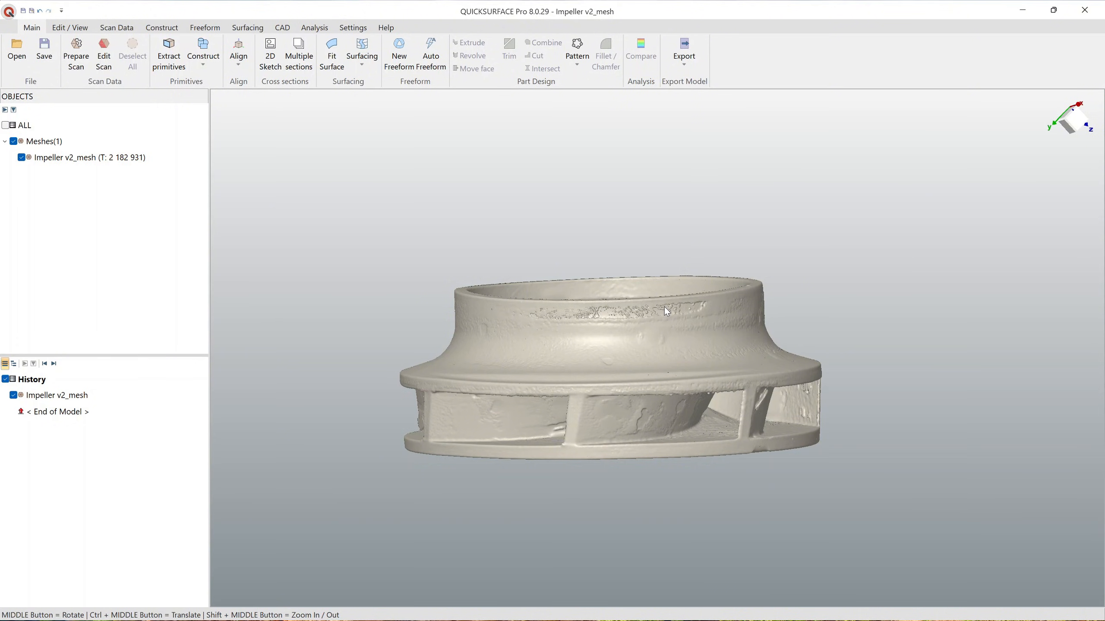
key(KP_Multiply)
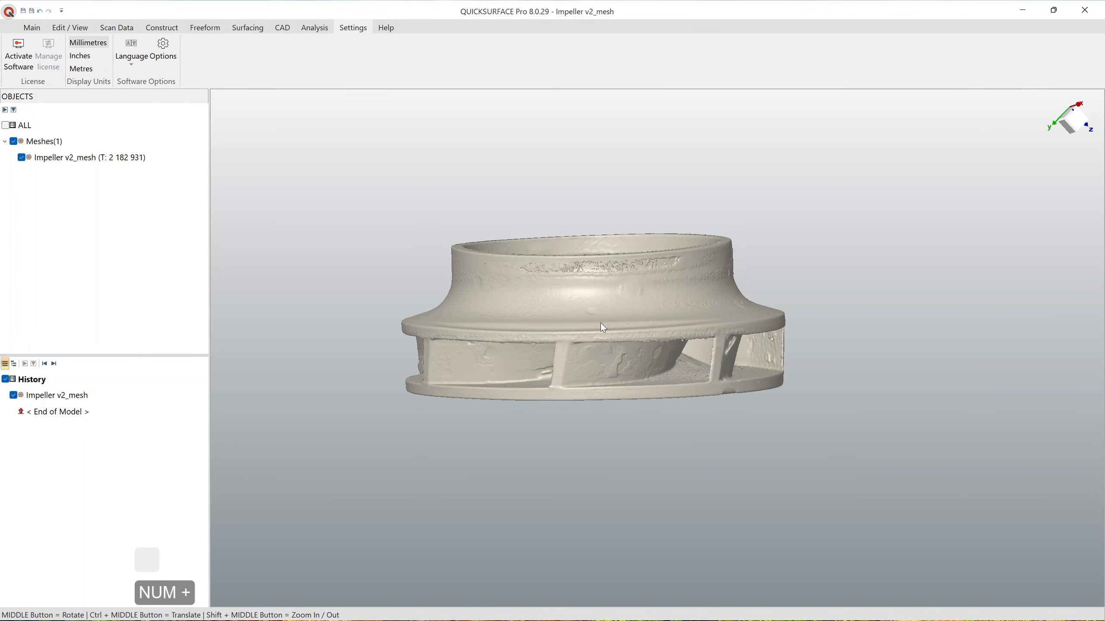
ctrl+middle_drag(601, 324, 639, 283)
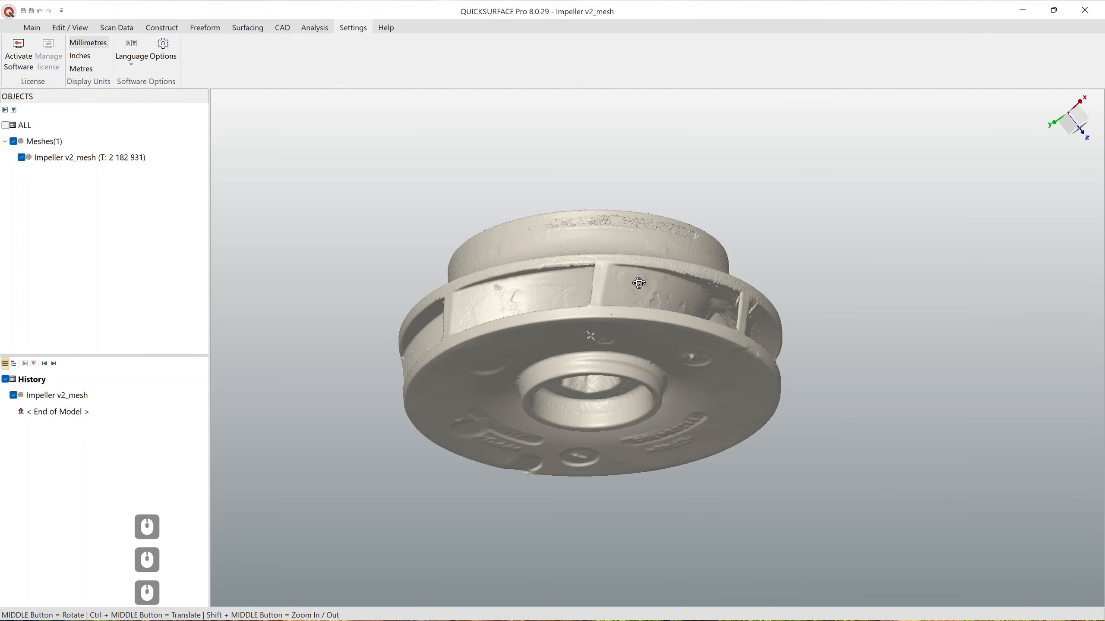
middle_drag(679, 453, 612, 467)
middle_drag(611, 352, 557, 421)
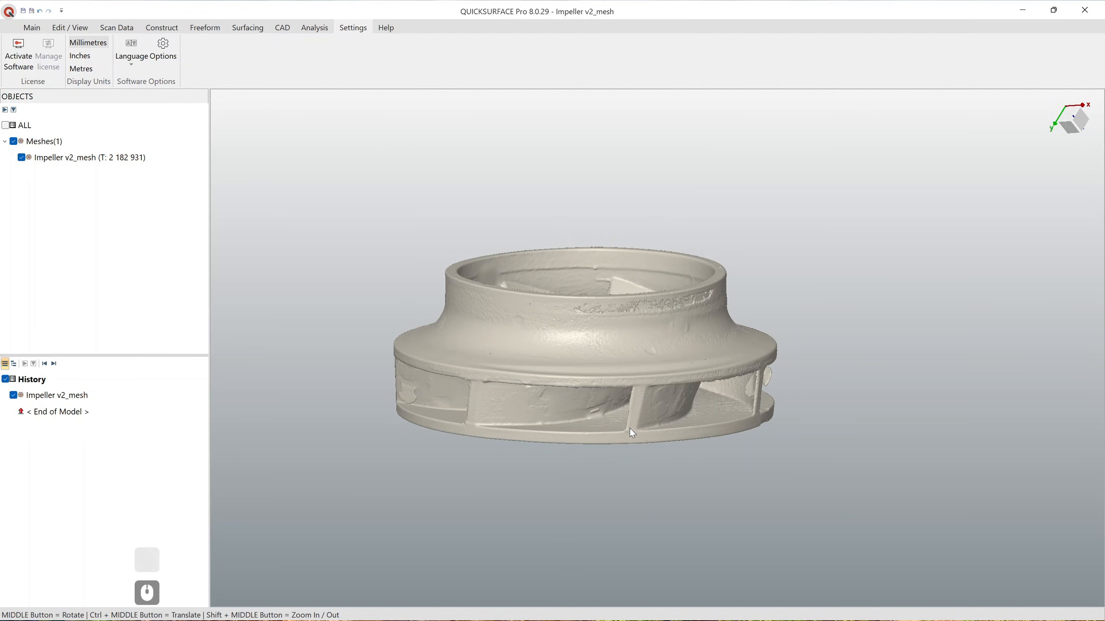
middle_drag(625, 448, 590, 304)
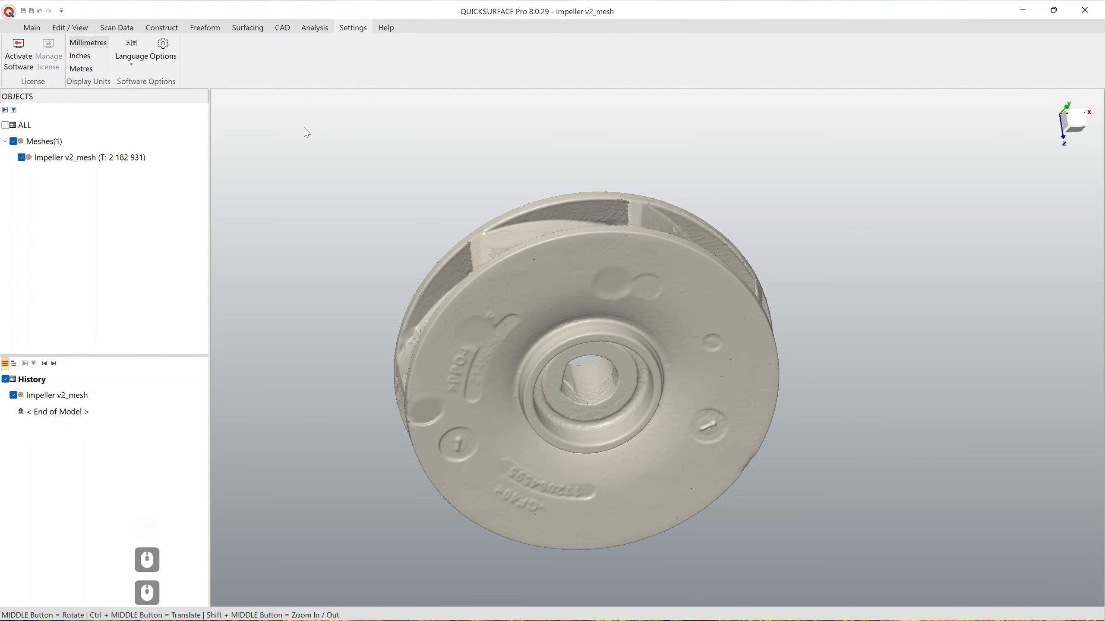
Step: Extract an unconstrained plane from the flat ring around the bore on the impeller's back, with deviation analysis on, keeping primitive extraction open
click(32, 27)
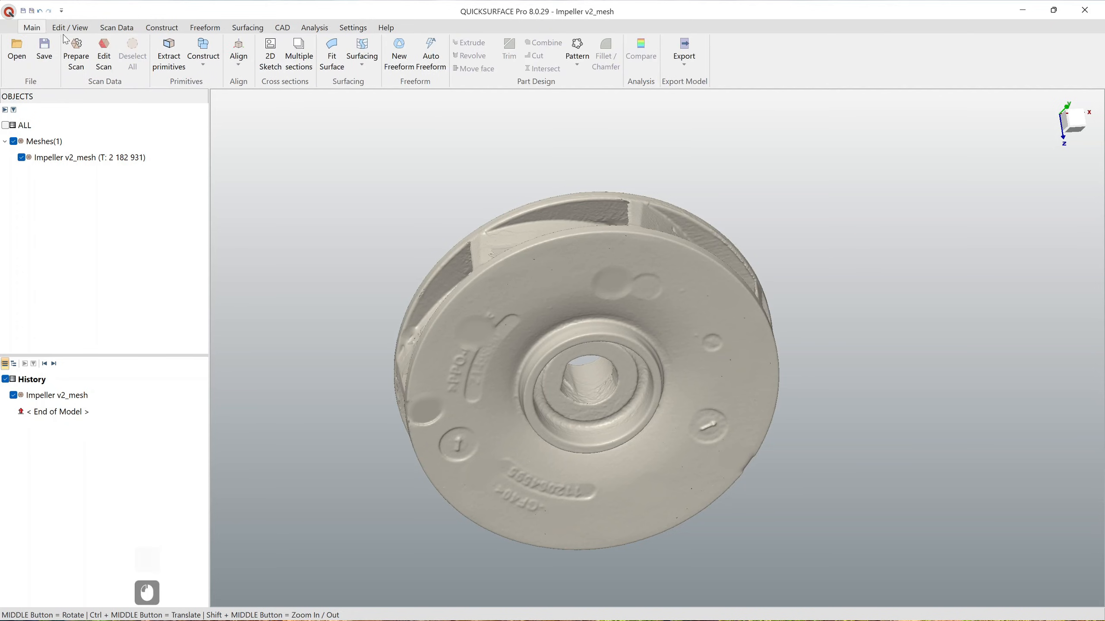
click(168, 51)
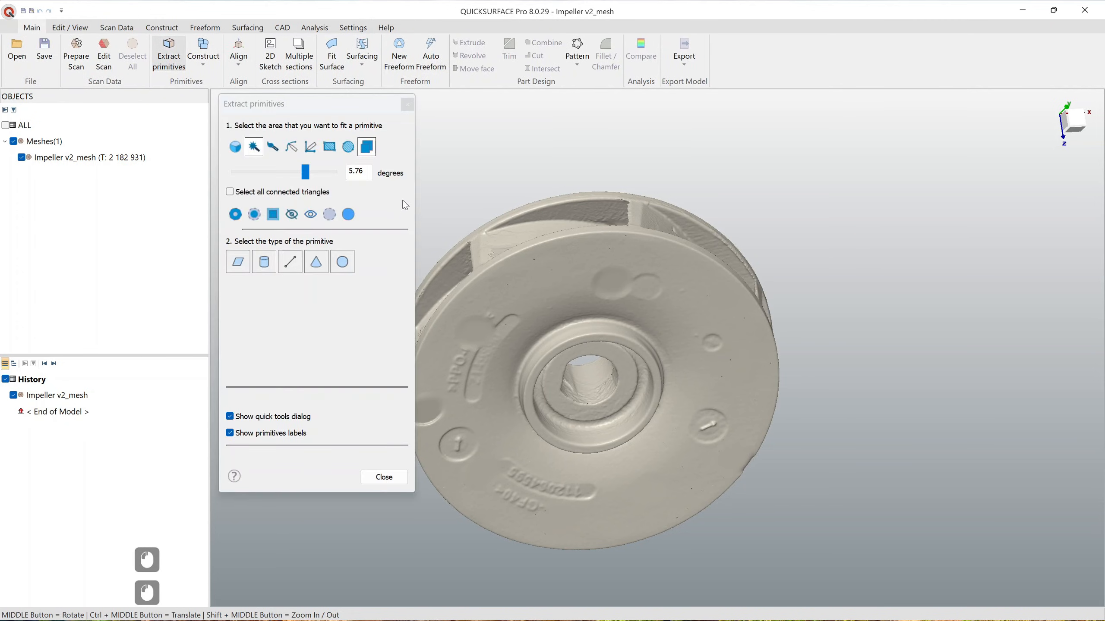
click(235, 146)
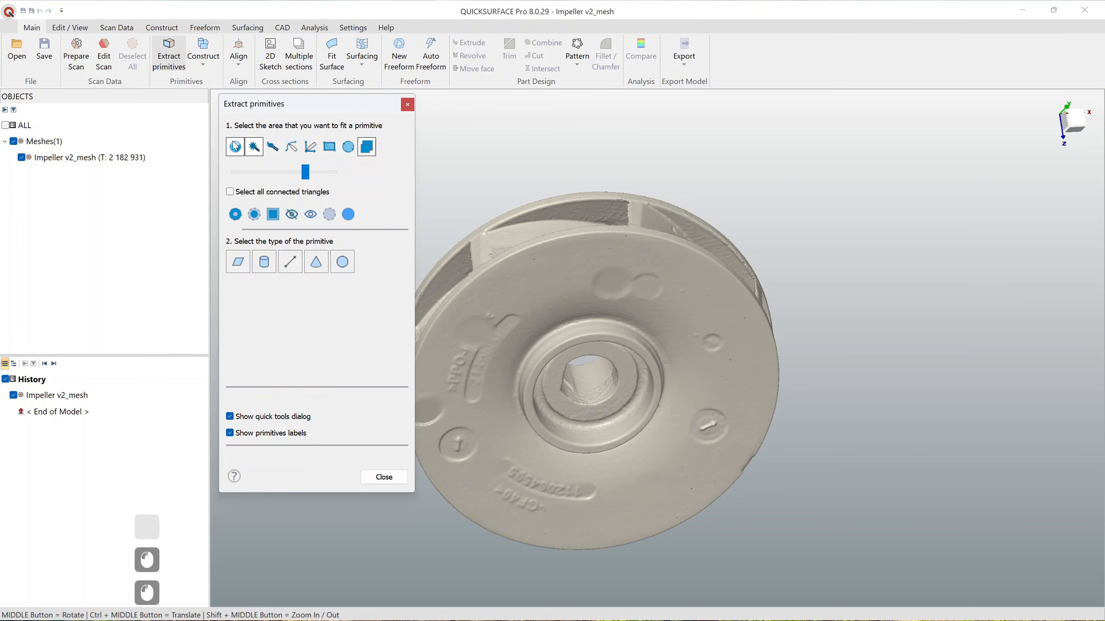
scroll(761, 412, down, 1)
scroll(659, 408, up, 2)
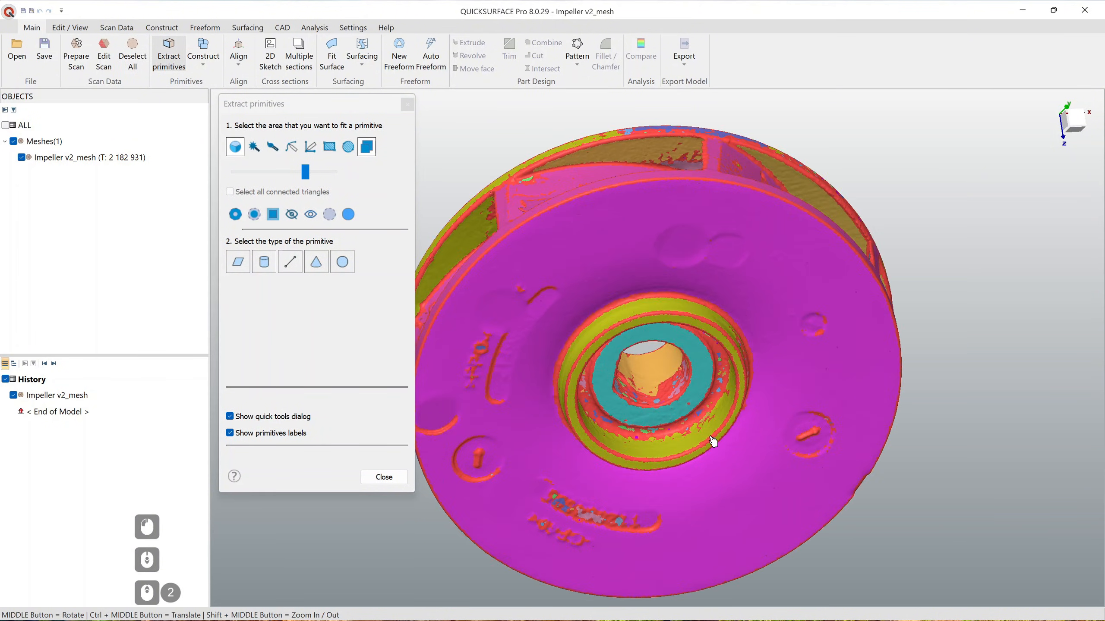
middle_drag(711, 437, 714, 277)
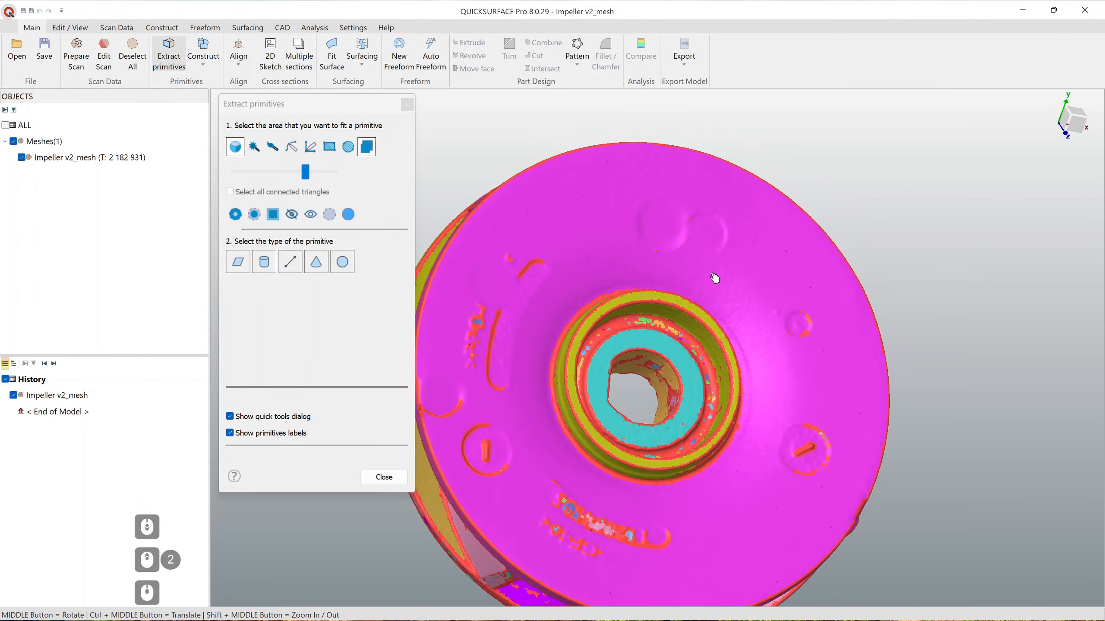
click(683, 367)
click(637, 301)
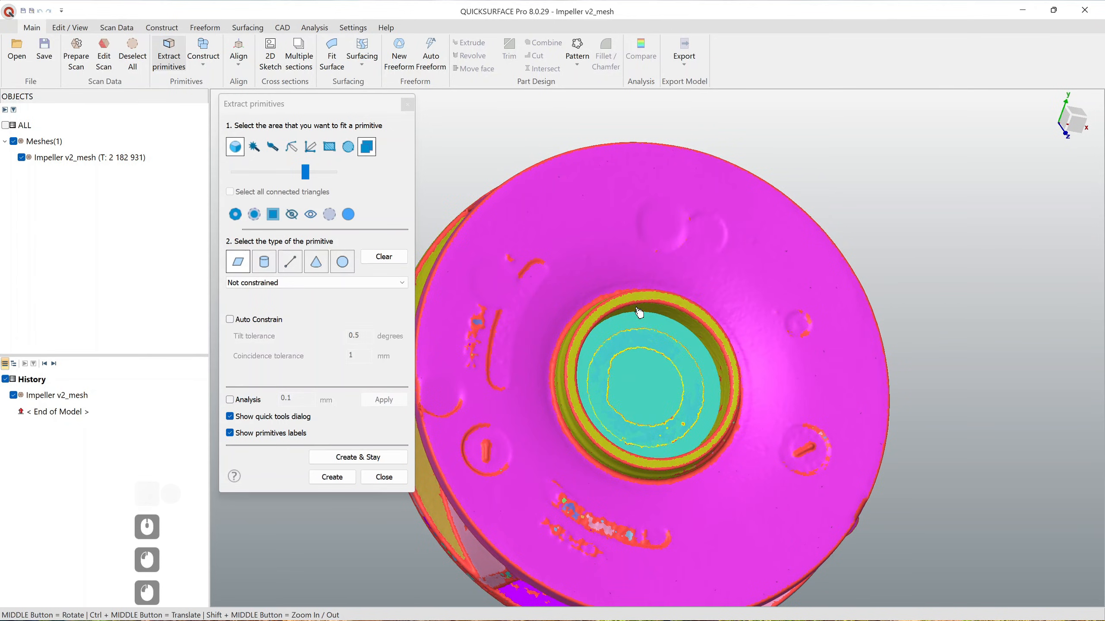
click(253, 401)
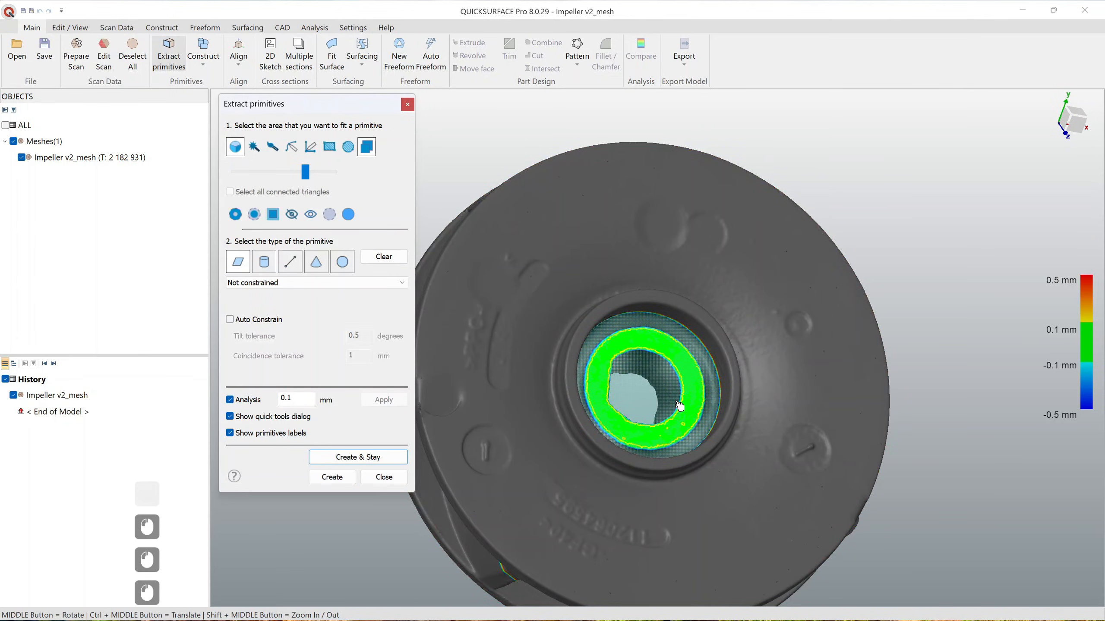
click(356, 458)
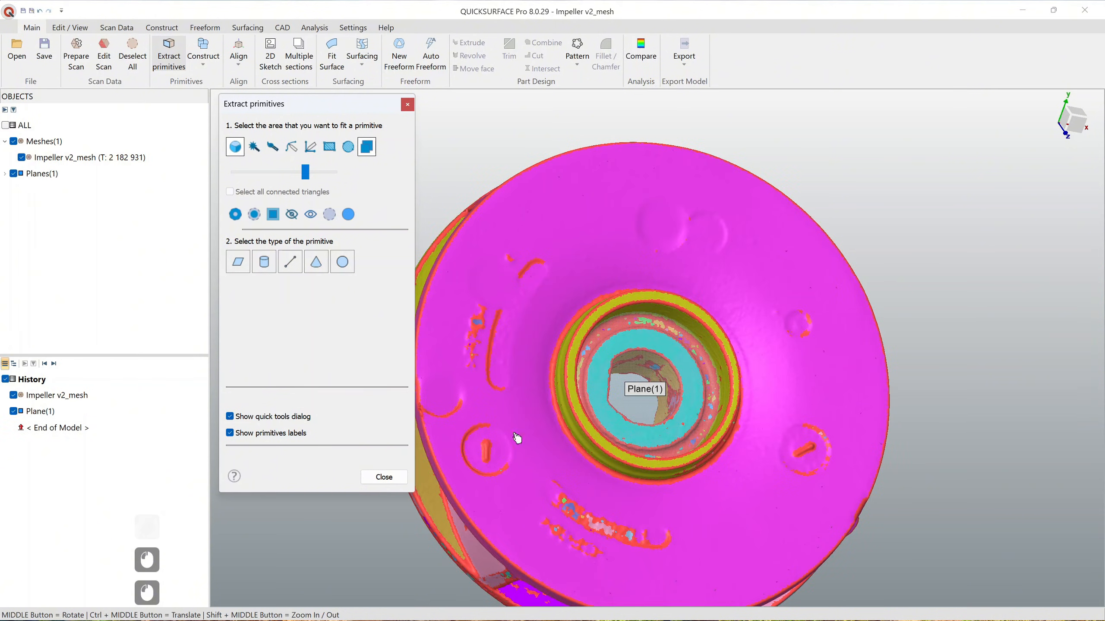
Step: Extract a solid cylinder from the hub's bore surface, constrained Perpendicular to Plane(1)
middle_drag(707, 428, 585, 449)
middle_drag(739, 394, 766, 461)
ctrl+middle_drag(749, 345, 837, 274)
middle_drag(684, 335, 697, 372)
click(697, 373)
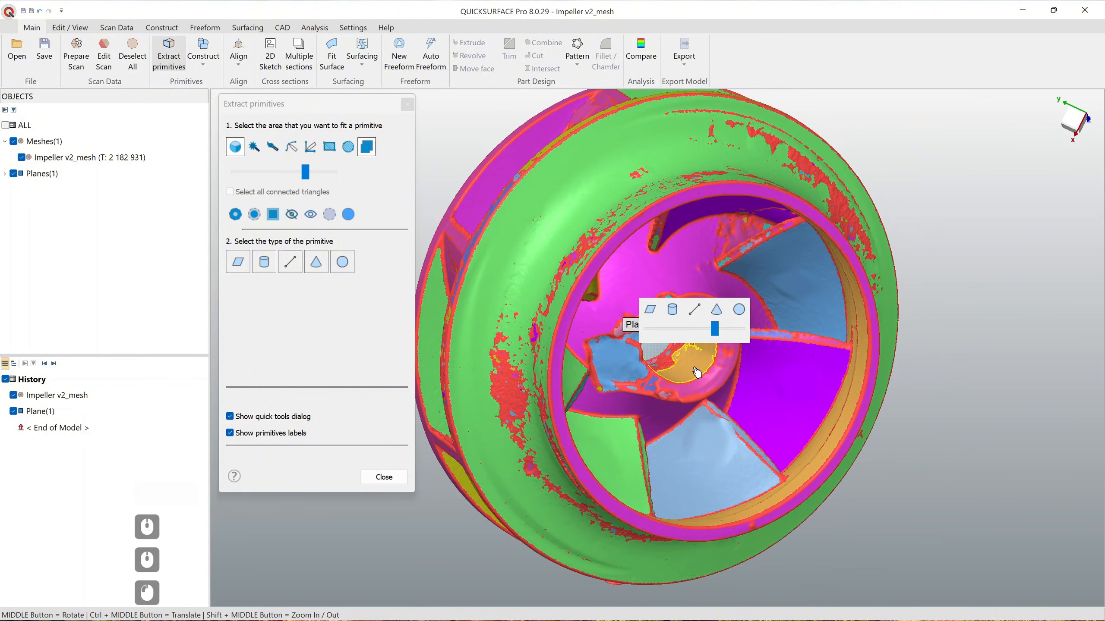
click(675, 319)
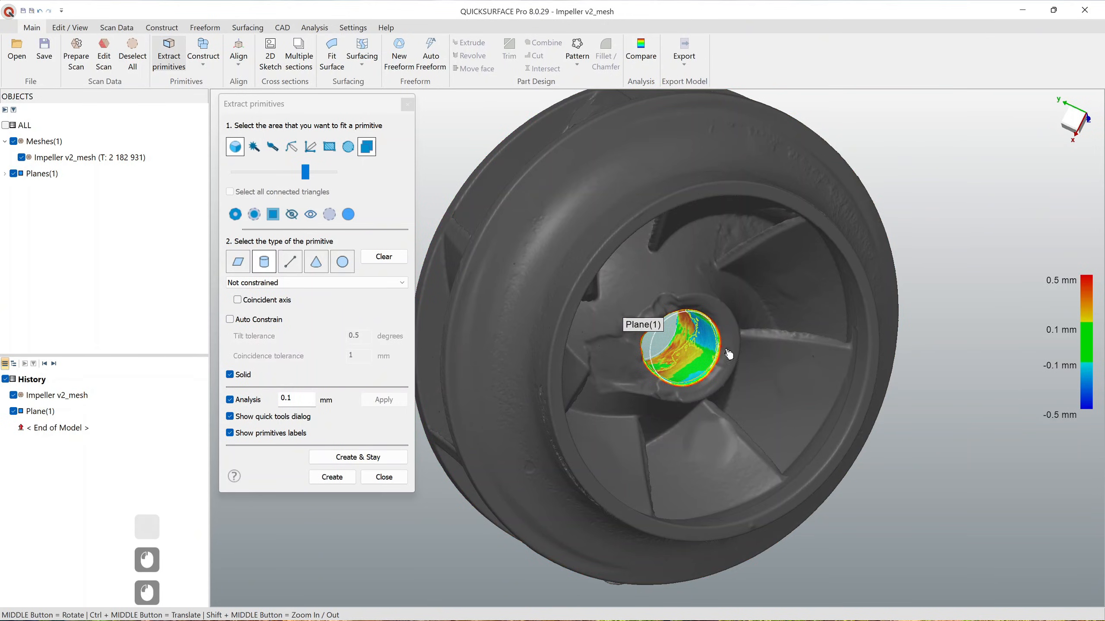
click(350, 283)
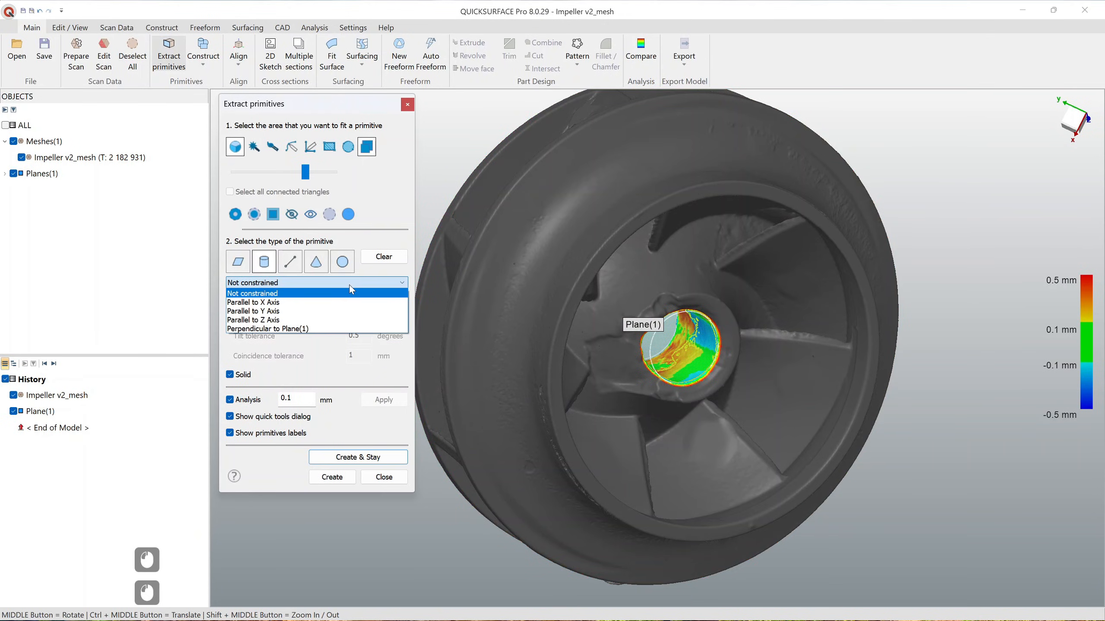
click(336, 330)
middle_drag(609, 430, 922, 413)
middle_drag(594, 395, 891, 409)
ctrl+middle_drag(648, 422, 752, 409)
middle_drag(582, 408, 889, 413)
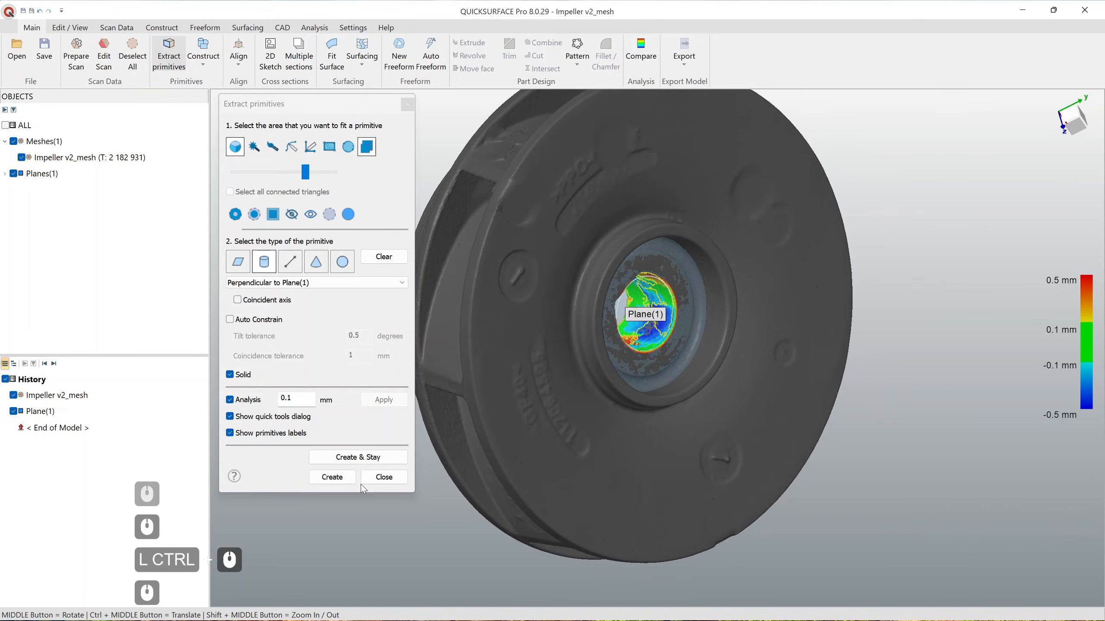
click(332, 477)
Step: Hide the extracted plane on the impeller's back face
middle_drag(543, 430, 513, 362)
click(538, 290)
right_click(538, 291)
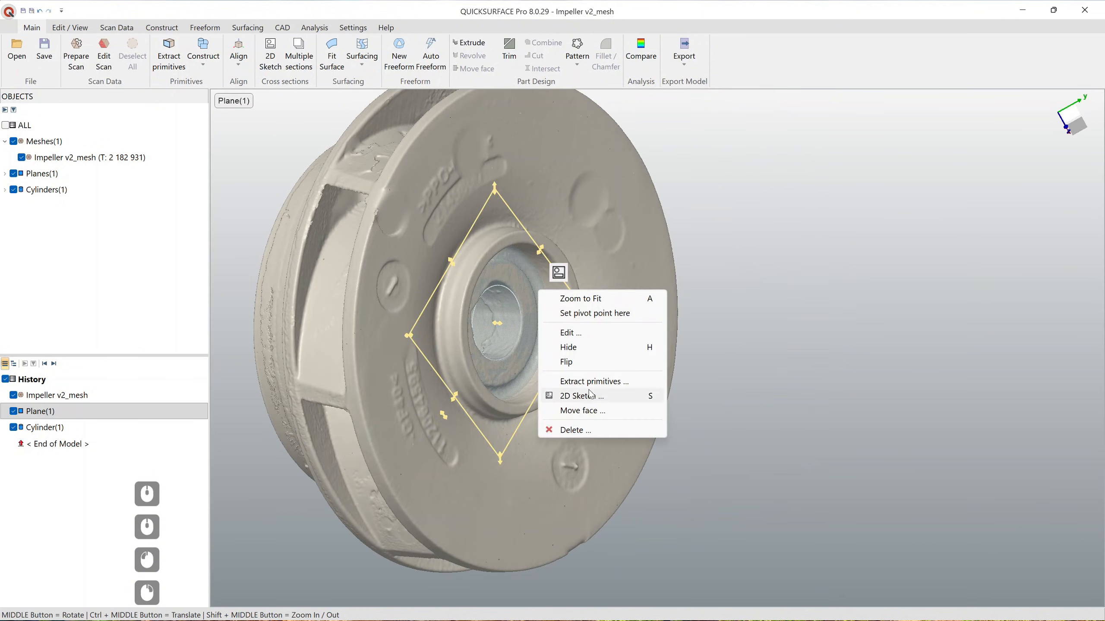
click(584, 351)
Step: Create a 2D sketch for a revolved surface about the bore cylinder's axis, with 0 deg rotation and on the slicing plane
middle_drag(521, 353, 591, 318)
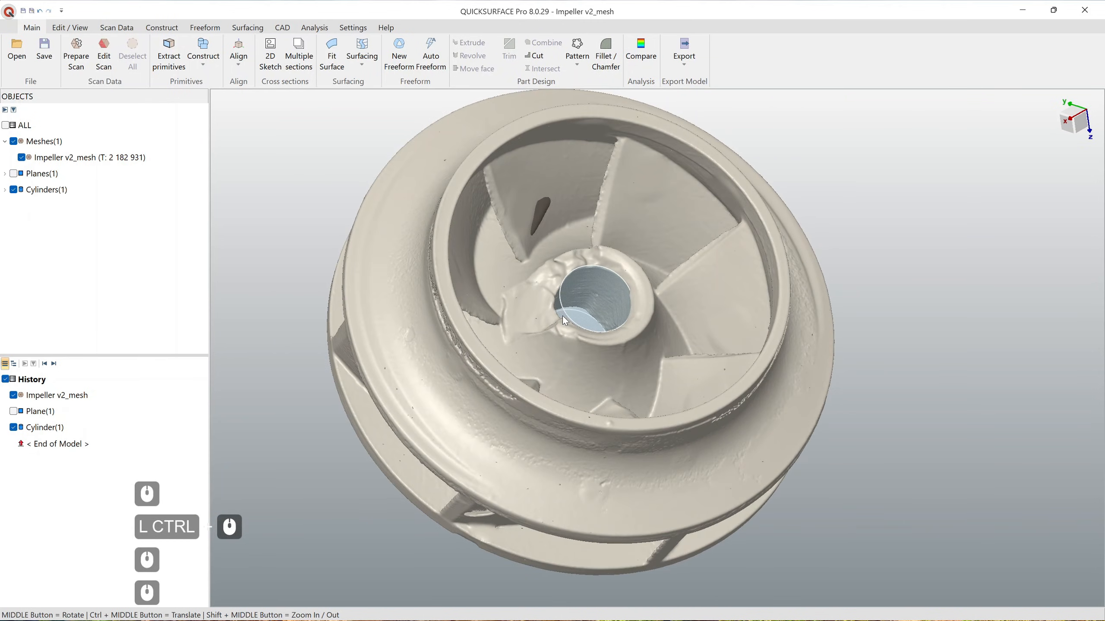
click(579, 313)
click(583, 298)
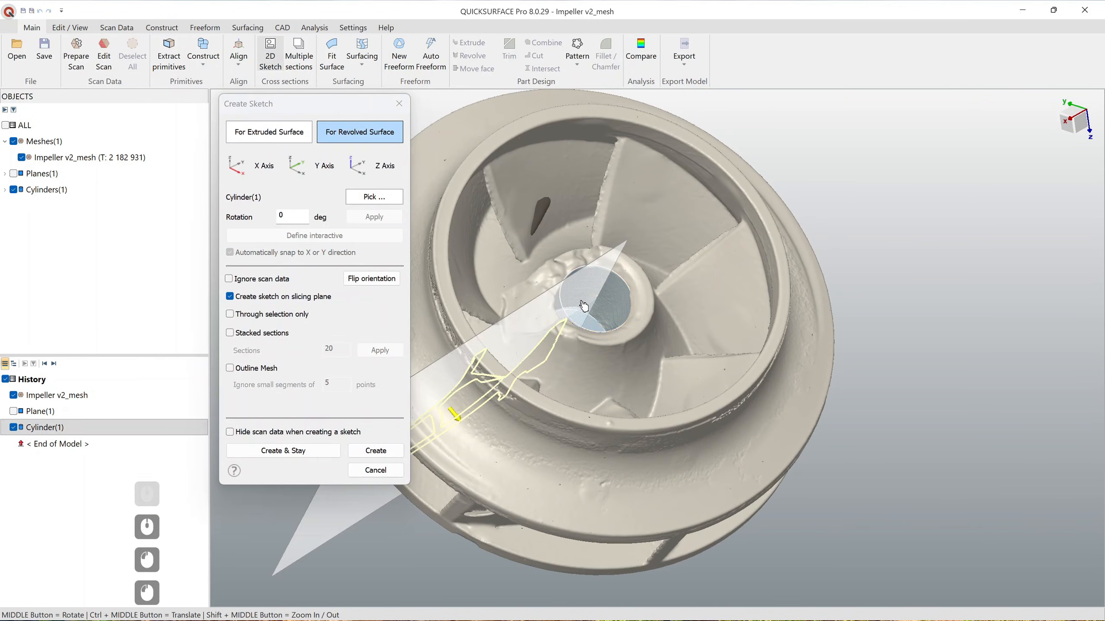
middle_drag(571, 389, 709, 356)
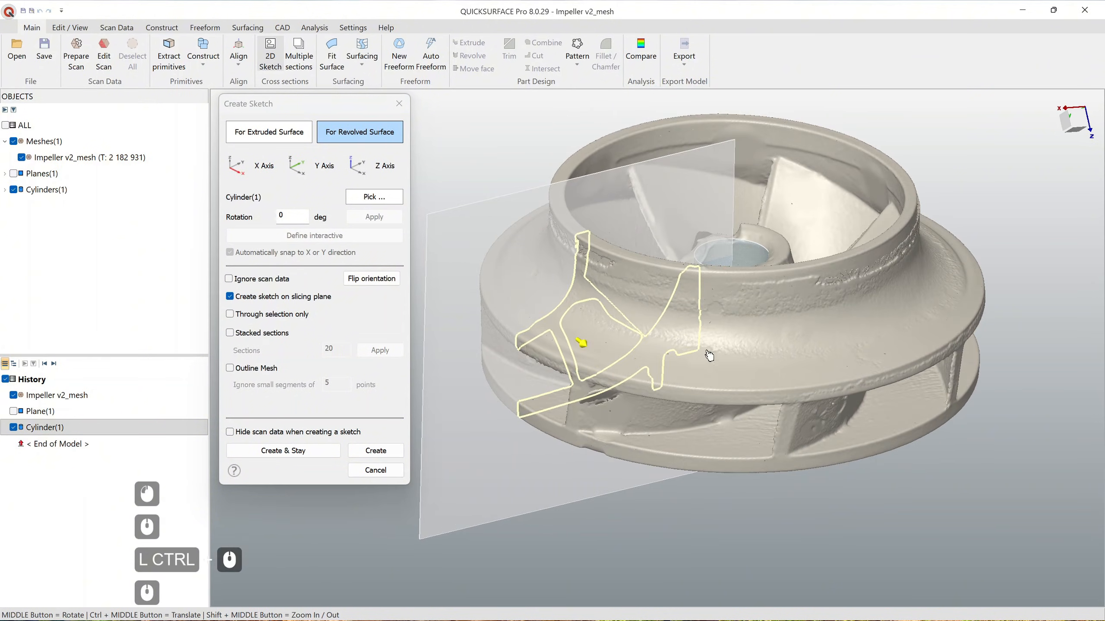
click(375, 451)
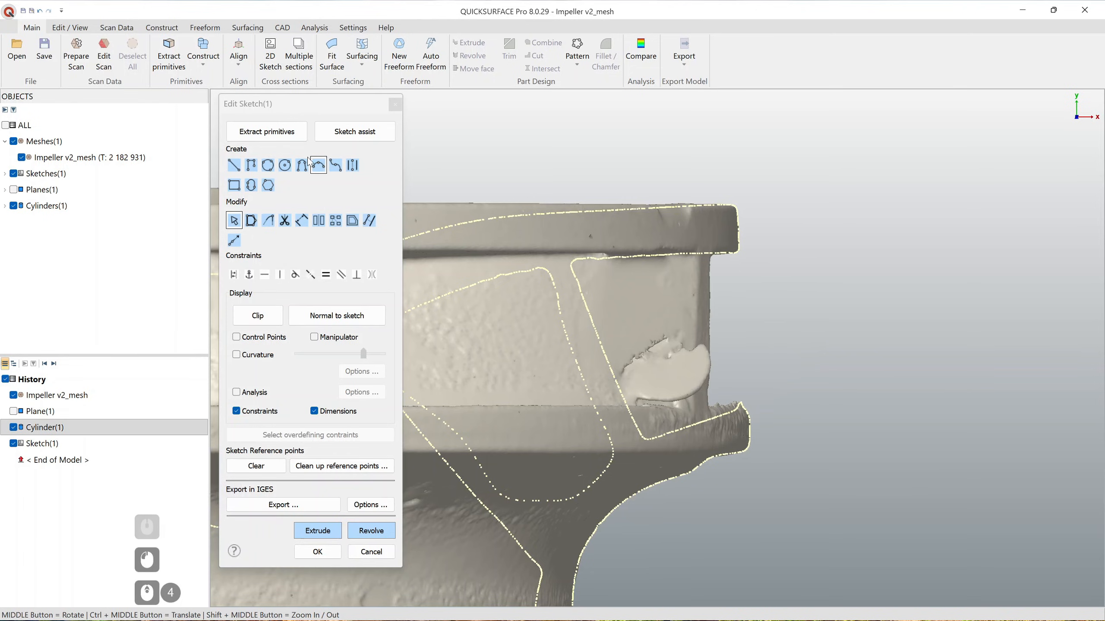
Step: Sketch a straight line joining the outer rim corners of the impeller's two discs across the vane outlet
click(233, 164)
key(Escape)
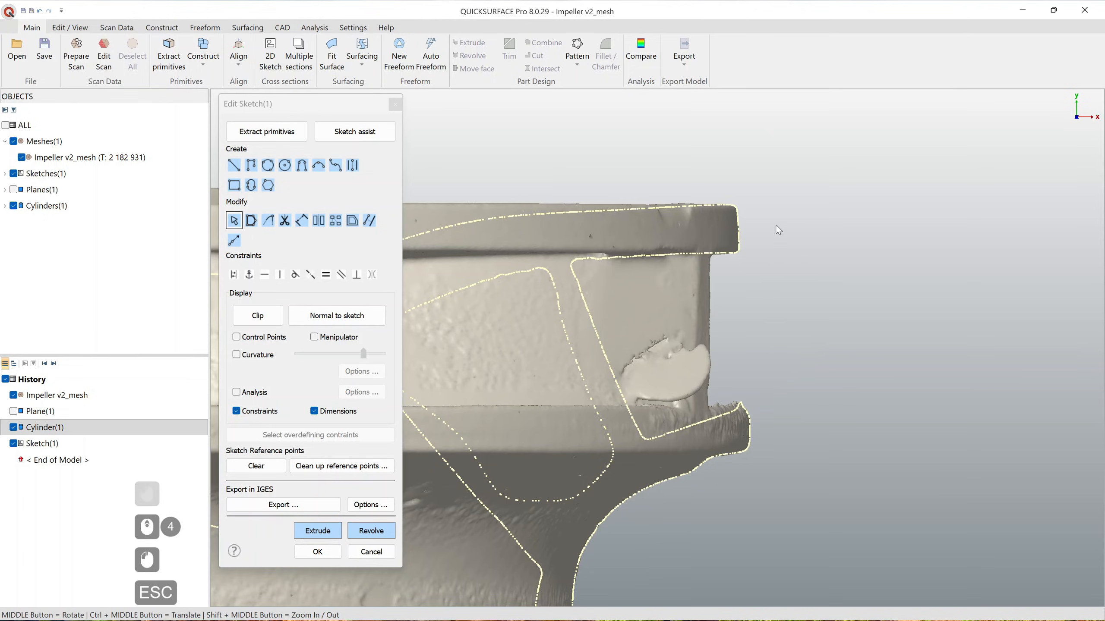
scroll(771, 225, up, 3)
scroll(673, 210, down, 3)
scroll(679, 217, up, 3)
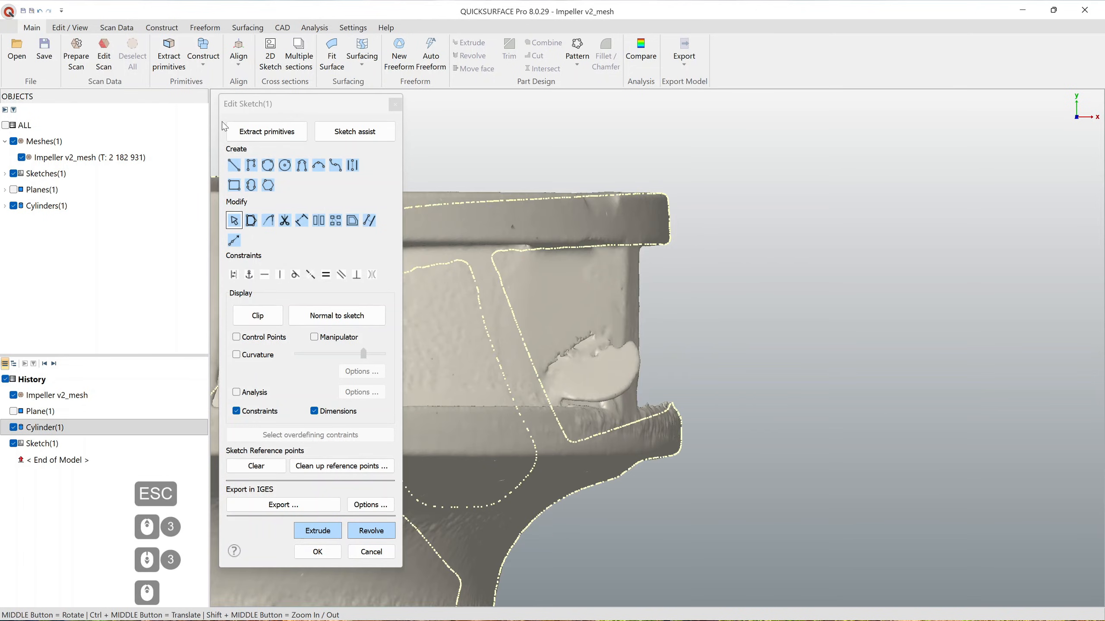
ctrl+click(673, 197)
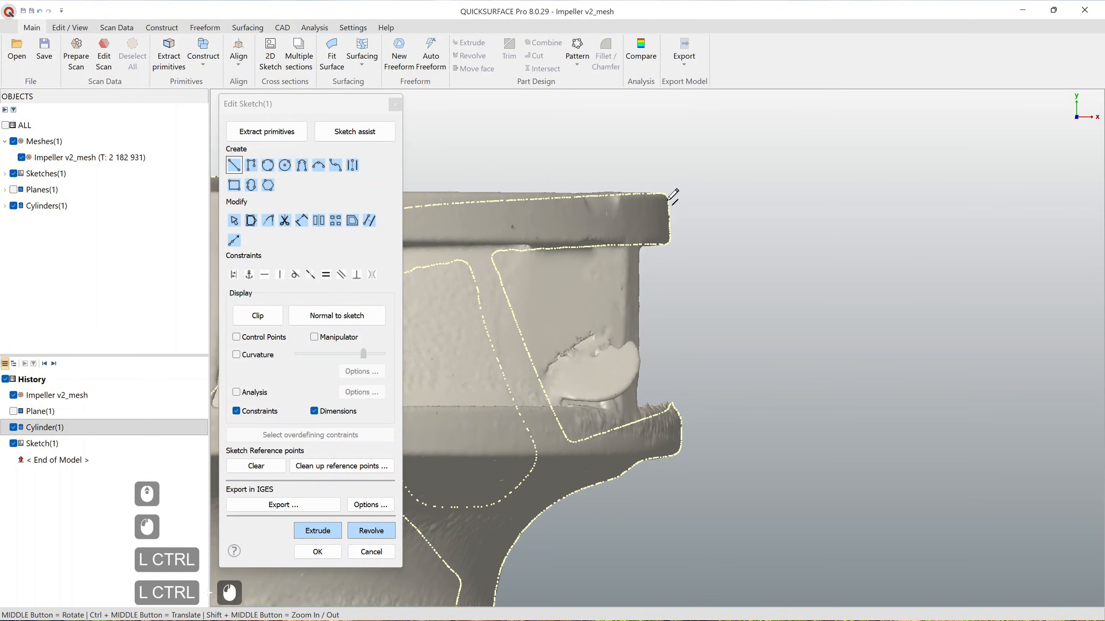
ctrl+click(681, 432)
key(Escape)
scroll(768, 390, down, 2)
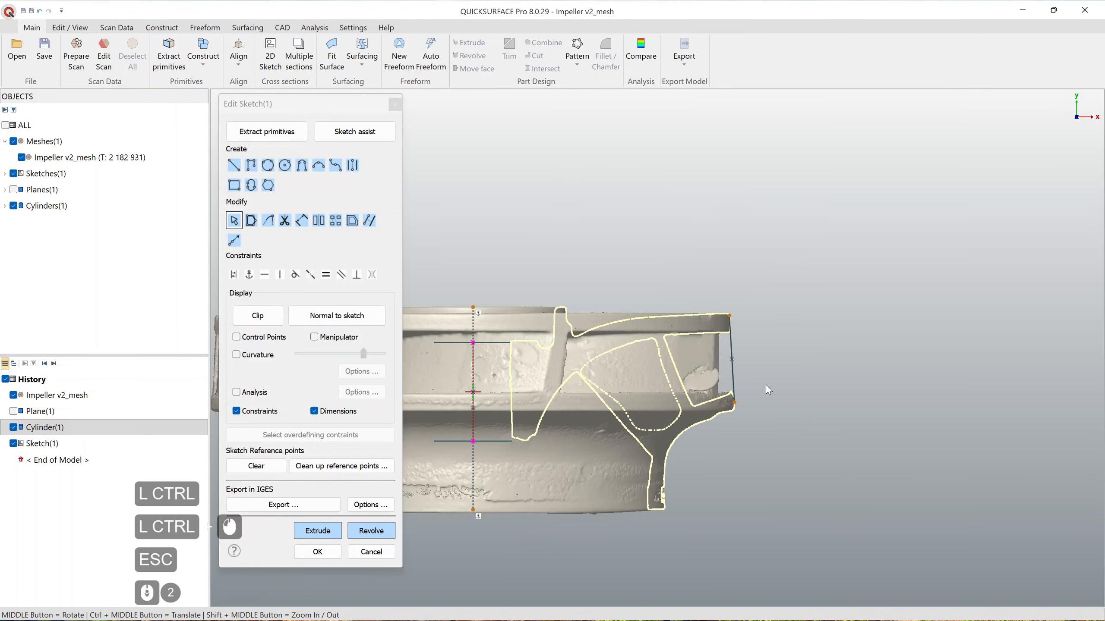
Step: Extend the outlet line past both disc rims and join it to a straight line fitted along the adjacent disc's outer face
drag(732, 320, 728, 300)
drag(735, 405, 735, 417)
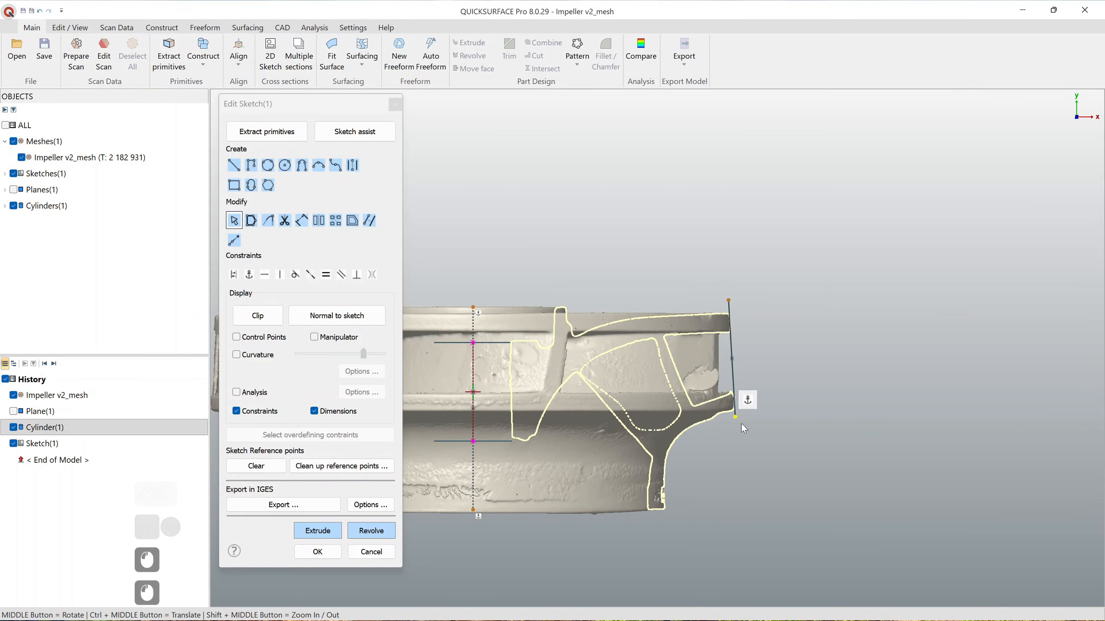
scroll(694, 307, up, 3)
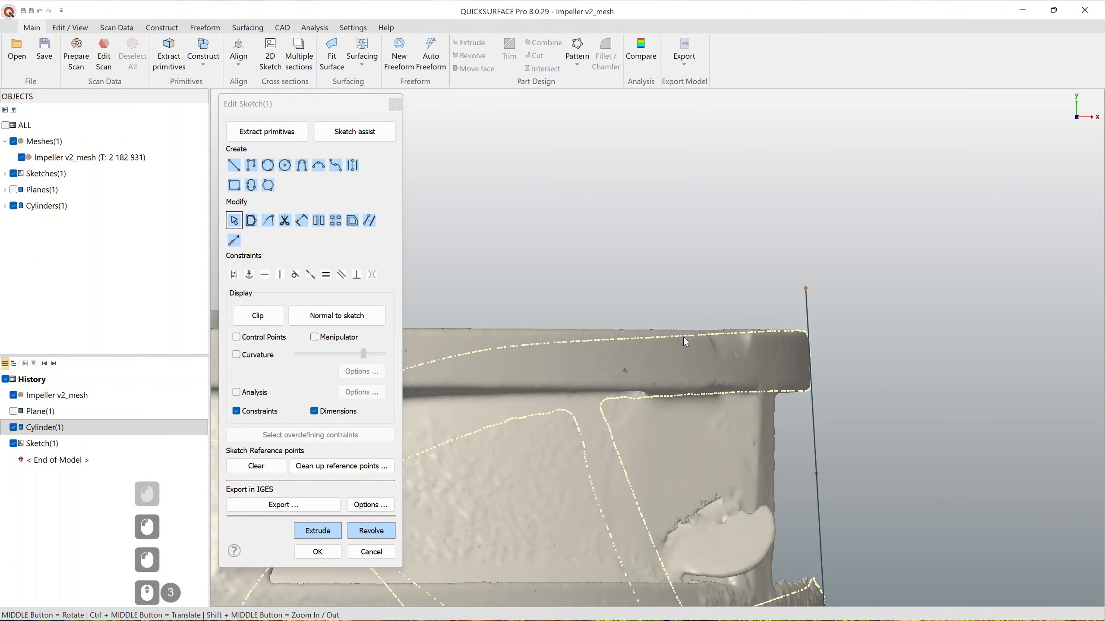
shift+drag(789, 334, 531, 344)
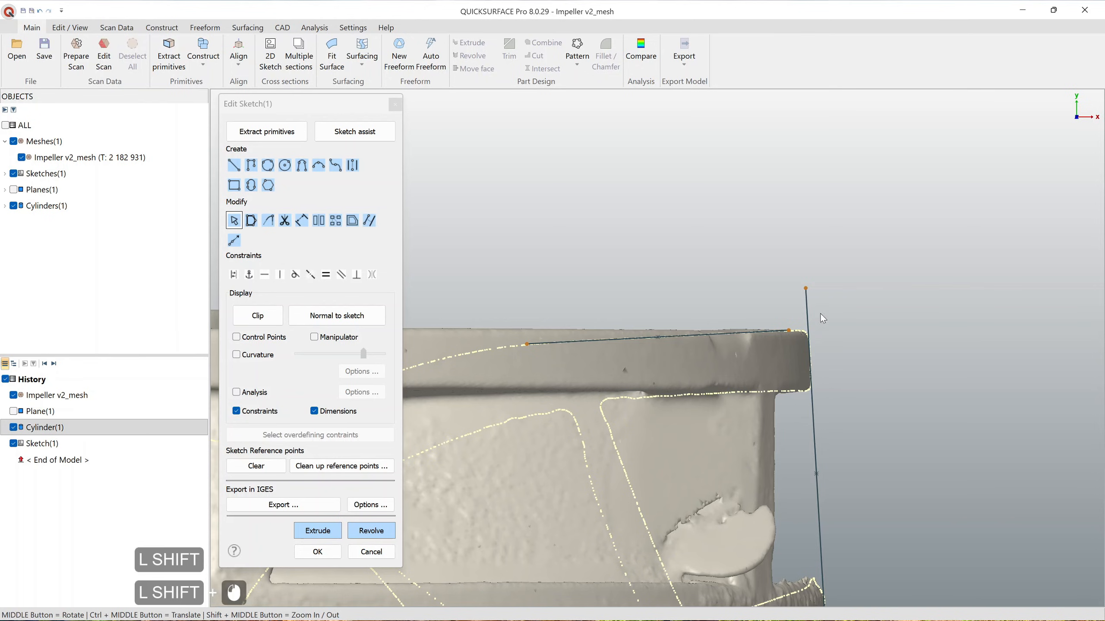
ctrl+drag(806, 288, 788, 331)
scroll(835, 344, down, 2)
ctrl+middle_drag(835, 344, 787, 266)
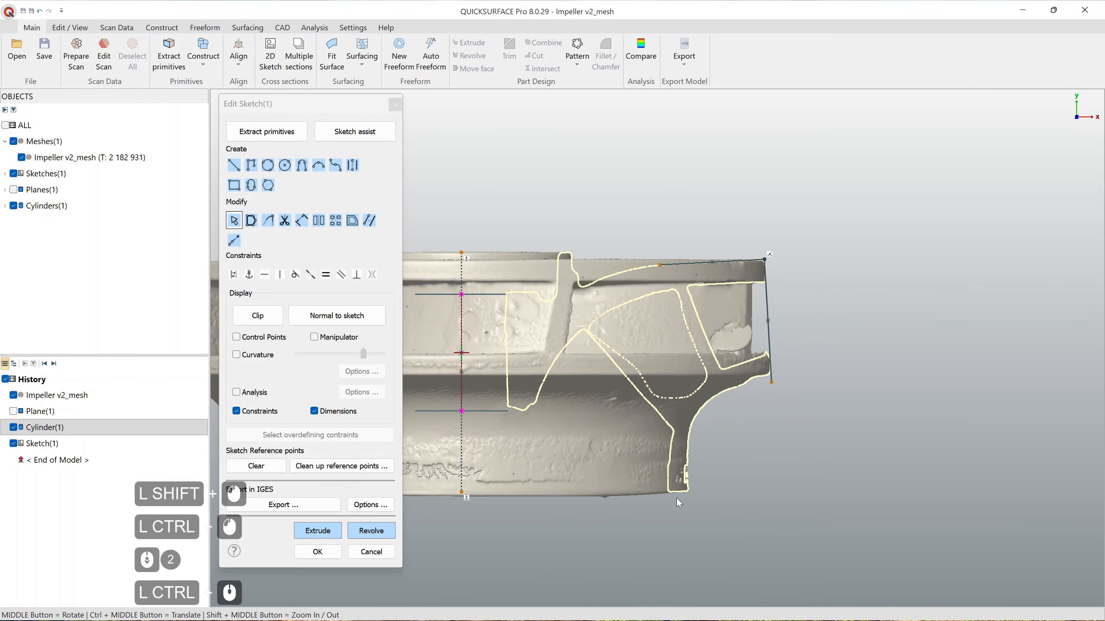
Step: Sketch a straight line along the inlet collar's outer wall, extended past the collar's end face
scroll(677, 499, up, 3)
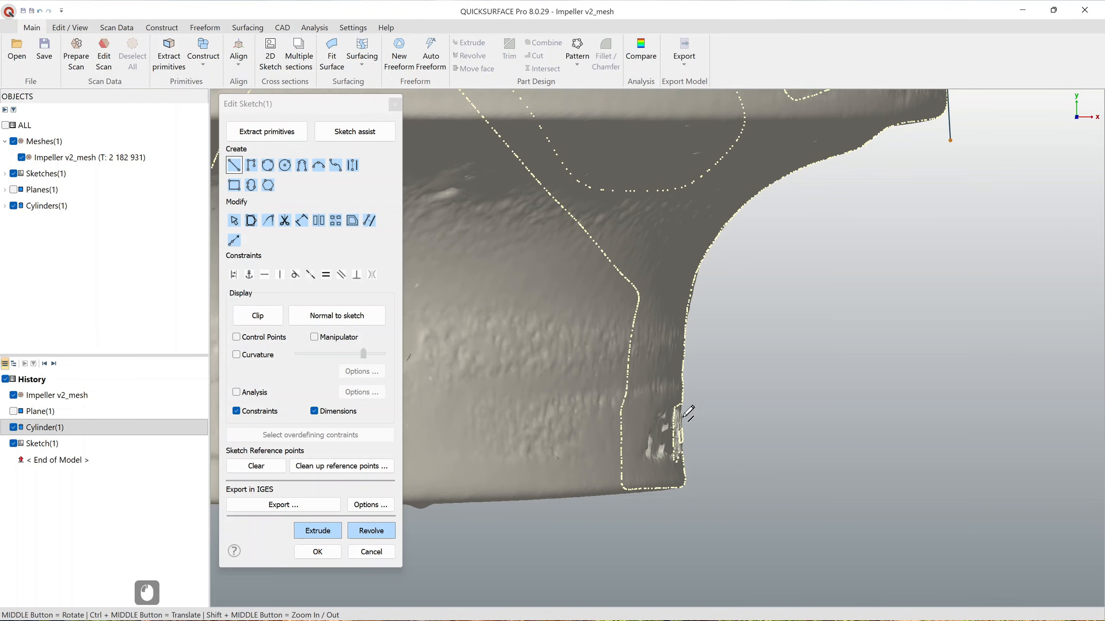
ctrl+click(682, 397)
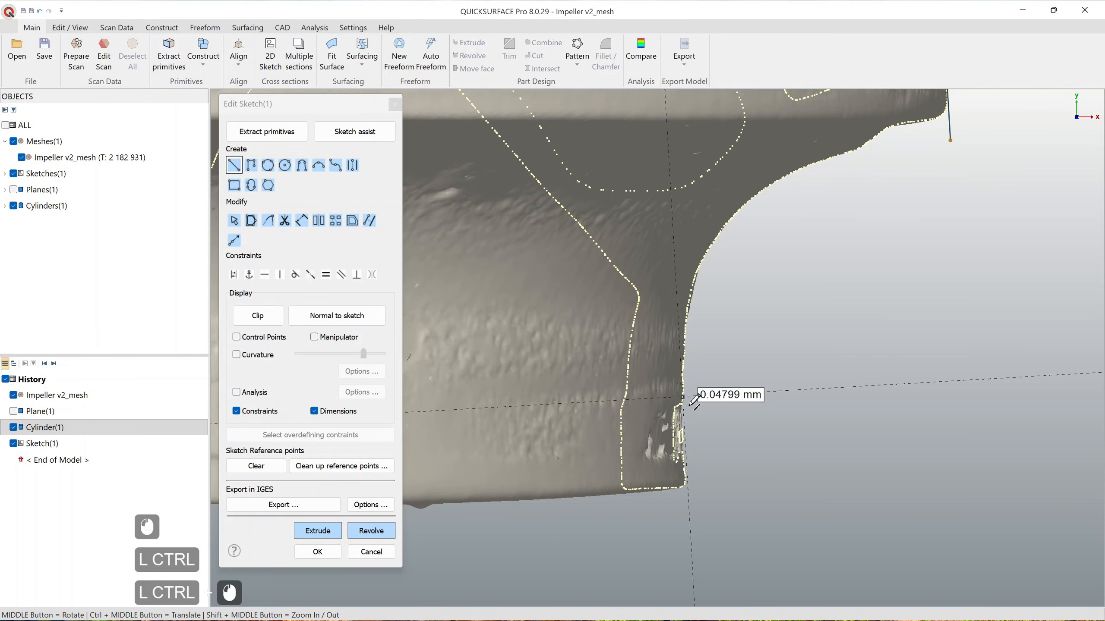
ctrl+click(682, 469)
key(Escape)
click(682, 510)
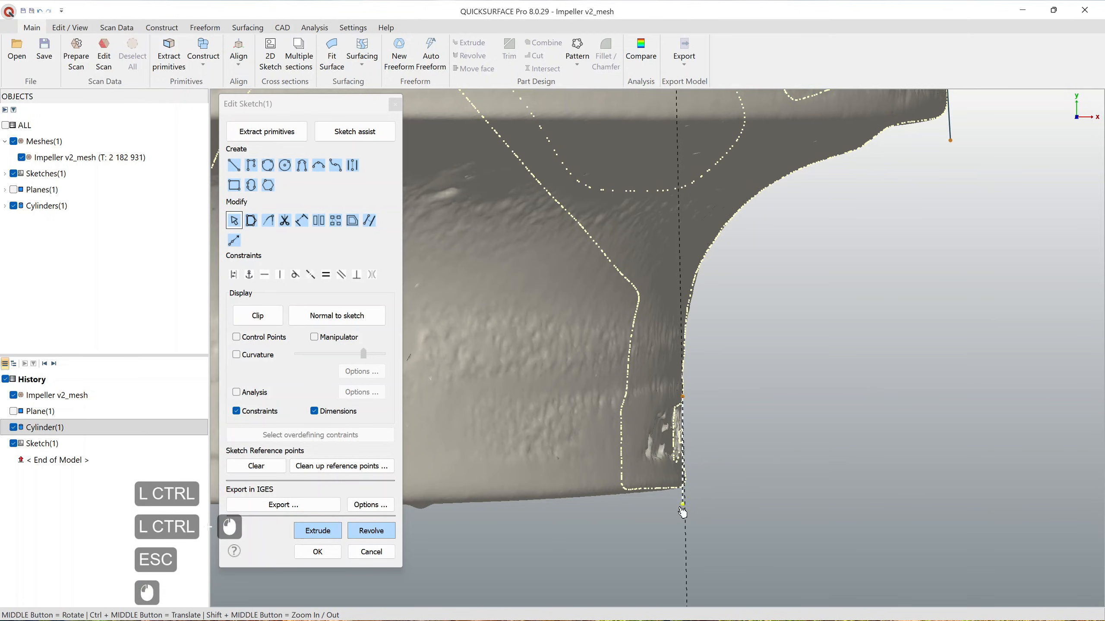
Step: Revolve the sketched profile lines a full turn about the bore axis as a new surface
scroll(777, 451, down, 3)
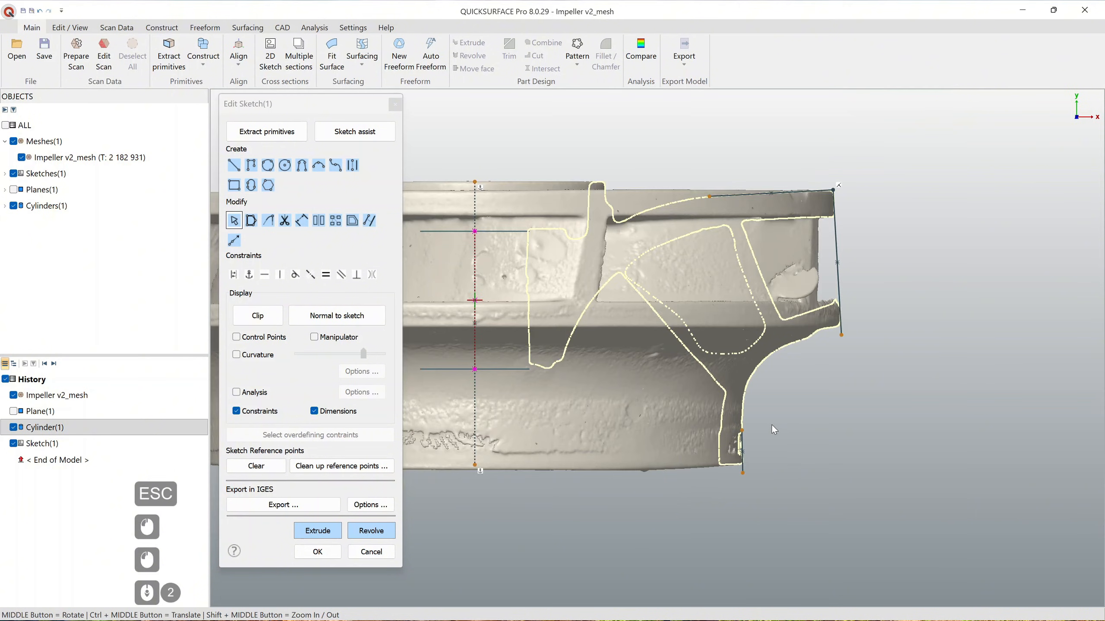
click(371, 531)
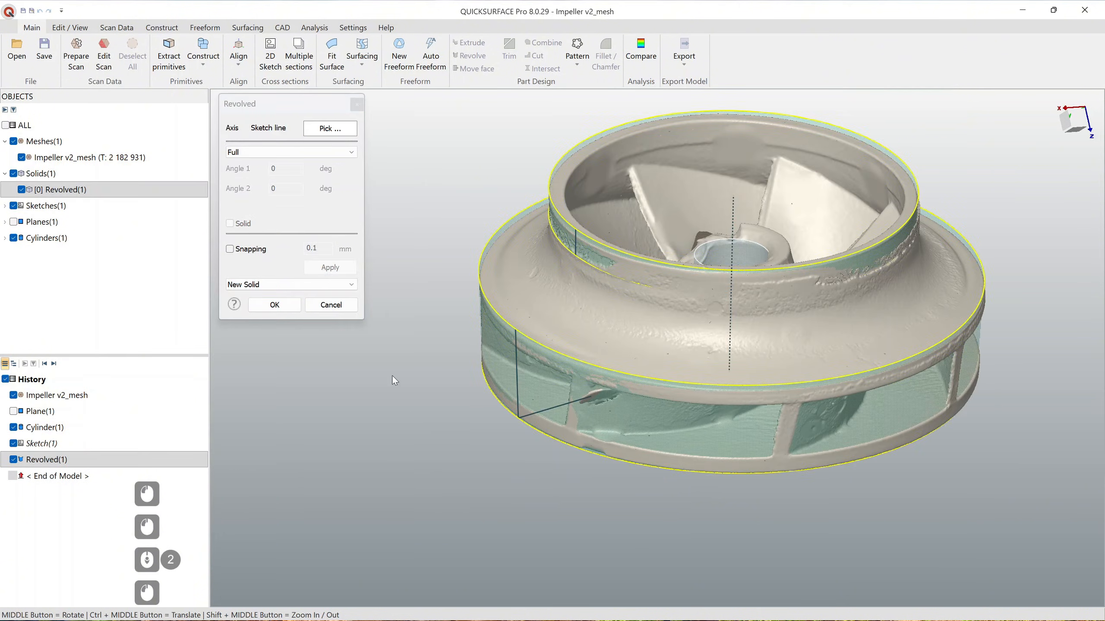
click(280, 310)
Step: Compare the mesh with the revolved surface at 0.1 mm tolerance and examine deviations around the rims, vane outlets and inlet collar
scroll(602, 349, down, 2)
ctrl+middle_drag(602, 349, 533, 451)
click(654, 54)
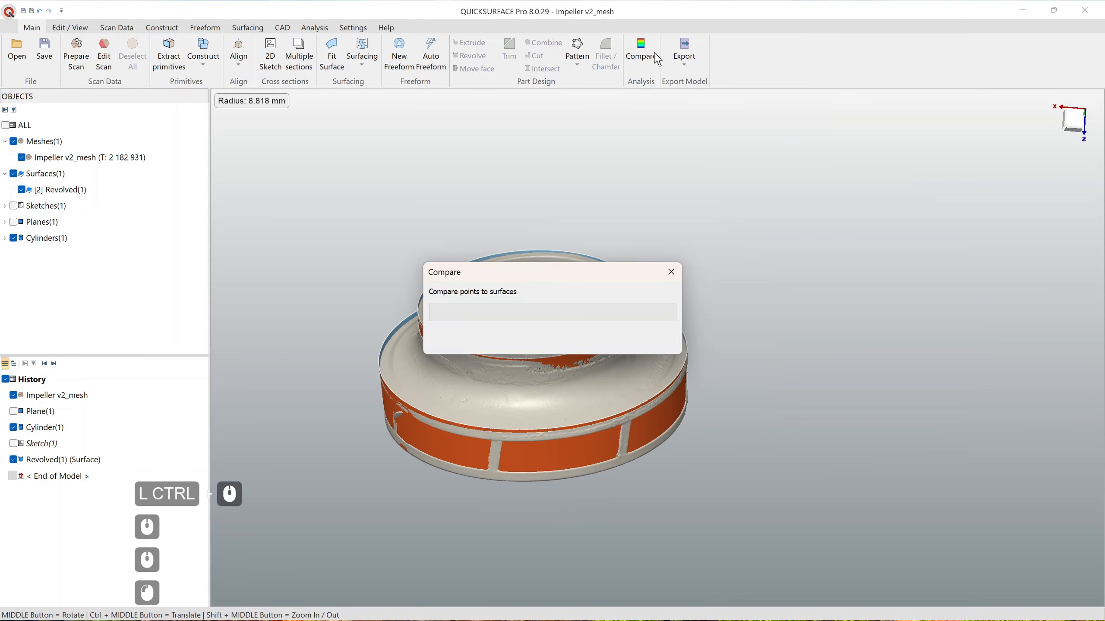
scroll(498, 396, up, 3)
middle_drag(627, 472, 653, 394)
middle_drag(748, 394, 565, 457)
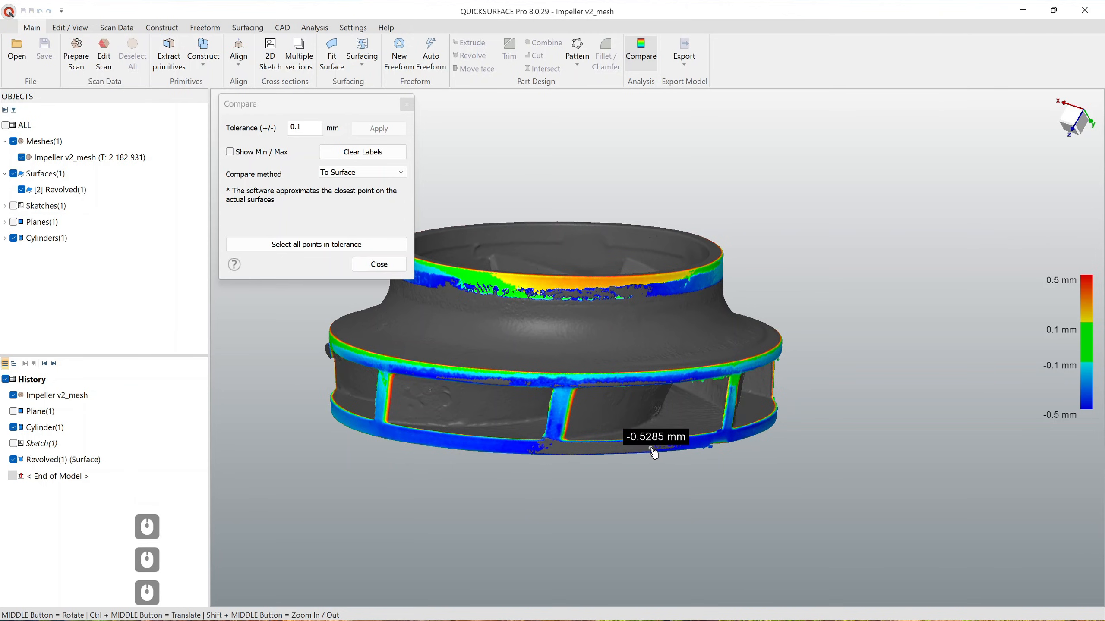
mouse_move(653, 452)
middle_down()
mouse_move(787, 426)
mouse_move(557, 430)
mouse_move(820, 389)
mouse_move(792, 364)
mouse_move(687, 435)
mouse_move(590, 400)
mouse_move(738, 375)
mouse_move(544, 455)
middle_up()
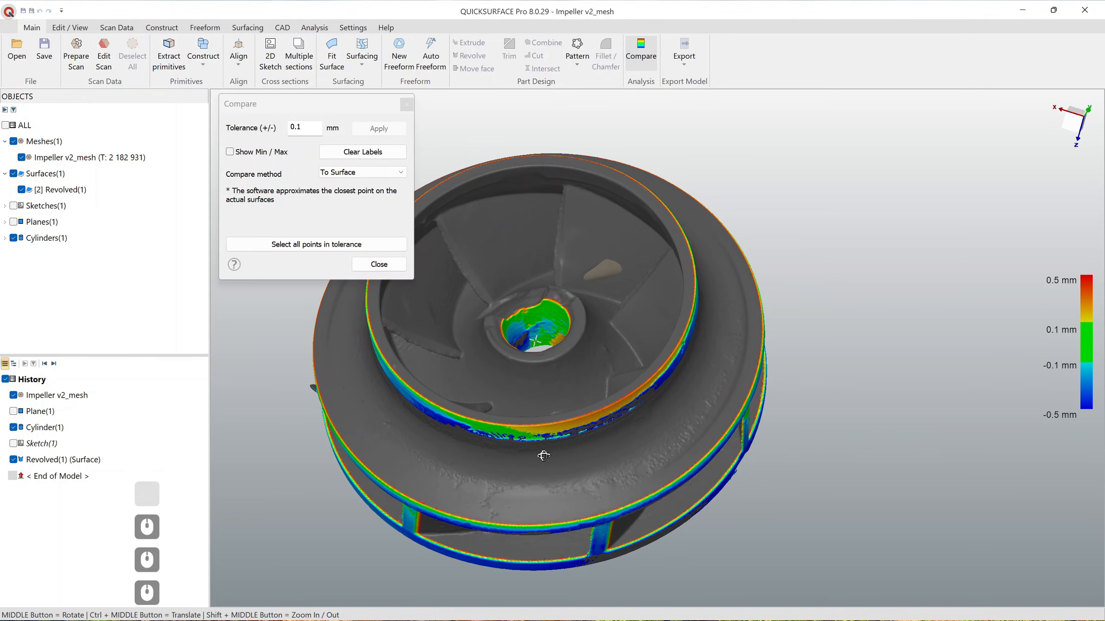
click(379, 264)
Step: Hide the extracted cylinder in the hub's bore
scroll(516, 358, down, 5)
click(516, 359)
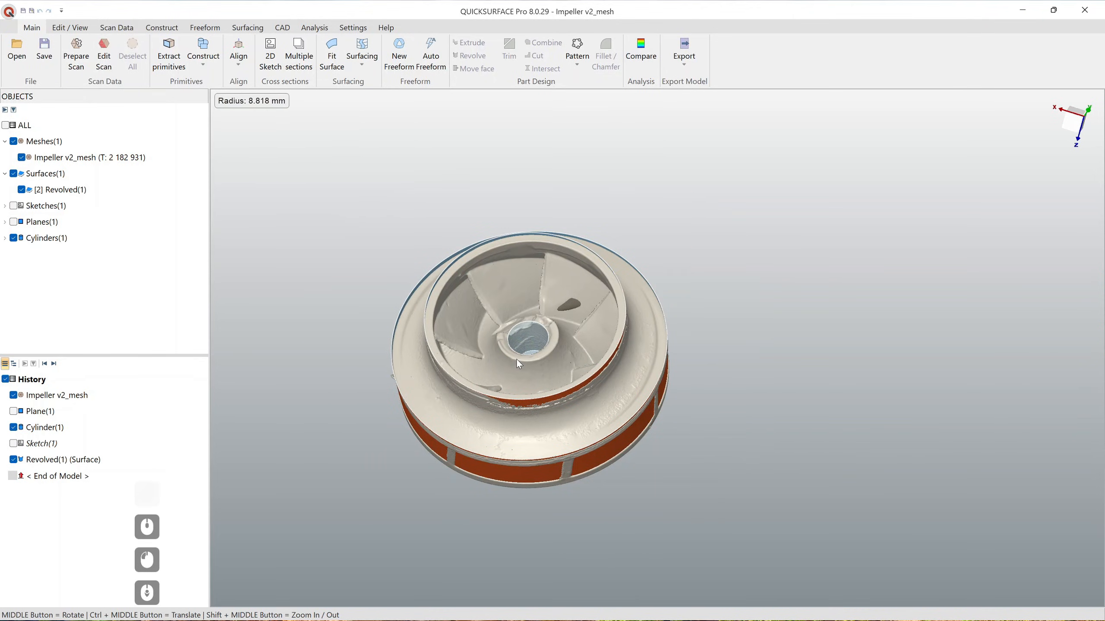
right_click(523, 338)
click(546, 394)
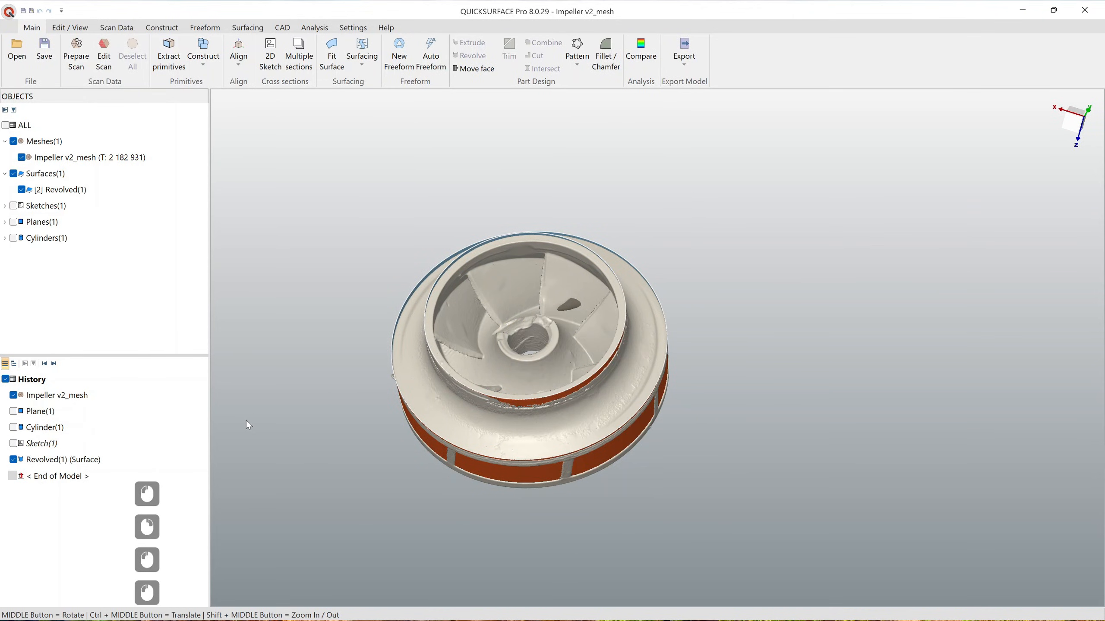
Step: Delete the revolved surface and its section profile sketch
click(111, 460)
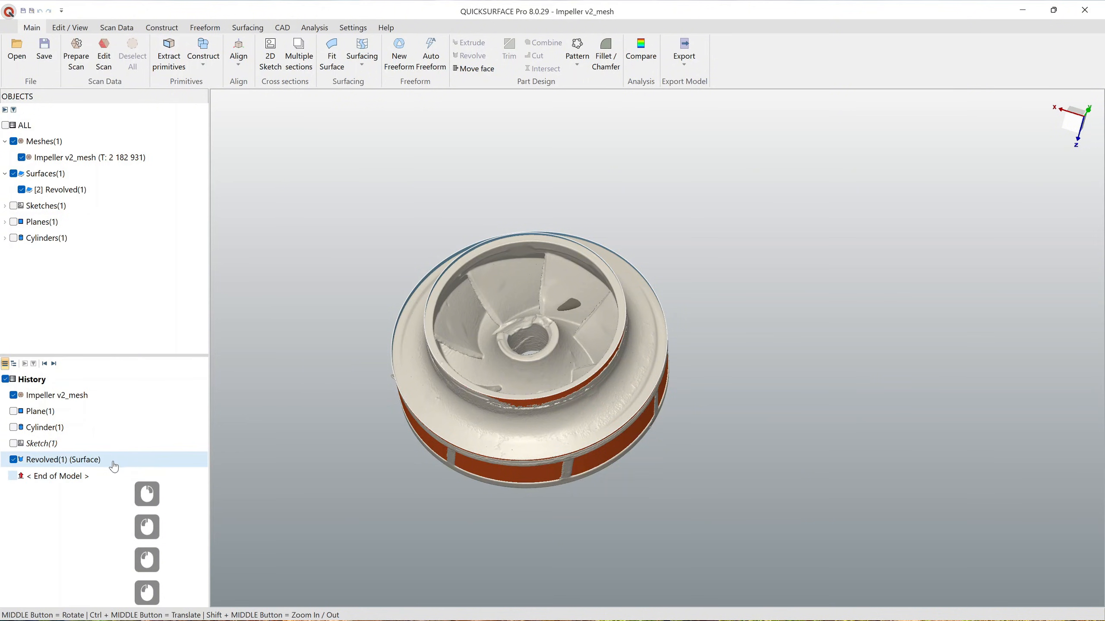
key(Delete)
key(Return)
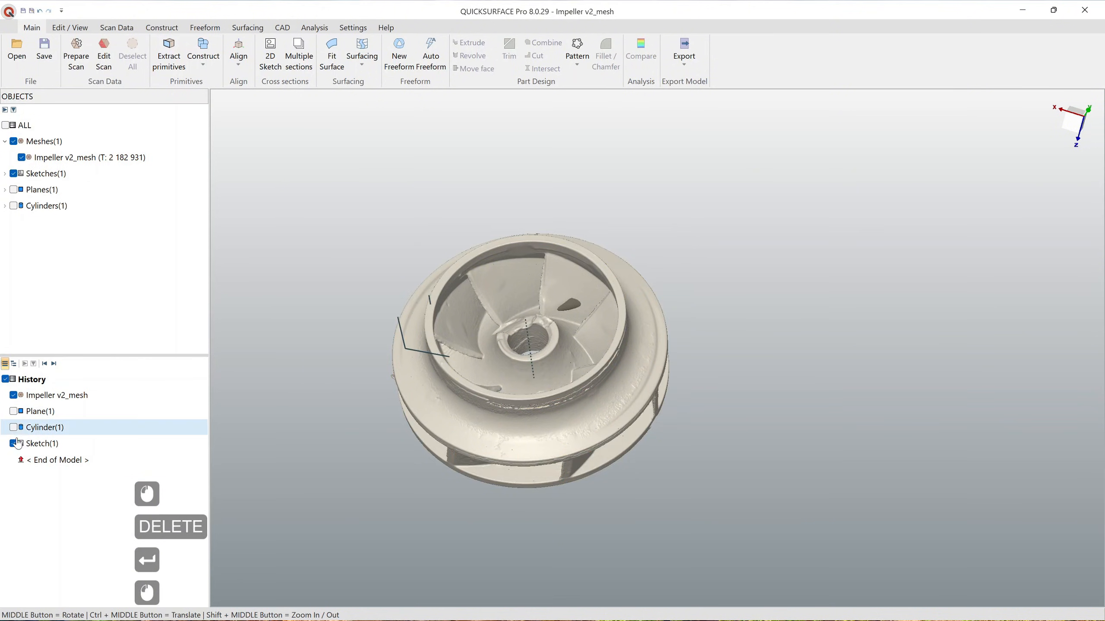
click(39, 443)
key(Delete)
key(Return)
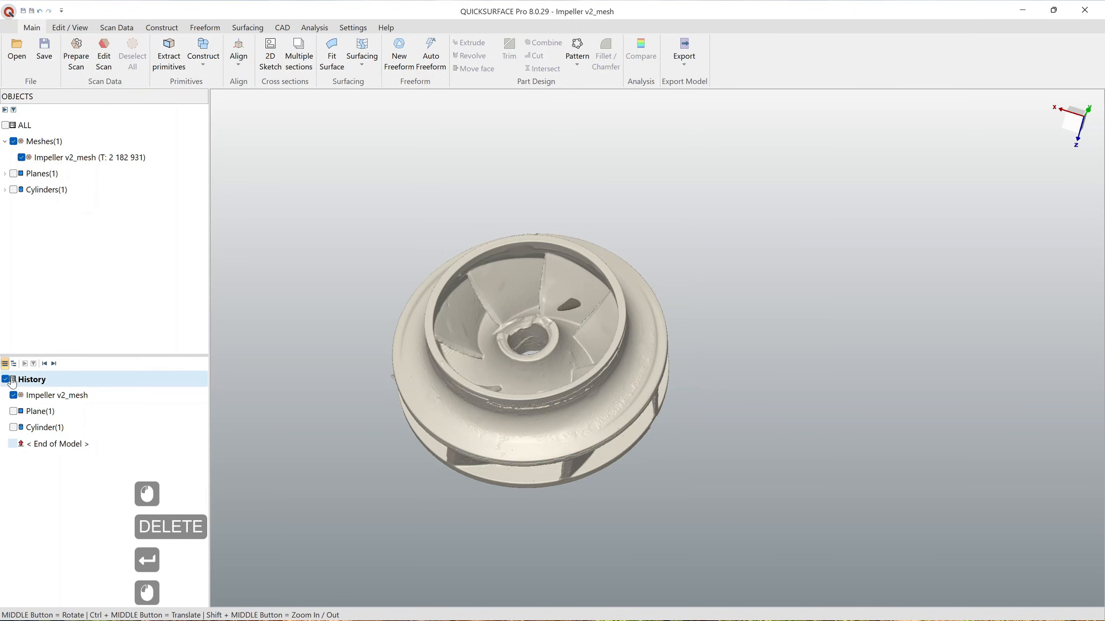
Step: Show the extracted plane on the impeller's back face while keeping the bore cylinder hidden
click(15, 431)
click(13, 411)
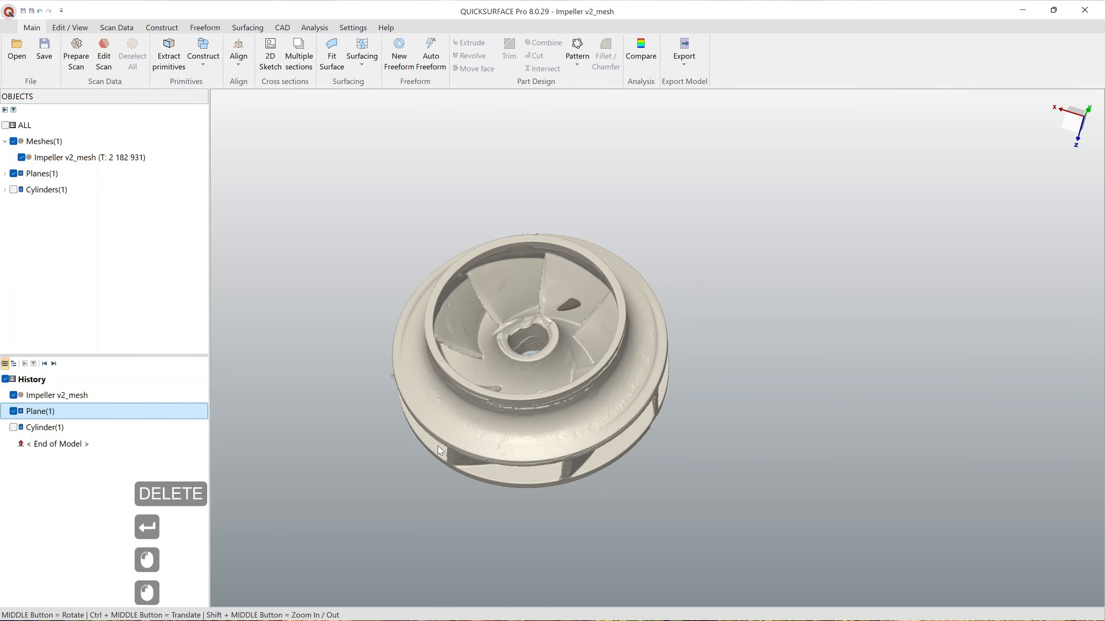
middle_drag(439, 450, 602, 365)
Step: Create a 2D sketch for an extruded surface, offset about 4.25 mm from Plane(1) so it slices the back disc
click(529, 370)
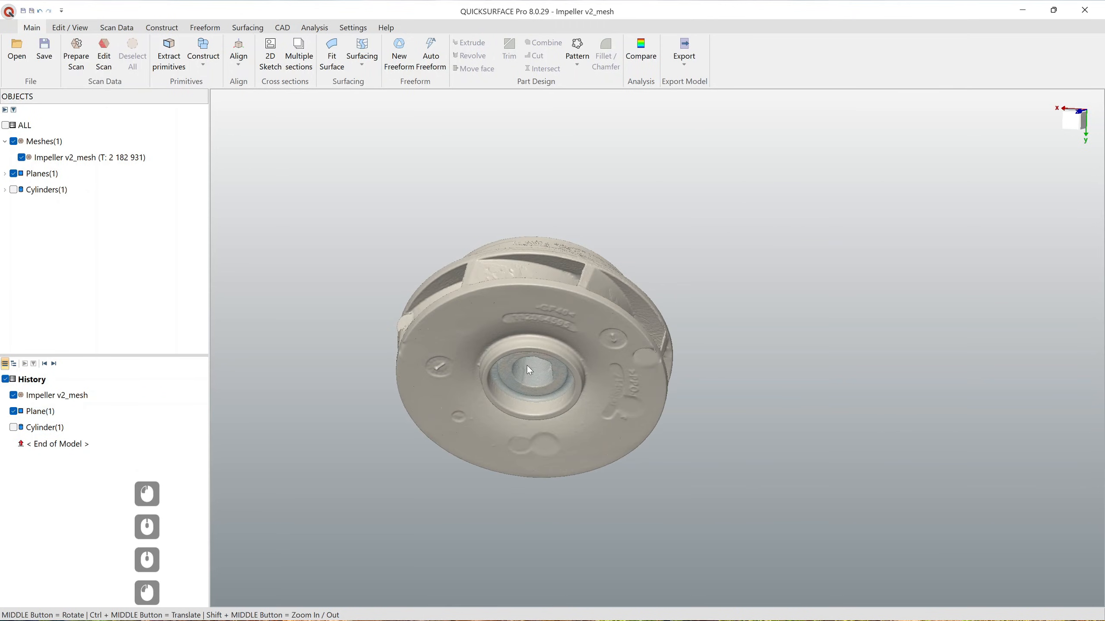
middle_drag(528, 370, 546, 344)
click(550, 351)
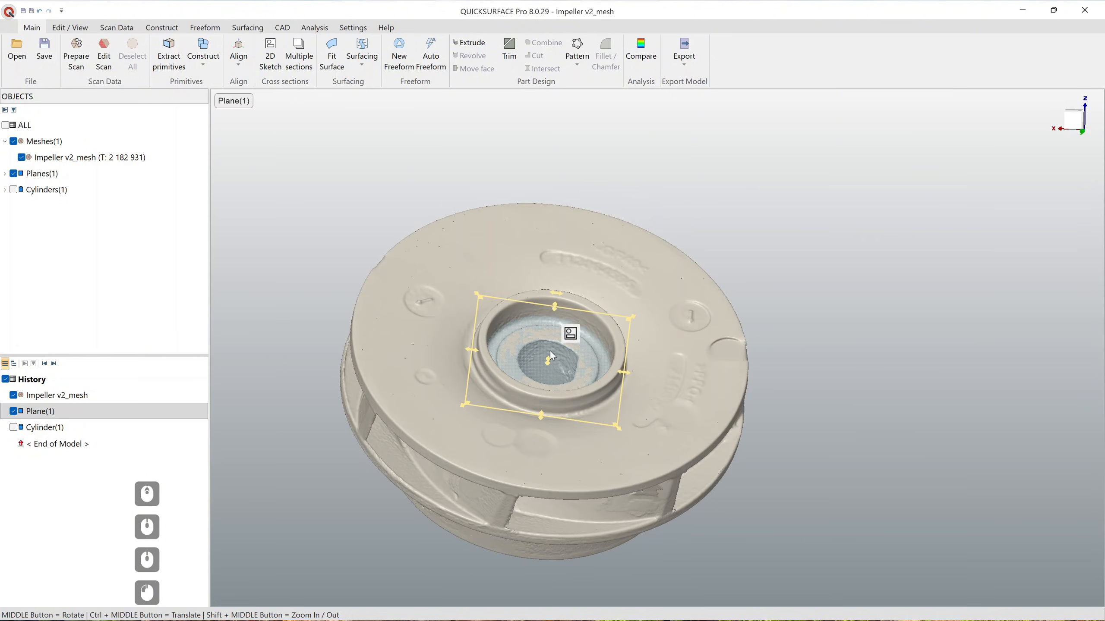
click(570, 334)
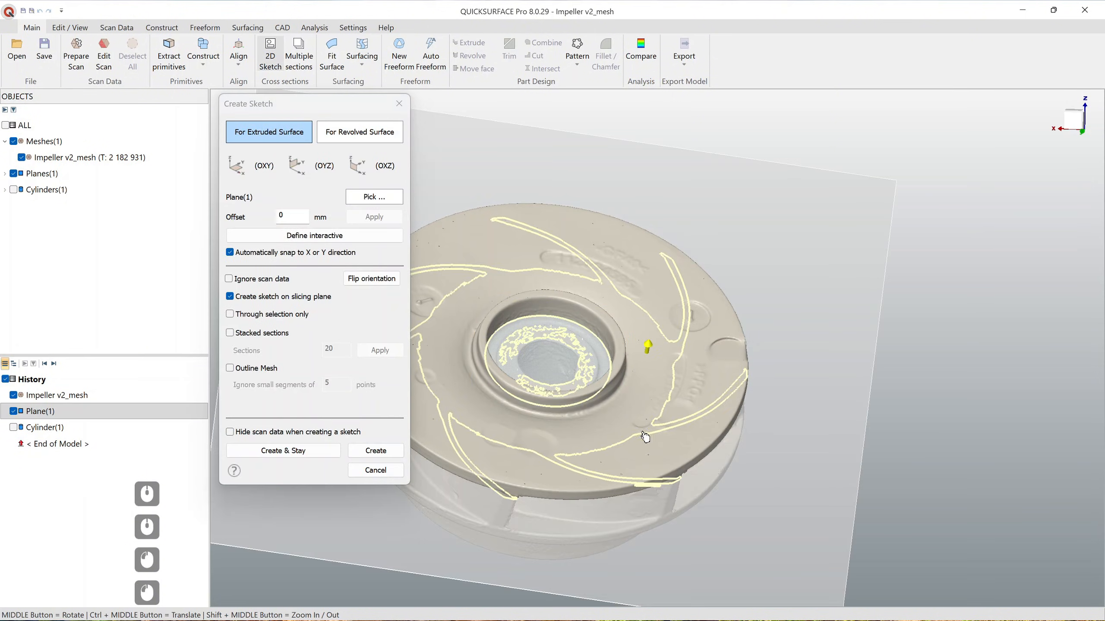
ctrl+middle_drag(644, 434, 721, 401)
middle_drag(746, 384, 754, 334)
drag(660, 341, 706, 327)
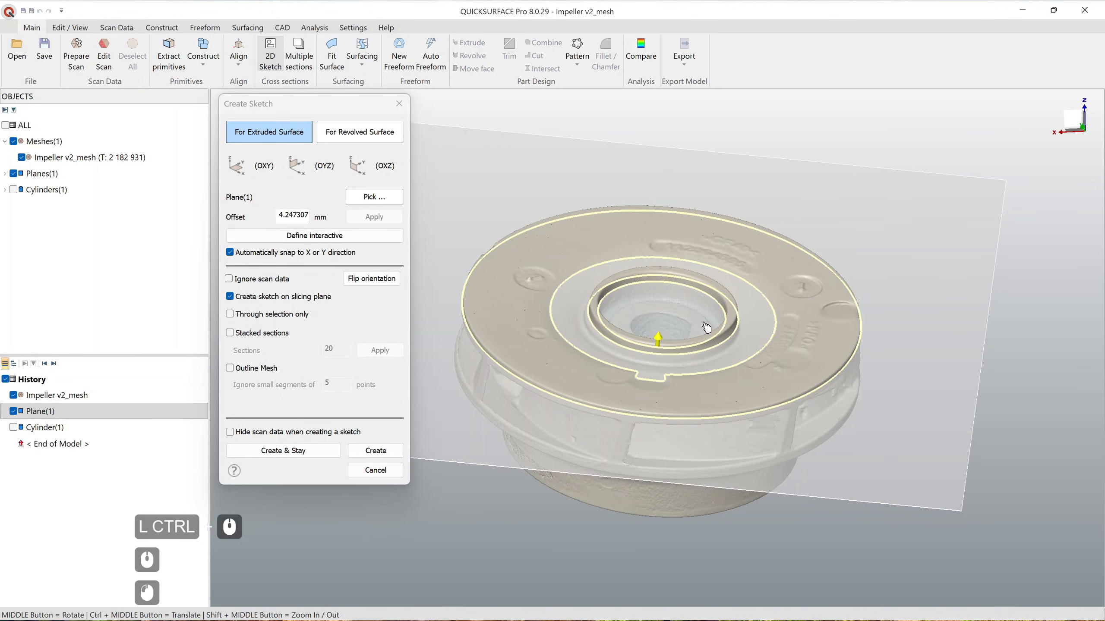
click(376, 451)
Step: Fit a circle to the section outline around the back disc's outer rim
scroll(801, 393, up, 3)
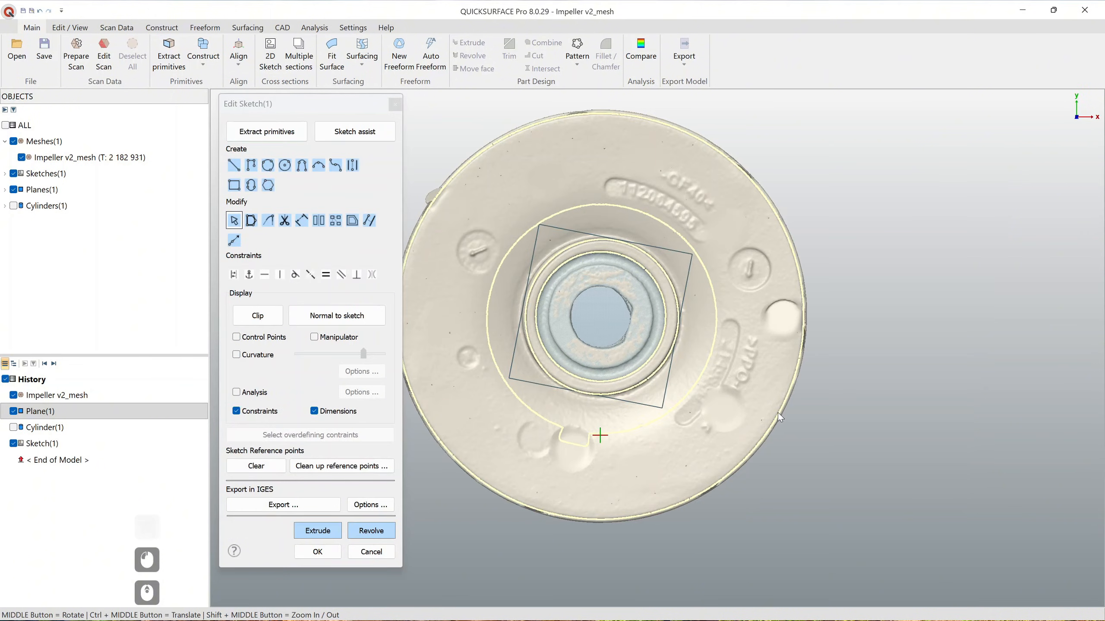
ctrl+middle_drag(592, 362, 587, 368)
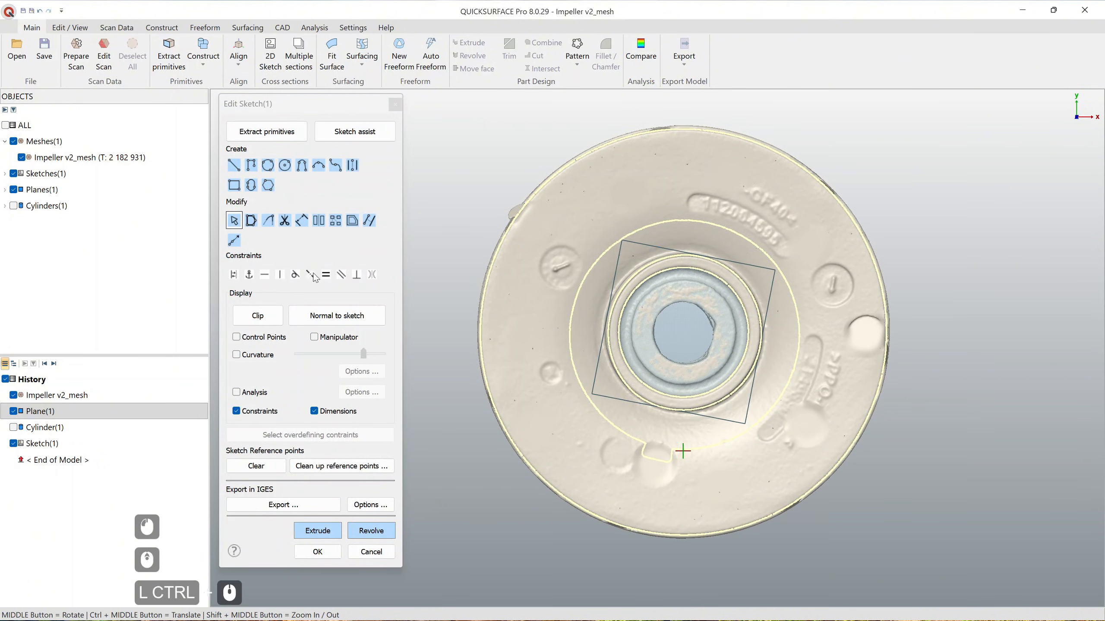
click(300, 135)
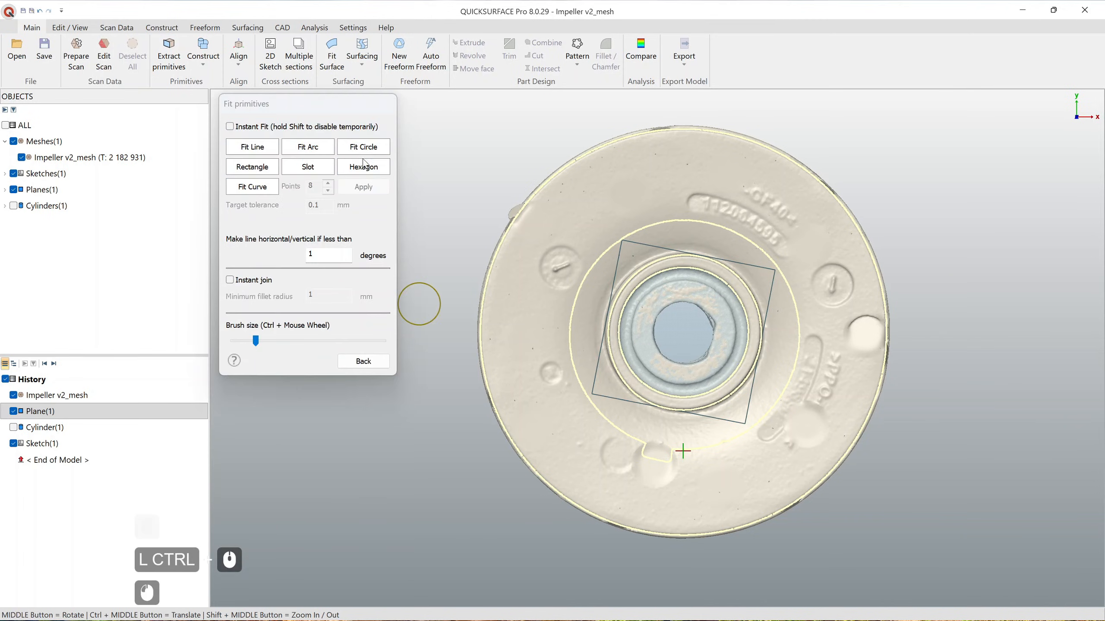
mouse_move(490, 259)
mouse_down()
mouse_move(530, 203)
mouse_move(756, 157)
mouse_up()
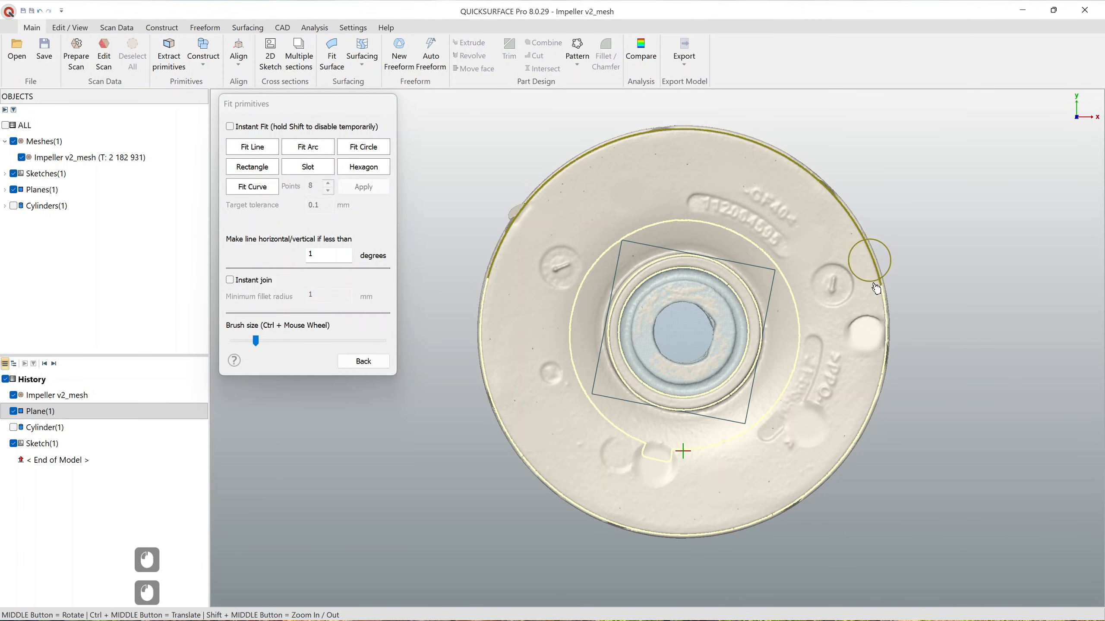
drag(759, 528, 547, 475)
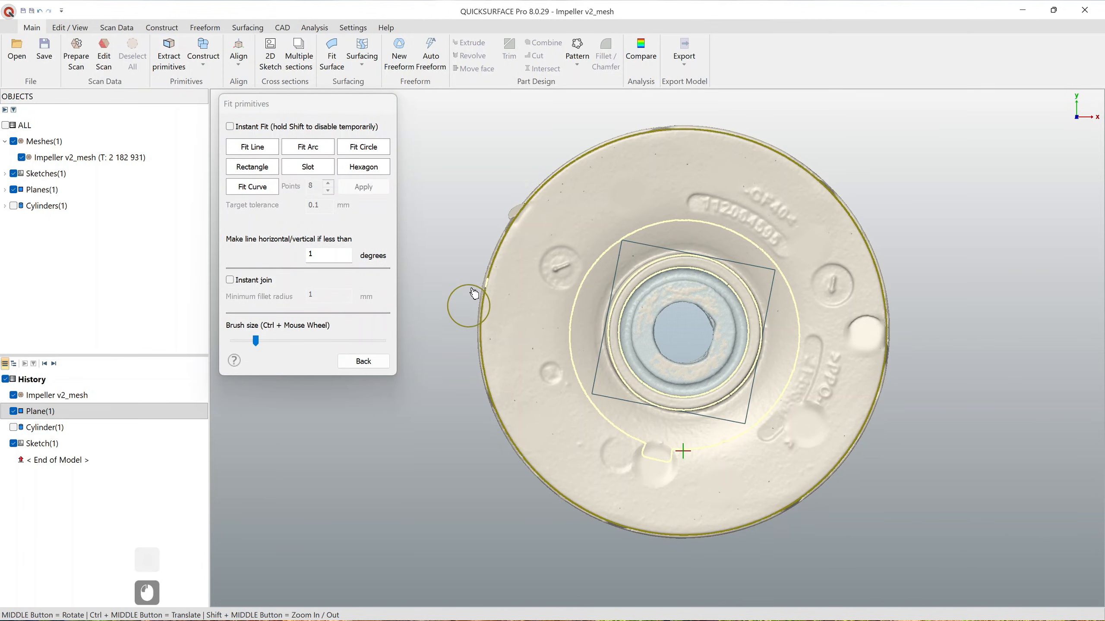
drag(474, 294, 488, 259)
click(530, 250)
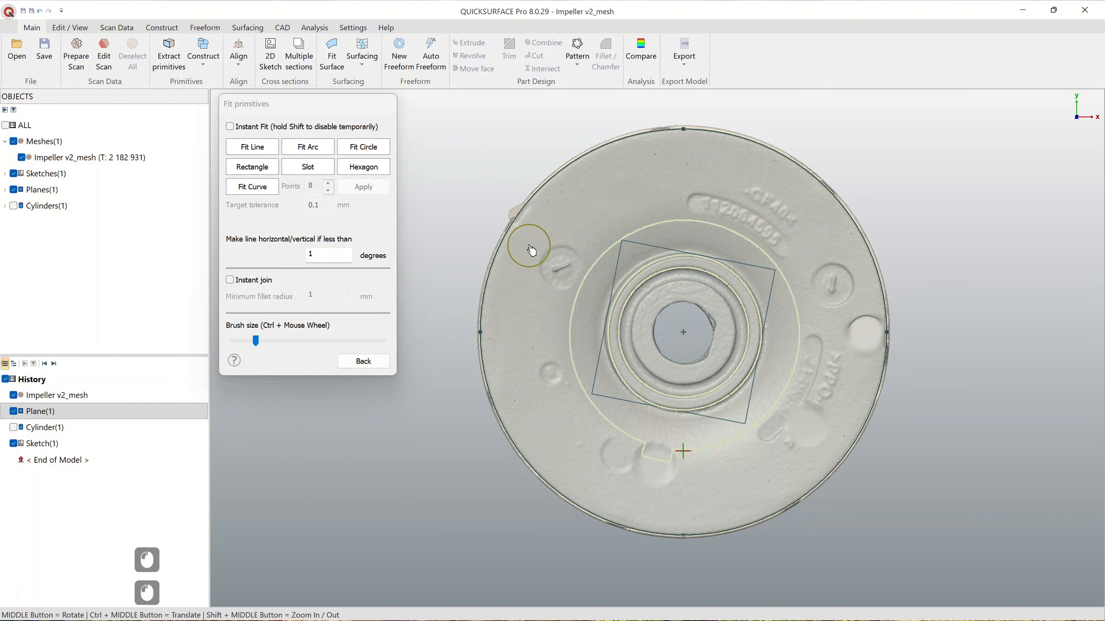
click(382, 367)
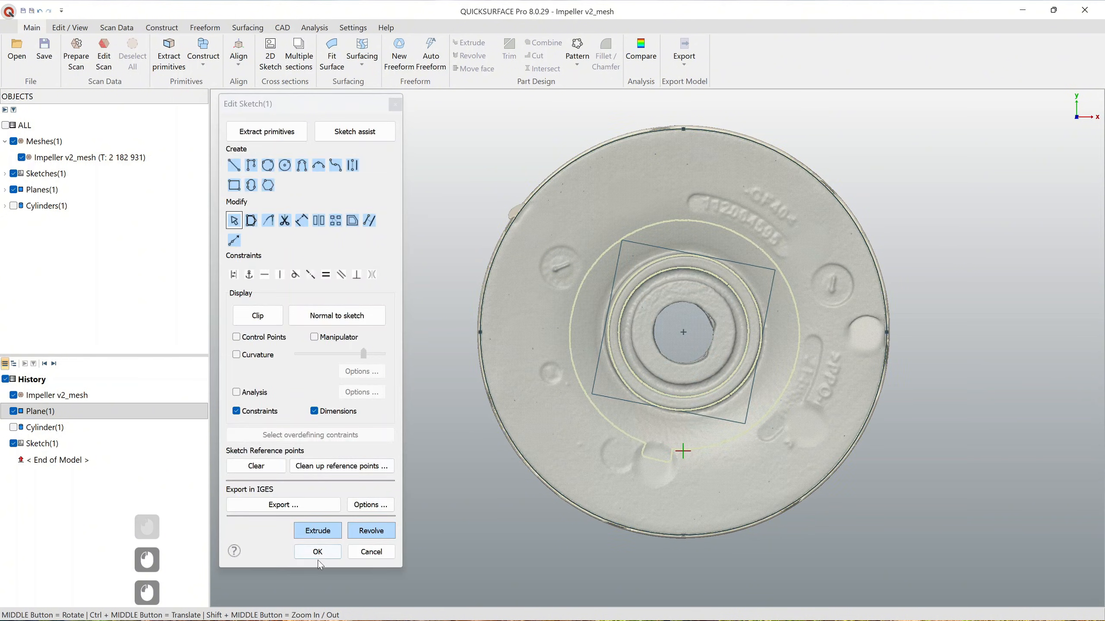
Step: Extrude the rim circle as a two-sided solid spanning the whole impeller, with depths of about 35 mm and 43.8 mm
click(317, 525)
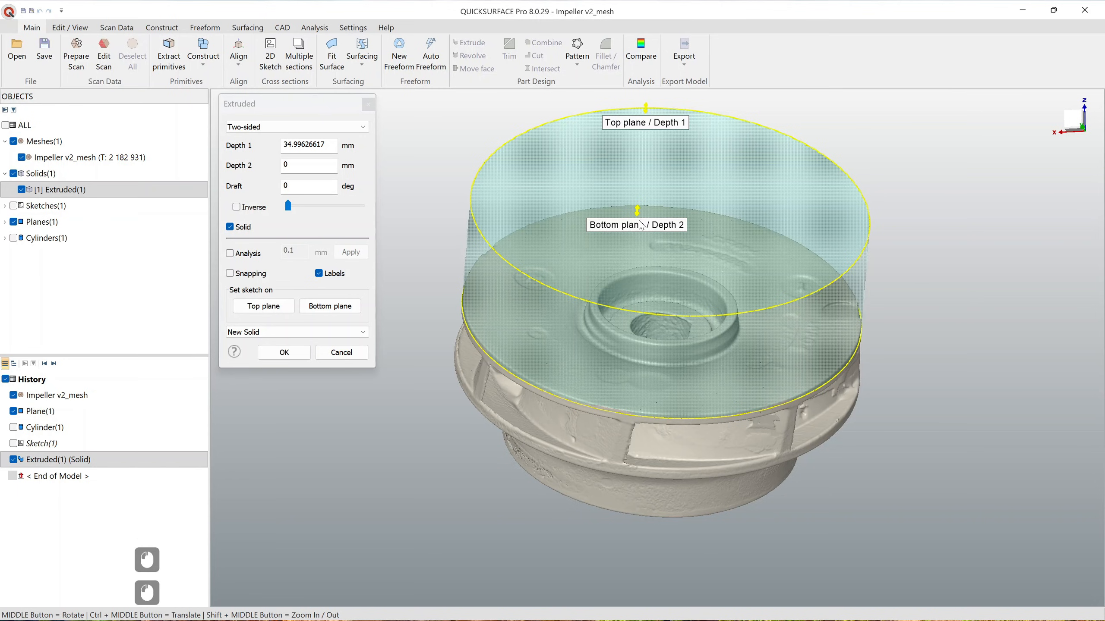
drag(640, 221, 643, 363)
middle_drag(647, 162, 623, 185)
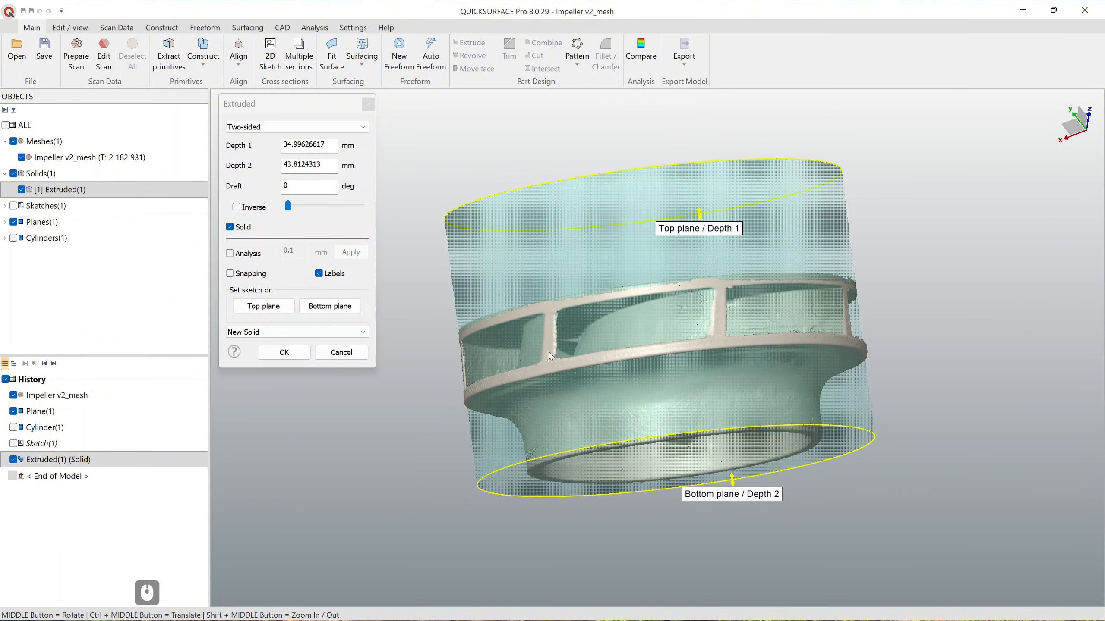
Step: Set the extruded solid's draft to 2.5 deg to follow the taper between the two disc rims
middle_drag(765, 300, 778, 355)
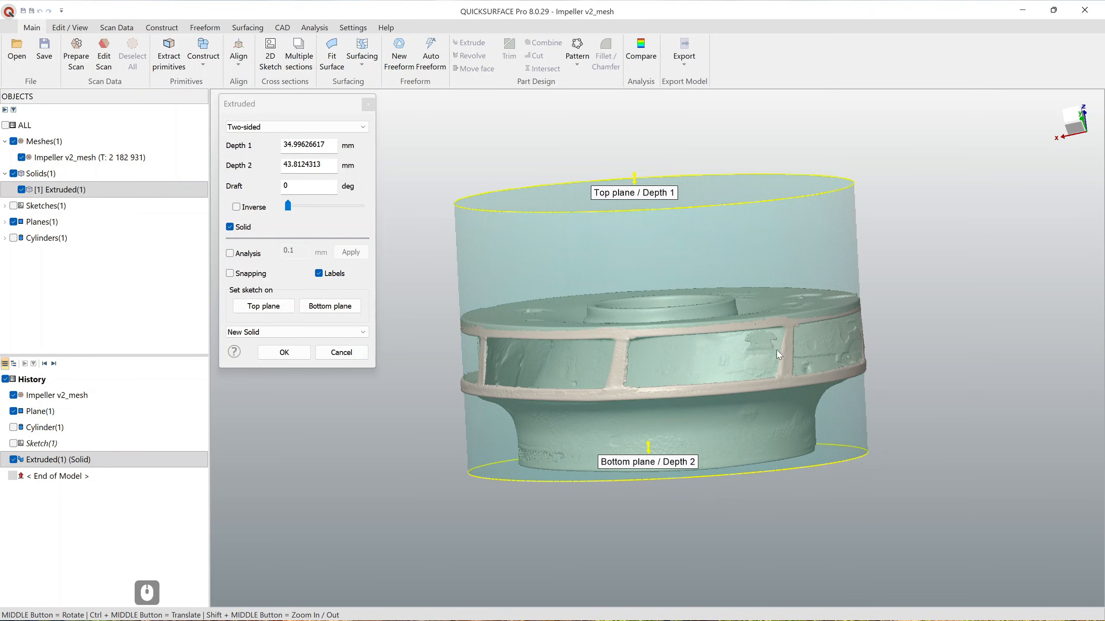
drag(290, 206, 296, 209)
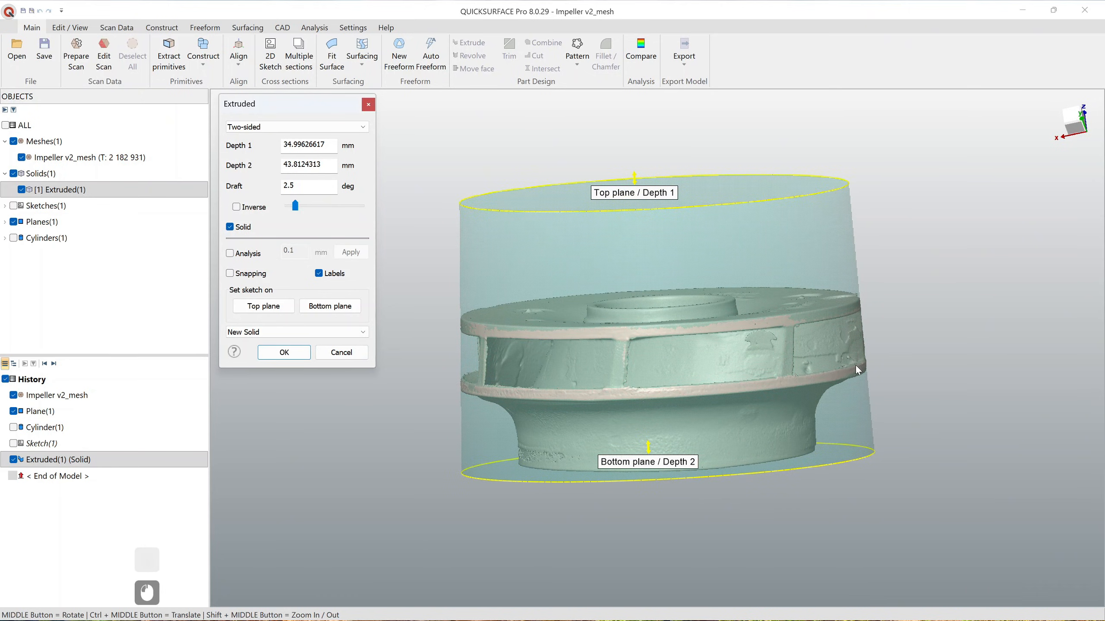
middle_drag(855, 365, 747, 343)
Step: Turn on the extrusion's deviation analysis at 0.1 mm tolerance and examine the fit along both rims and the vane outlets
click(246, 258)
middle_drag(647, 359, 642, 398)
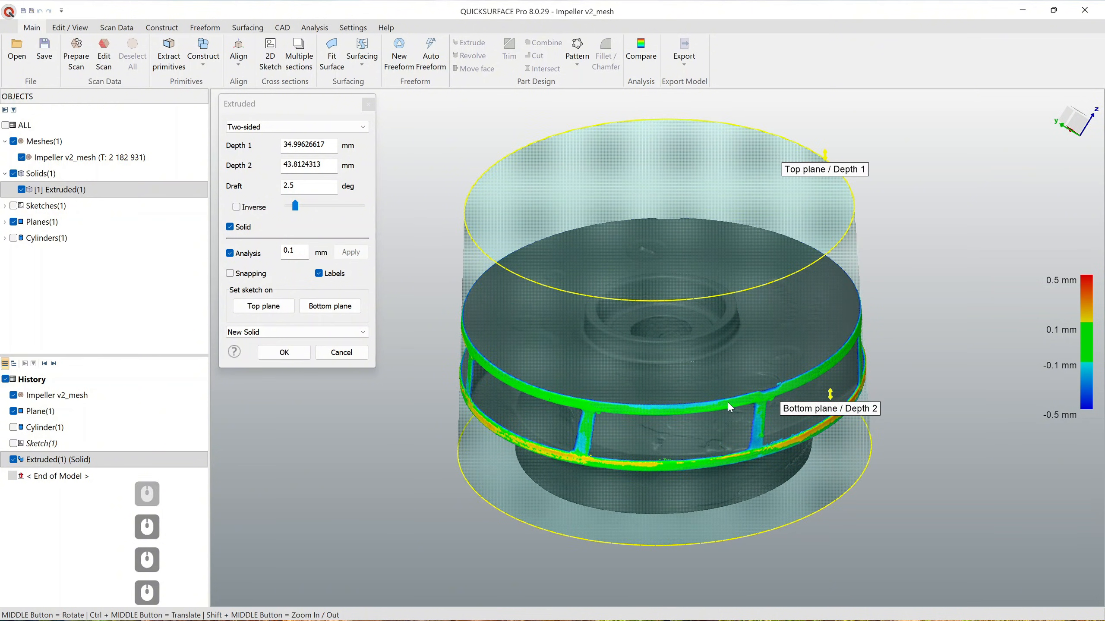
ctrl+middle_drag(729, 404, 754, 343)
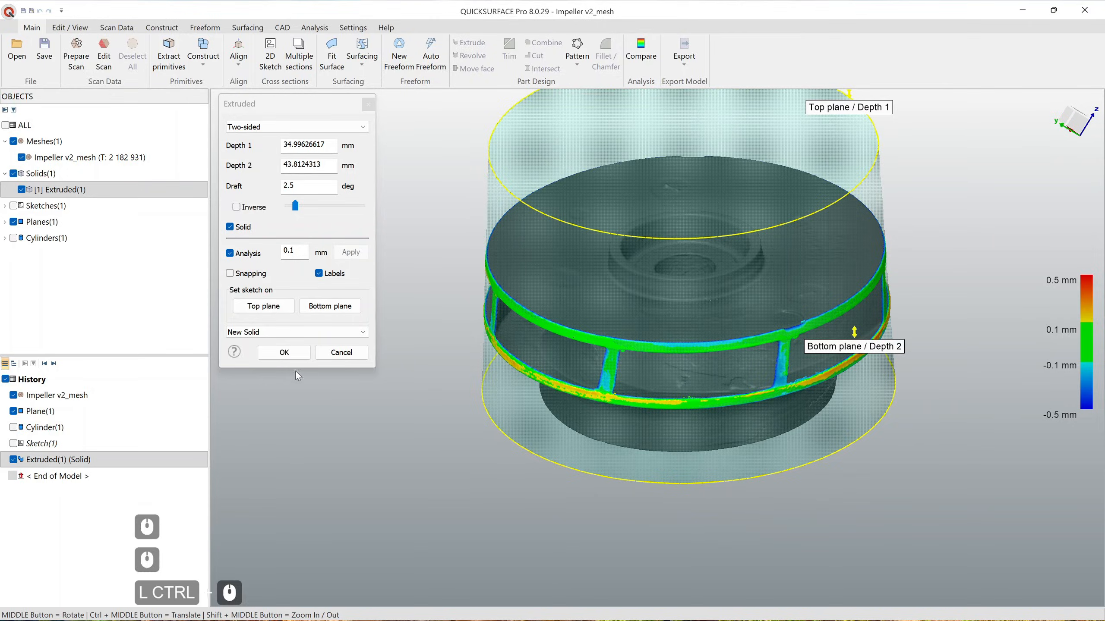
Step: Accept the drafted extrusion and hide the extruded solid so that only the scanned impeller mesh is shown
click(291, 357)
ctrl+middle_drag(817, 378, 1002, 421)
click(582, 322)
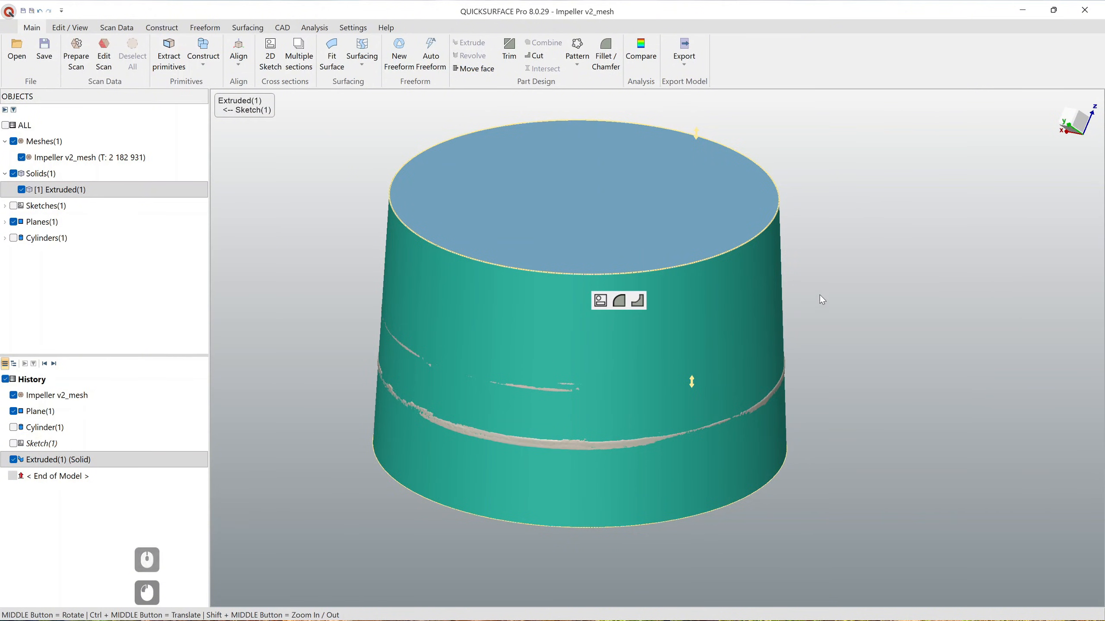
click(859, 274)
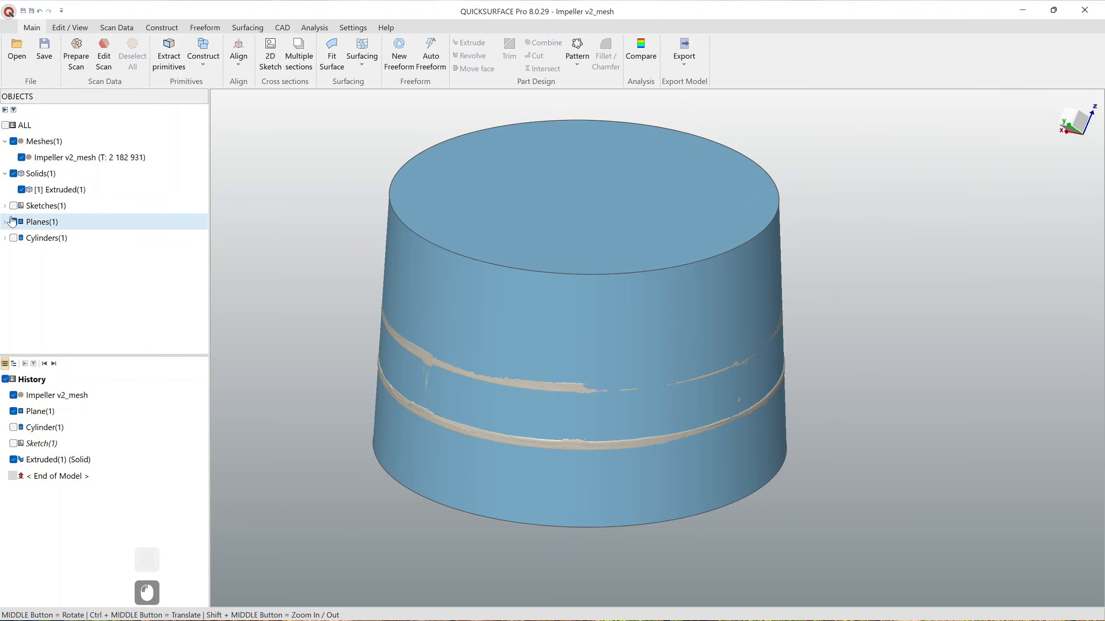
click(21, 190)
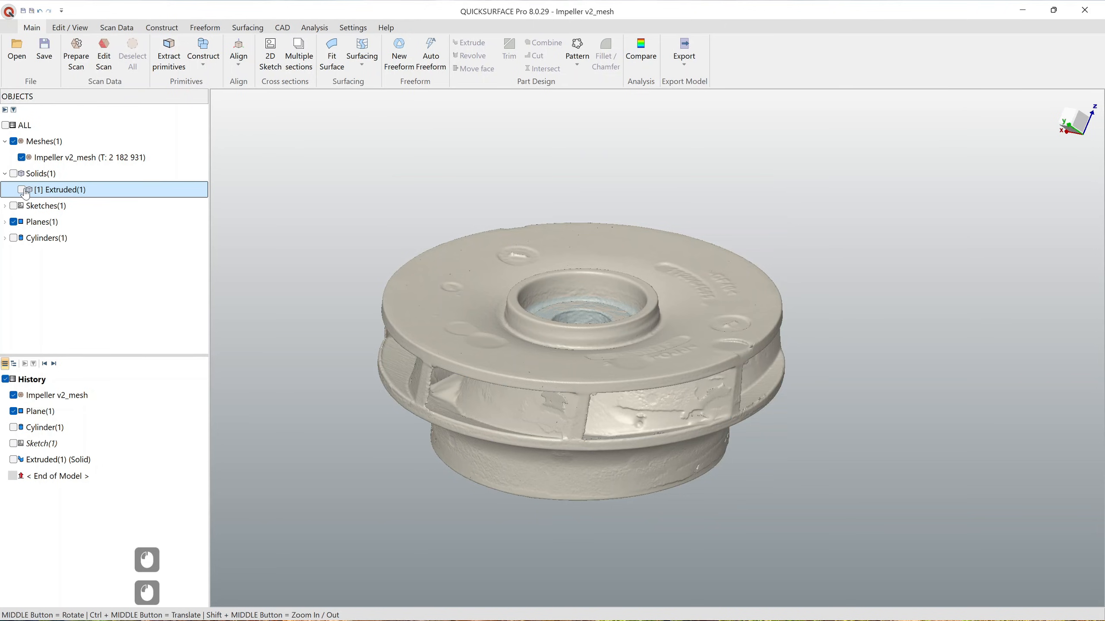
middle_drag(698, 335, 734, 219)
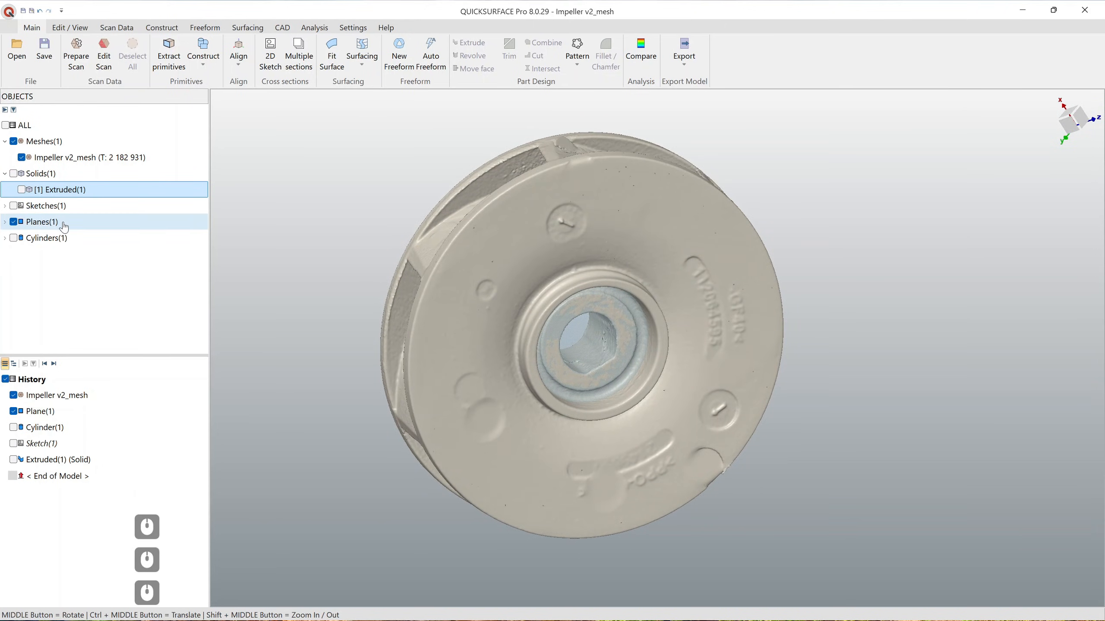
click(21, 190)
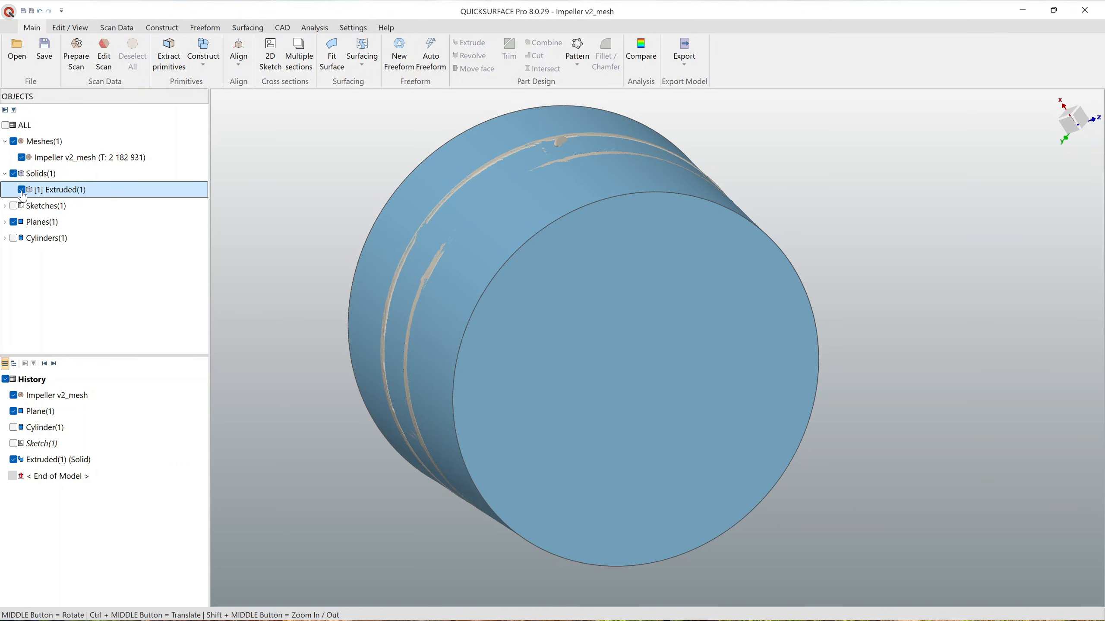
click(21, 190)
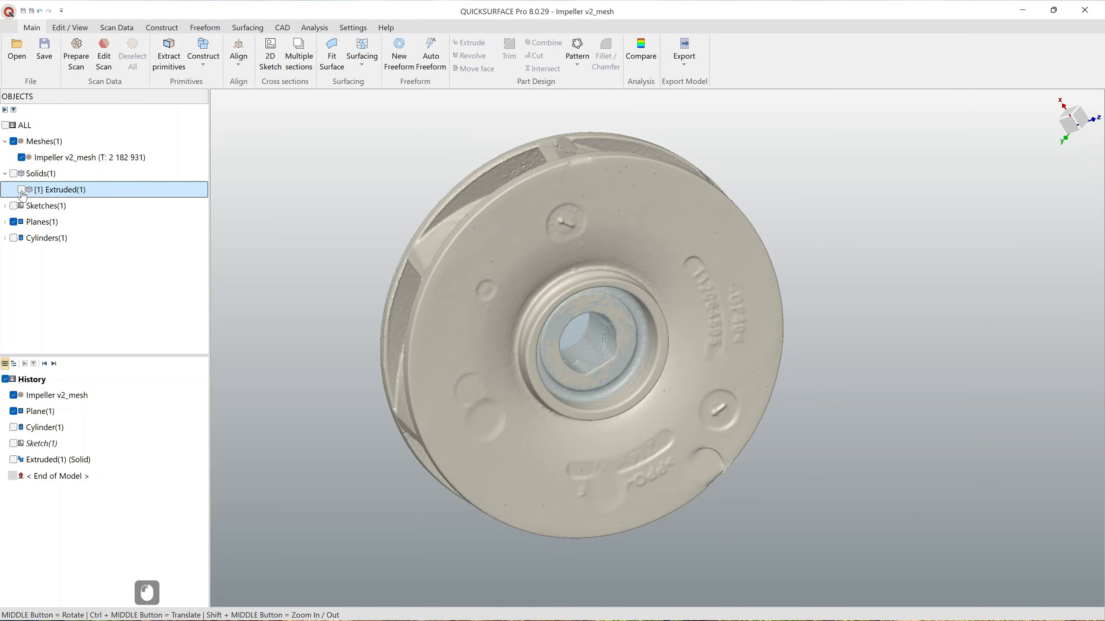
Step: Examine the extracted hub plane's orientation against the impeller's back disc, vane outlets and inlet ring from several sides
click(604, 348)
middle_drag(730, 306, 630, 277)
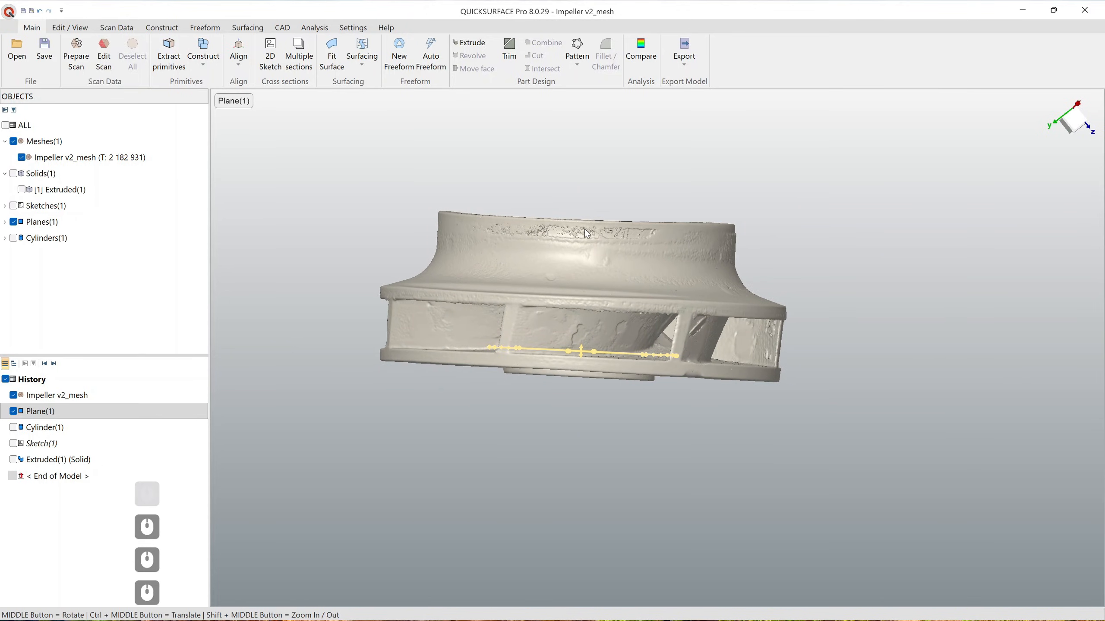
middle_drag(585, 230, 797, 306)
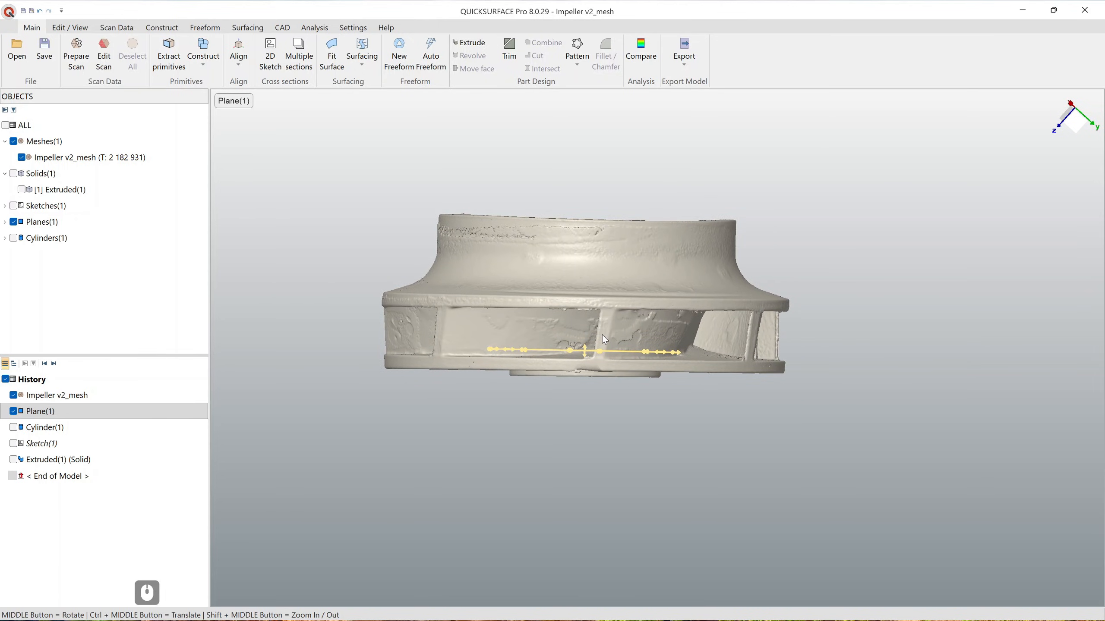
scroll(603, 339, up, 2)
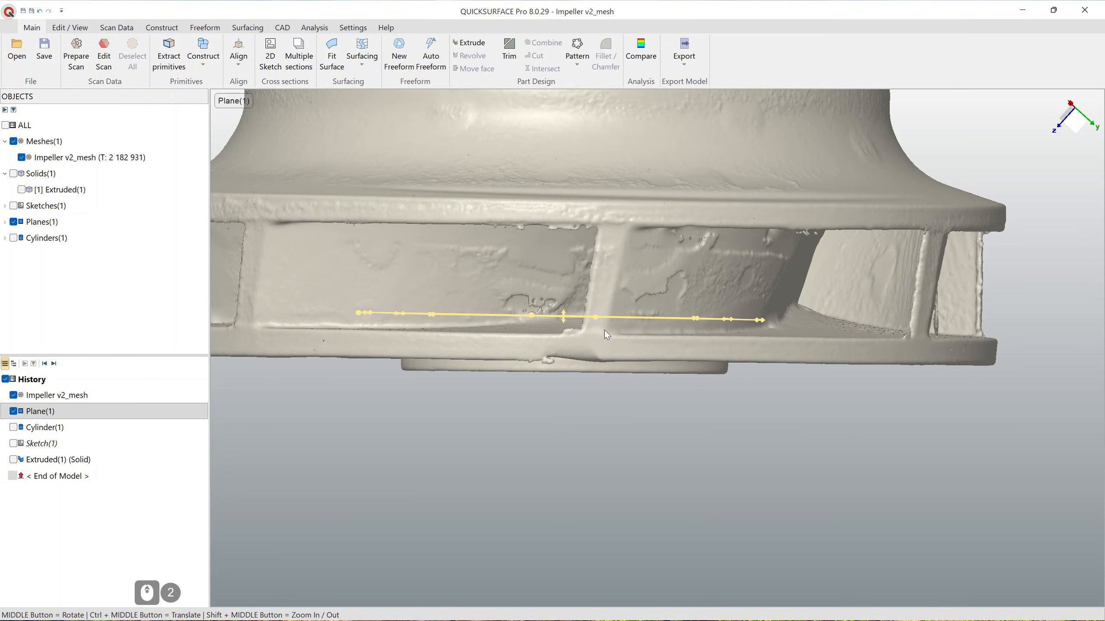
middle_drag(607, 334, 607, 348)
scroll(607, 348, down, 2)
scroll(607, 227, up, 1)
mouse_move(645, 278)
middle_down()
mouse_move(627, 399)
mouse_move(634, 413)
mouse_move(630, 266)
mouse_move(648, 267)
middle_up()
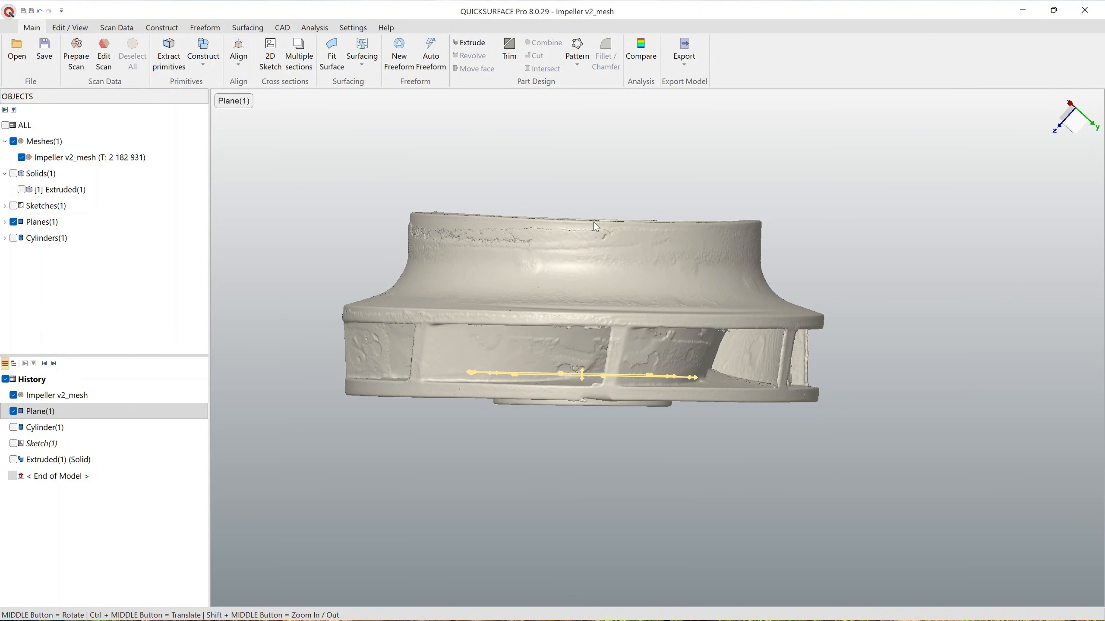
middle_drag(593, 223, 610, 279)
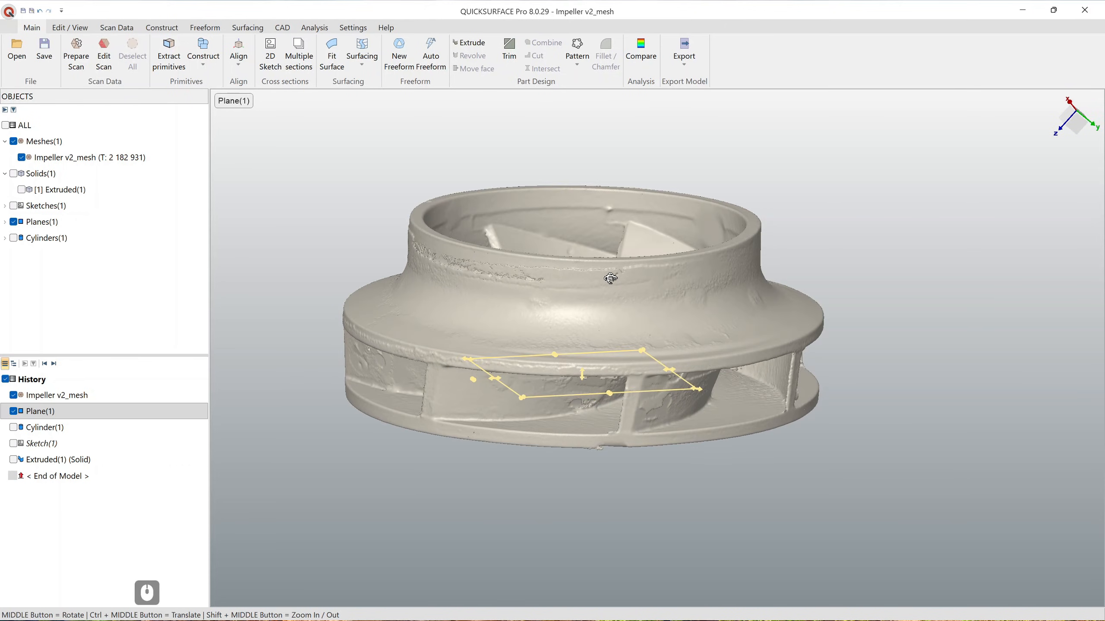
click(866, 255)
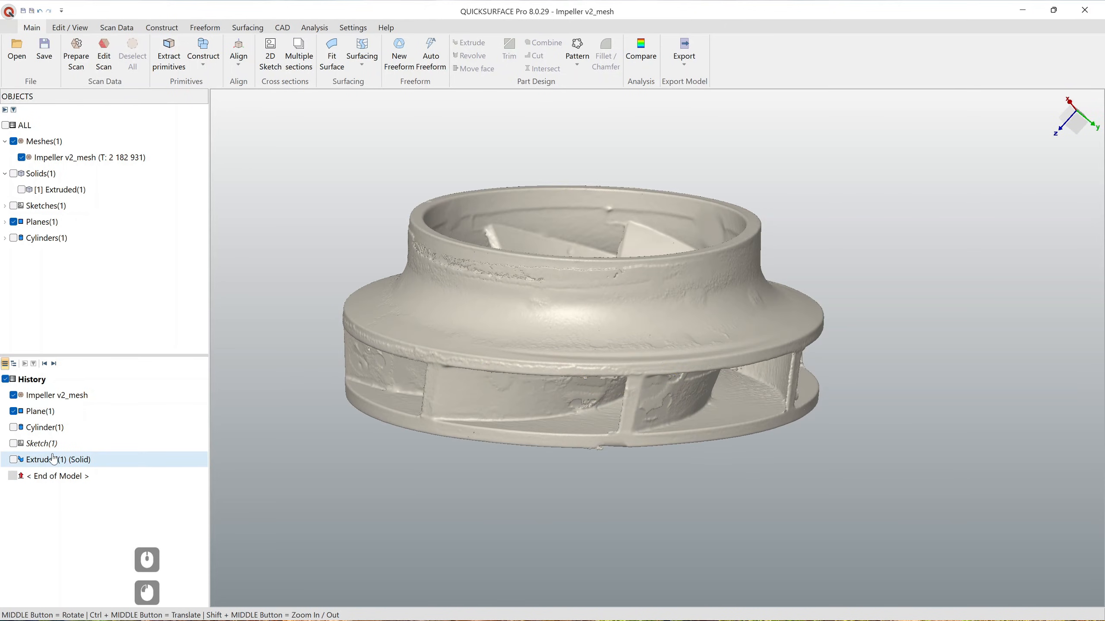
Step: Create a sketch parallel to the extracted plane, offset about -38.26 mm so it slices the rim of the inlet ring
middle_drag(702, 455, 682, 237)
click(592, 383)
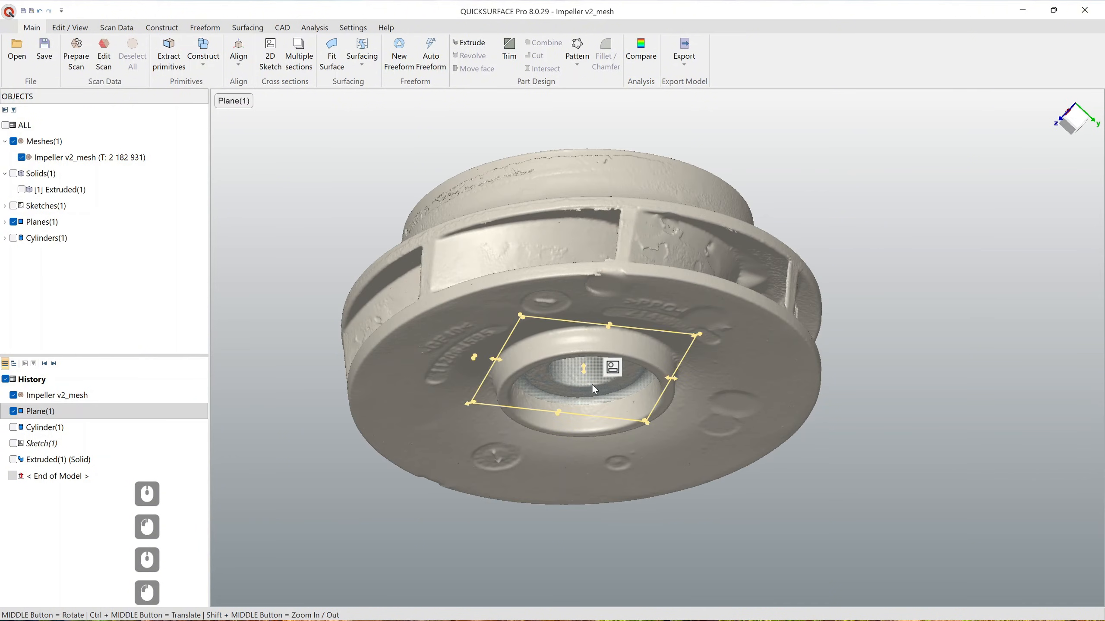
click(614, 370)
middle_drag(601, 289, 687, 486)
drag(652, 453, 638, 317)
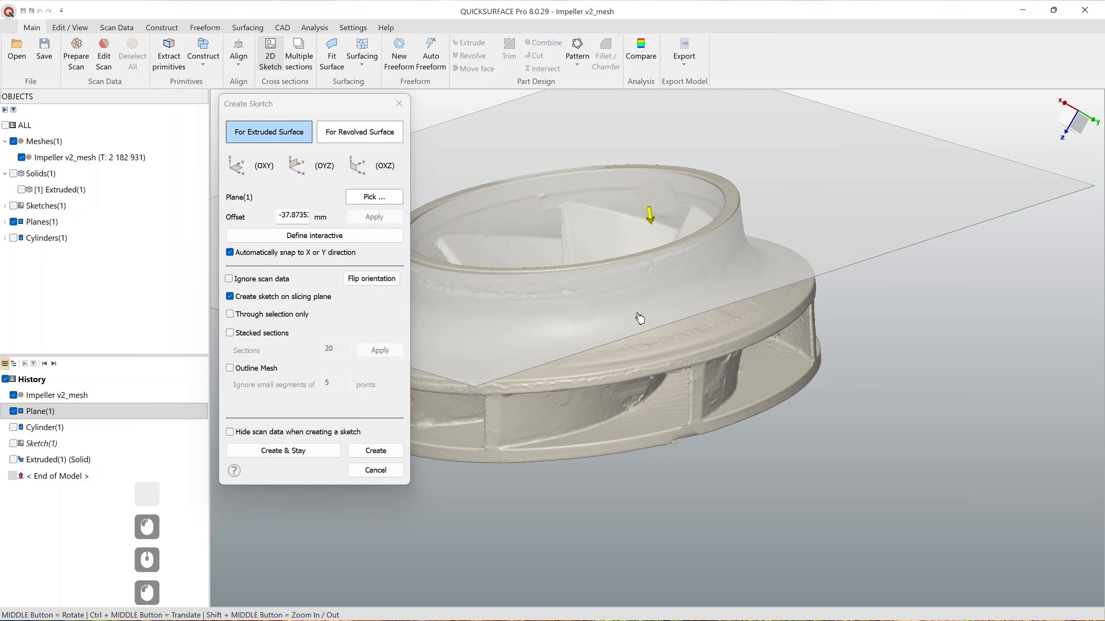
drag(640, 319, 641, 317)
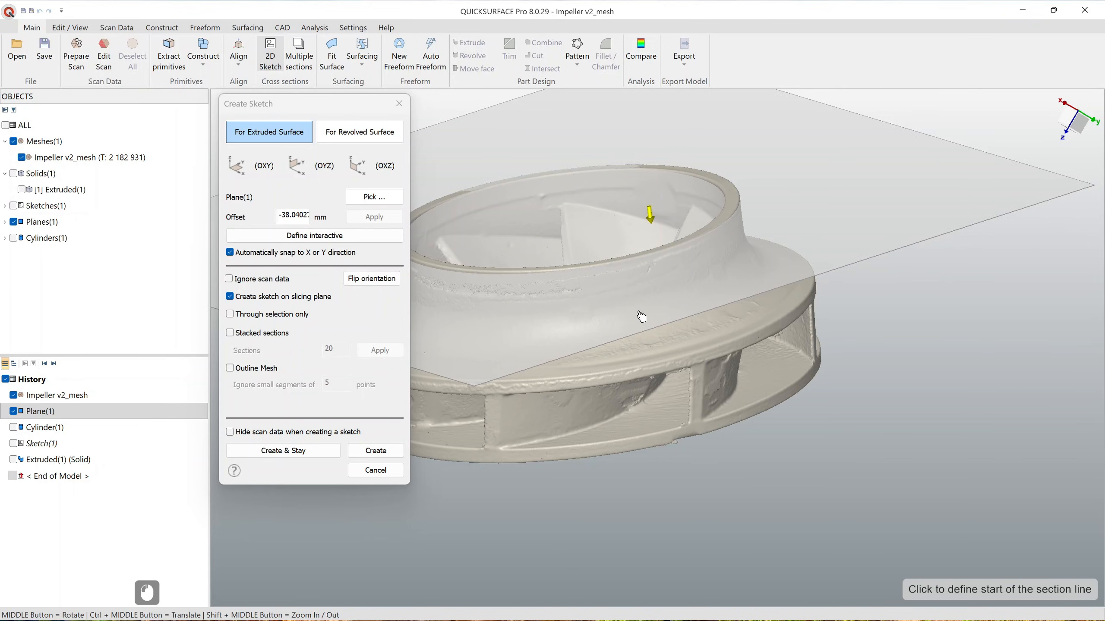
scroll(592, 183, up, 2)
ctrl+middle_drag(592, 178, 736, 266)
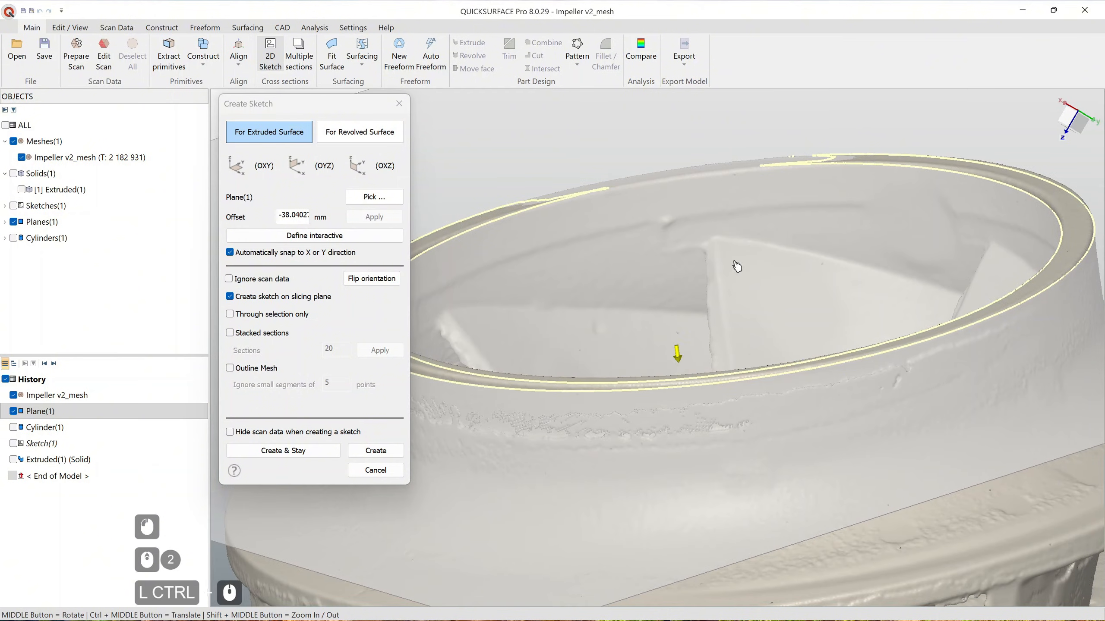
click(753, 274)
scroll(753, 276, down, 3)
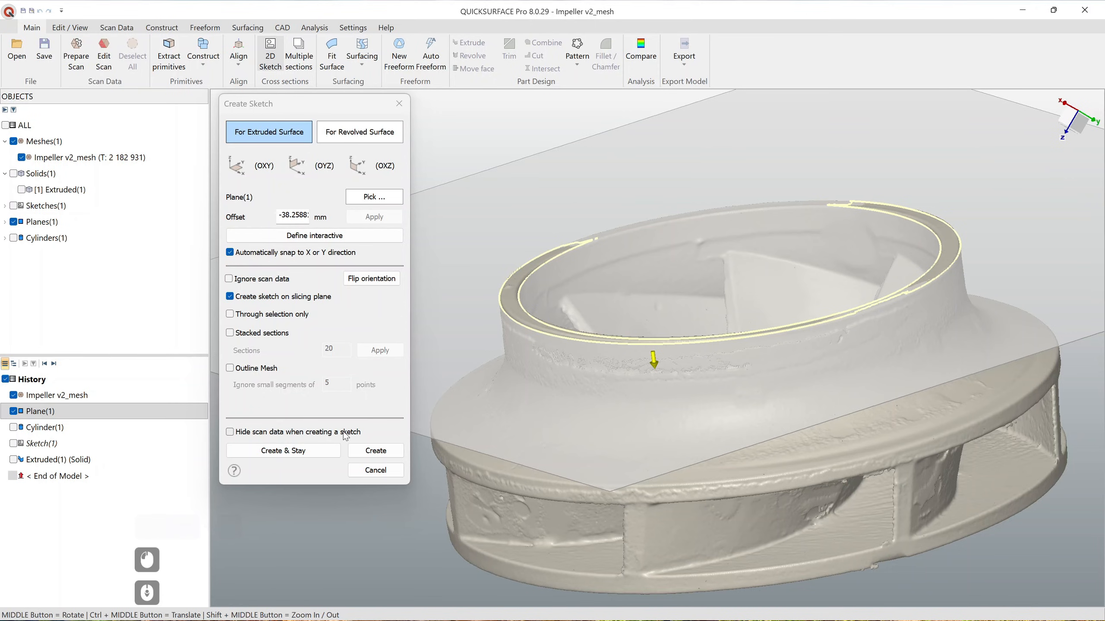
click(373, 457)
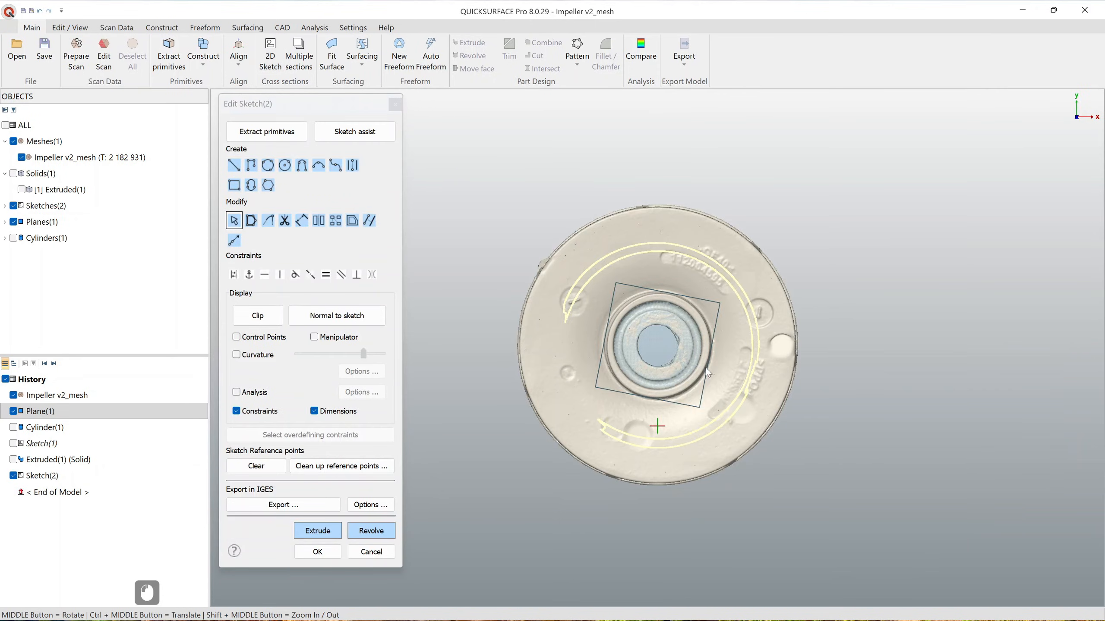
Step: Show the extruded solid again, sketch a straight line from the section's centre to beyond the outer rim, and finish the sketch
scroll(676, 354, up, 2)
scroll(695, 363, down, 2)
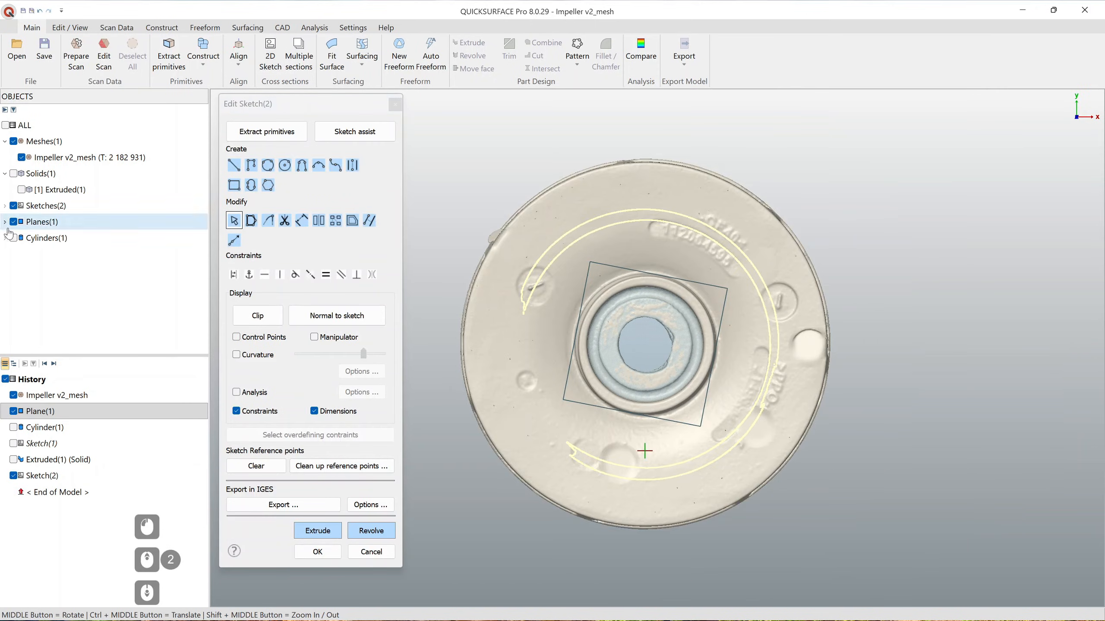
click(15, 461)
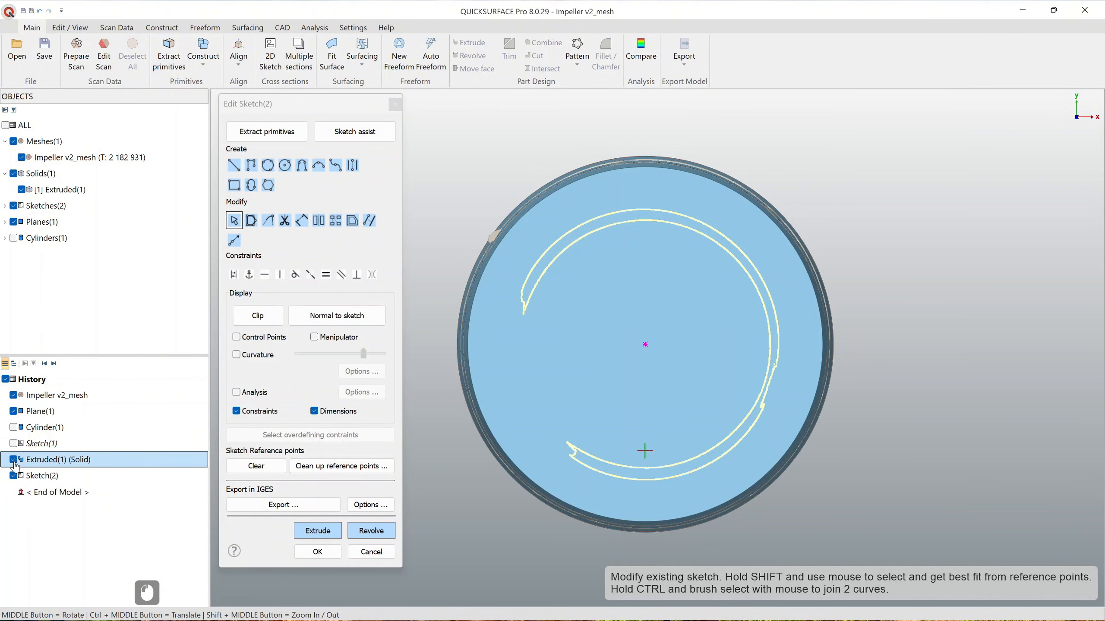
click(235, 167)
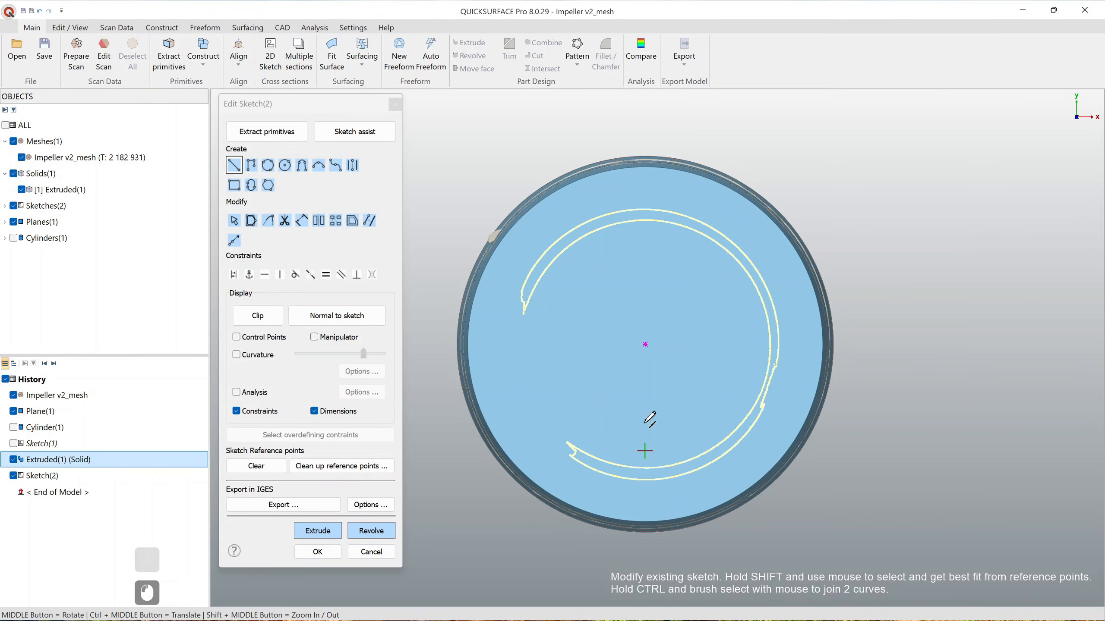
scroll(771, 453, up, 2)
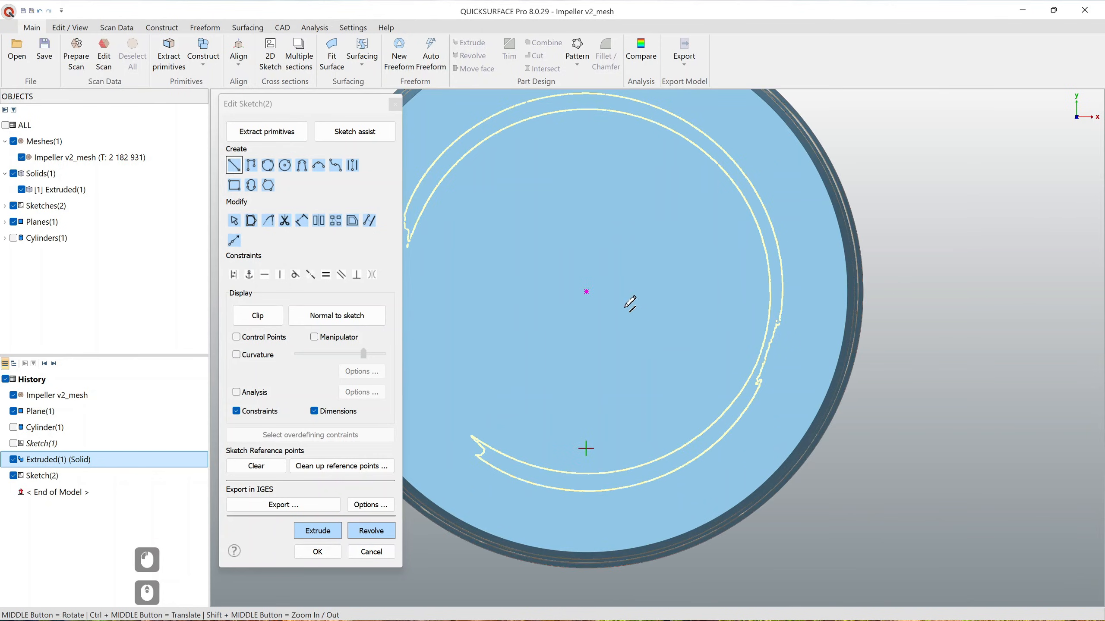
click(586, 292)
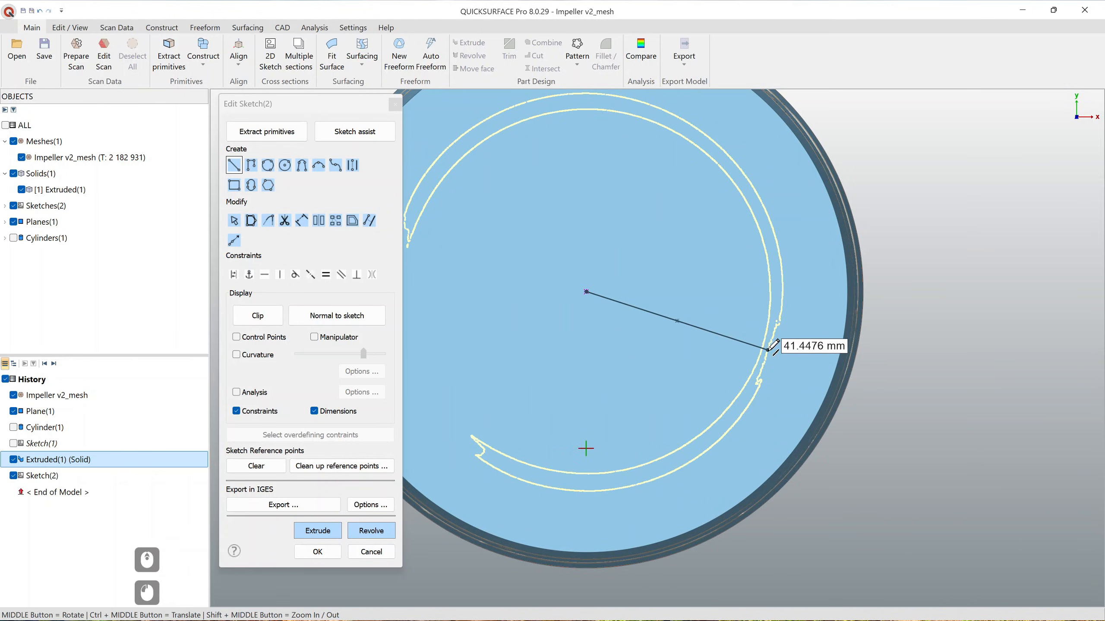
click(901, 394)
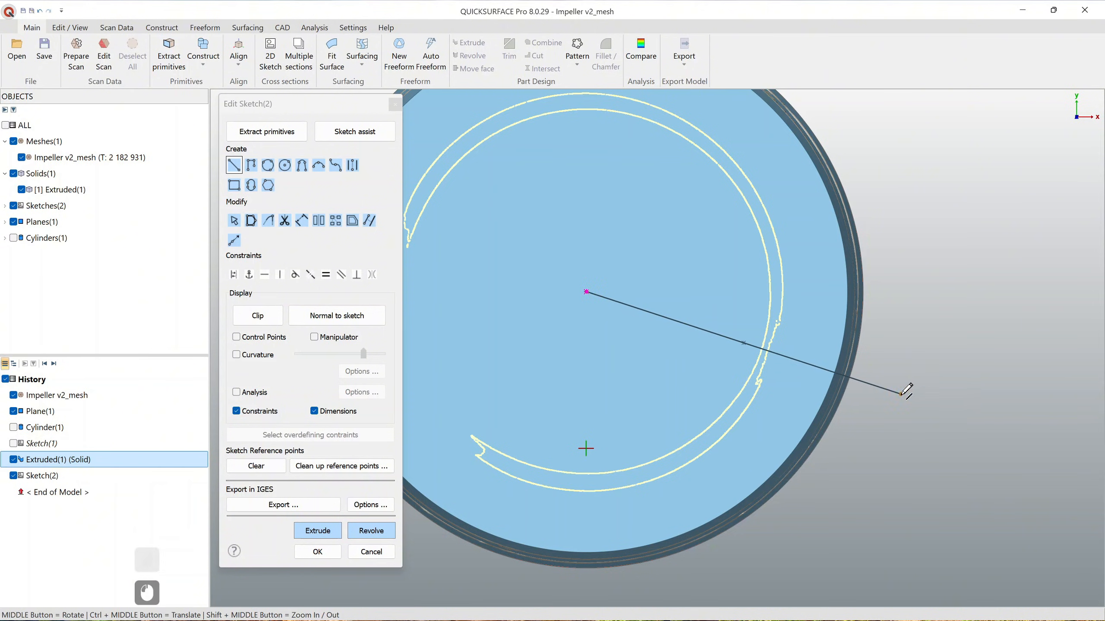
click(317, 552)
Step: Shorten the extruded solid at both ends, bringing one end near the back disc and the other partway up the inlet ring
scroll(547, 351, down, 3)
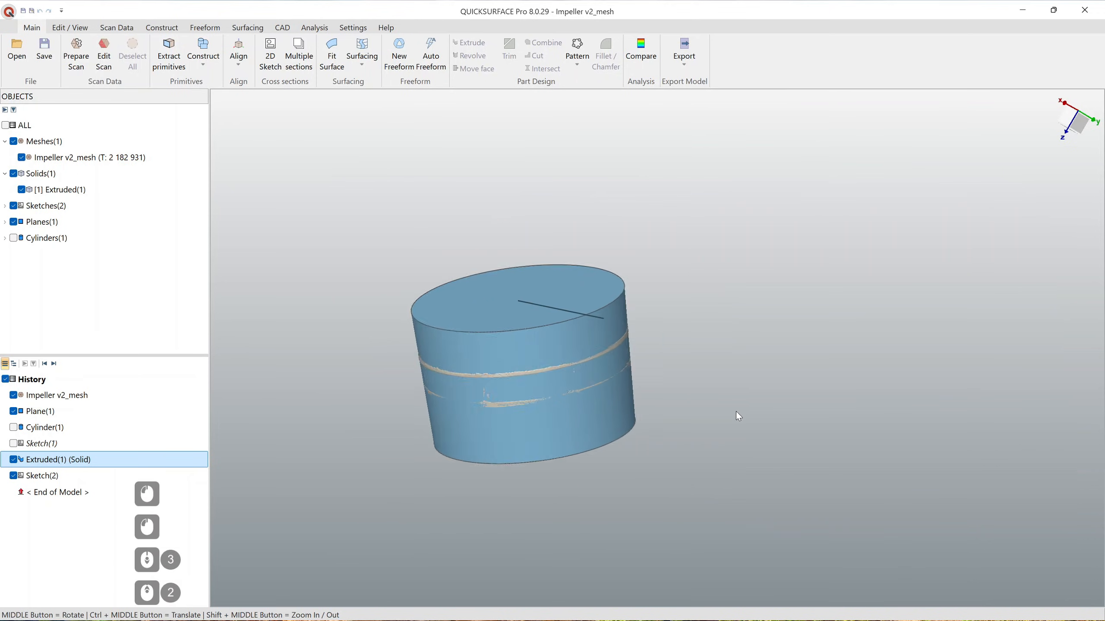
scroll(548, 339, up, 2)
ctrl+middle_drag(484, 330, 549, 331)
click(549, 332)
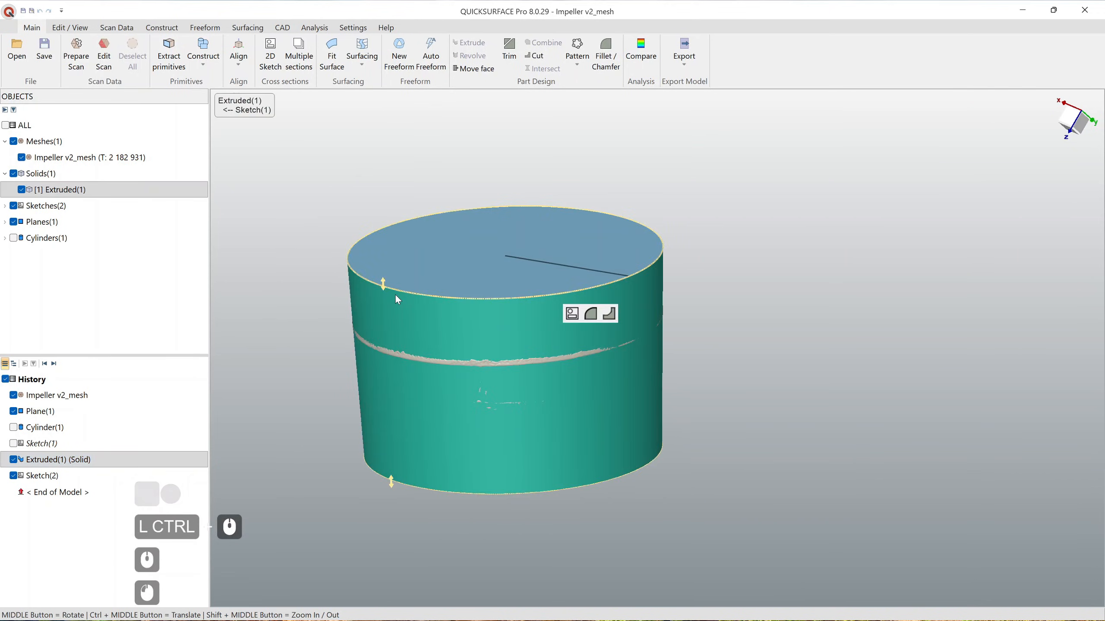
drag(399, 484, 391, 392)
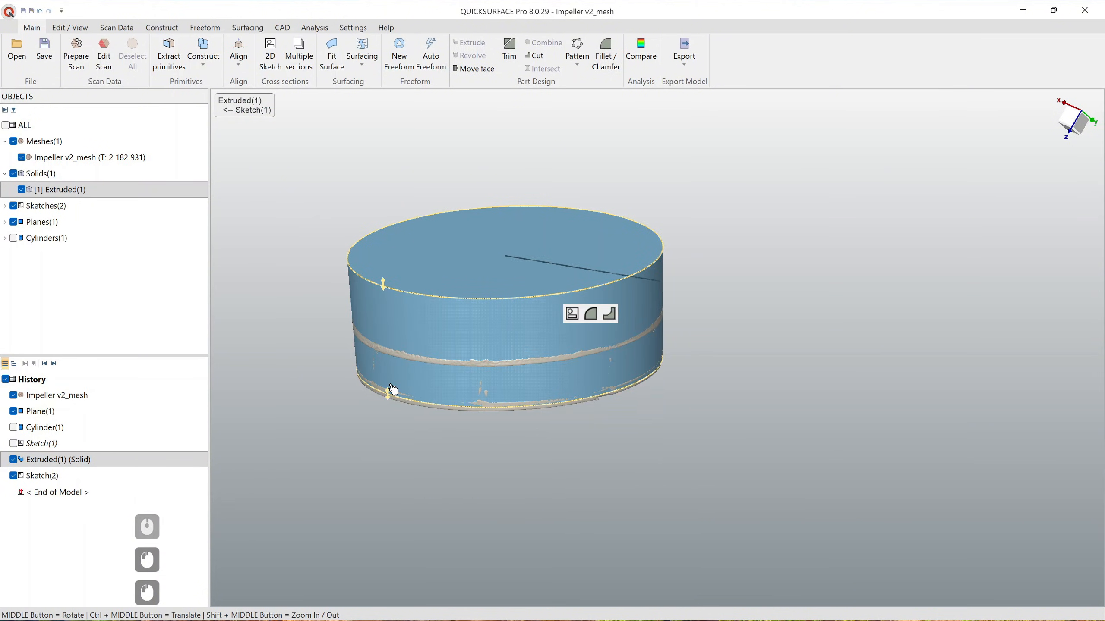
drag(390, 289, 385, 329)
middle_drag(639, 447, 685, 424)
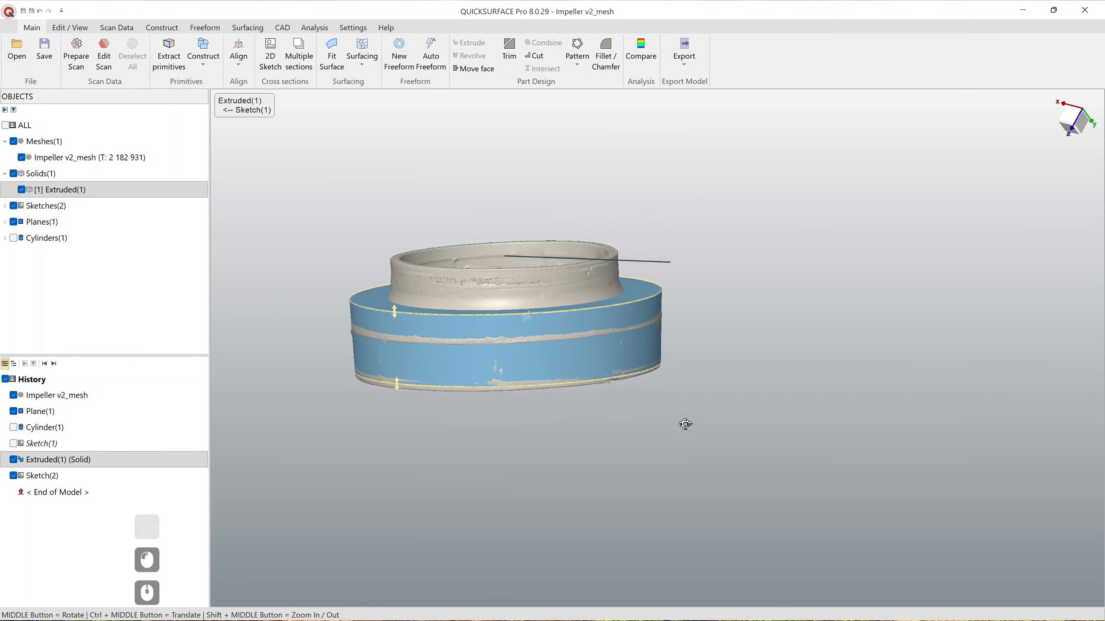
drag(400, 324, 397, 304)
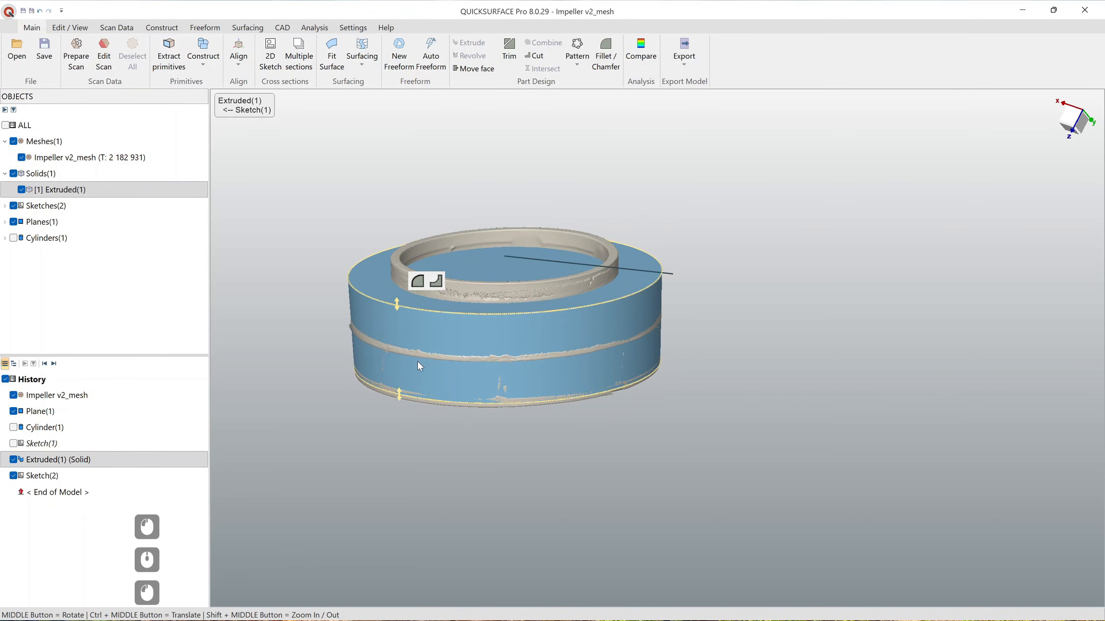
click(404, 394)
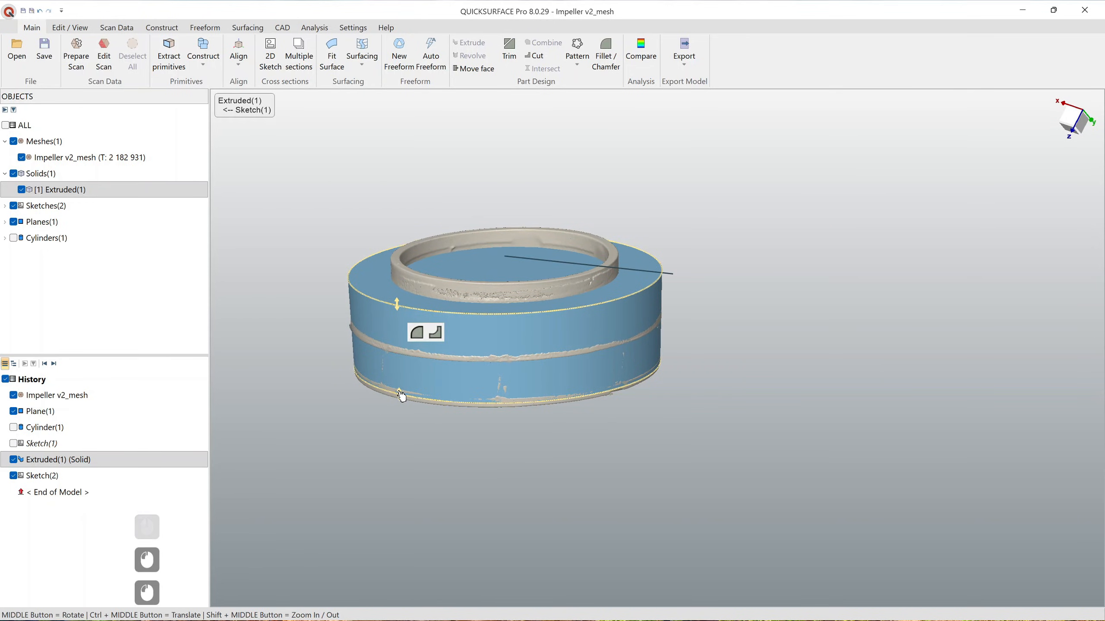
click(398, 392)
middle_drag(564, 420, 378, 425)
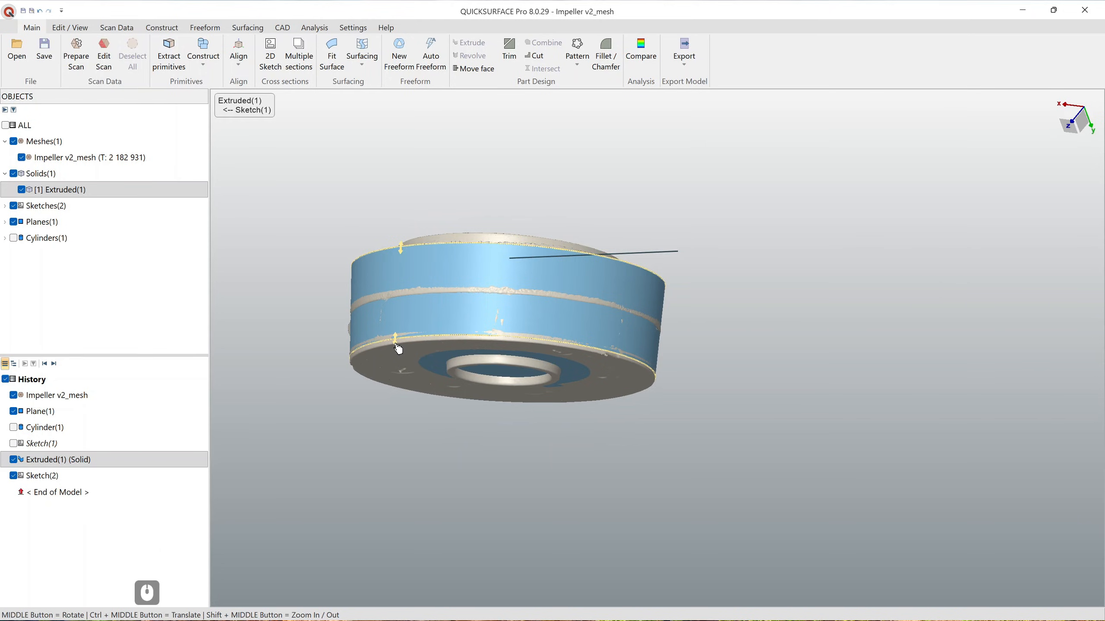
middle_drag(450, 293, 472, 303)
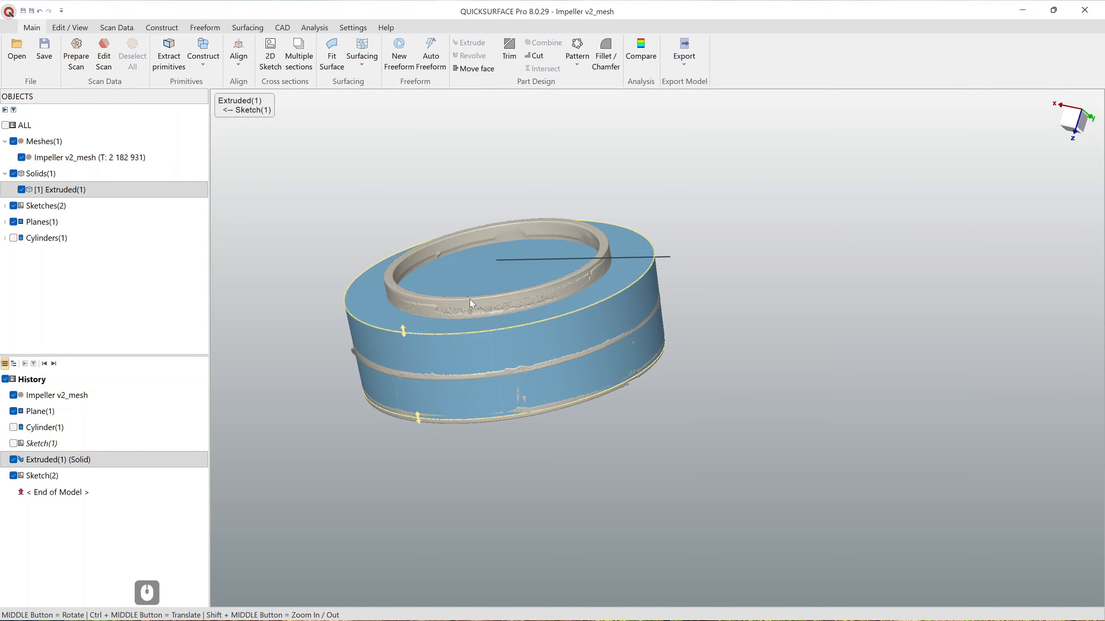
click(513, 185)
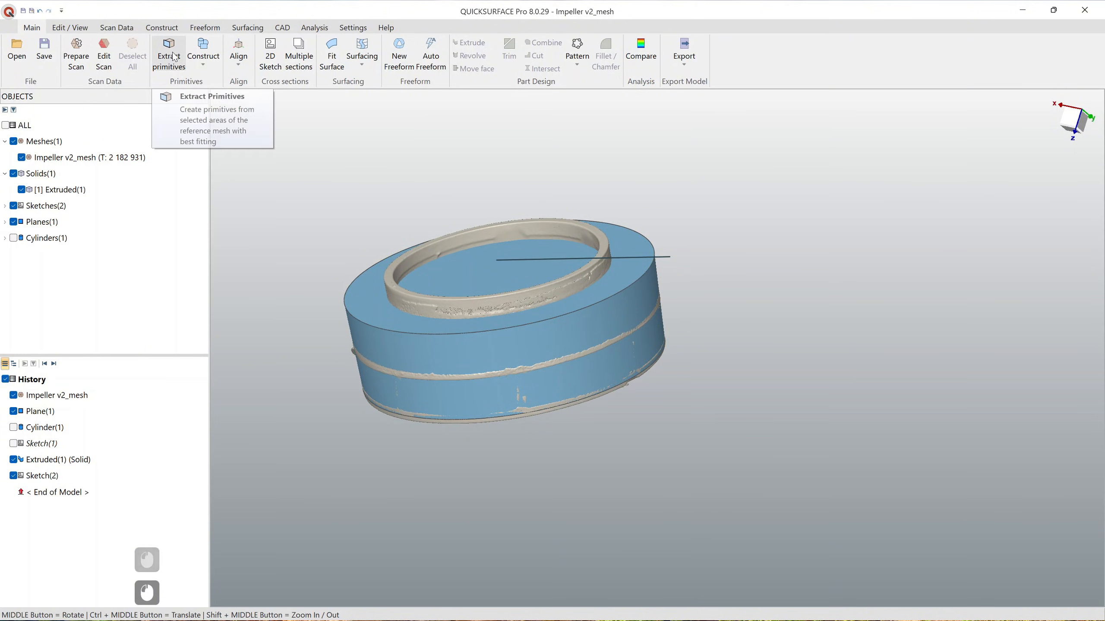
Step: Start an alignment by coordinate system applied to all features, hide the extruded solid, and pick the hub plane as the primary Top feature
click(245, 50)
click(281, 79)
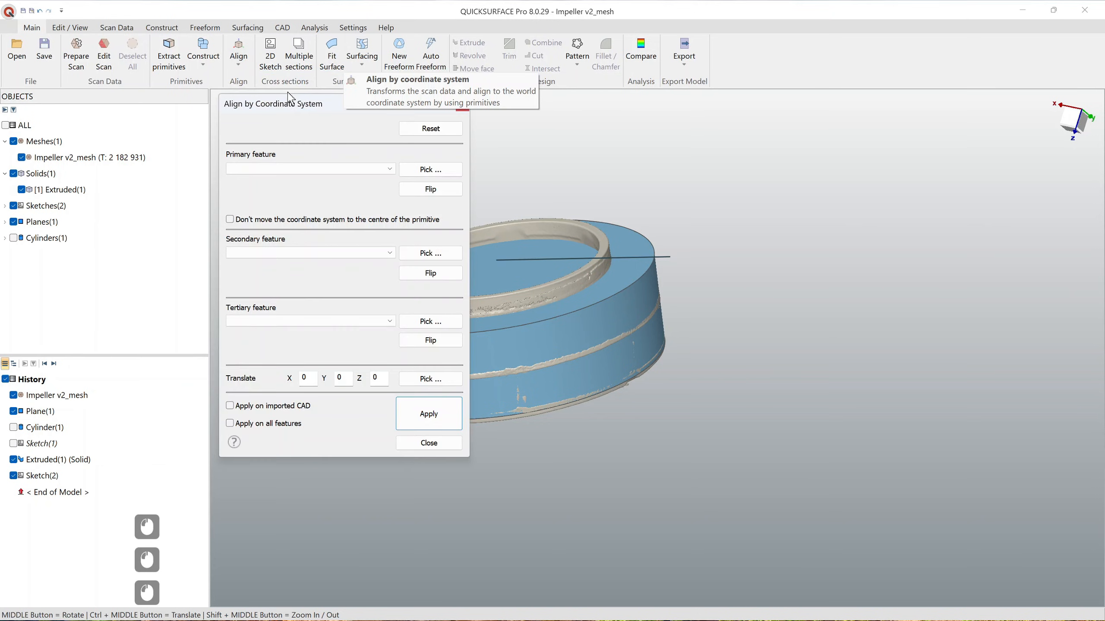
ctrl+middle_drag(563, 217, 679, 179)
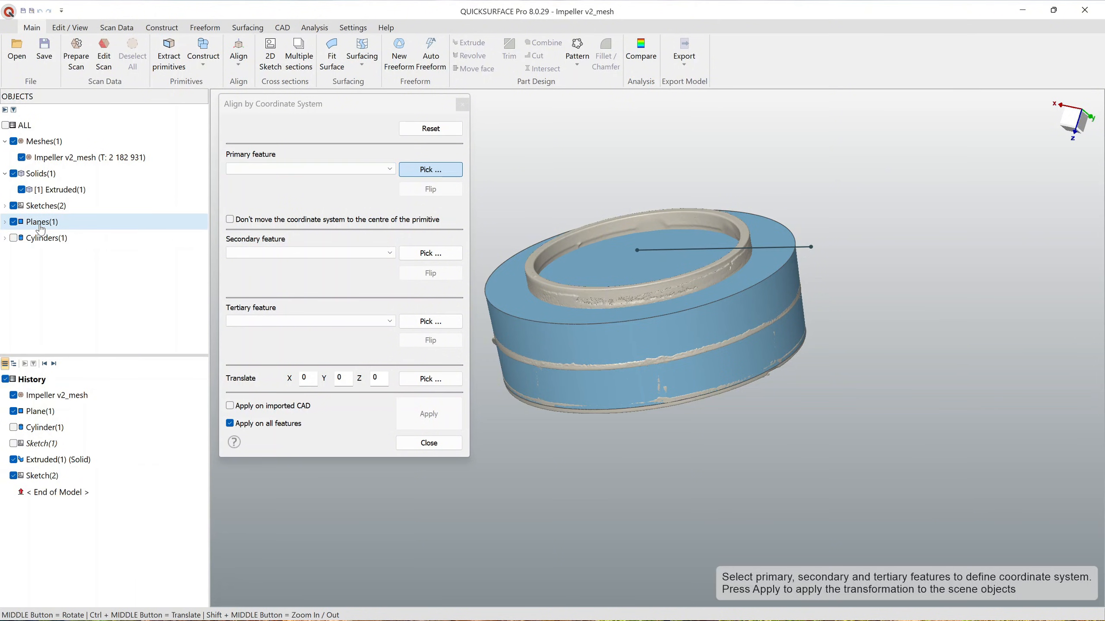
click(4, 230)
click(4, 229)
click(51, 246)
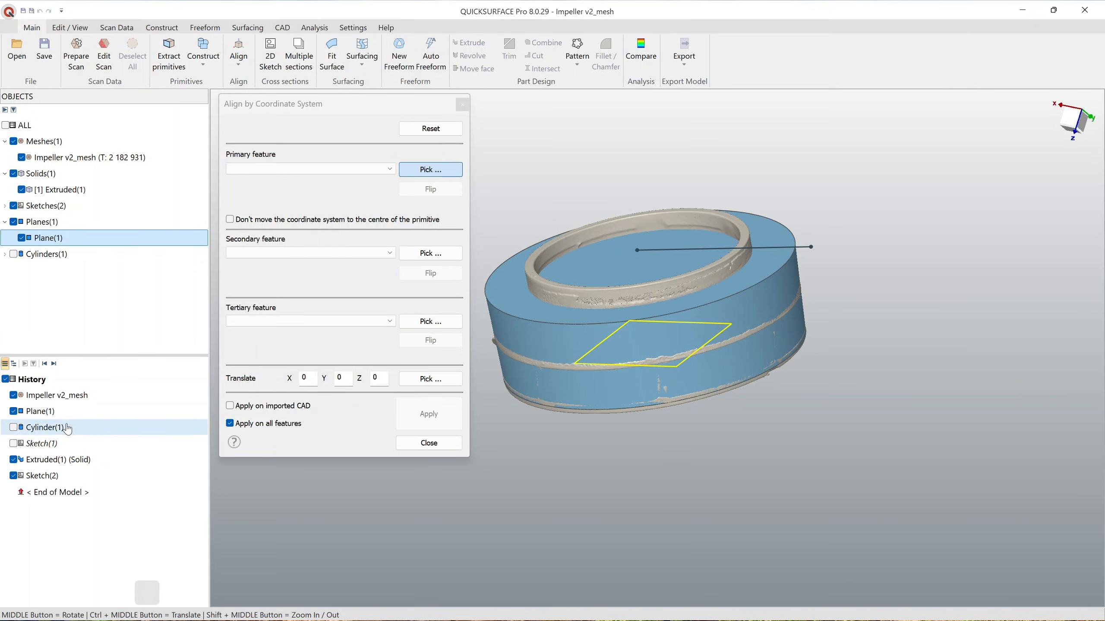
click(49, 413)
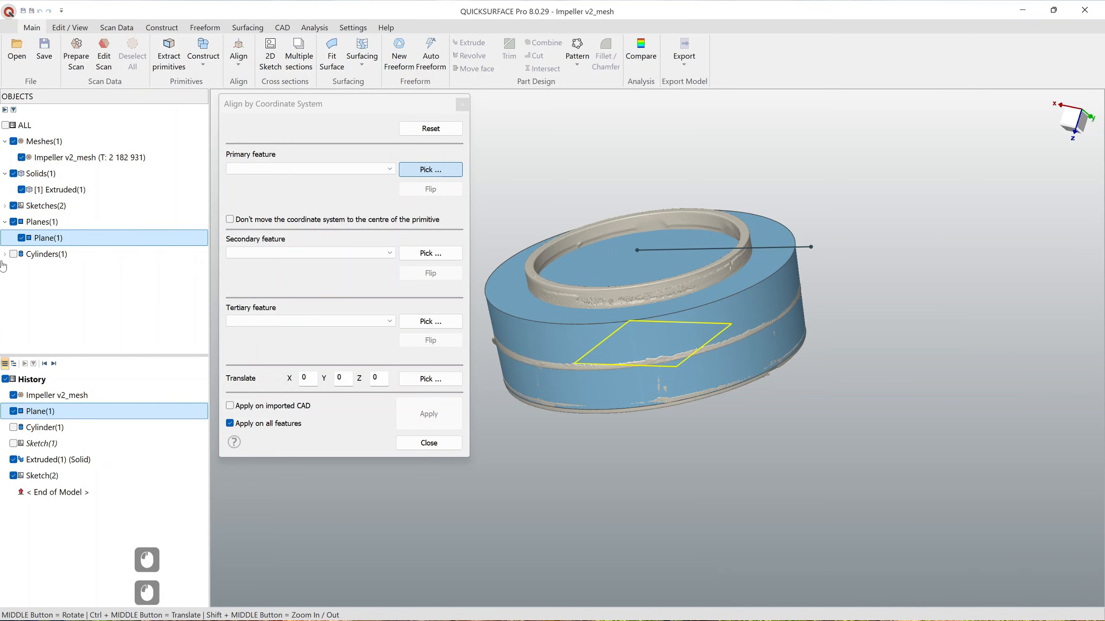
click(20, 190)
middle_drag(652, 350, 652, 335)
click(658, 357)
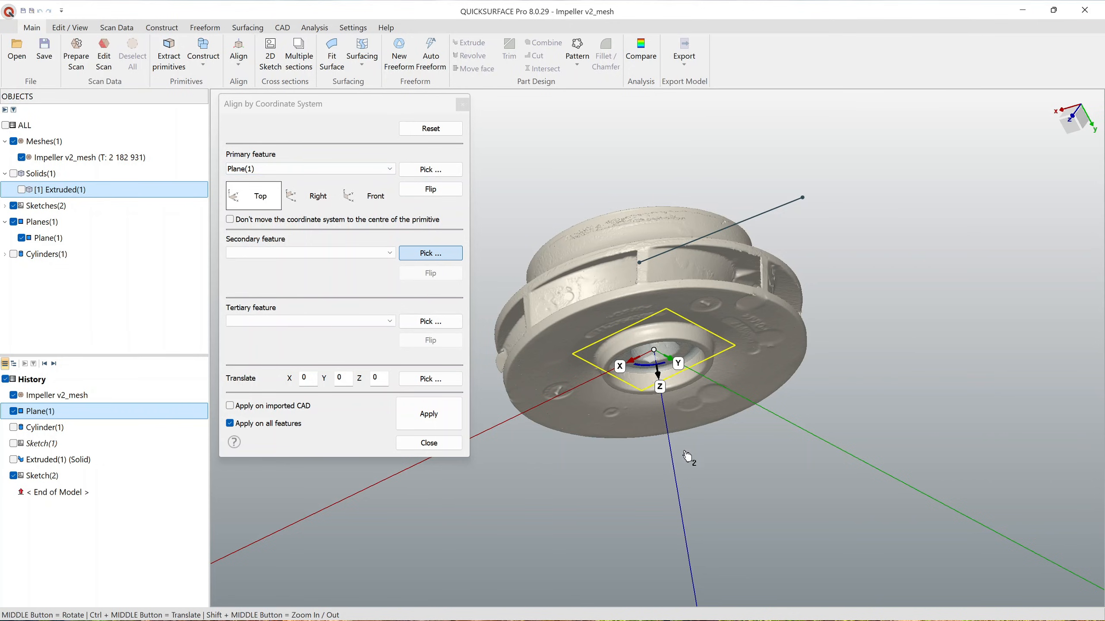
Step: Flip the primary feature so the Z axis points towards the impeller's inlet ring
middle_drag(686, 456, 688, 411)
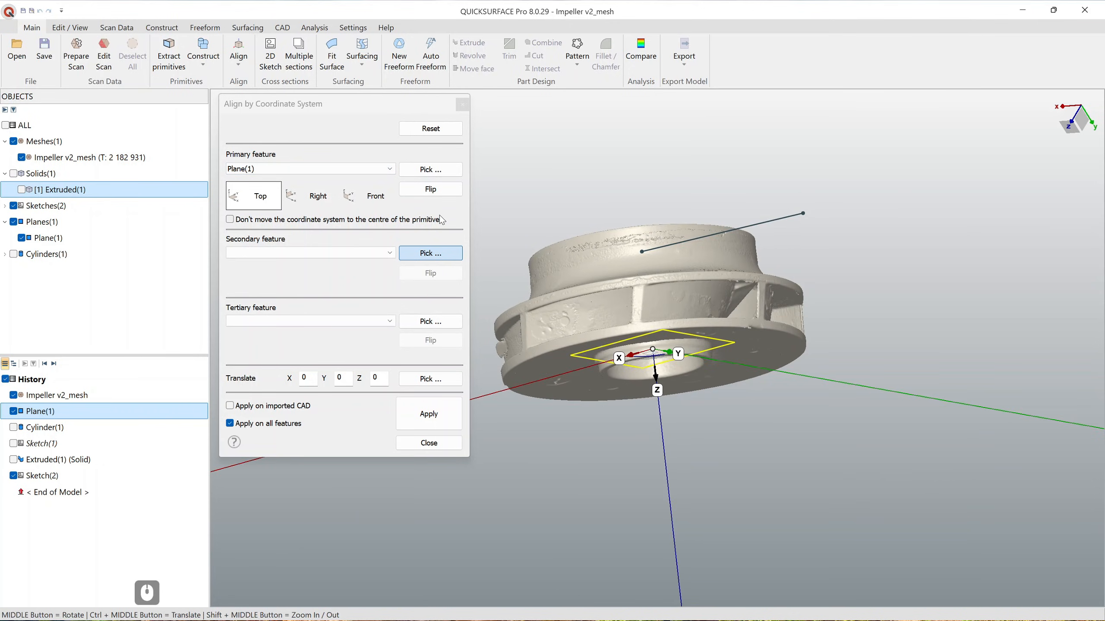
click(443, 192)
middle_drag(701, 296, 735, 481)
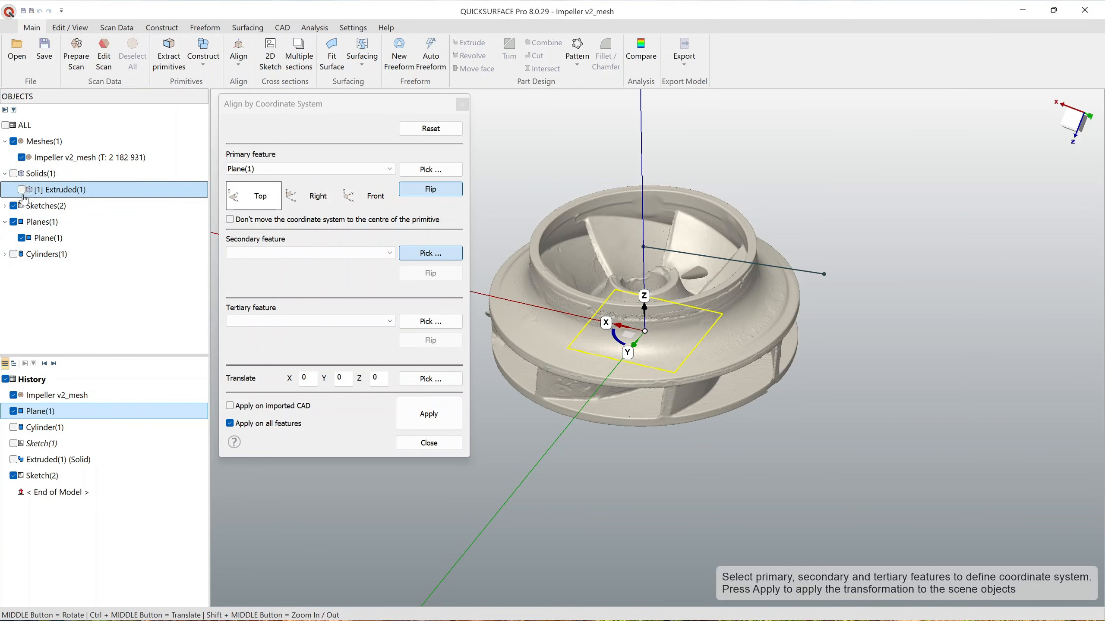
Step: Show the extruded solid, use its side face as secondary Z axis and the sketched line as tertiary X axis, and apply the alignment
click(14, 174)
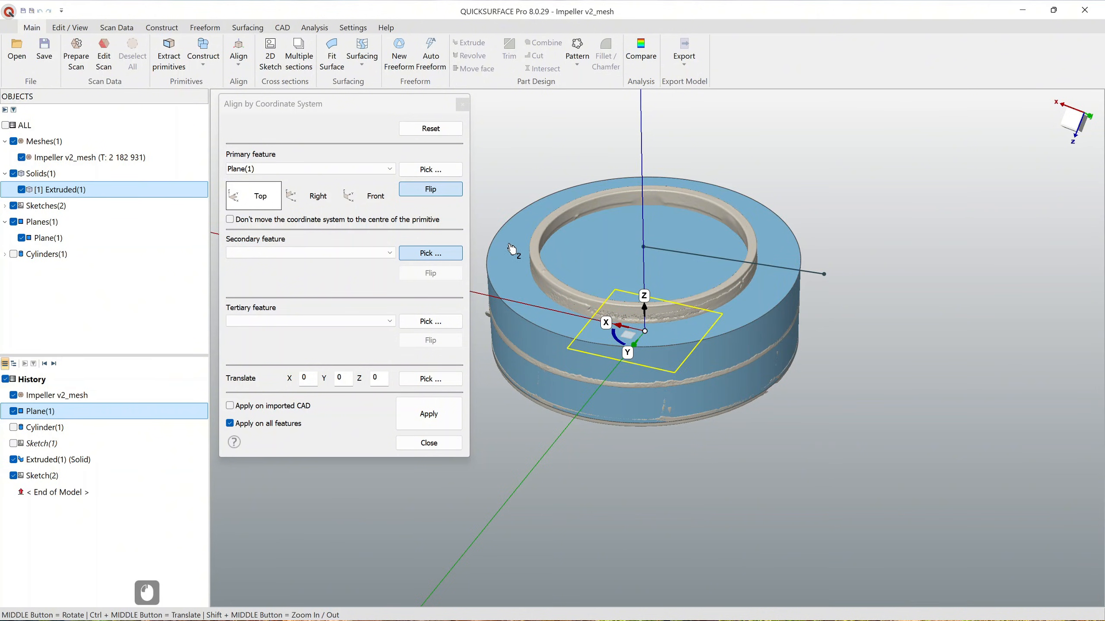
click(528, 349)
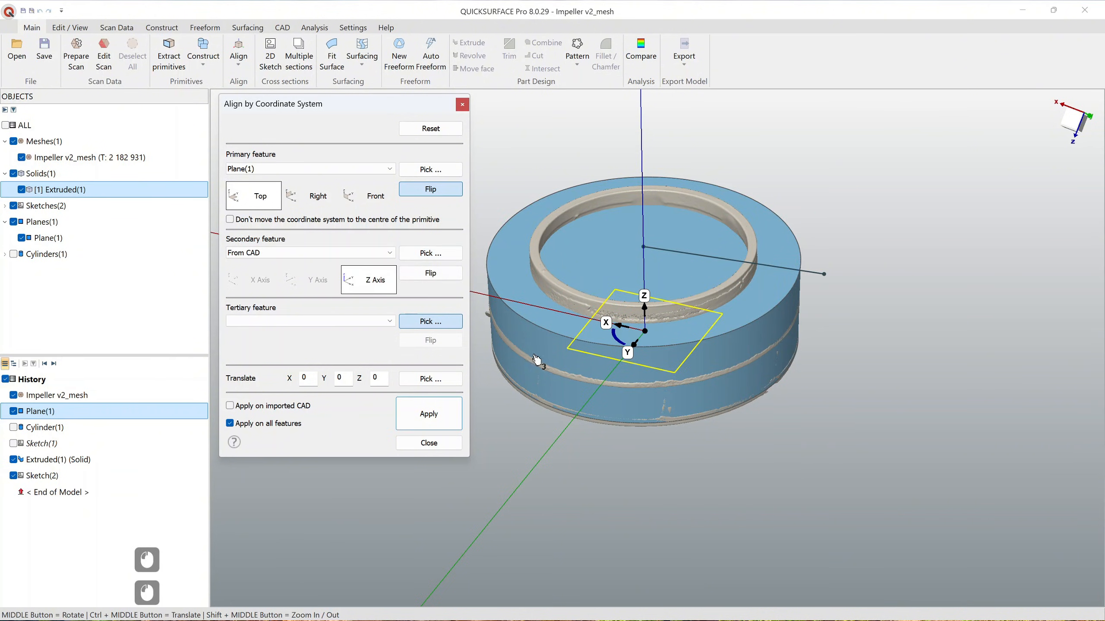
click(819, 271)
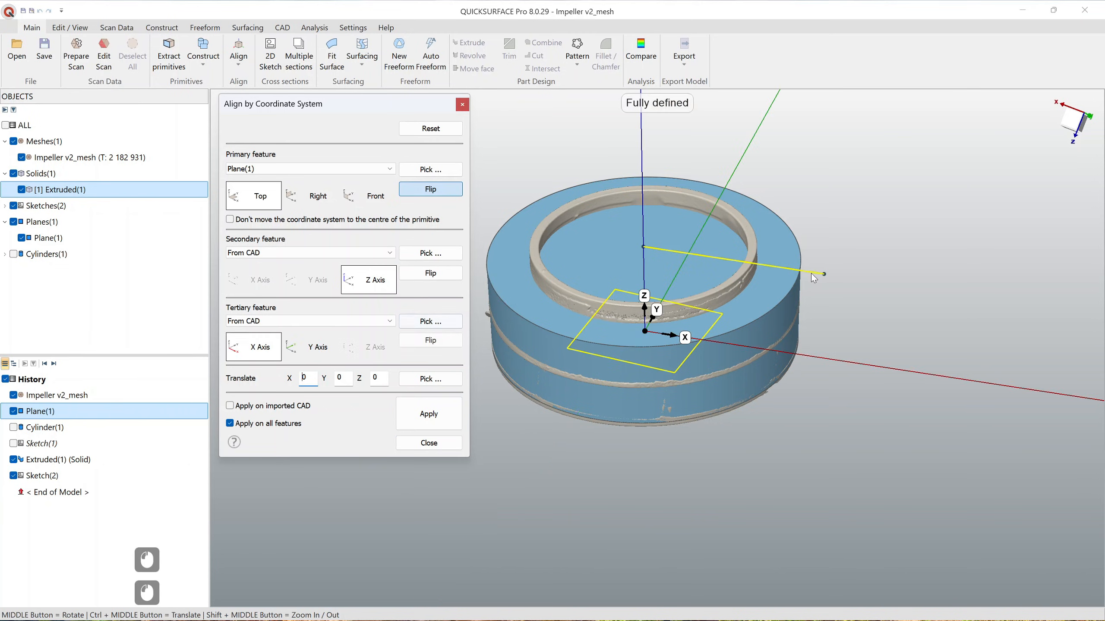
mouse_move(694, 350)
middle_down()
mouse_move(696, 335)
mouse_move(700, 358)
middle_up()
click(439, 418)
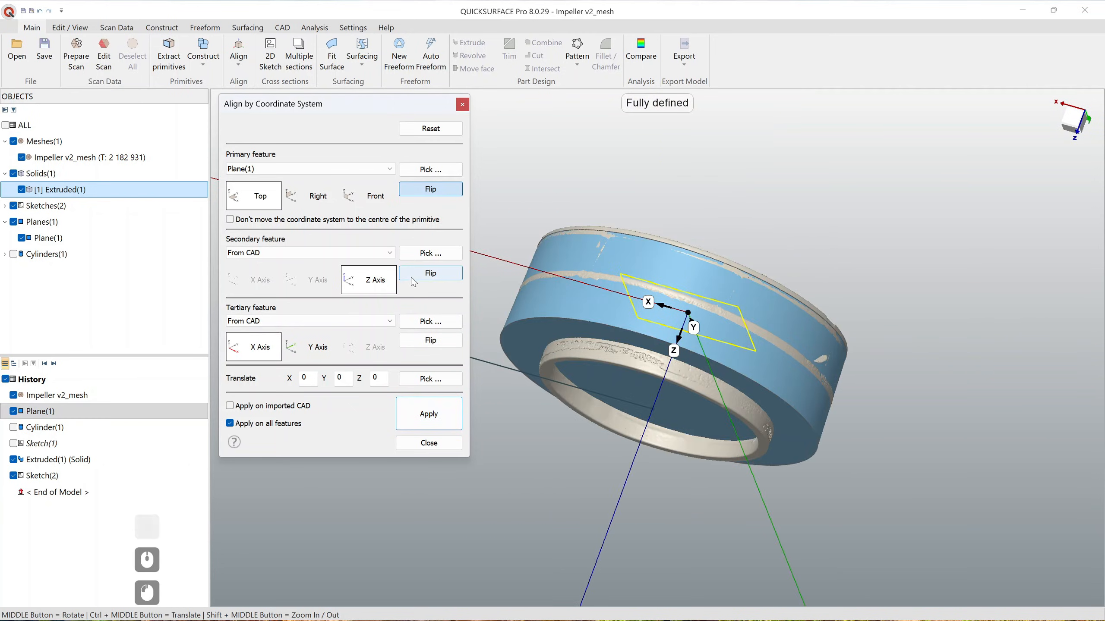
Step: Check the aligned impeller from the top with the extruded solid hidden, and close the alignment
mouse_move(1086, 121)
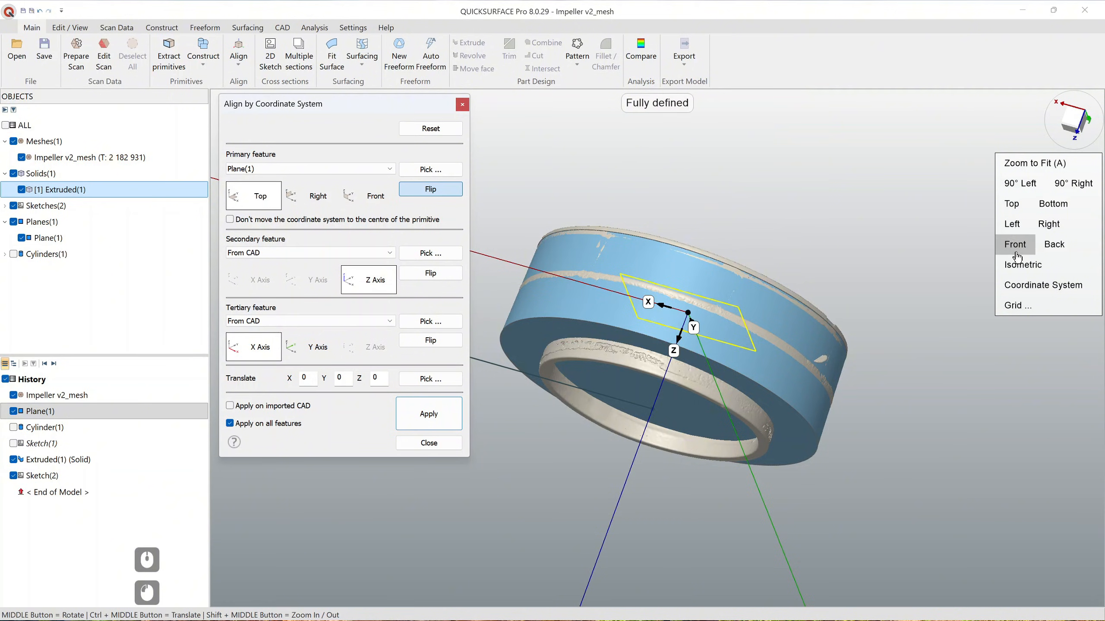
click(1013, 205)
click(21, 190)
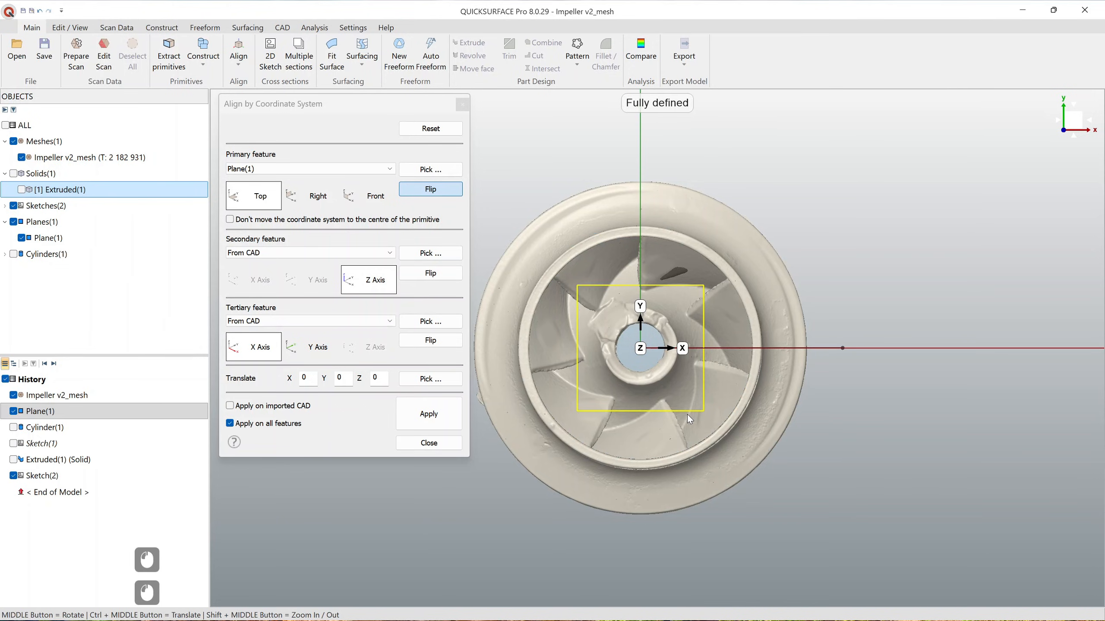
click(429, 443)
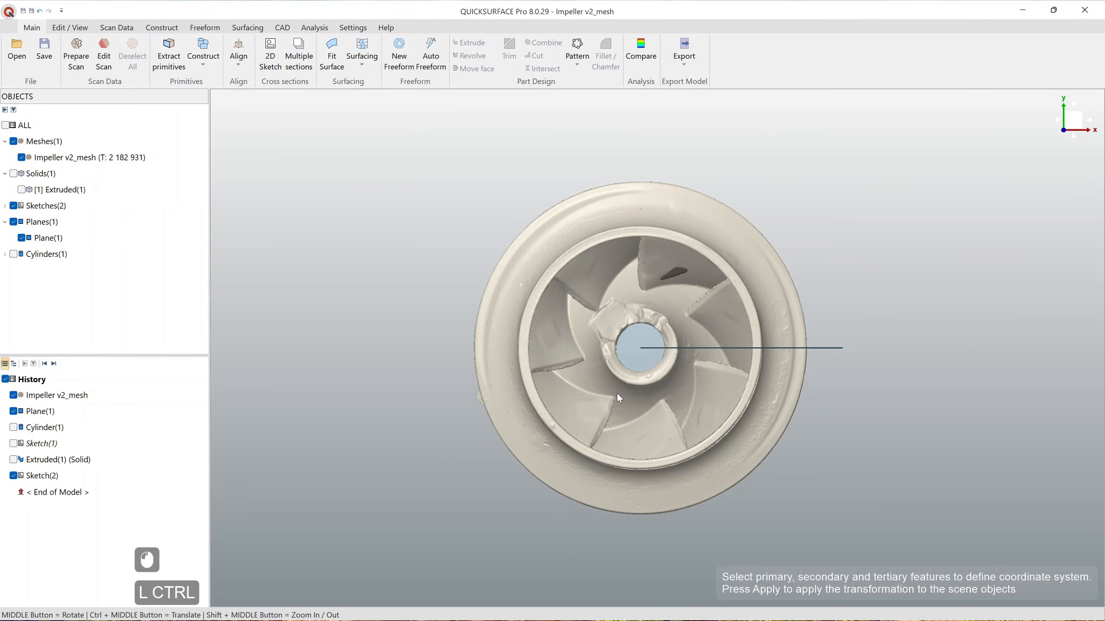
Step: Hide the sketched reference line and the hub plane so only the impeller mesh is shown
ctrl+middle_drag(616, 394, 666, 324)
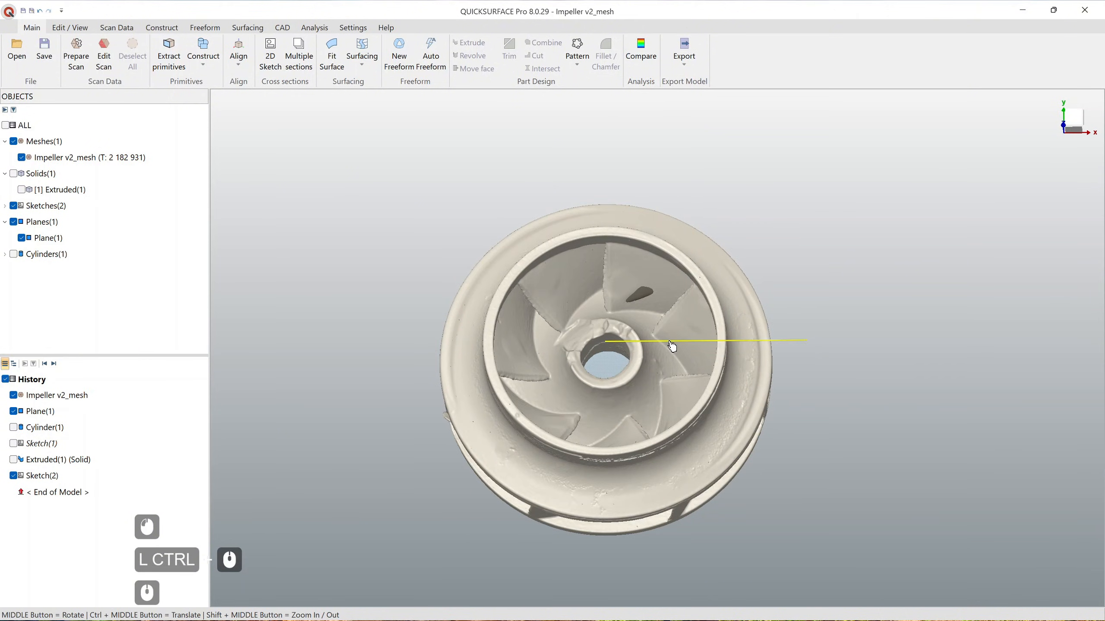
click(667, 340)
right_click(669, 341)
click(718, 398)
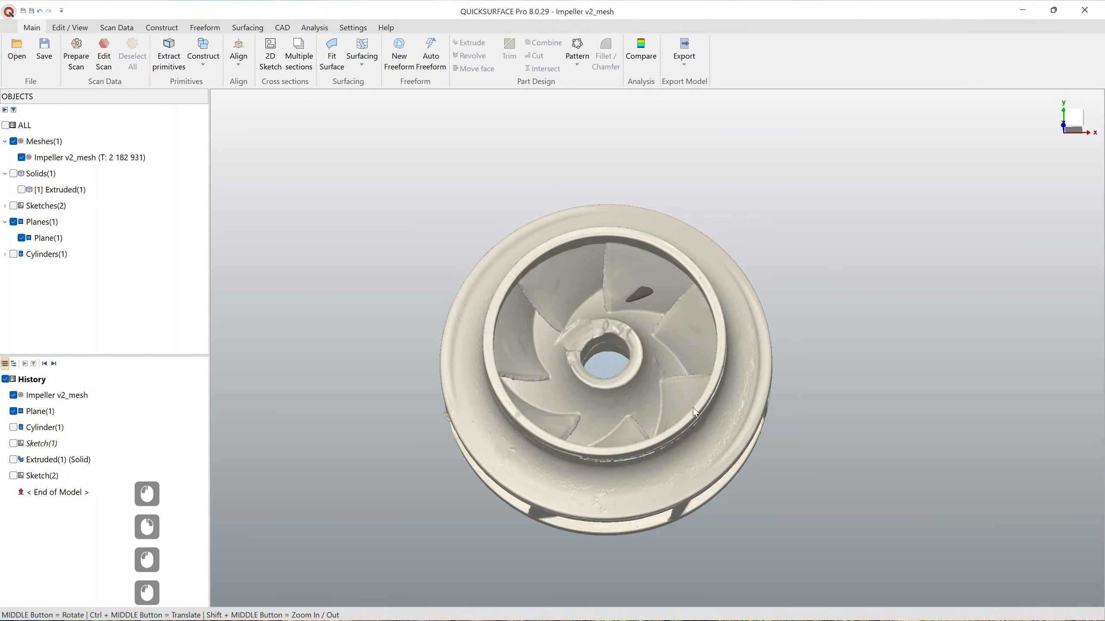
mouse_move(718, 405)
middle_down()
mouse_move(616, 170)
mouse_move(722, 257)
mouse_move(684, 266)
mouse_move(684, 302)
middle_up()
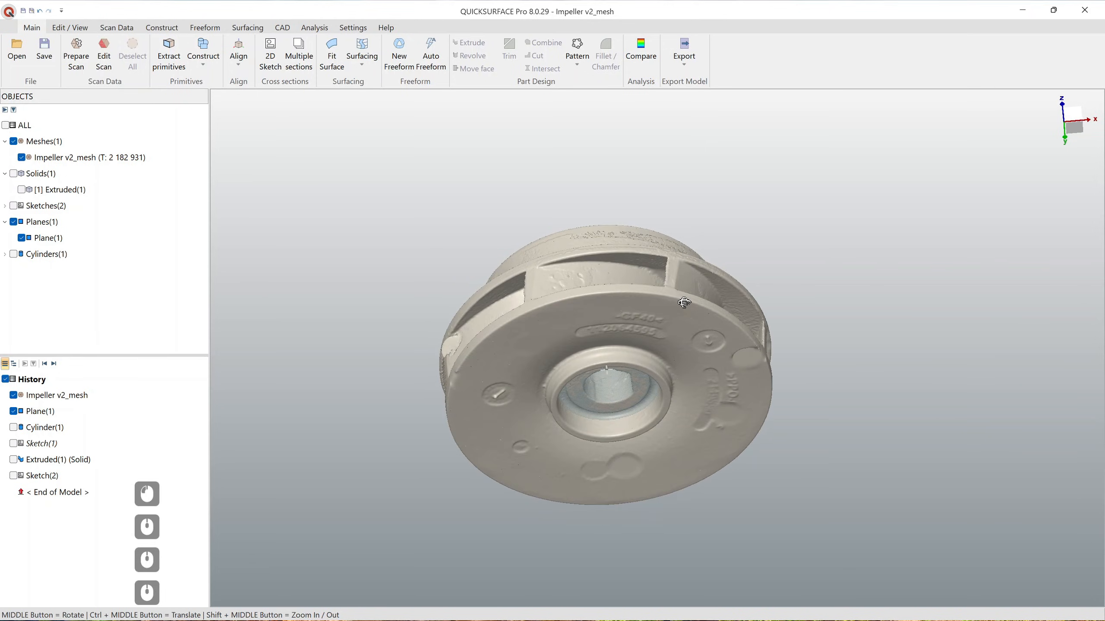
click(604, 391)
right_click(605, 392)
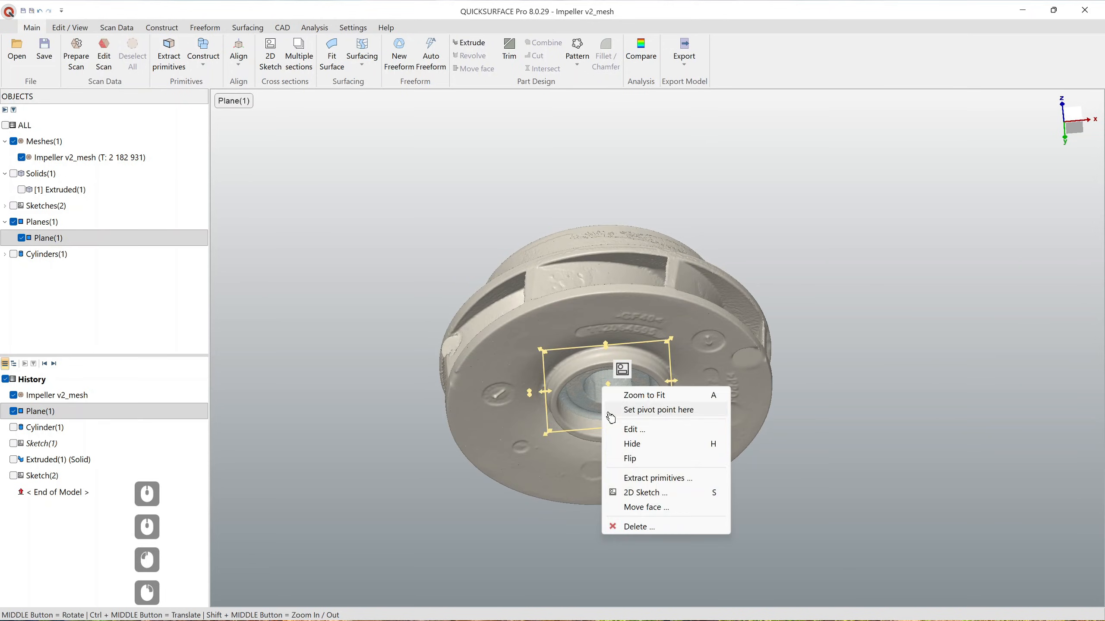
click(635, 444)
Step: Examine the impeller's inlet ring, outer shroud, vane outlets and back disc from the side and obliquely from above
middle_drag(652, 294, 662, 436)
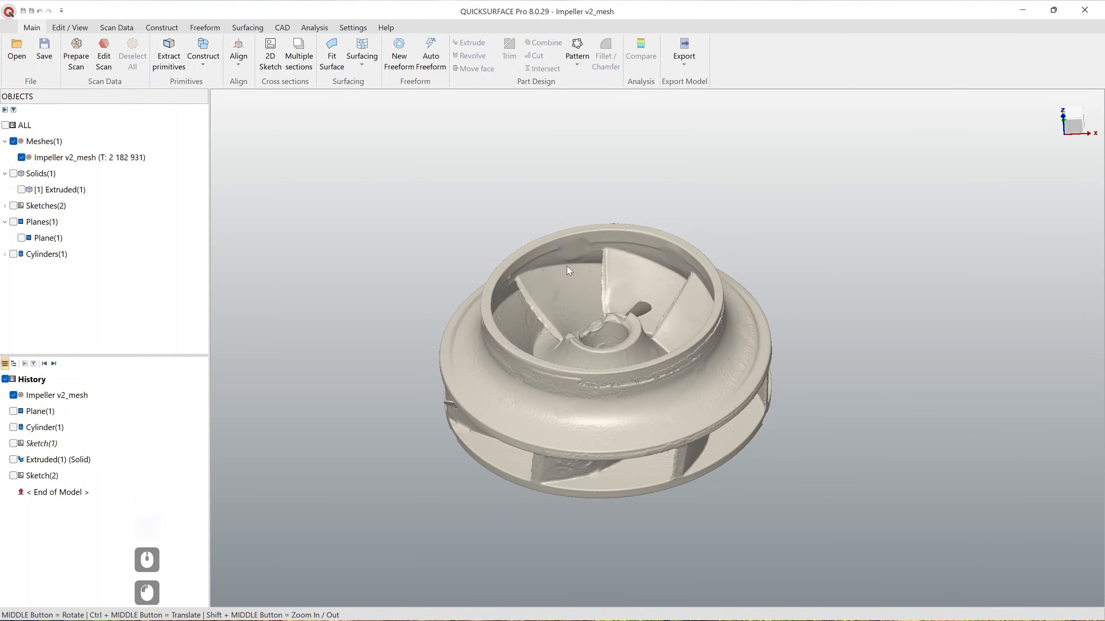
ctrl+middle_drag(560, 342, 529, 360)
middle_drag(653, 404, 648, 348)
middle_drag(456, 397, 575, 366)
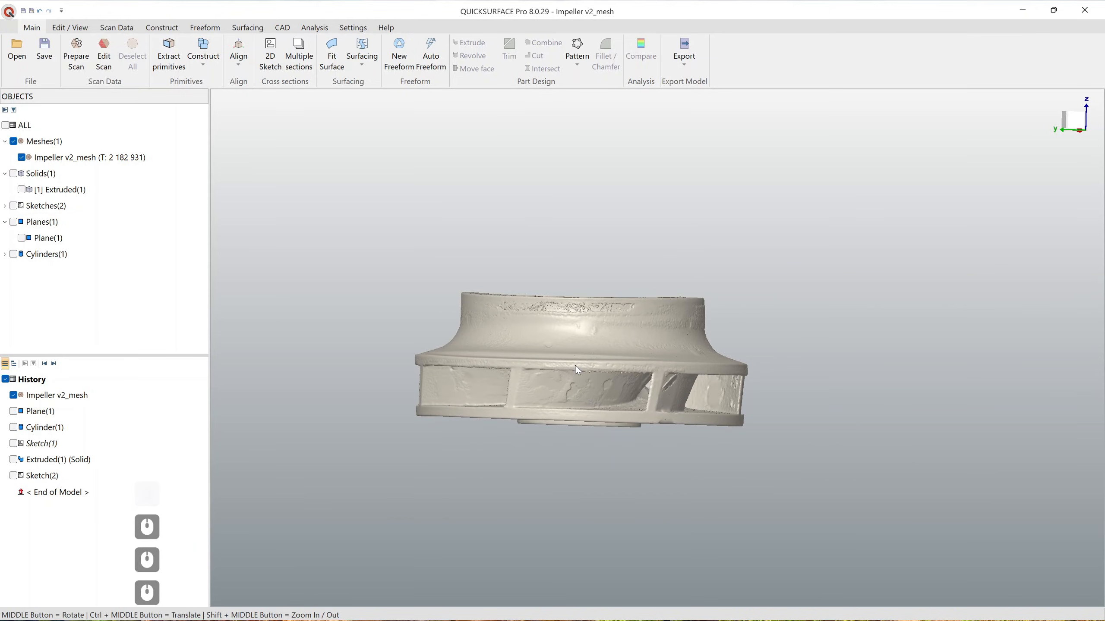
key(KP_Add)
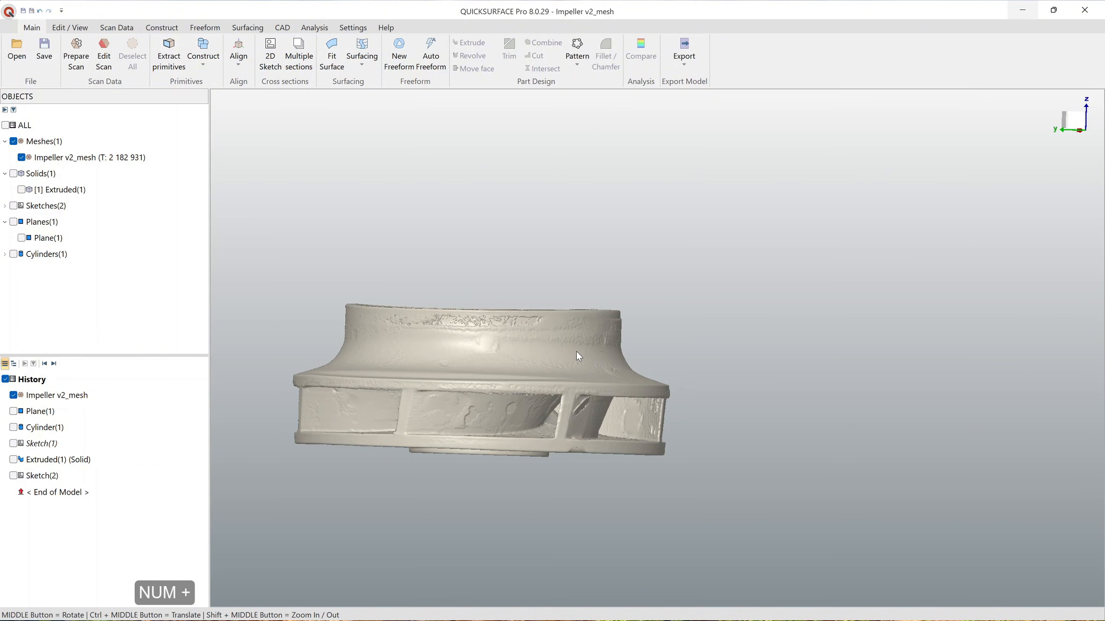
scroll(444, 419, up, 2)
ctrl+middle_drag(548, 419, 607, 322)
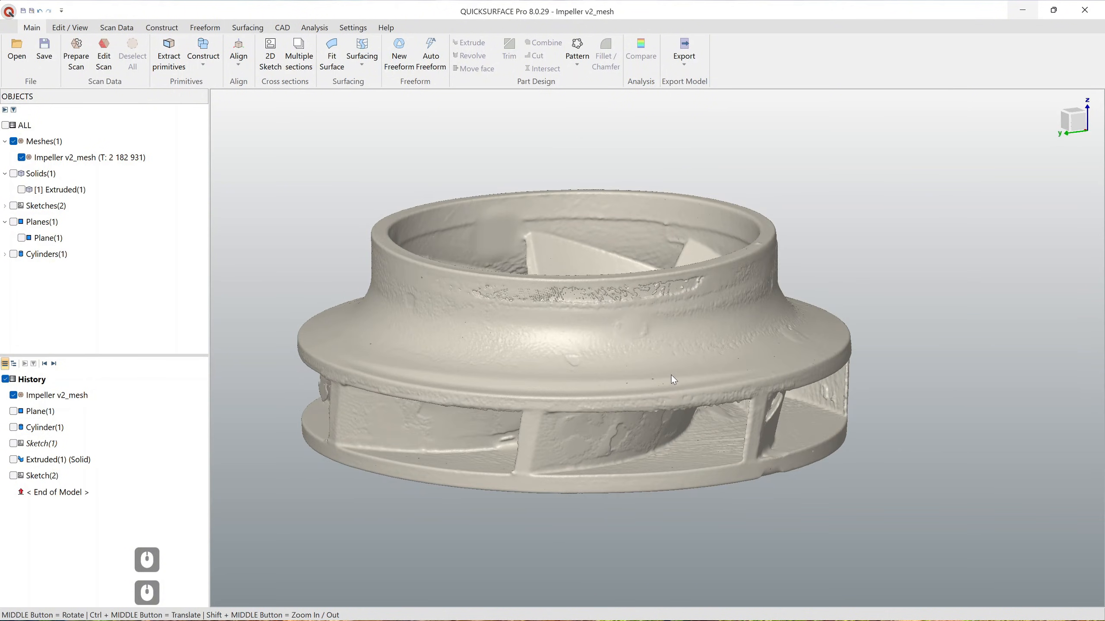
middle_drag(674, 379, 671, 343)
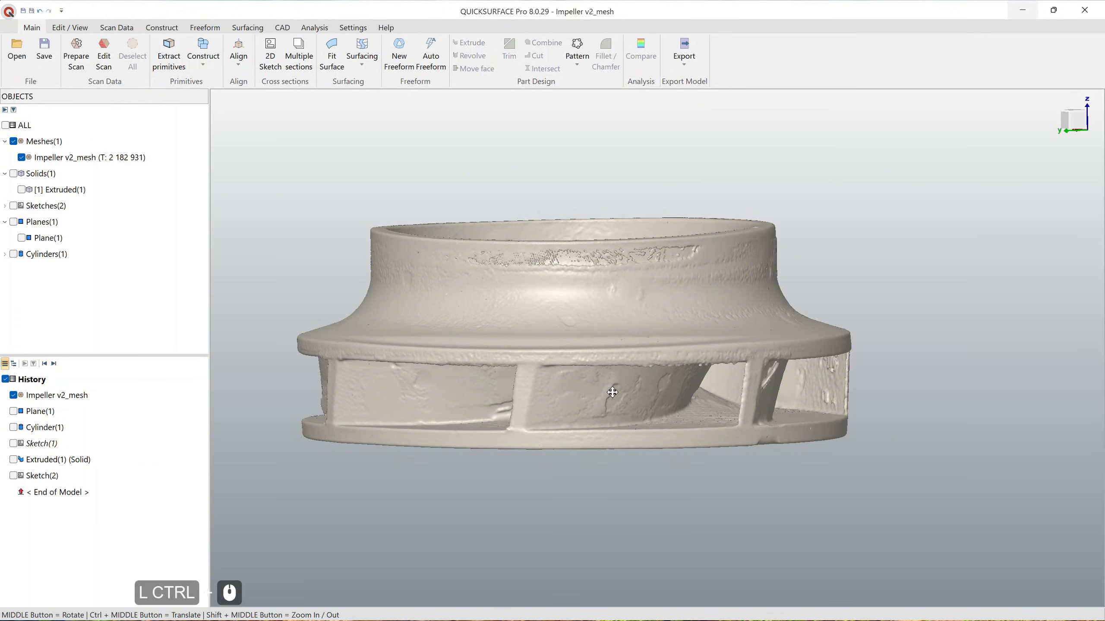
ctrl+middle_drag(438, 368, 648, 305)
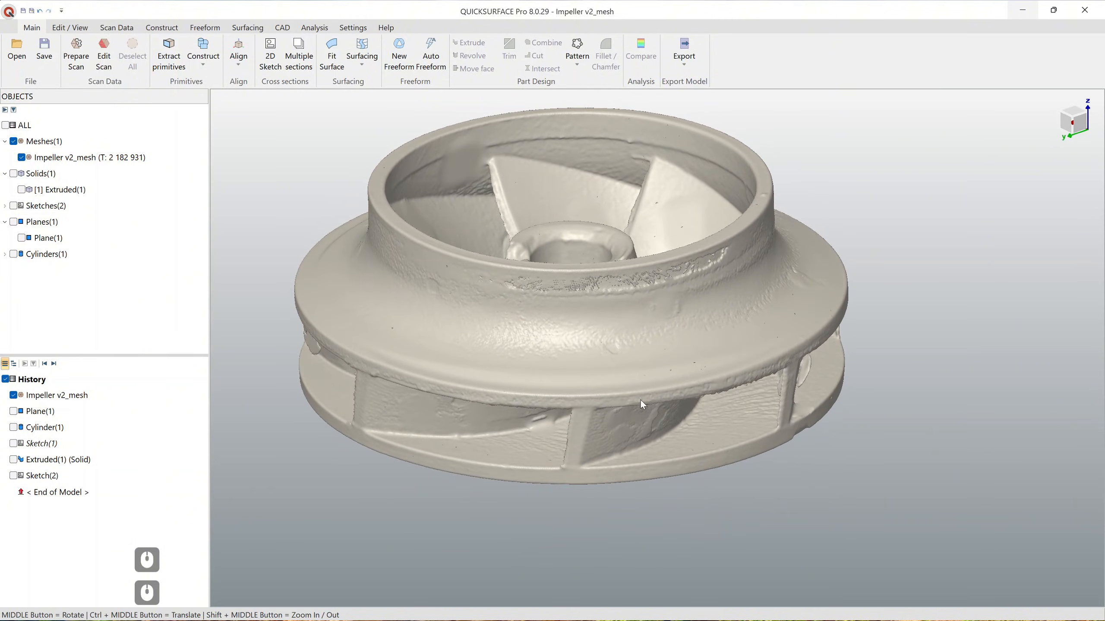
middle_drag(648, 433, 637, 399)
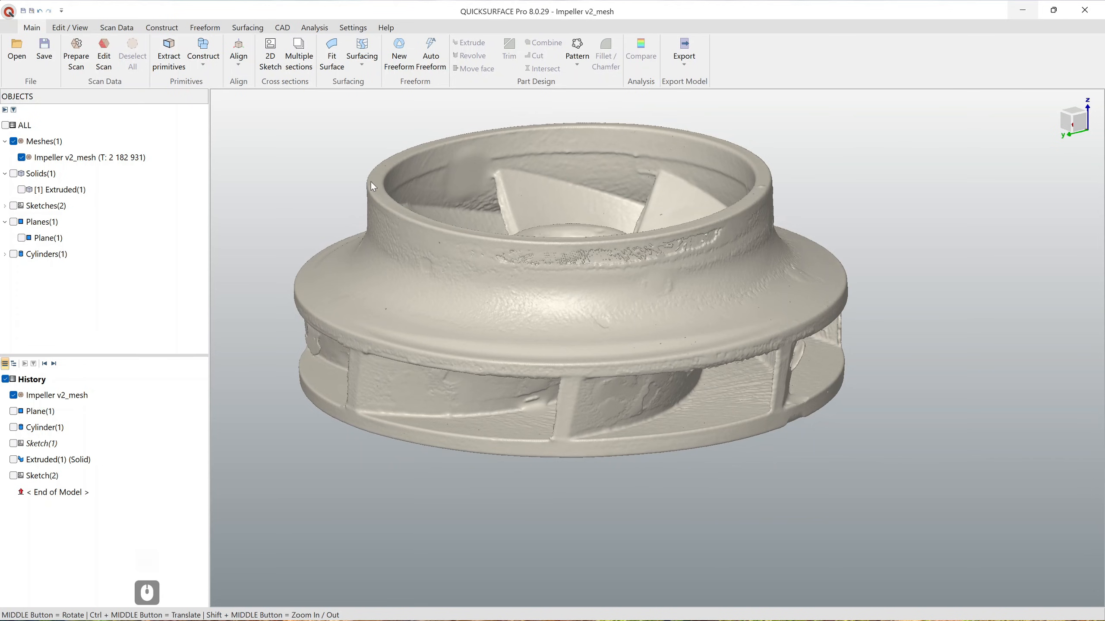
Step: Start a 2D sketch for a revolved surface around the Z axis
click(281, 68)
click(359, 132)
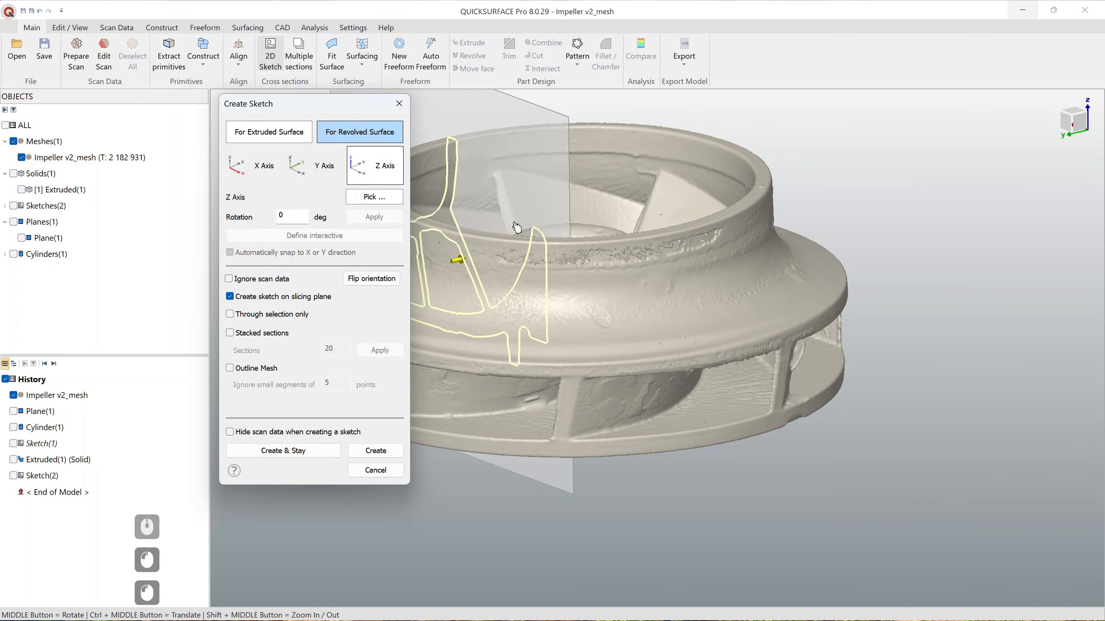
ctrl+middle_drag(722, 361, 855, 369)
scroll(662, 347, down, 4)
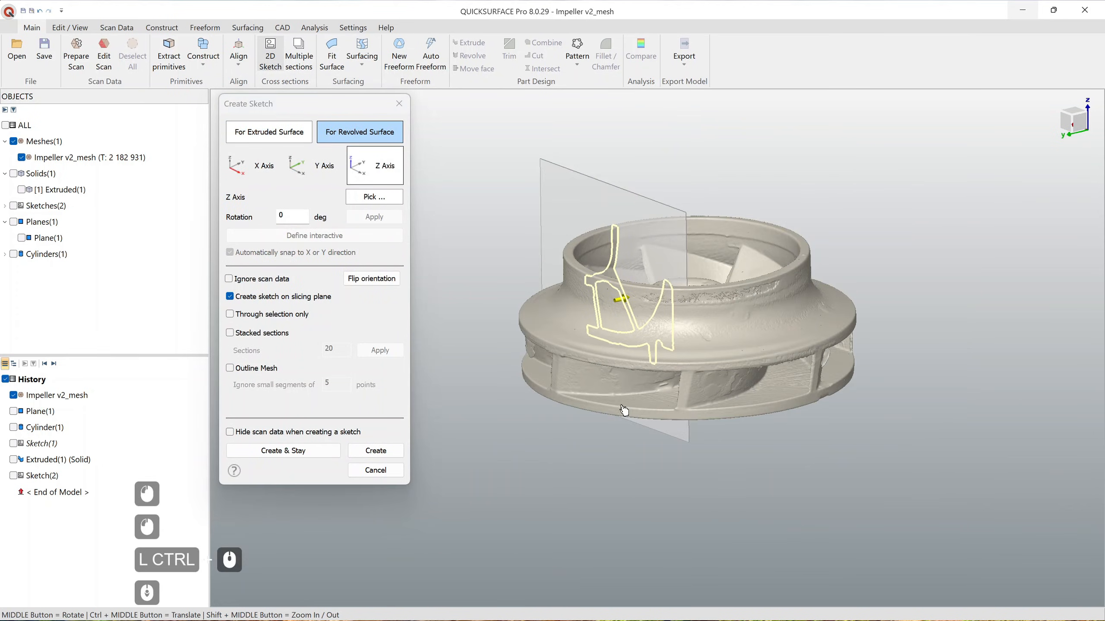
Step: Examine where the radial section cuts the vanes, shroud and back disc, and how it differs from the outer silhouette
middle_drag(624, 411, 759, 474)
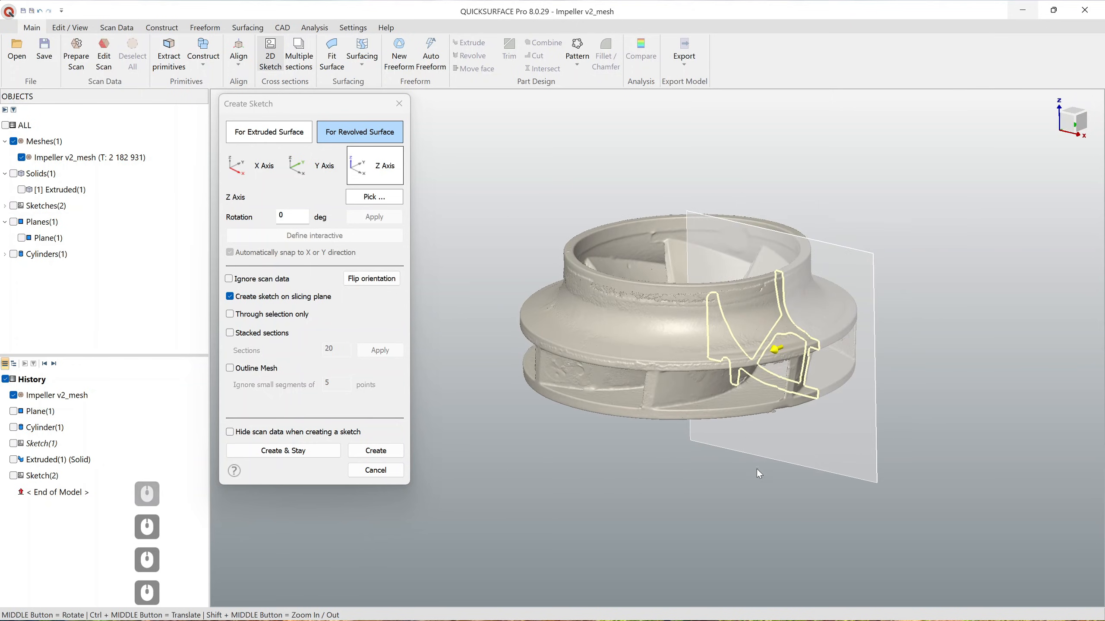
scroll(794, 371, up, 5)
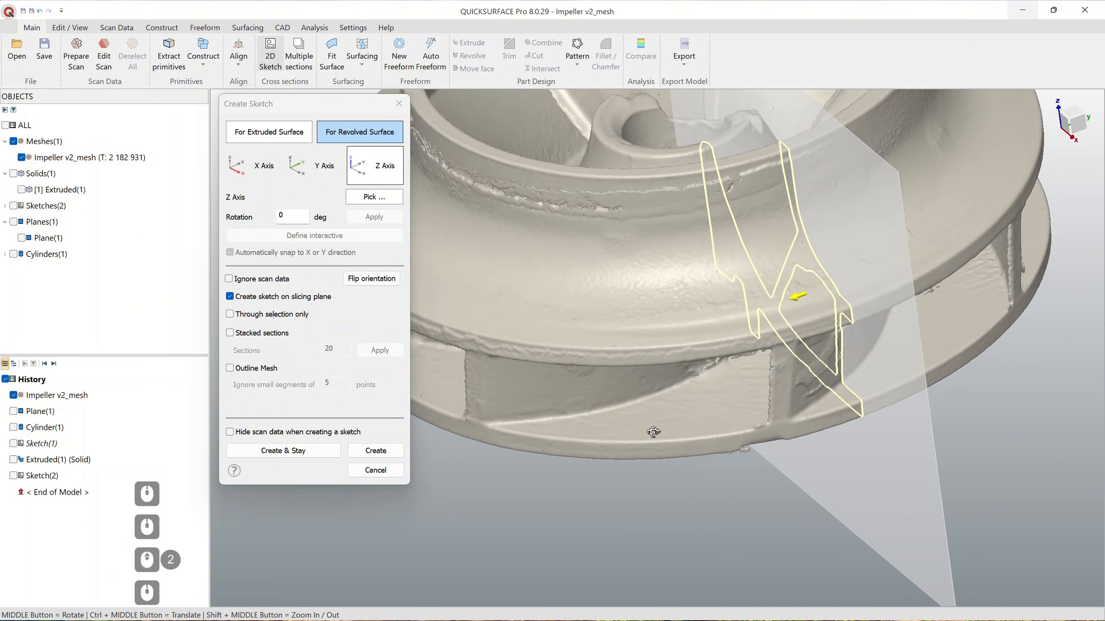
scroll(735, 424, down, 5)
middle_drag(735, 424, 700, 330)
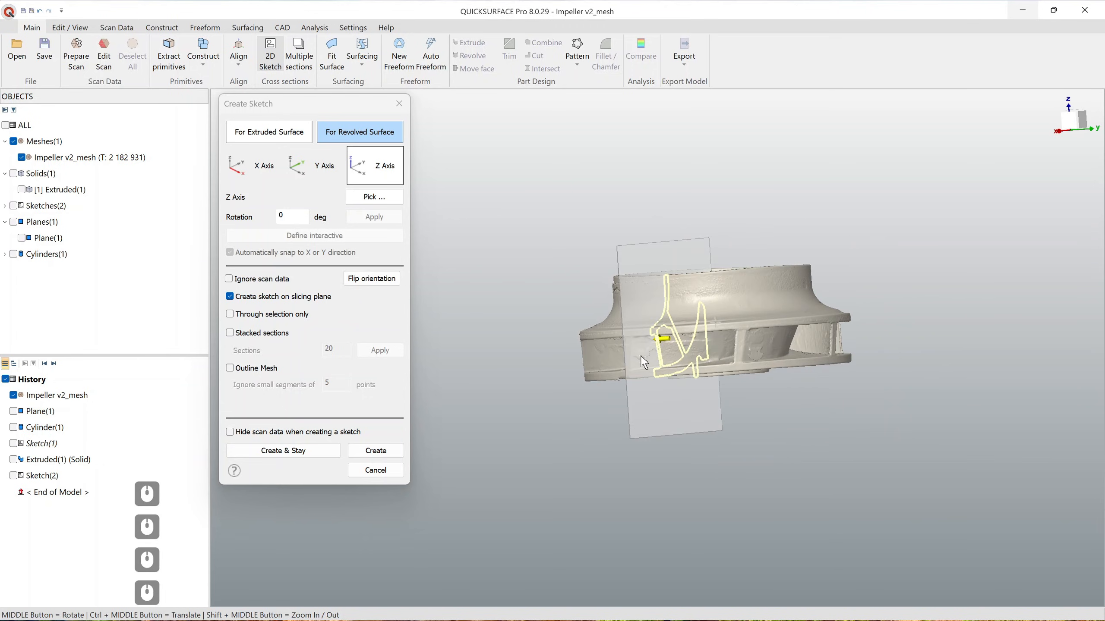
middle_drag(881, 427, 641, 524)
mouse_move(845, 363)
middle_down()
mouse_move(884, 383)
mouse_move(766, 360)
mouse_move(869, 366)
middle_up()
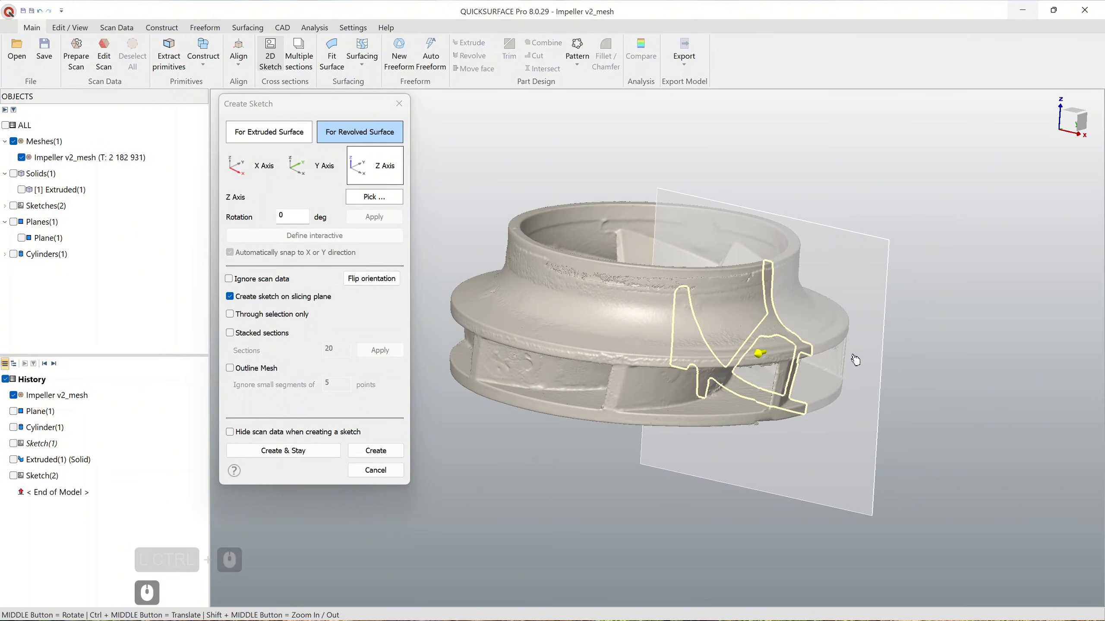
scroll(792, 318, up, 3)
middle_drag(793, 318, 767, 316)
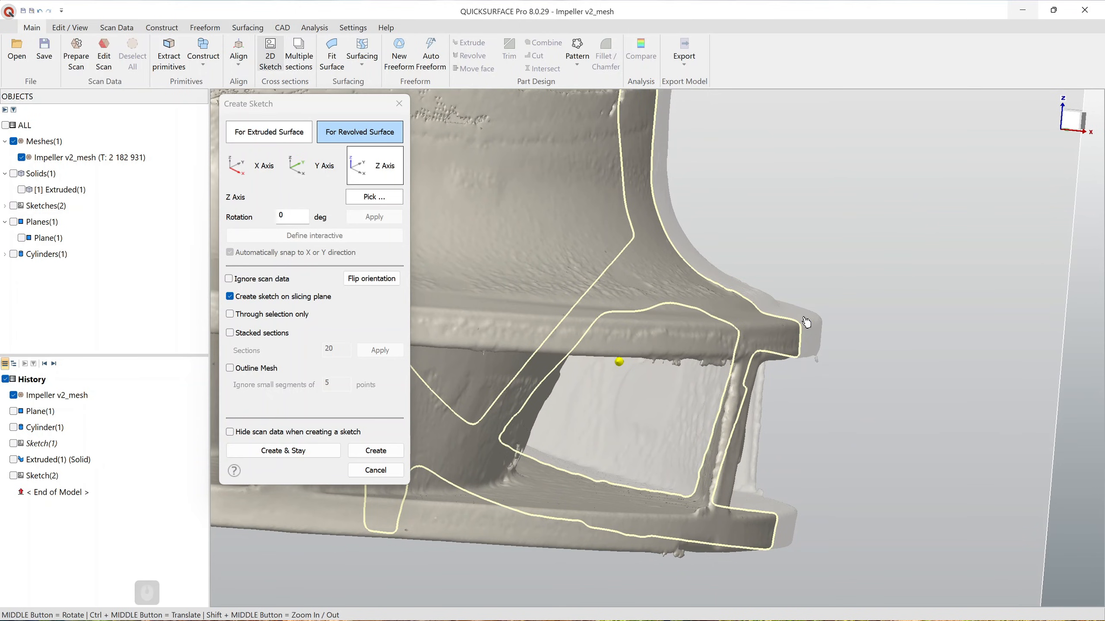
scroll(774, 309, down, 2)
middle_drag(750, 311, 643, 424)
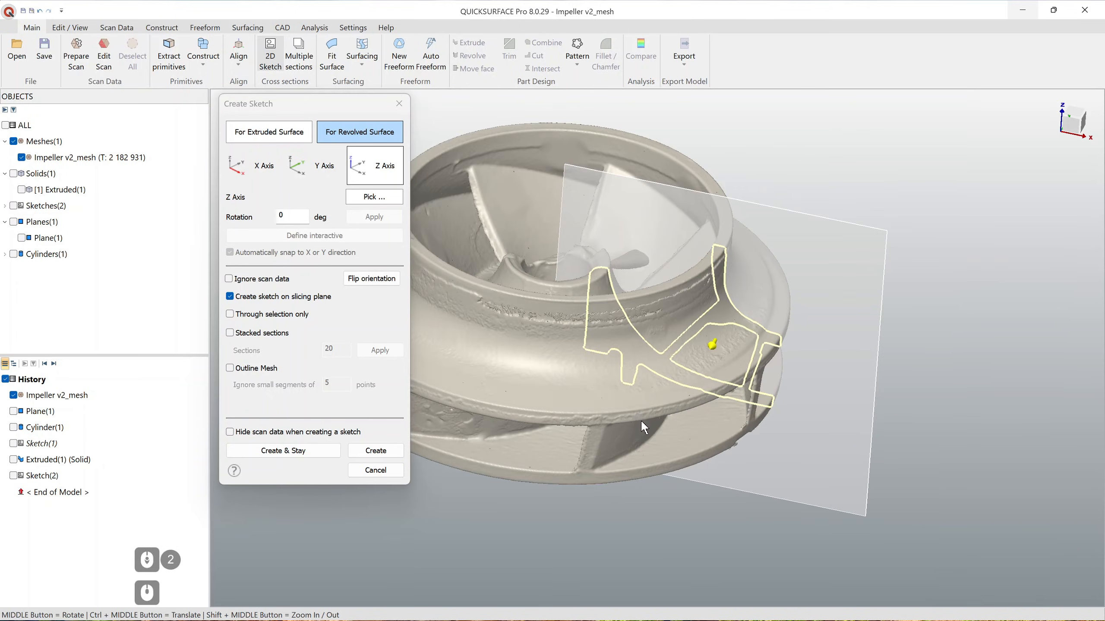
scroll(613, 387, down, 2)
middle_drag(563, 372, 580, 467)
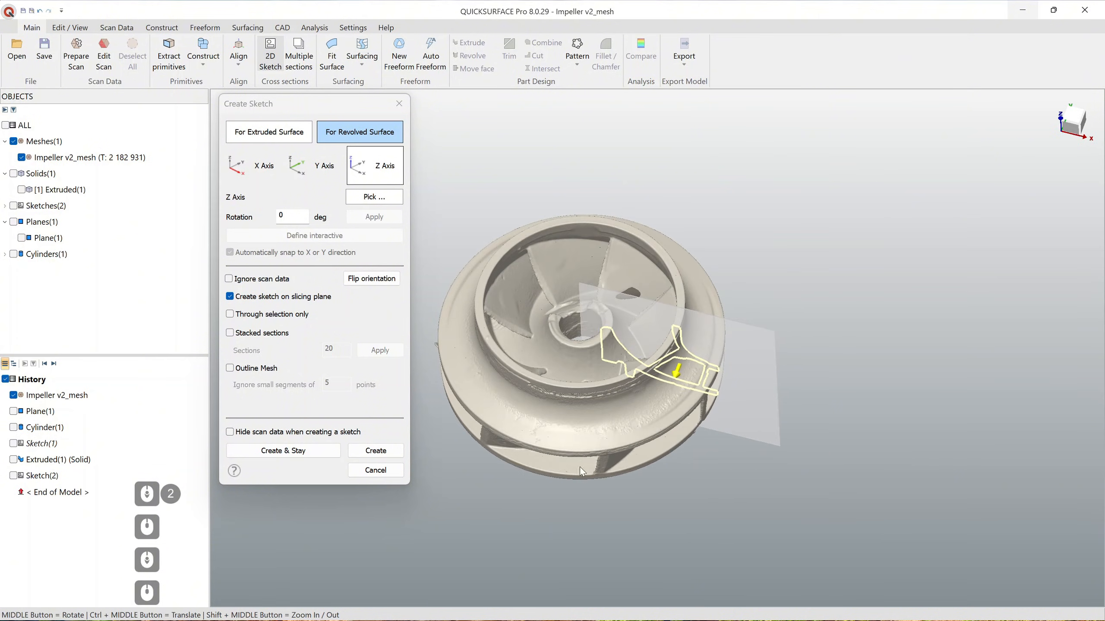
Step: Rotate the radial section plane interactively around the Z axis to about 89 degrees
click(384, 198)
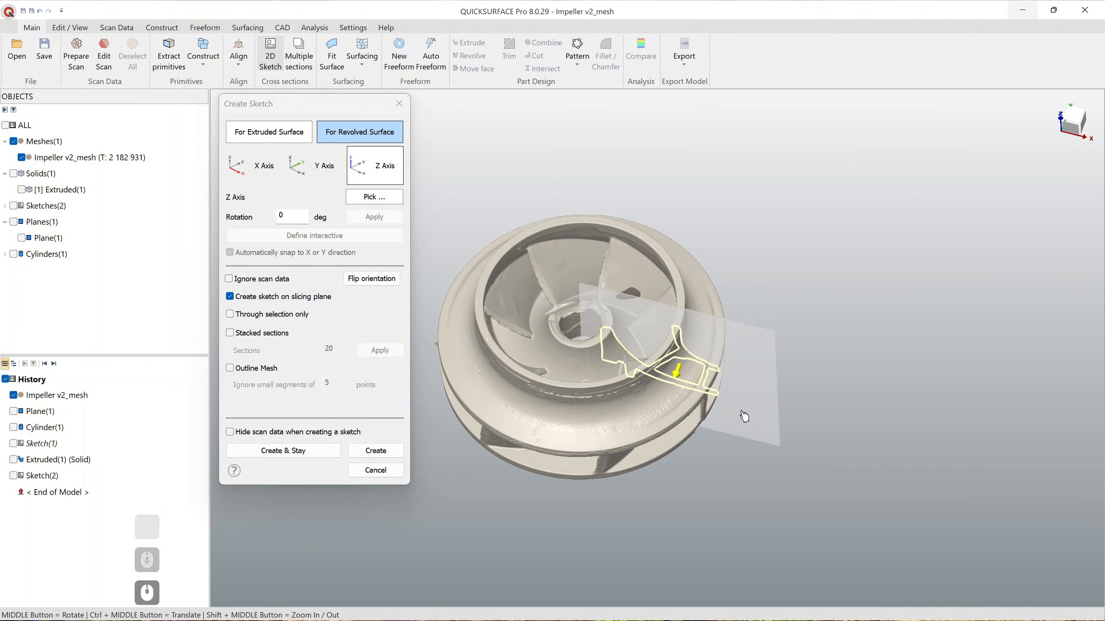
click(673, 389)
drag(673, 390, 628, 462)
mouse_move(626, 458)
middle_down()
mouse_move(696, 392)
mouse_move(841, 303)
mouse_move(827, 299)
mouse_move(648, 494)
mouse_move(658, 180)
mouse_move(645, 302)
mouse_move(684, 298)
mouse_move(535, 328)
middle_up()
scroll(495, 360, up, 4)
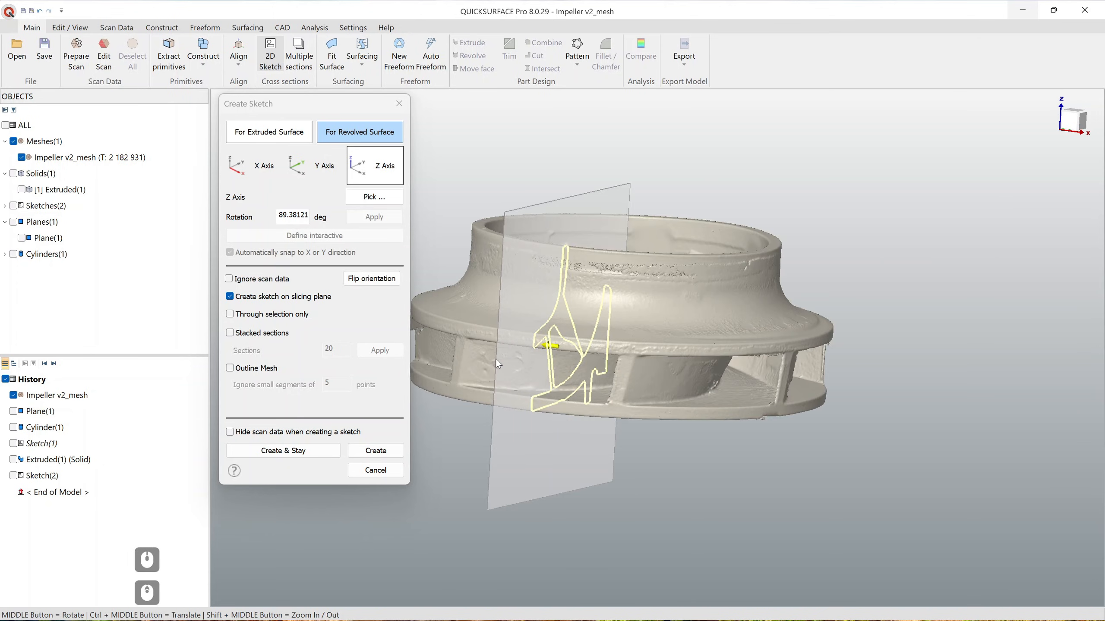
ctrl+middle_drag(495, 359, 613, 366)
scroll(619, 375, up, 4)
scroll(616, 366, down, 2)
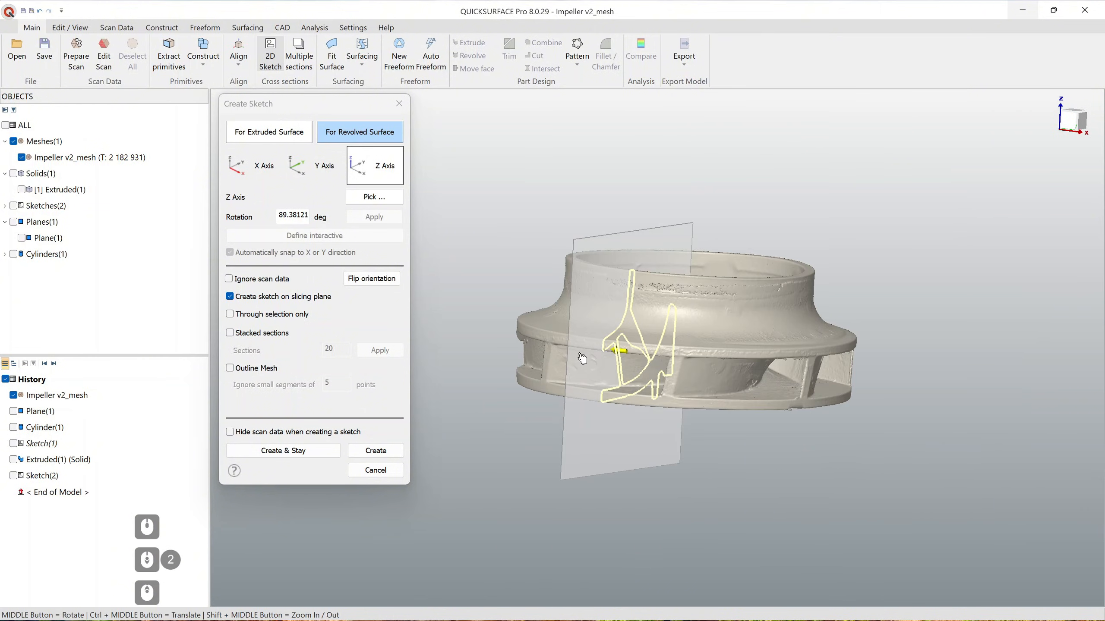
scroll(634, 354, up, 2)
Step: Set the section plane's rotation to exactly 90 degrees and create the sketch on it
double_click(288, 217)
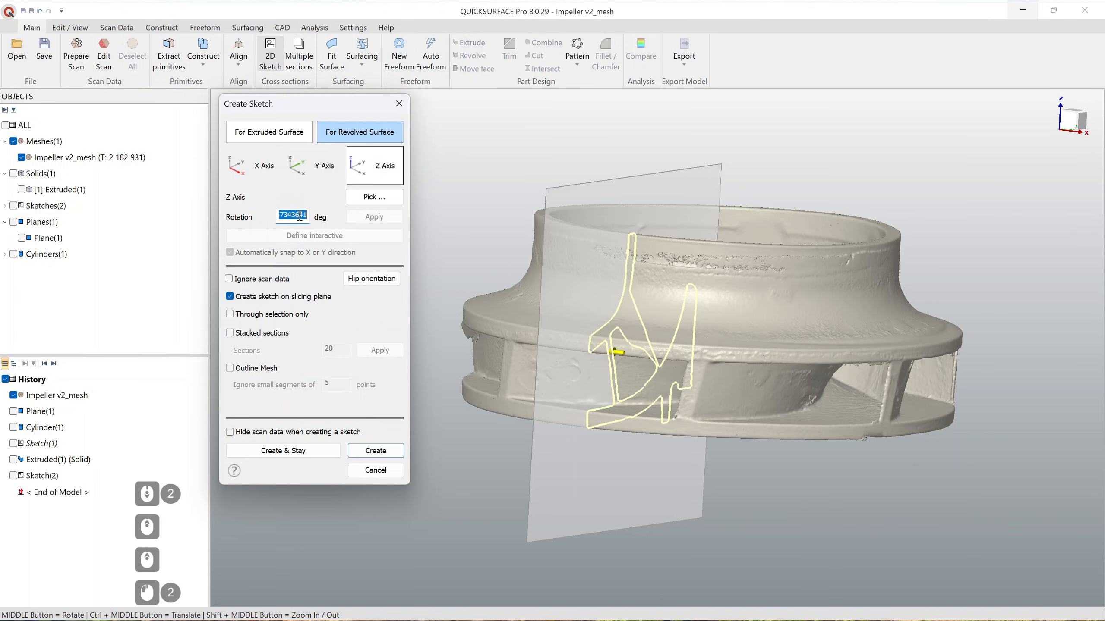
text(90)
key(KP_Enter)
click(365, 223)
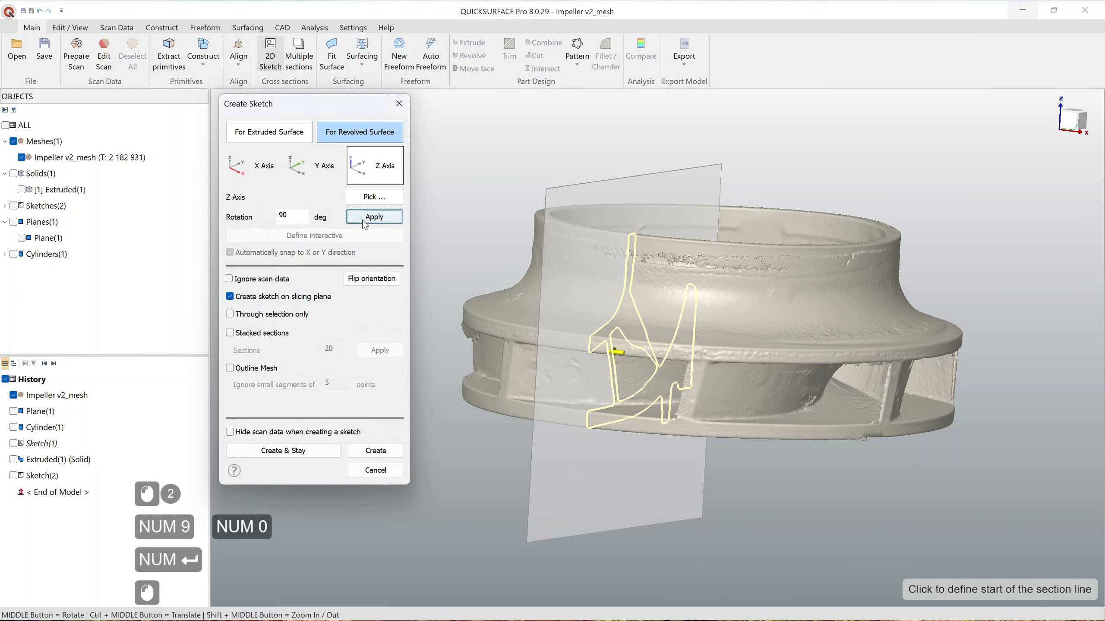
scroll(739, 361, down, 3)
middle_drag(740, 361, 754, 392)
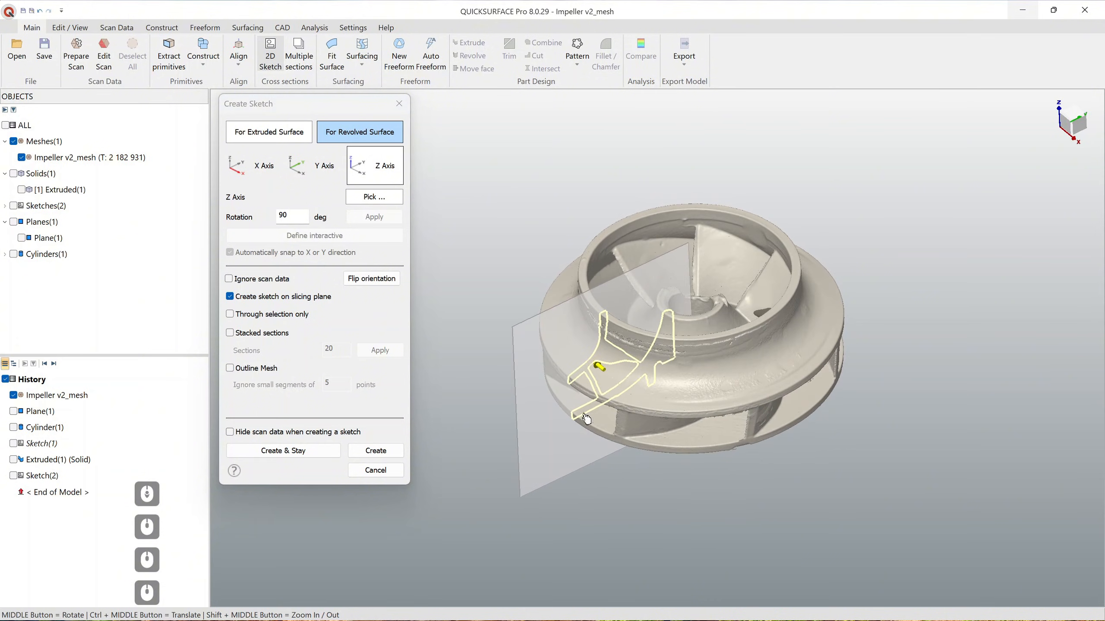
click(376, 450)
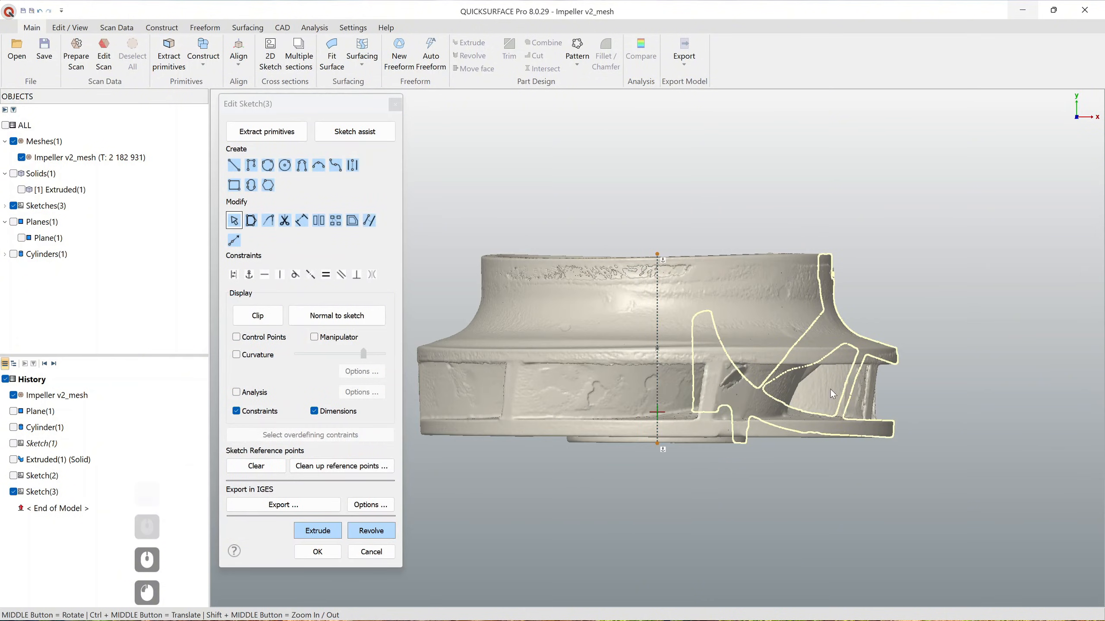
Step: Leave the newly created radial sketch without keeping edits and delete it from the history
ctrl+middle_drag(823, 378, 722, 373)
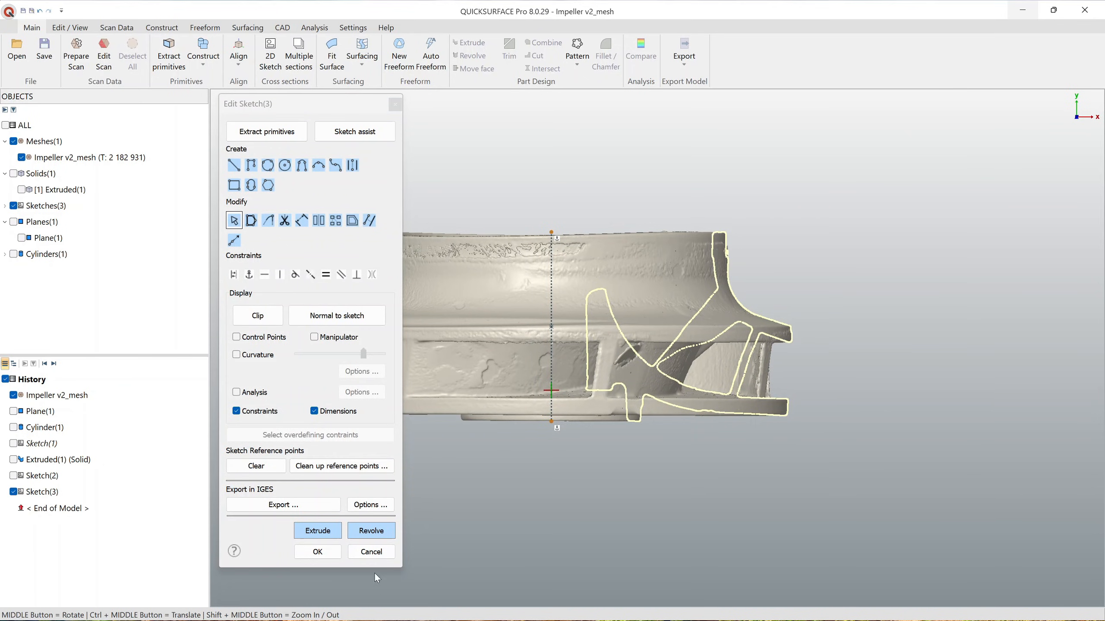
click(371, 552)
click(51, 477)
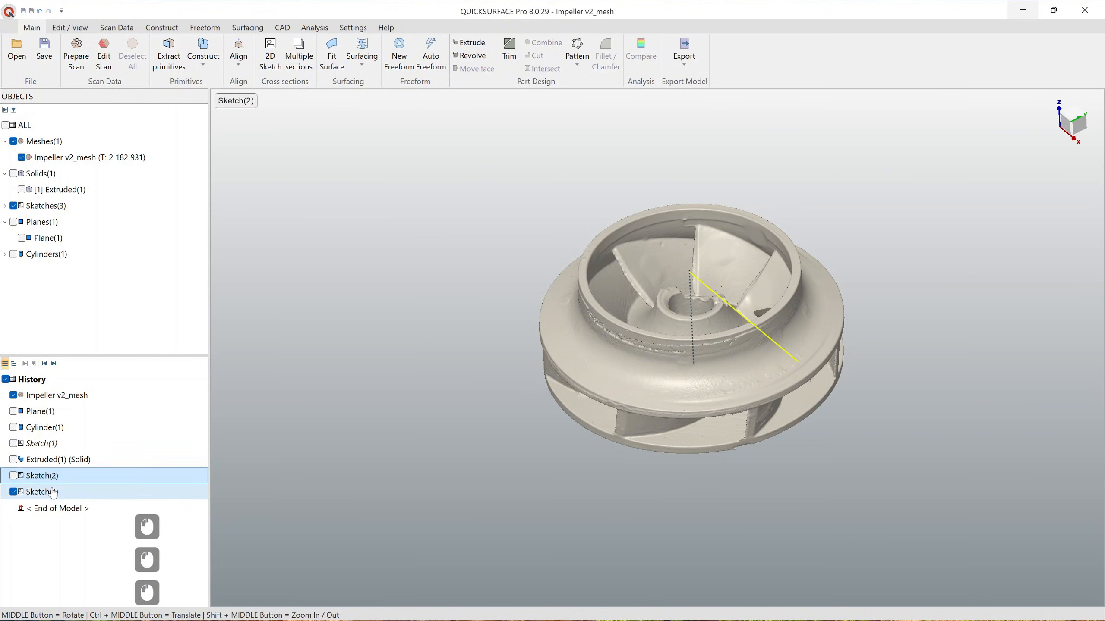
click(52, 491)
key(Delete)
key(Return)
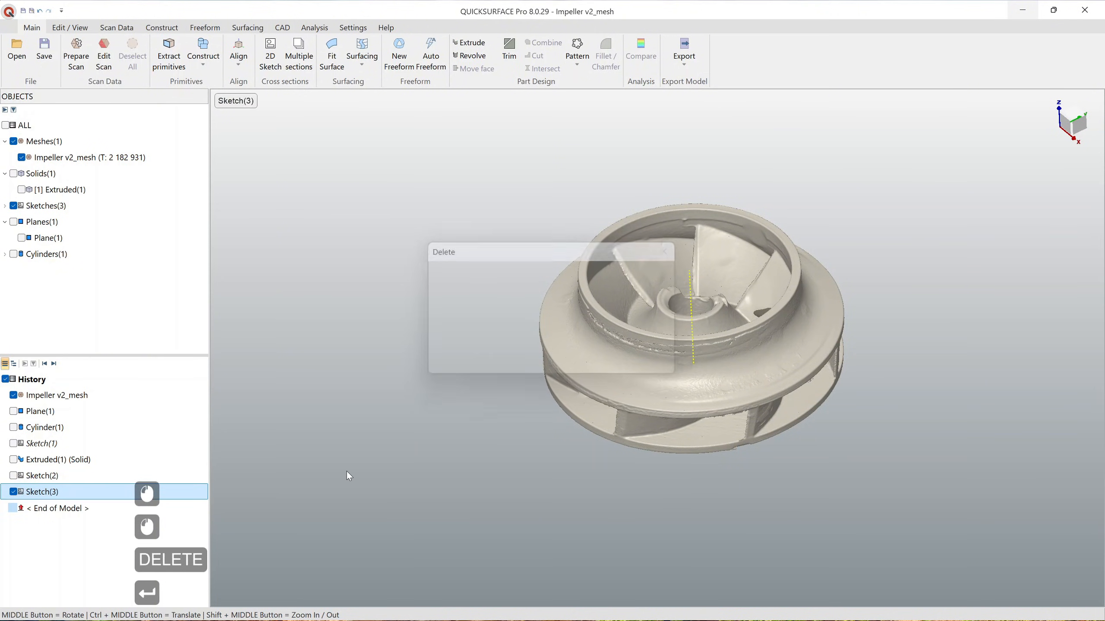
Step: Start a new 2D sketch for a revolved surface around the Z axis with a rotation of 90 degrees
click(270, 54)
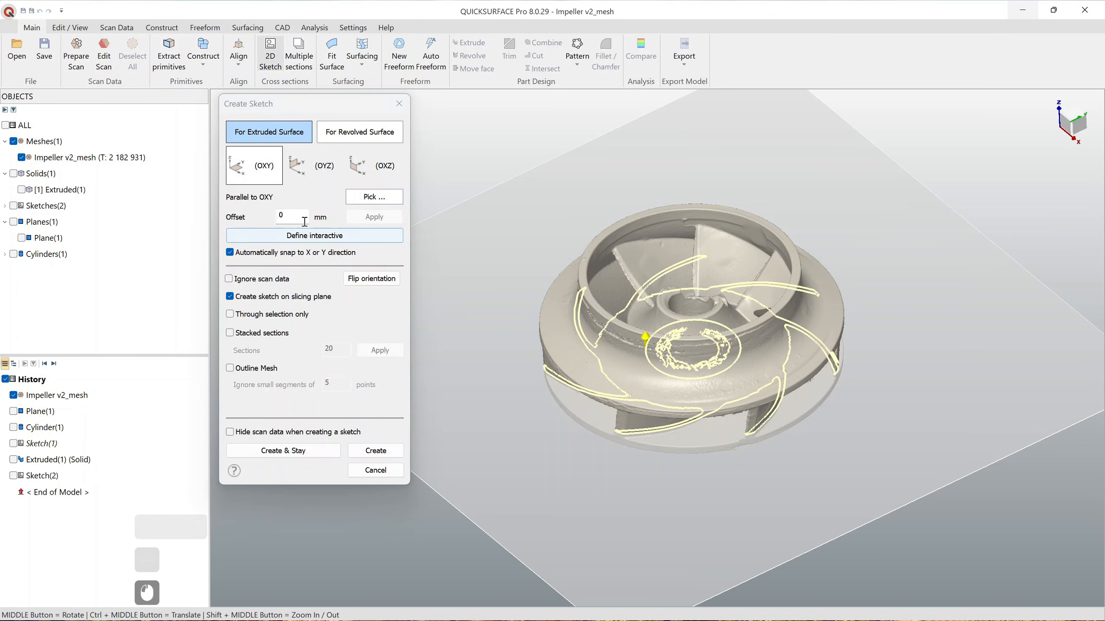
click(300, 236)
click(353, 131)
click(297, 214)
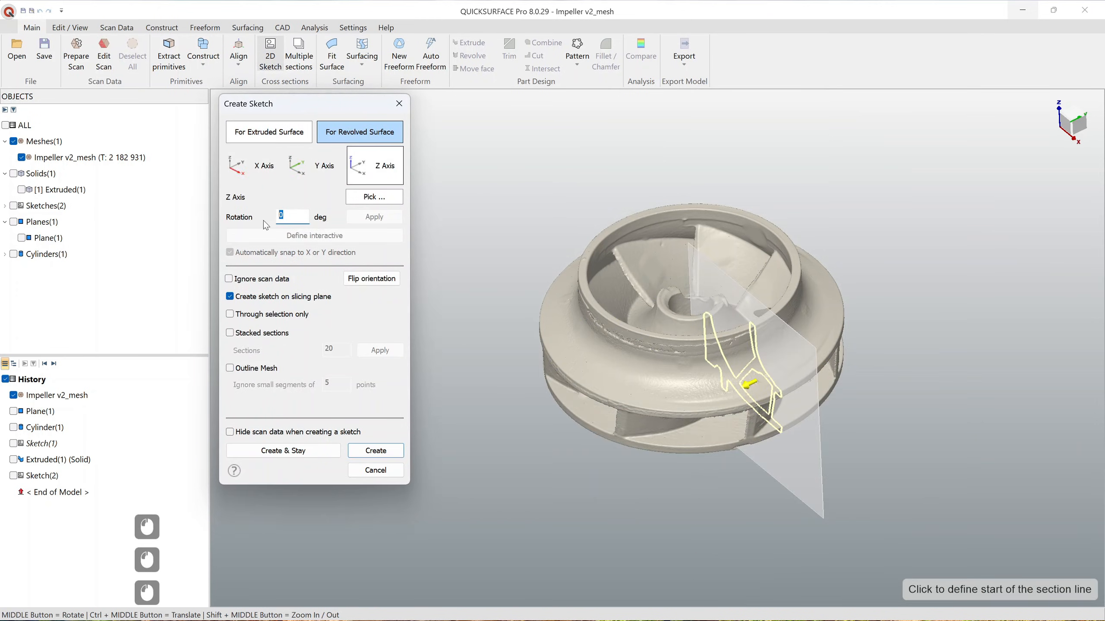
text(90)
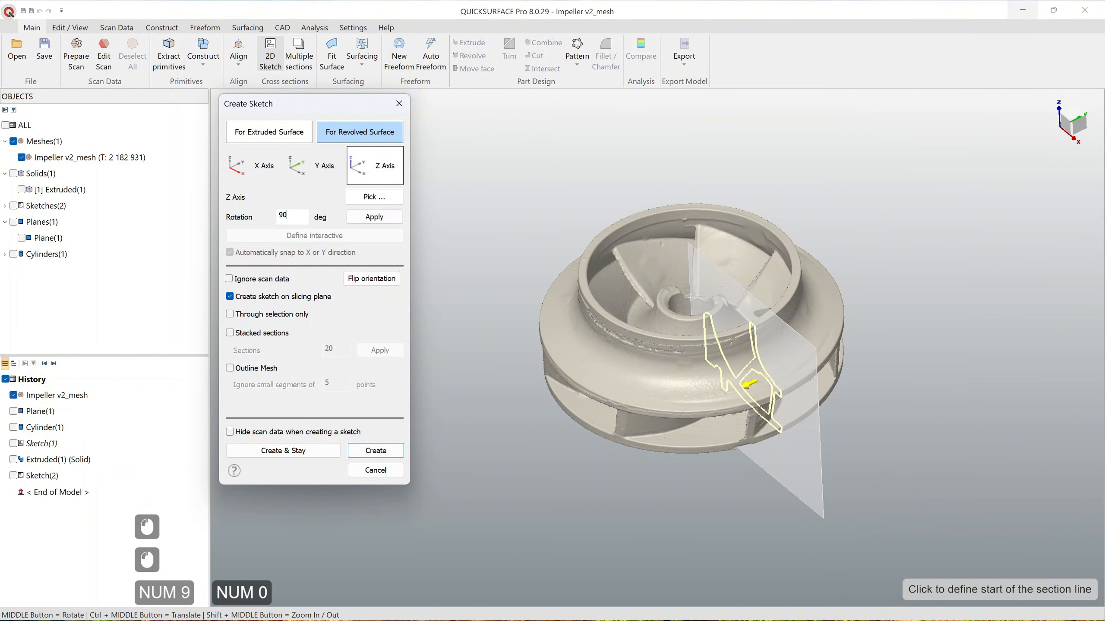
click(394, 221)
Step: Enable Outline Mesh for the section and create the sketch from the revolved silhouette
scroll(598, 417, up, 3)
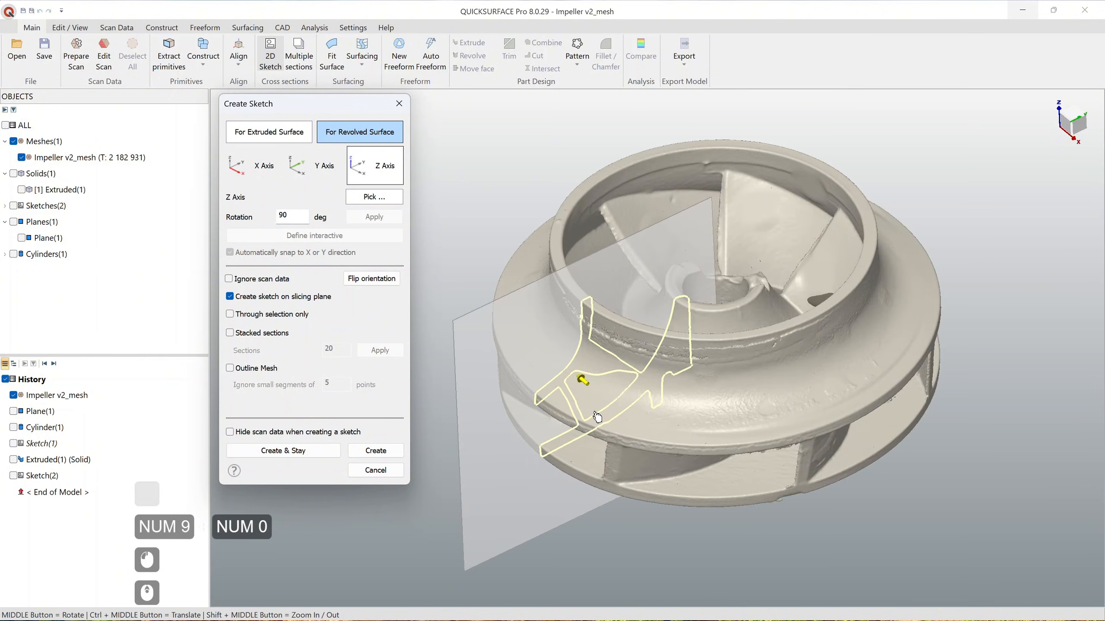
middle_drag(597, 417, 604, 409)
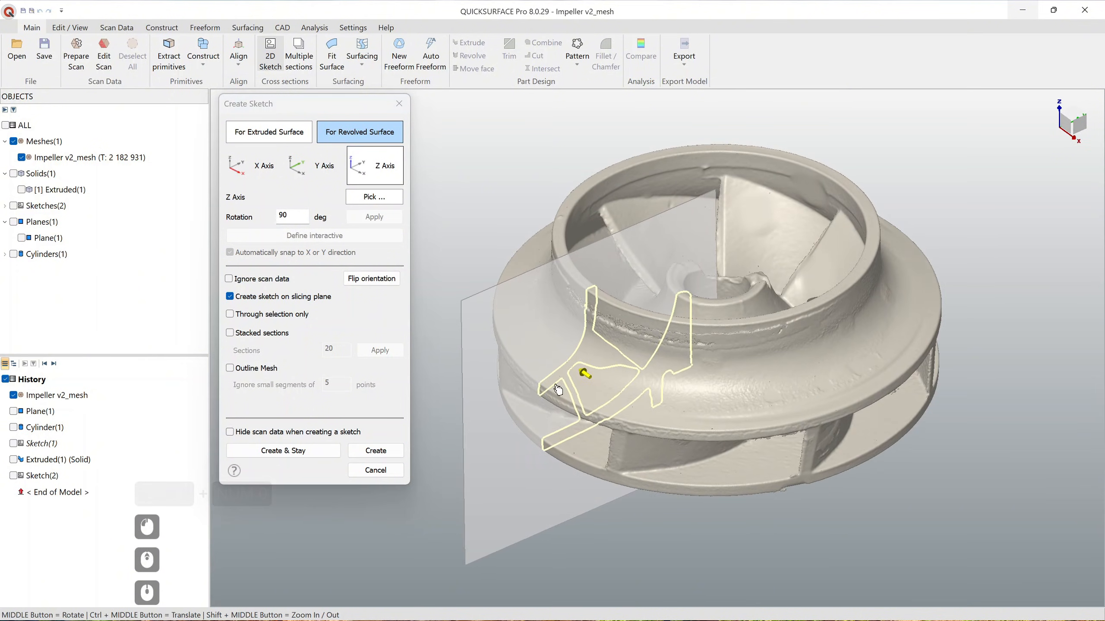
click(230, 369)
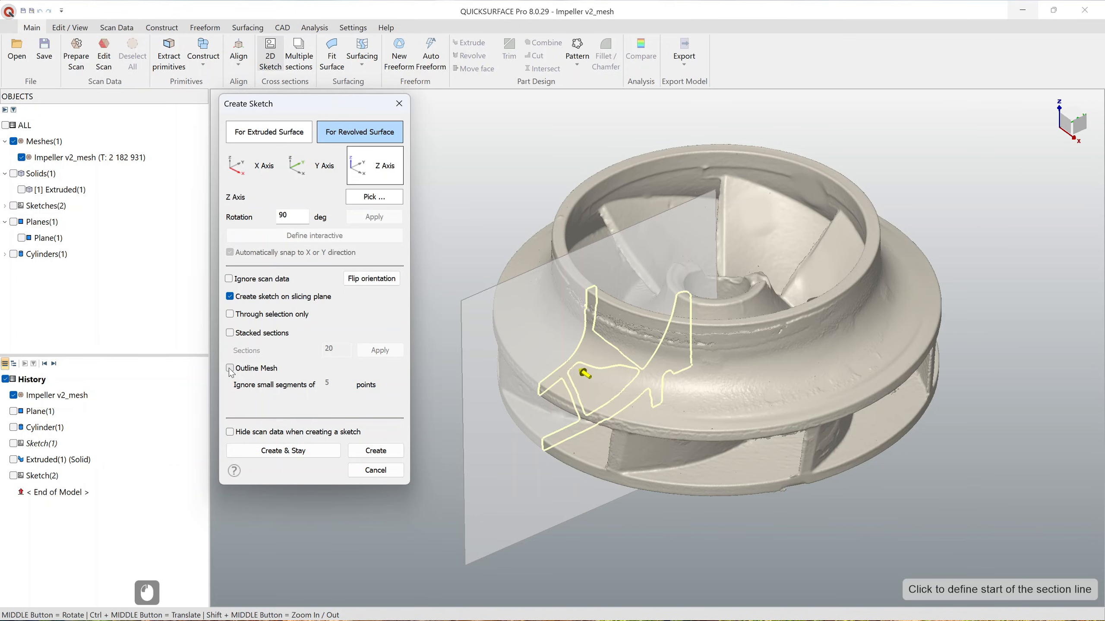
click(230, 368)
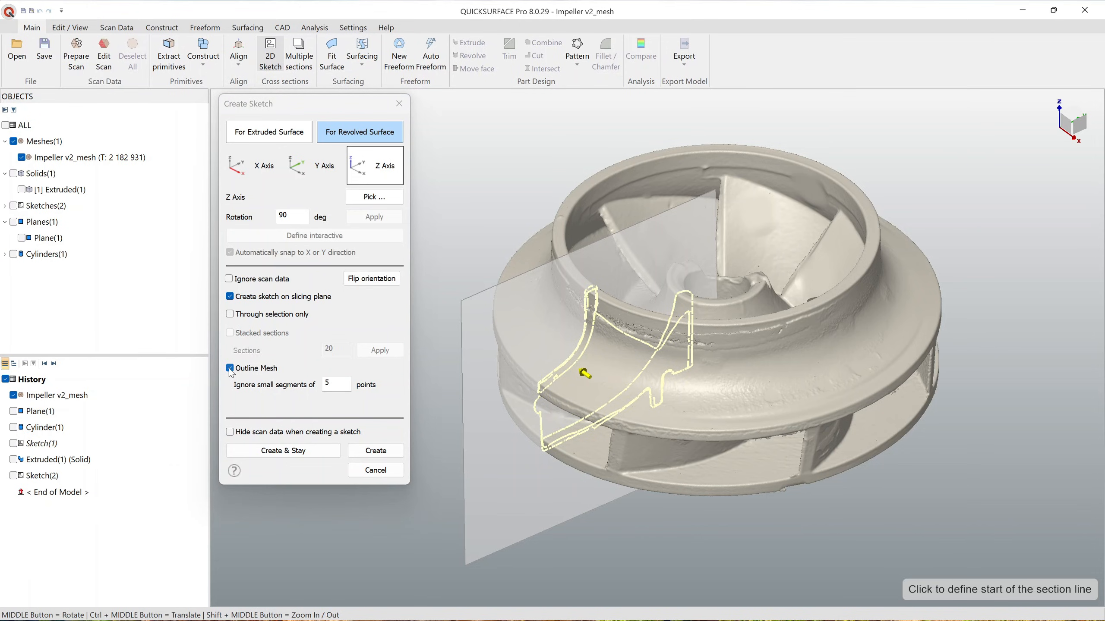
ctrl+scroll(634, 397, up, 2)
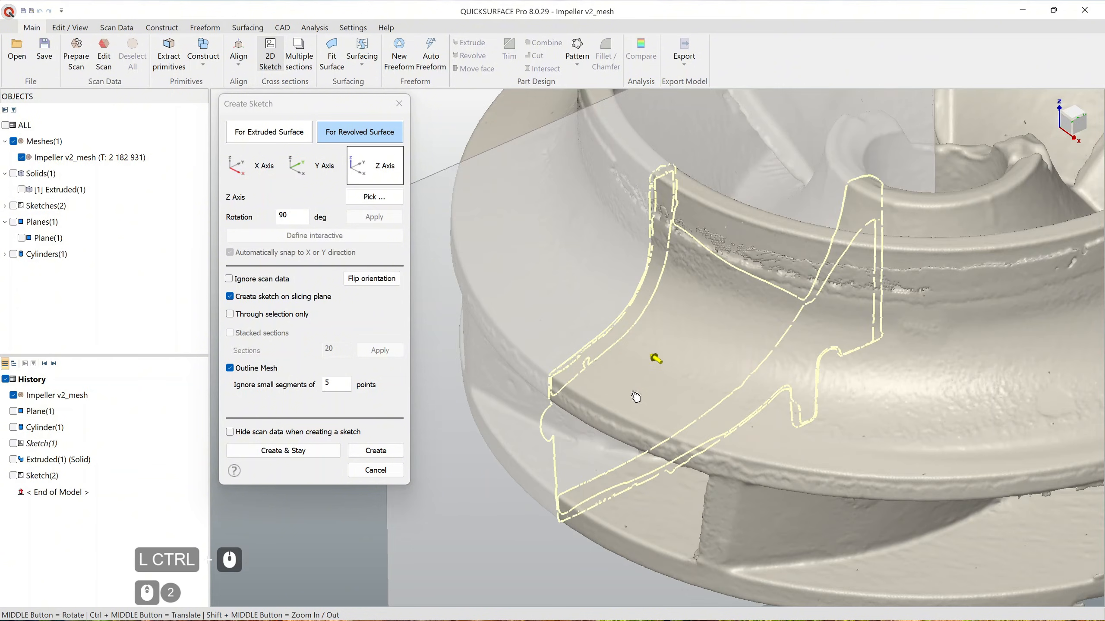
middle_drag(635, 397, 695, 335)
click(376, 450)
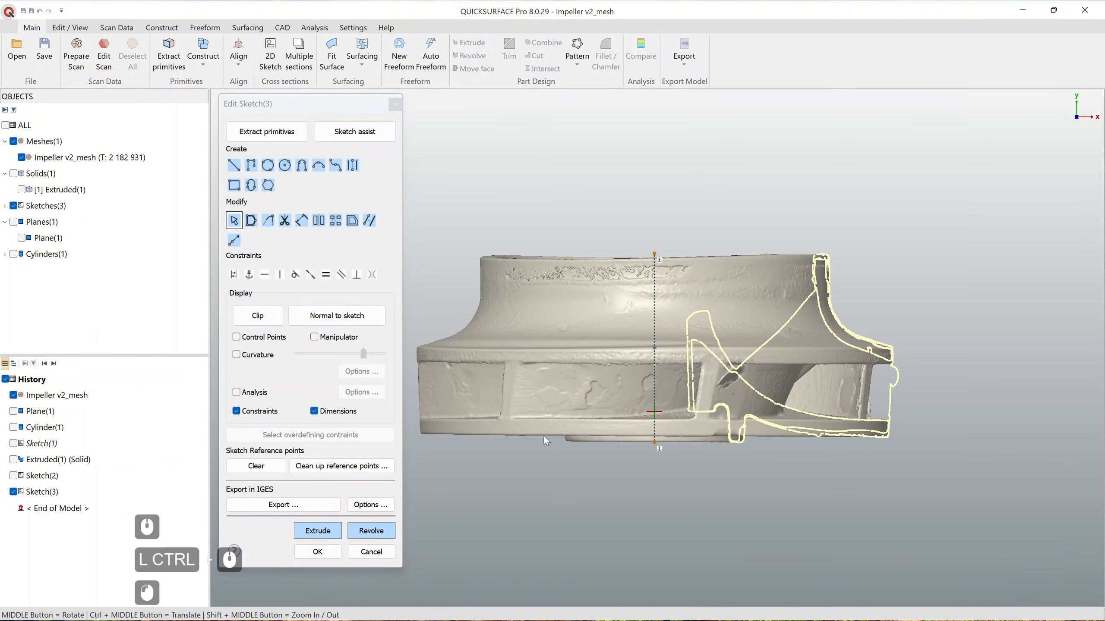
Step: Clip the impeller mesh at the sketch plane to expose the cut through the shroud
scroll(891, 370, up, 2)
scroll(759, 224, up, 1)
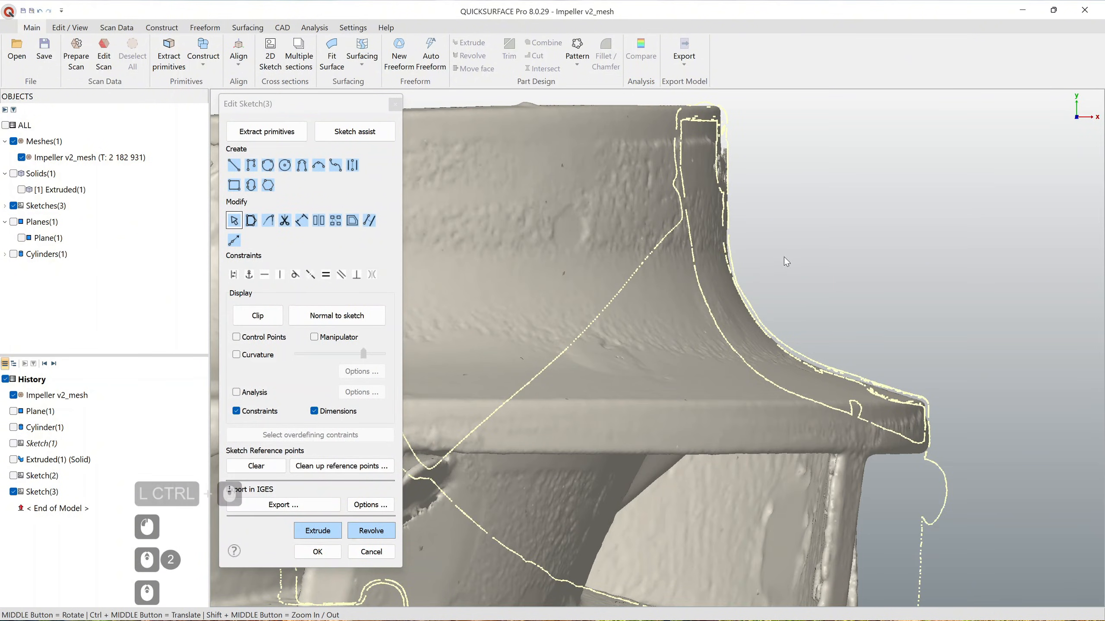
ctrl+middle_drag(783, 258, 769, 324)
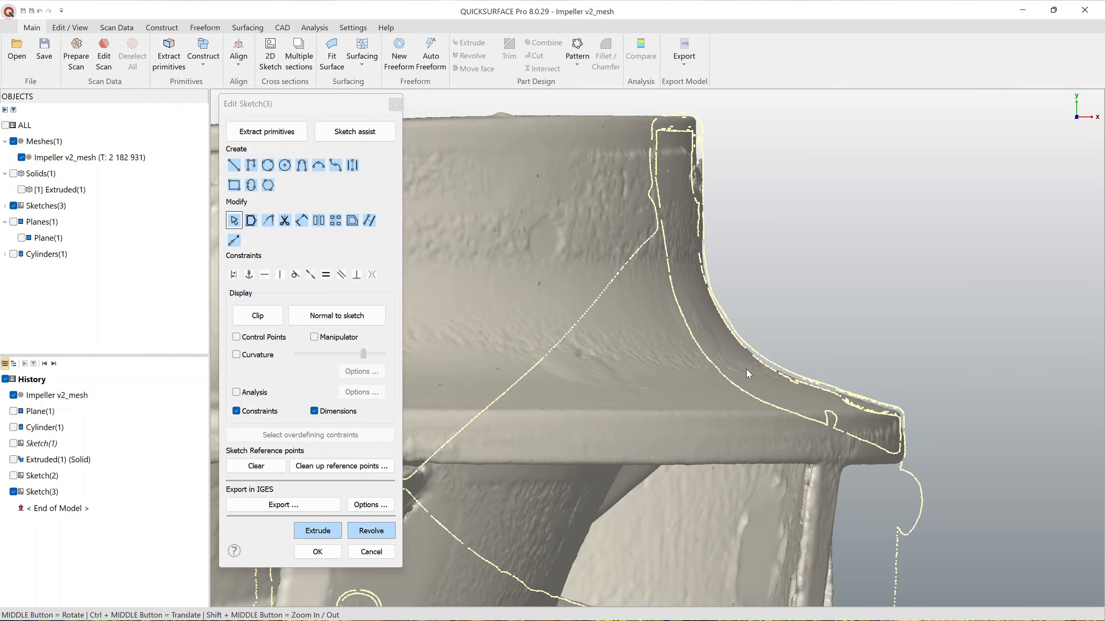
click(263, 323)
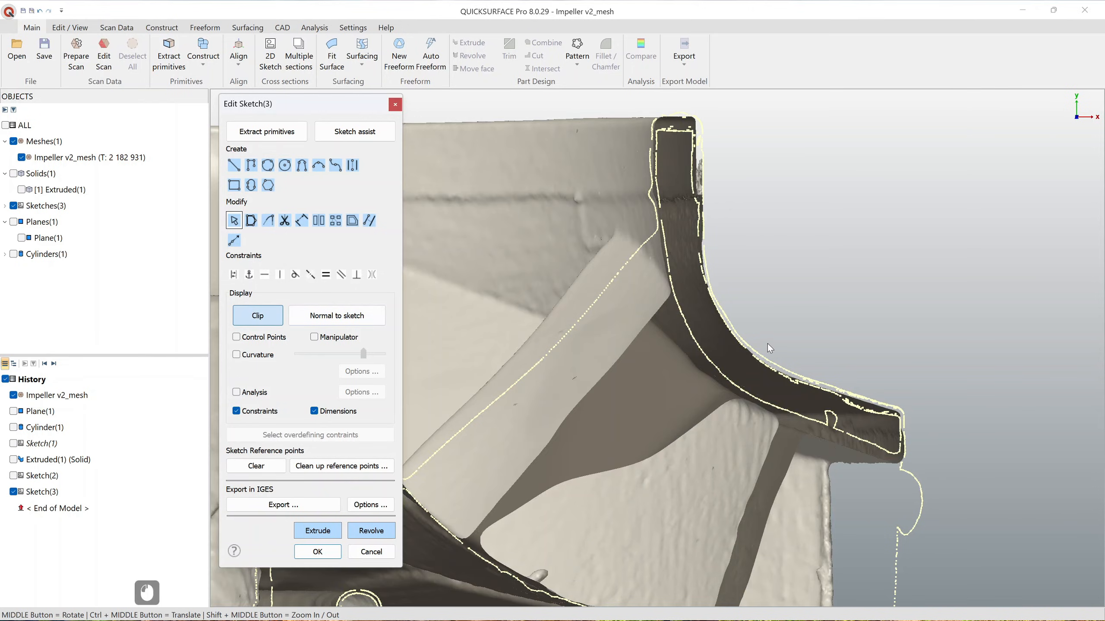
Step: Draw a sloped line along the shroud's outer section edge, extending past its outer rim
ctrl+middle_drag(771, 344, 674, 419)
scroll(688, 380, up, 4)
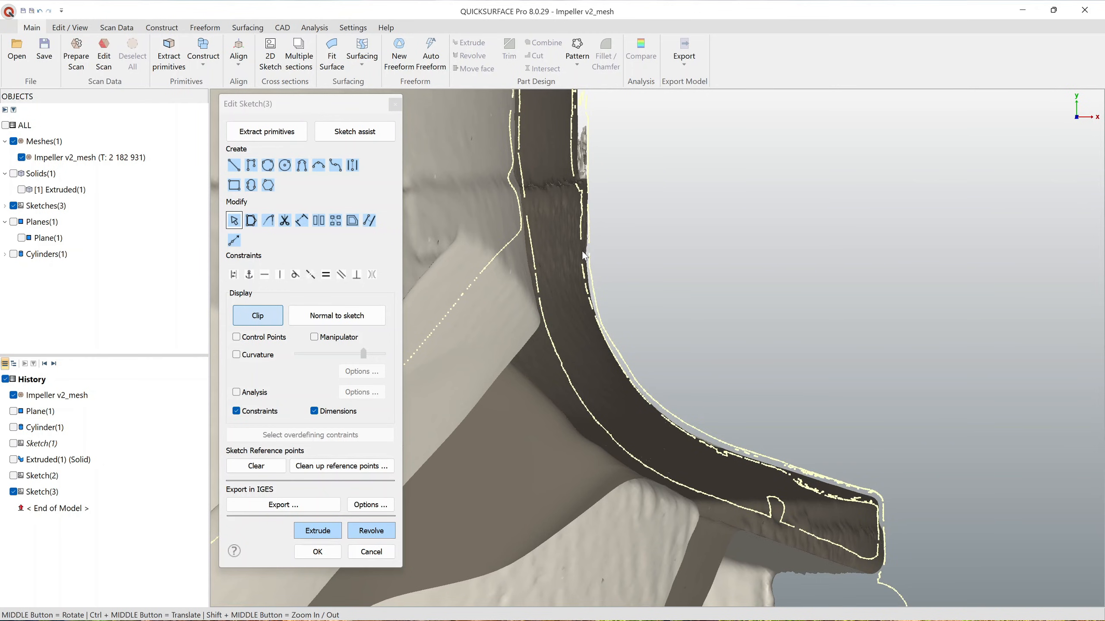
ctrl+middle_drag(583, 215, 582, 248)
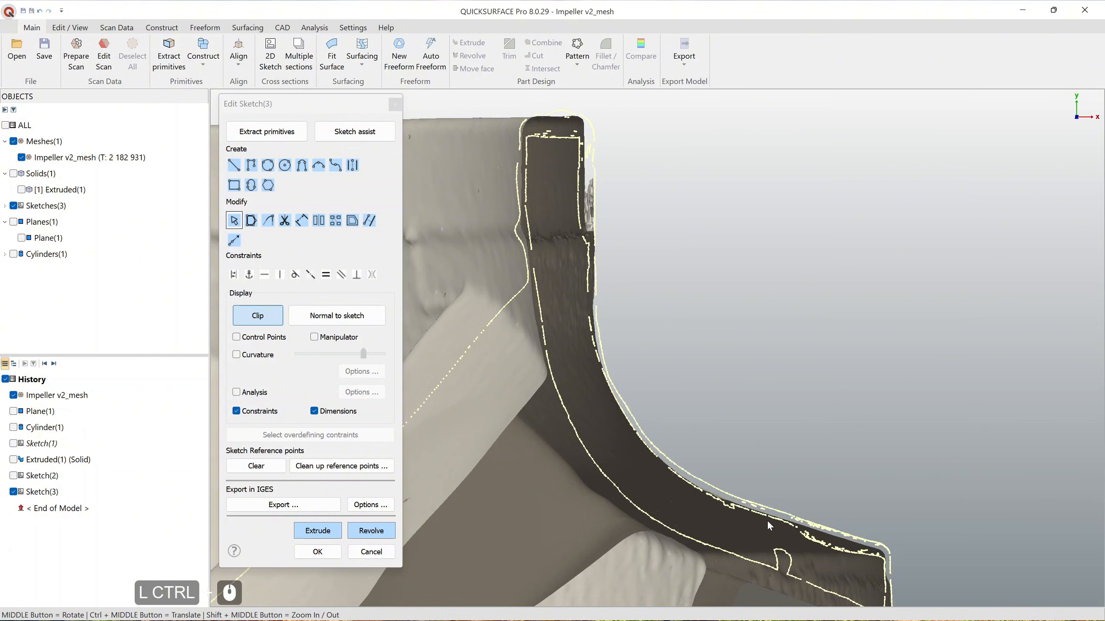
ctrl+middle_drag(767, 520, 713, 382)
click(234, 166)
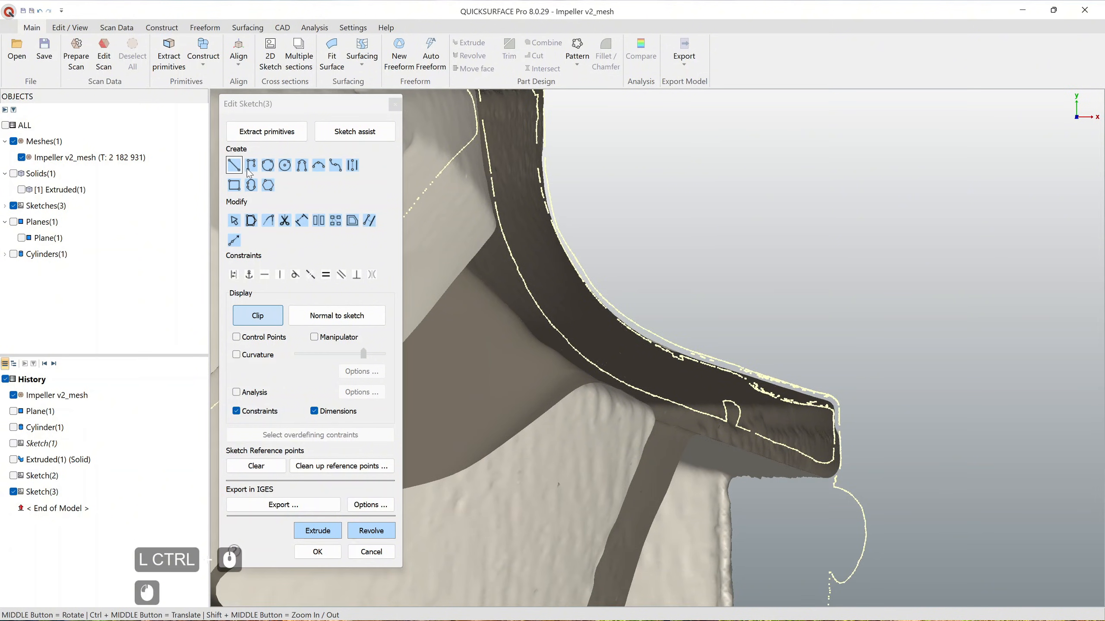
scroll(664, 331, up, 2)
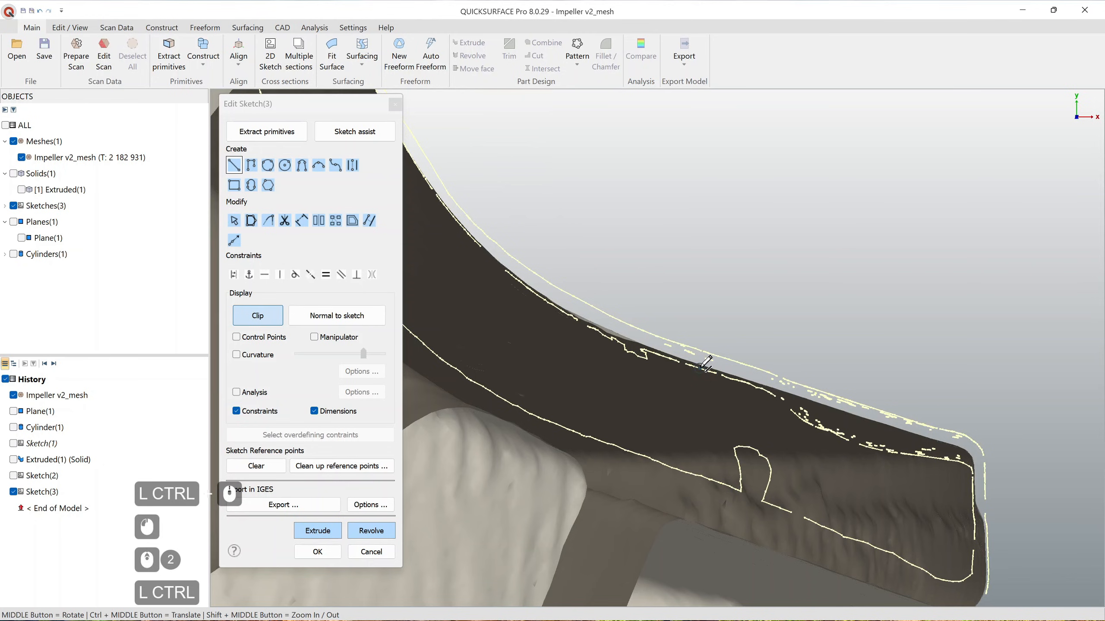
ctrl+click(700, 369)
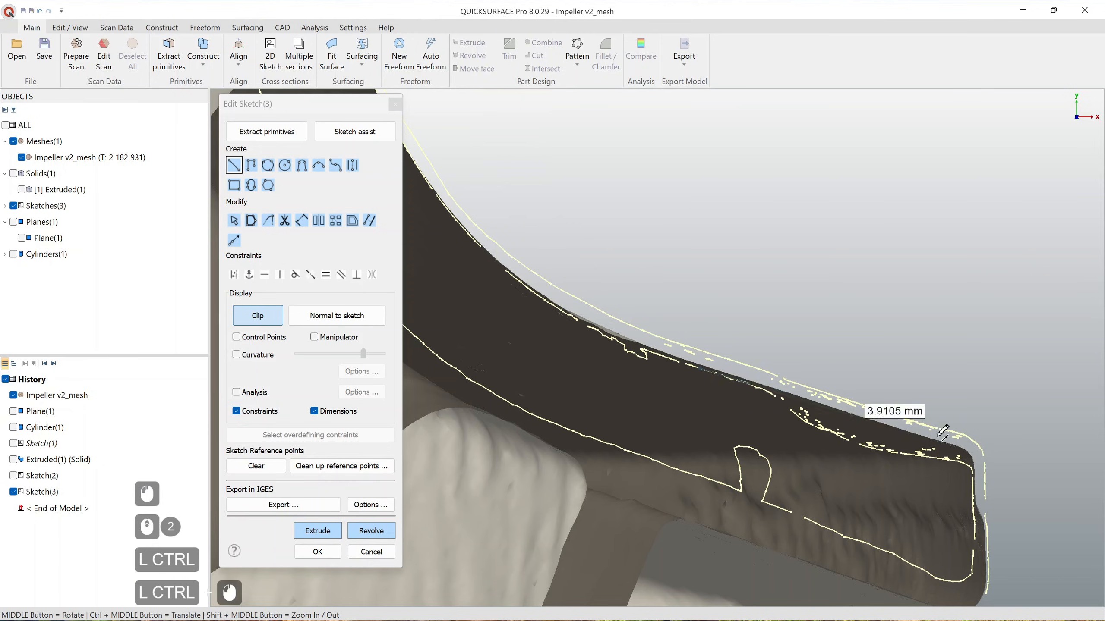
click(1040, 473)
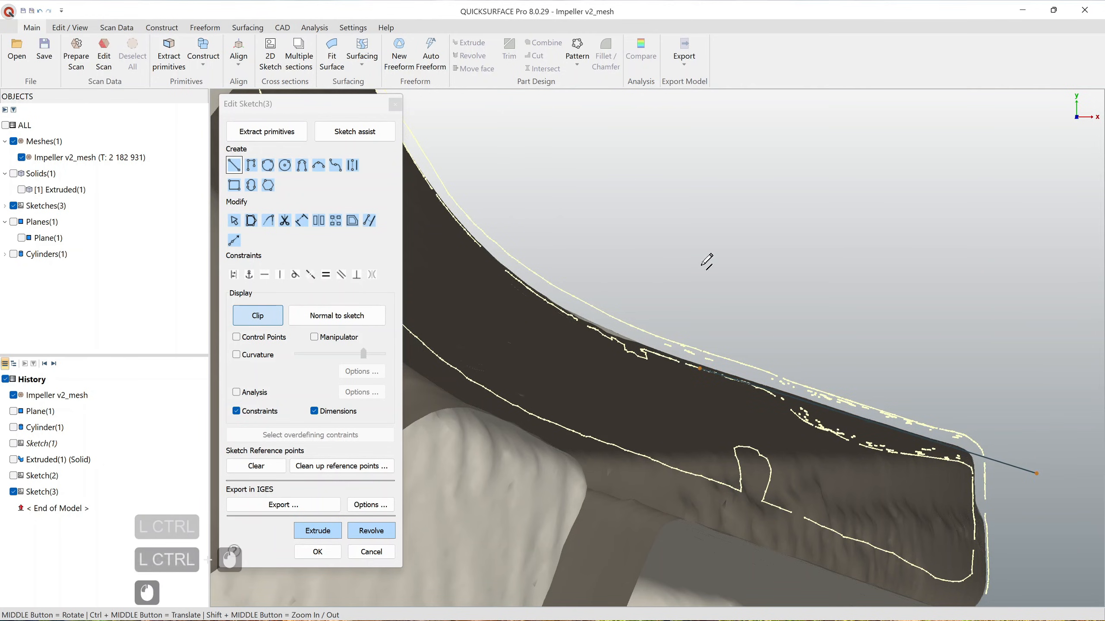
Step: Draw a vertical line about 7.8 mm long on the inlet ring's outer face, extending above the ring
scroll(702, 265, down, 2)
ctrl+middle_drag(663, 222, 667, 361)
scroll(604, 164, up, 1)
ctrl+middle_drag(639, 182, 633, 238)
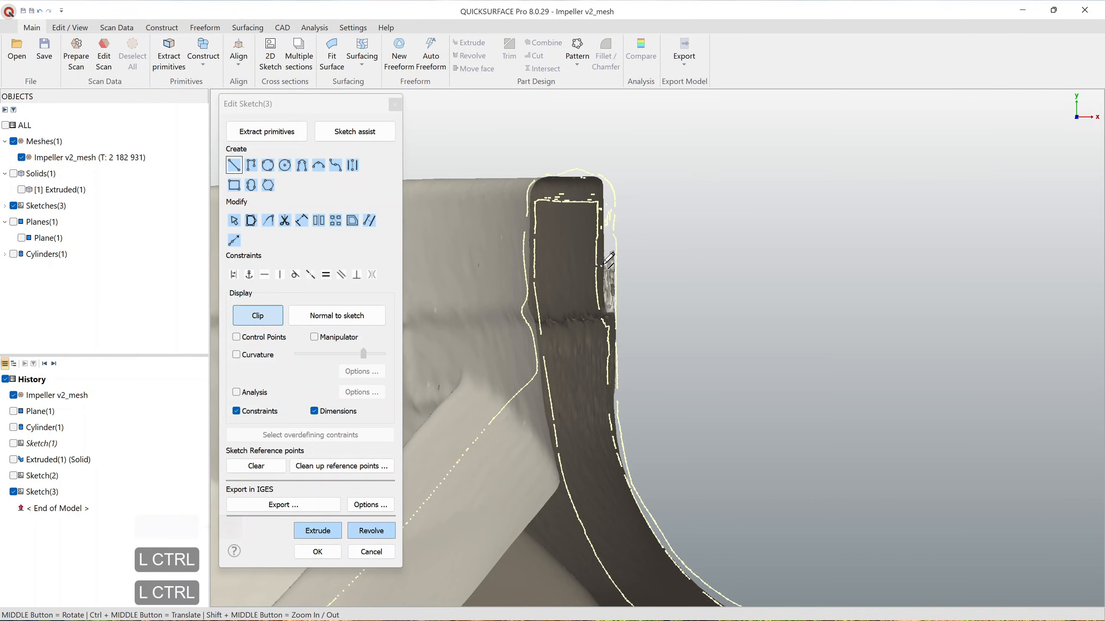
scroll(614, 248, up, 2)
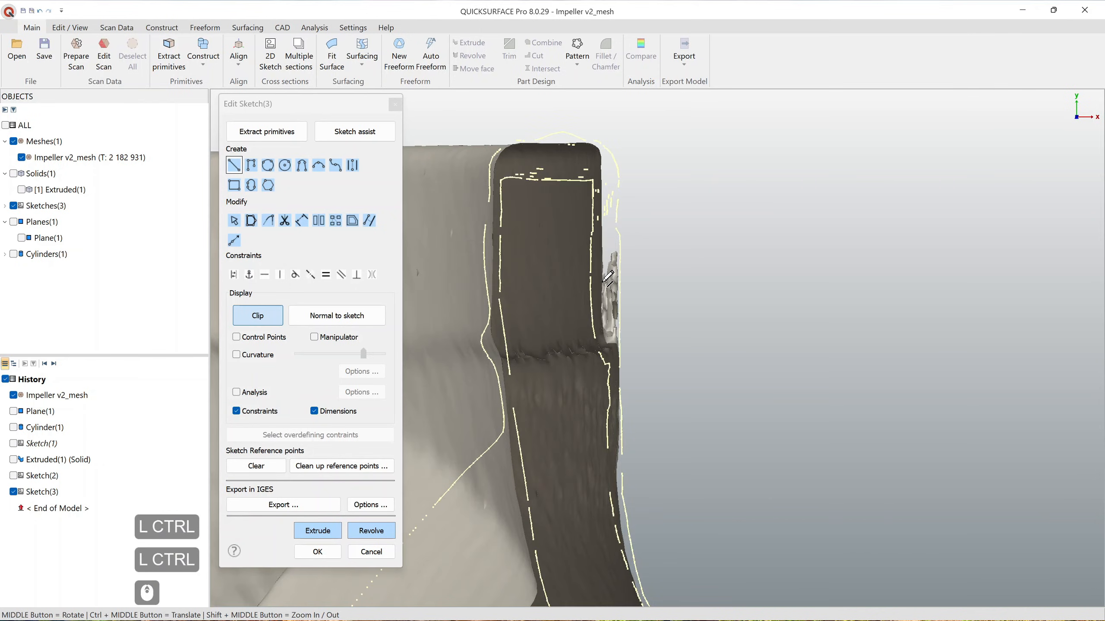
scroll(601, 187, down, 2)
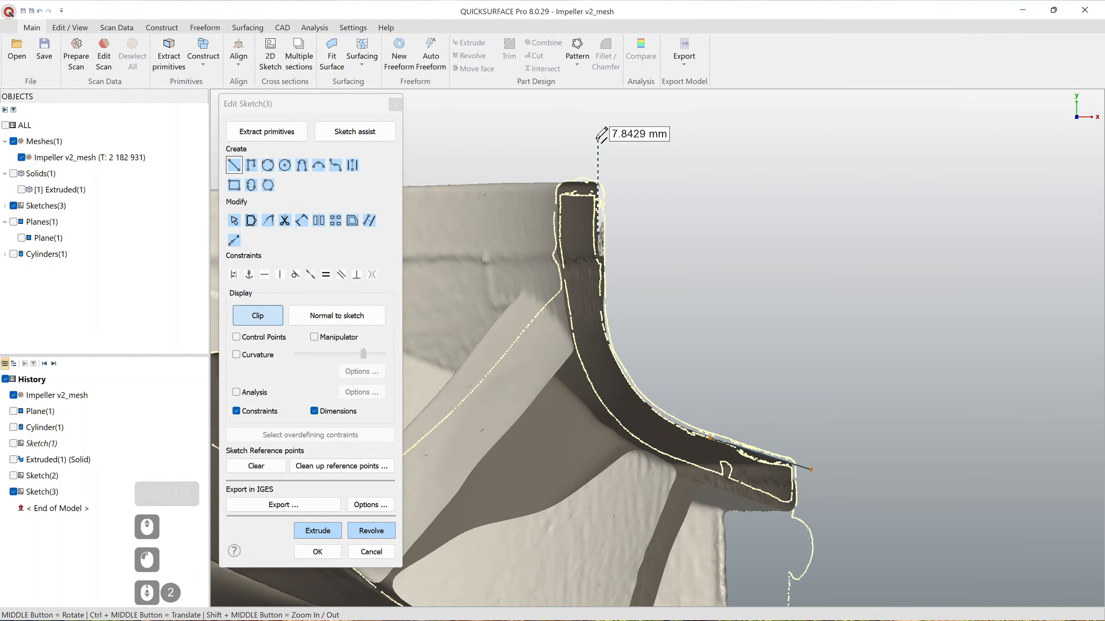
click(598, 139)
key(Escape)
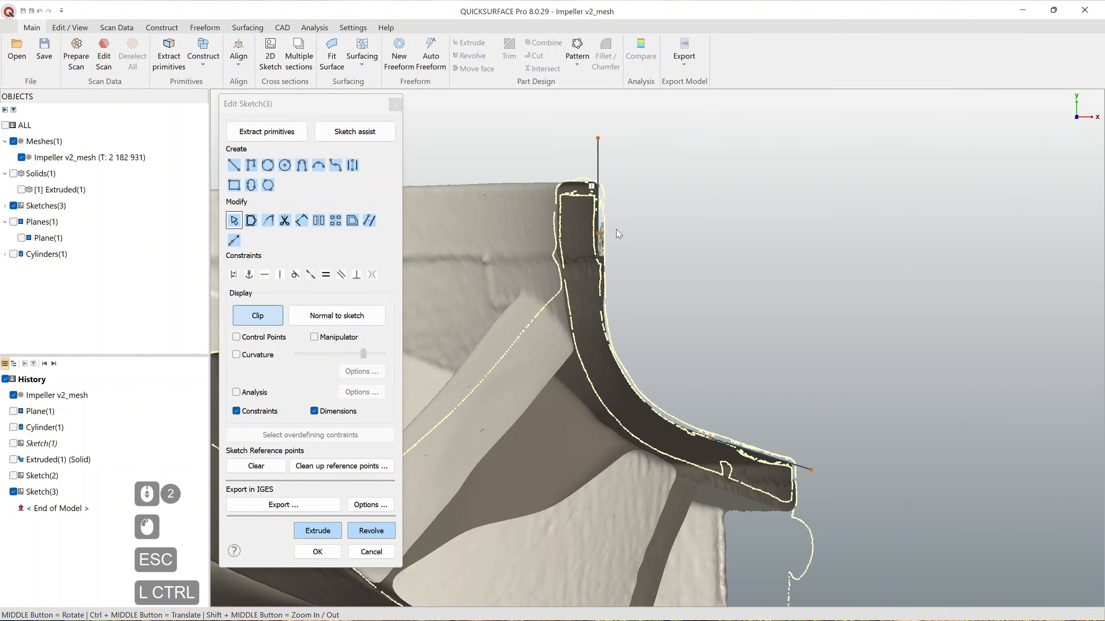
Step: Join the vertical and sloped lines and round their corner with an arc fitted to the shroud's outer section curve
mouse_move(617, 227)
ctrl+mouse_down()
mouse_move(594, 363)
mouse_move(740, 445)
mouse_move(718, 410)
ctrl+mouse_up()
key(ctrl)
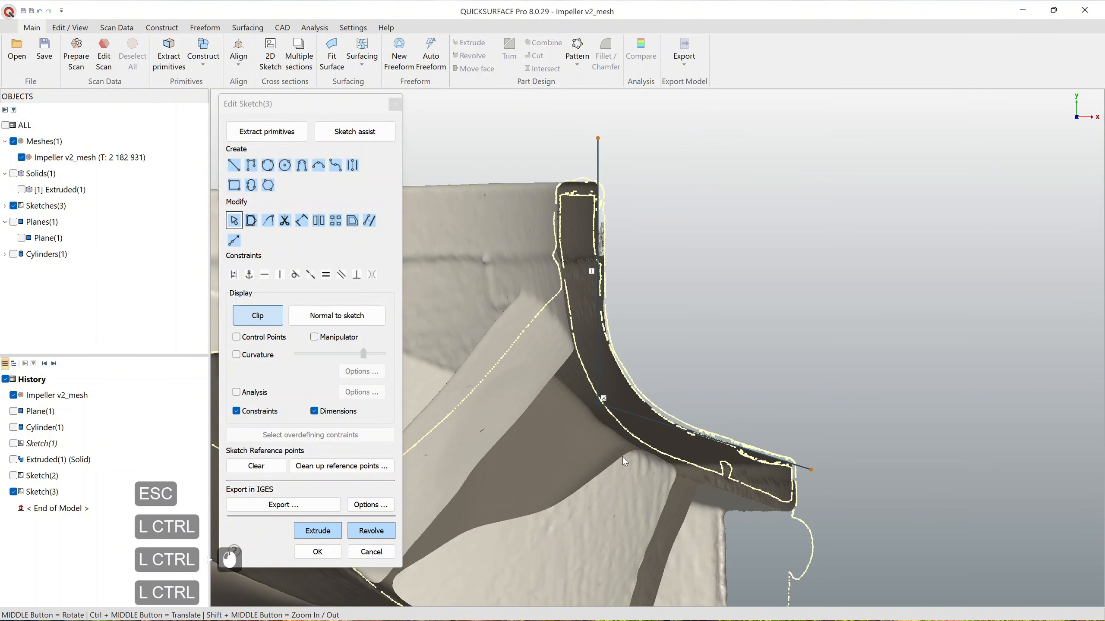
ctrl+drag(561, 423, 562, 425)
click(660, 370)
scroll(602, 410, up, 2)
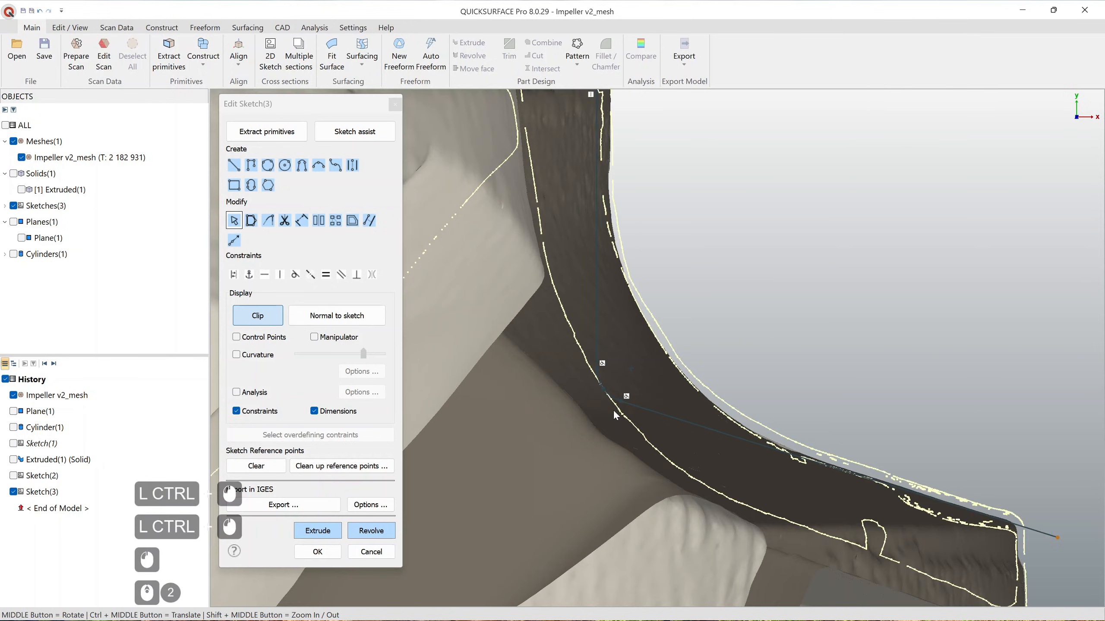
click(614, 387)
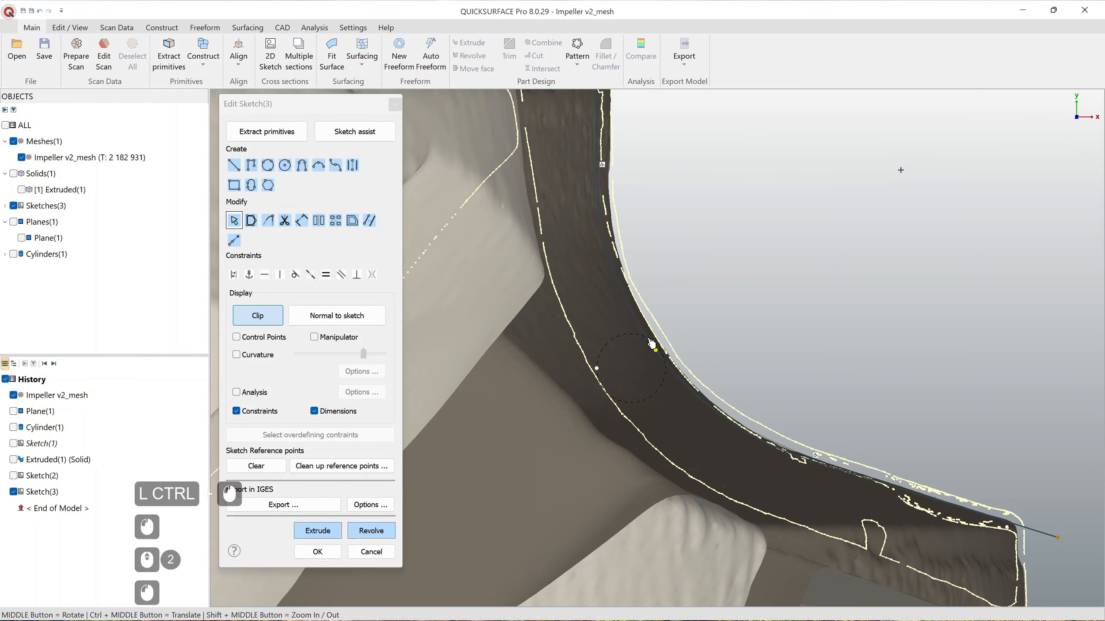
key(ctrl)
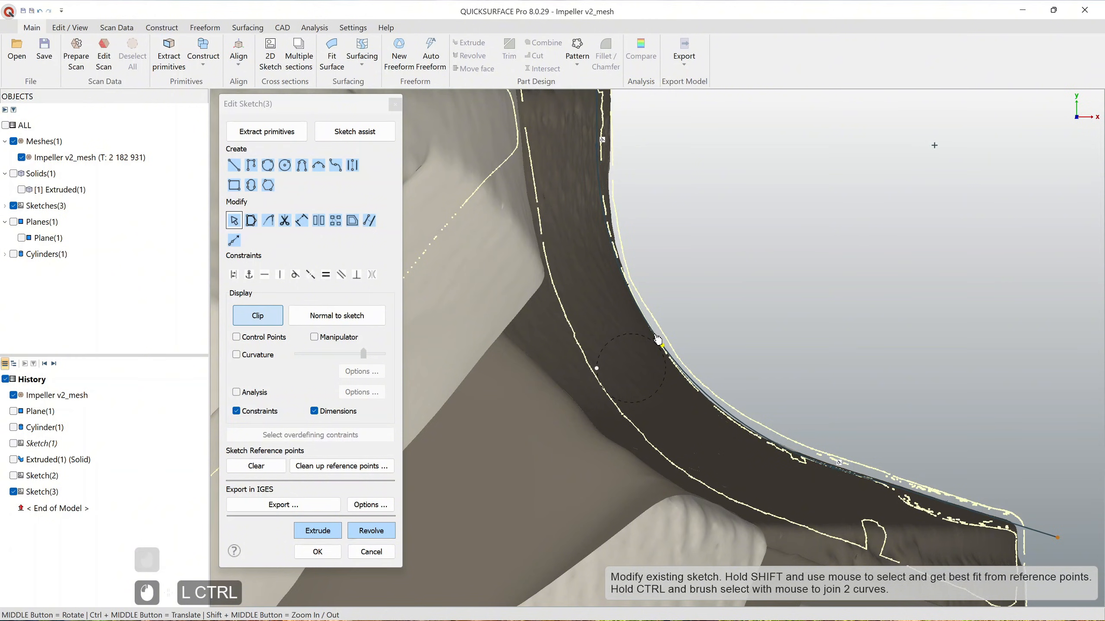
scroll(734, 267, down, 2)
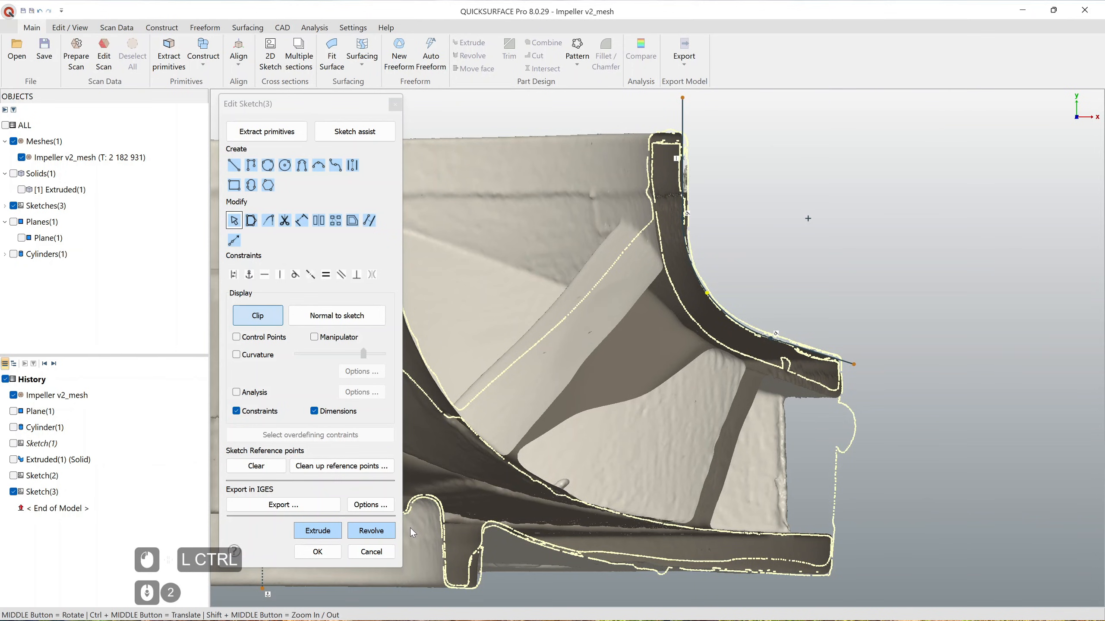
Step: Revolve the shroud's outer profile through a full turn around the sketch's axis line with the New Solid option
click(375, 531)
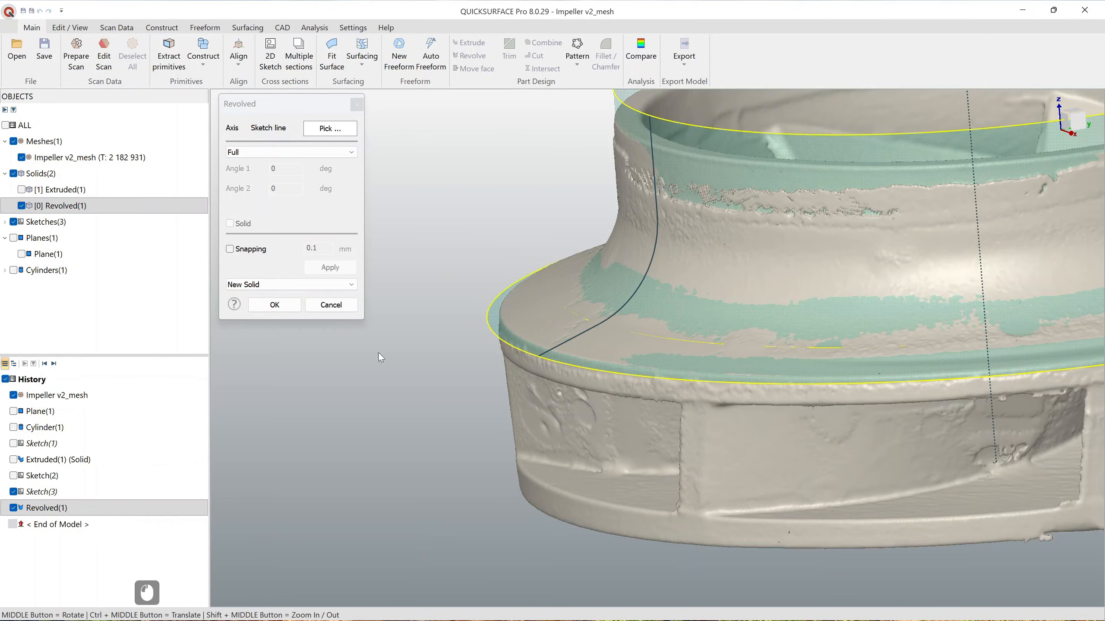
click(274, 305)
scroll(726, 398, down, 2)
ctrl+middle_drag(726, 398, 594, 453)
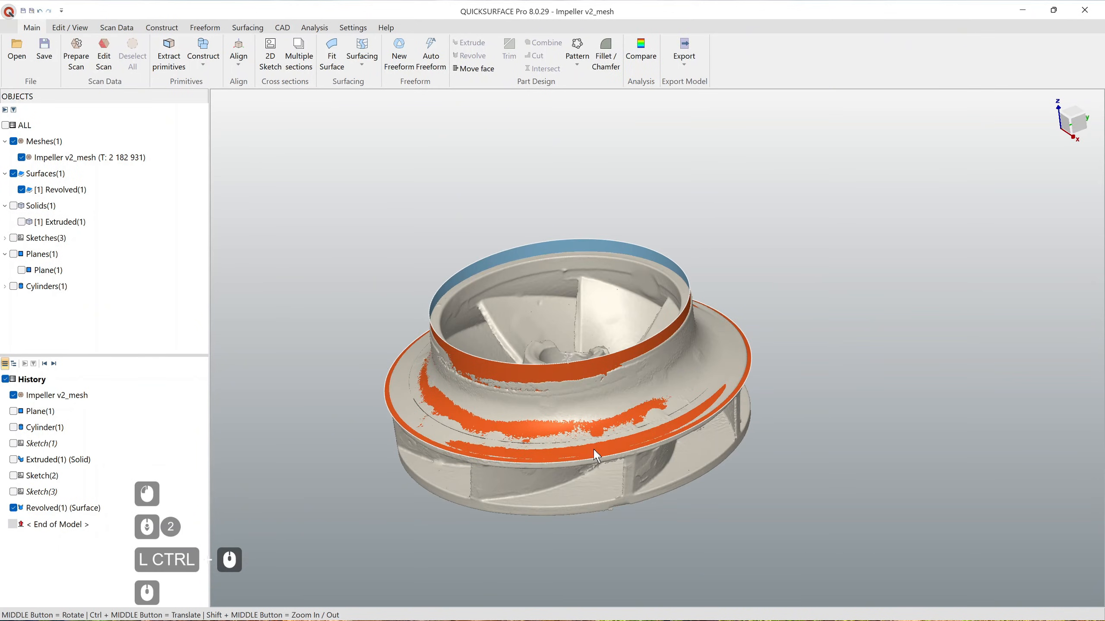
Step: Compare the scan mesh with the revolved surface and examine the deviation colours all around the shroud and inlet ring
click(641, 48)
middle_drag(691, 337, 428, 437)
middle_drag(472, 395, 550, 306)
middle_drag(648, 348, 557, 531)
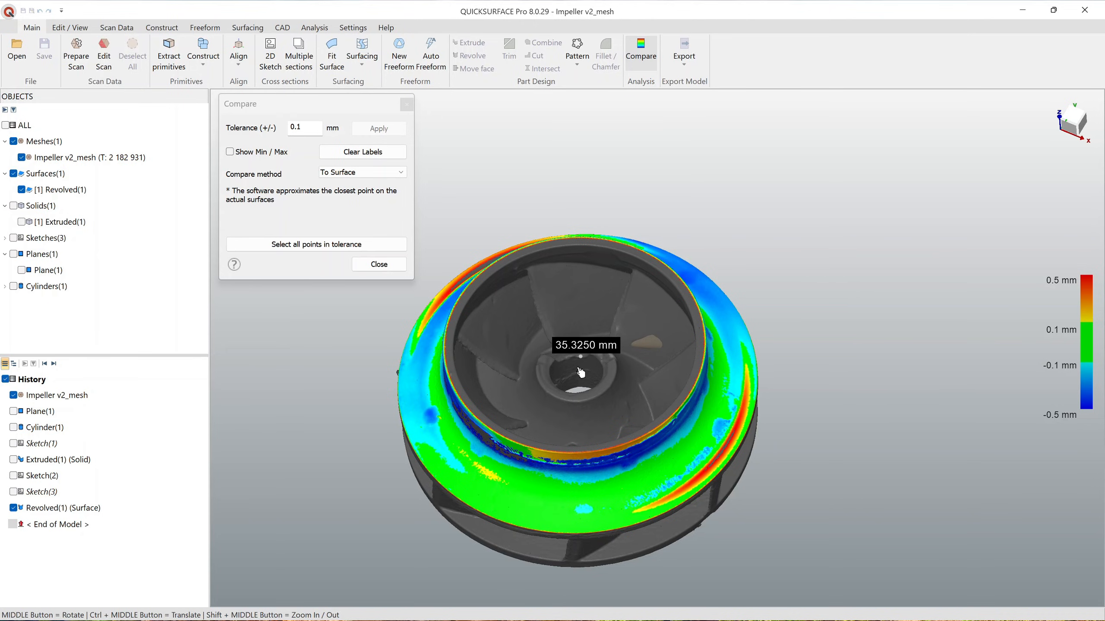
middle_drag(581, 373, 620, 331)
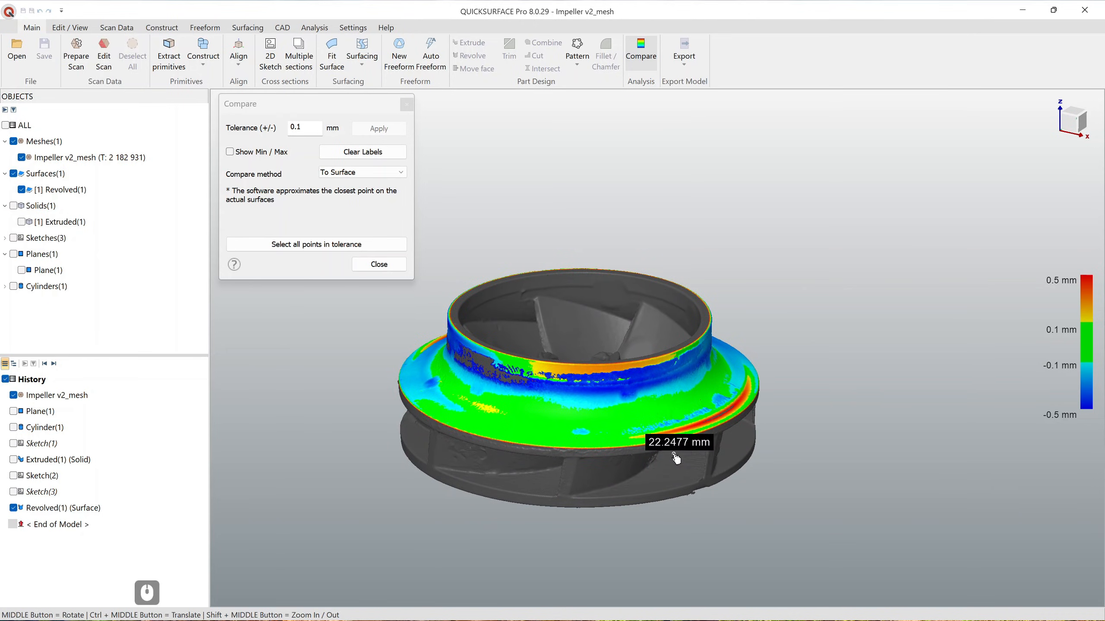
middle_drag(592, 436, 594, 454)
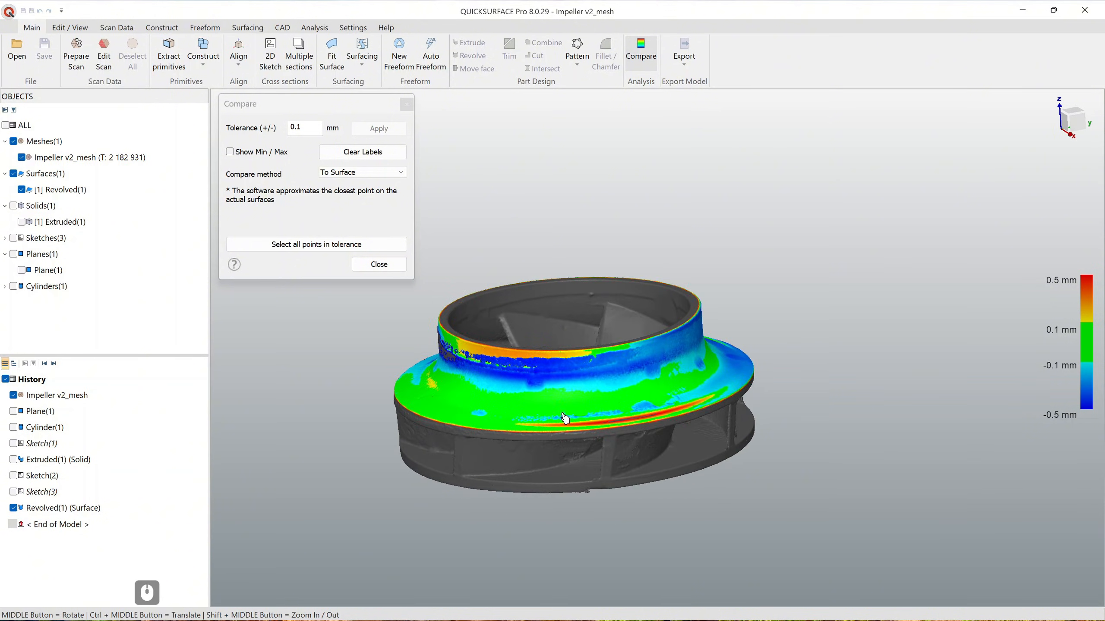
middle_drag(565, 419, 435, 422)
middle_drag(359, 425, 724, 339)
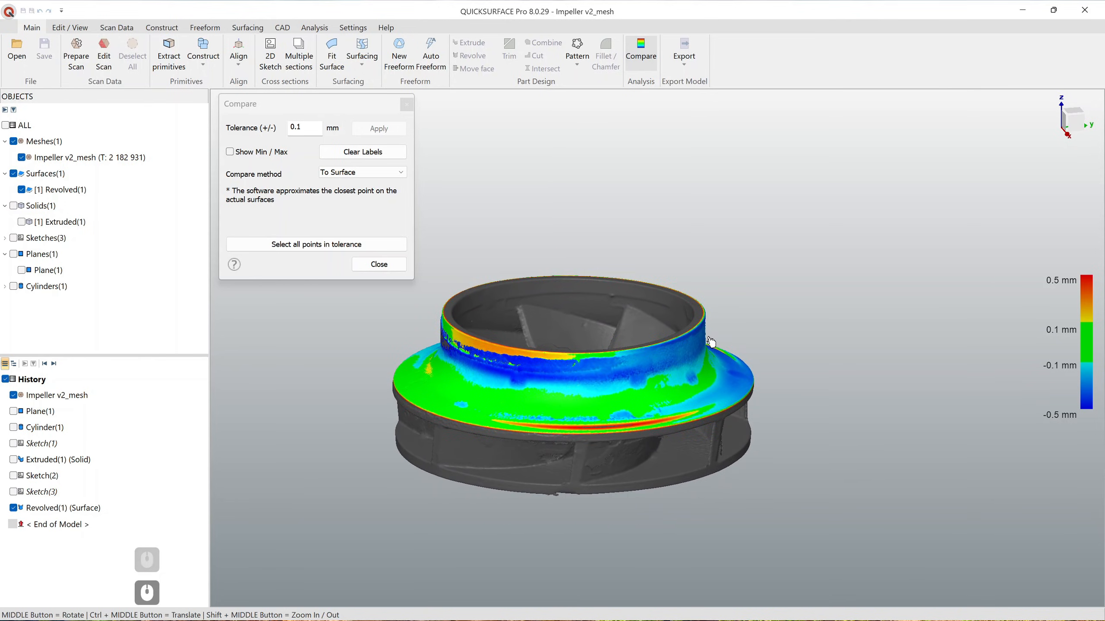
middle_drag(626, 348, 655, 377)
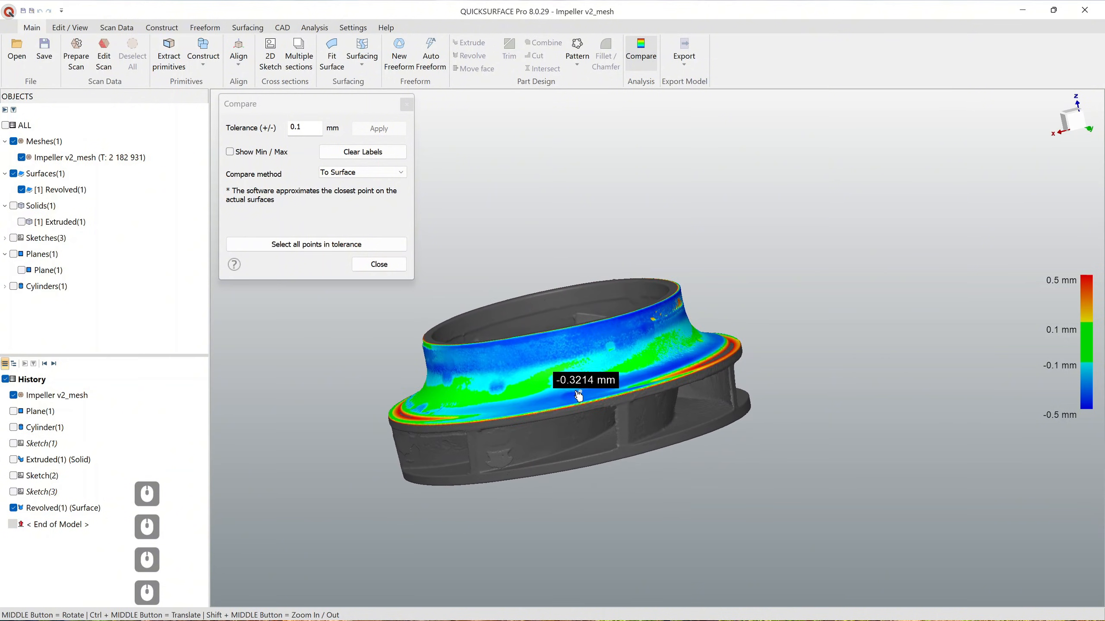
middle_drag(578, 396, 674, 422)
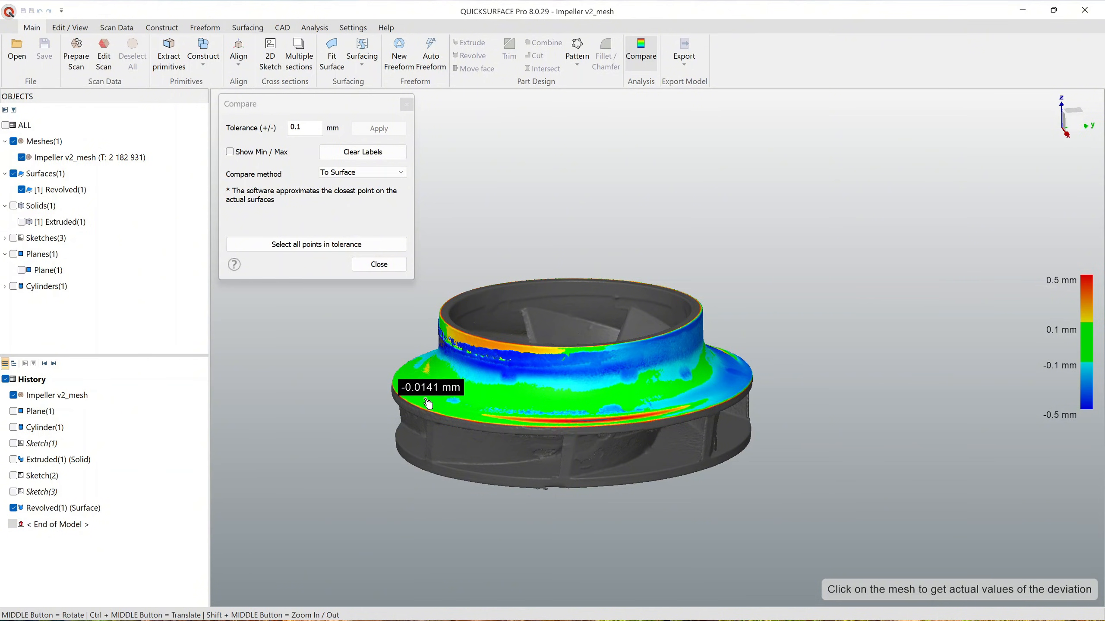
click(379, 265)
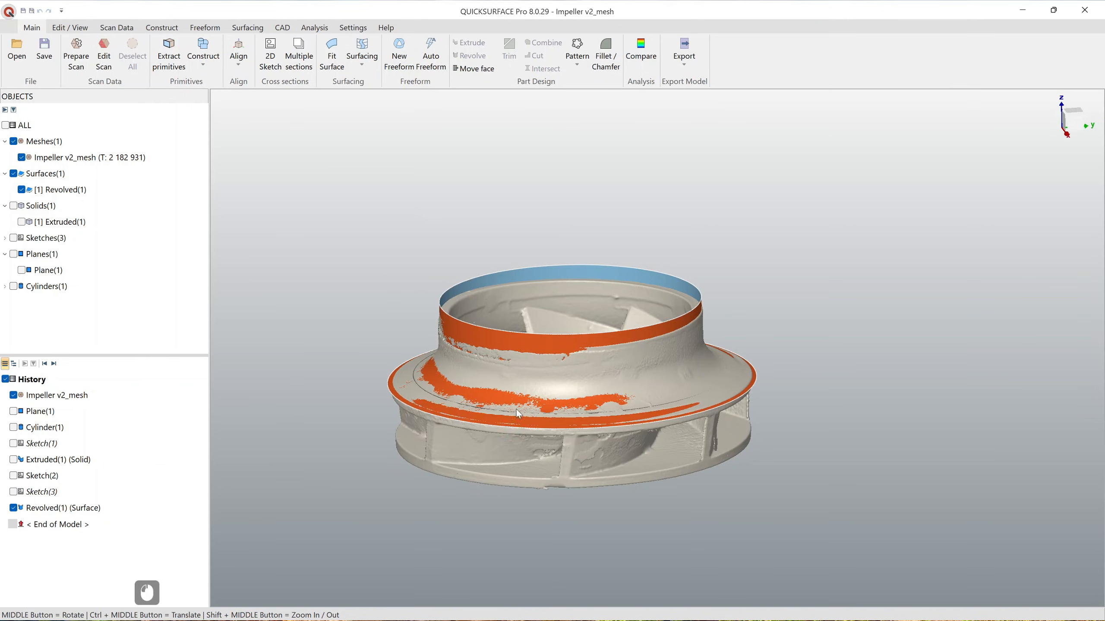
Step: Reopen Sketch(3), the shroud's revolve profile, for editing
double_click(42, 492)
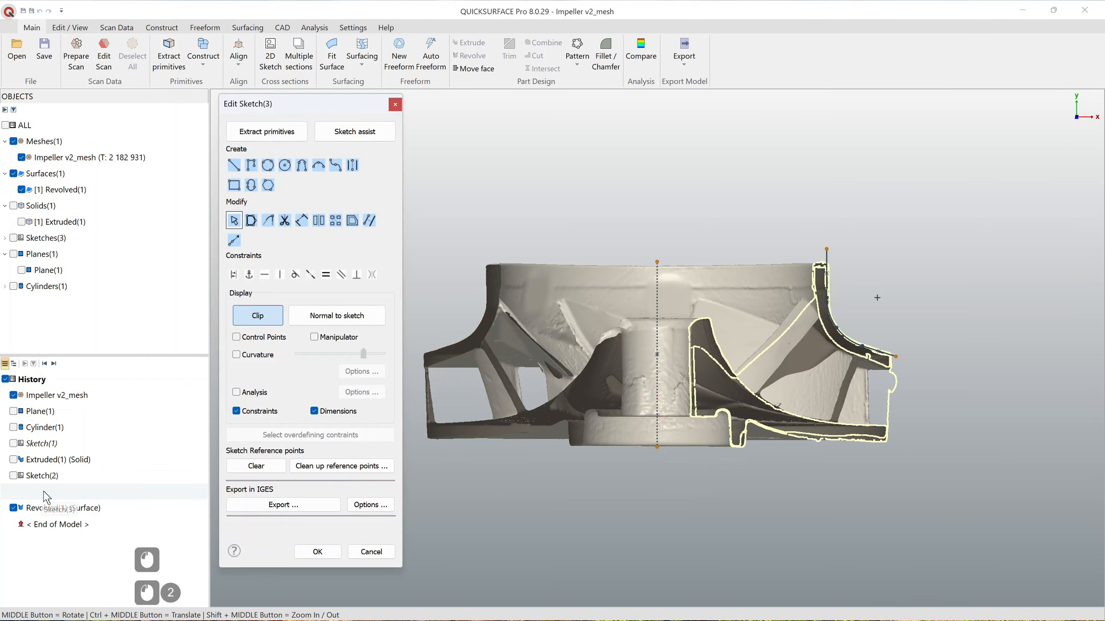
scroll(889, 338, up, 5)
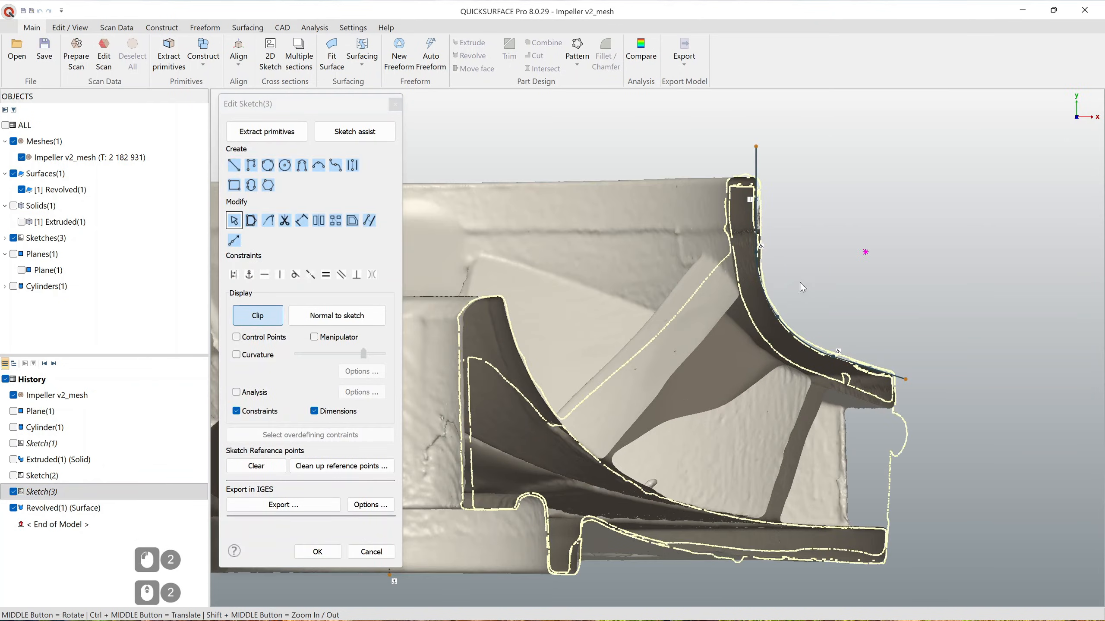
ctrl+middle_drag(878, 314, 747, 386)
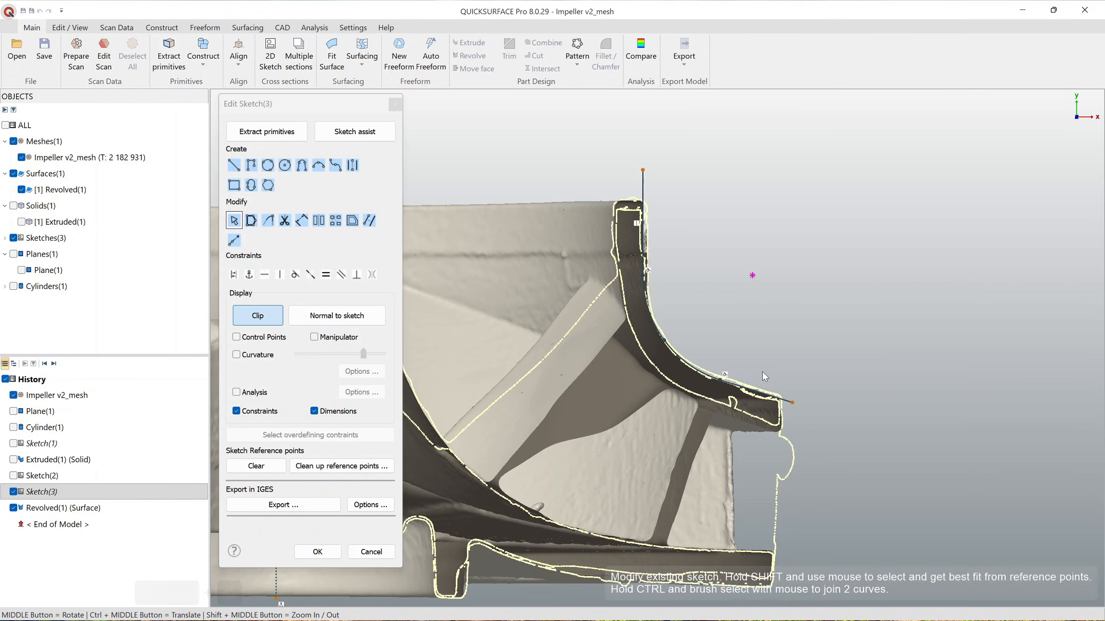
scroll(755, 390, up, 2)
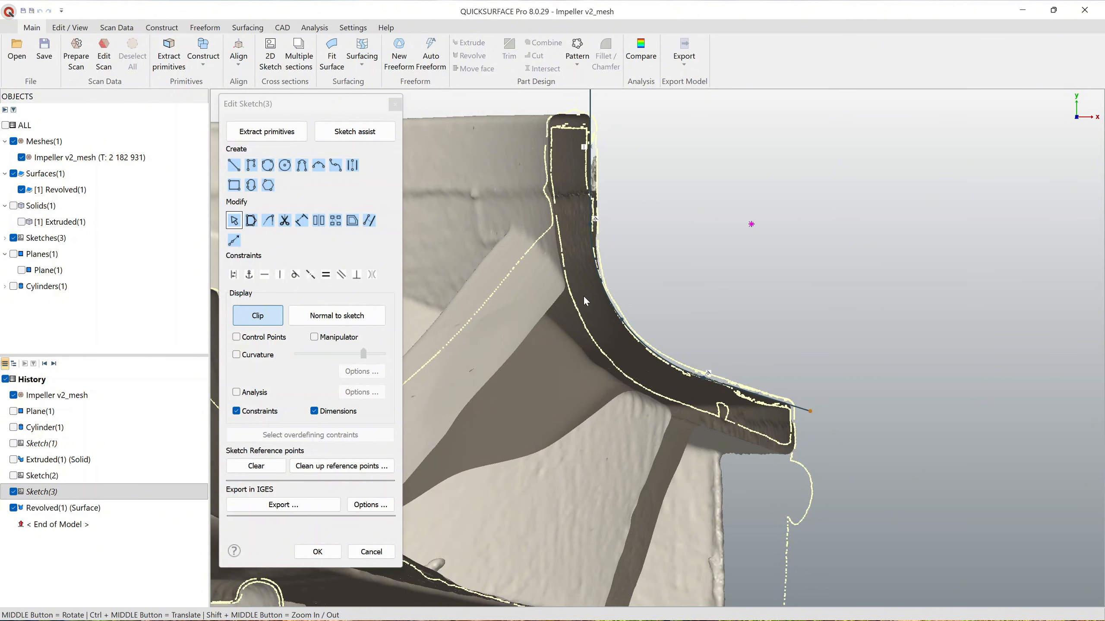
ctrl+middle_drag(585, 298, 617, 330)
Step: Try to offset the whole outer shroud profile inward by 2.9 mm to match the inner section curve
double_click(579, 114)
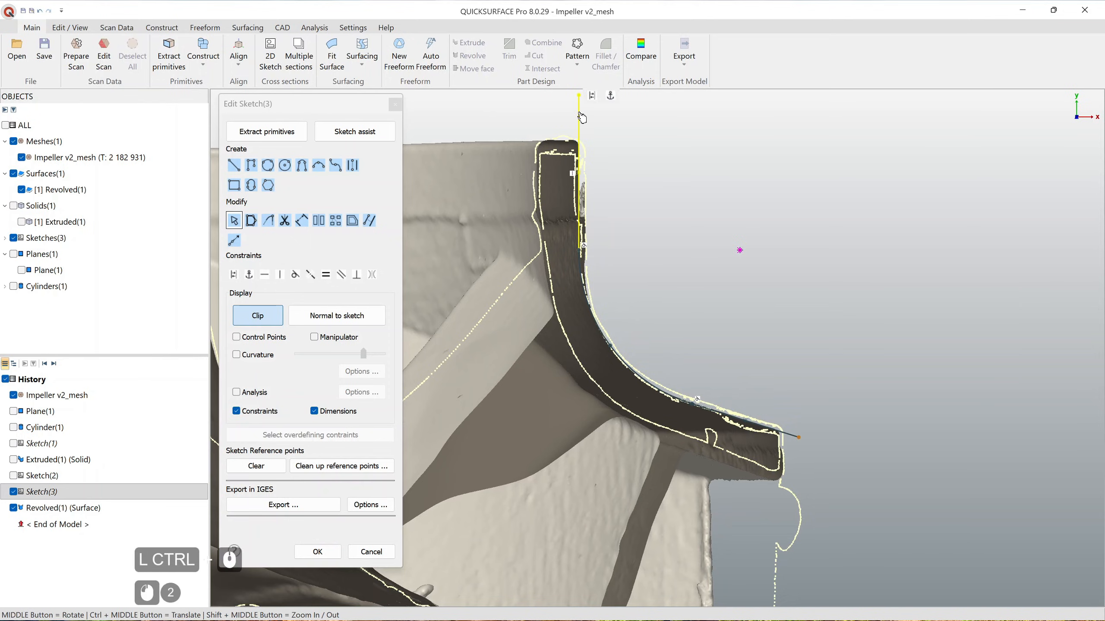
click(351, 220)
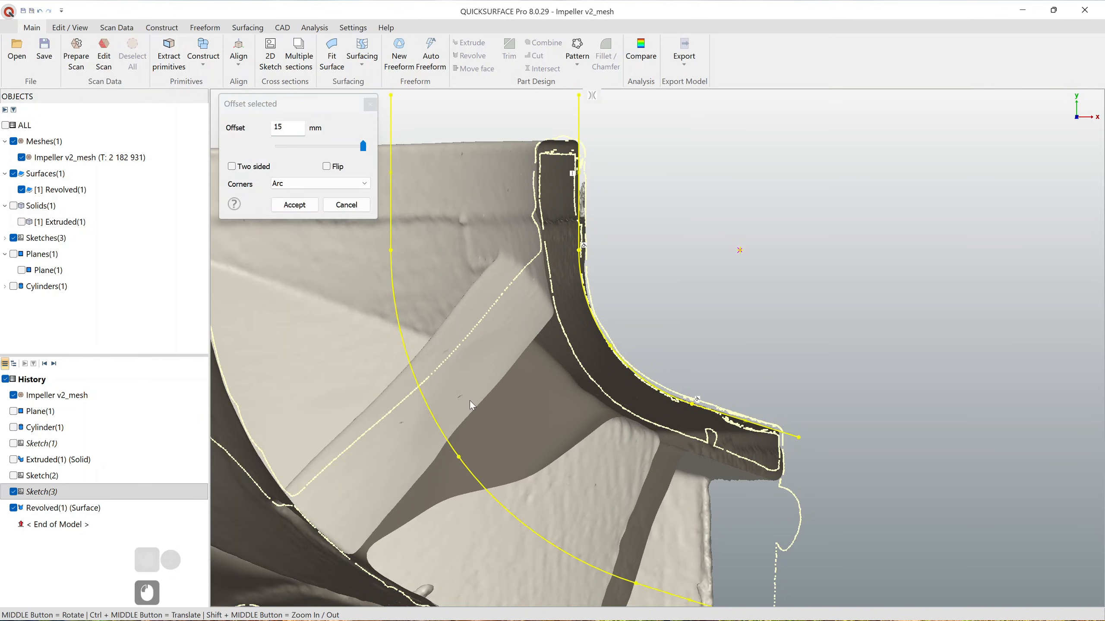
drag(364, 146, 303, 155)
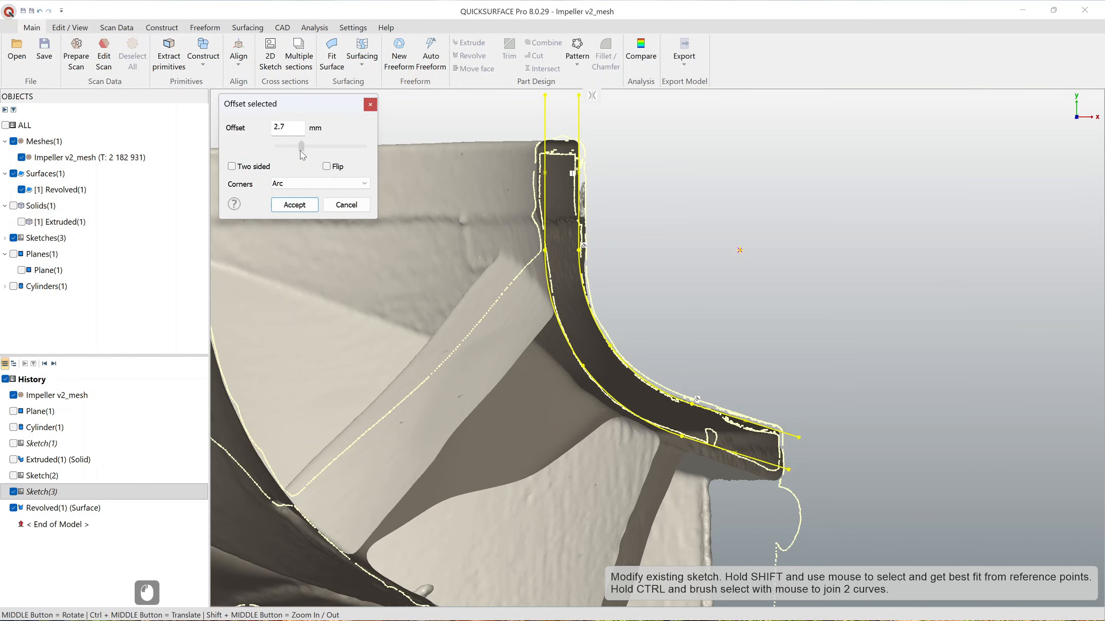
drag(302, 155, 302, 152)
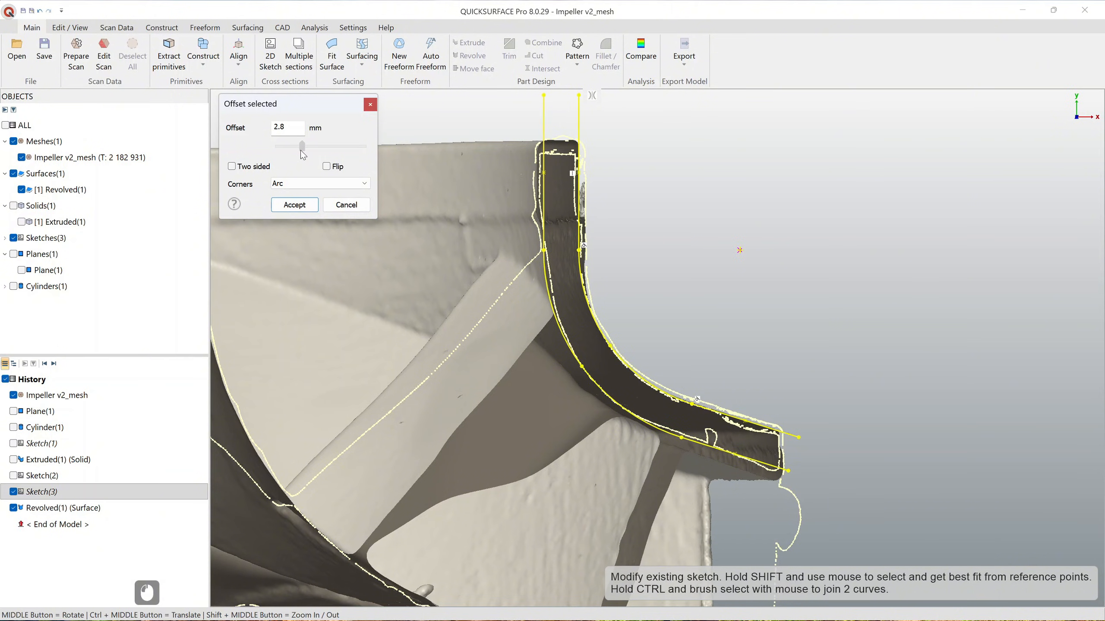
drag(302, 154, 303, 153)
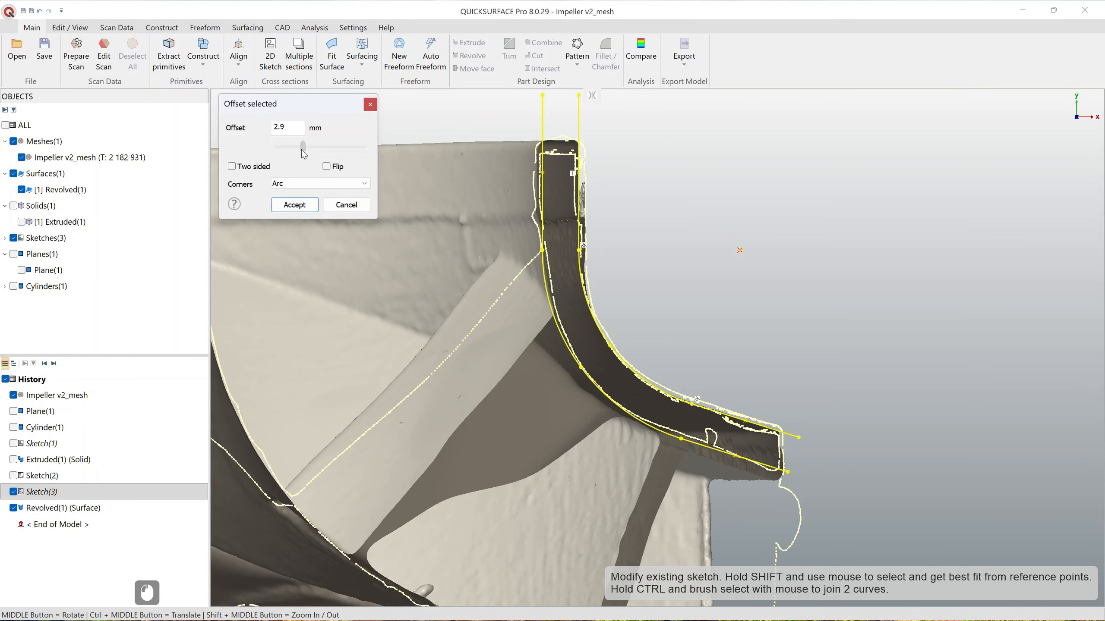
click(335, 203)
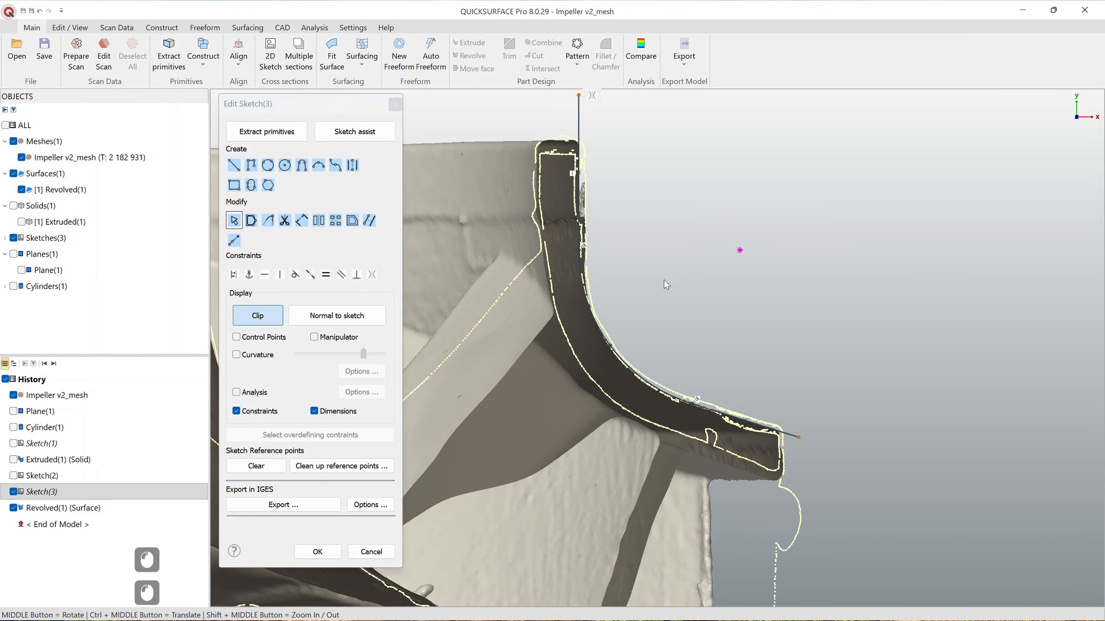
click(233, 165)
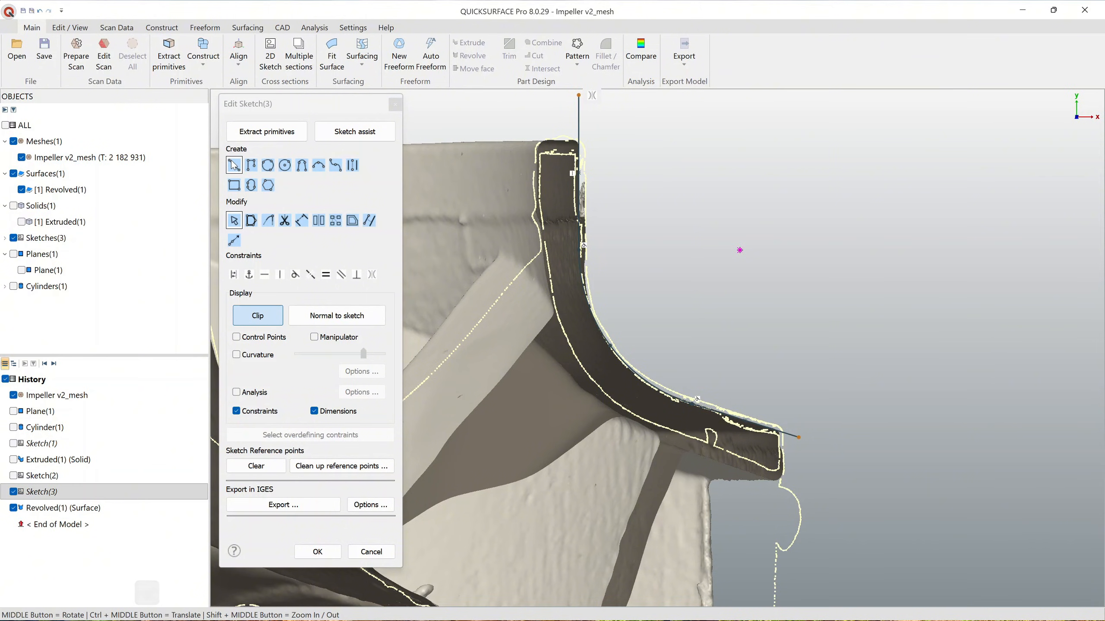
scroll(807, 502, up, 3)
ctrl+middle_drag(822, 477, 858, 422)
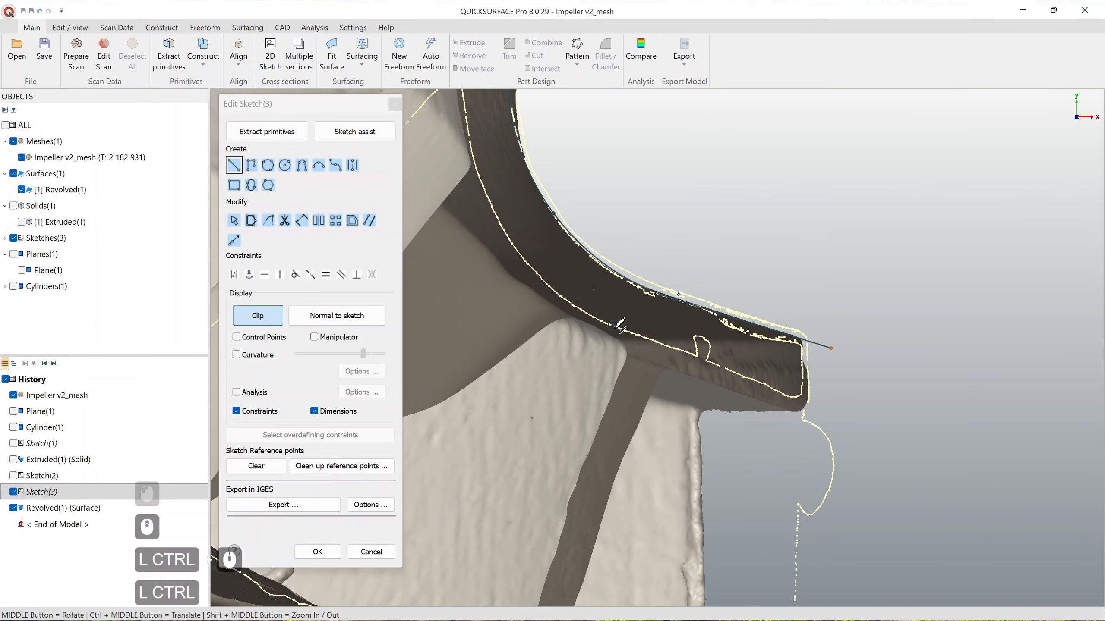
key(Escape)
Step: Fit an arc to the reference points along the curved inner edge of the shroud section
ctrl+middle_drag(560, 277, 602, 345)
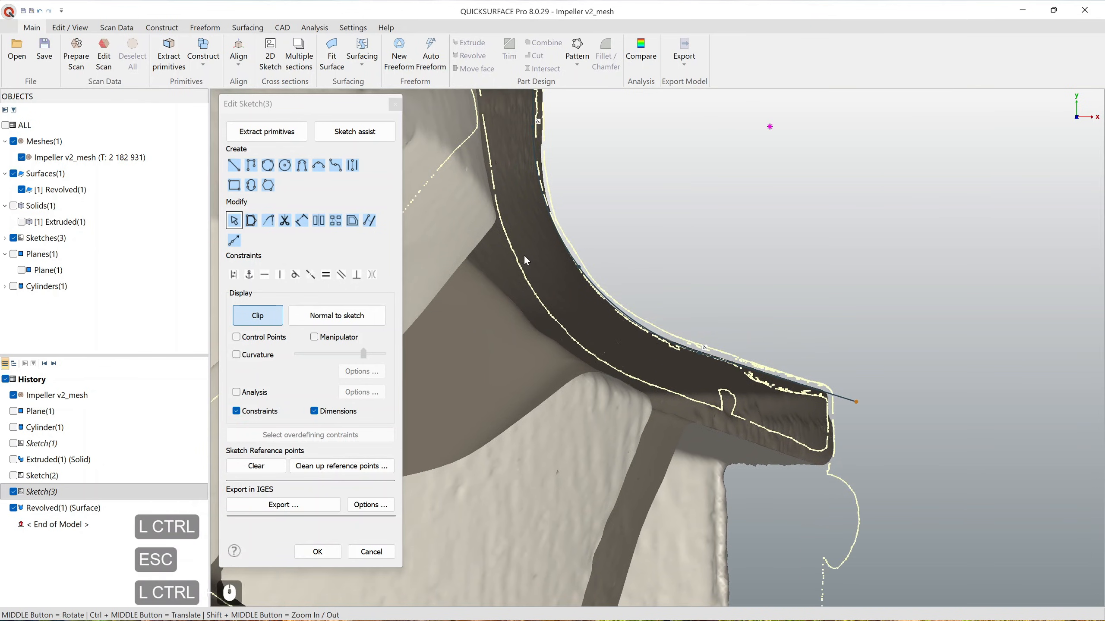
mouse_move(522, 252)
shift+mouse_down()
mouse_move(507, 385)
mouse_move(623, 365)
shift+mouse_up()
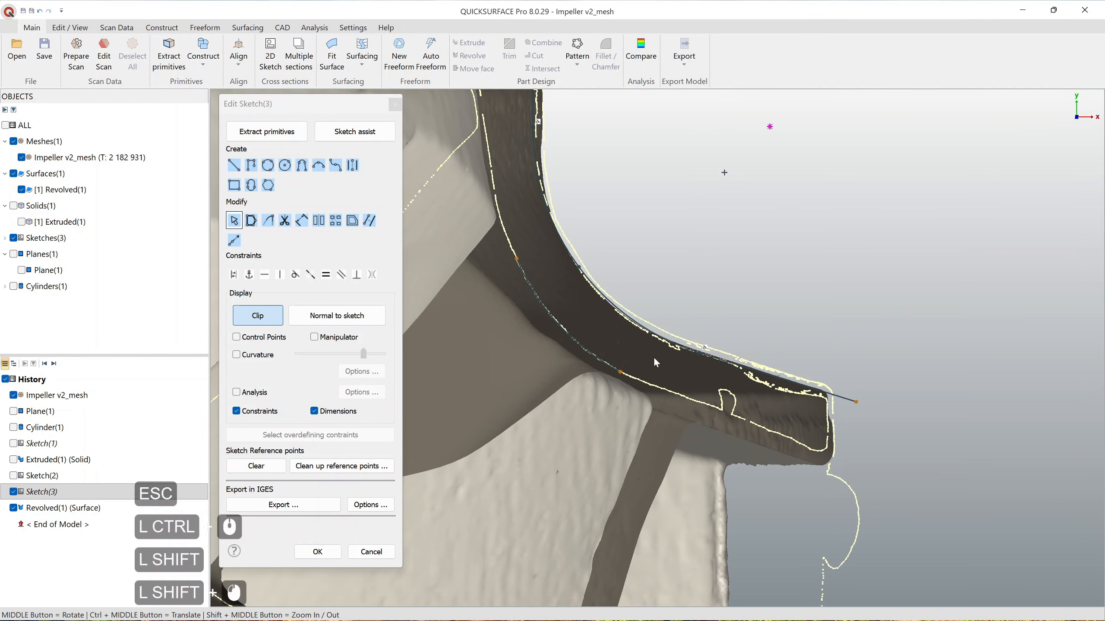
ctrl+middle_drag(570, 332, 498, 339)
Step: Draw a line from the inner arc's lower end along the shroud's inner edge, extending it past the outer rim
click(233, 165)
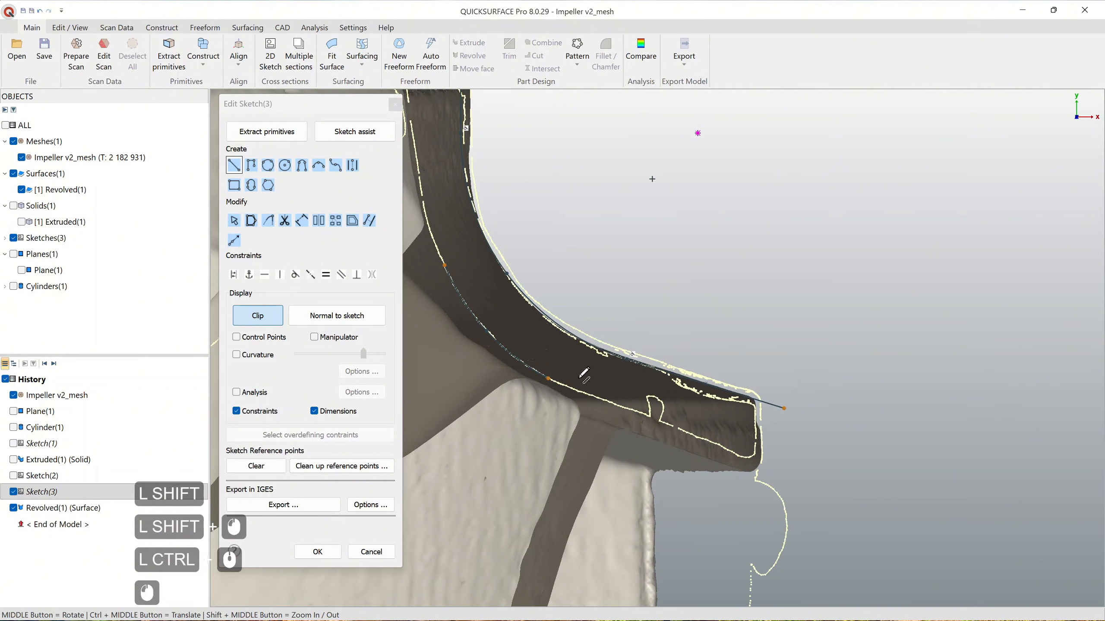
click(548, 379)
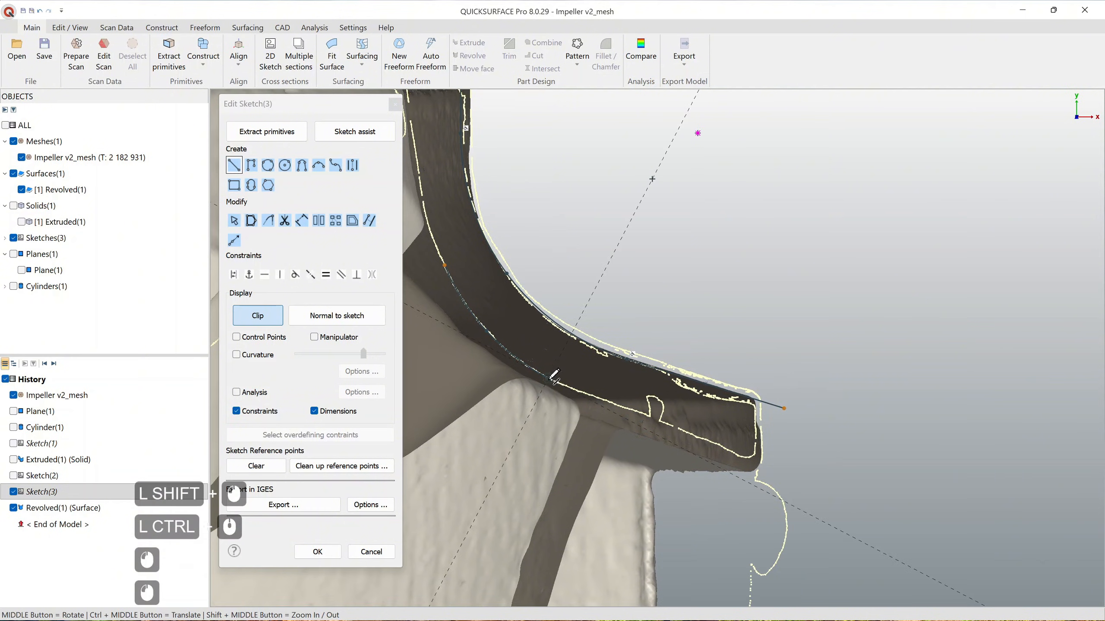
click(852, 536)
key(Escape)
drag(851, 534, 847, 498)
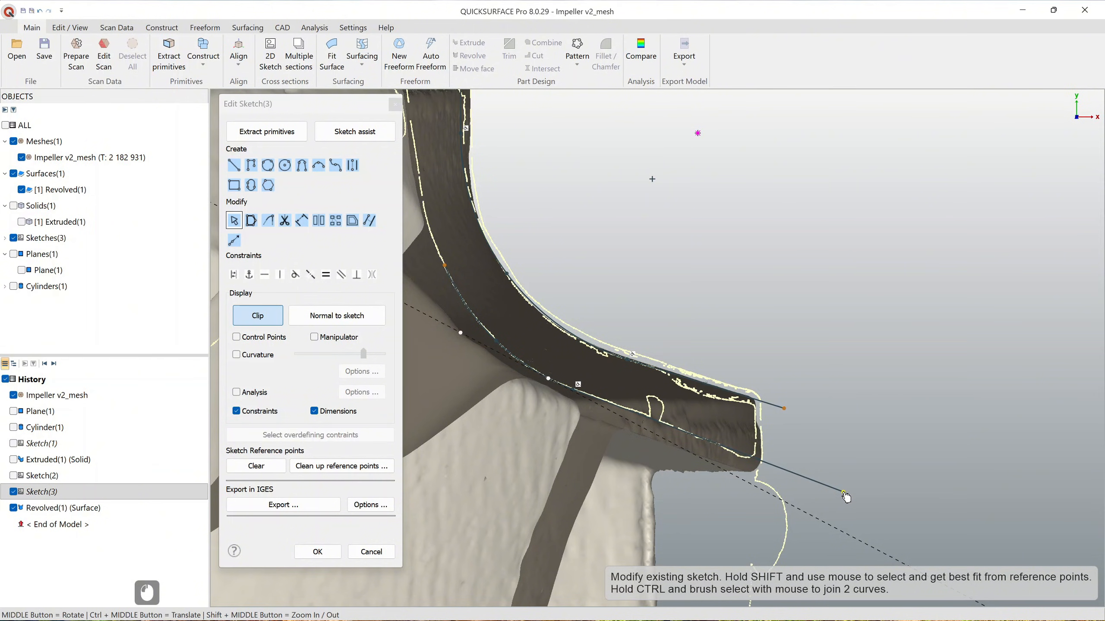
ctrl+drag(843, 497, 783, 470)
click(825, 463)
Step: Try to draw a line from the inner arc's upper end along the inlet ring's inner face to above the ring
ctrl+middle_drag(516, 276, 695, 513)
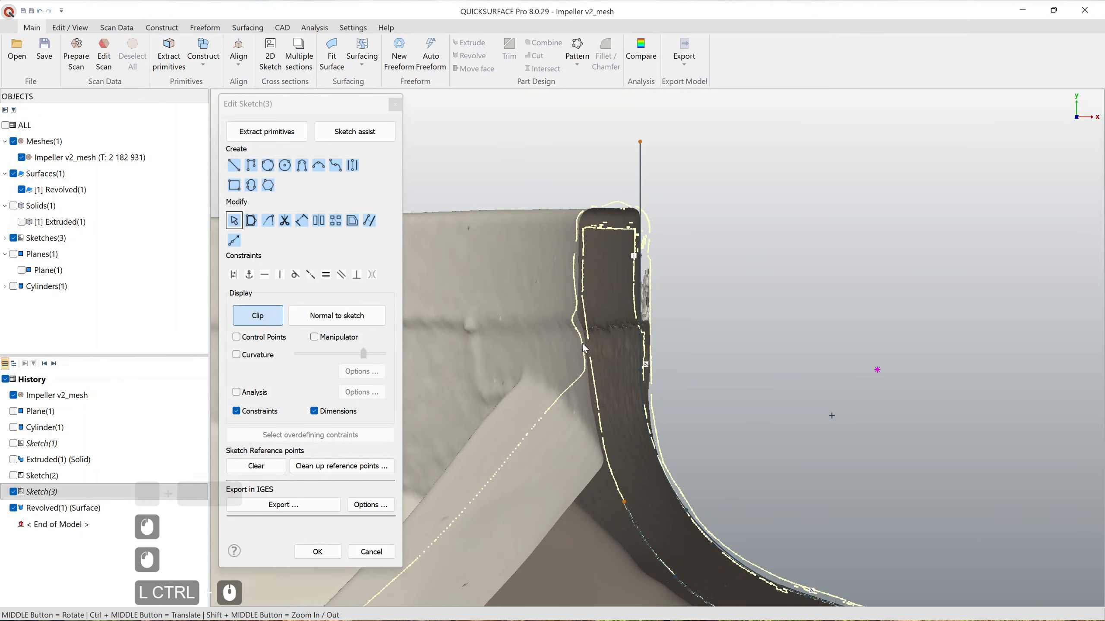
click(235, 167)
click(629, 496)
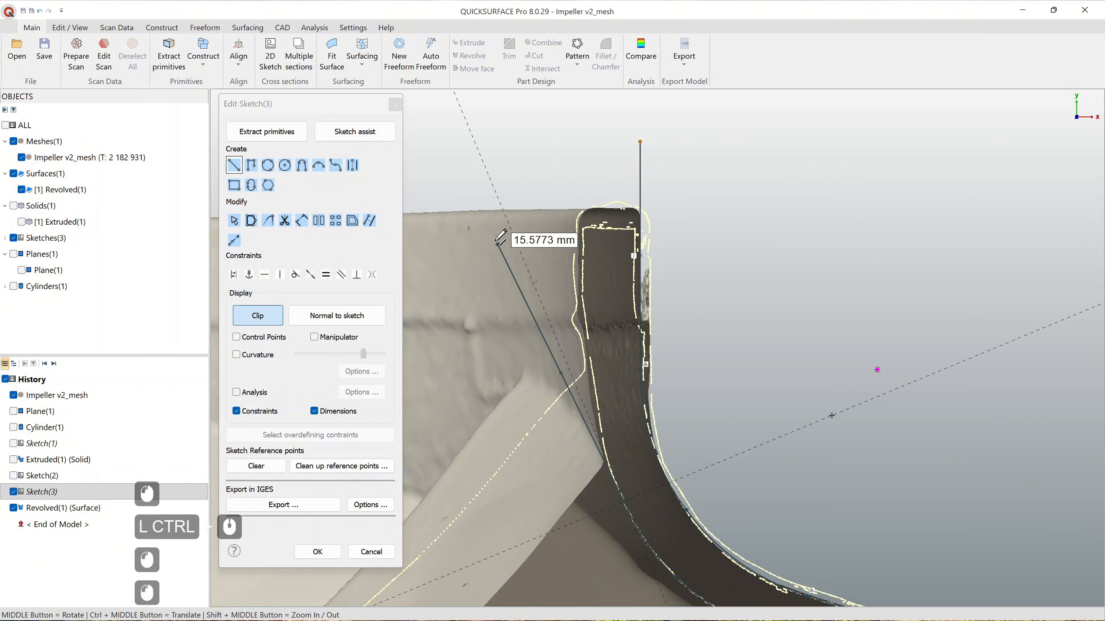
click(518, 248)
key(Escape)
mouse_move(519, 249)
mouse_down()
mouse_move(556, 193)
mouse_move(593, 181)
mouse_move(563, 197)
mouse_up()
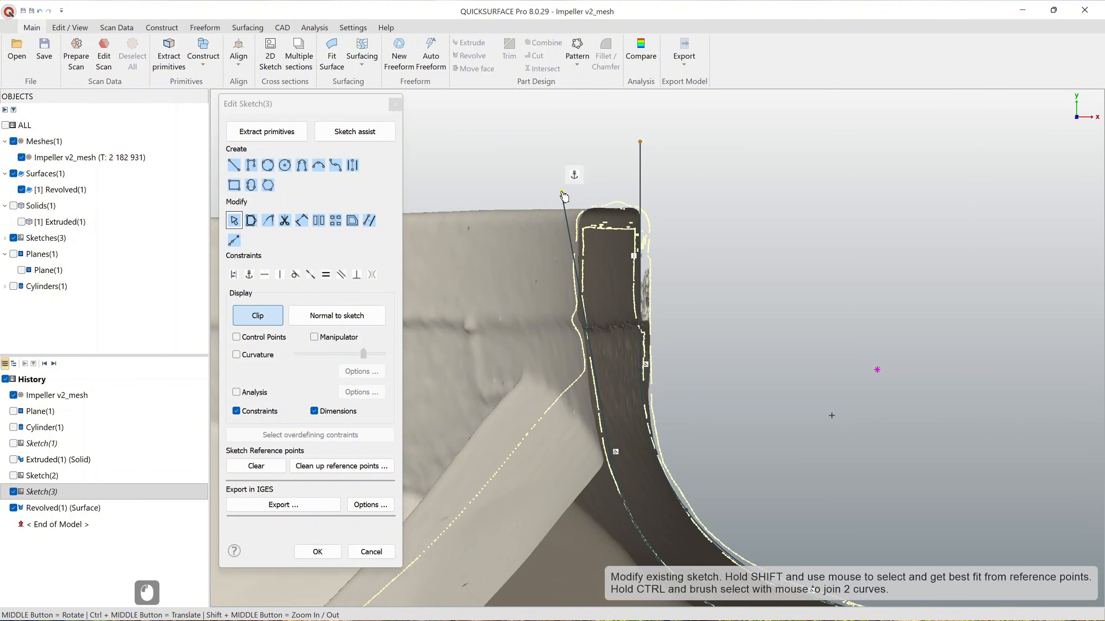
key(ctrl+z)
key(ctrl+z)
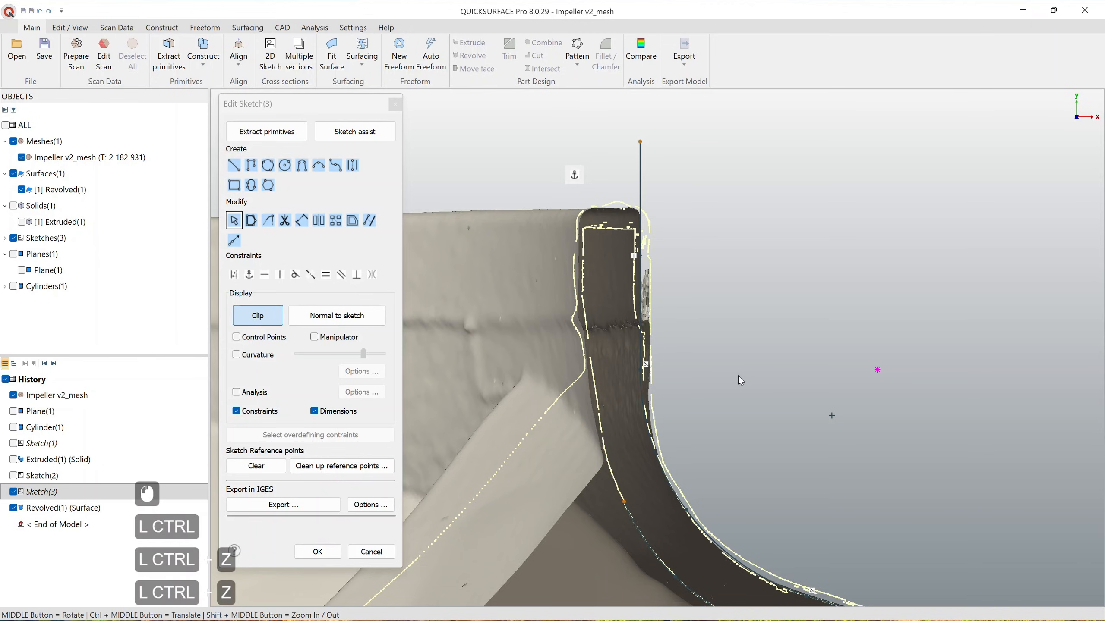
Step: Draw a line along the straight reference points on the shroud's inner edge, just below the inlet ring
ctrl+middle_drag(688, 400, 687, 339)
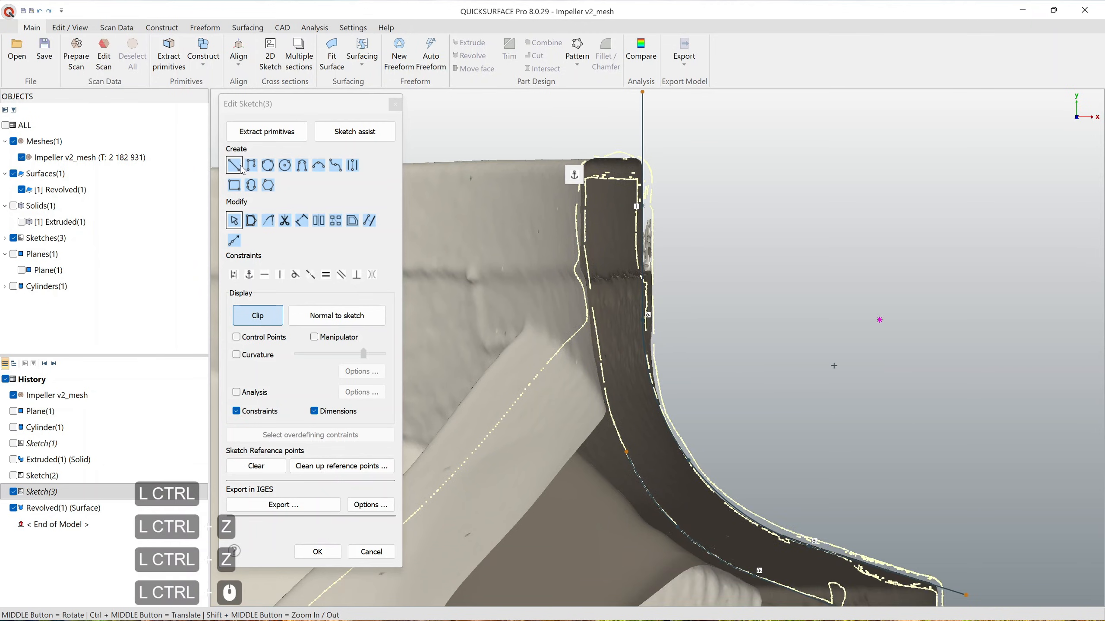
scroll(628, 358, up, 2)
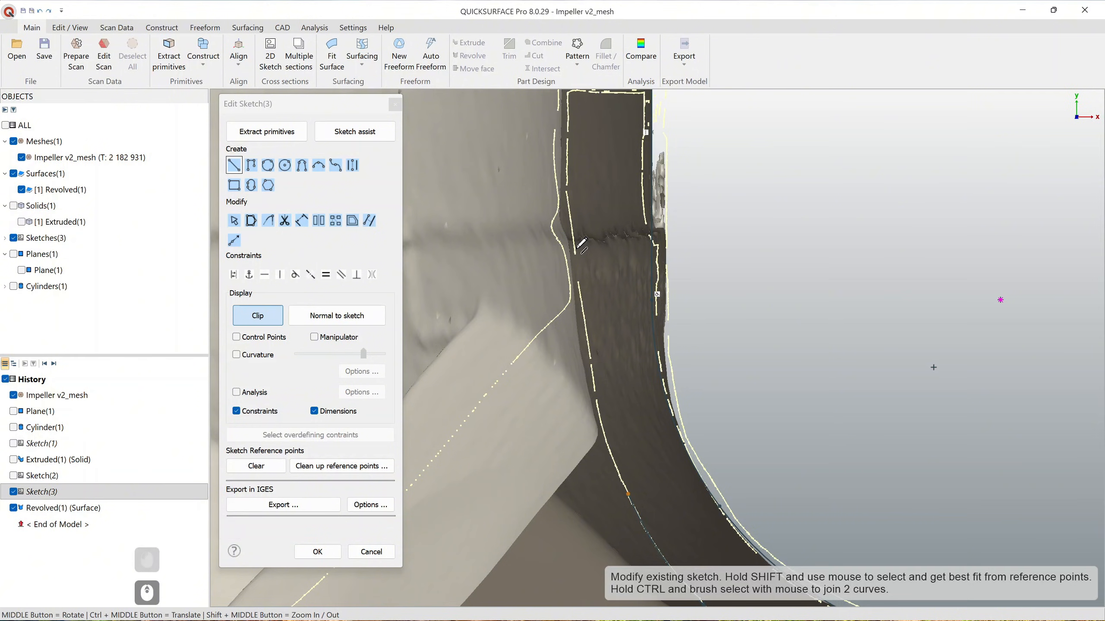
ctrl+click(574, 248)
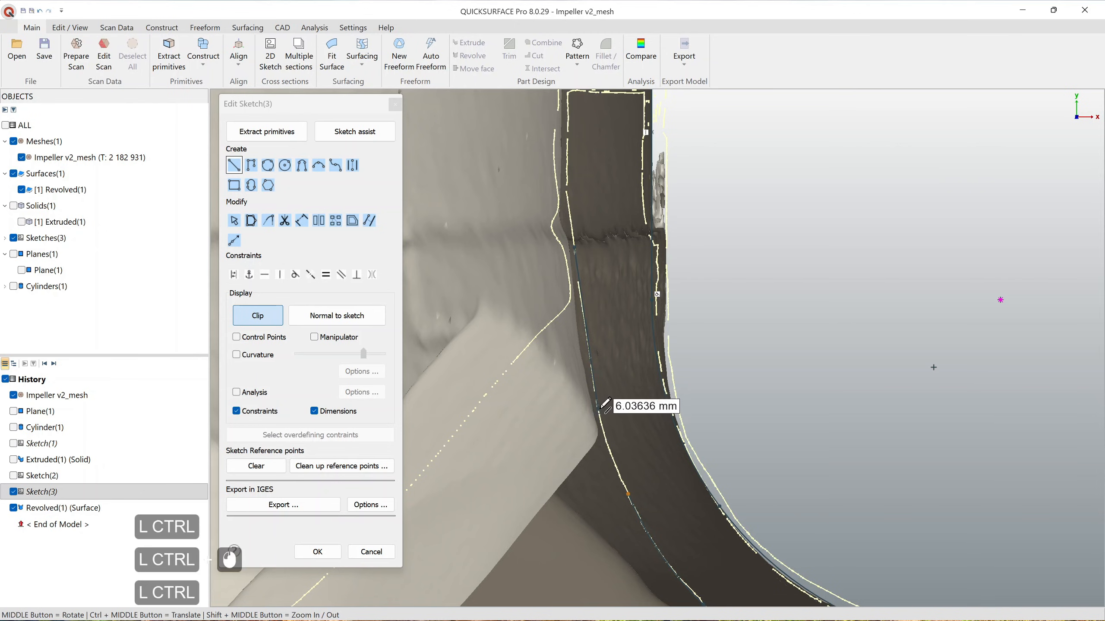
ctrl+click(596, 391)
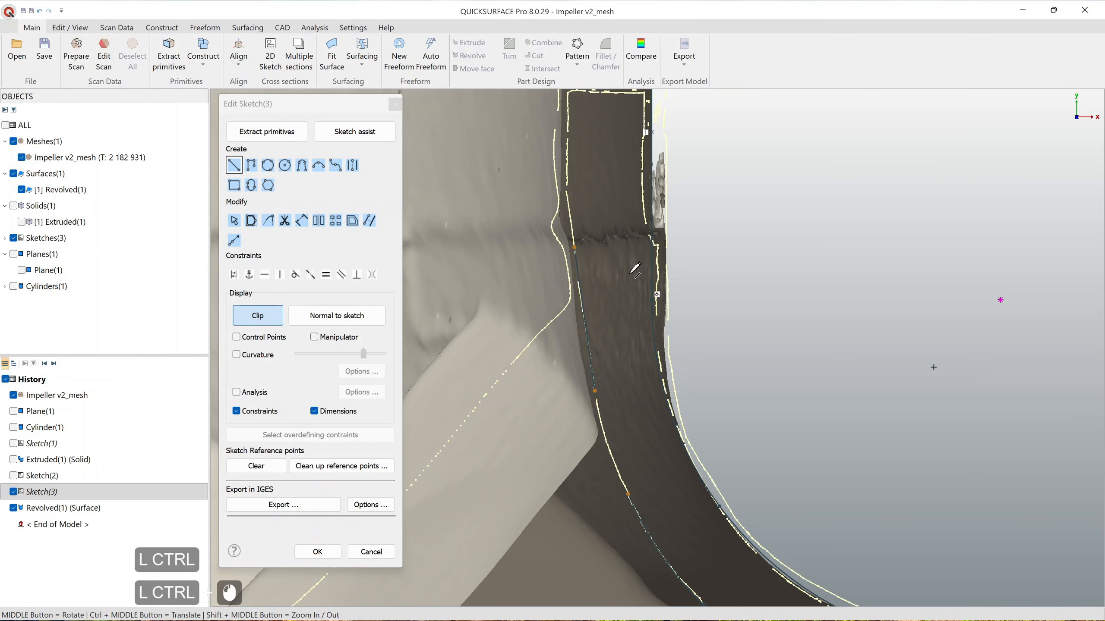
key(Escape)
Step: Connect the slanted line's lower end to the inner arc's upper end with a tangent arc of about 18.15 mm radius
ctrl+middle_drag(709, 399, 680, 325)
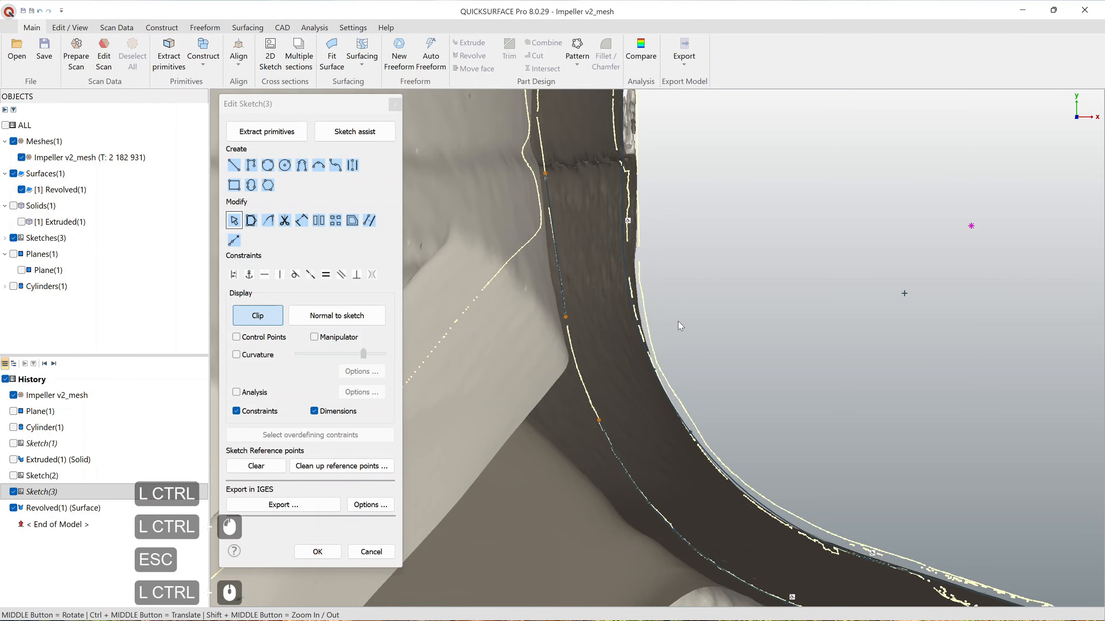
click(301, 165)
click(600, 419)
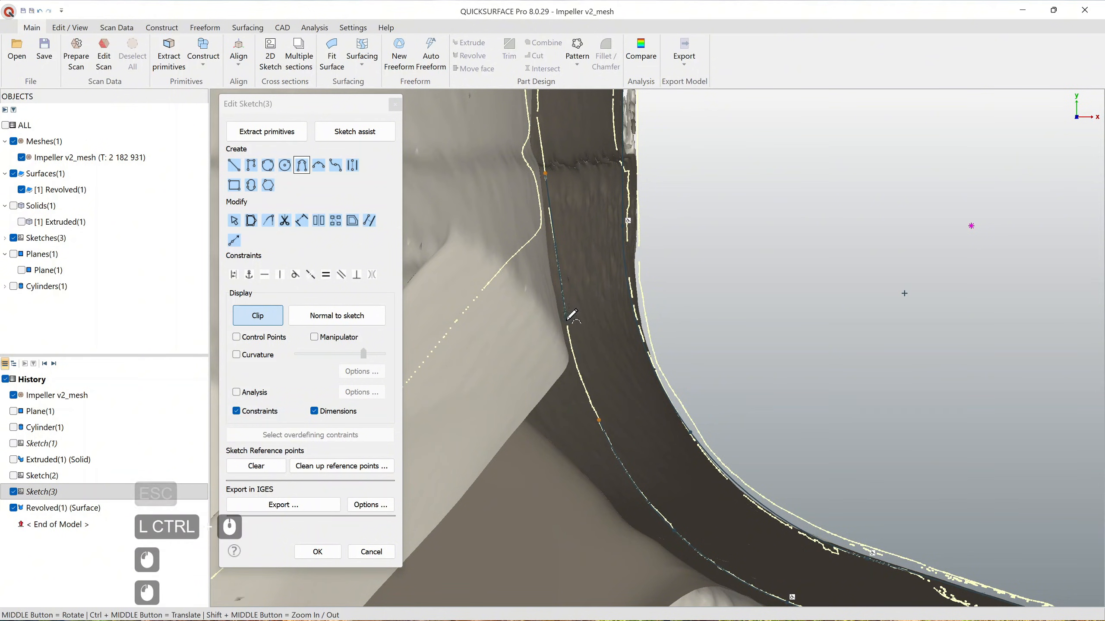
click(599, 419)
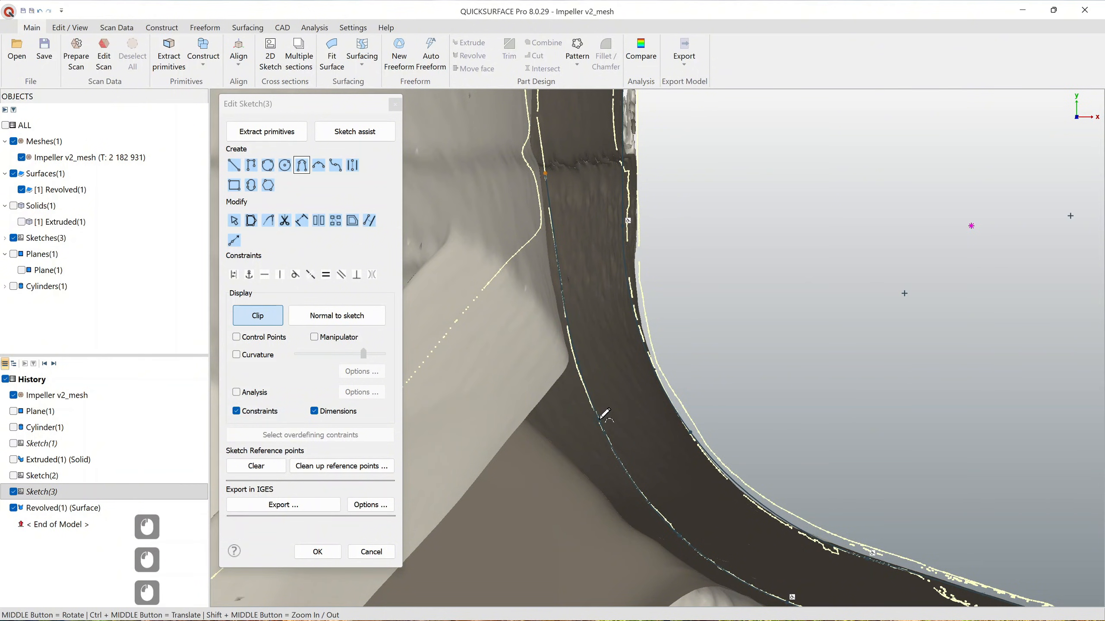
click(591, 376)
click(658, 376)
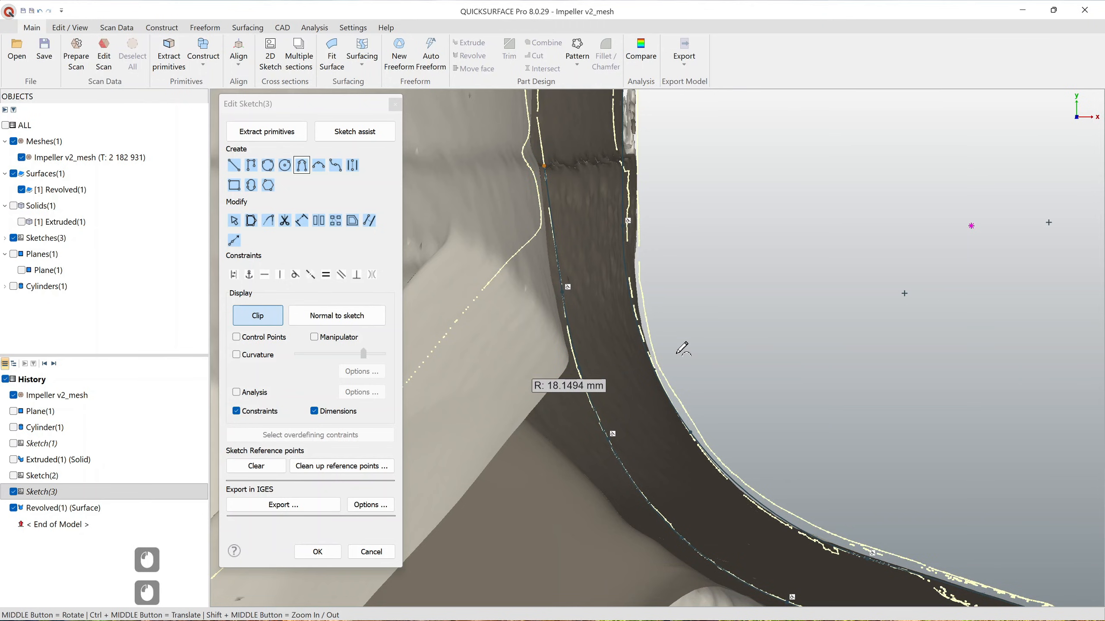
Step: Fit a line to the reference points along the inlet ring's inner face and constrain it vertical
ctrl+middle_drag(595, 244, 643, 335)
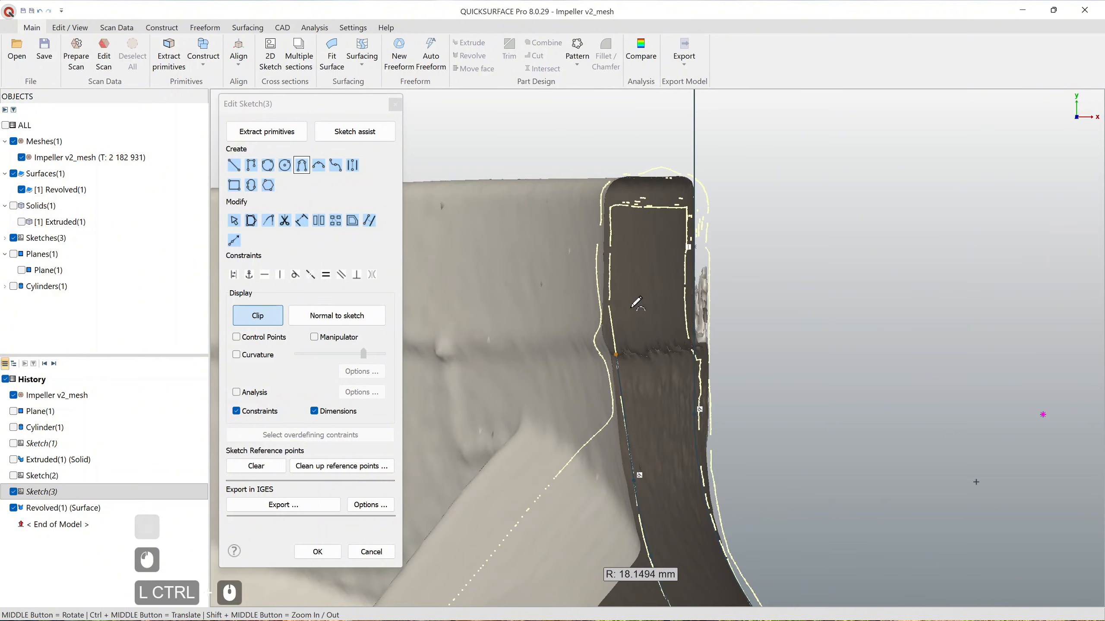
key(Escape)
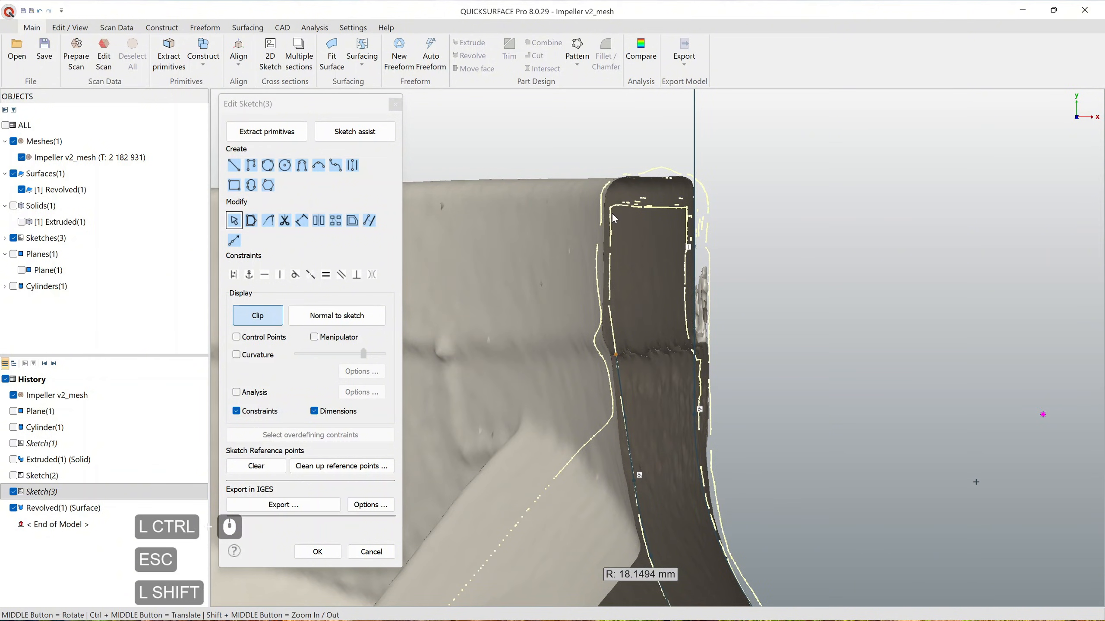
mouse_move(607, 213)
shift+mouse_down()
mouse_move(640, 287)
mouse_move(603, 294)
shift+mouse_up()
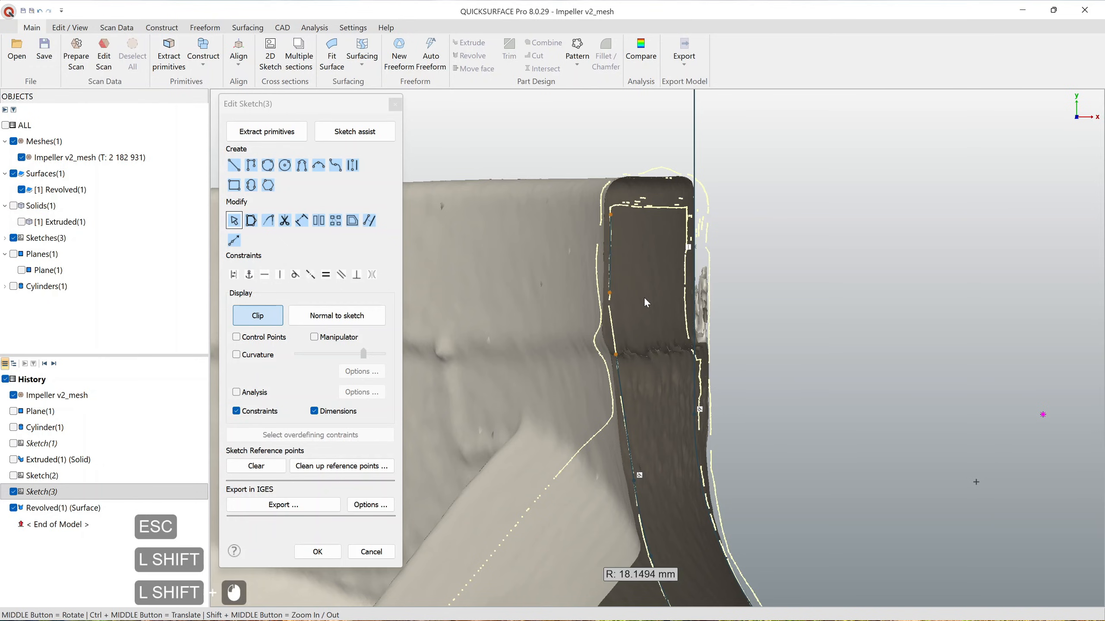
click(612, 237)
click(638, 216)
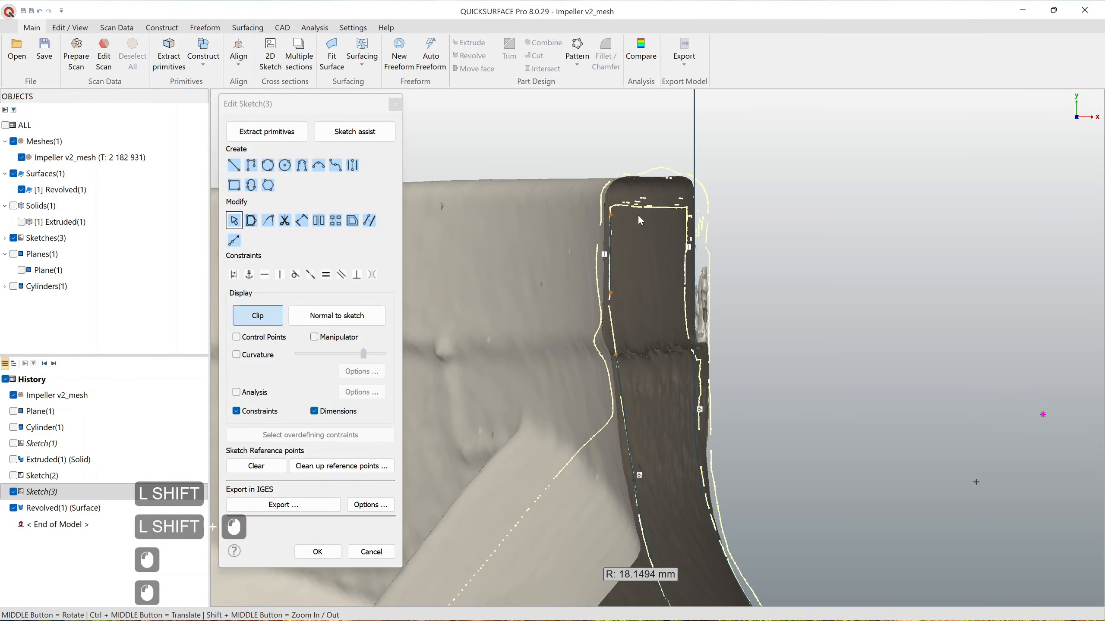
Step: Adjust the vertical line onto the ring's inner reference points and join it to the slanted line below
drag(611, 232, 607, 228)
scroll(611, 234, up, 5)
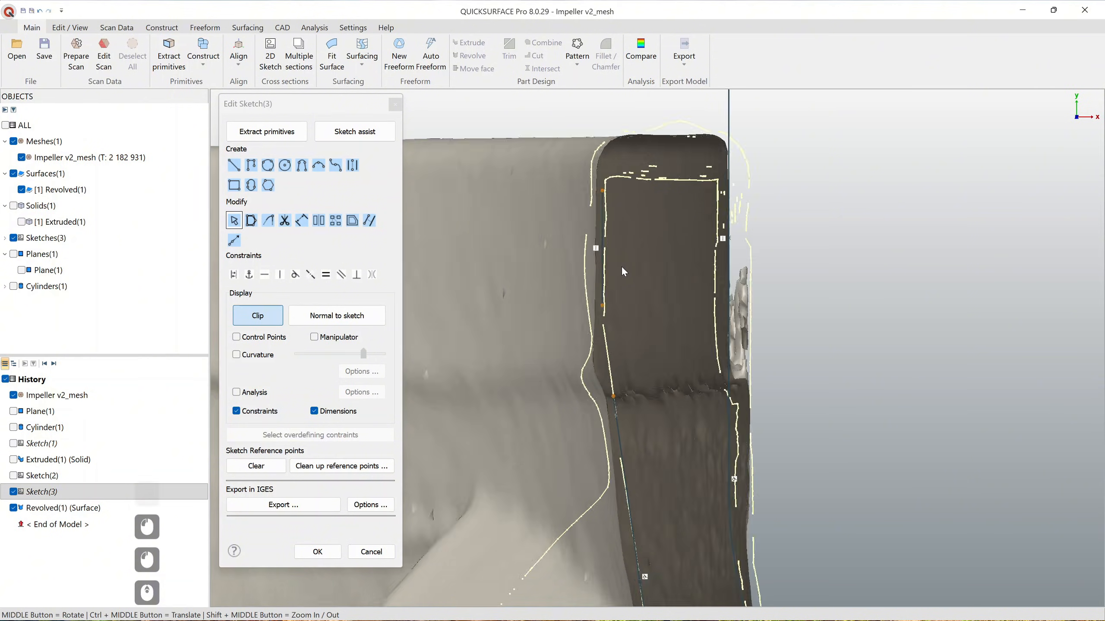
drag(597, 217, 600, 218)
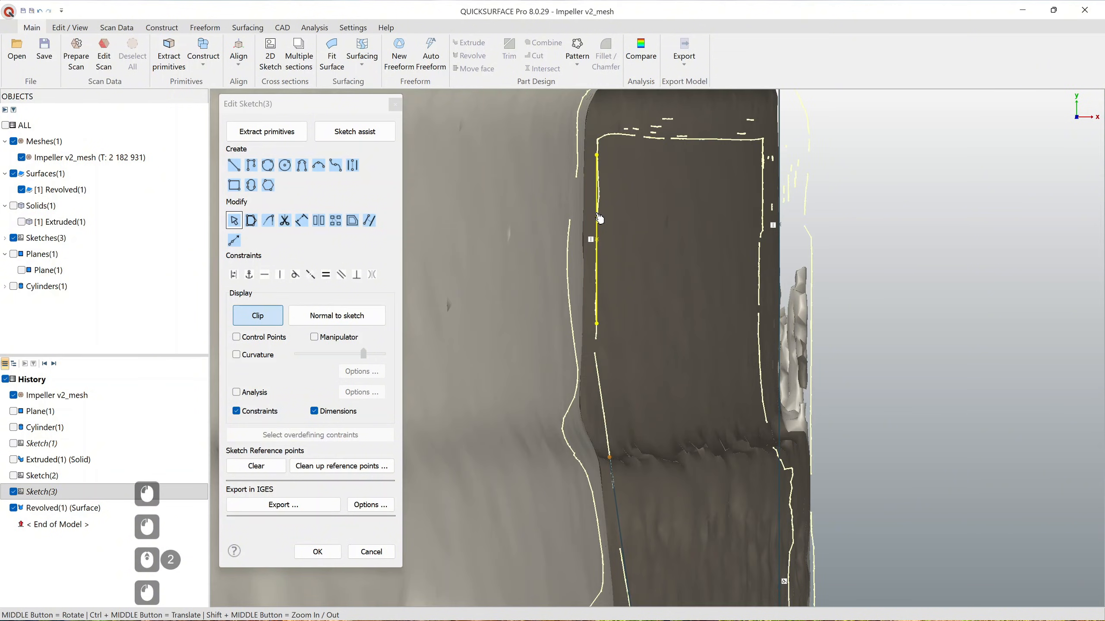
click(597, 214)
scroll(637, 344, down, 1)
ctrl+drag(637, 320, 653, 437)
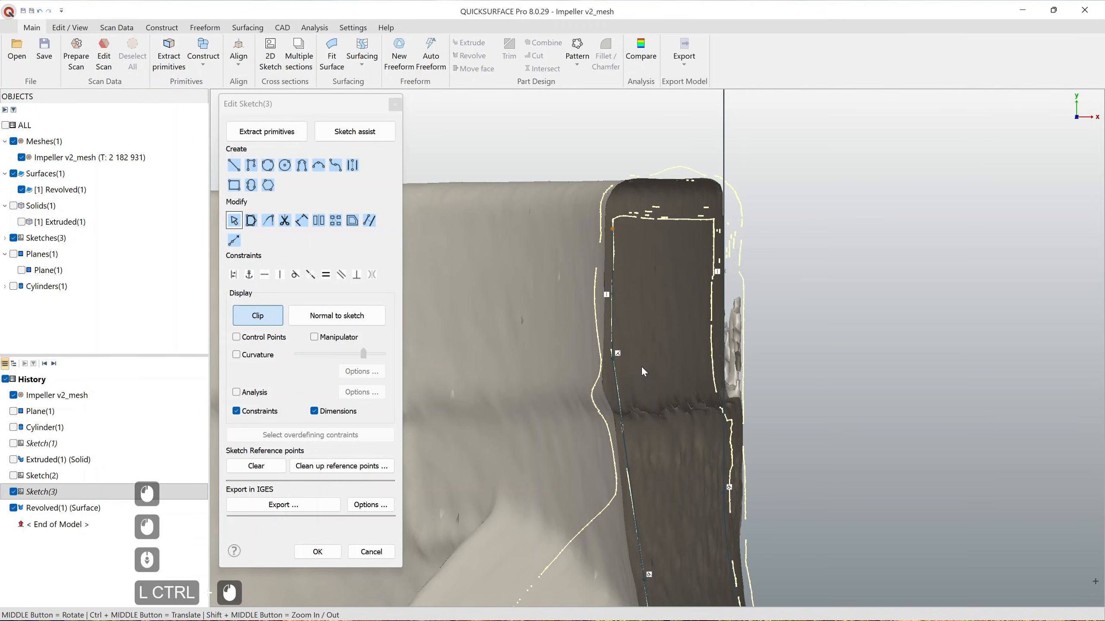
Step: Extend the upper end of the ring's inner vertical line to above the inlet ring
scroll(641, 326, down, 3)
ctrl+middle_drag(654, 290, 607, 325)
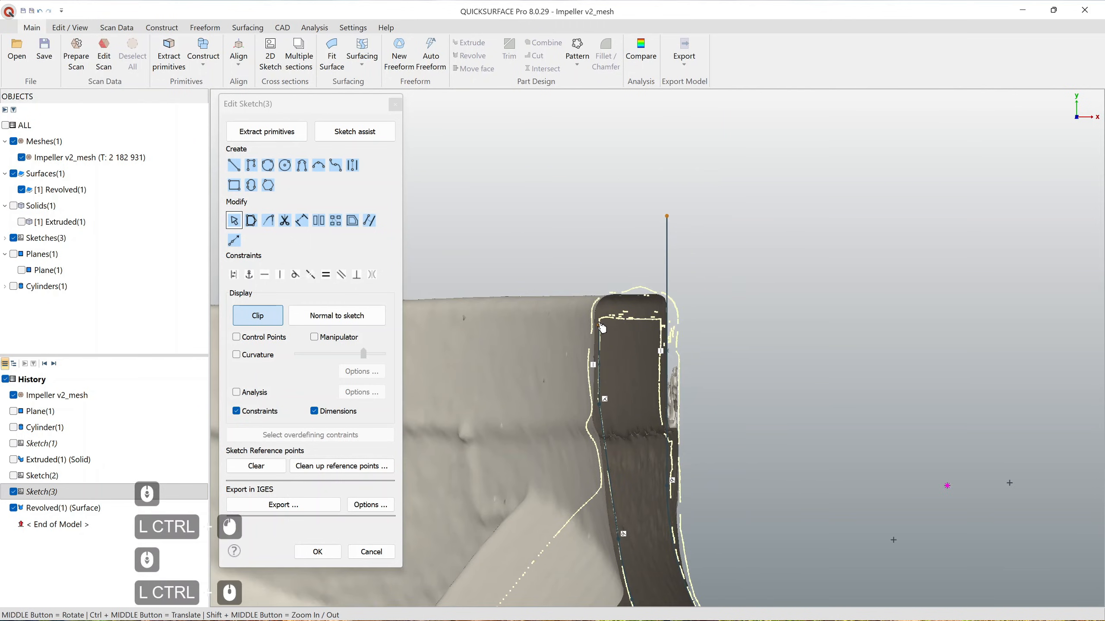
drag(602, 328, 599, 253)
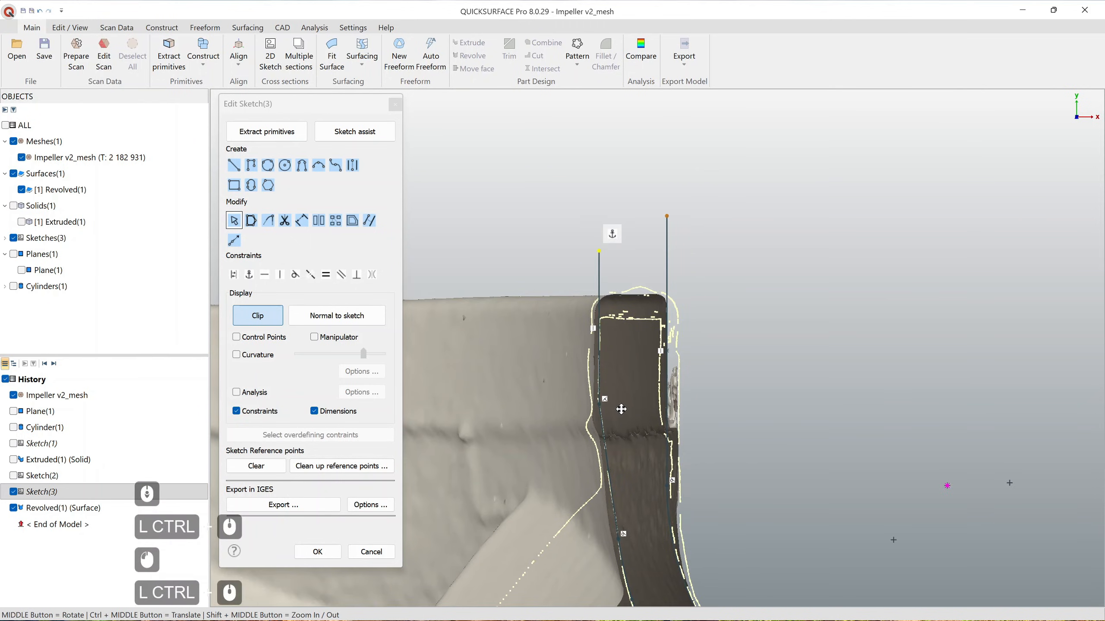
Step: Move the corner between the vertical and slanted inner lines down toward the base of the inlet ring
ctrl+middle_drag(621, 409, 618, 347)
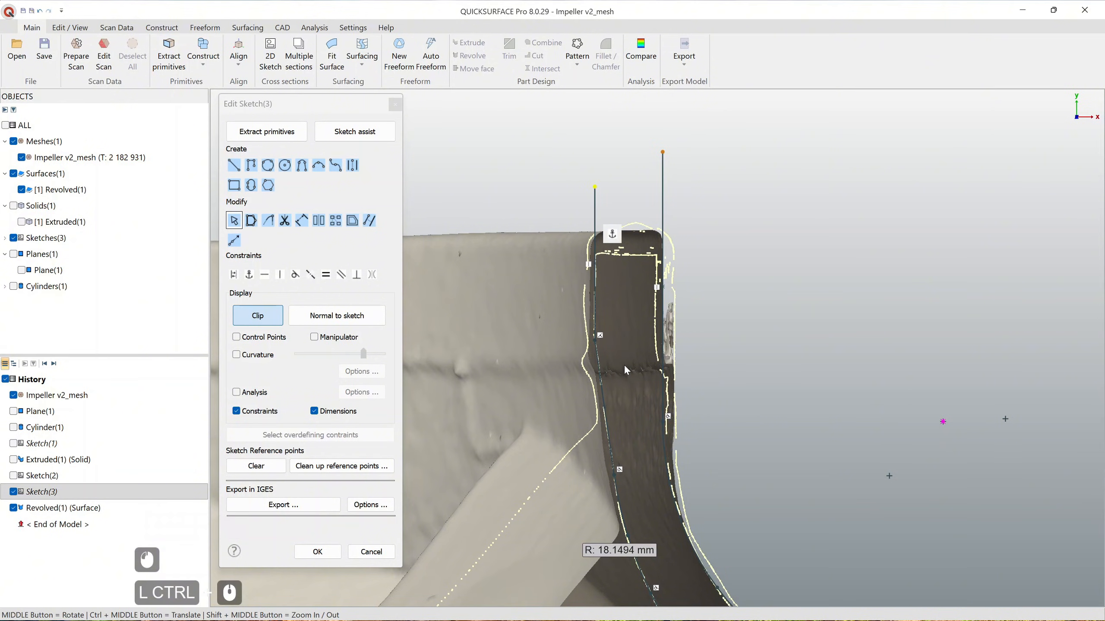
scroll(600, 356, up, 2)
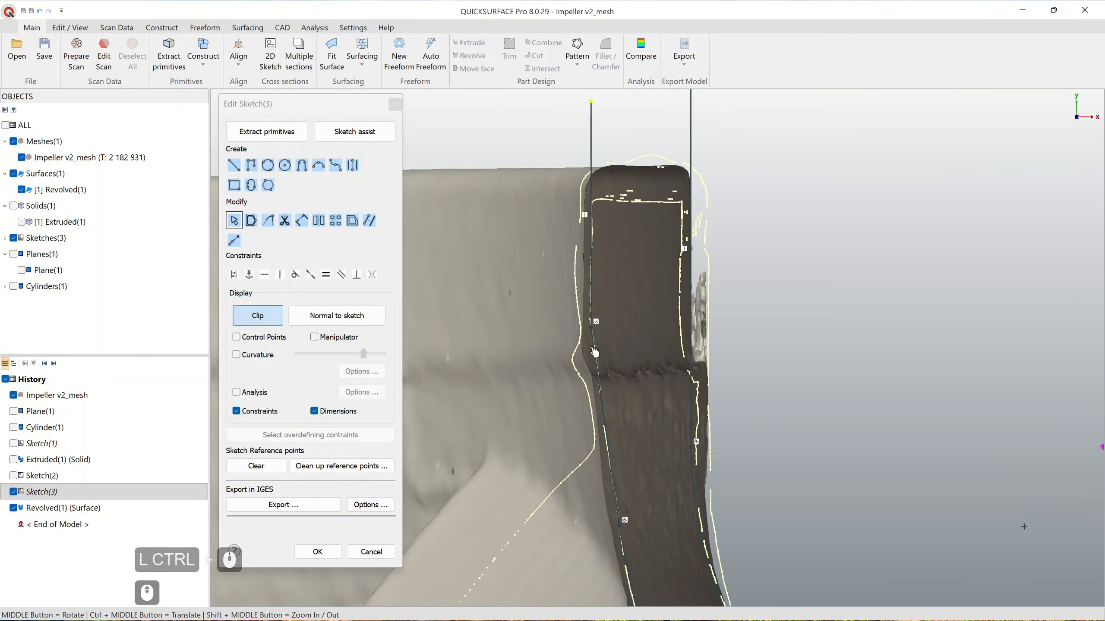
drag(595, 352, 595, 347)
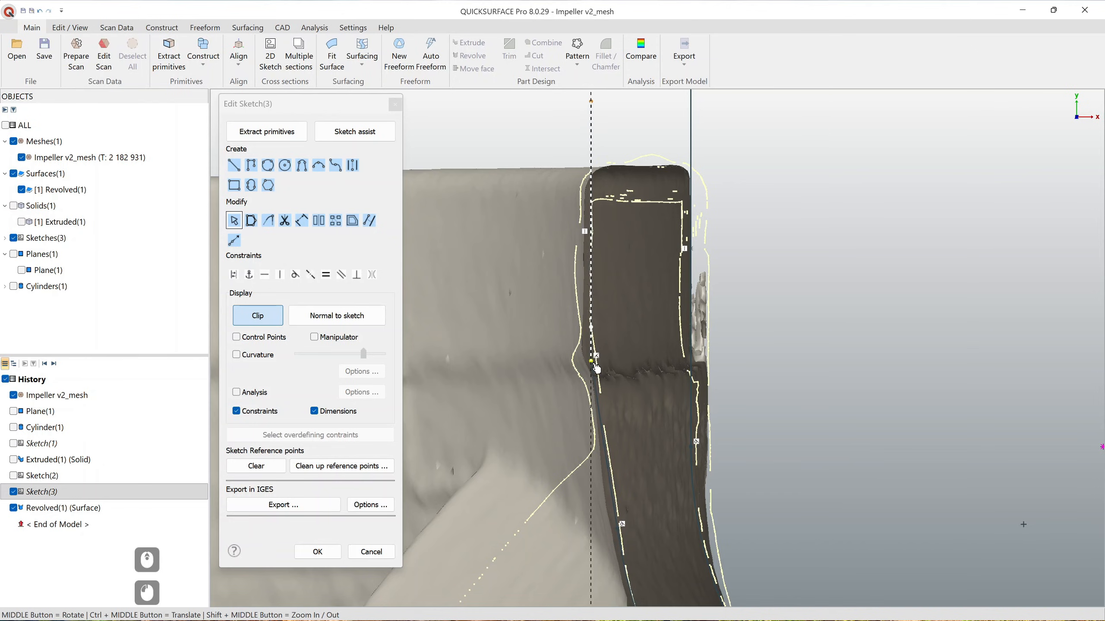
drag(595, 367, 597, 376)
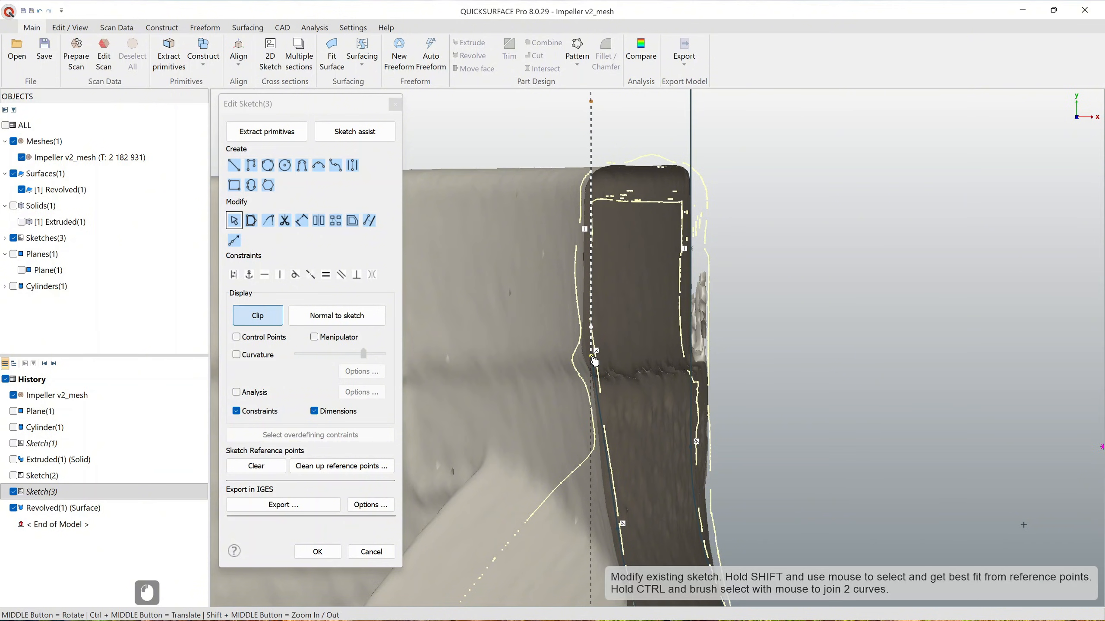
Step: Examine how closely the inner profile's vertical and slanted lines follow the mesh and reference points around the inlet ring
scroll(732, 382, down, 2)
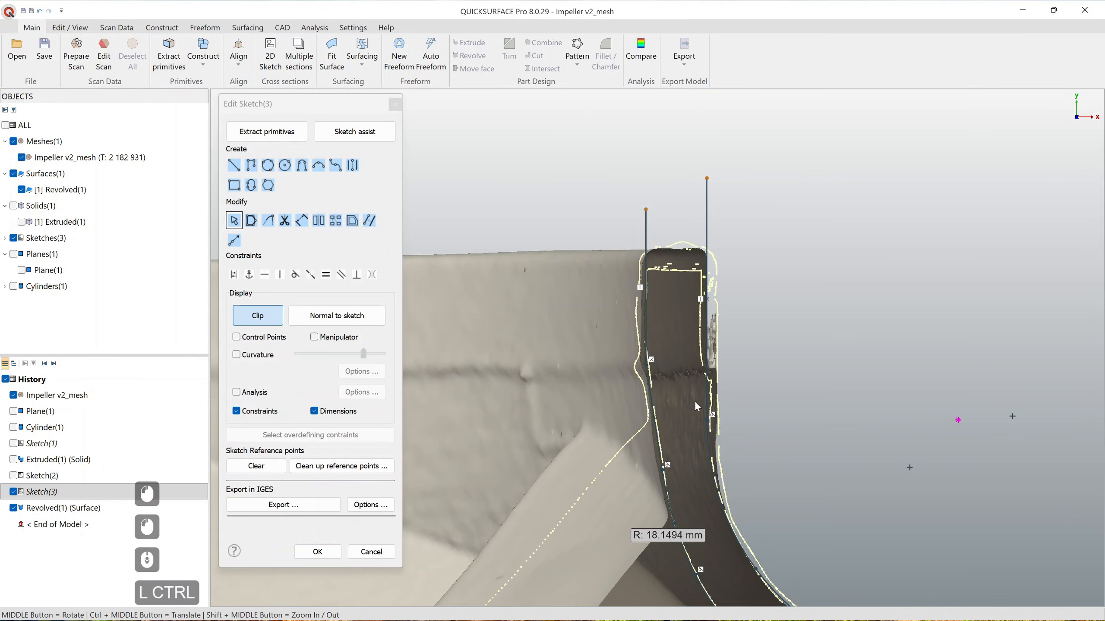
ctrl+middle_drag(693, 402, 648, 319)
scroll(628, 303, up, 1)
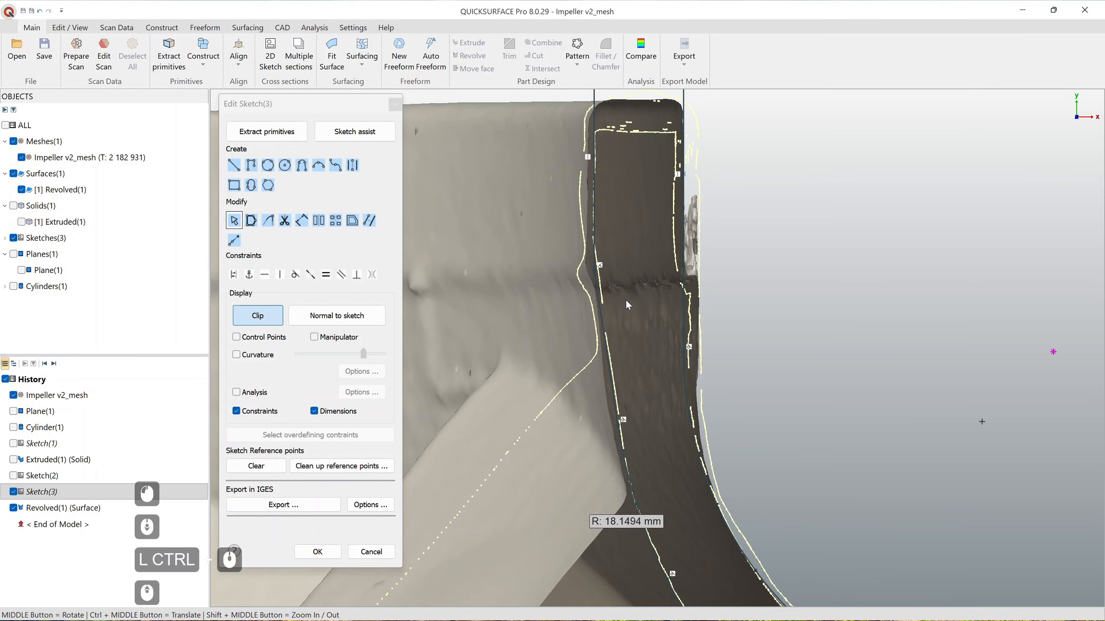
scroll(606, 266, up, 1)
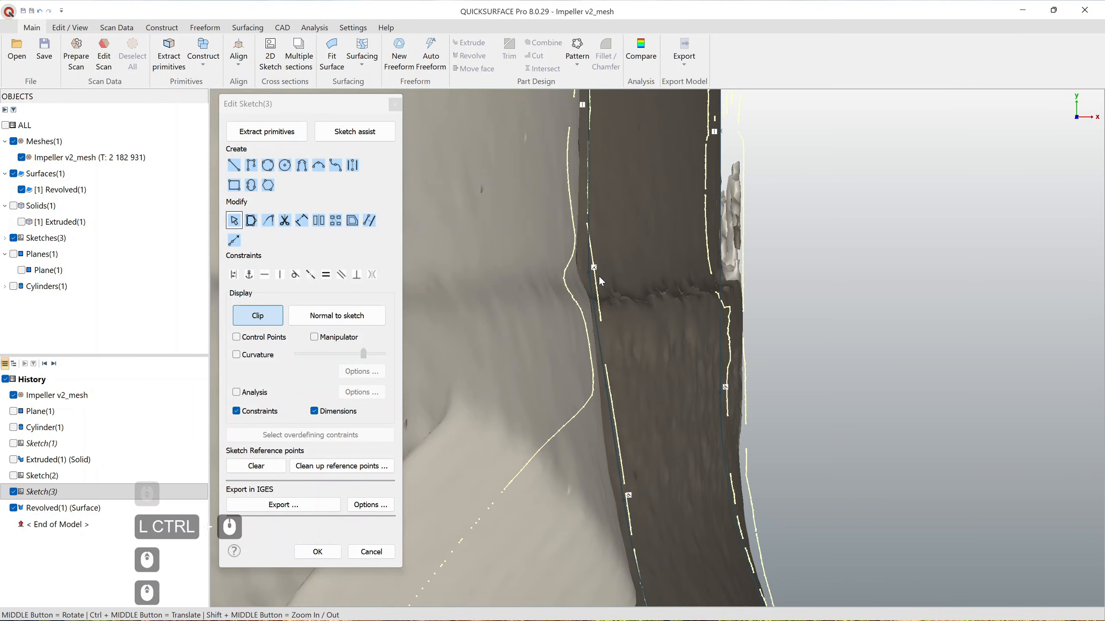
click(596, 305)
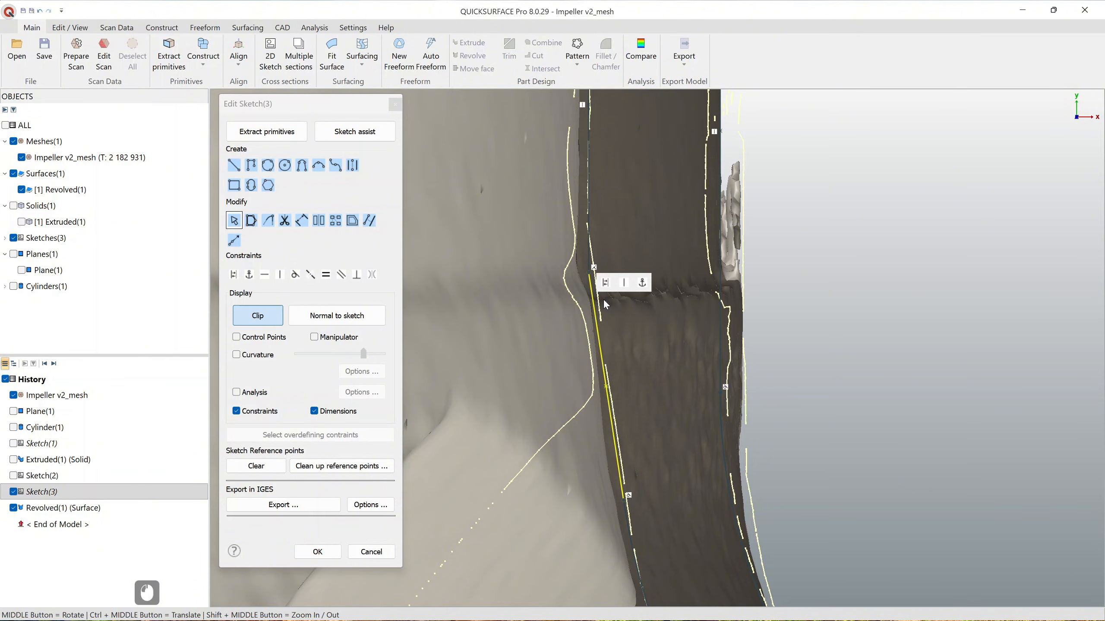
click(863, 316)
scroll(588, 281, up, 1)
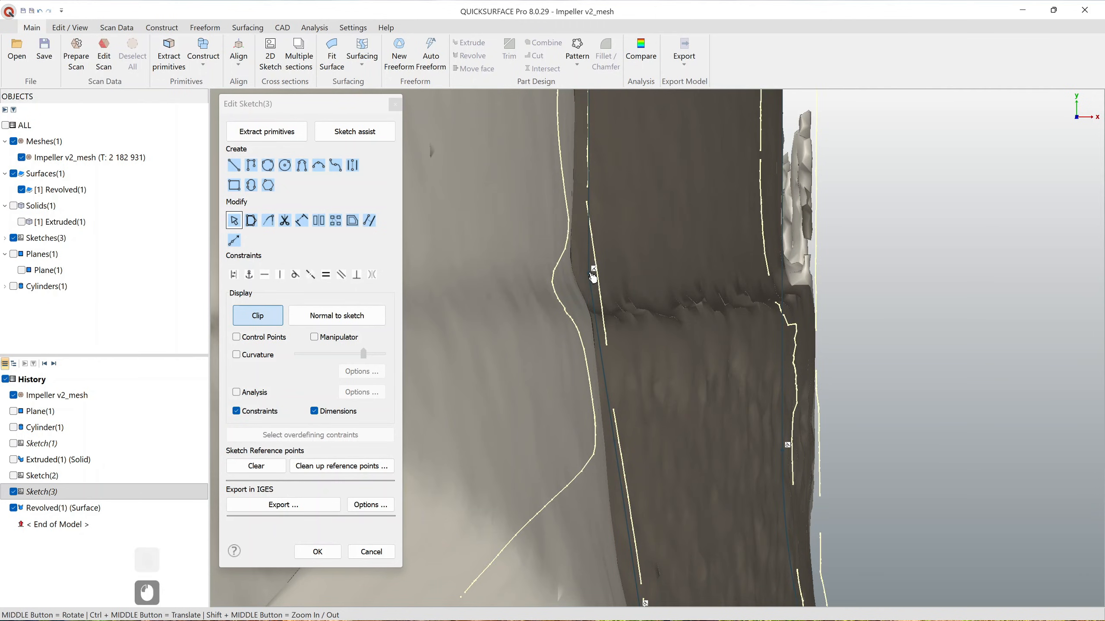
scroll(593, 261, down, 3)
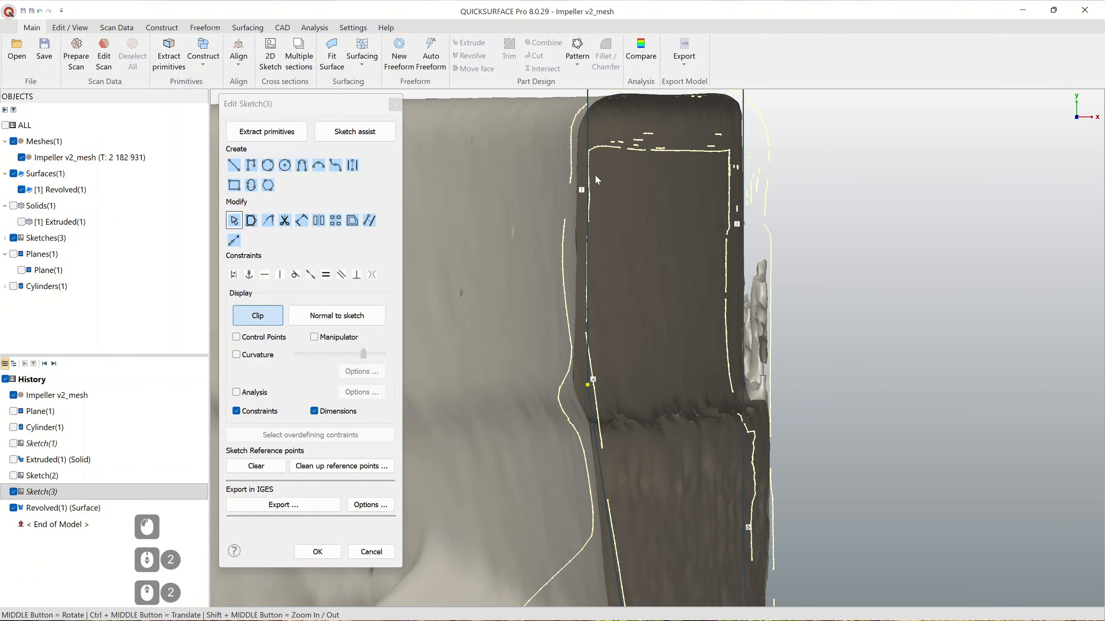
ctrl+middle_drag(606, 175, 600, 184)
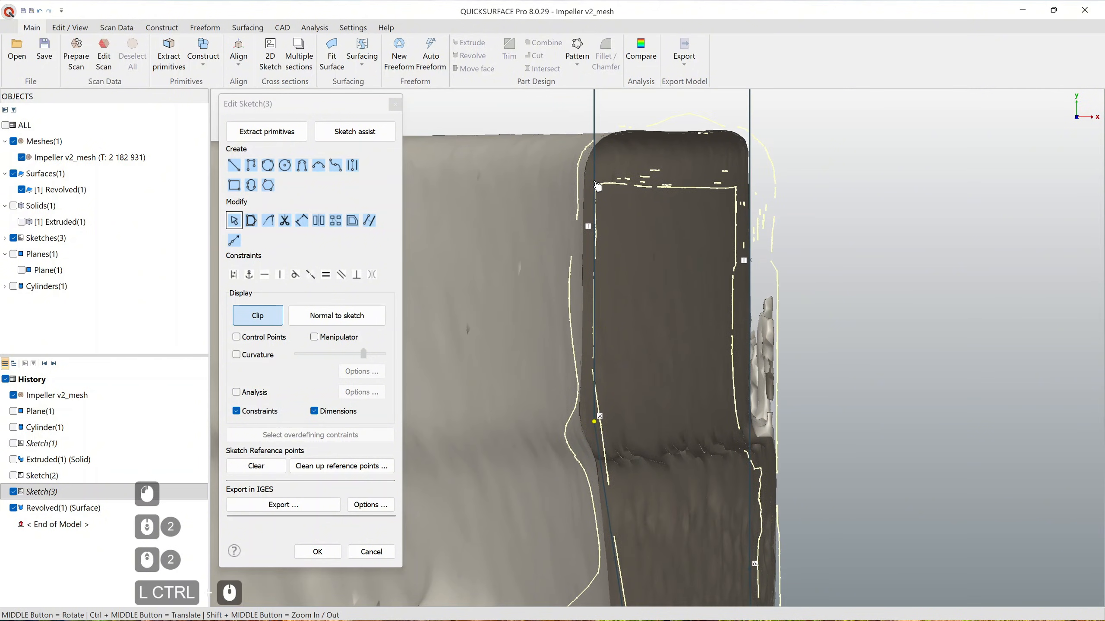
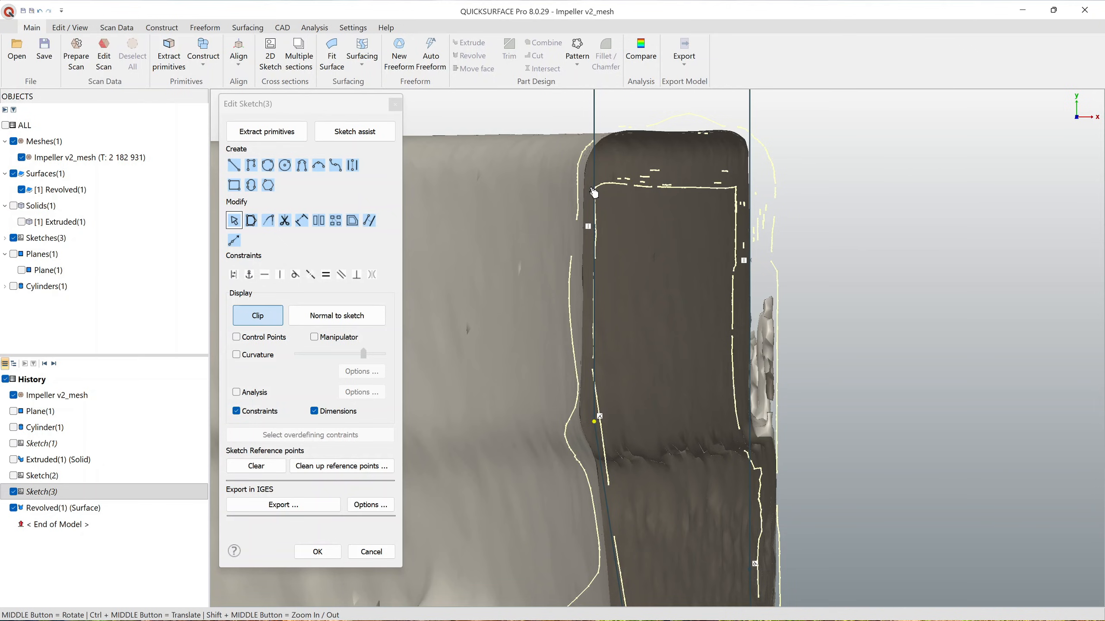
Step: Try to shift the inner vertical line toward the mesh's inner wall and reposition its lower corner
drag(596, 143, 587, 152)
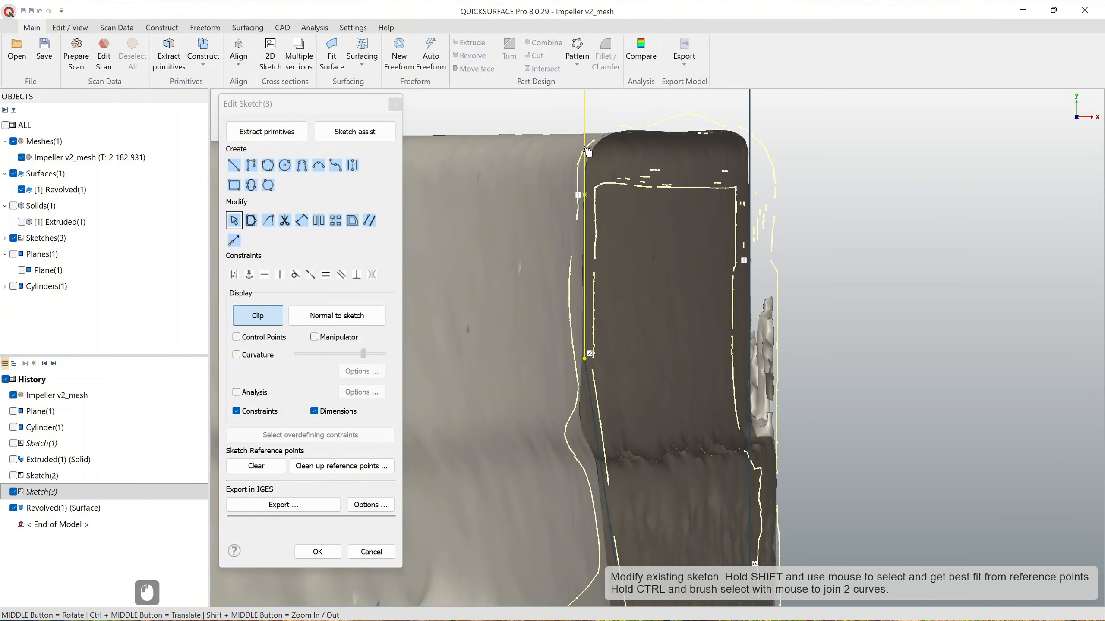
mouse_move(616, 411)
ctrl+middle_down()
mouse_move(636, 296)
mouse_move(628, 353)
ctrl+middle_up()
click(588, 300)
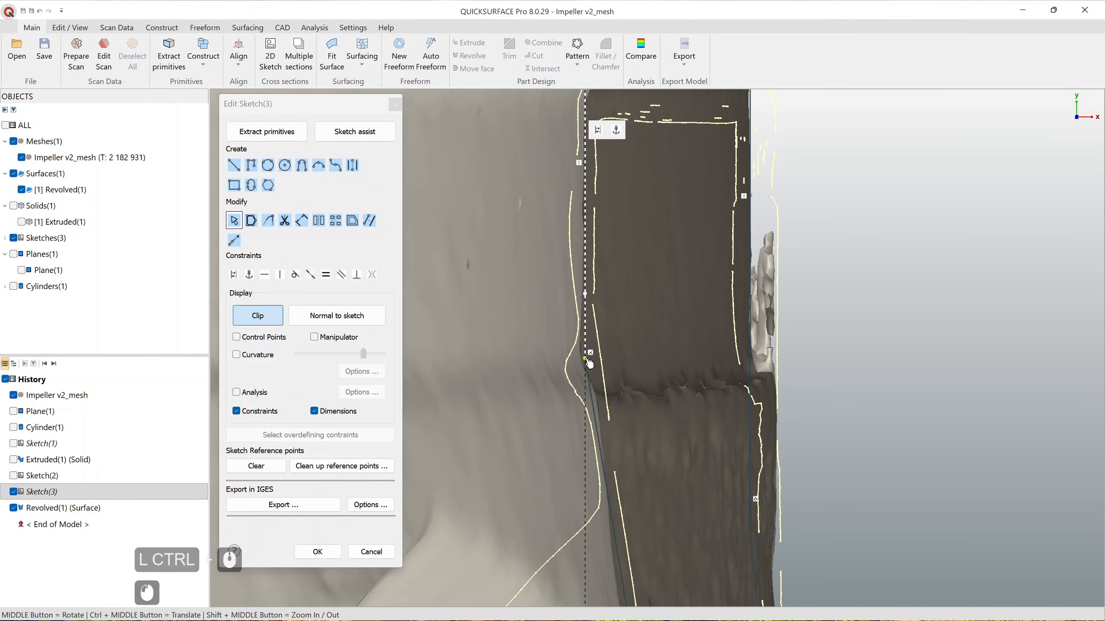
click(1027, 355)
key(ctrl+z)
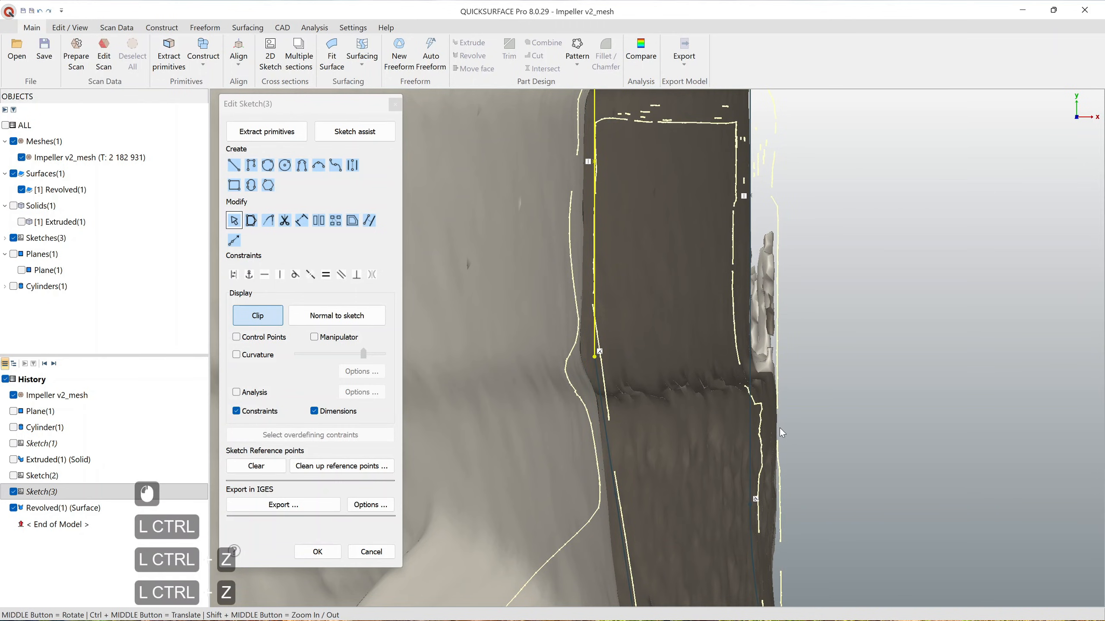
Step: Delete the slanted line below the inlet ring and move the vertical line onto the mesh's inner ring wall
ctrl+middle_drag(779, 428, 821, 275)
click(613, 260)
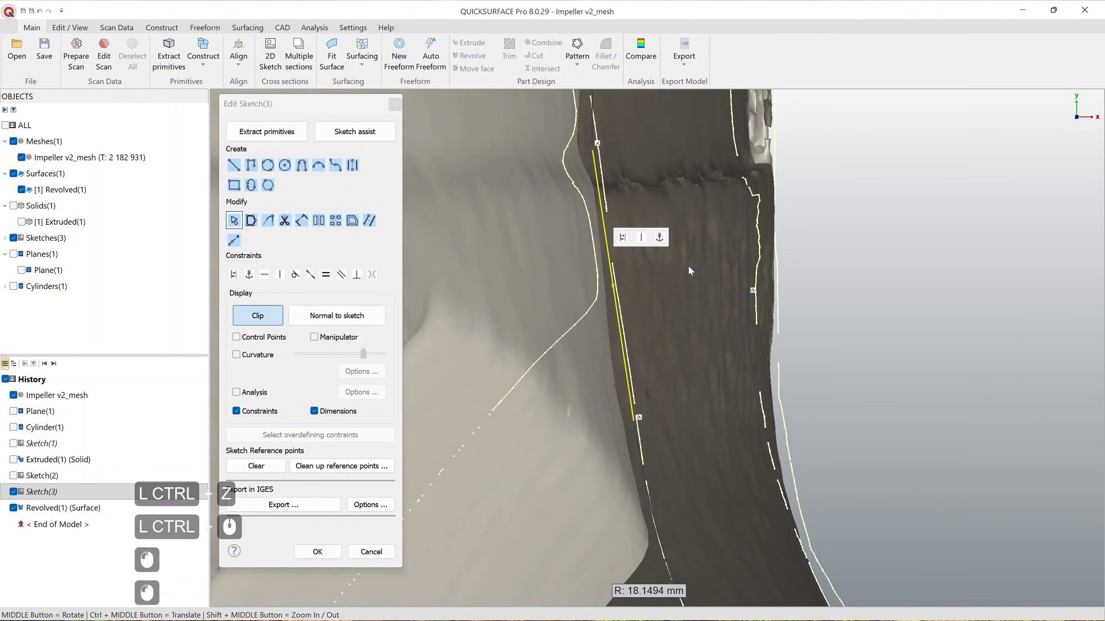
key(Delete)
ctrl+middle_drag(666, 271, 577, 267)
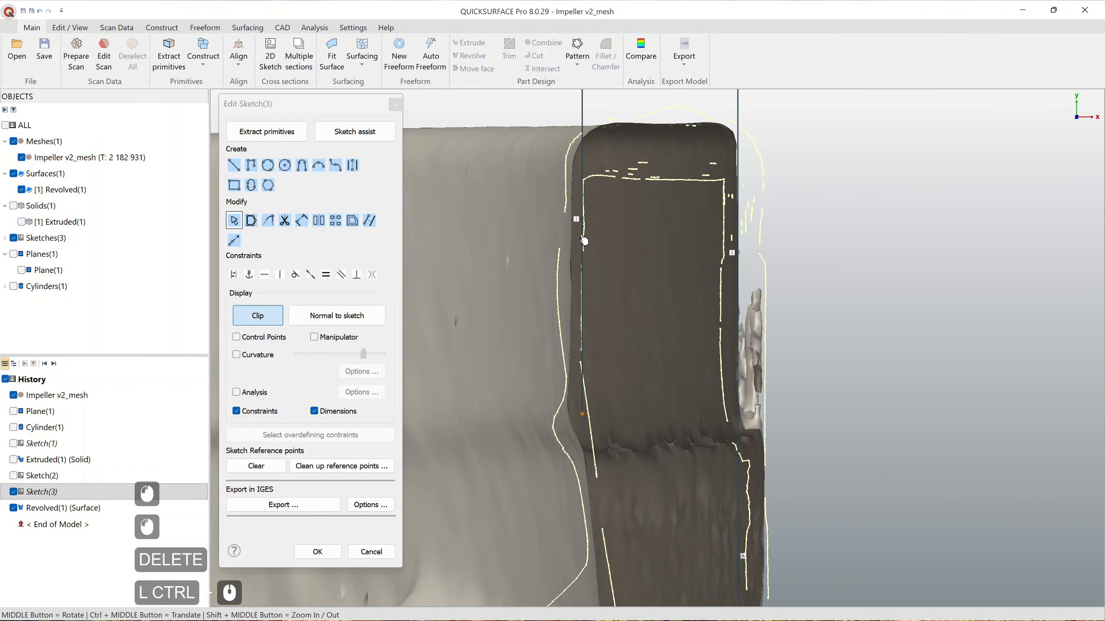
drag(584, 241, 578, 244)
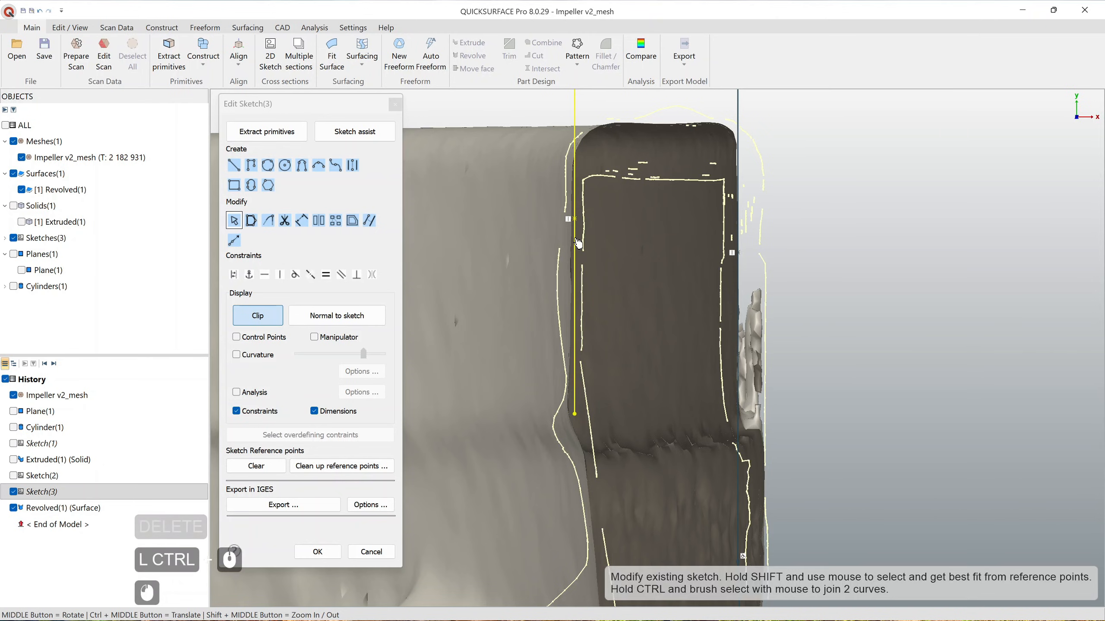
Step: Draw a slanted line about 0.8 mm long from the lower end of the inner vertical line toward the mesh's inner wall
click(863, 367)
ctrl+middle_drag(861, 362, 852, 183)
ctrl+middle_drag(618, 270, 625, 286)
click(233, 165)
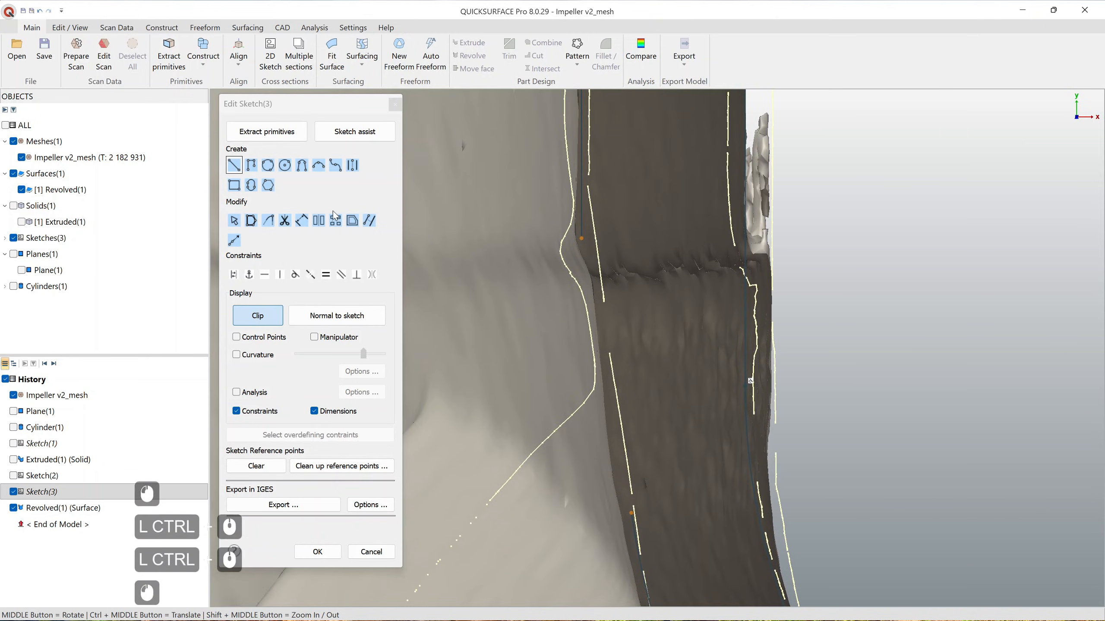
click(582, 239)
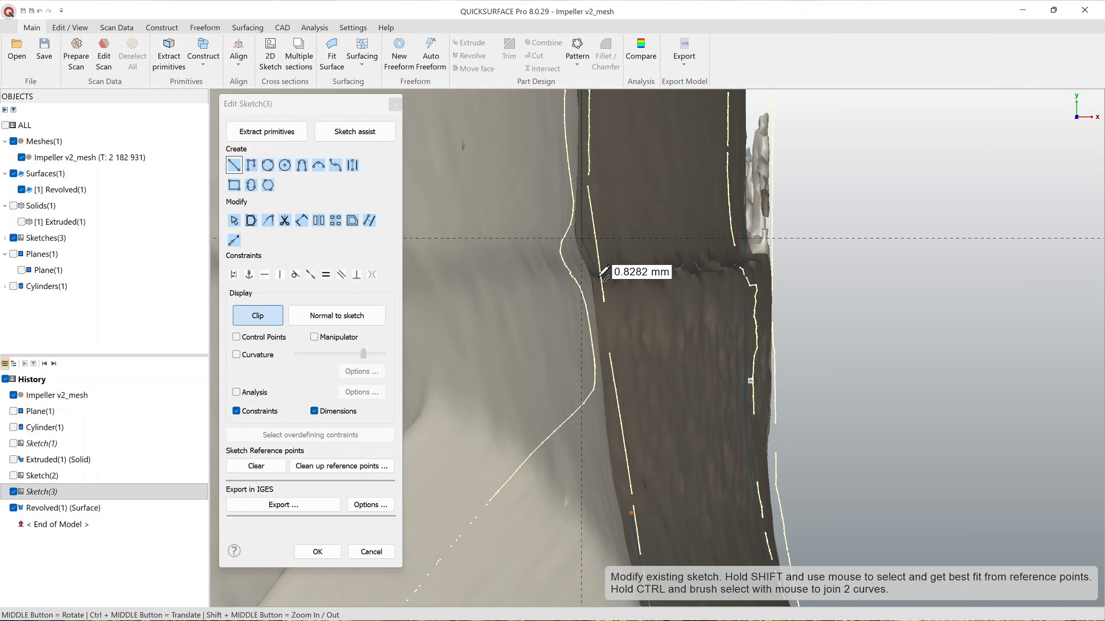
key(Escape)
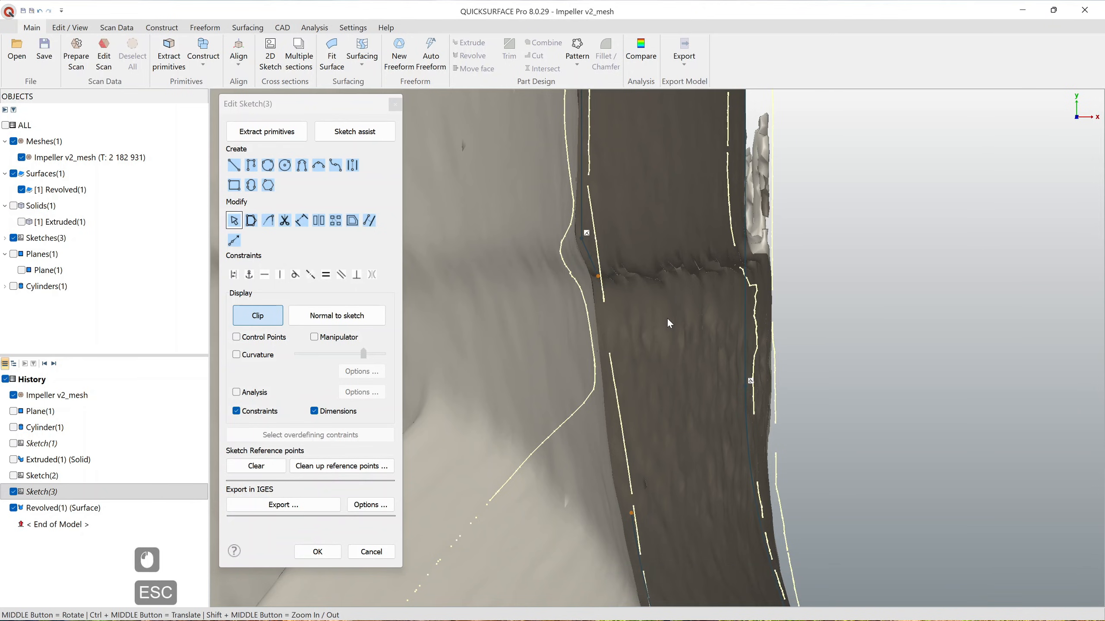
Step: Draw a line from the upper end of the inner arcs along the mesh wall and join it to the short slanted line
mouse_move(666, 318)
ctrl+middle_down()
mouse_move(668, 186)
mouse_move(671, 293)
ctrl+middle_up()
click(234, 165)
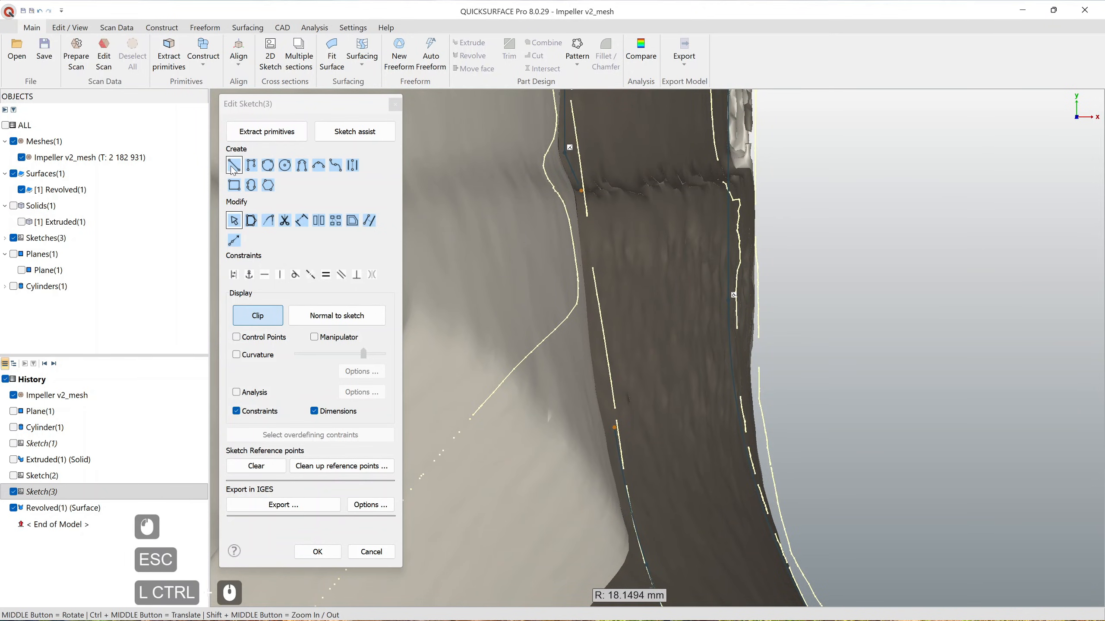
click(618, 423)
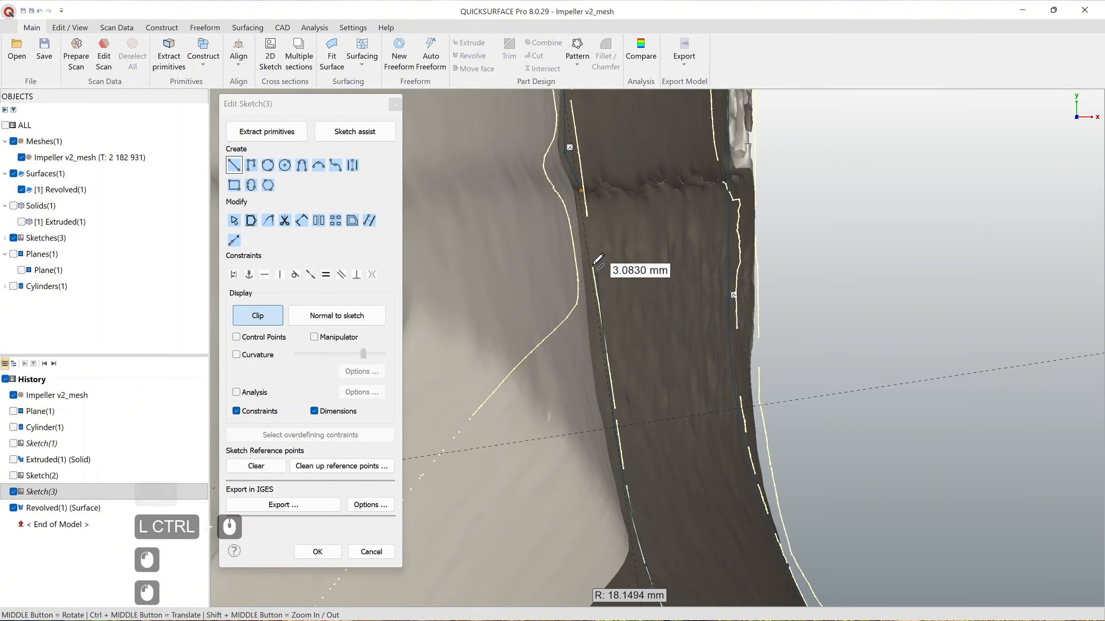
click(585, 237)
key(Escape)
key(Escape)
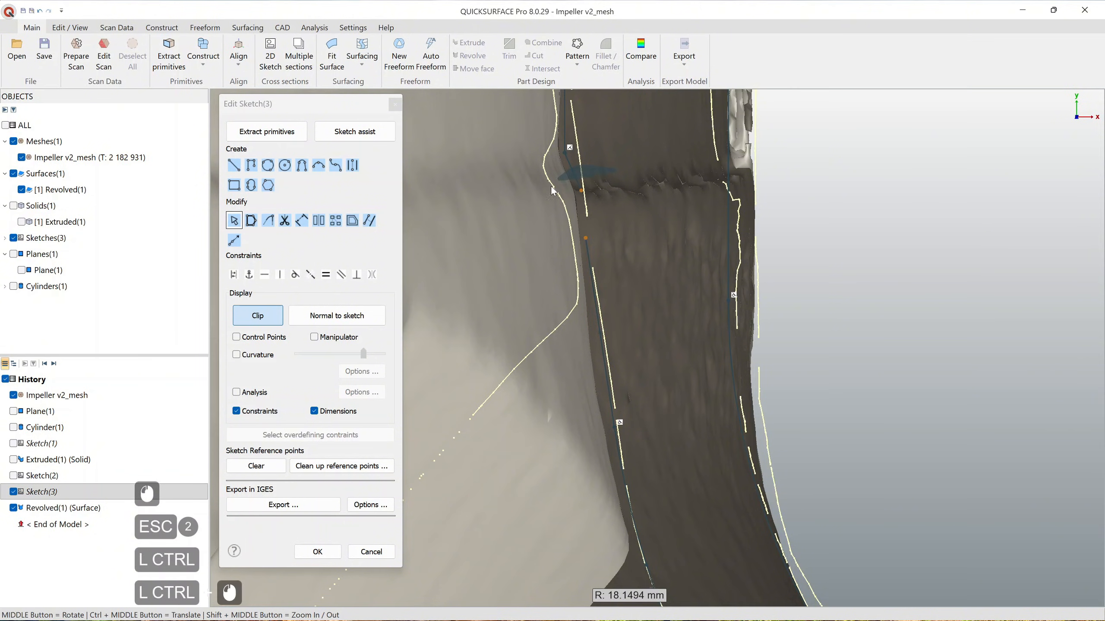
Step: Draw a horizontal line just above the inlet ring's top edge, crossing both vertical profile lines
scroll(645, 254, down, 2)
ctrl+middle_drag(645, 253, 631, 290)
click(233, 165)
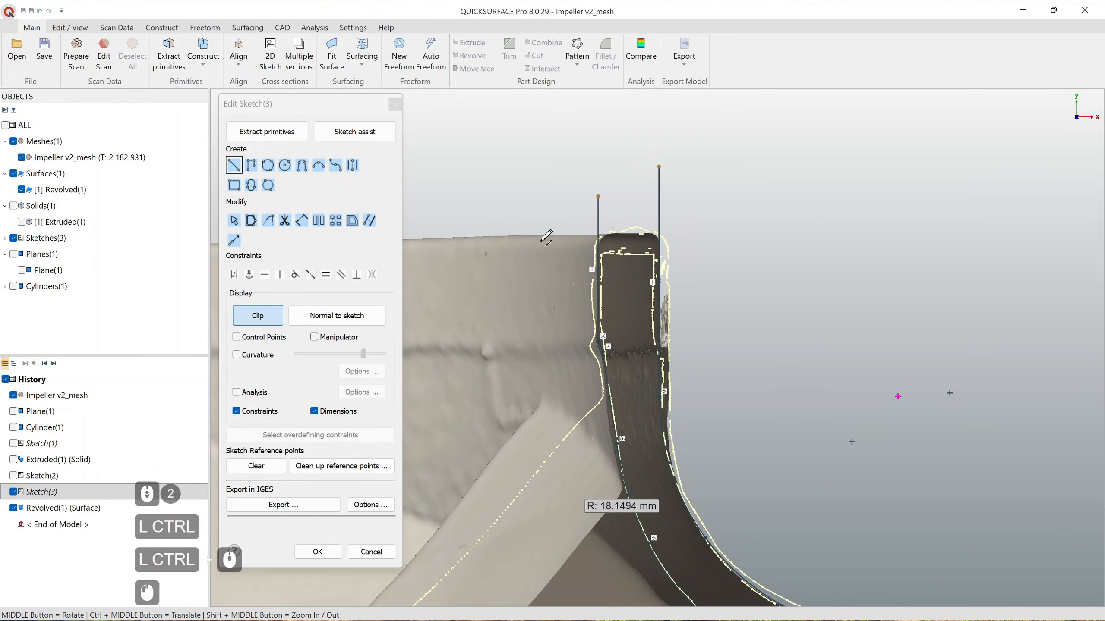
scroll(573, 175, up, 2)
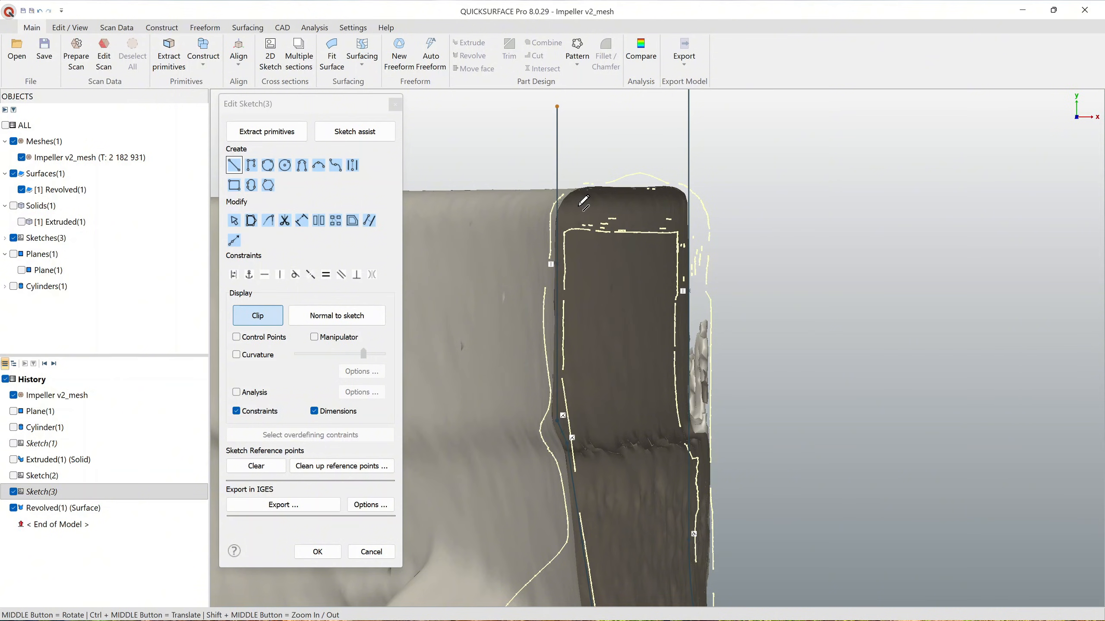
click(538, 172)
click(712, 173)
key(Escape)
key(Escape)
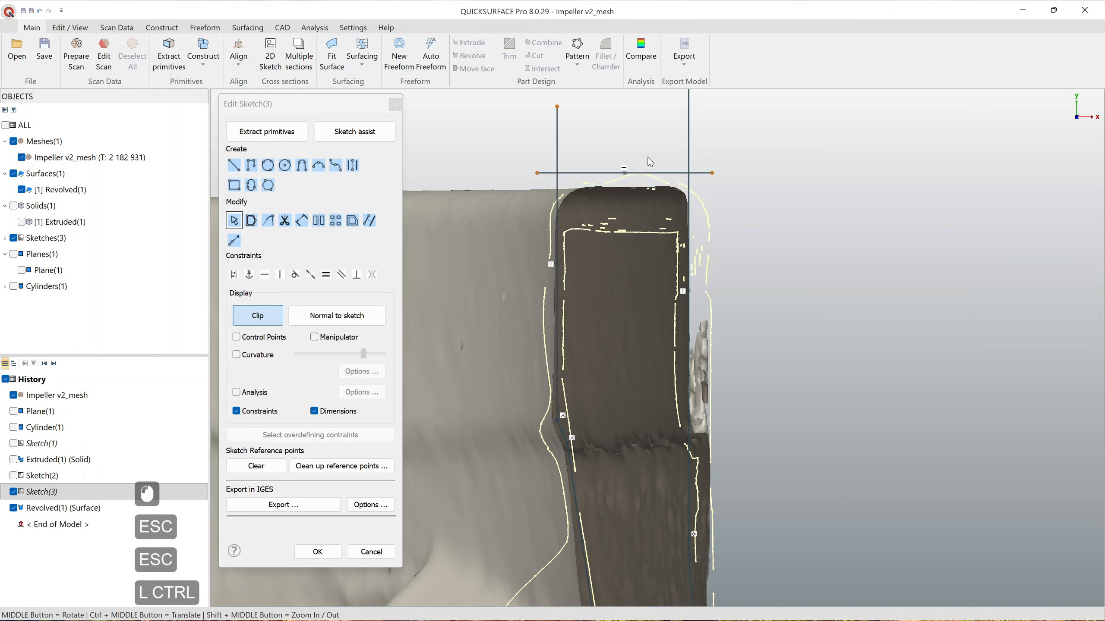
Step: Join the horizontal line to the inner and outer vertical lines to close the profile's top corners
ctrl+middle_drag(647, 158, 666, 263)
ctrl+drag(603, 203, 584, 318)
mouse_move(729, 130)
ctrl+mouse_down()
mouse_move(708, 287)
mouse_move(738, 334)
ctrl+mouse_up()
scroll(748, 307, down, 2)
scroll(745, 315, up, 3)
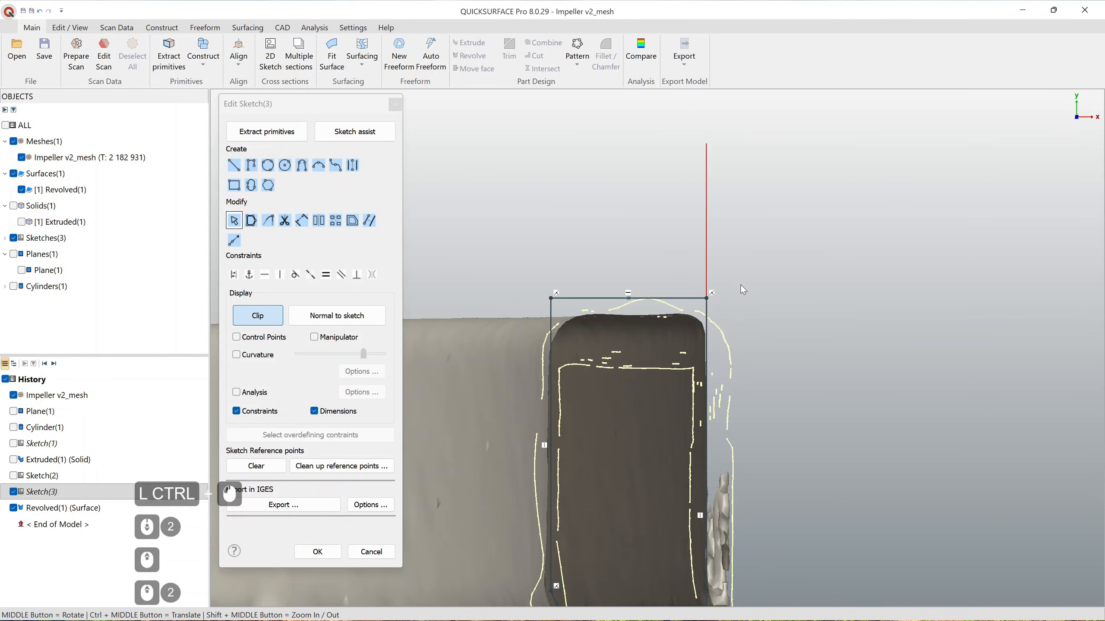
Step: Draw a short vertical line just outside the shroud's outer rim, between the ends of the two slanted profile lines
scroll(762, 311, down, 2)
ctrl+middle_drag(810, 359, 716, 192)
ctrl+middle_drag(822, 400, 655, 149)
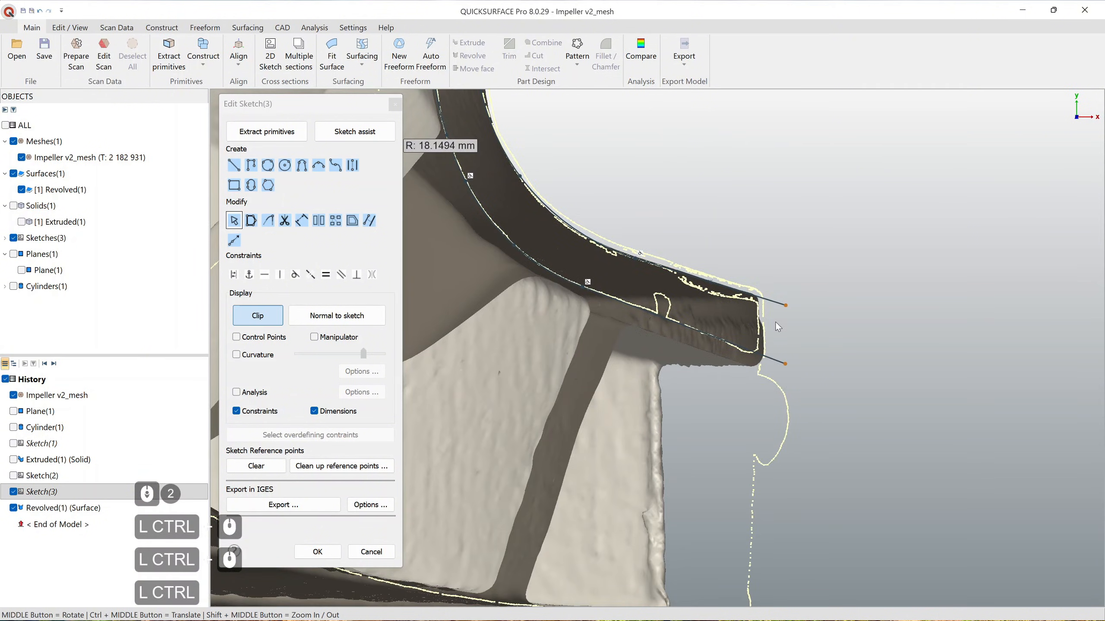
scroll(777, 327, up, 3)
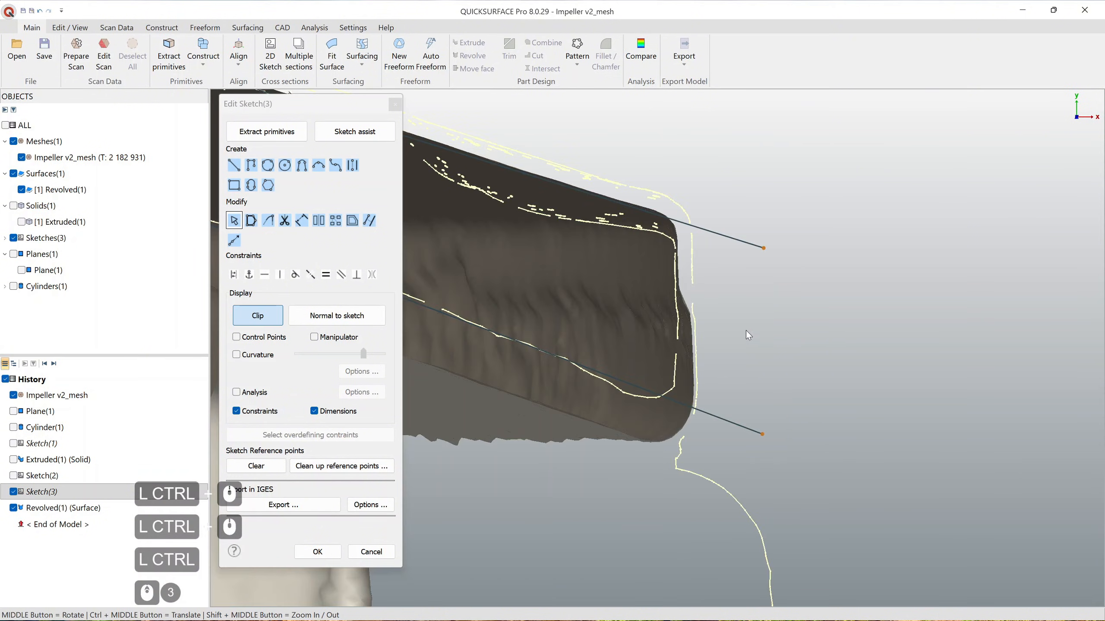
click(239, 169)
click(721, 277)
click(720, 345)
key(Escape)
key(Escape)
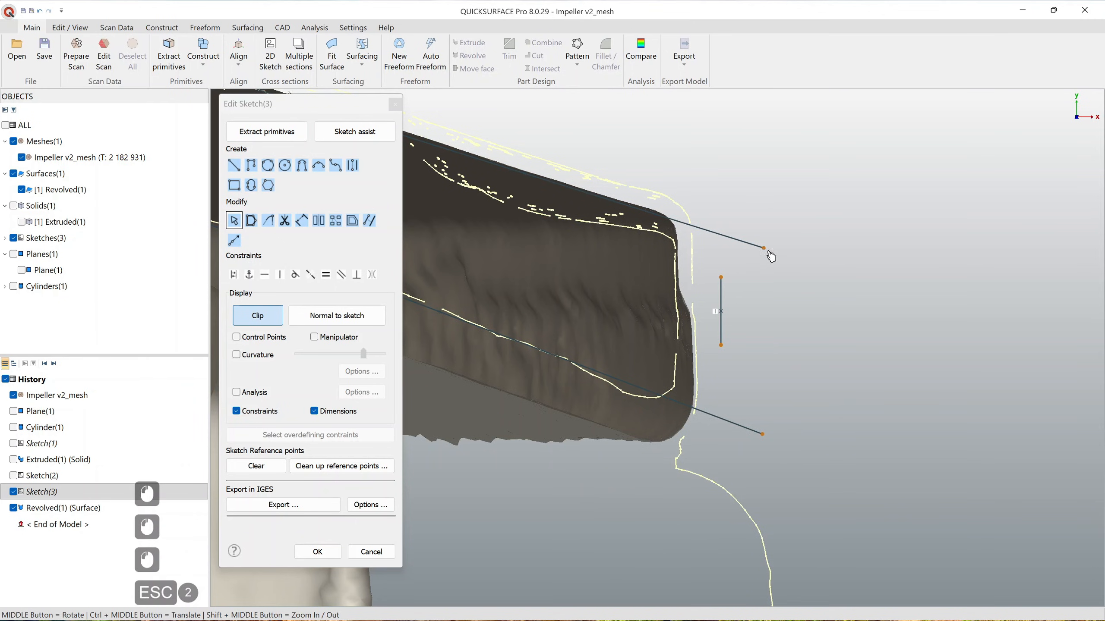
Step: Join the vertical line to both slanted lines to close the profile at the outer rim, and finish the sketch
mouse_move(788, 235)
ctrl+mouse_down()
mouse_move(707, 252)
mouse_move(734, 285)
ctrl+mouse_up()
mouse_move(758, 345)
ctrl+mouse_down()
mouse_move(708, 331)
mouse_move(820, 478)
ctrl+mouse_up()
scroll(735, 418, down, 4)
ctrl+middle_drag(535, 398, 542, 411)
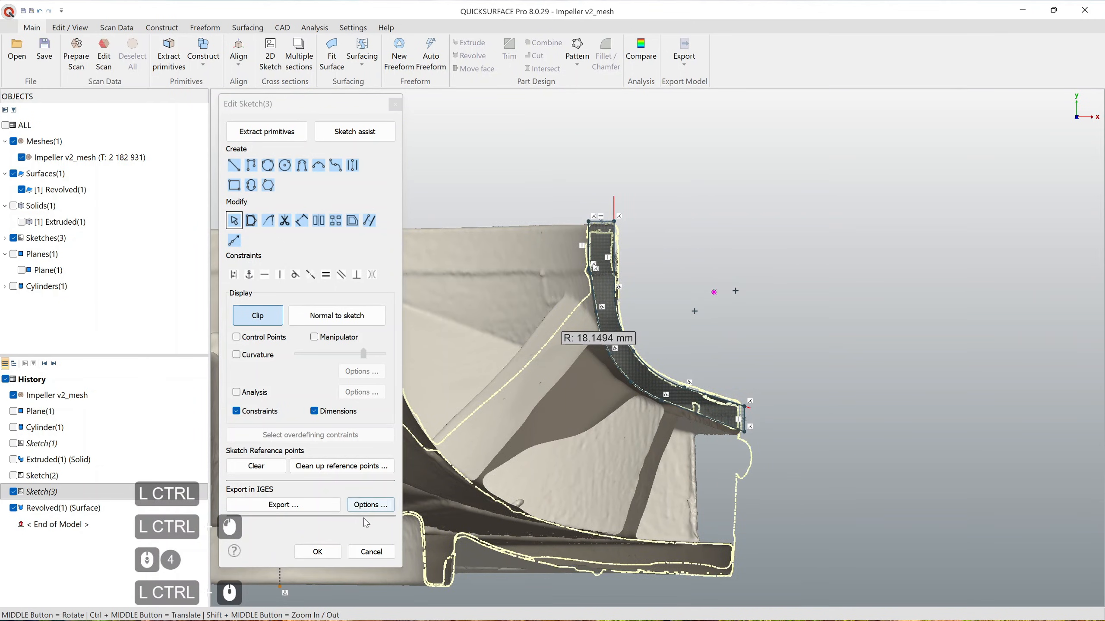
click(334, 551)
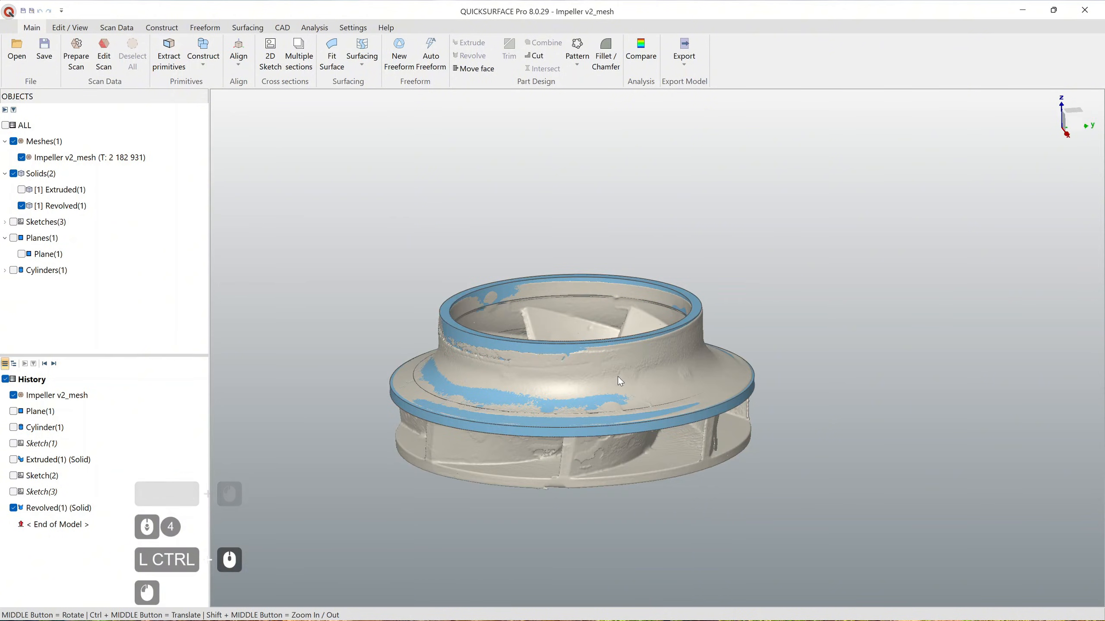
Step: Compare the mesh with the revolved shroud solid and examine the deviation map from several sides
middle_drag(567, 409, 624, 445)
click(640, 49)
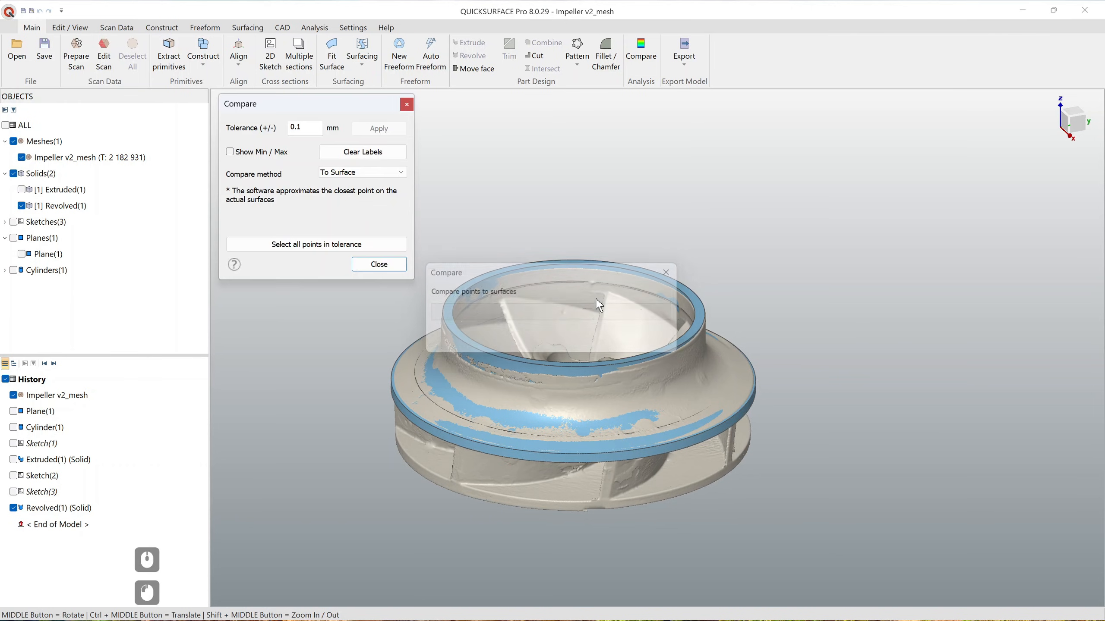
middle_drag(517, 345, 735, 486)
mouse_move(710, 425)
ctrl+middle_down()
mouse_move(643, 280)
mouse_move(444, 512)
mouse_move(453, 399)
mouse_move(500, 348)
mouse_move(671, 474)
mouse_move(648, 301)
mouse_move(589, 429)
mouse_move(703, 366)
mouse_move(713, 397)
mouse_move(602, 300)
mouse_move(535, 304)
mouse_move(625, 341)
mouse_move(402, 333)
mouse_move(533, 332)
mouse_move(454, 294)
ctrl+middle_up()
scroll(685, 342, down, 3)
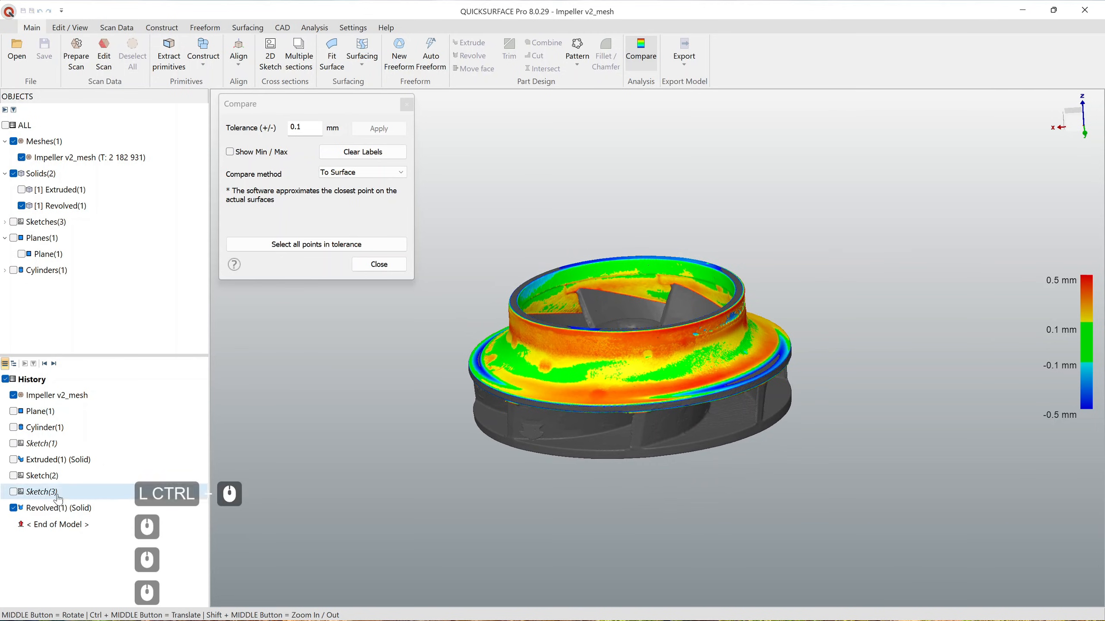
Step: Show Sketch(3) over the deviation map and check the deviation on the shroud's underside beside the profile
ctrl+click(13, 493)
mouse_move(491, 563)
middle_down()
mouse_move(697, 522)
mouse_move(483, 339)
mouse_move(609, 436)
mouse_move(597, 271)
mouse_move(587, 435)
mouse_move(532, 454)
mouse_move(530, 477)
middle_up()
scroll(573, 387, up, 2)
scroll(573, 386, up, 2)
scroll(524, 474, up, 2)
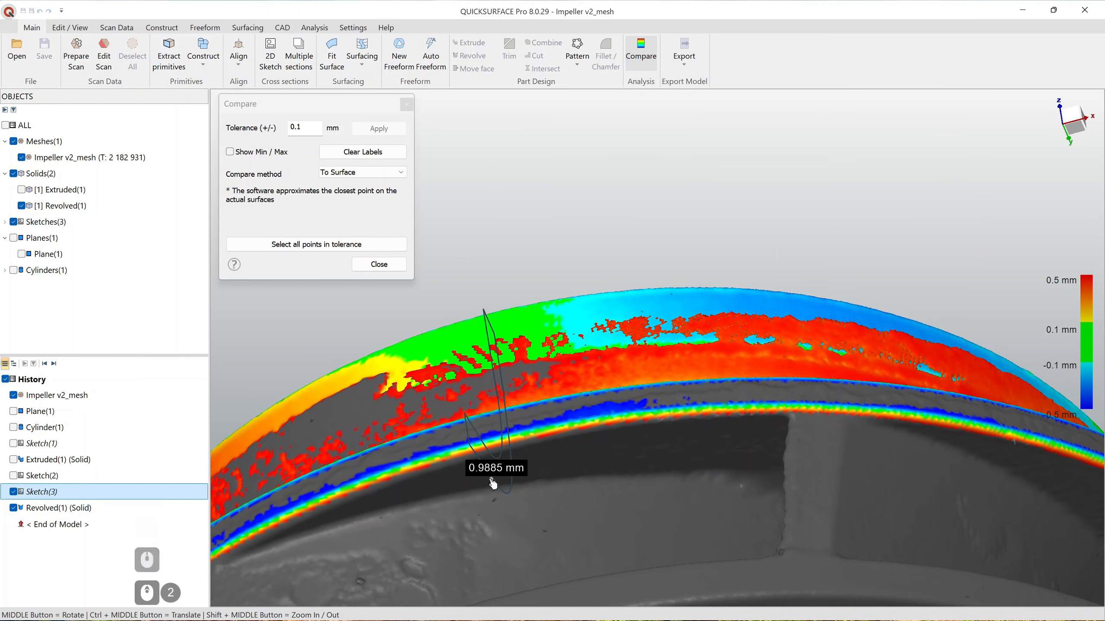
Step: Close the comparison and open the shroud profile Sketch(3) for editing at its outer rim
click(378, 269)
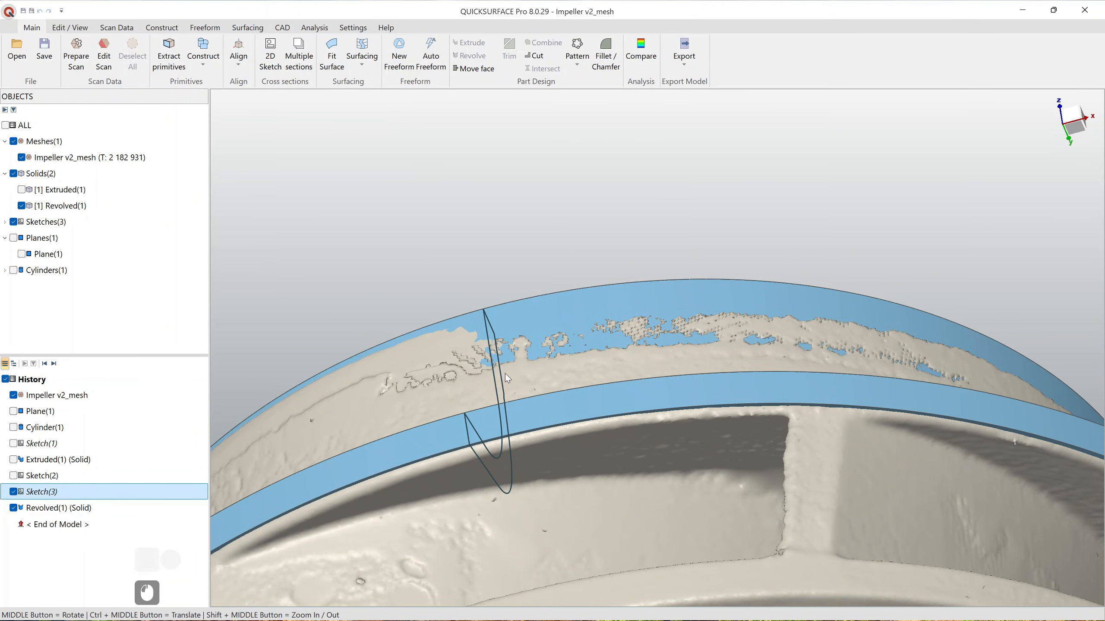
double_click(500, 376)
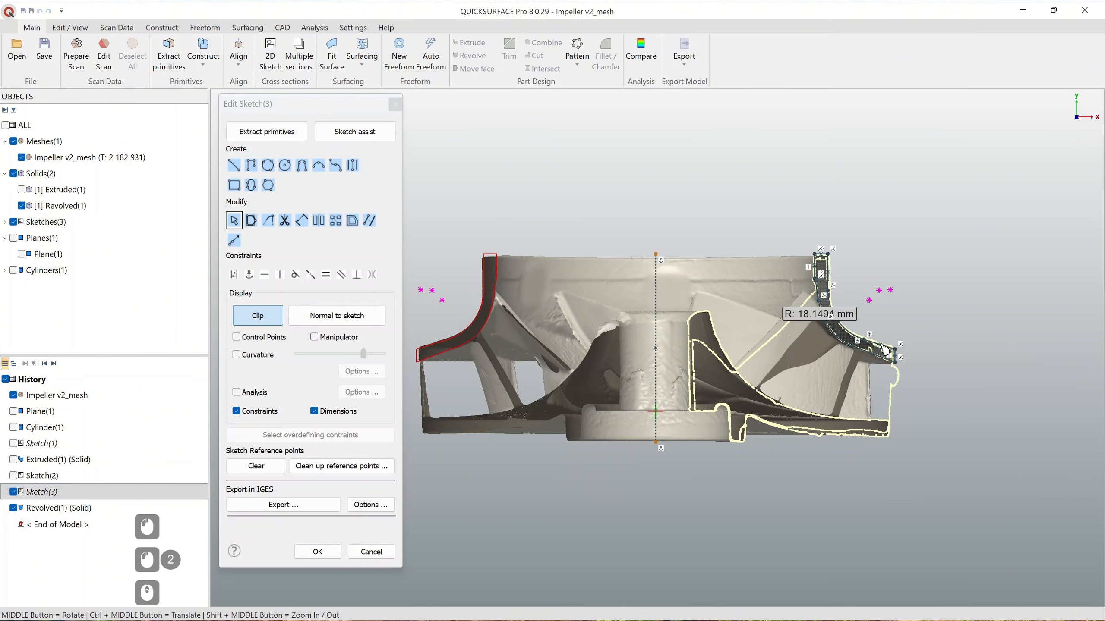
scroll(885, 349, up, 6)
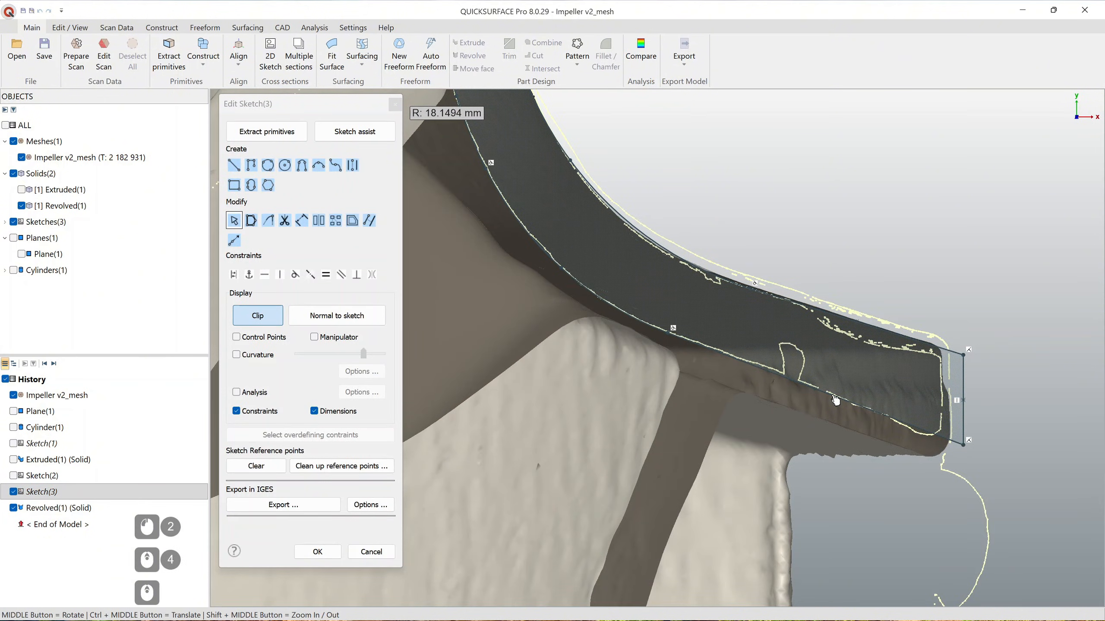
Step: Try to move the inner profile's lower slanted line down to the shroud's underside with the adjoining arcs still attached
drag(835, 400, 829, 422)
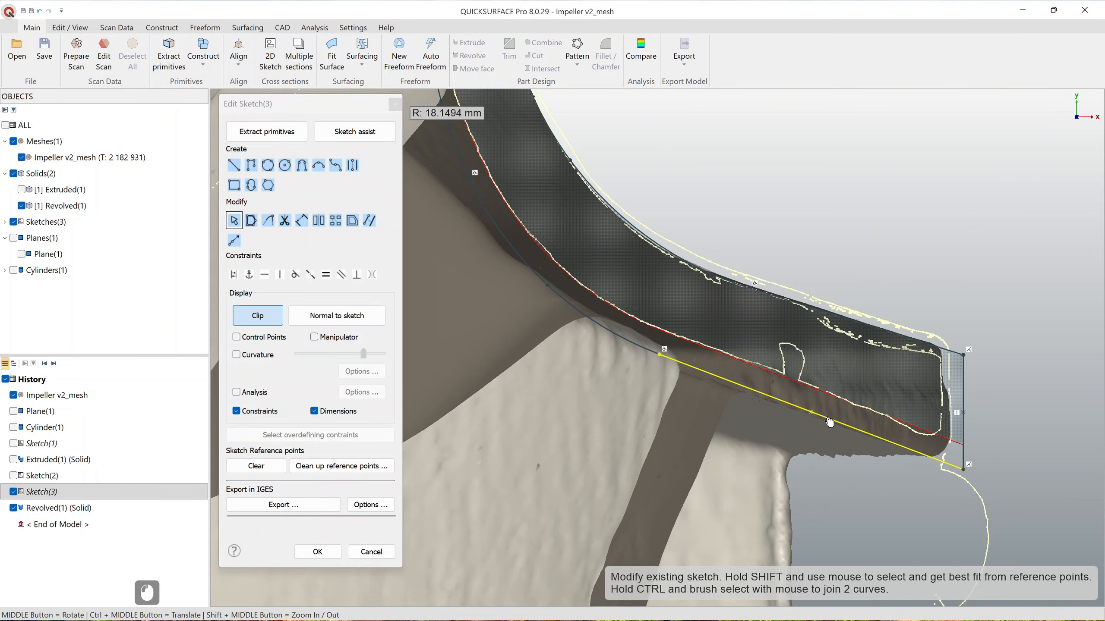
key(ctrl+z)
scroll(829, 422, down, 2)
ctrl+middle_drag(641, 322, 718, 363)
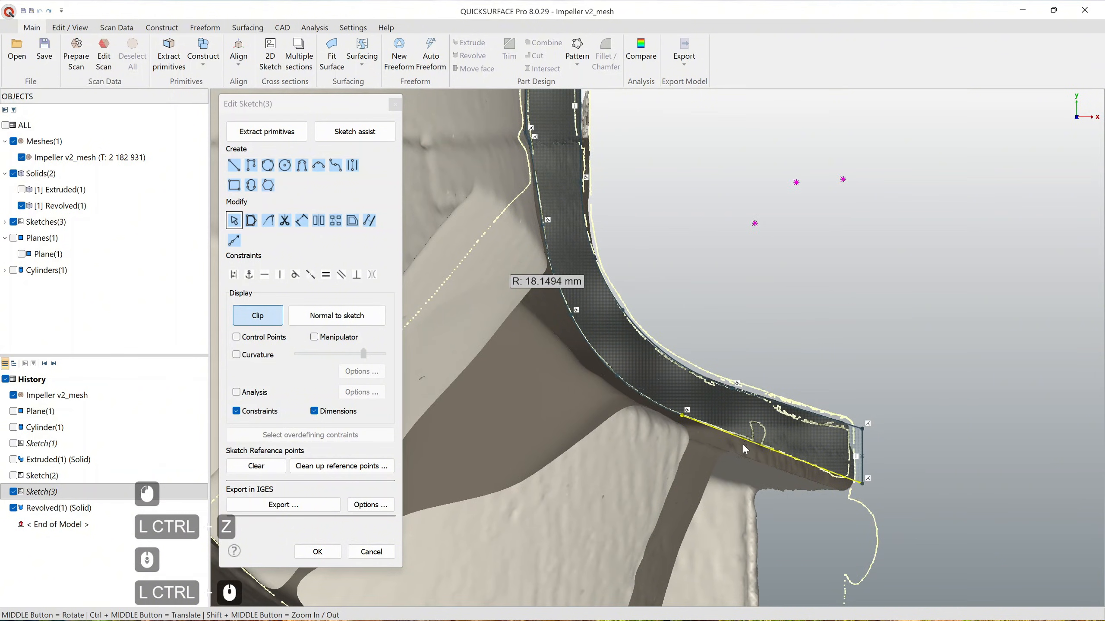
drag(745, 450, 744, 459)
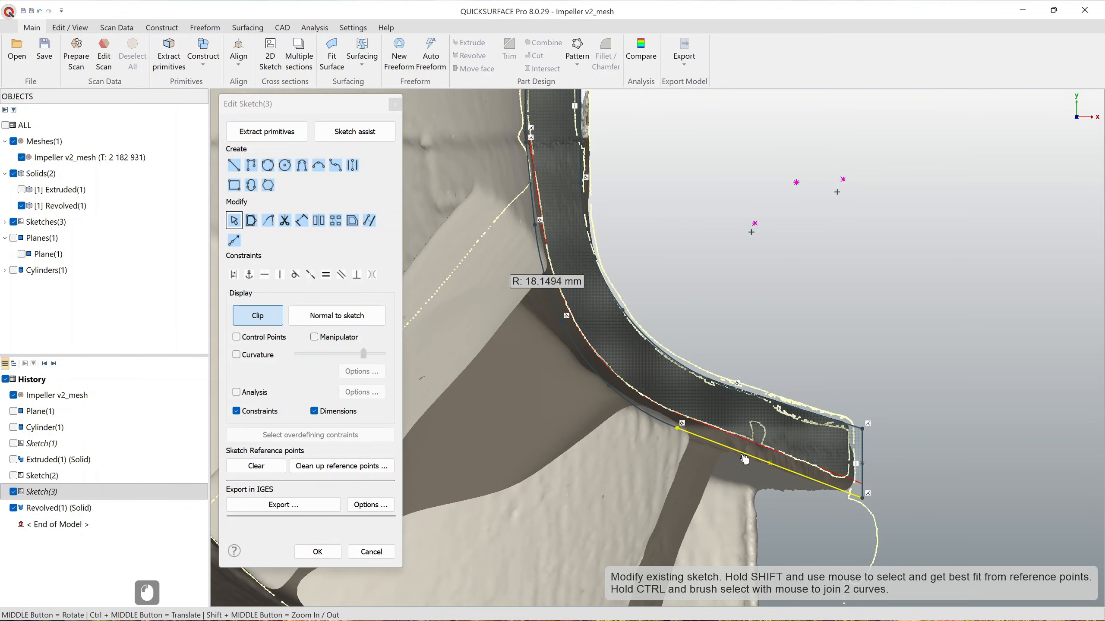
key(ctrl+z)
Step: Delete the two inner profile arcs and move the lower slanted line down toward the shroud's underside
click(641, 398)
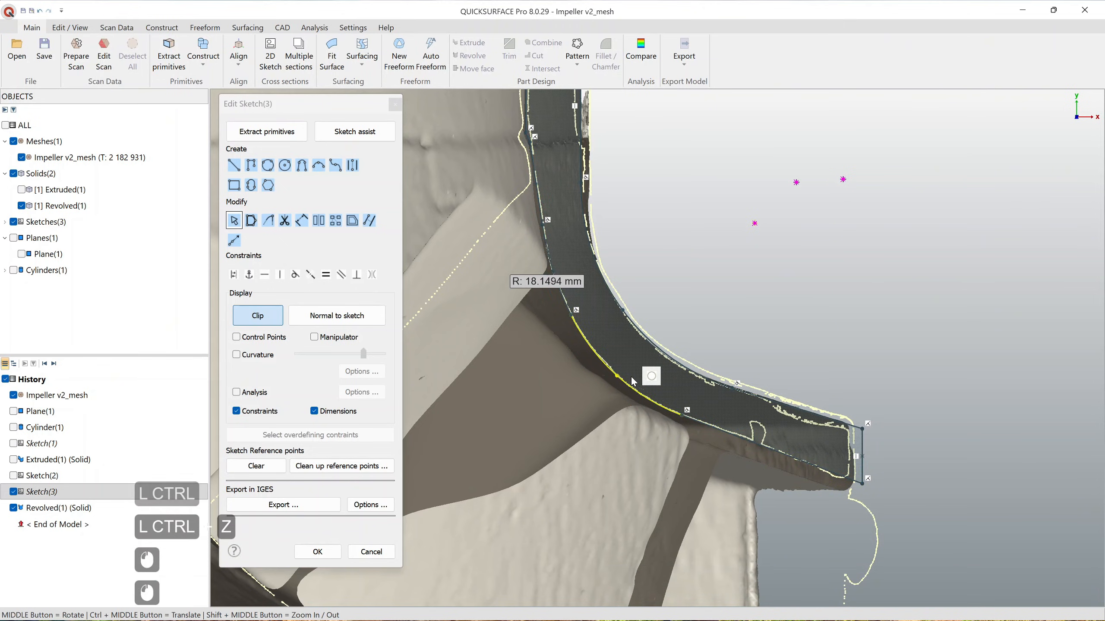
key(Delete)
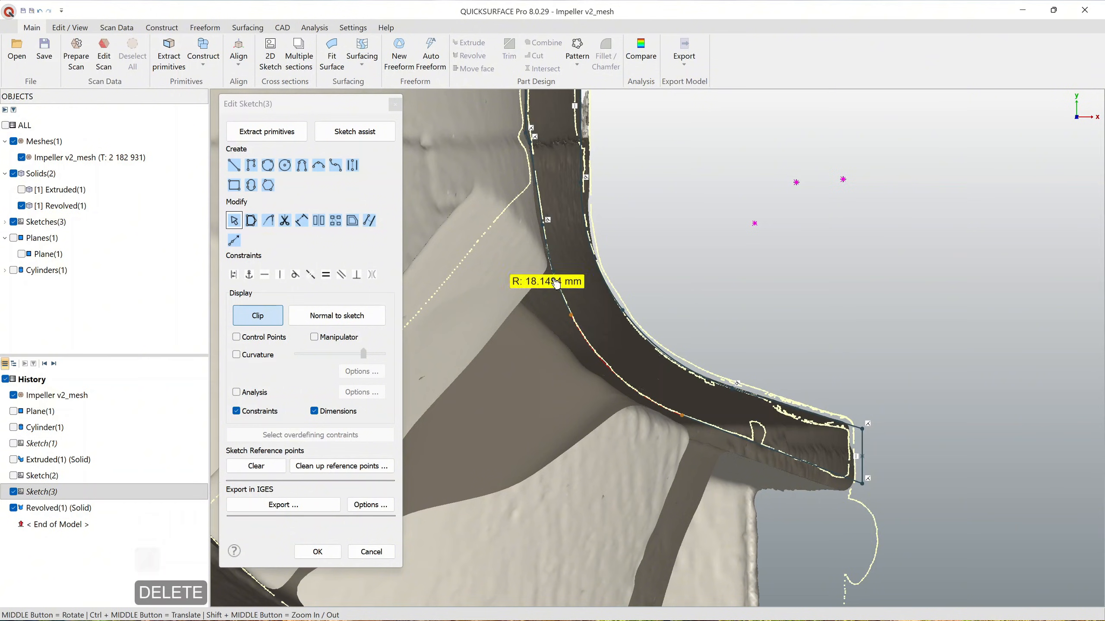
click(566, 301)
key(Delete)
drag(798, 468, 794, 477)
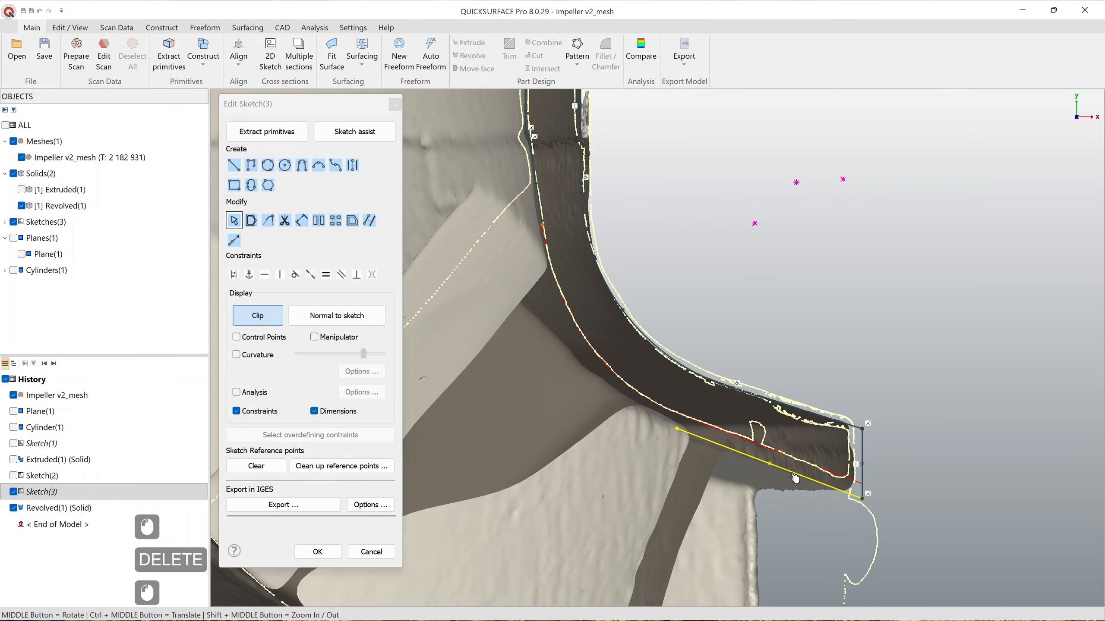
click(778, 363)
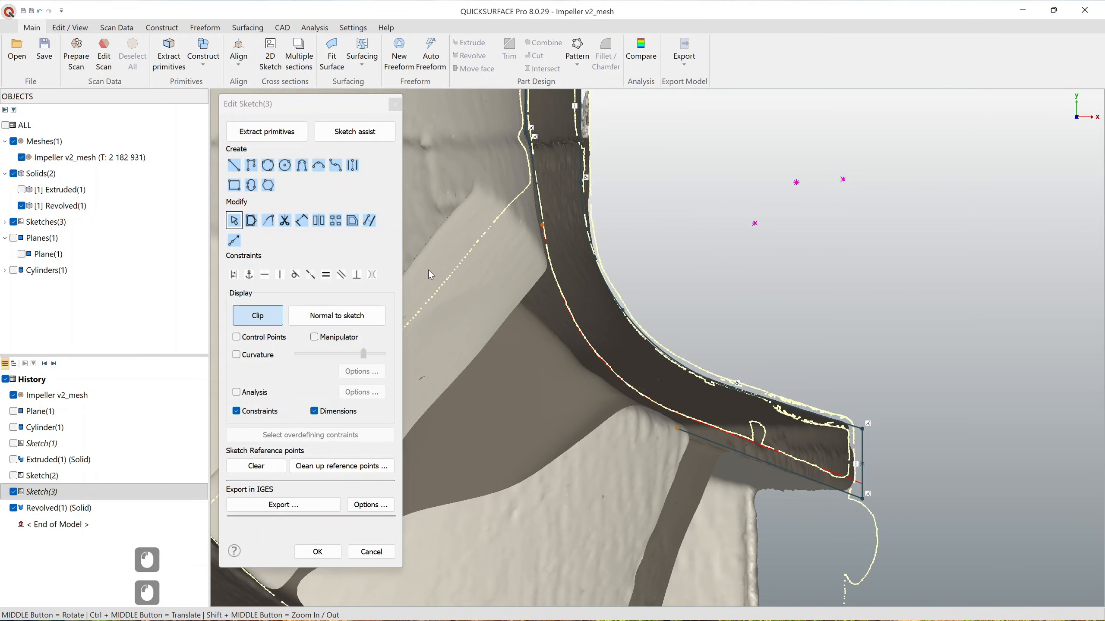
Step: Draw an arc of about 14.41 mm radius between the inner upper line and the lower slanted line, and finish the sketch
click(542, 225)
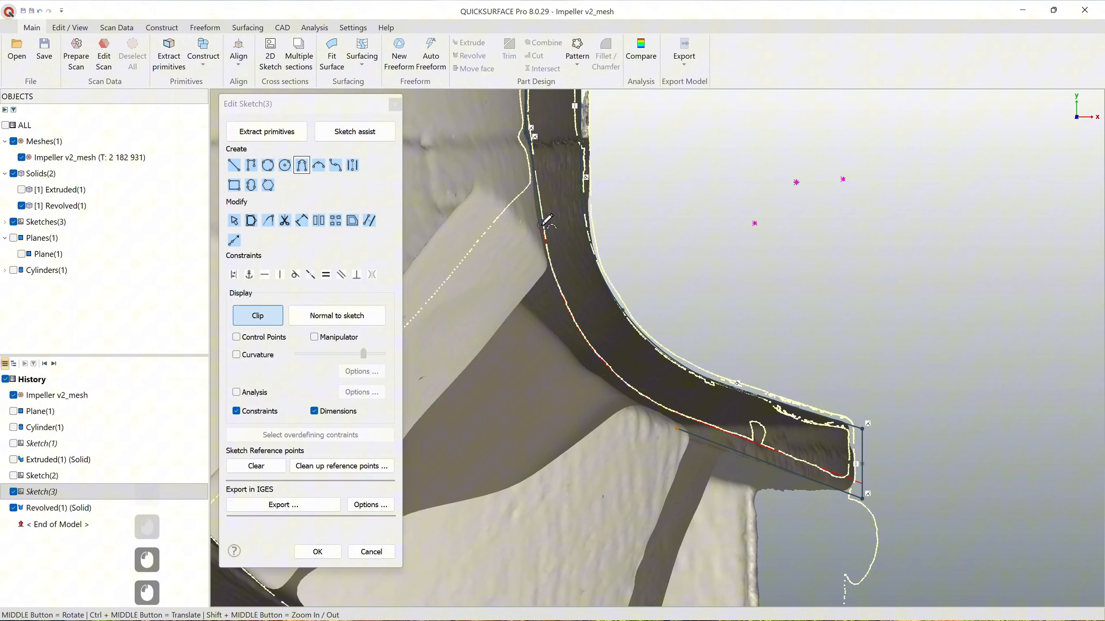
click(677, 427)
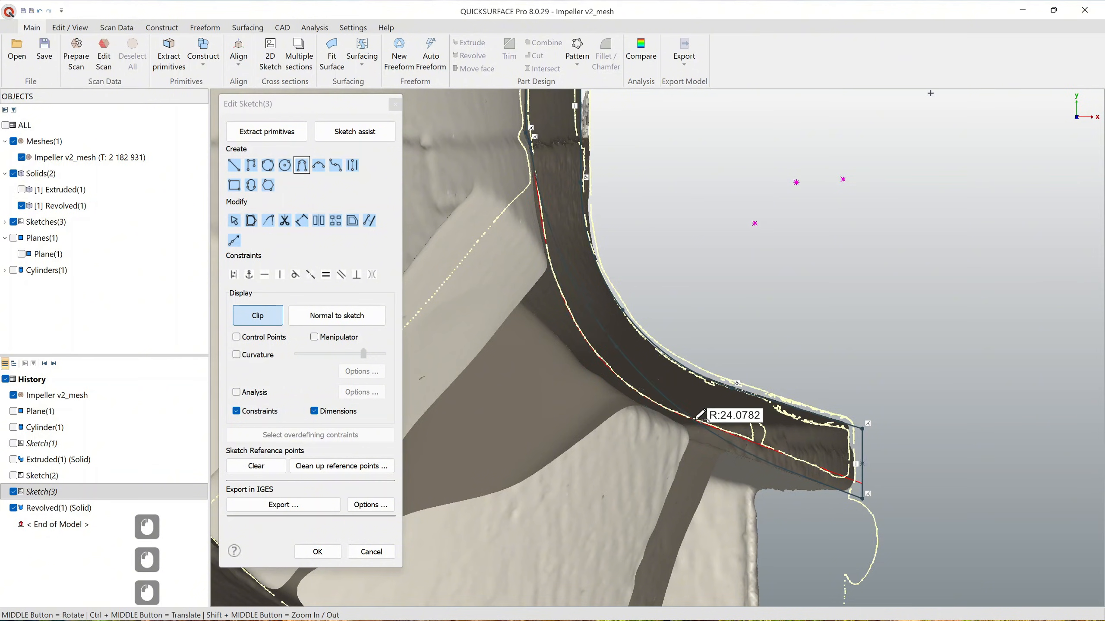
click(657, 413)
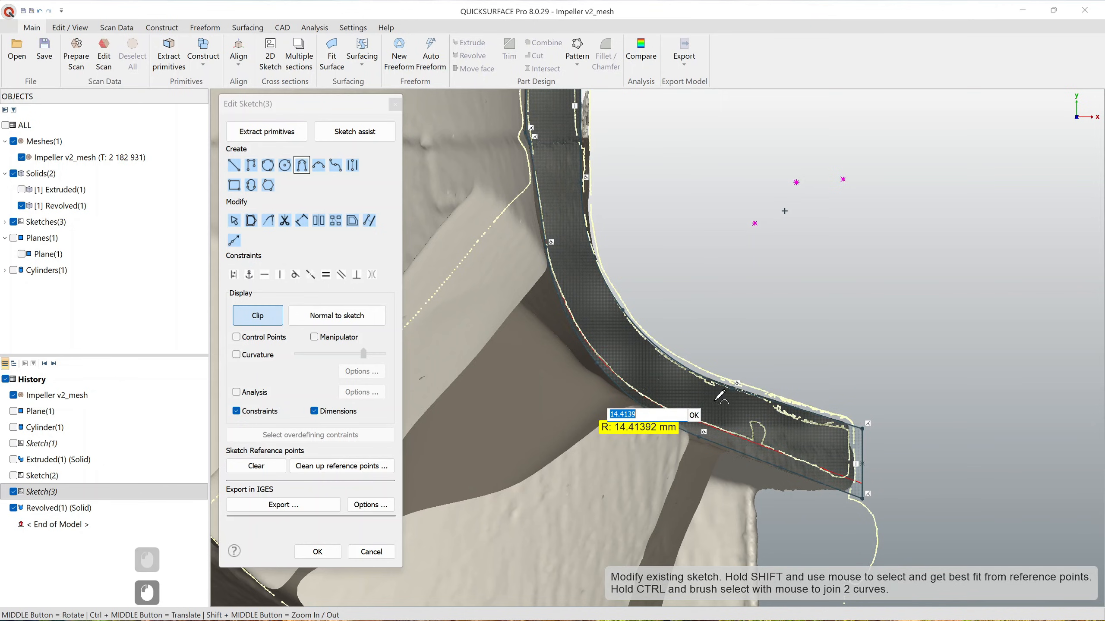
scroll(694, 416, down, 2)
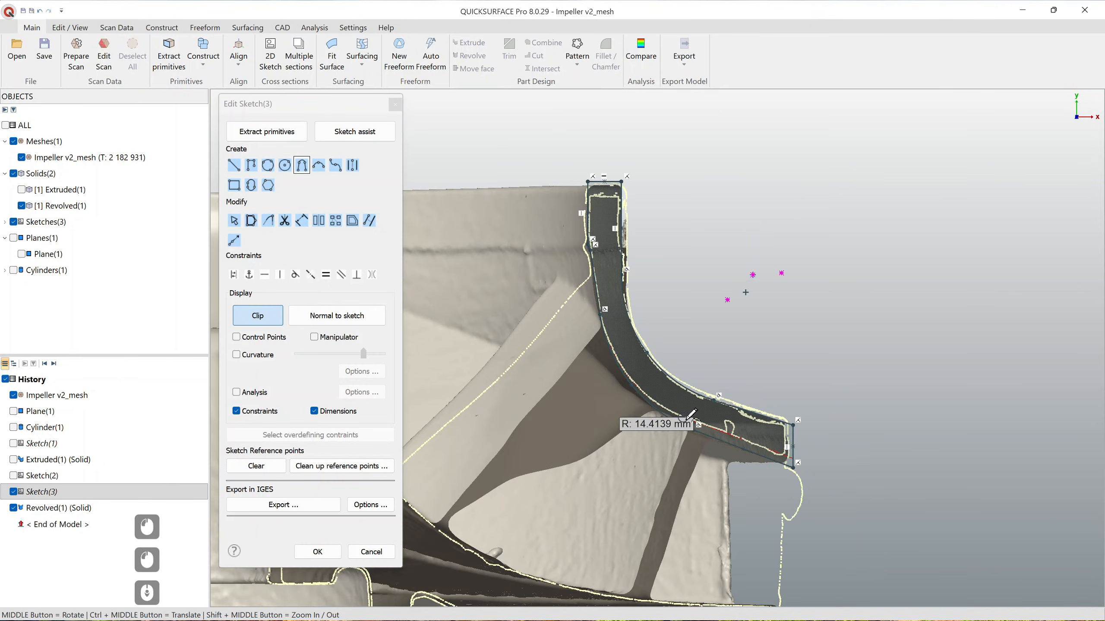
click(325, 551)
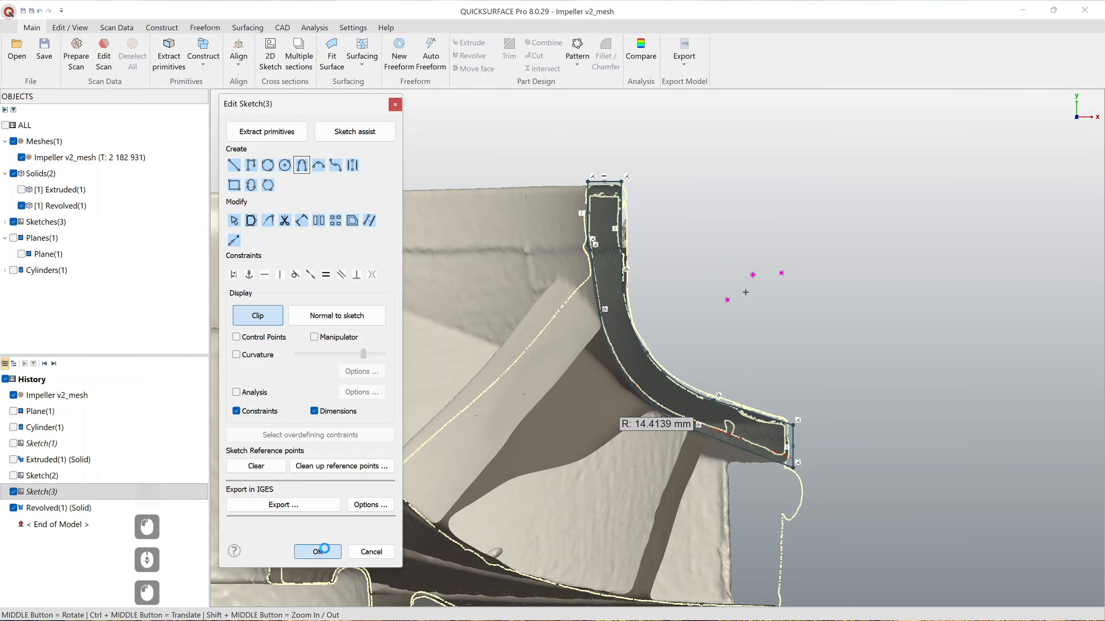
Step: Compare the mesh with the updated shroud solid again and check the deviation on its underside
scroll(619, 371, down, 2)
click(641, 48)
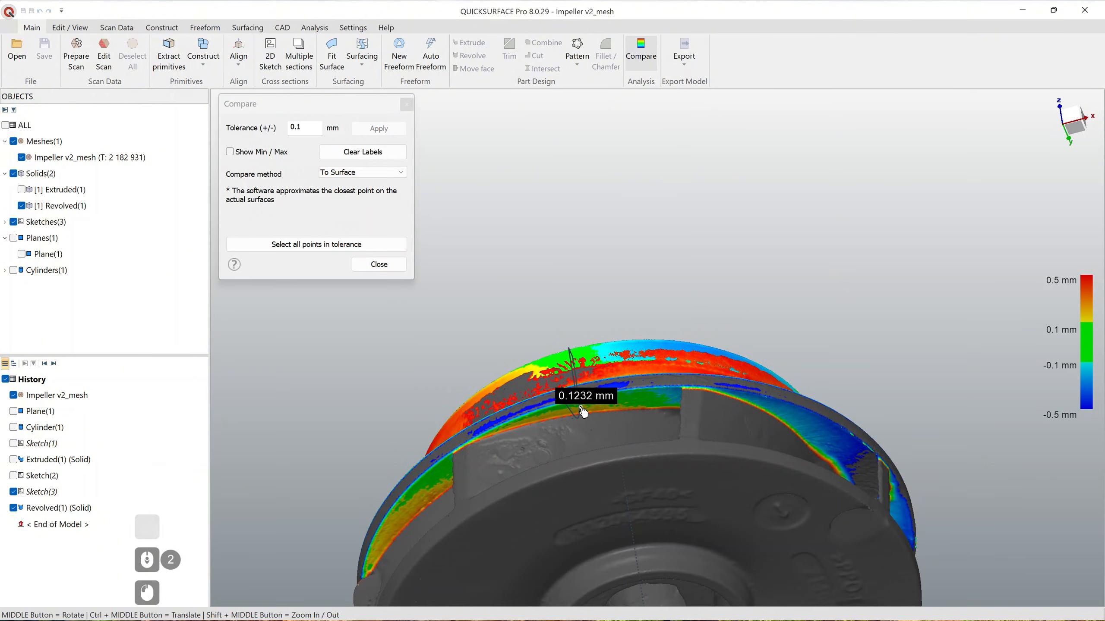
scroll(583, 407, up, 2)
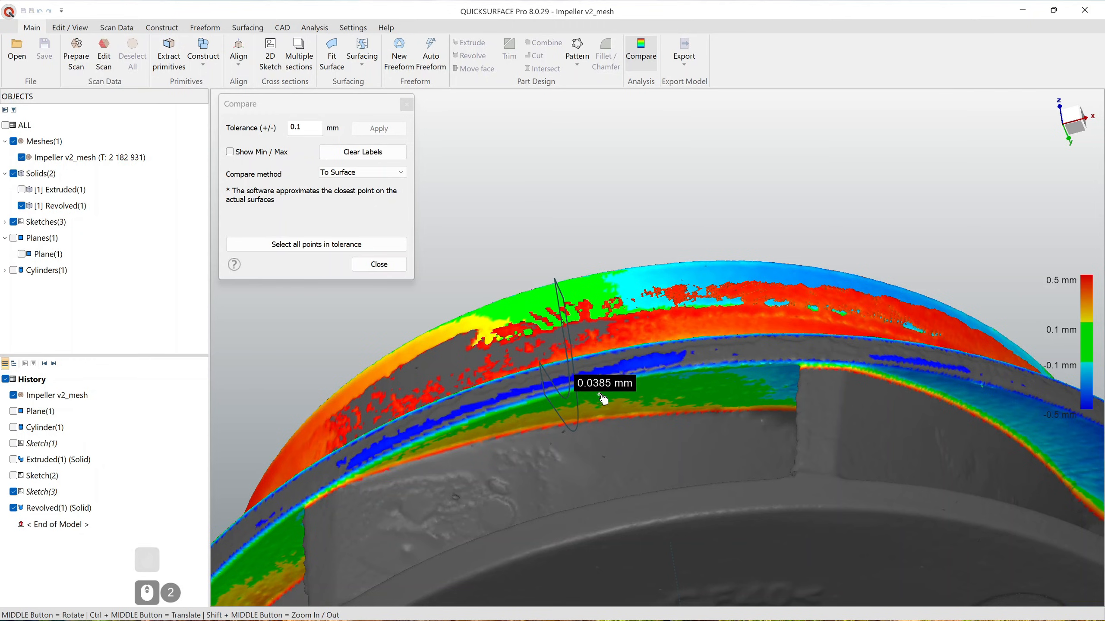
Step: Examine the deviation map on the shroud's inner wall, underside and outer neck, and close the comparison
middle_drag(600, 395, 581, 474)
scroll(592, 419, down, 3)
middle_drag(626, 417, 528, 406)
scroll(518, 408, up, 2)
scroll(510, 405, up, 2)
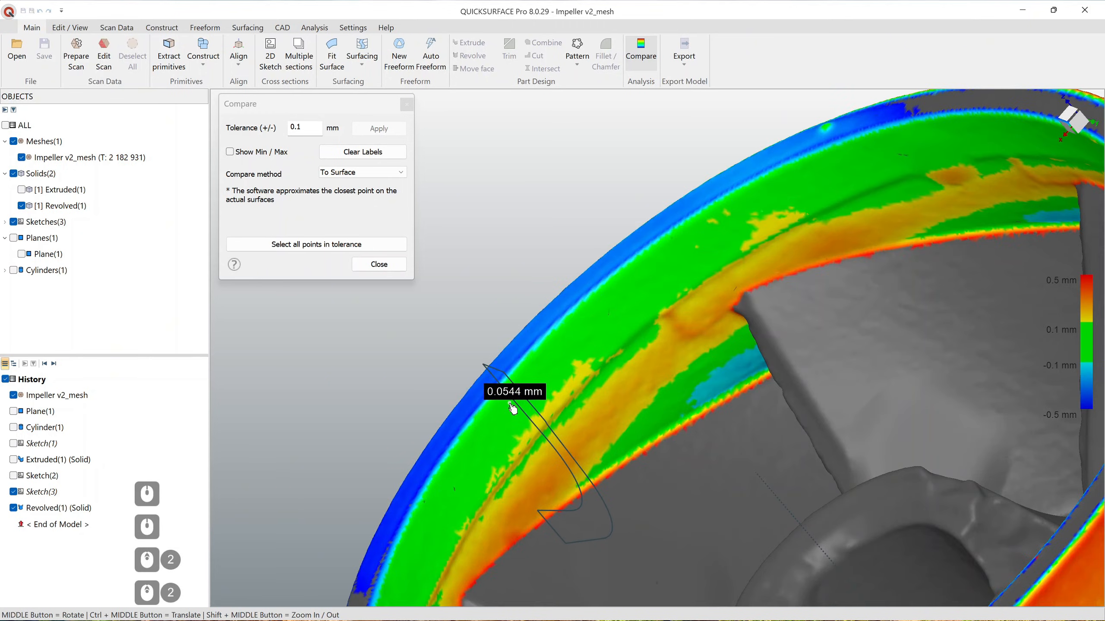
scroll(513, 409, down, 4)
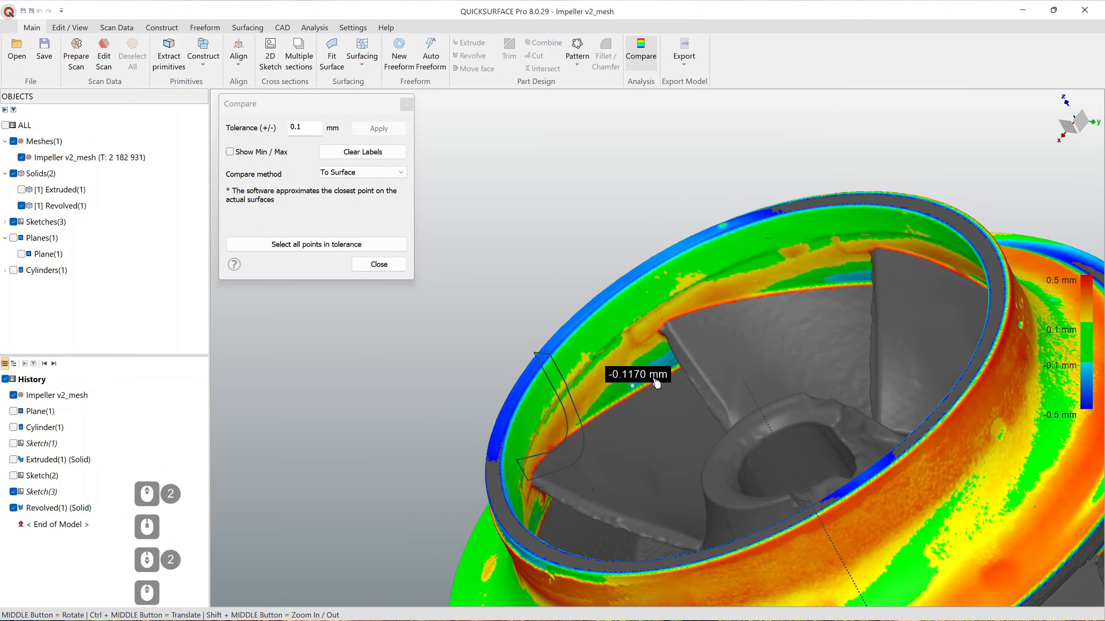
middle_drag(656, 383, 543, 413)
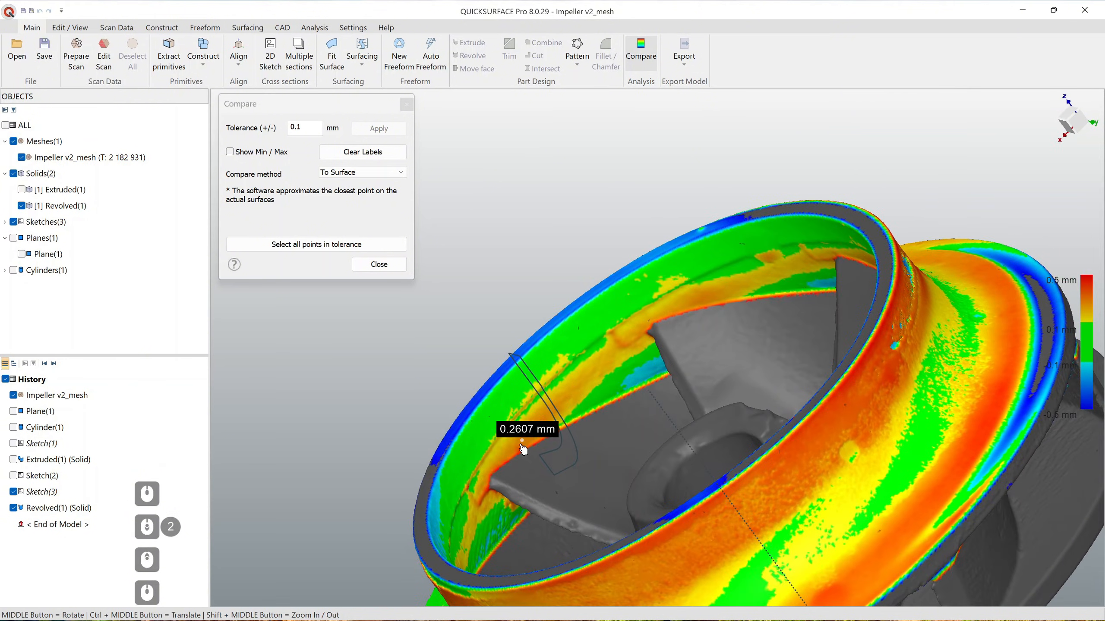
middle_drag(592, 369, 655, 388)
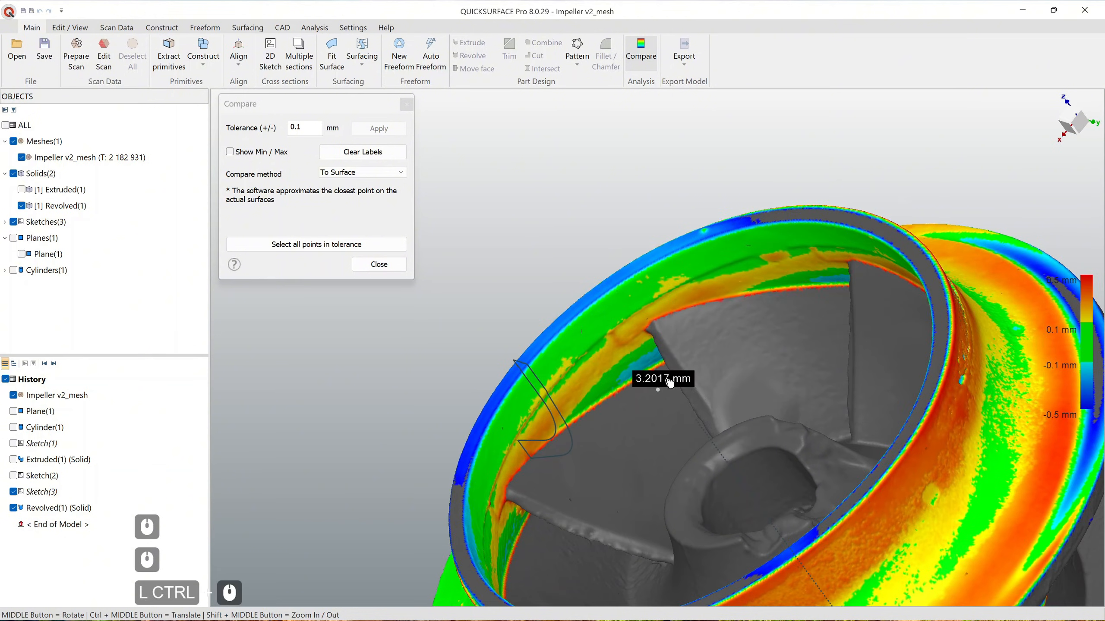
ctrl+middle_drag(659, 392, 495, 322)
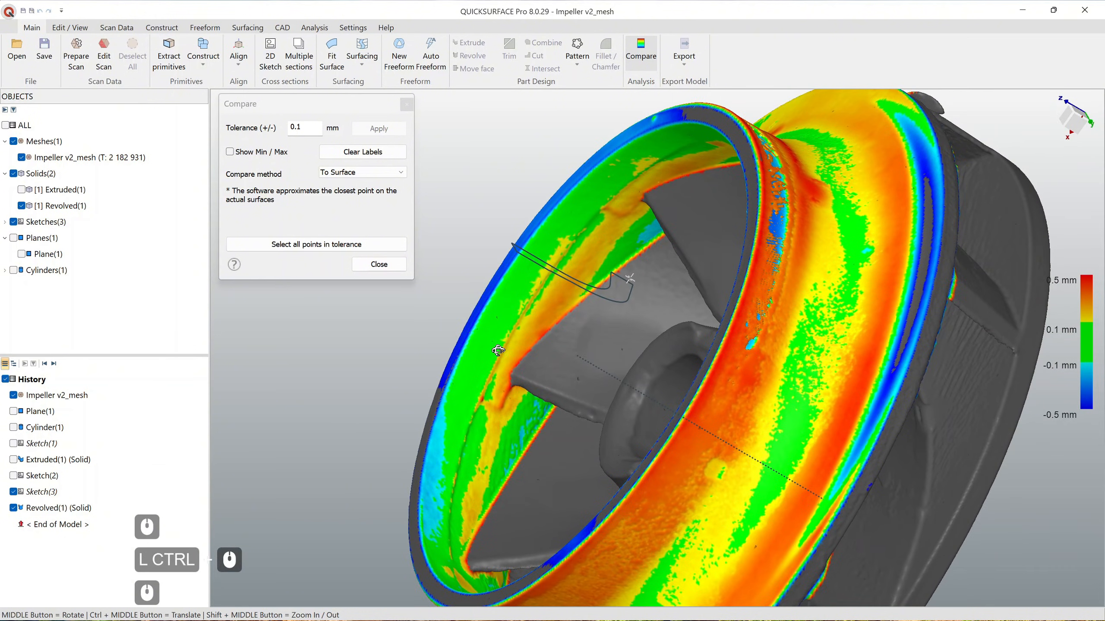
middle_drag(517, 422, 571, 387)
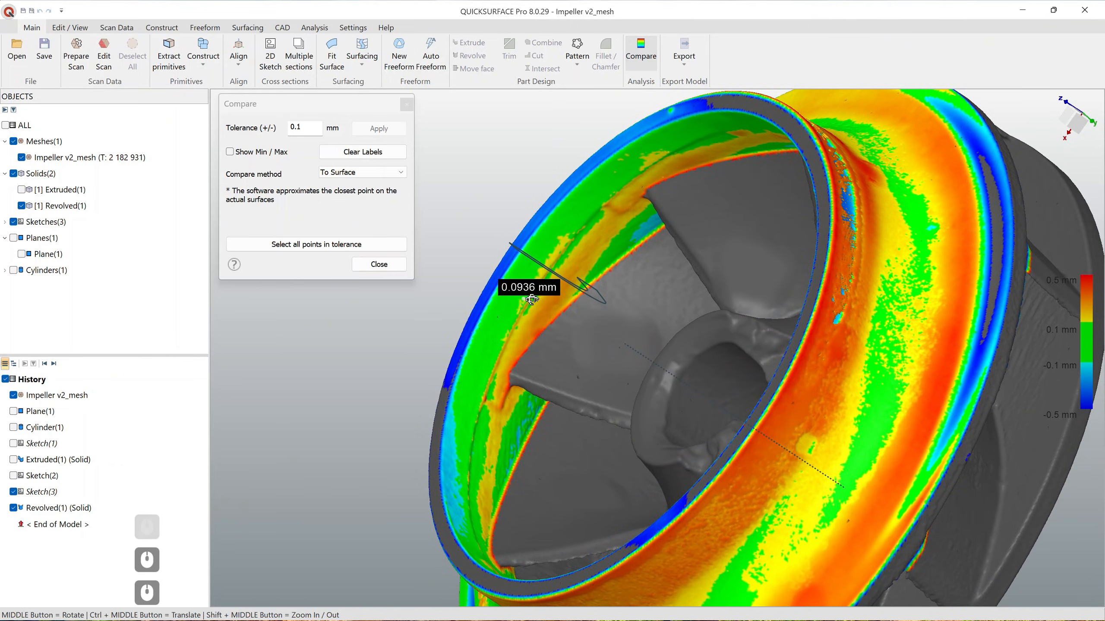
middle_drag(538, 296, 703, 322)
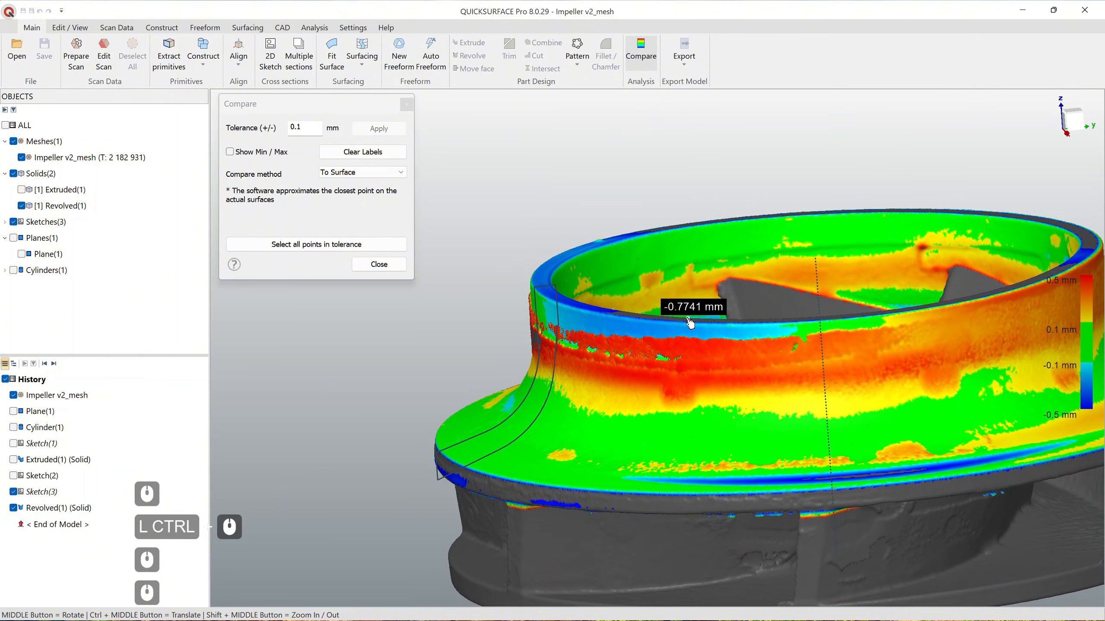
click(383, 268)
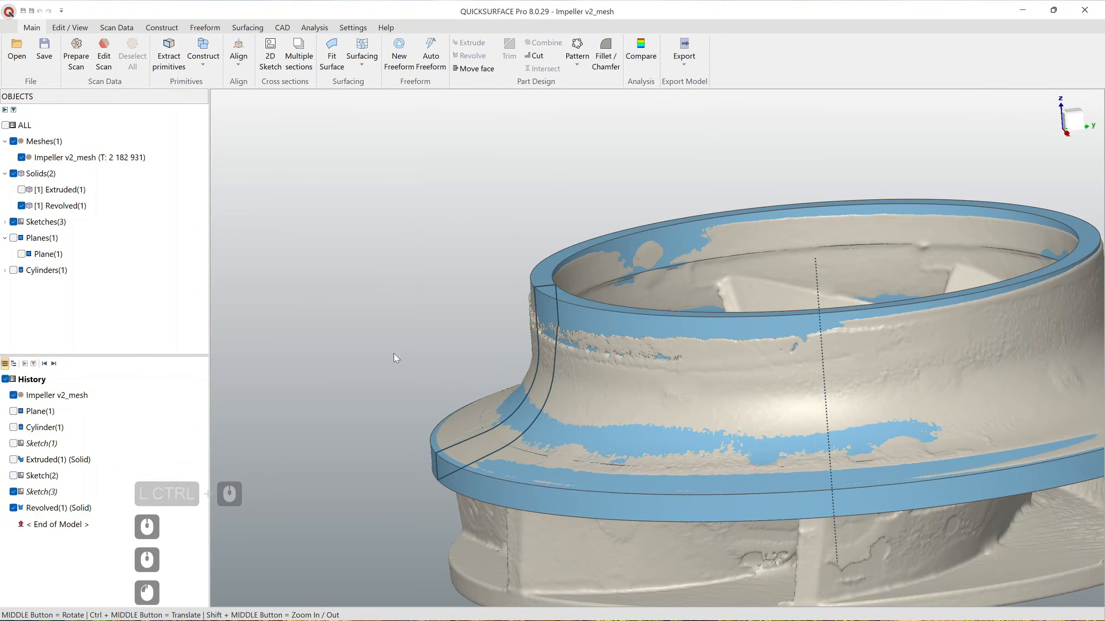
Step: Hide the section profile sketch on the shroud
scroll(399, 378, down, 3)
click(446, 415)
right_click(452, 412)
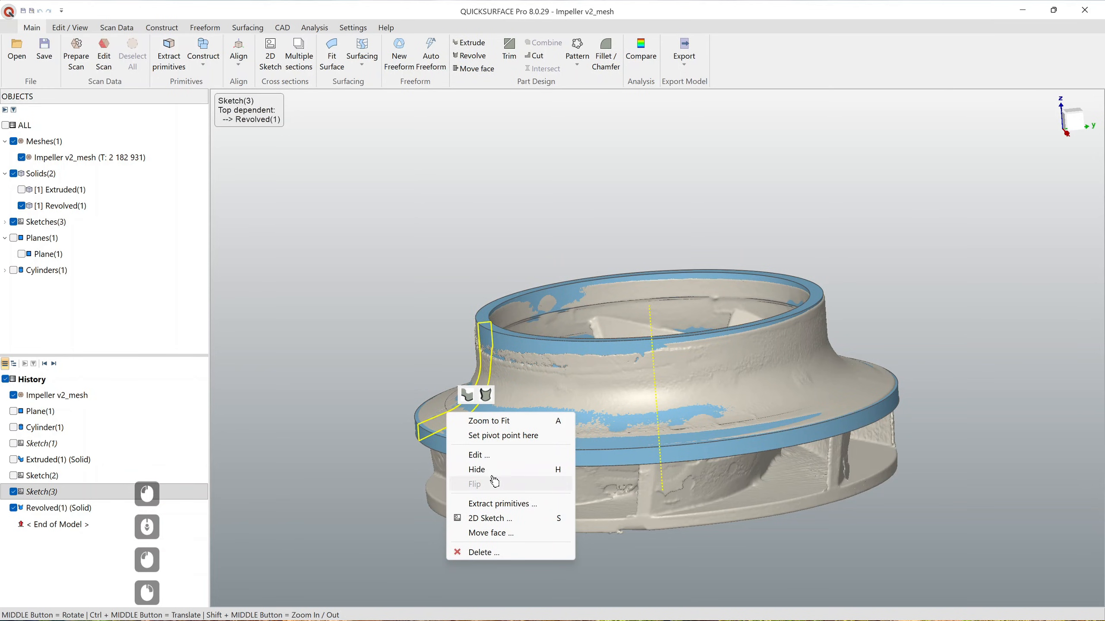
click(490, 478)
scroll(535, 314, up, 2)
ctrl+middle_drag(552, 303, 368, 248)
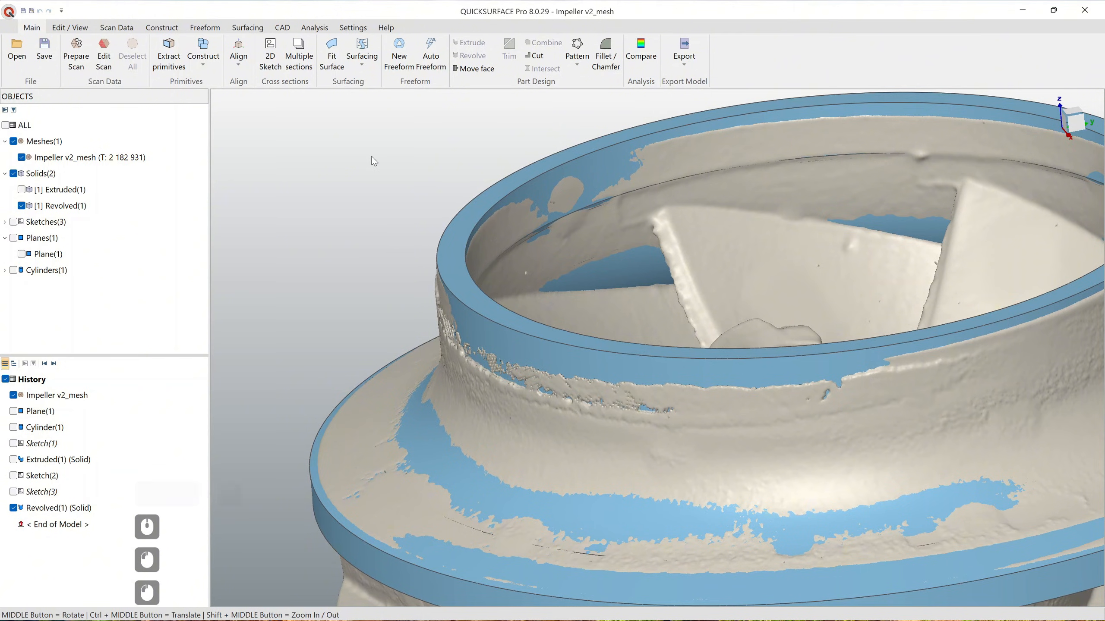
Step: Select the annular top face of the shroud's rim and show Sketch(3) again
click(461, 220)
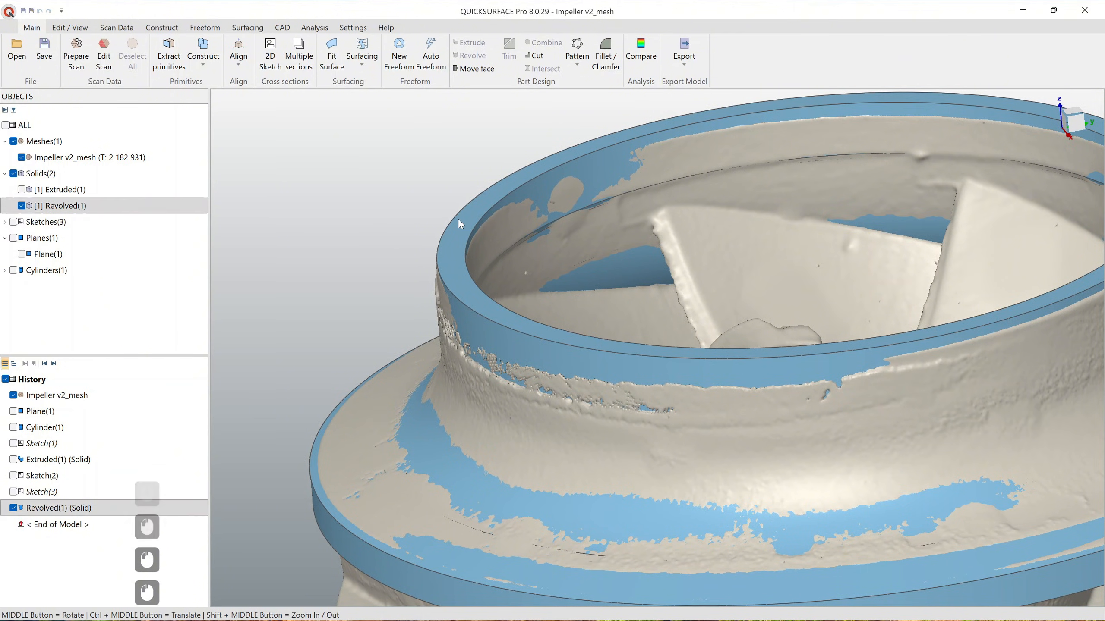
click(282, 28)
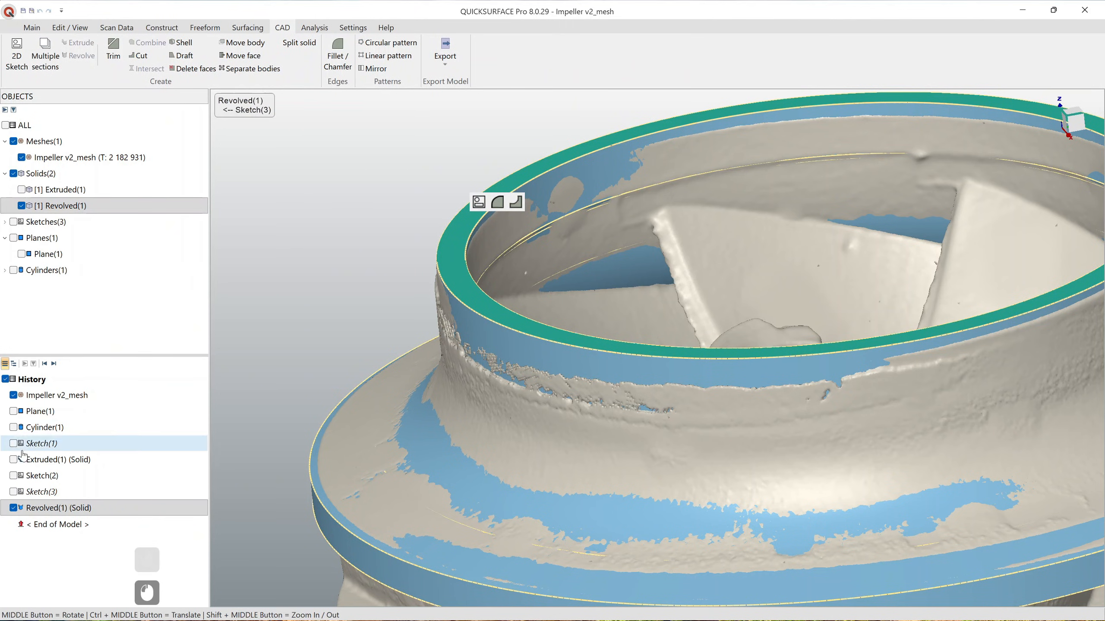
click(13, 491)
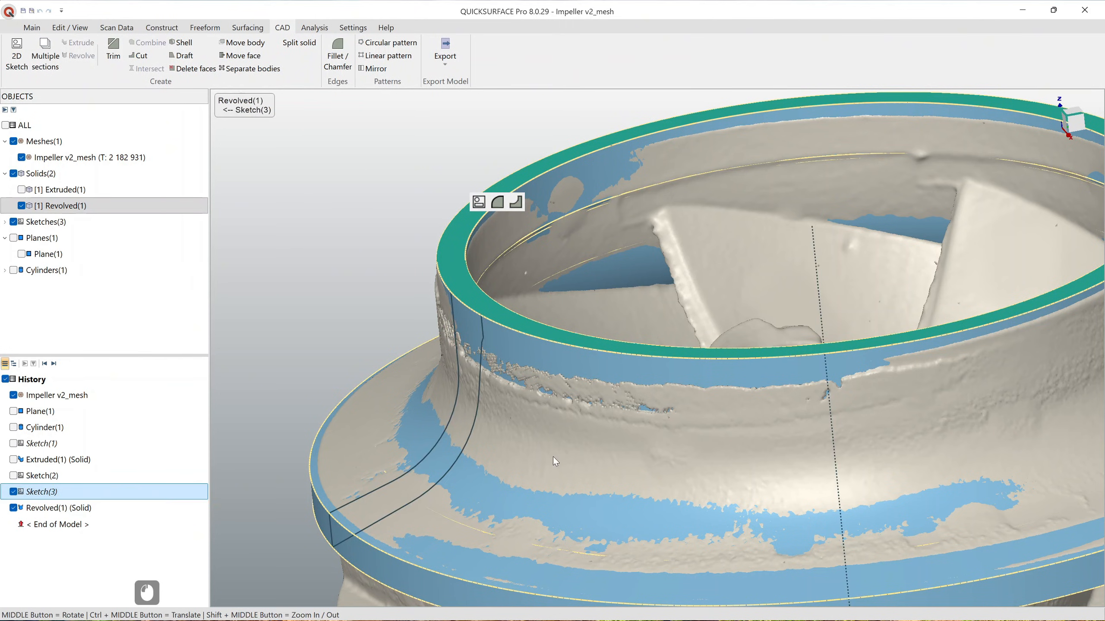
middle_drag(553, 457, 674, 453)
scroll(461, 372, down, 4)
scroll(410, 357, up, 4)
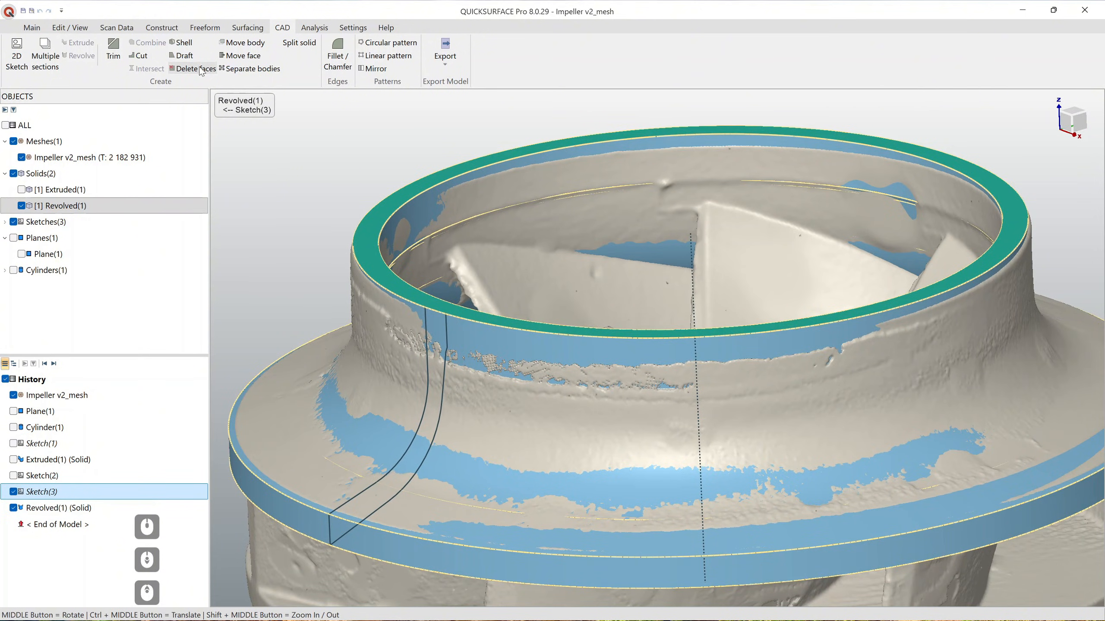
Step: Start a Move Face on the rim's top face in Offset mode with deviation analysis enabled at 0.1 mm
click(242, 55)
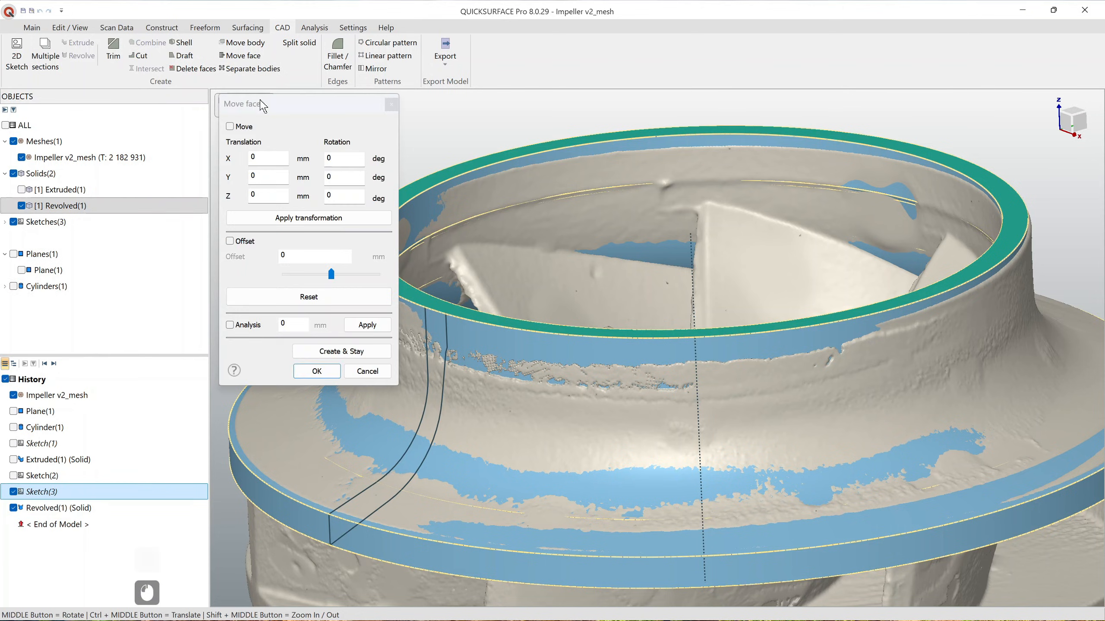
scroll(609, 244, down, 2)
scroll(481, 224, up, 2)
scroll(684, 245, up, 1)
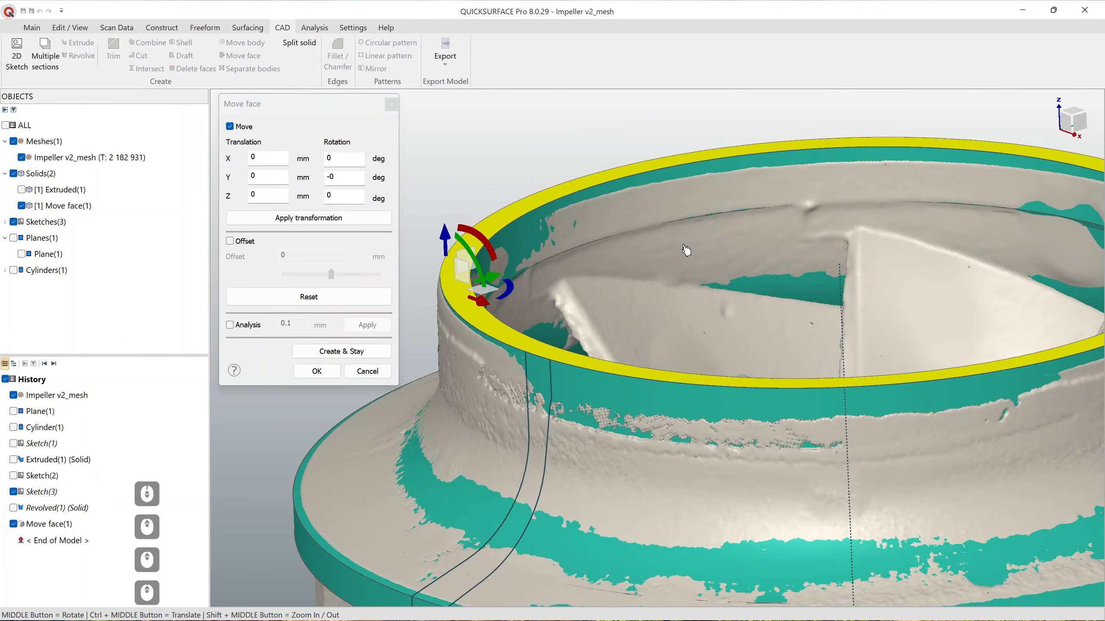
click(230, 242)
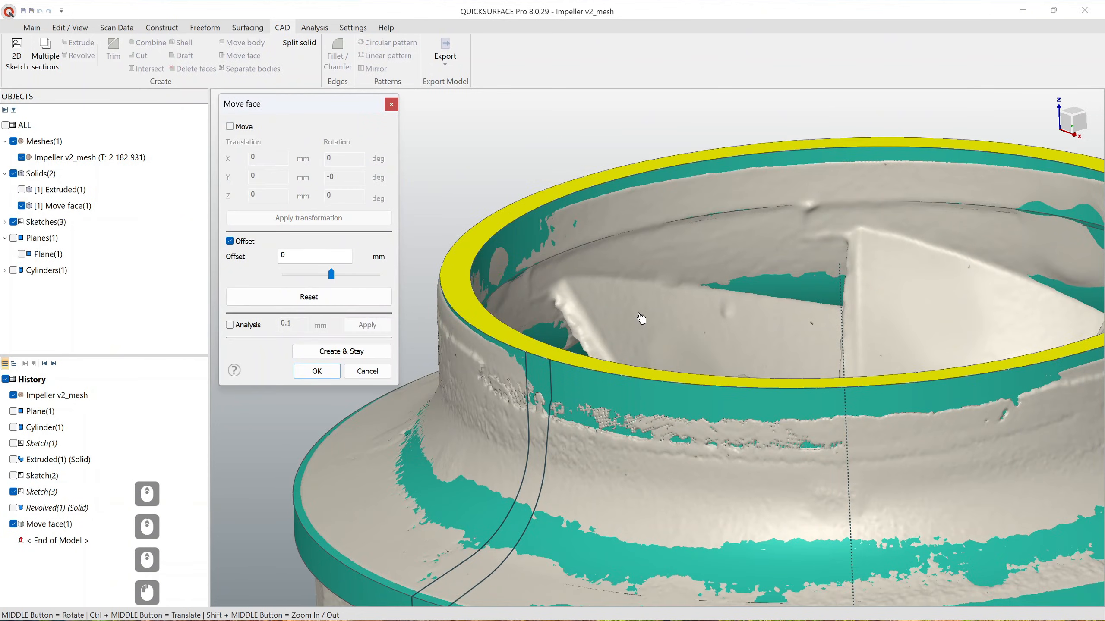
scroll(650, 317, down, 2)
scroll(583, 305, up, 3)
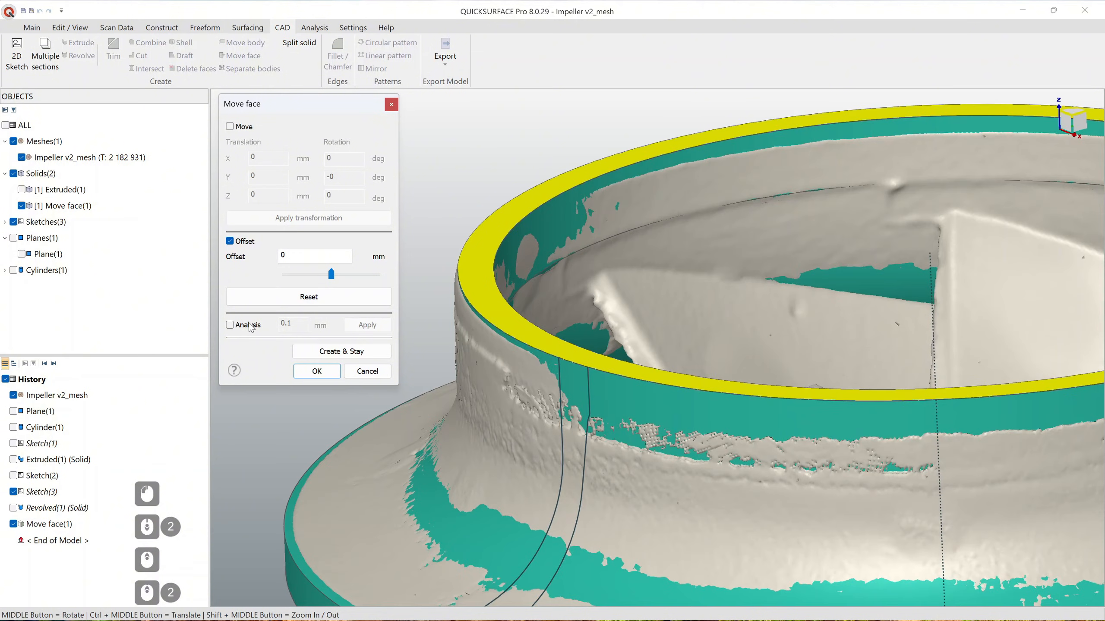
click(245, 326)
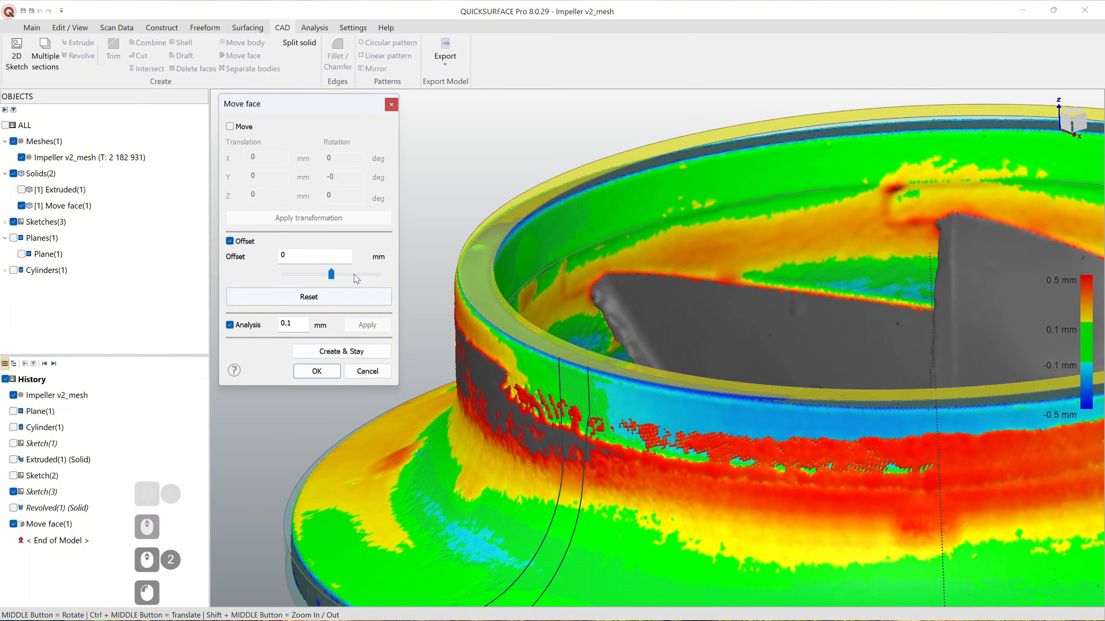
Step: Offset the rim's top face by -0.4 mm to match the mesh and accept the face move
drag(331, 275, 329, 276)
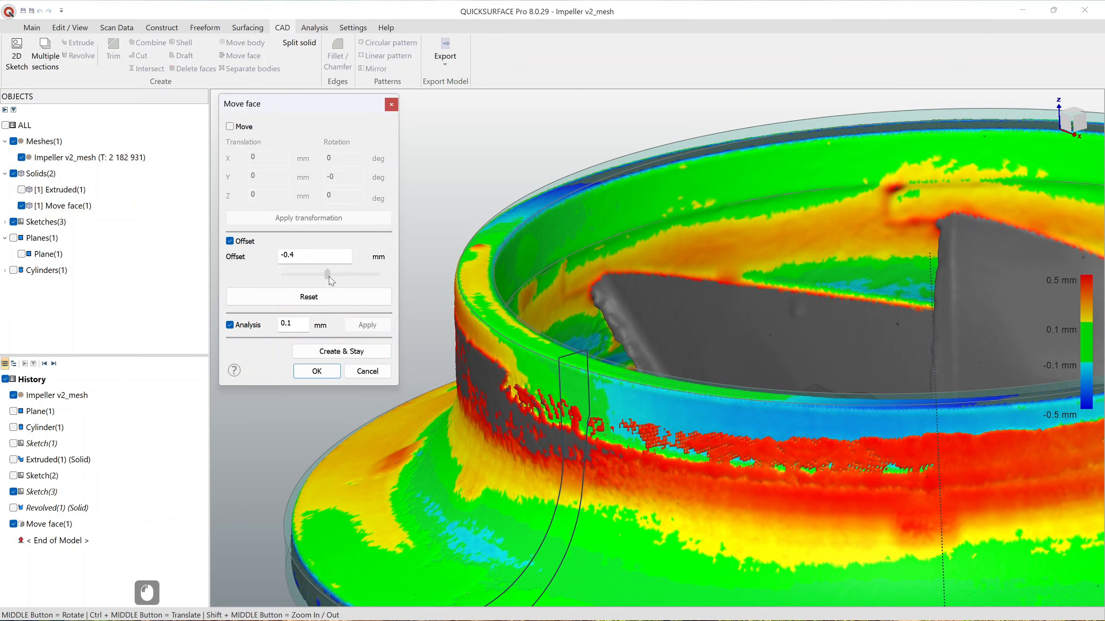
drag(329, 276, 328, 278)
middle_drag(600, 394, 579, 355)
scroll(581, 359, down, 3)
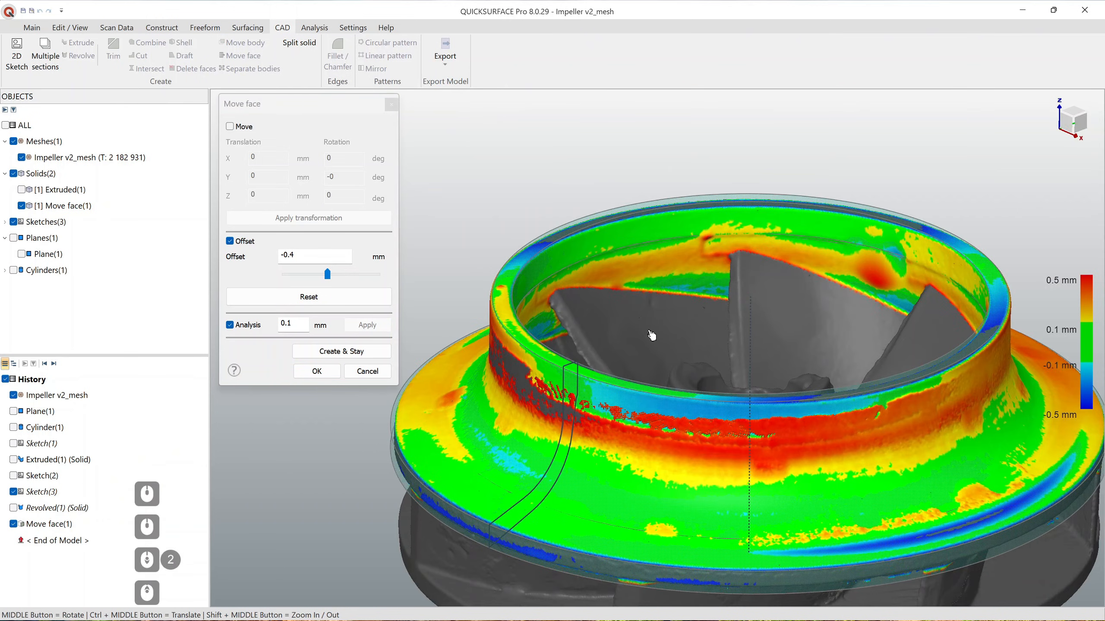
click(317, 371)
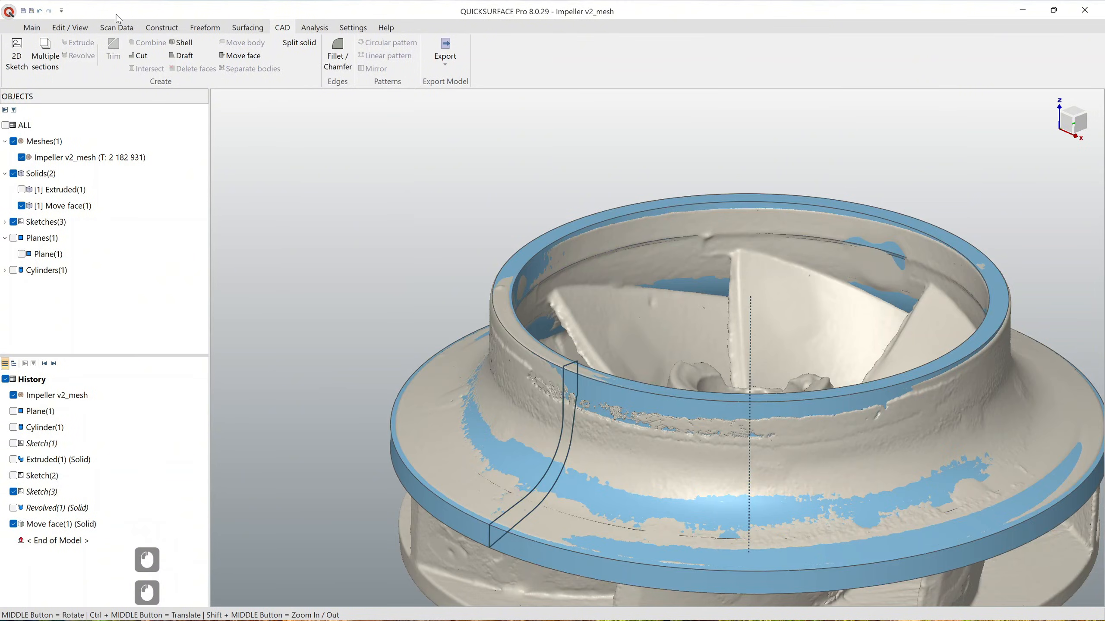
Step: Compare the mesh with the modified shroud solid and check the deviation on the rim's top face
click(32, 27)
click(640, 48)
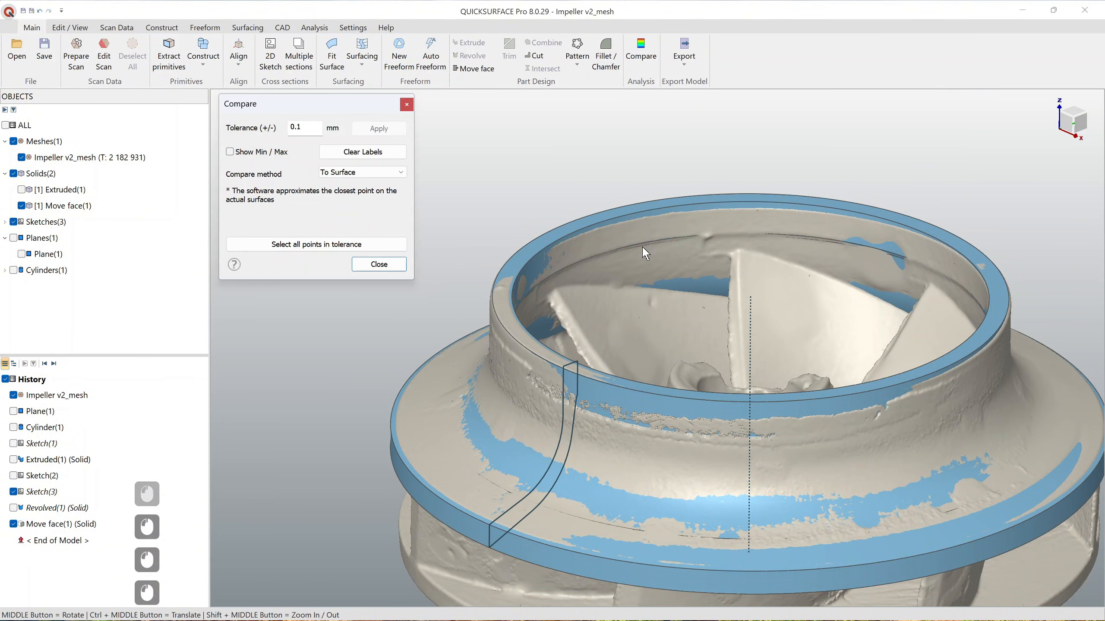
scroll(573, 374, up, 4)
scroll(573, 373, up, 2)
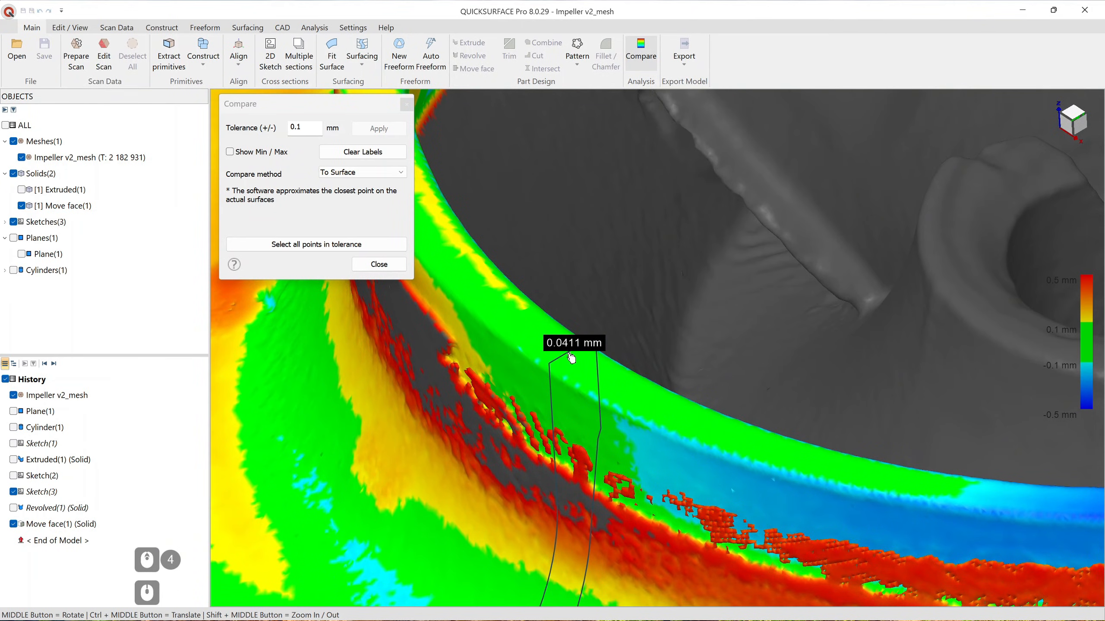
scroll(571, 358, down, 3)
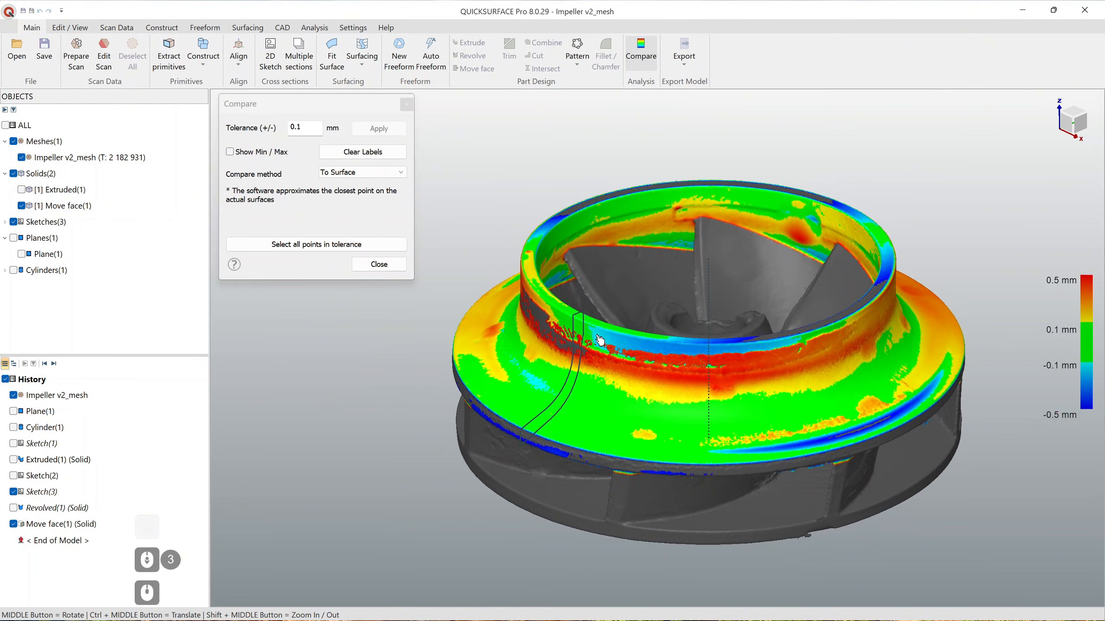
Step: Check the deviation around the shroud flange's outer edge and close the comparison
scroll(524, 443, up, 2)
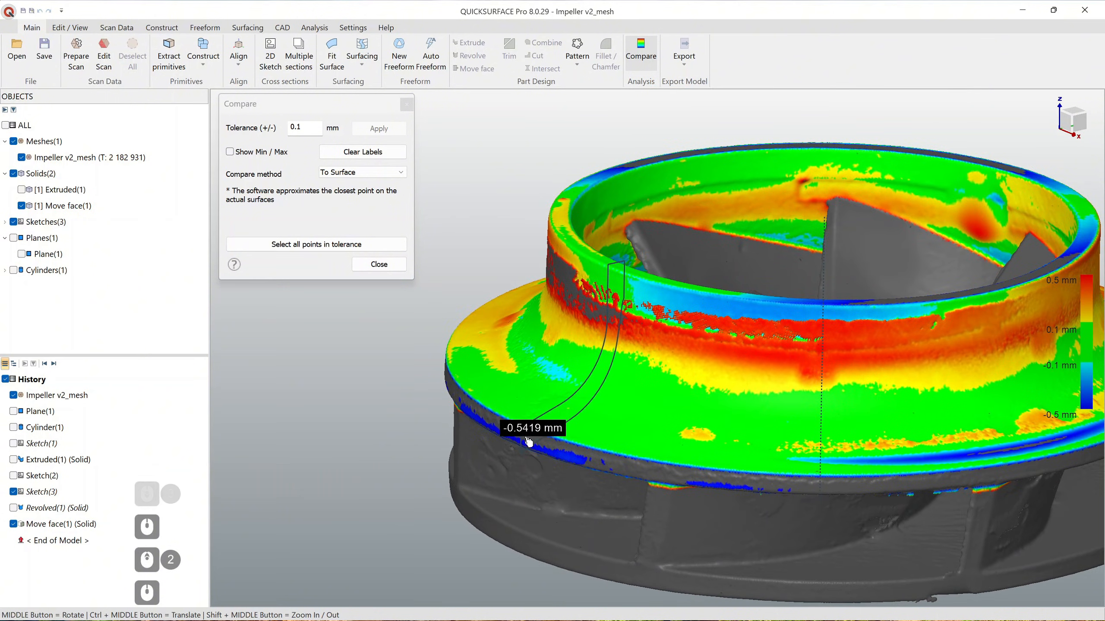
middle_drag(528, 444, 382, 414)
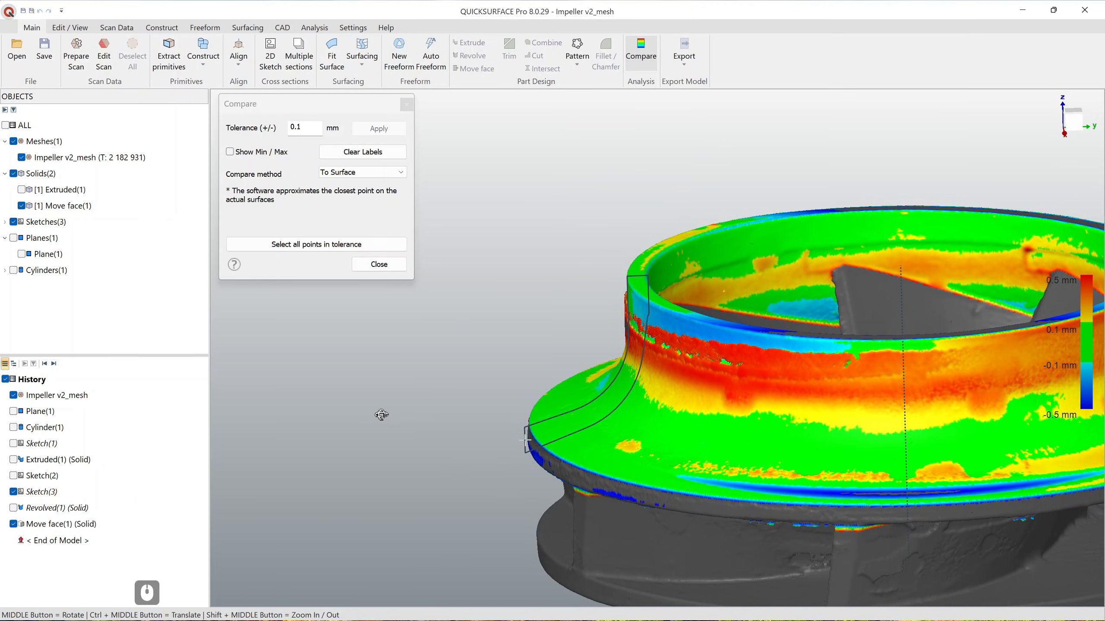
middle_drag(584, 472, 656, 466)
scroll(602, 461, down, 2)
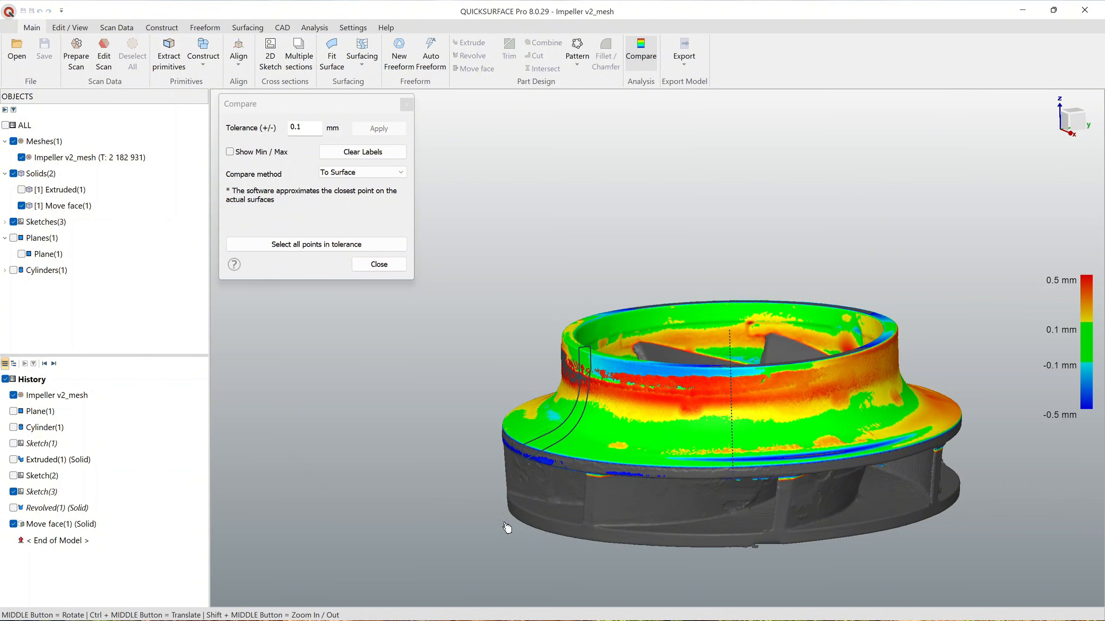
scroll(542, 461, up, 5)
middle_drag(557, 445, 559, 489)
scroll(599, 449, down, 2)
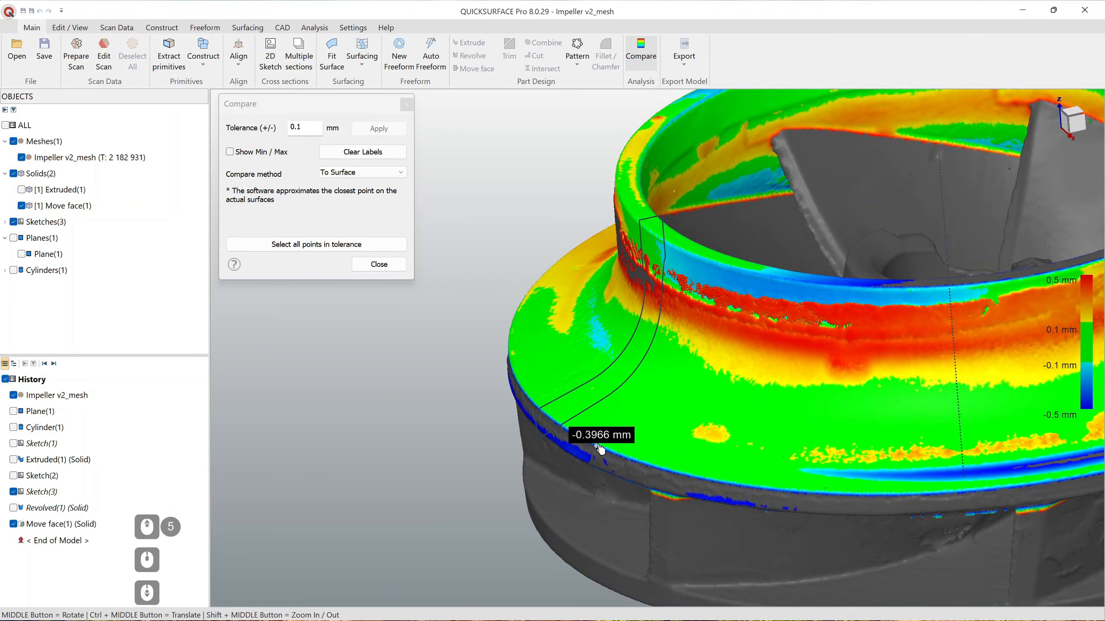
scroll(808, 317, up, 3)
click(364, 264)
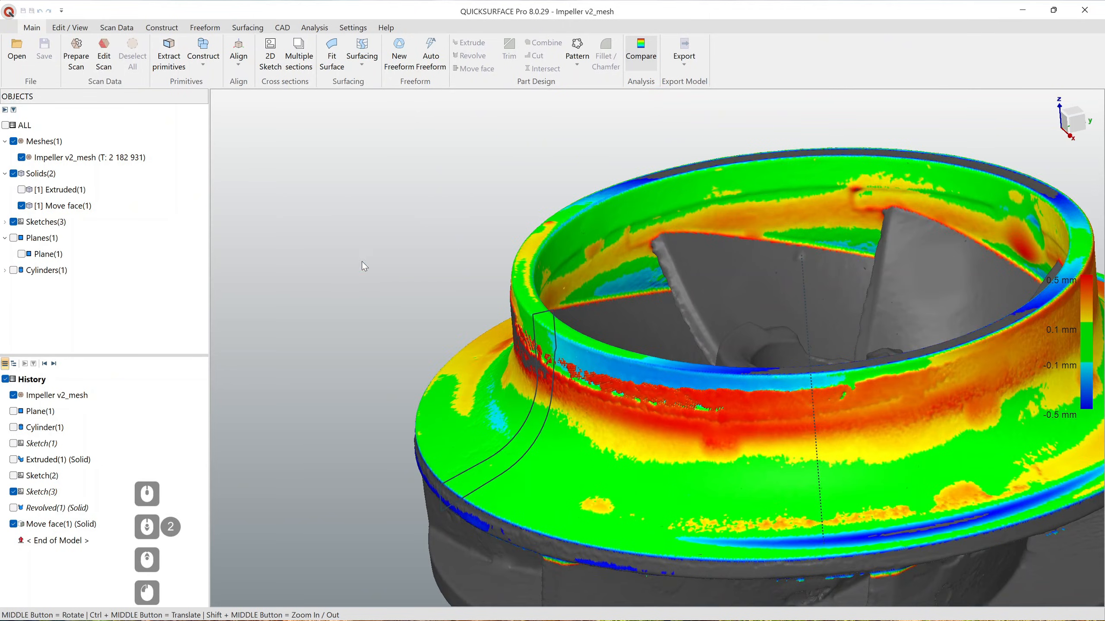
Step: Hide the section profile sketch and the shroud solid, leaving only the scan mesh in view
click(518, 423)
right_click(520, 419)
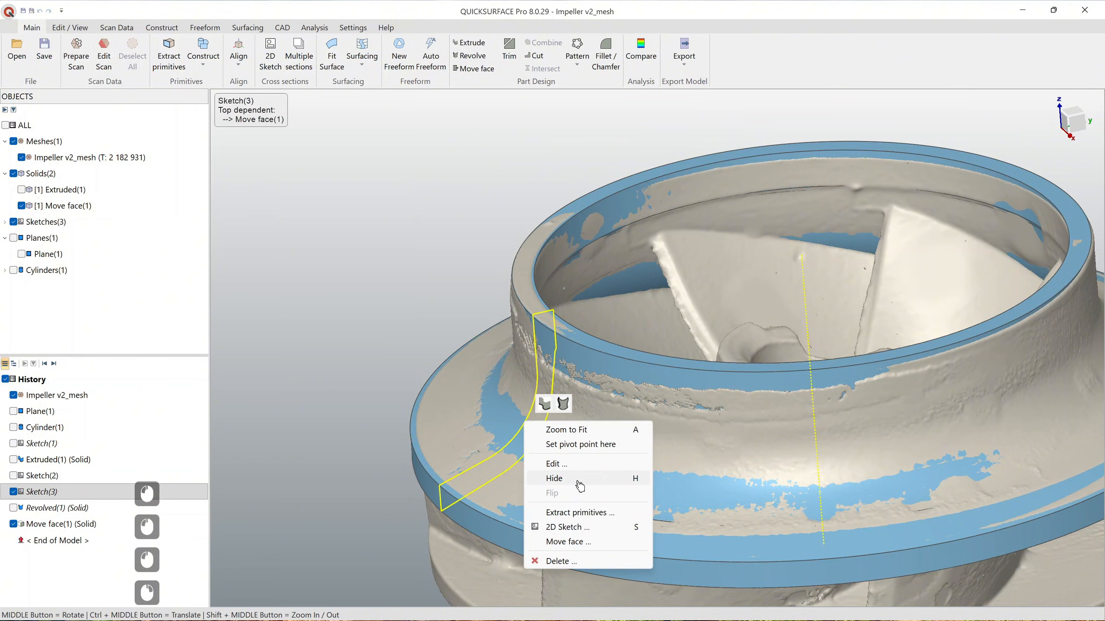
click(558, 481)
scroll(609, 453, down, 2)
scroll(611, 457, up, 2)
click(485, 407)
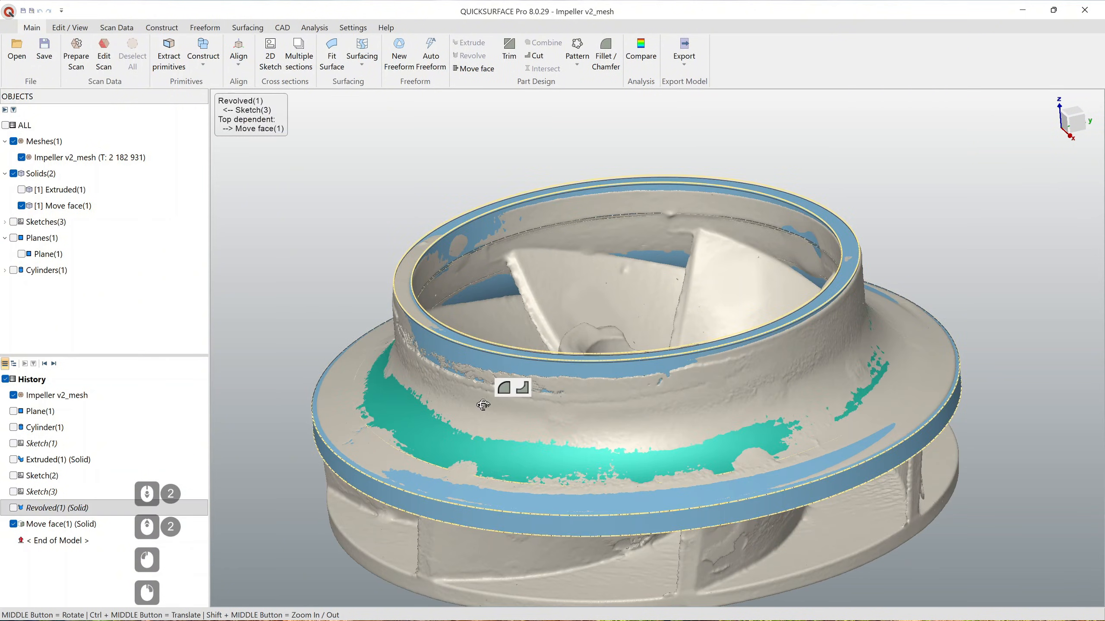
right_click(483, 404)
click(538, 462)
scroll(522, 460, down, 2)
mouse_move(519, 459)
middle_down()
mouse_move(584, 374)
mouse_move(565, 453)
middle_up()
Step: Show the shroud profile sketch over the scan mesh, and replace it in view with a duplicate
click(13, 492)
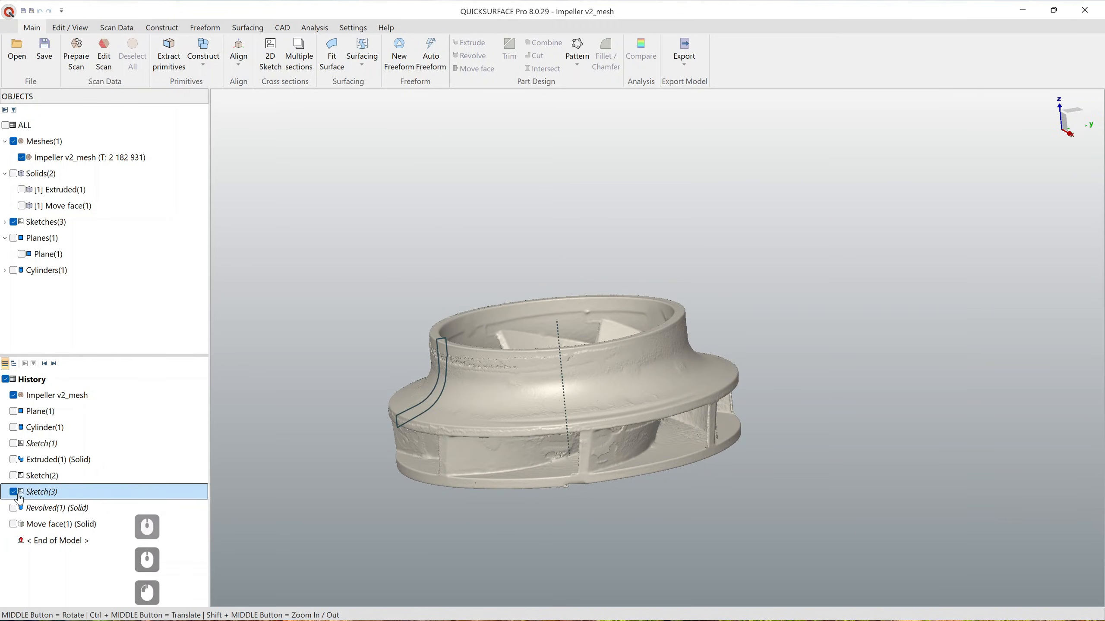
mouse_move(476, 472)
middle_down()
mouse_move(540, 468)
mouse_move(552, 489)
mouse_move(666, 463)
mouse_move(506, 506)
mouse_move(674, 431)
mouse_move(597, 475)
mouse_move(644, 424)
mouse_move(687, 253)
mouse_move(665, 394)
mouse_move(684, 193)
mouse_move(669, 331)
mouse_move(608, 356)
mouse_move(466, 385)
mouse_move(609, 350)
mouse_move(618, 333)
middle_up()
scroll(513, 498, up, 2)
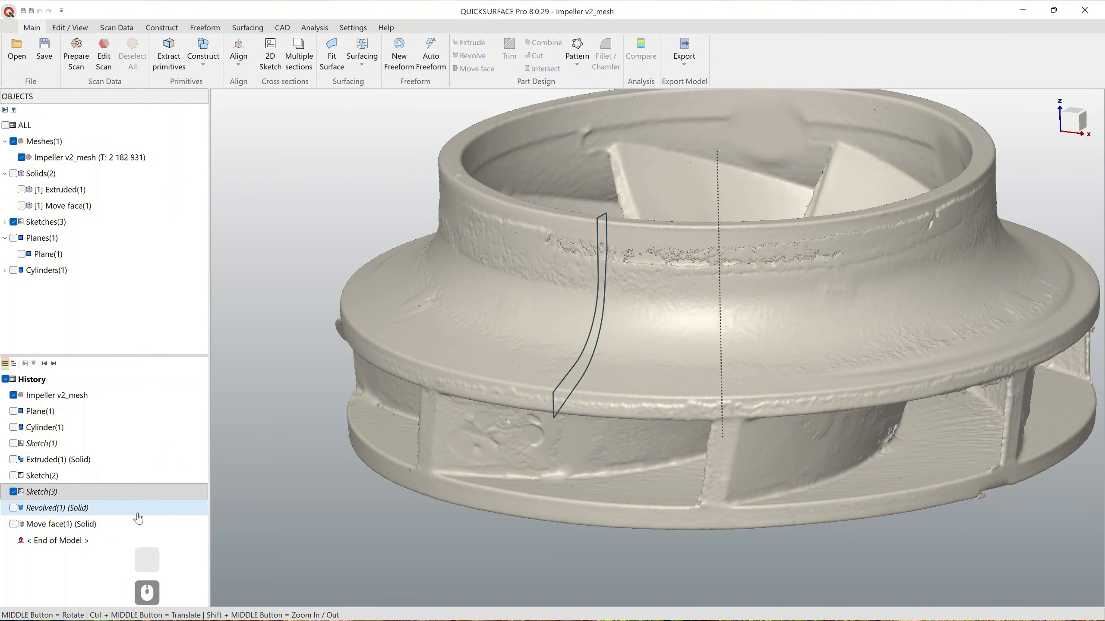
right_click(34, 491)
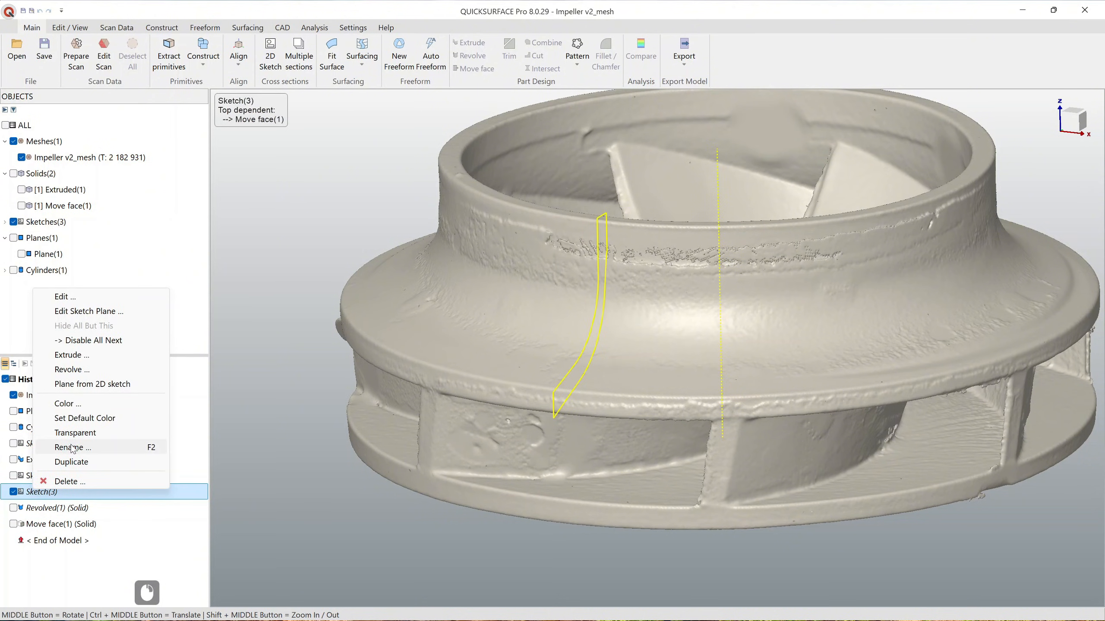
click(71, 462)
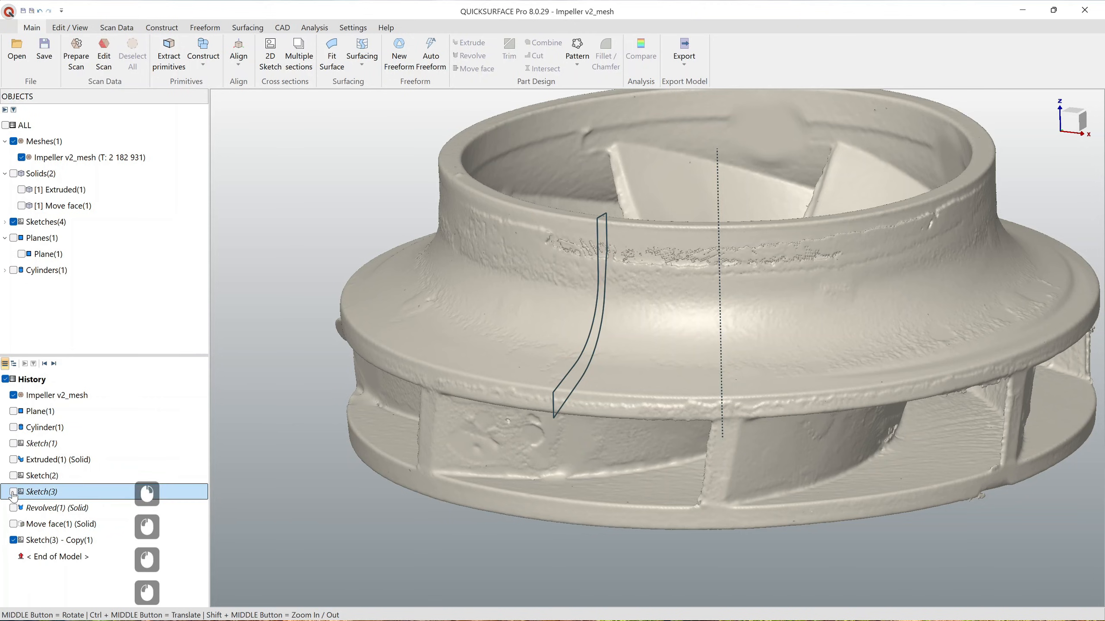
Step: Open the duplicated sketch for editing and delete the shroud profile curves, leaving only the vertical axis
click(65, 538)
right_click(65, 539)
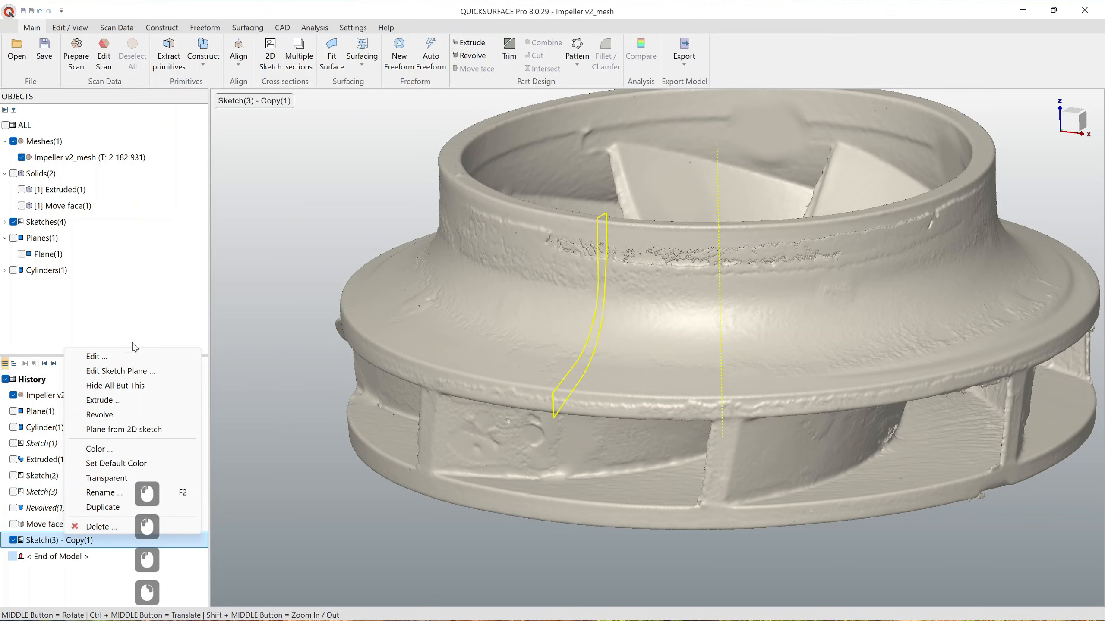
click(115, 358)
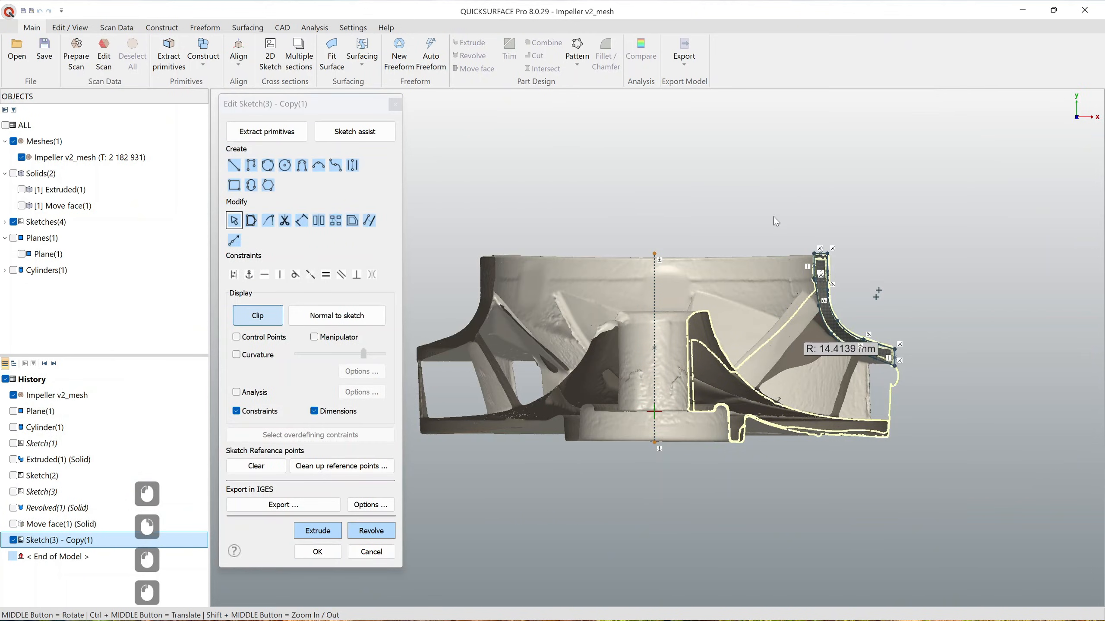
drag(968, 372, 969, 371)
key(Delete)
scroll(850, 445, up, 2)
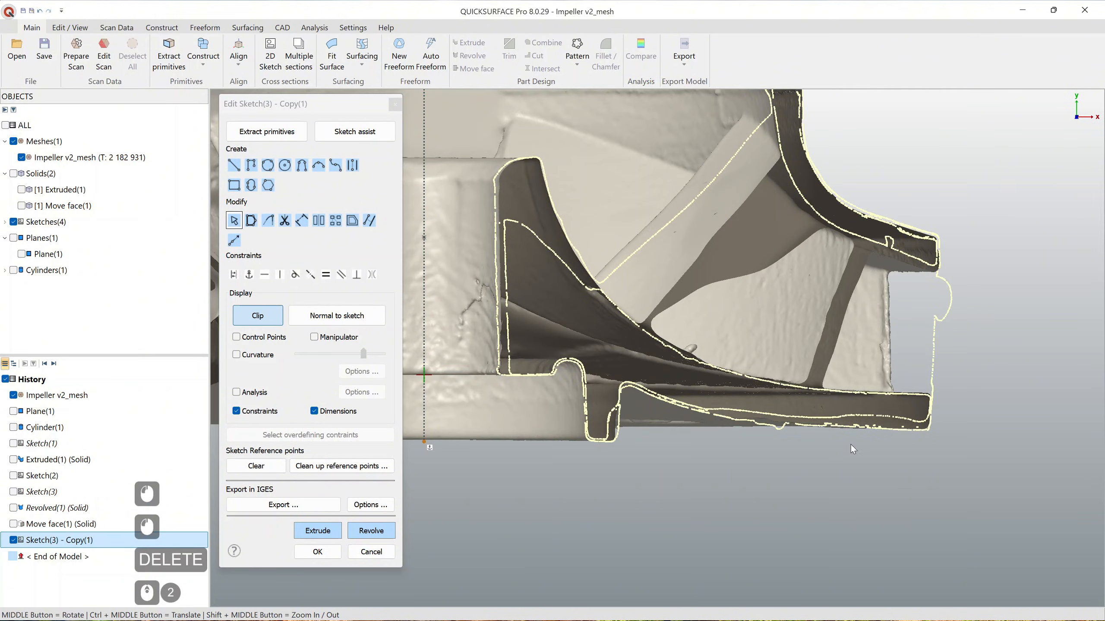
Step: Fit a line to the section points along the upper face of the lower disc near its outer edge
ctrl+middle_drag(792, 403, 782, 460)
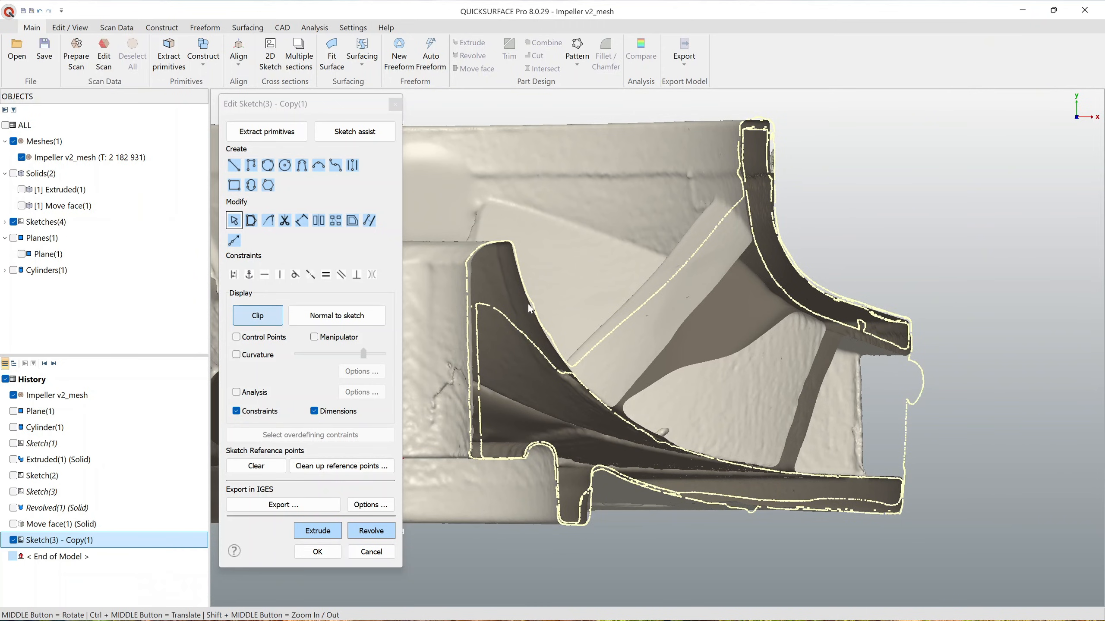
scroll(898, 490, up, 4)
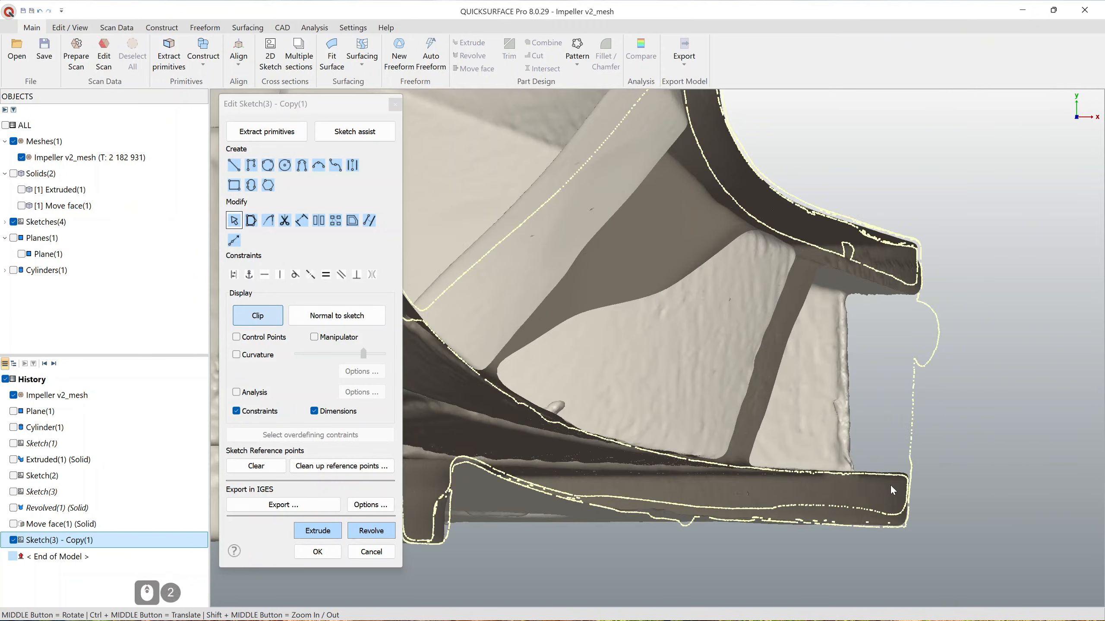
scroll(874, 452, down, 2)
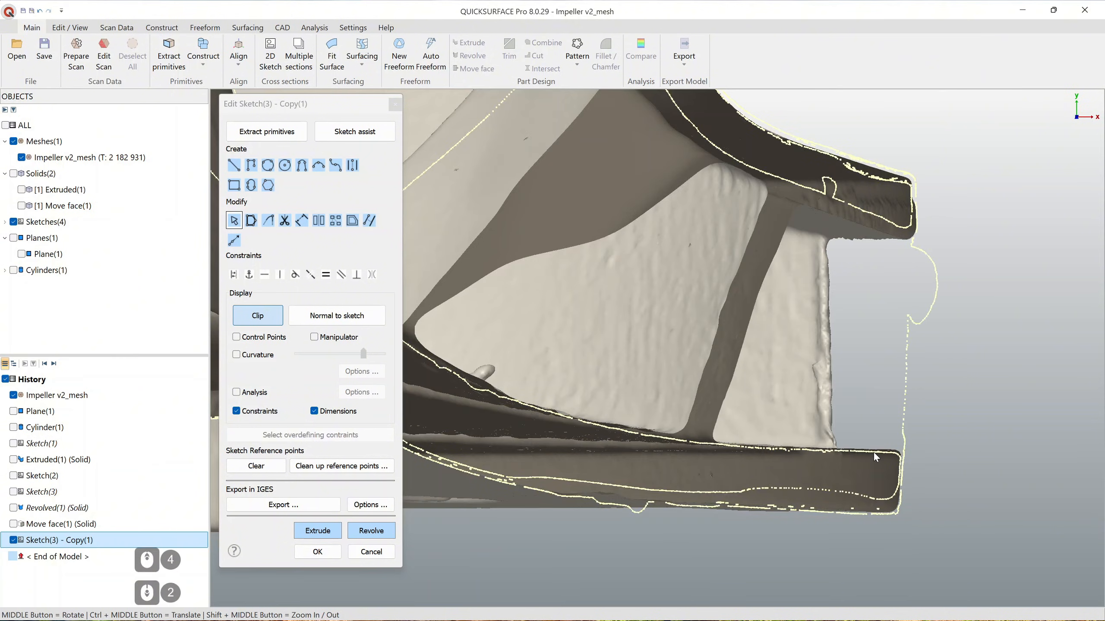
ctrl+middle_drag(788, 446, 721, 416)
scroll(885, 459, up, 2)
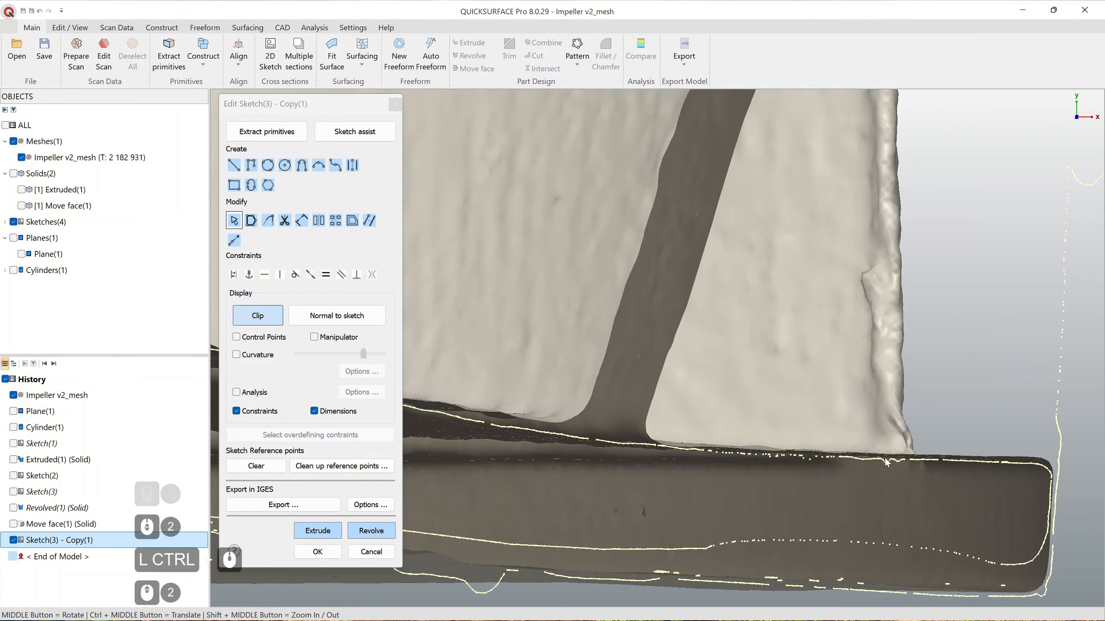
shift+click(813, 442)
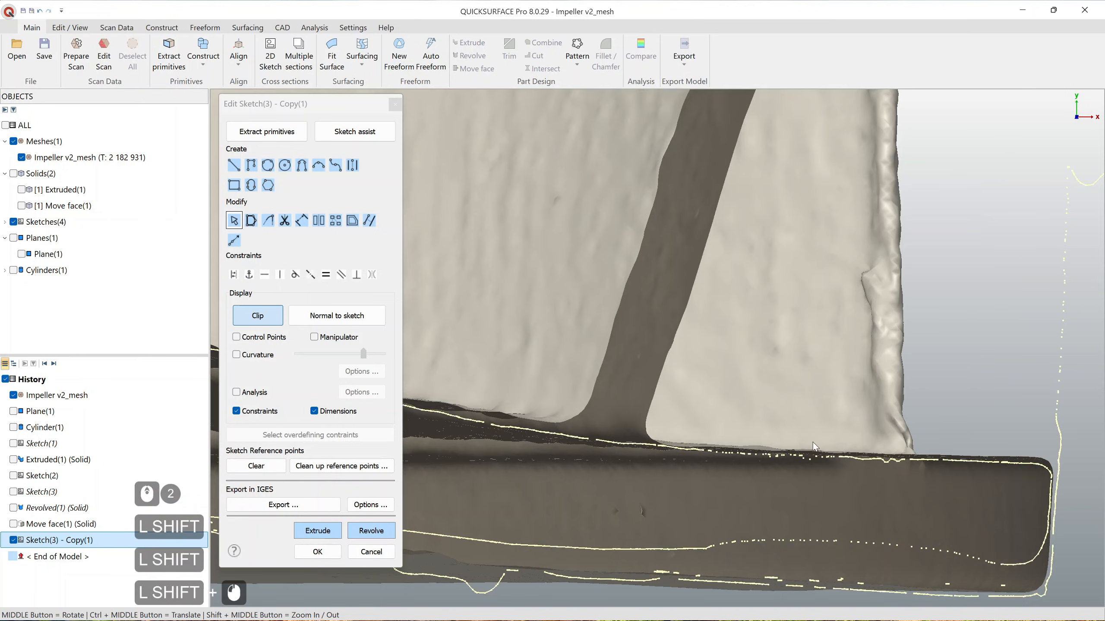
shift+drag(998, 475, 1045, 449)
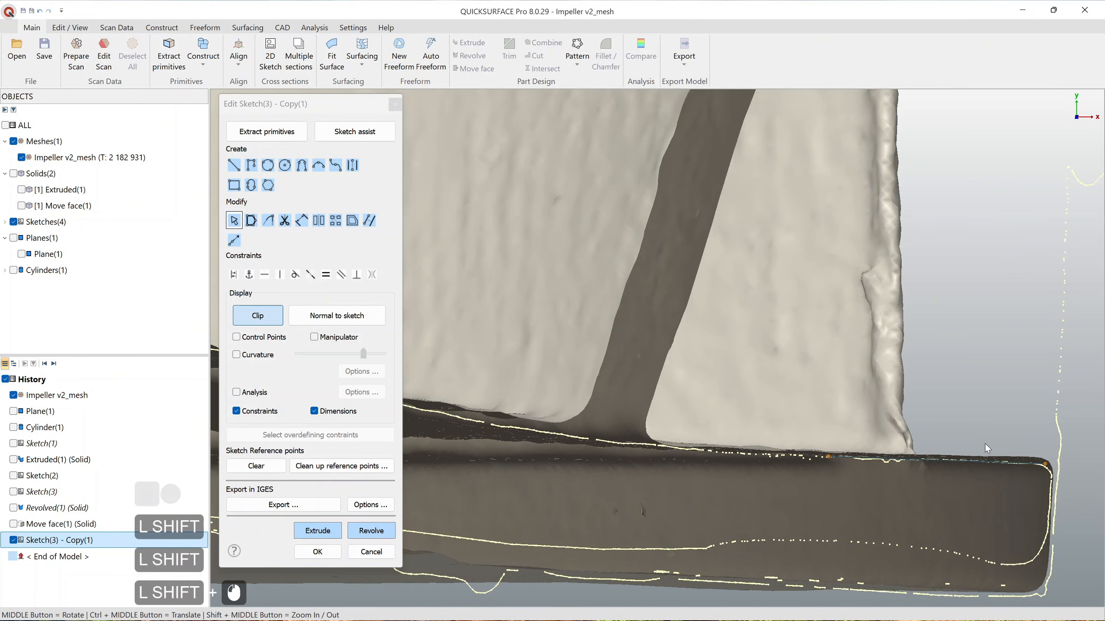
Step: Fit a short line to the section points on the hub's outer side just below its top
scroll(985, 444, down, 2)
ctrl+middle_drag(694, 339, 809, 435)
scroll(570, 241, up, 1)
scroll(573, 234, up, 1)
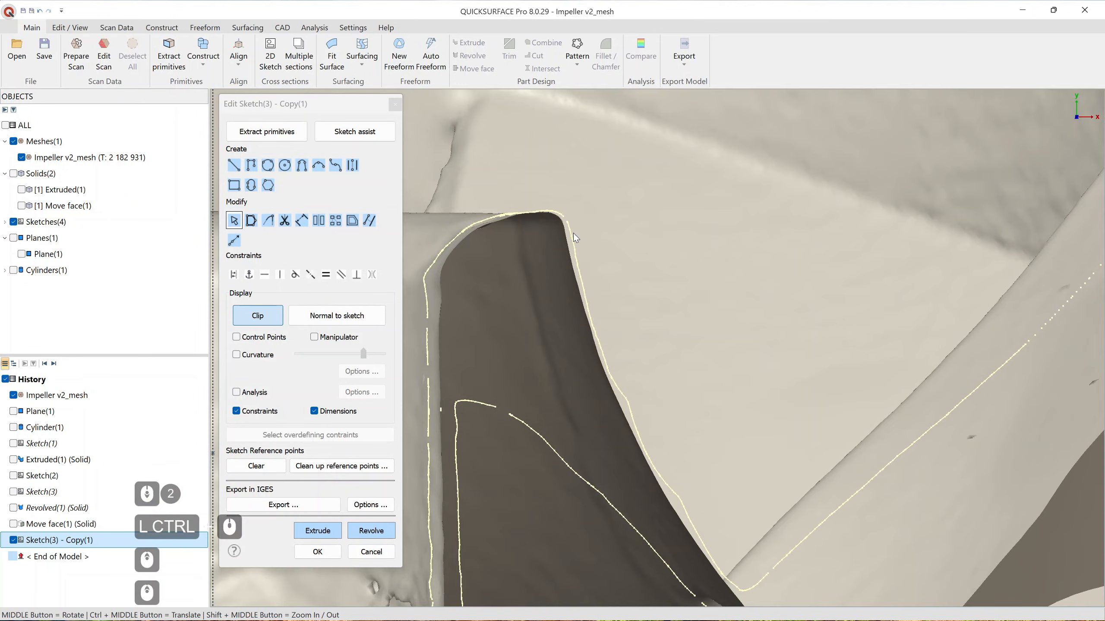
mouse_move(581, 228)
shift+mouse_down()
mouse_move(564, 239)
mouse_move(600, 313)
shift+mouse_up()
scroll(639, 323, down, 3)
ctrl+middle_drag(688, 343, 639, 318)
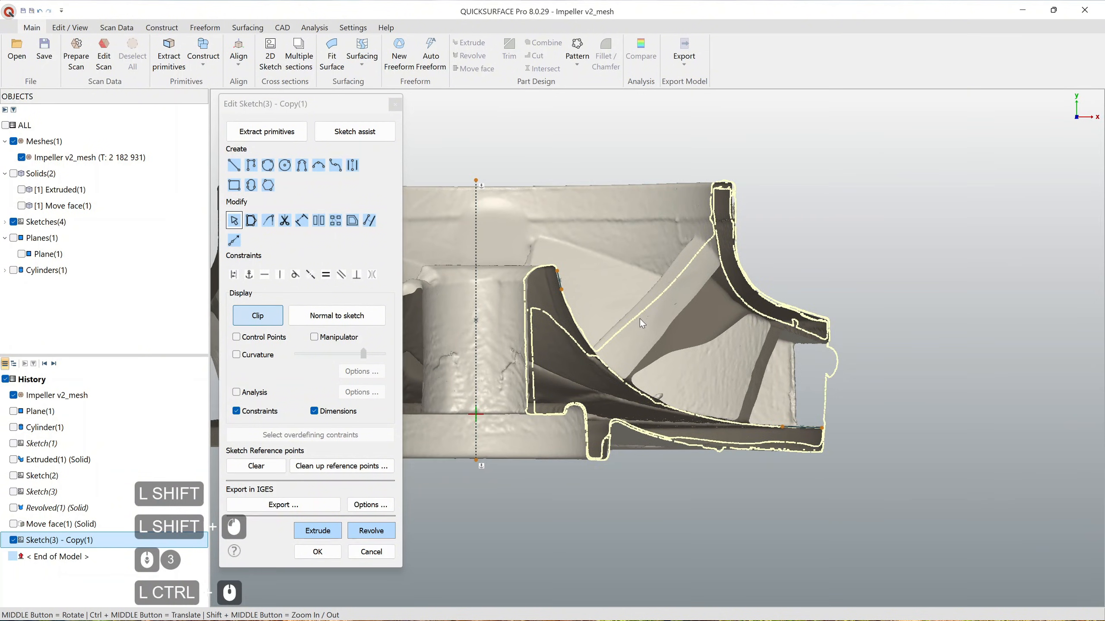
Step: Try to join the hub line and the lower disc line with a connecting arc
scroll(638, 318, up, 1)
mouse_move(528, 269)
ctrl+mouse_down()
mouse_move(572, 403)
mouse_move(782, 479)
mouse_move(859, 478)
ctrl+mouse_up()
drag(526, 472, 536, 478)
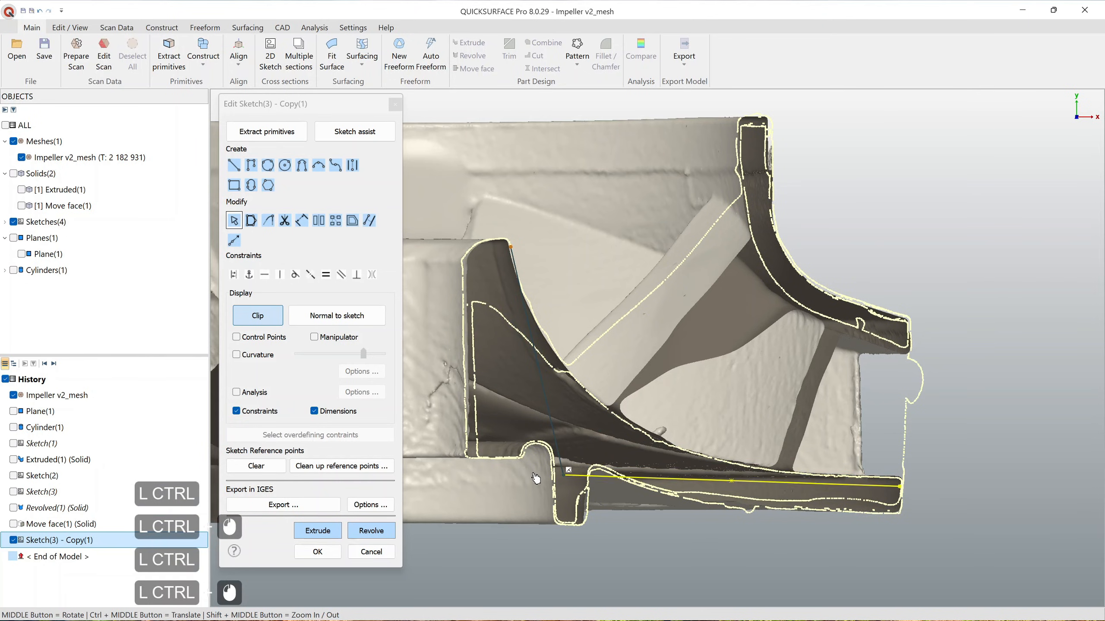
key(ctrl+z)
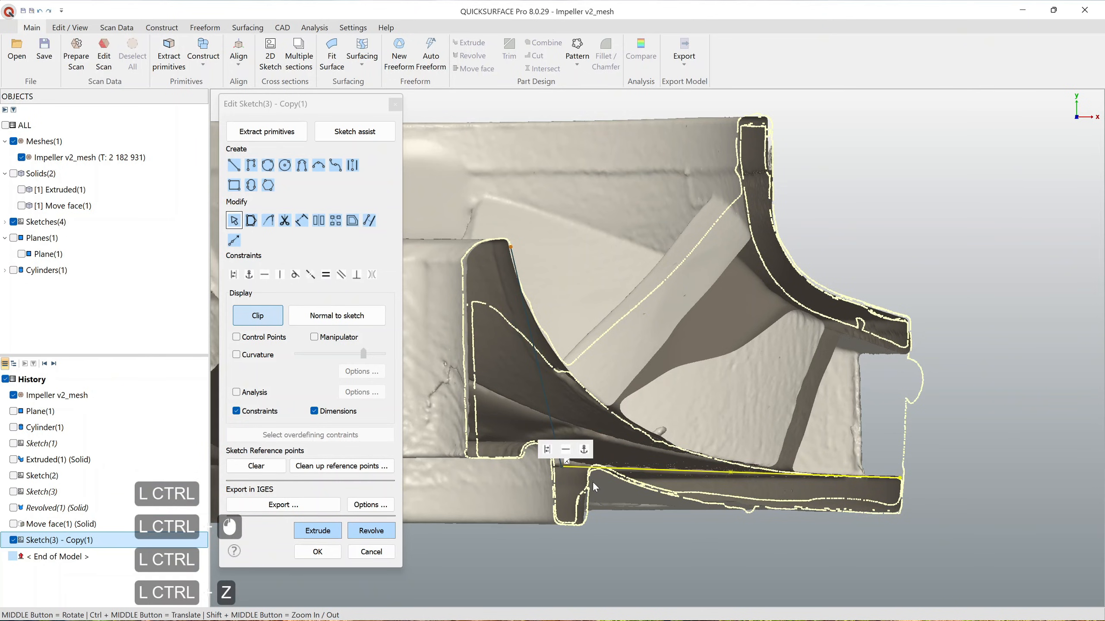
click(657, 533)
ctrl+click(527, 472)
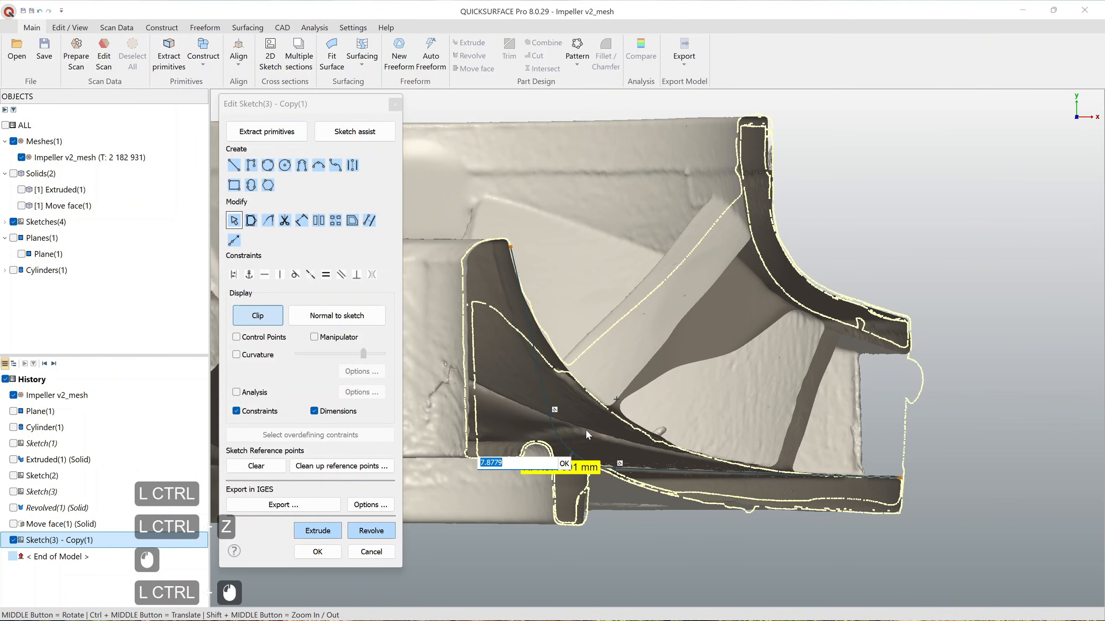
Step: Try to reshape the connecting arc onto the hub's section curve, and undo the whole join
scroll(585, 430, up, 3)
ctrl+drag(566, 469, 596, 421)
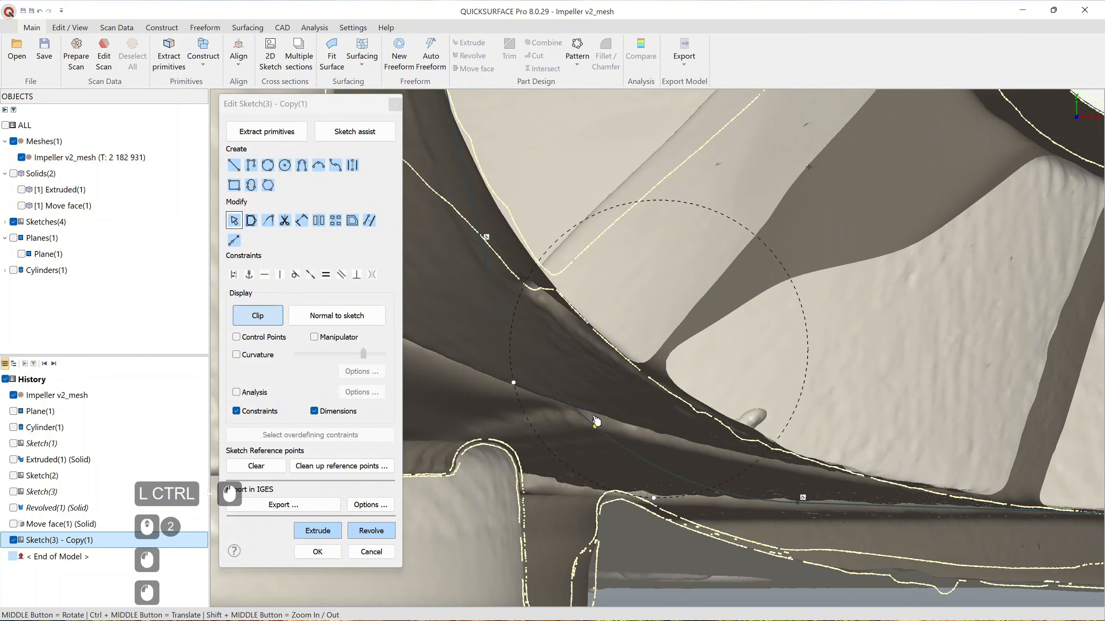
ctrl+drag(622, 377, 630, 366)
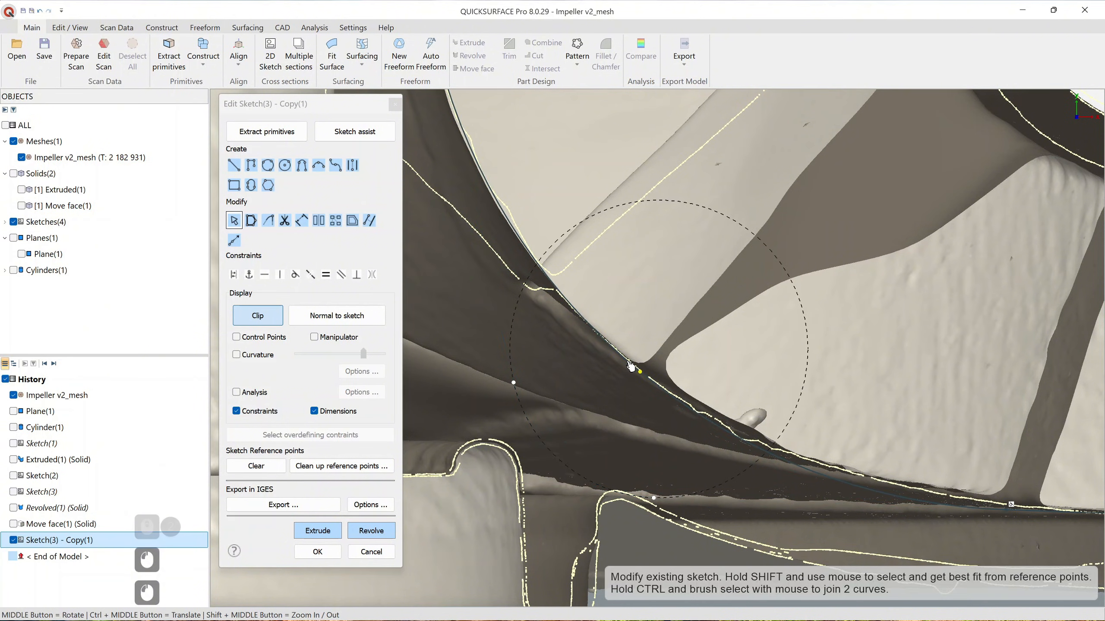
scroll(630, 367, down, 2)
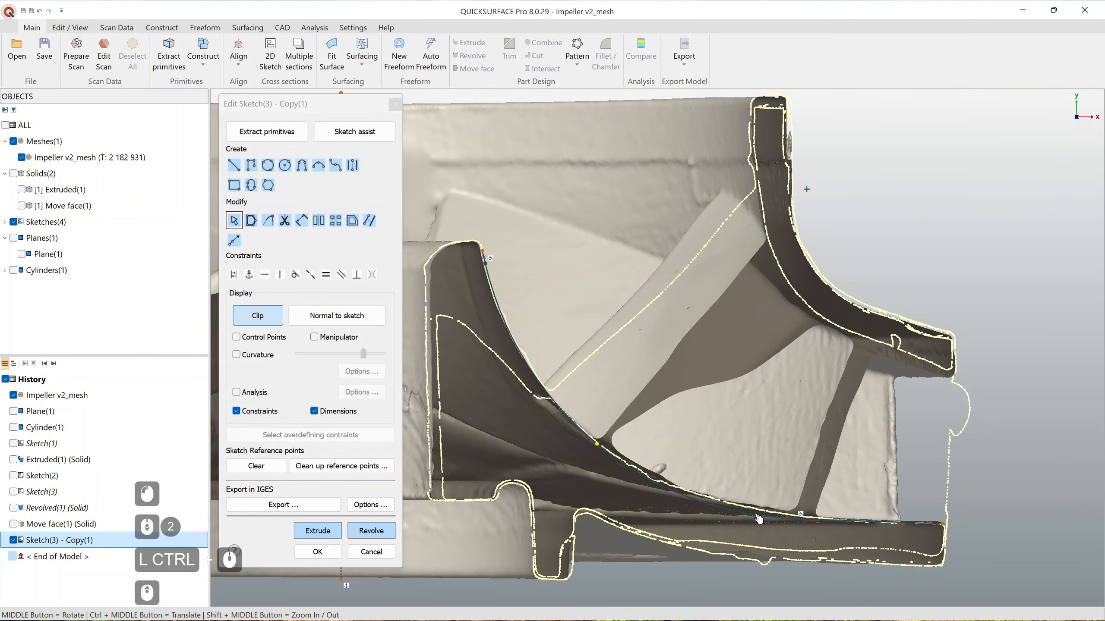
key(ctrl+z)
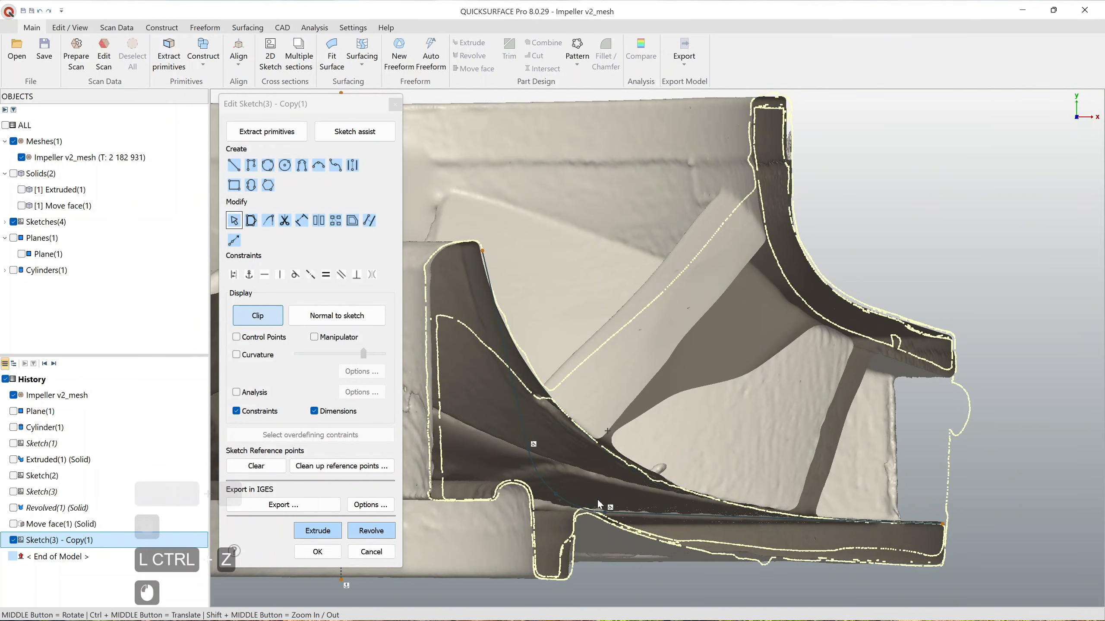
key(ctrl+z)
key(ctrl+z)
Step: Draw a spline along the hub's curved section from the hub line's lower end to the disc line's inner end
click(654, 401)
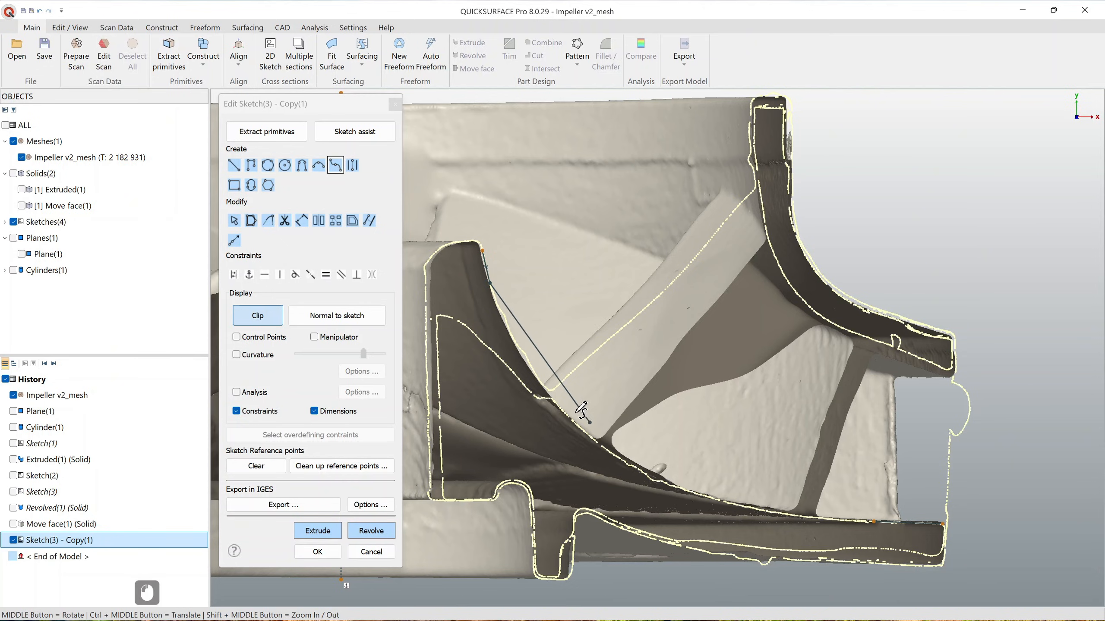
key(ctrl)
ctrl+click(558, 405)
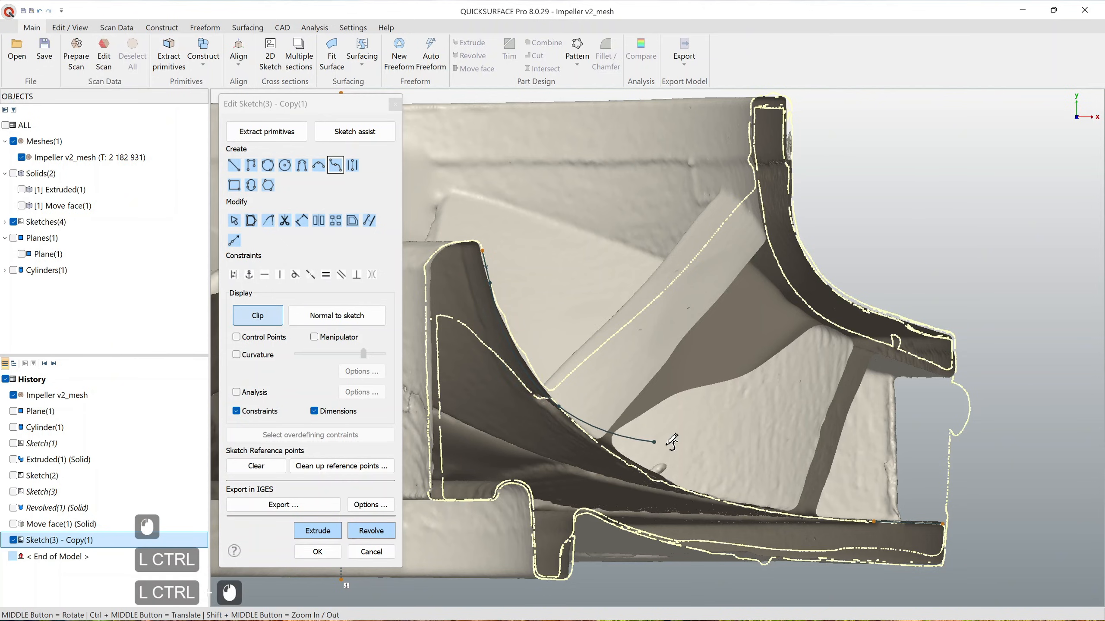
ctrl+click(703, 494)
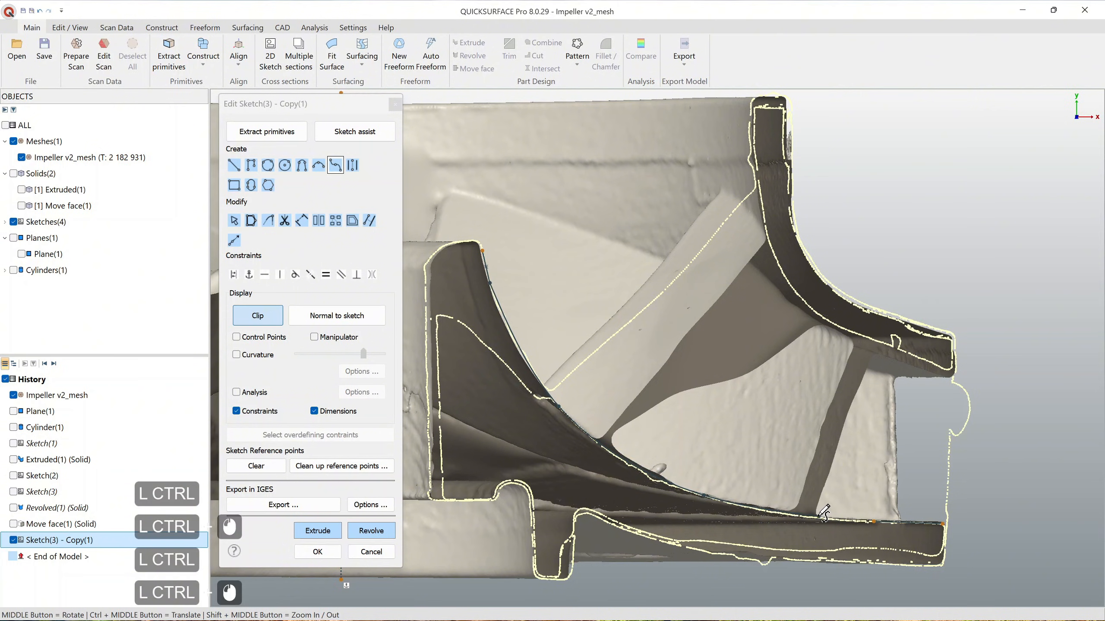
click(874, 521)
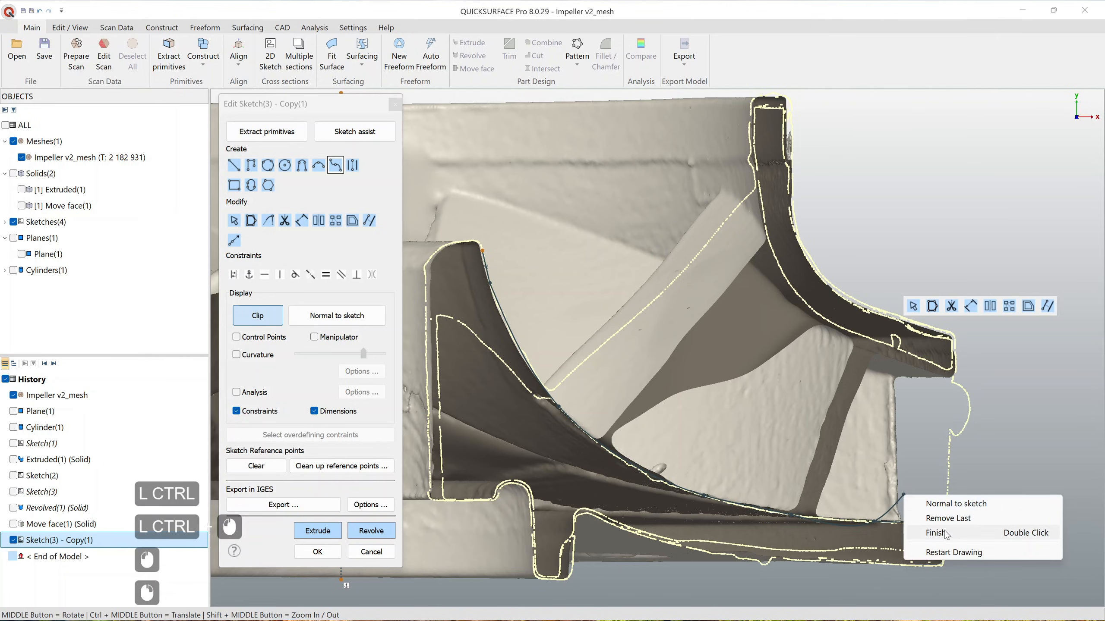
scroll(875, 522, up, 2)
key(Escape)
Step: Make the spline tangent to the lower disc line and to the hub line at their shared endpoints
click(873, 518)
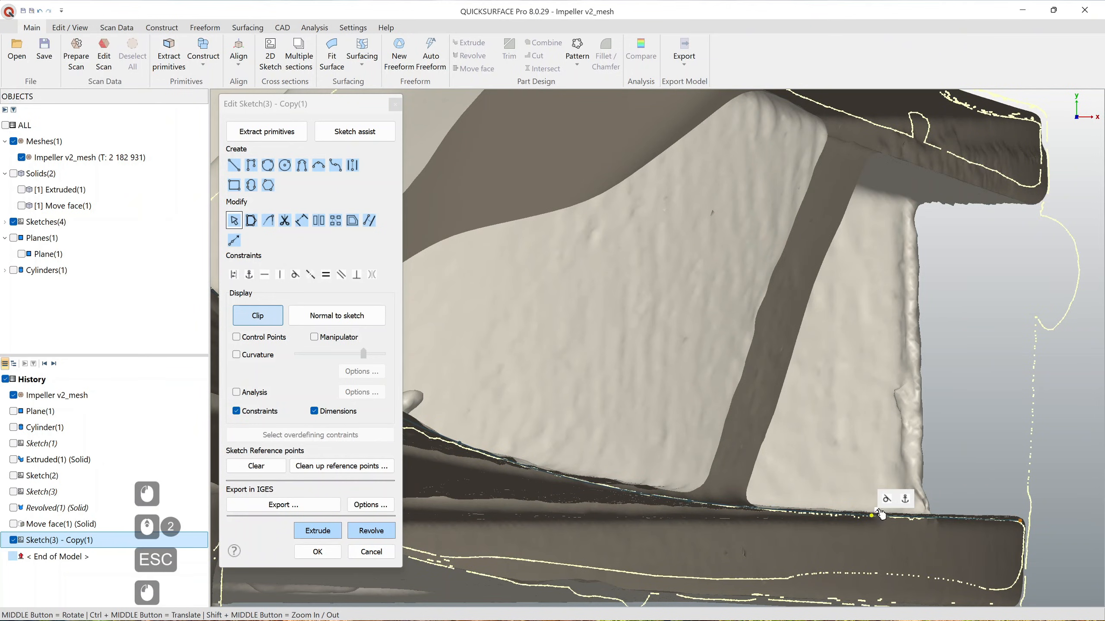
click(893, 501)
scroll(826, 498, down, 2)
ctrl+middle_drag(527, 320, 557, 347)
scroll(558, 350, up, 2)
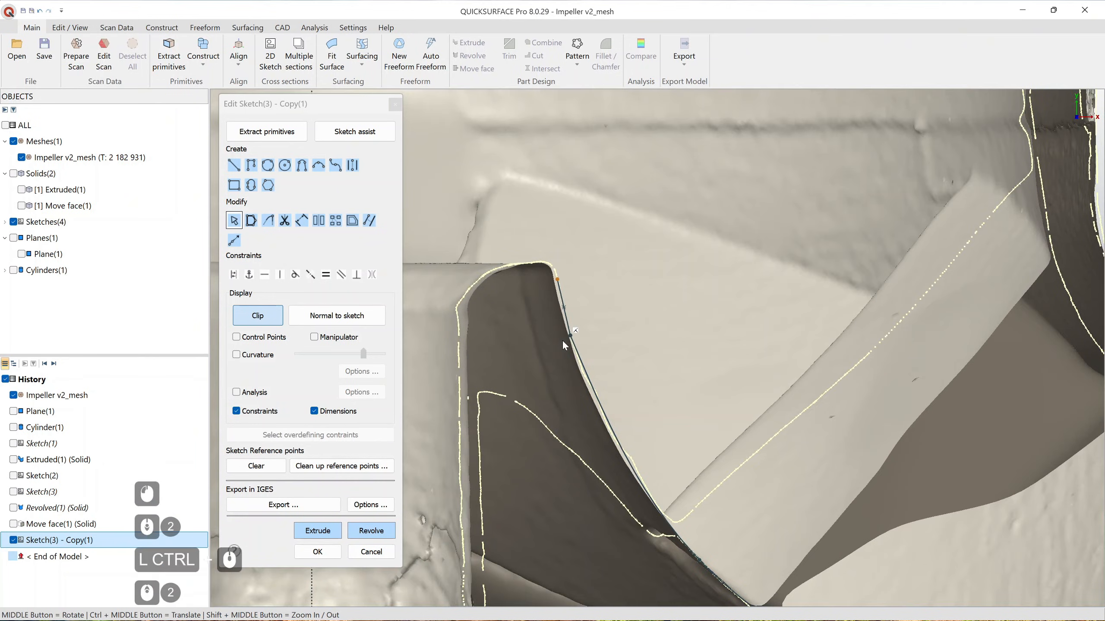
click(571, 335)
click(582, 320)
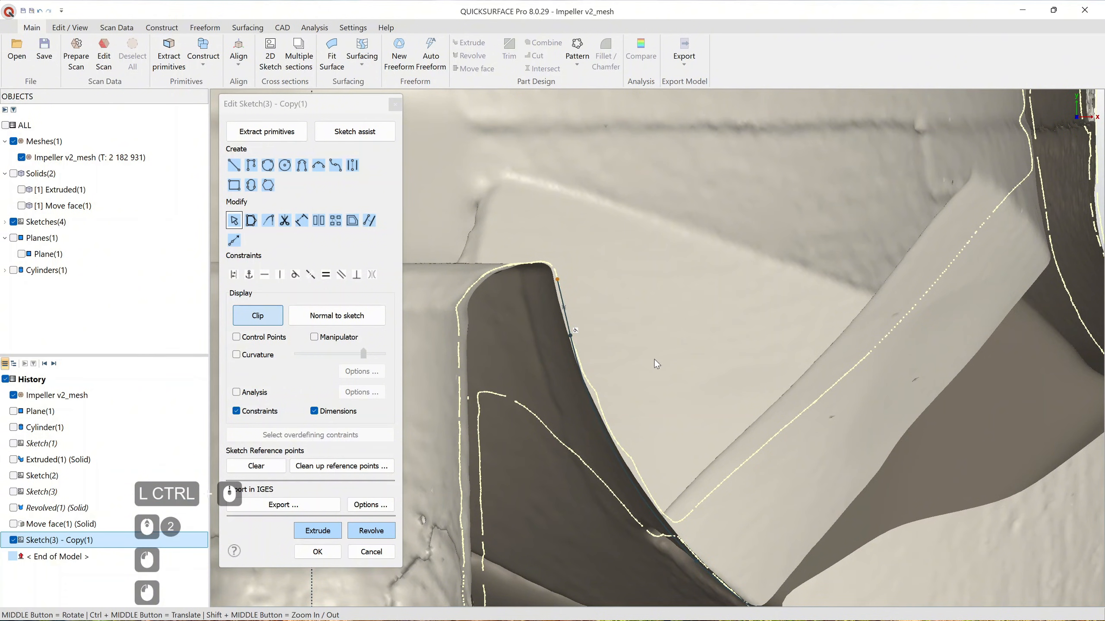
Step: Extend the hub line's upper end beyond the top of the hub section
scroll(654, 359, down, 3)
ctrl+middle_drag(668, 382, 610, 348)
click(516, 246)
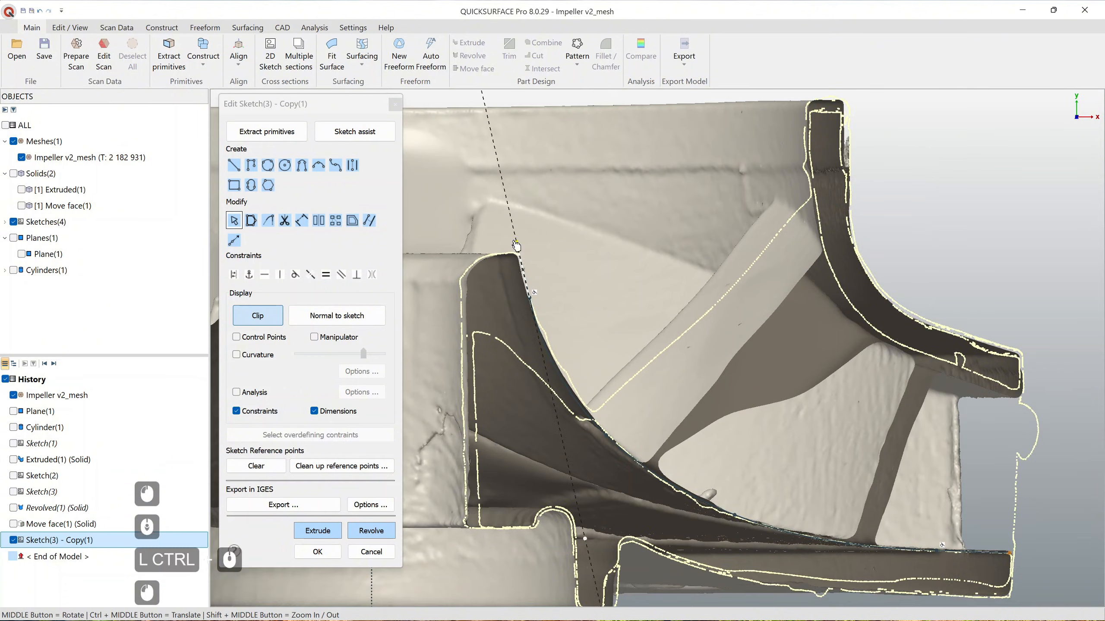
Step: Adjust the spline's intermediate point along the hub so the curve follows the scanned section down to the disc
scroll(594, 385, up, 2)
ctrl+middle_drag(626, 365, 637, 356)
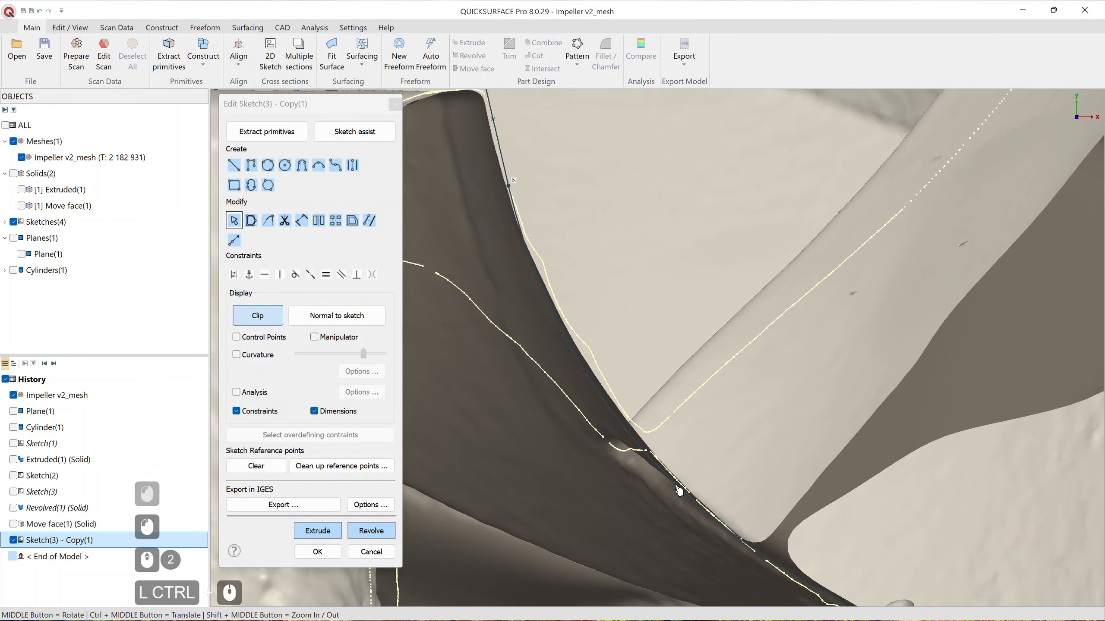
scroll(730, 498, down, 3)
ctrl+middle_drag(717, 452, 694, 439)
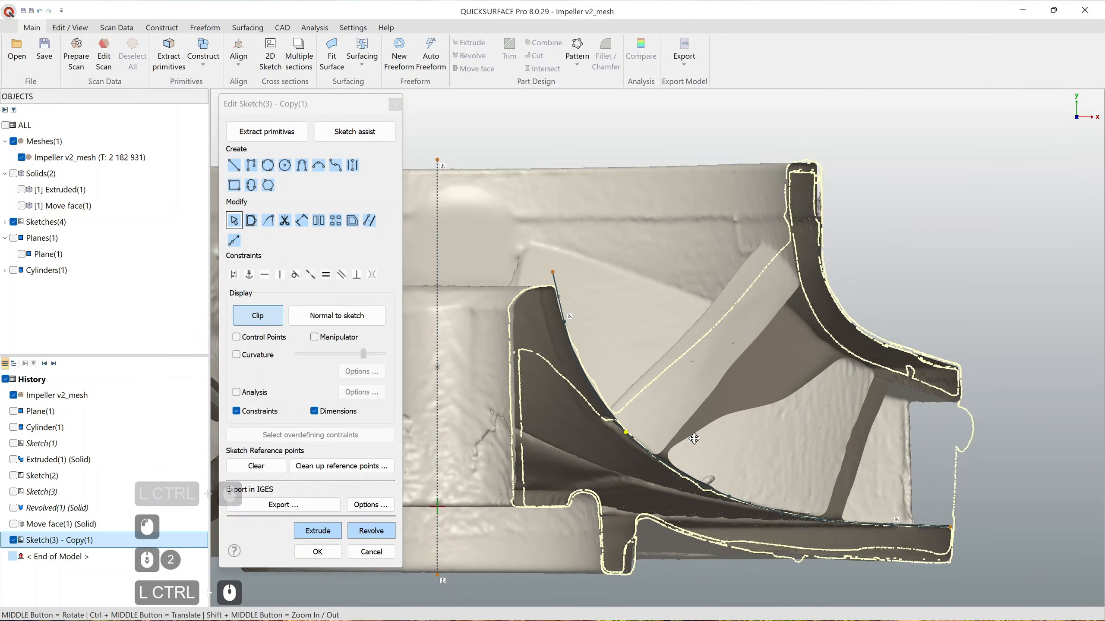
scroll(714, 534, up, 3)
click(695, 536)
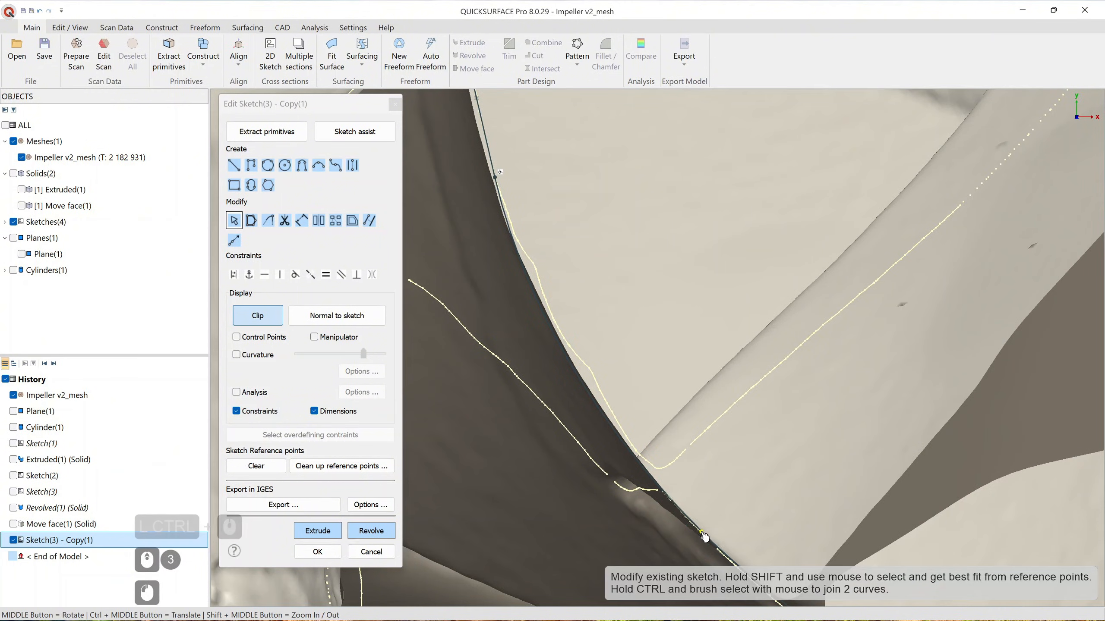
scroll(714, 470, down, 2)
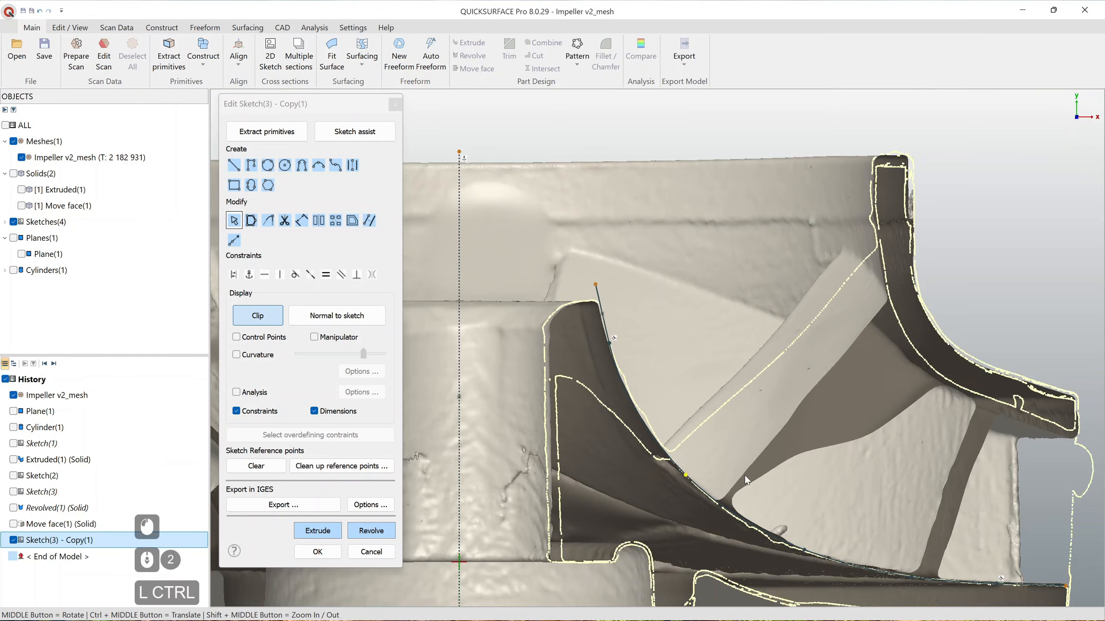
ctrl+middle_drag(744, 474, 718, 470)
scroll(722, 471, up, 2)
scroll(720, 465, down, 2)
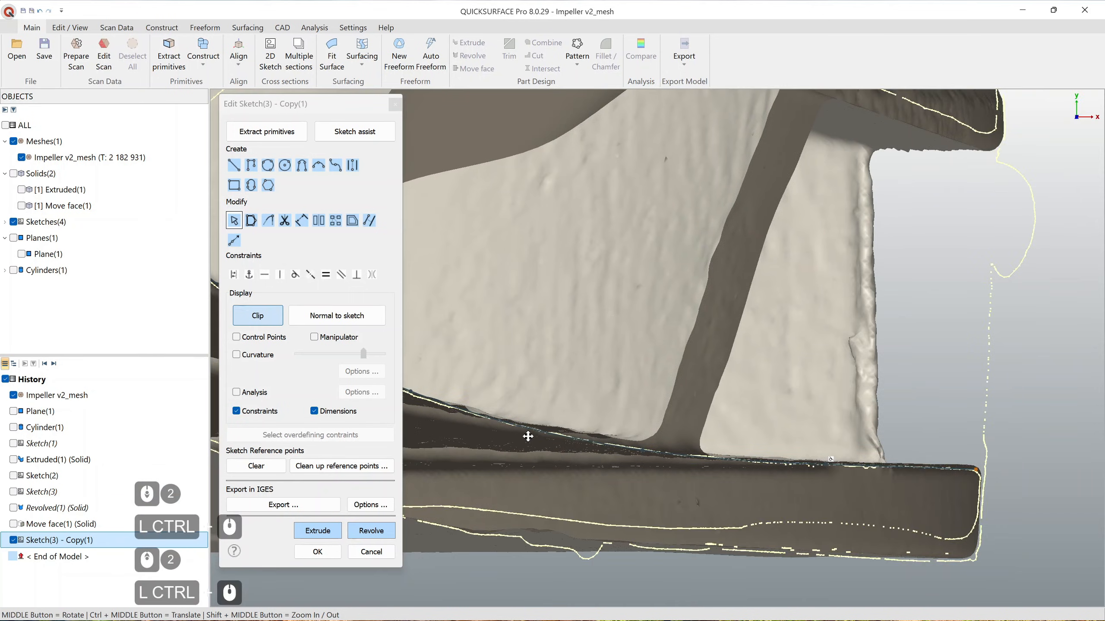
Step: Extend the lower disc line's outer end past the disc rim and fine-tune the line onto the scanned section
ctrl+middle_drag(530, 436, 842, 465)
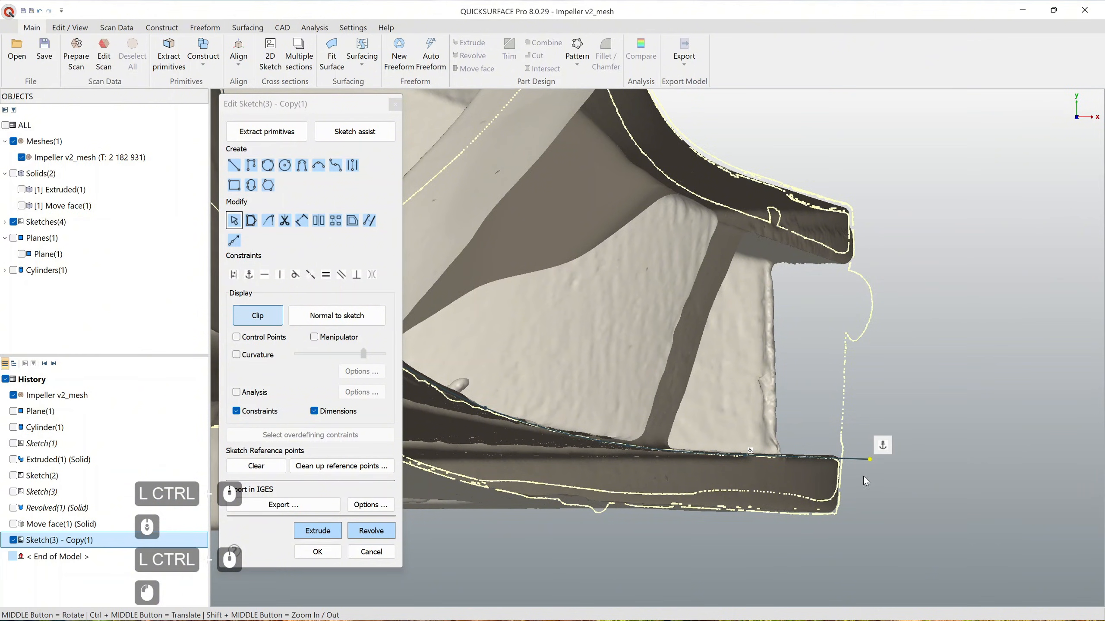
scroll(808, 459, up, 2)
drag(812, 465, 815, 462)
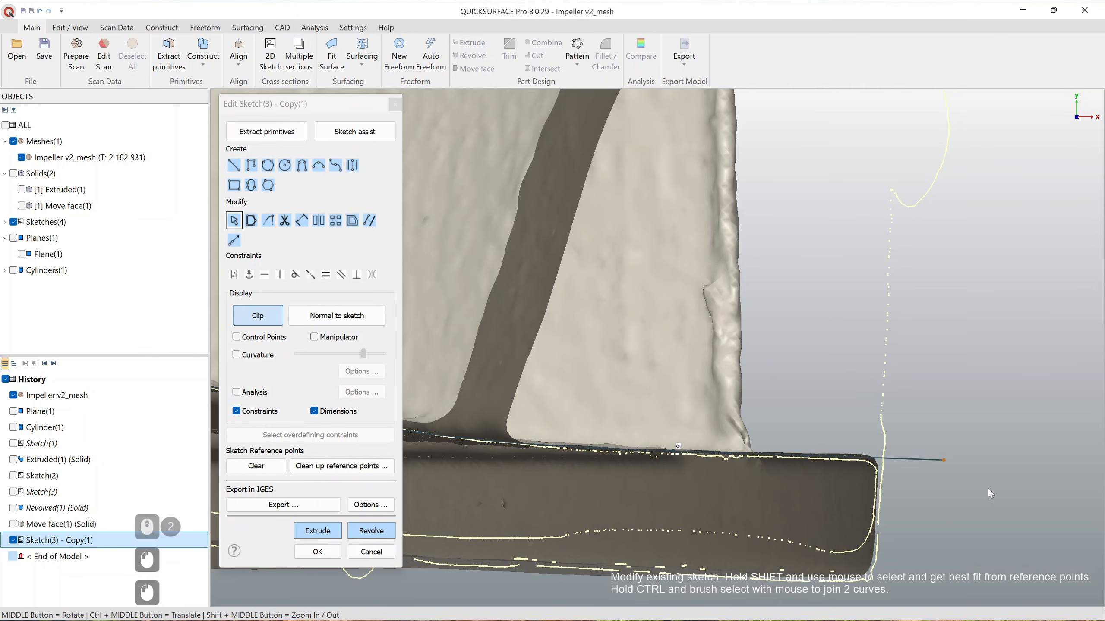
ctrl+middle_drag(814, 461, 765, 459)
scroll(748, 444, down, 2)
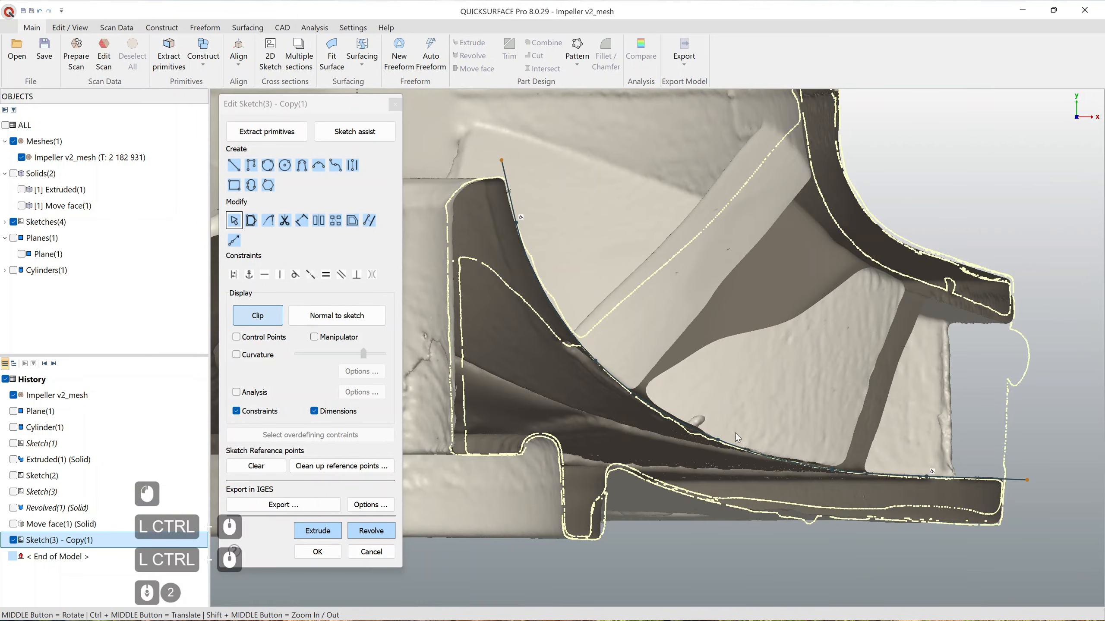
Step: Nudge the line at the top of the hub slightly towards the axis so it follows the scanned section
ctrl+middle_drag(728, 408, 718, 446)
scroll(494, 192, up, 2)
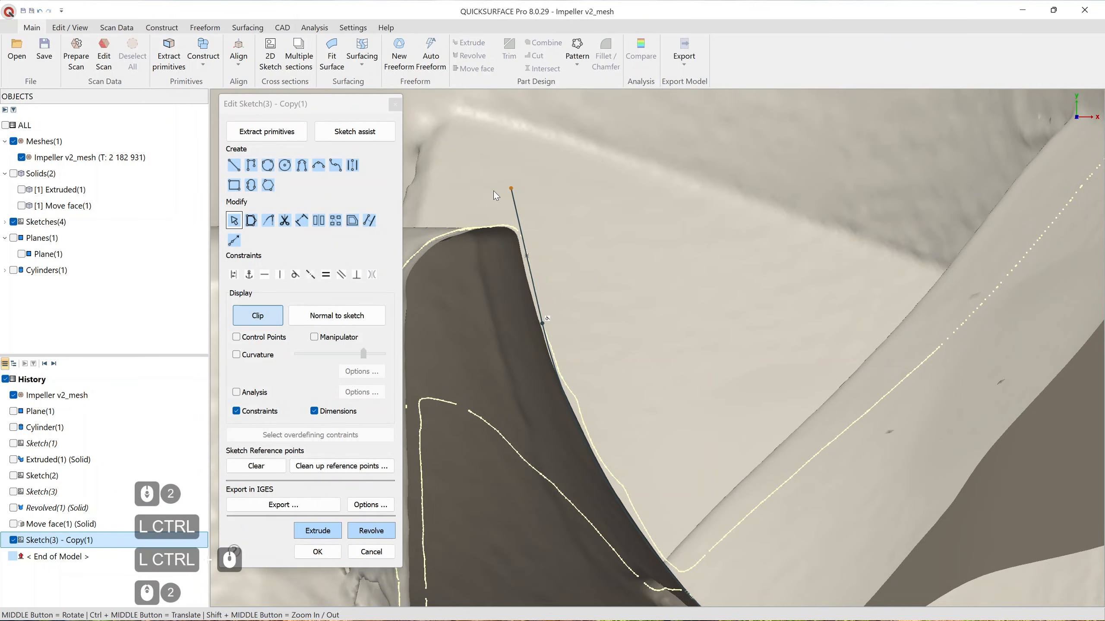
scroll(527, 226, down, 3)
ctrl+middle_drag(560, 281, 553, 283)
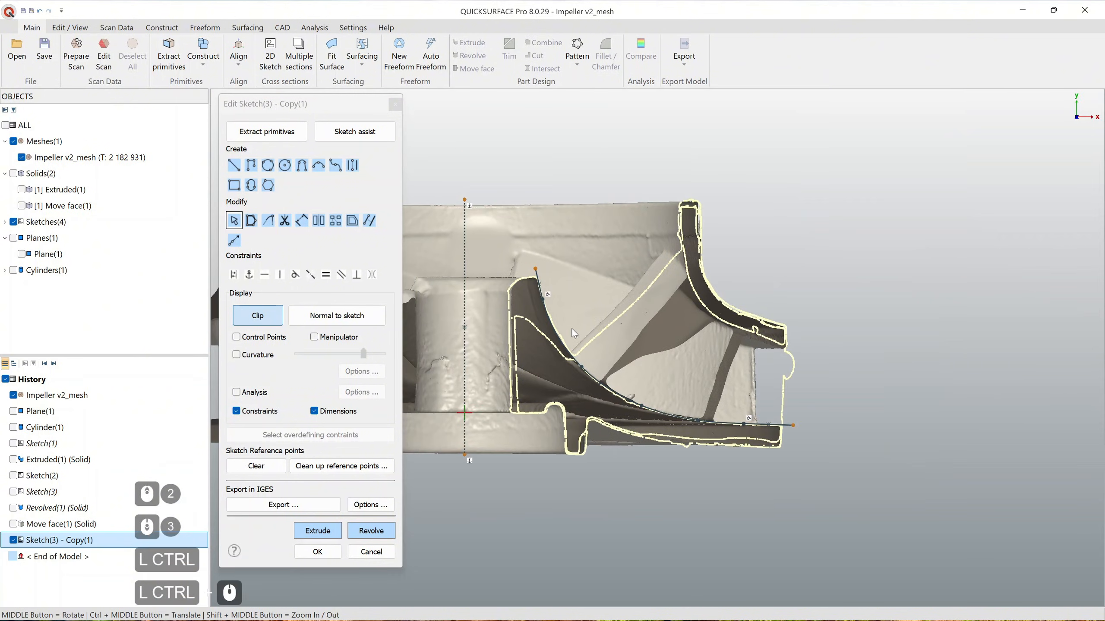
scroll(546, 283, up, 4)
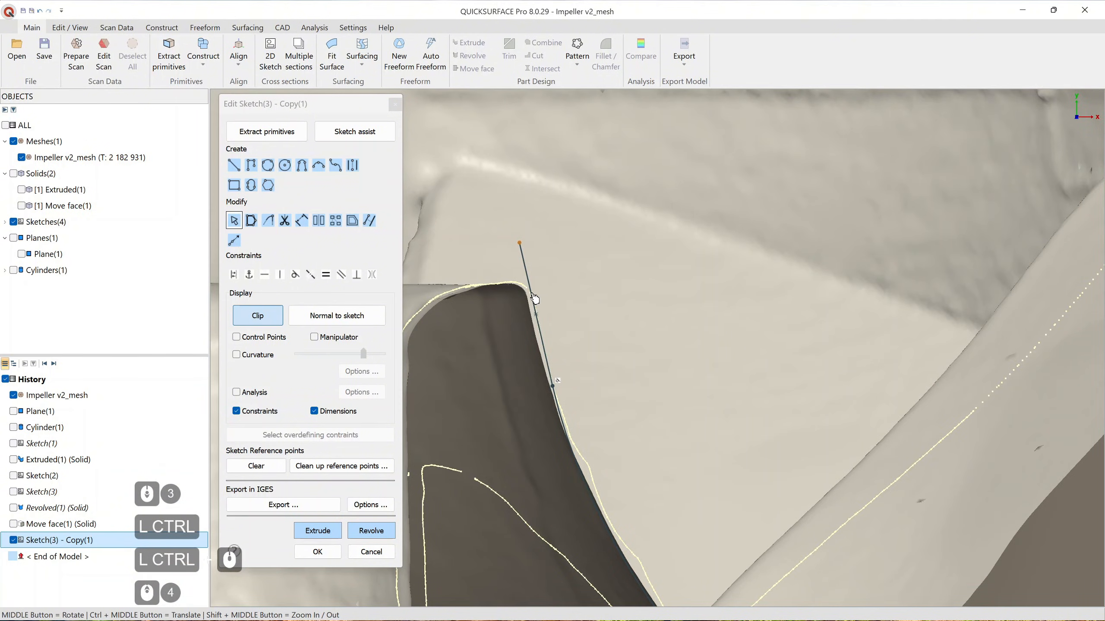
drag(532, 293, 528, 294)
click(596, 311)
scroll(595, 312, down, 2)
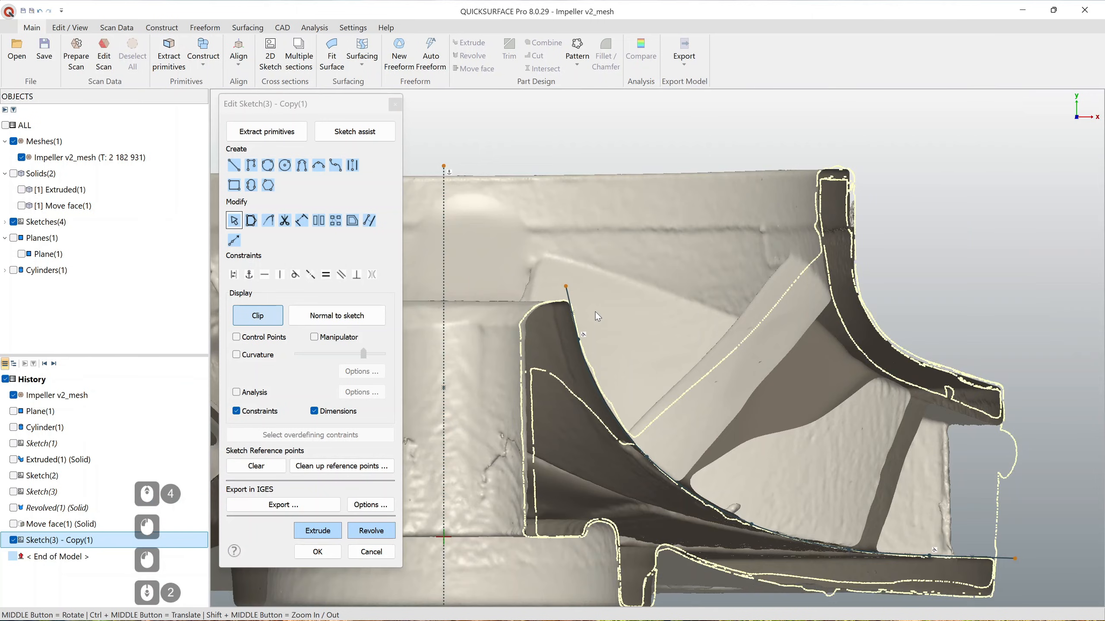
ctrl+middle_drag(595, 312, 611, 355)
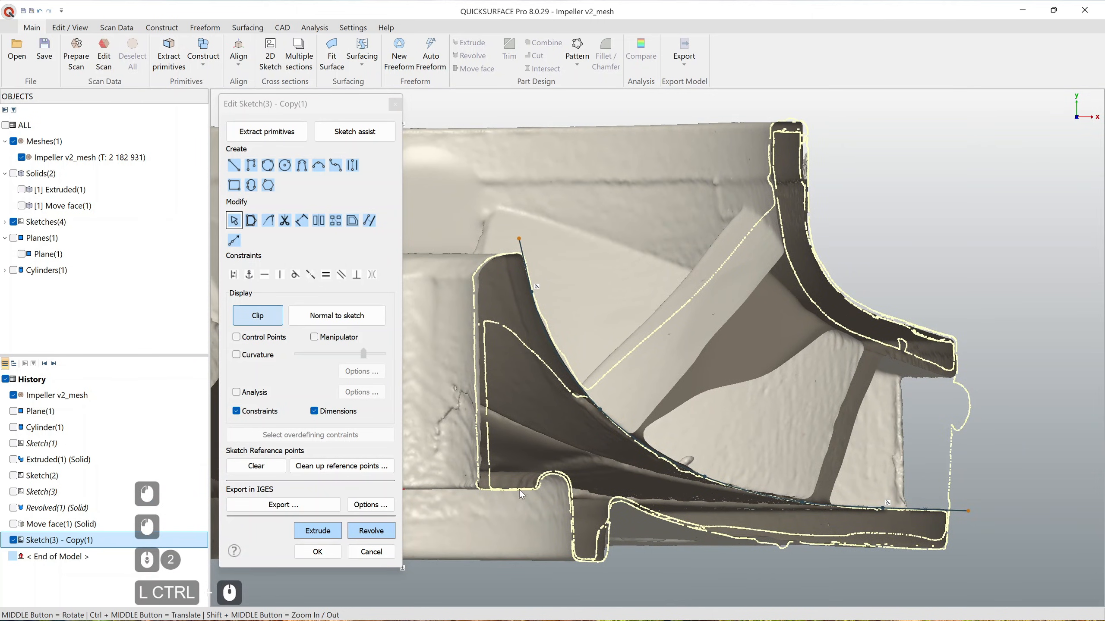
Step: Revolve the open hub and disc profile a full turn about the sketch axis and show the source sketch again
click(371, 532)
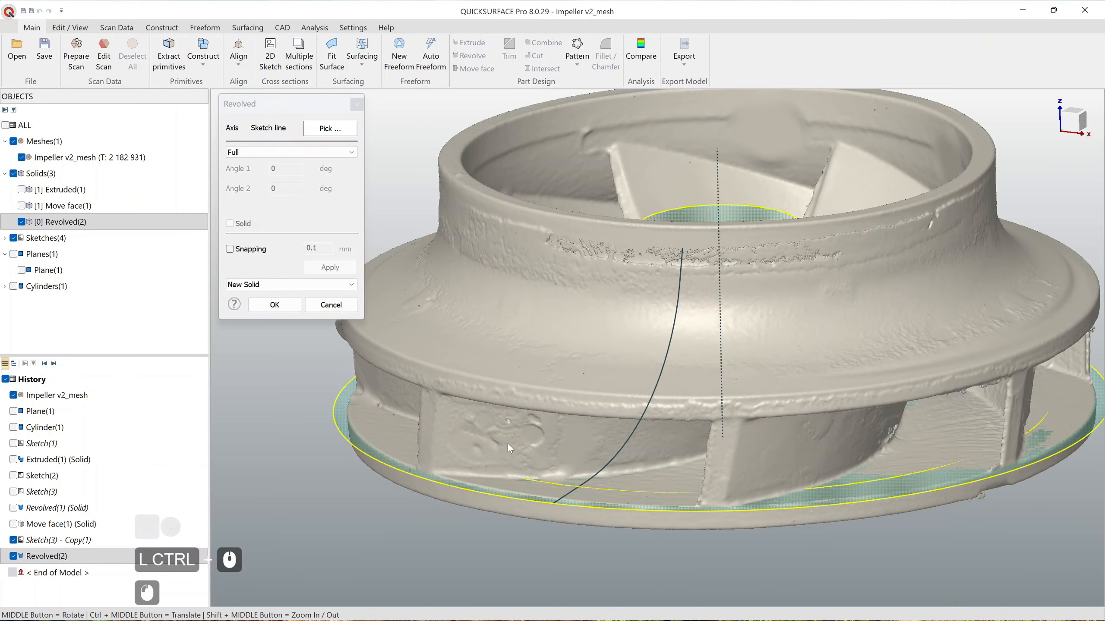
click(275, 305)
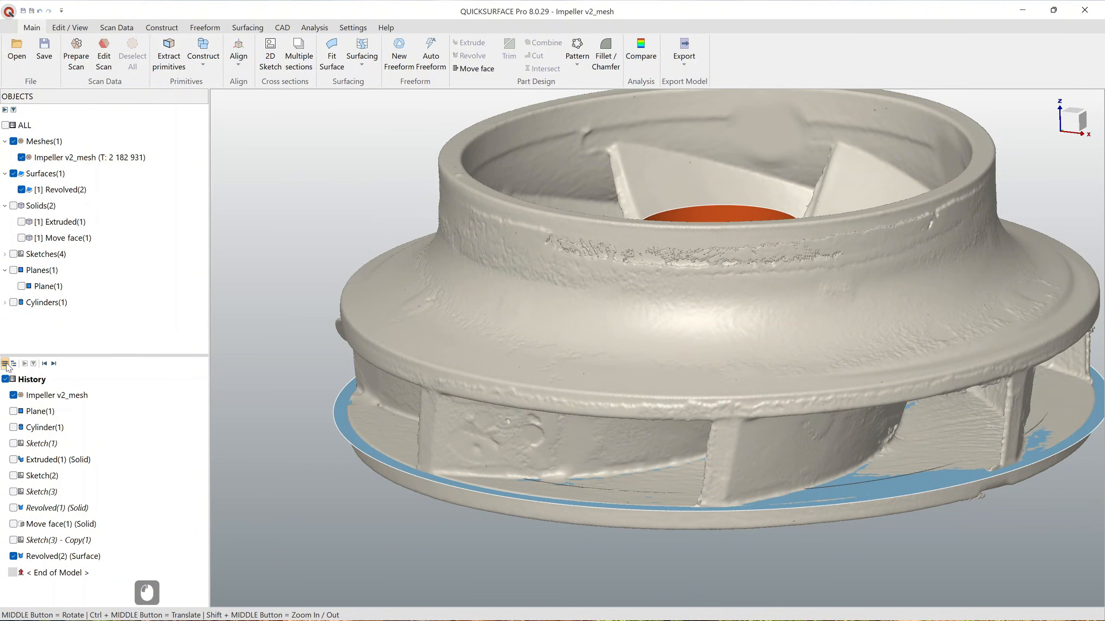
click(14, 541)
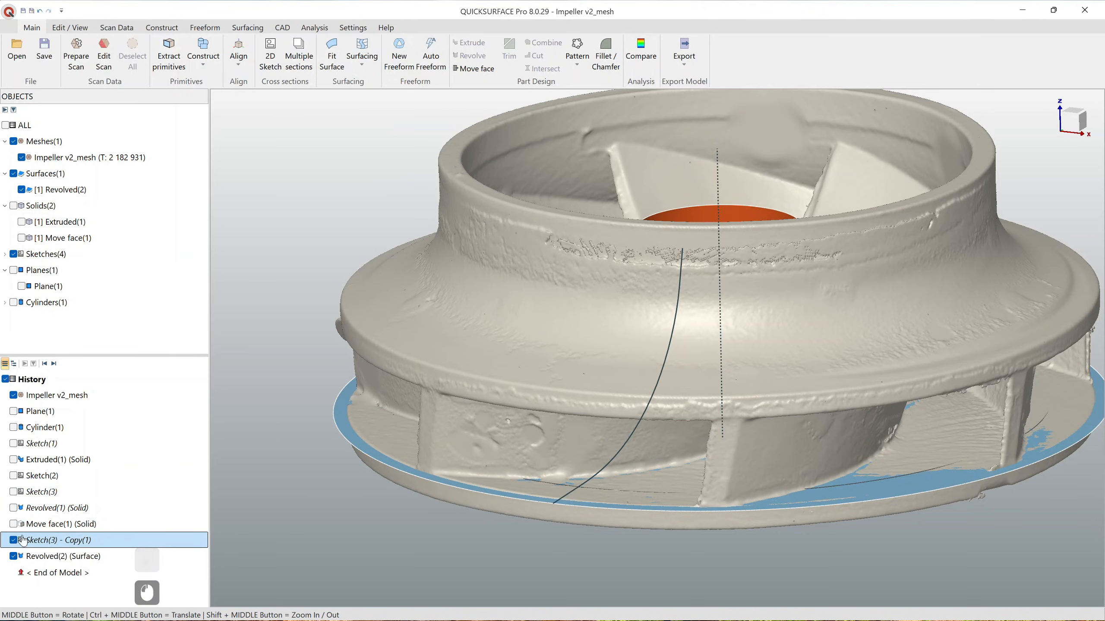
Step: Compare the revolved hub surface with the scan mesh at 0.1 mm tolerance and inspect the deviation colours on the disc
click(641, 50)
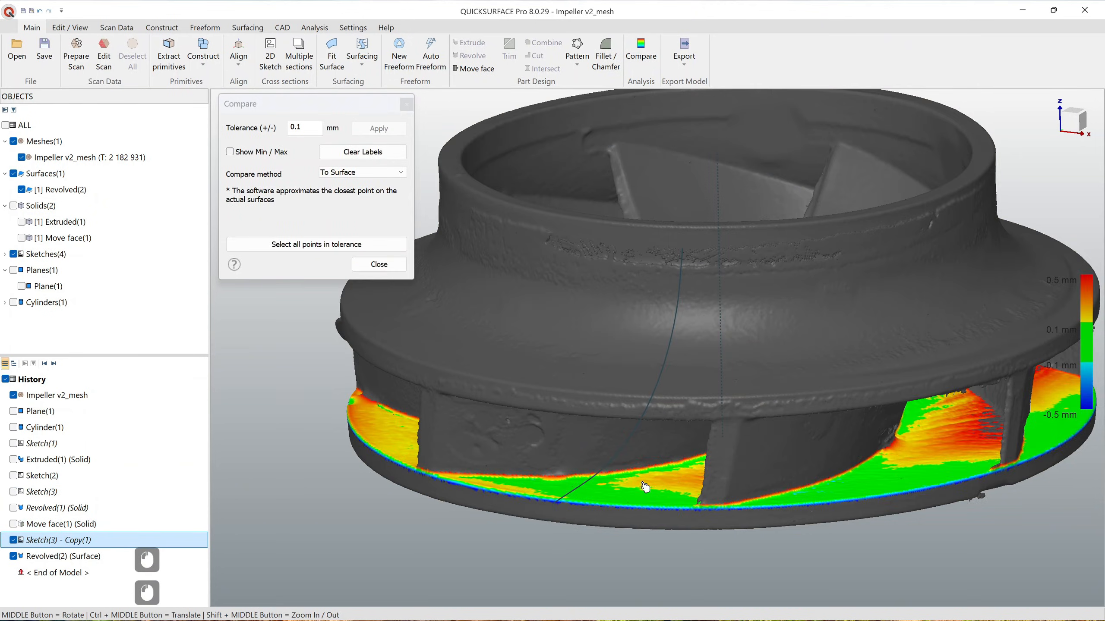
middle_drag(644, 472, 644, 448)
scroll(703, 454, down, 3)
mouse_move(643, 448)
middle_down()
mouse_move(573, 445)
mouse_move(672, 452)
mouse_move(506, 437)
mouse_move(660, 456)
middle_up()
scroll(659, 456, up, 5)
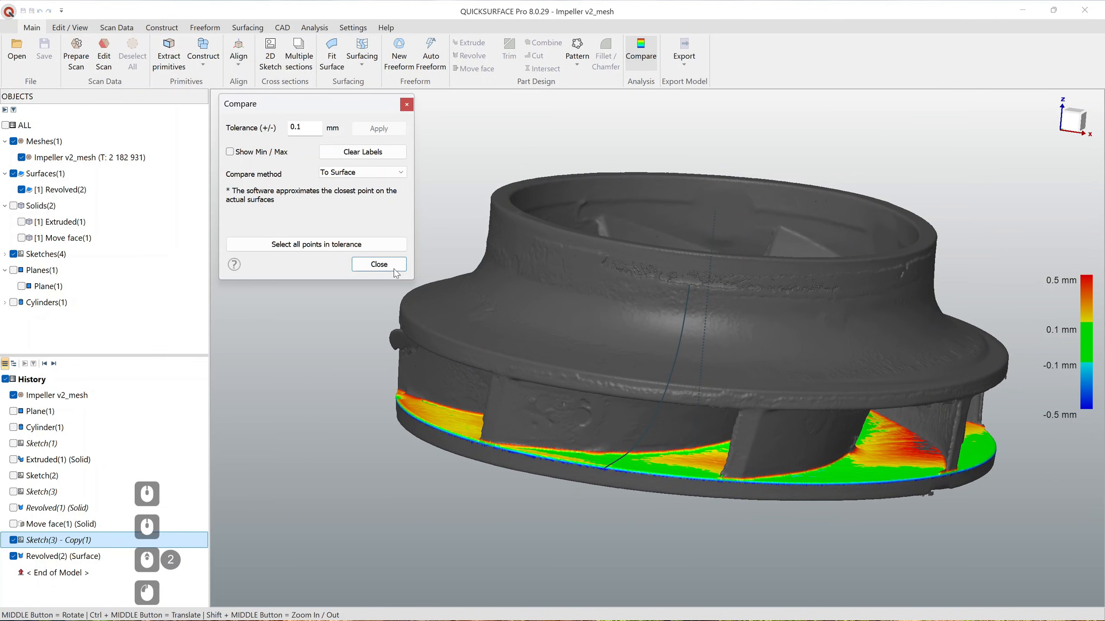
click(379, 264)
Step: Reopen Sketch(3) - Copy(1) to examine the scanned section of the disc's underside, and leave it without changes
click(606, 467)
ctrl+middle_drag(692, 519, 592, 587)
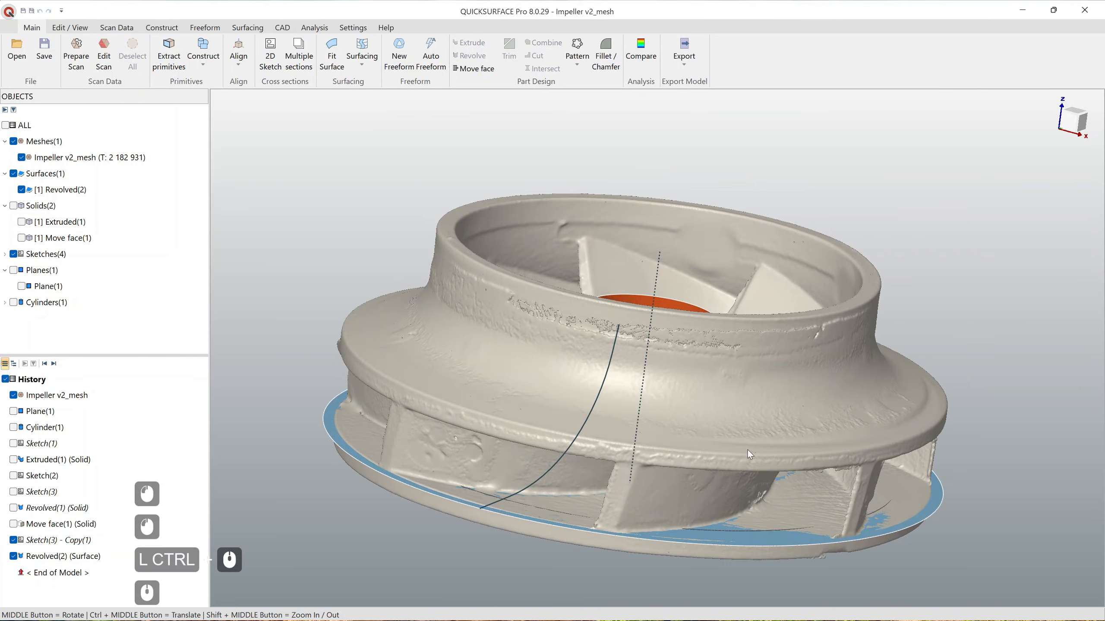
middle_drag(796, 401, 739, 339)
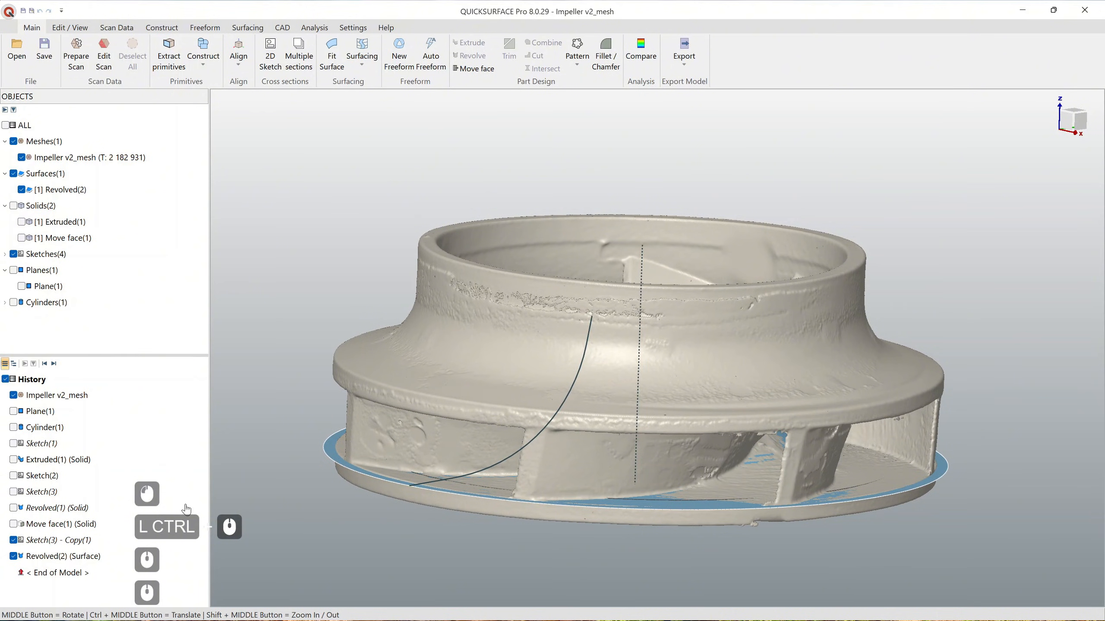
click(82, 540)
right_click(83, 540)
click(94, 348)
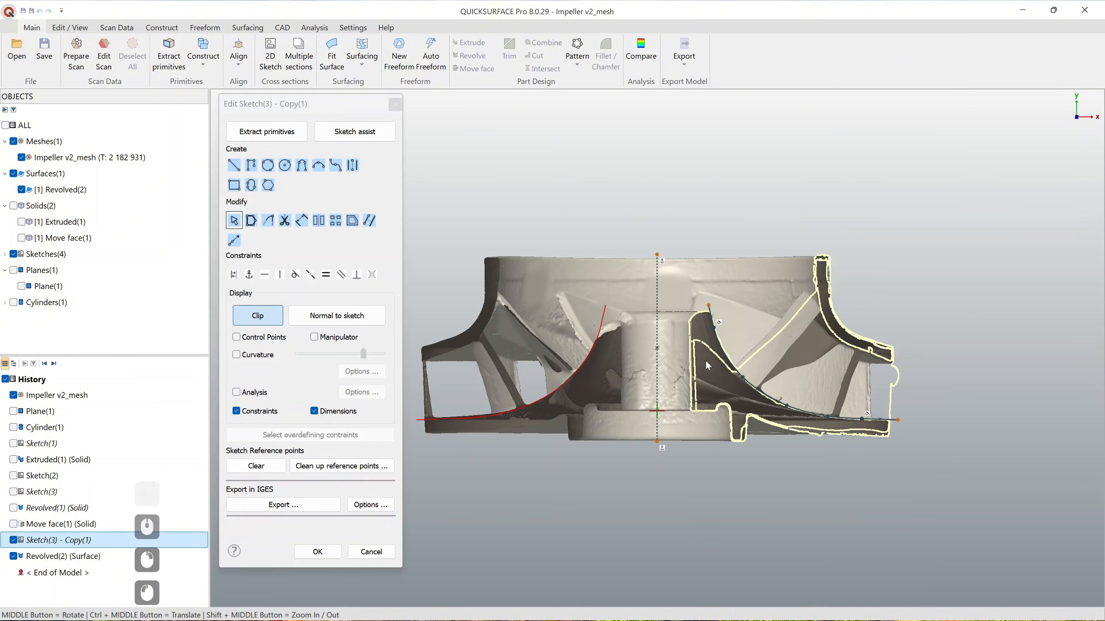
scroll(785, 394, up, 2)
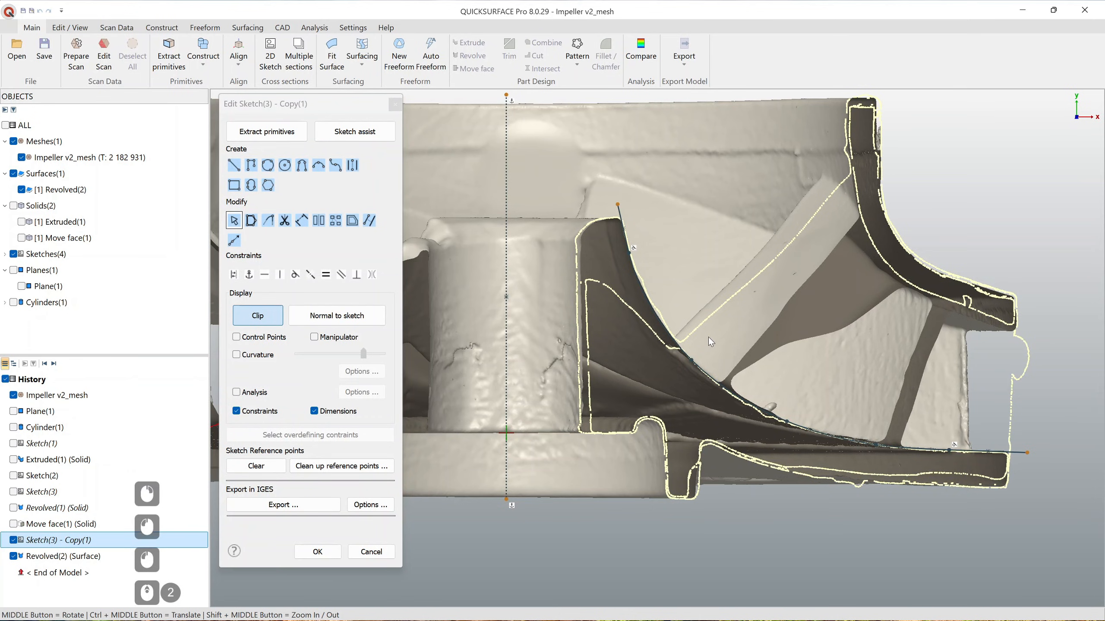
mouse_move(746, 362)
ctrl+middle_down()
mouse_move(737, 341)
mouse_move(742, 348)
ctrl+middle_up()
ctrl+middle_drag(870, 446, 812, 383)
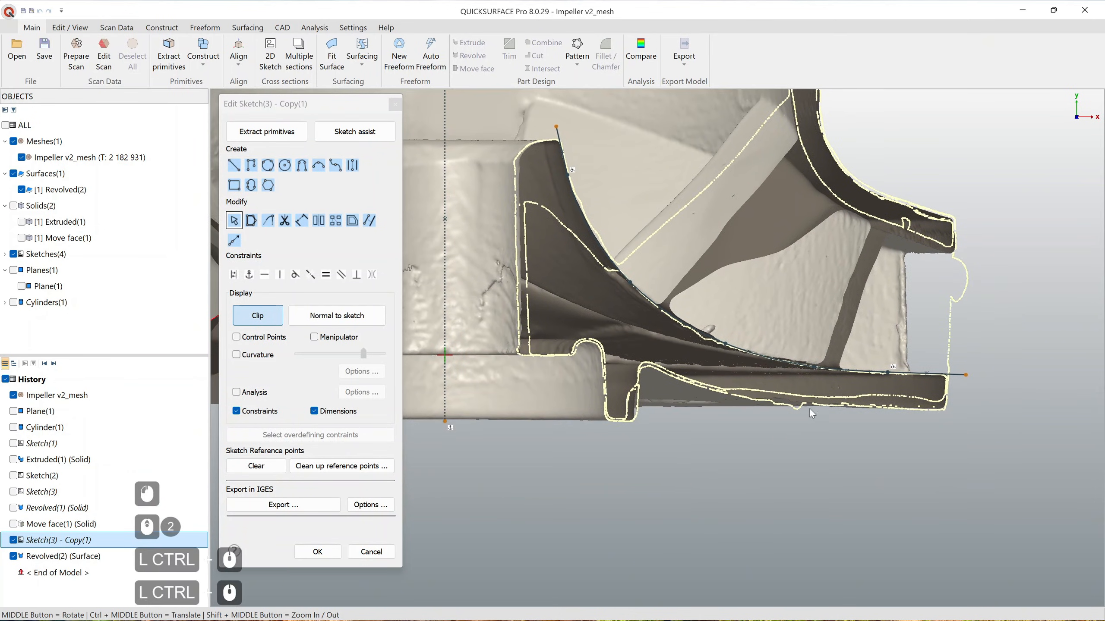
scroll(810, 412, up, 2)
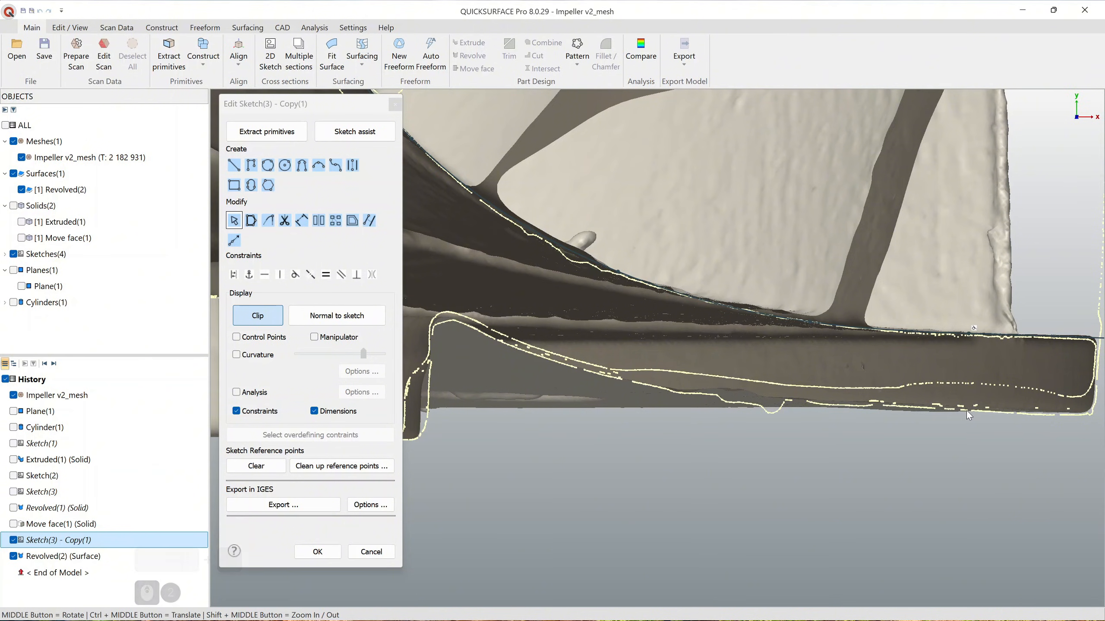
scroll(966, 411, down, 2)
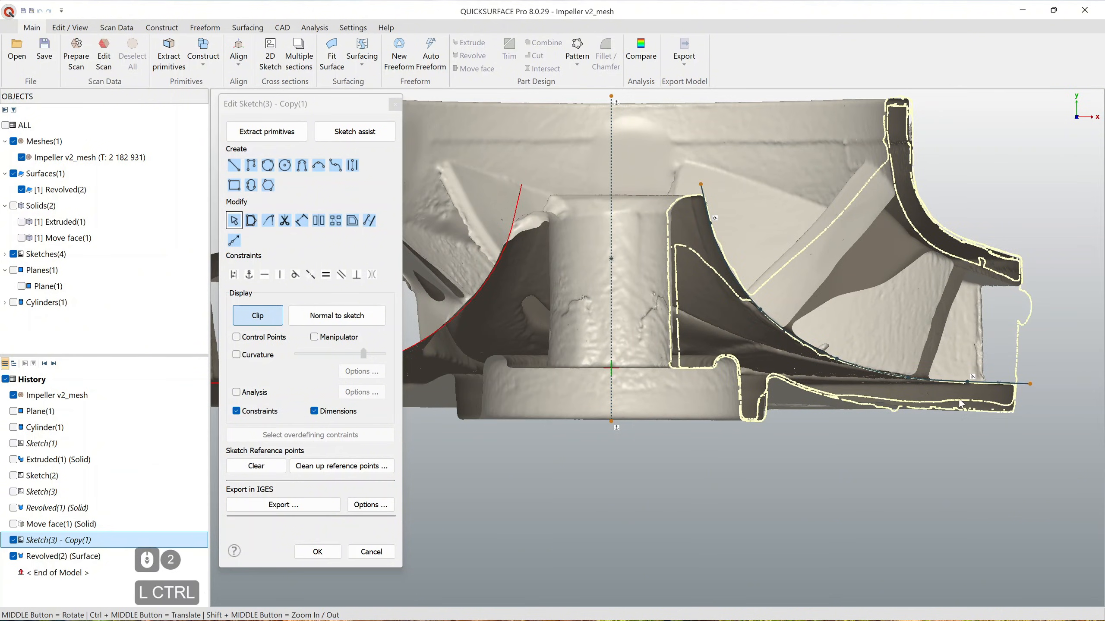
ctrl+middle_drag(675, 489, 647, 497)
click(371, 552)
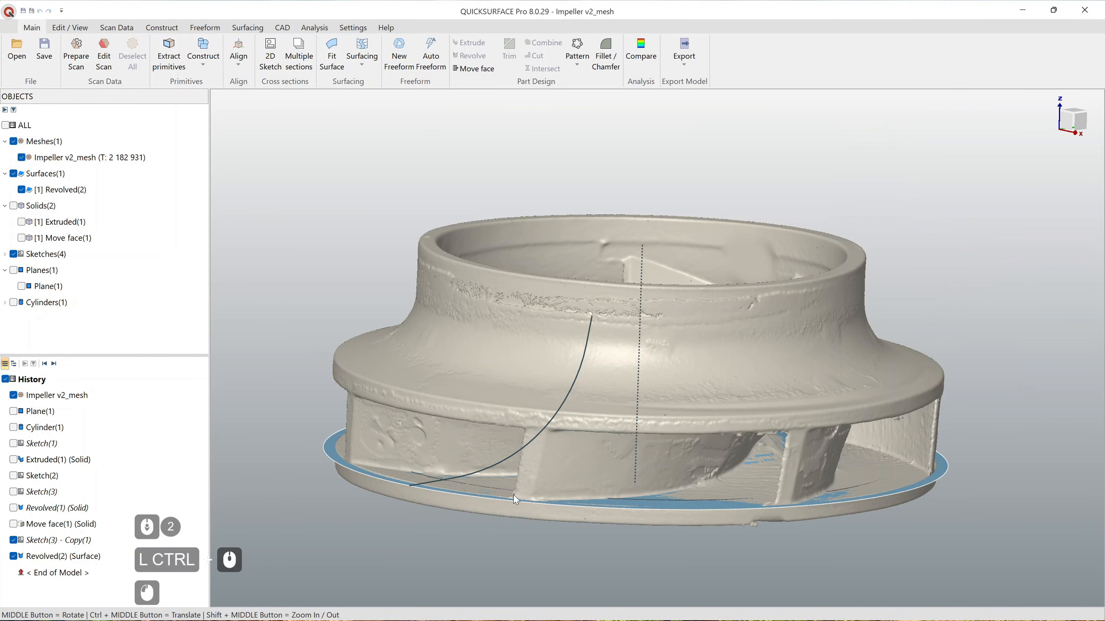
Step: Hide the copied hub and disc profile sketch in the model view
click(507, 458)
right_click(507, 457)
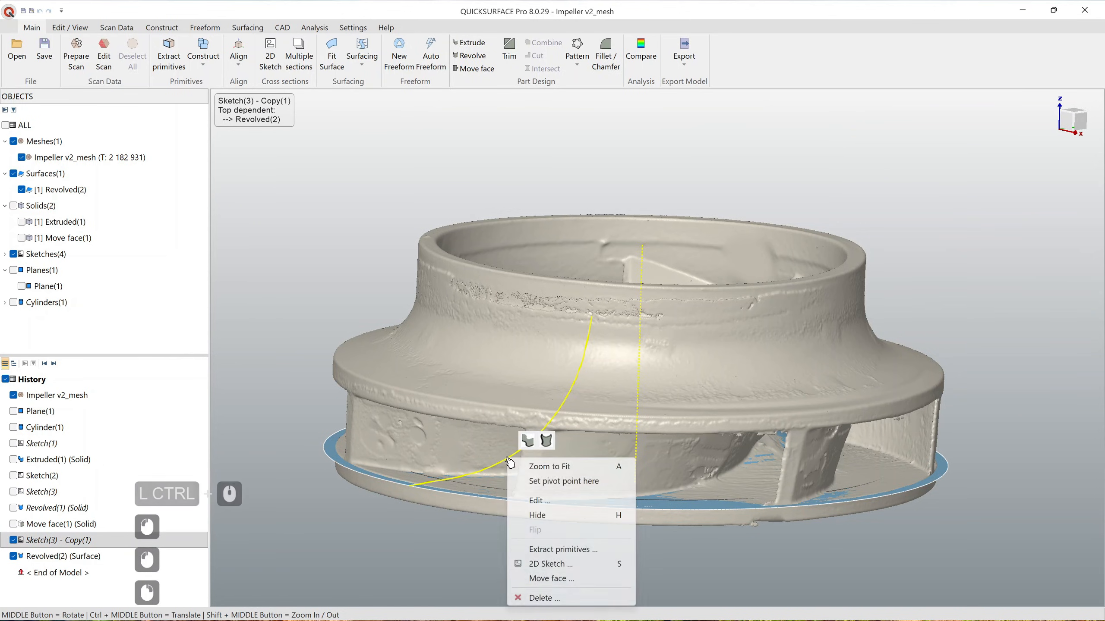
click(562, 518)
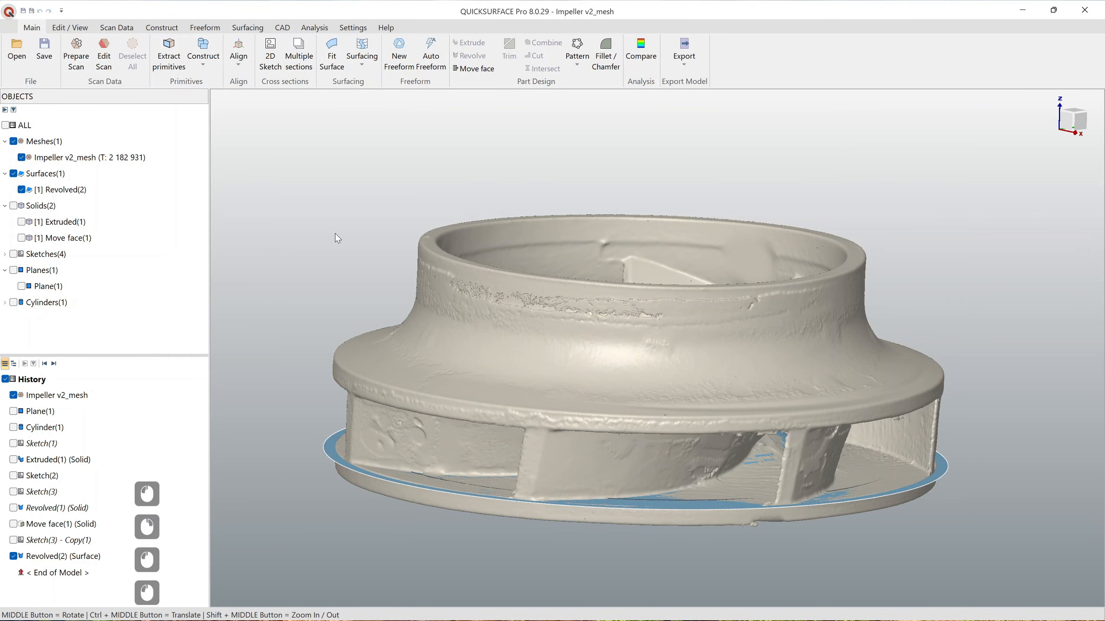
Step: Create a sketch for a revolved surface about the Z axis, with its section plane rotated 90 degrees
click(279, 71)
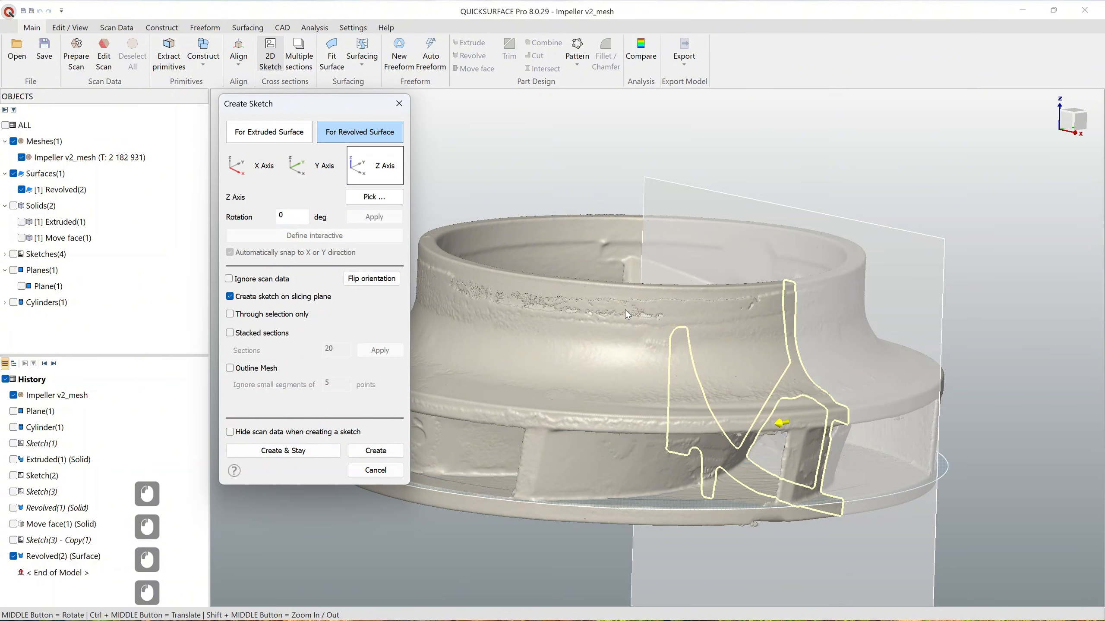
ctrl+middle_drag(625, 309, 487, 244)
click(298, 220)
text(90)
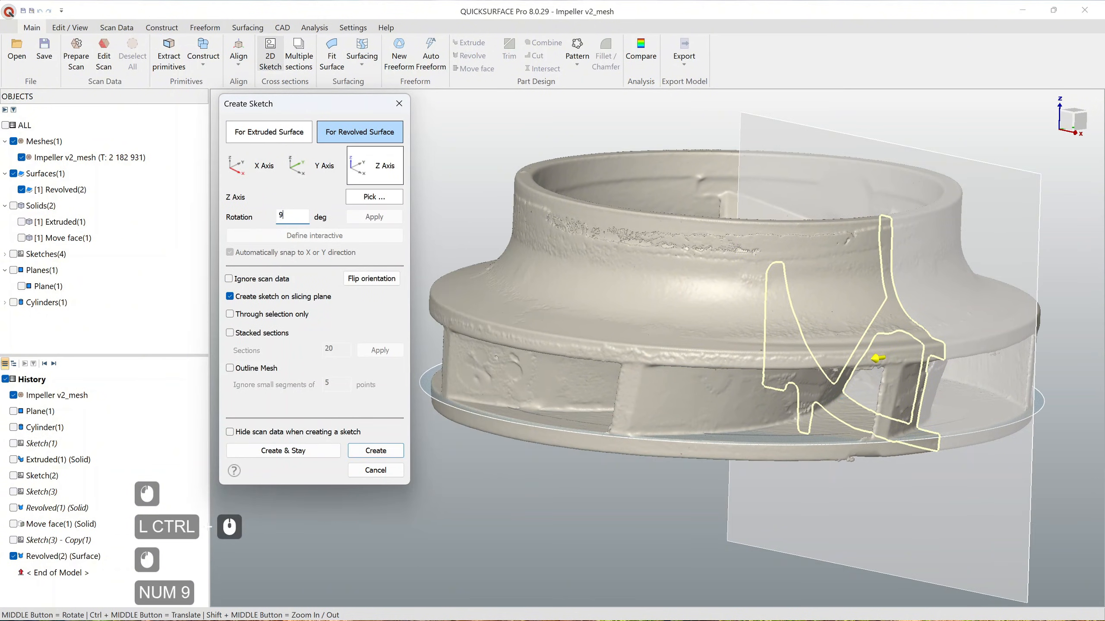
key(KP_Enter)
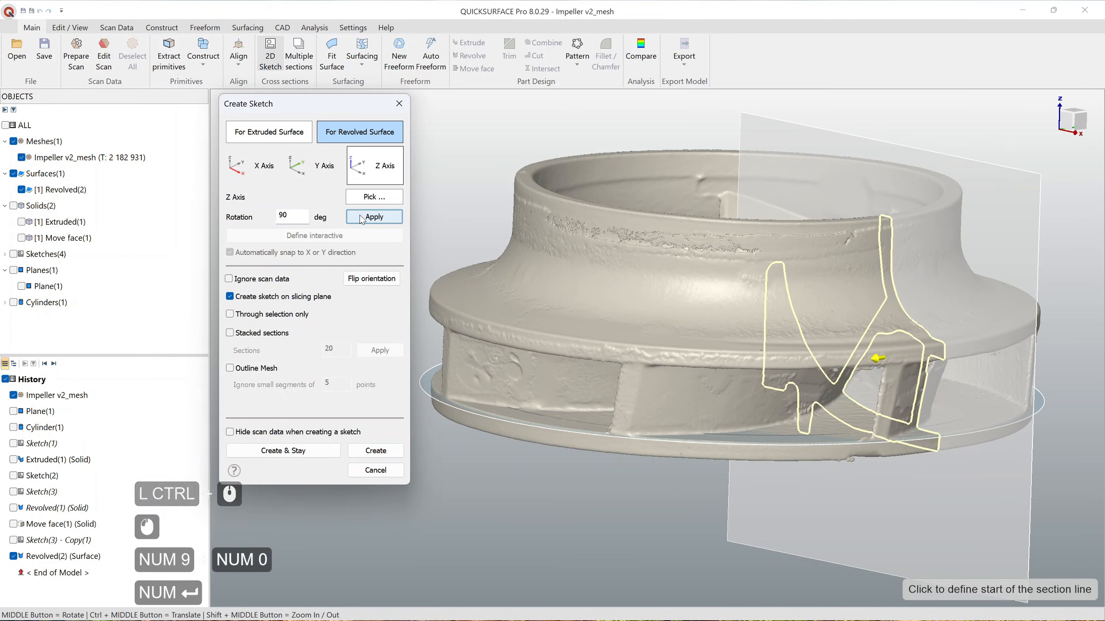
click(359, 216)
scroll(631, 392, up, 5)
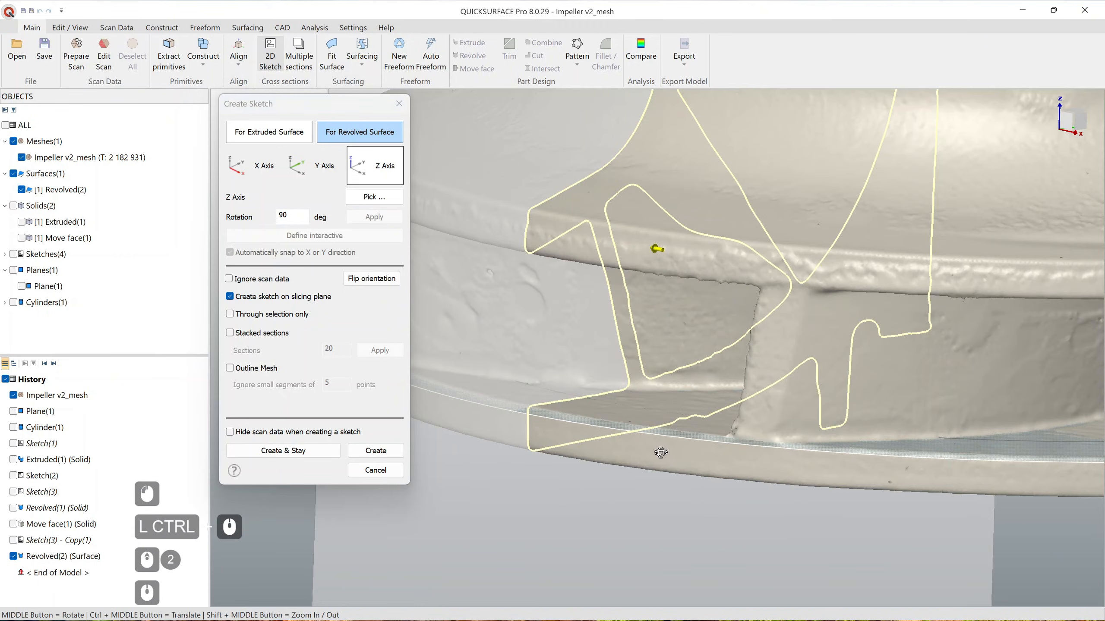
scroll(659, 427, down, 5)
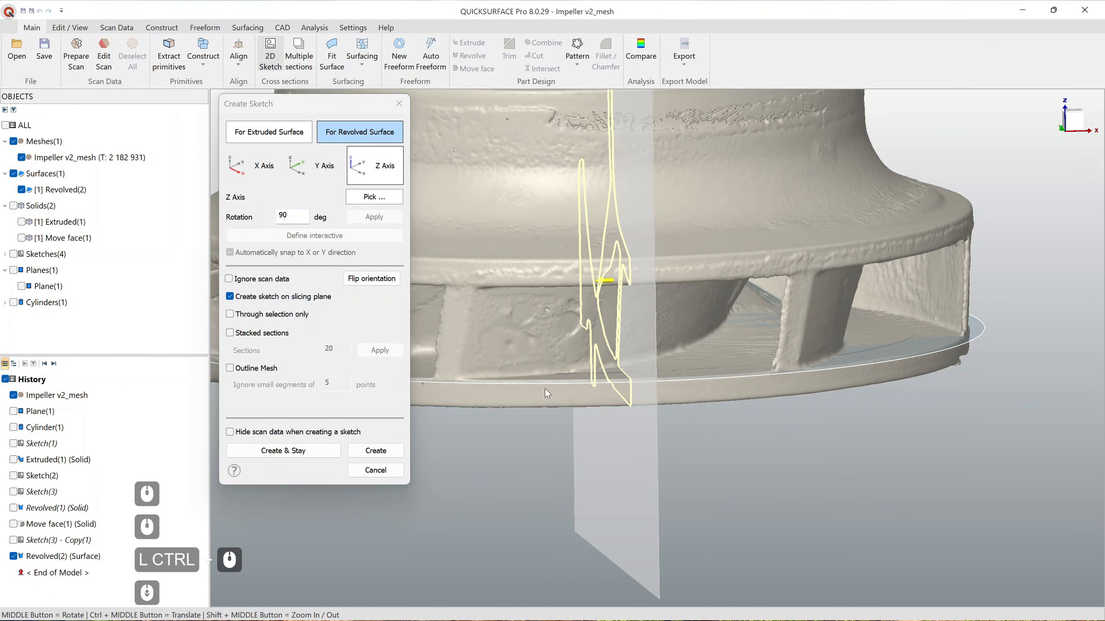
ctrl+middle_drag(630, 372, 678, 411)
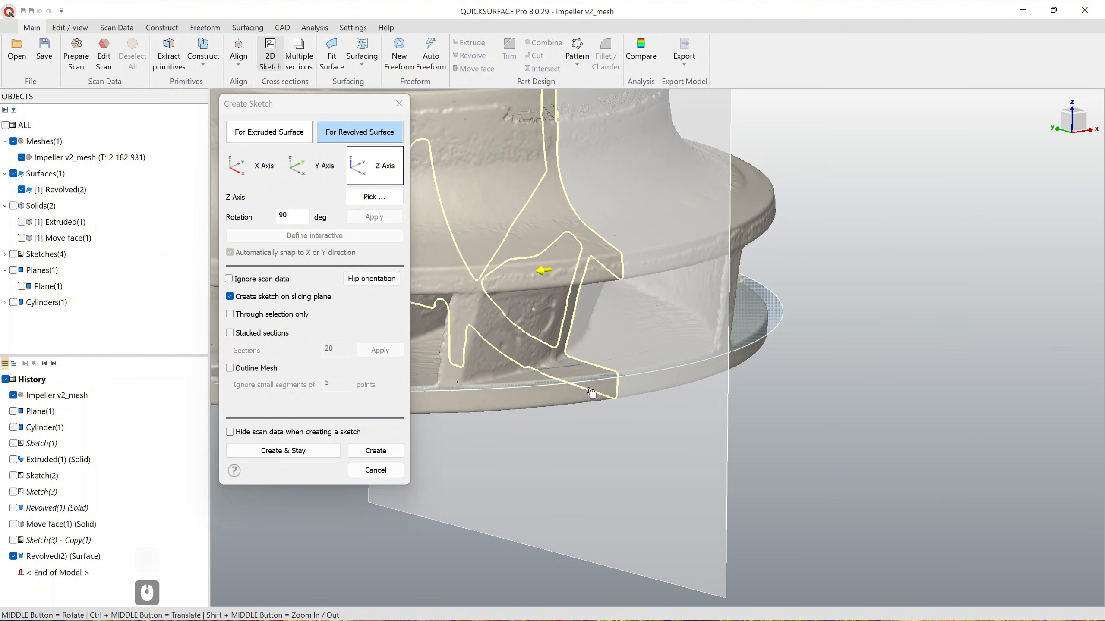
click(393, 449)
Step: Fit a line to the section points along the flat outer part of the disc's underside
scroll(826, 446, up, 3)
mouse_move(893, 451)
ctrl+middle_down()
mouse_move(824, 429)
mouse_move(832, 430)
ctrl+middle_up()
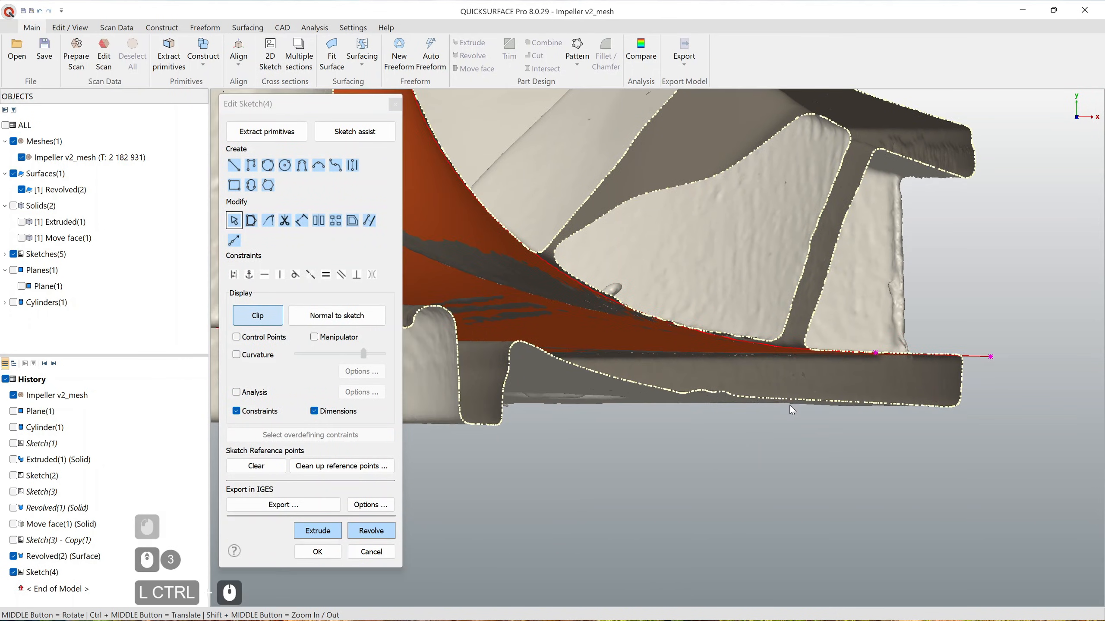
mouse_move(759, 395)
shift+mouse_down()
mouse_move(931, 419)
mouse_move(942, 409)
shift+mouse_up()
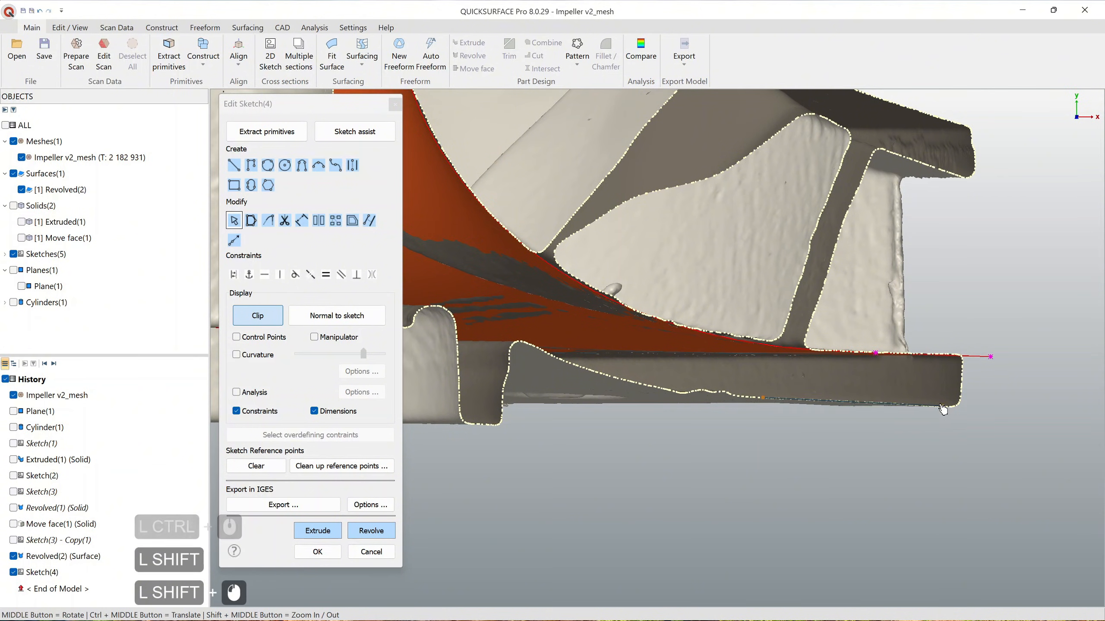
Step: Fit a short line to the section points at the upper inner end of the disc's sloping underside
scroll(541, 351, up, 3)
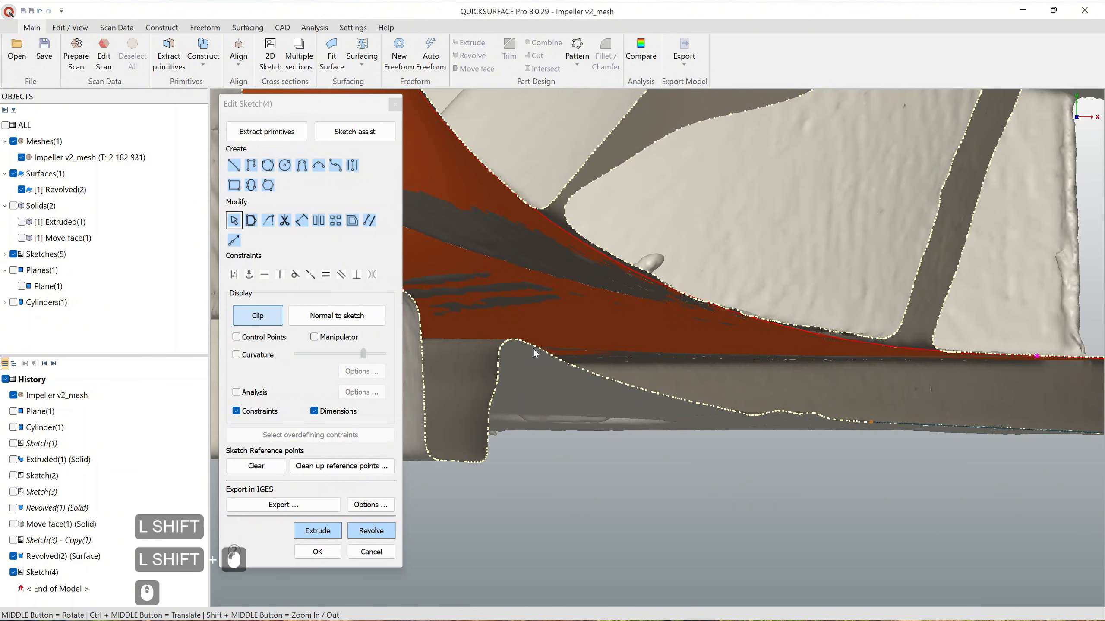
scroll(535, 349, up, 2)
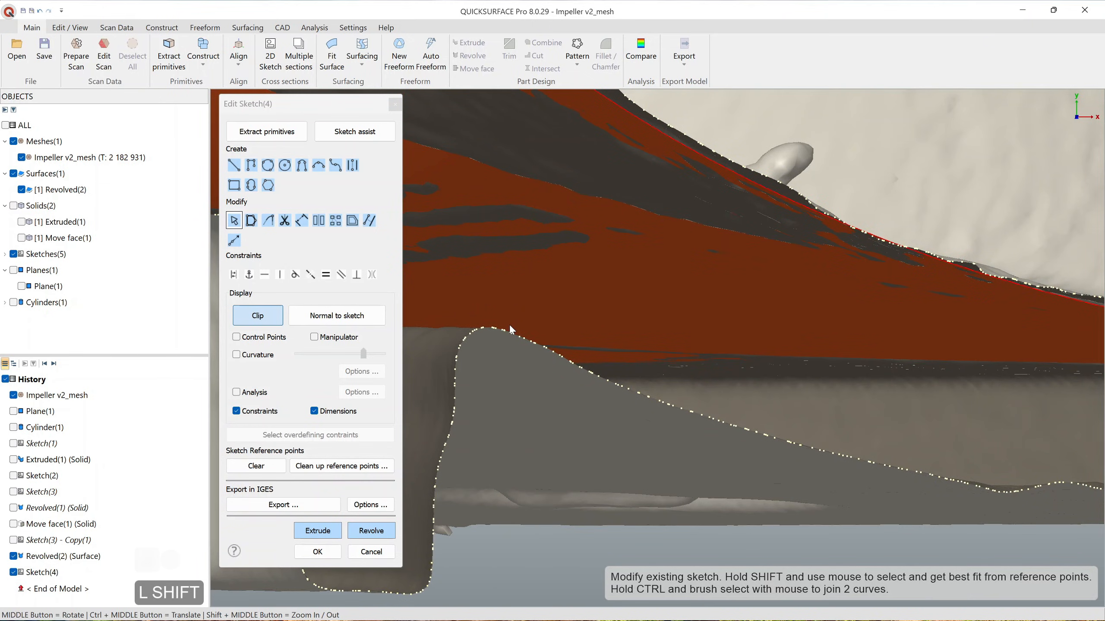
key(shift)
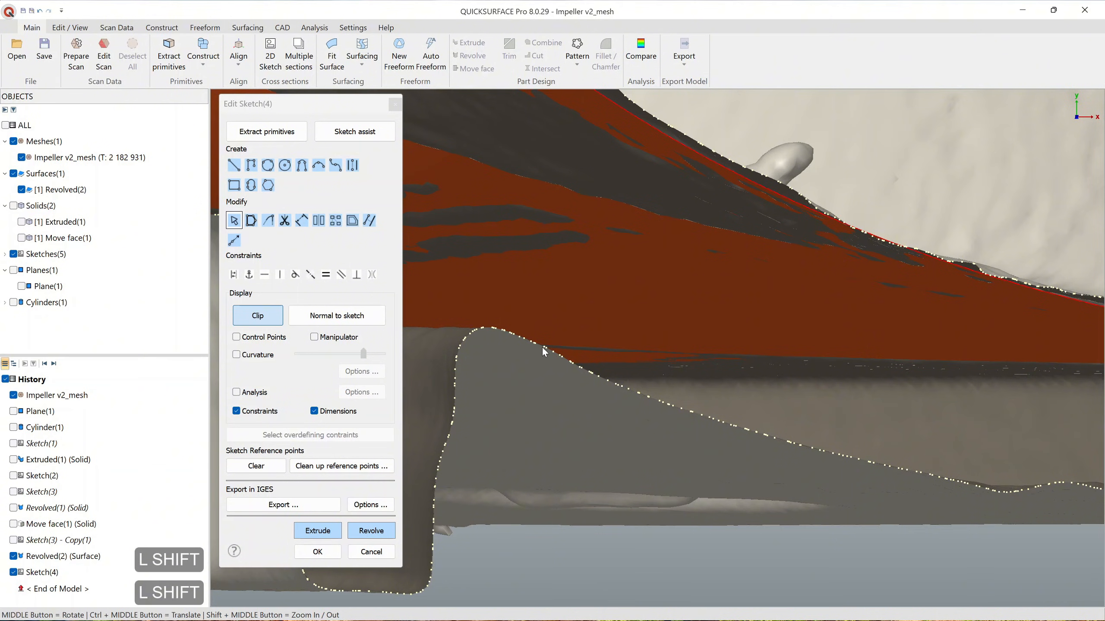
shift+middle_drag(542, 347, 666, 375)
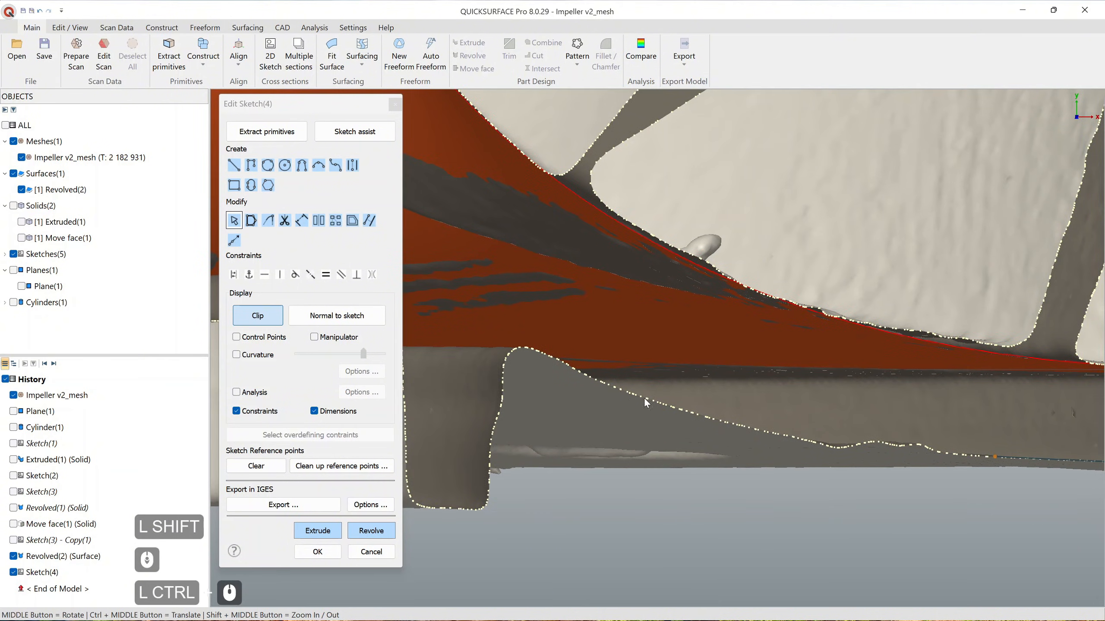
shift+middle_drag(542, 351, 520, 342)
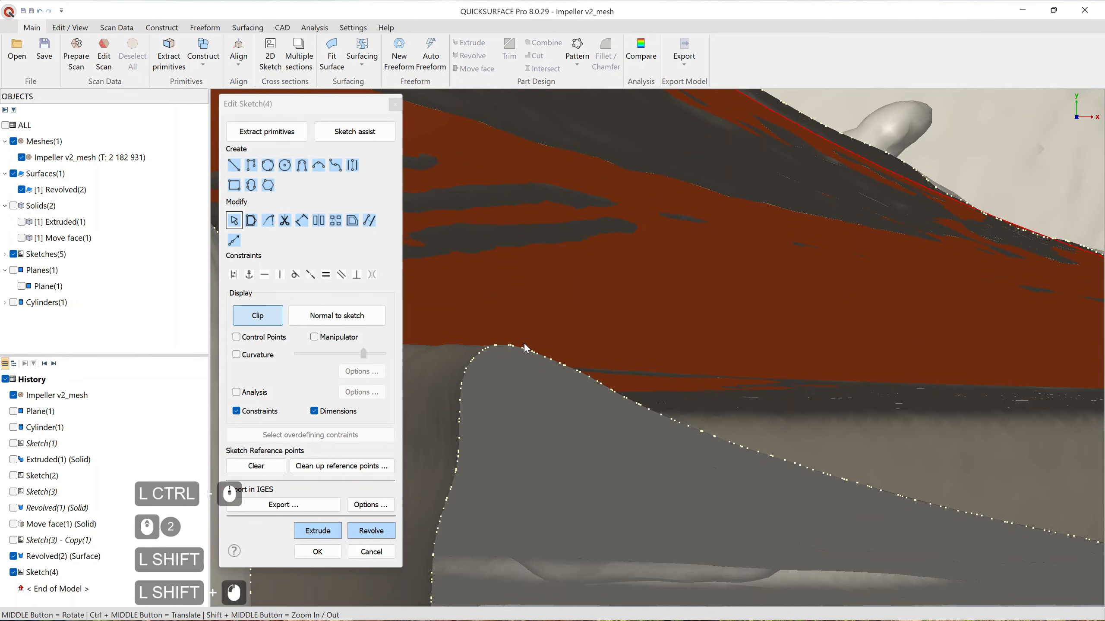
scroll(590, 365, down, 2)
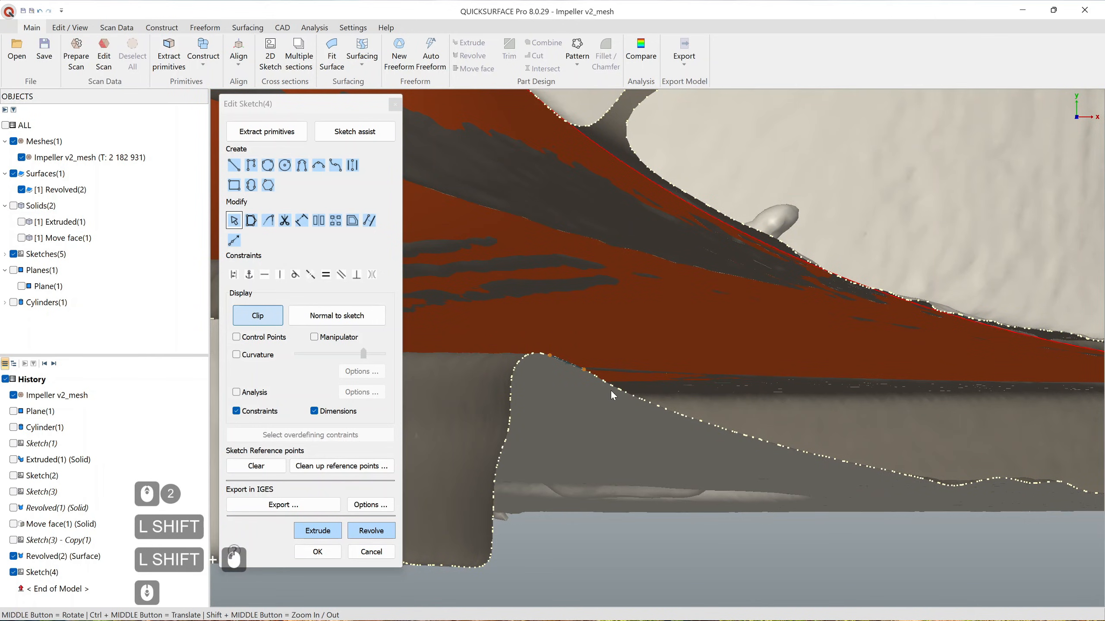
Step: Draw a three-point arc with a radius of about 55 mm along the disc's curved underside, between the two fitted lines
ctrl+middle_drag(748, 456, 654, 411)
click(318, 165)
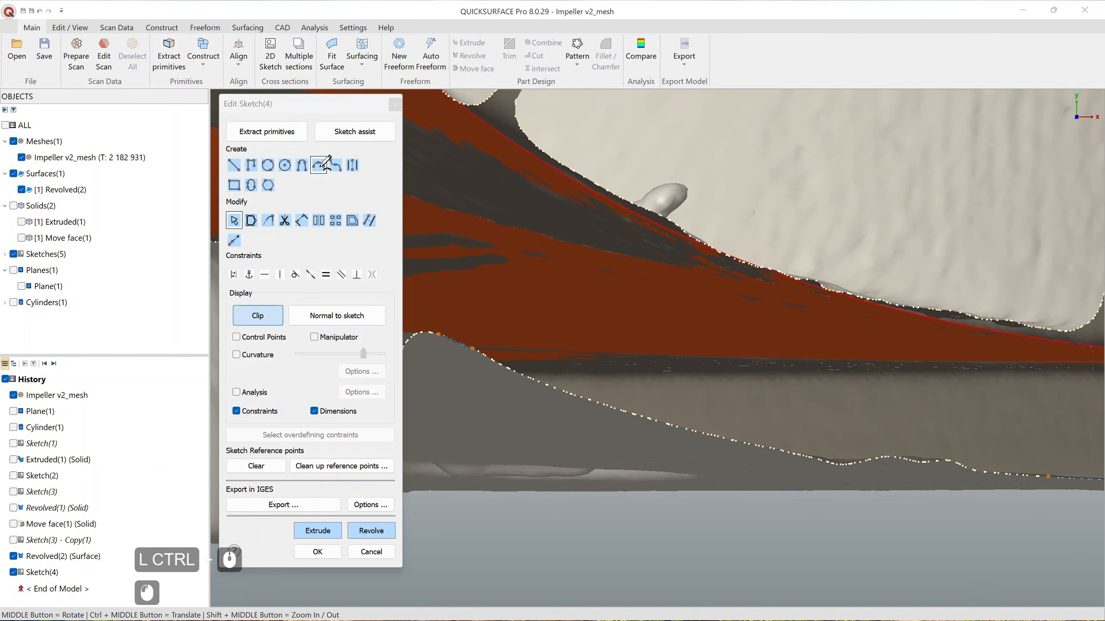
click(530, 377)
ctrl+click(781, 451)
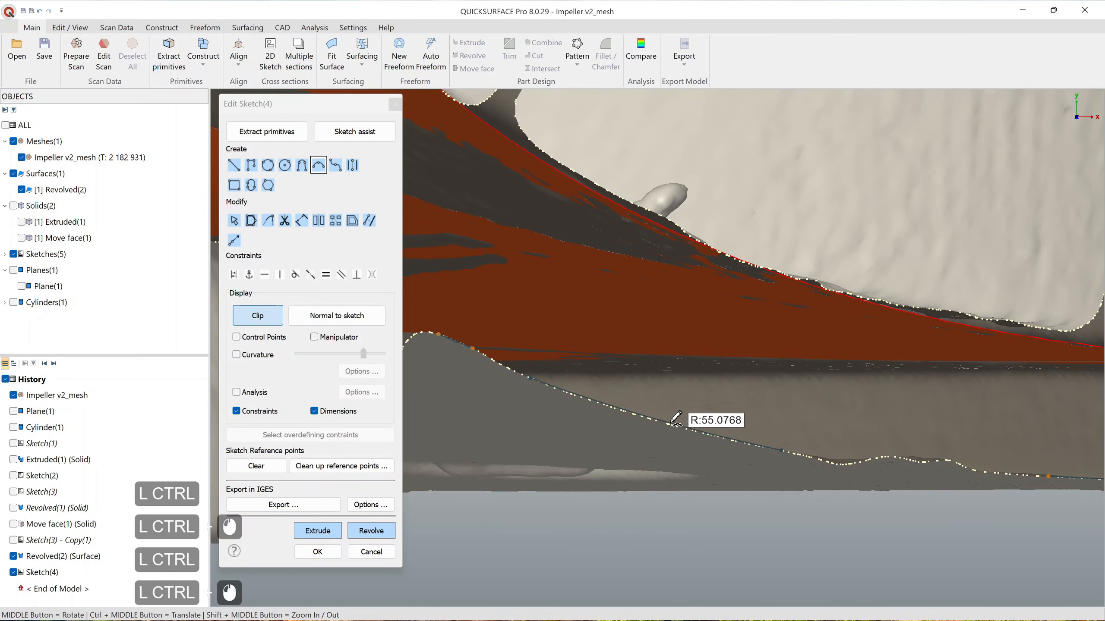
Step: Place an arc of about 55 mm radius along the underside section and extend it to meet the lengthened outer bottom line
ctrl+click(654, 421)
key(Escape)
ctrl+middle_drag(809, 430, 696, 394)
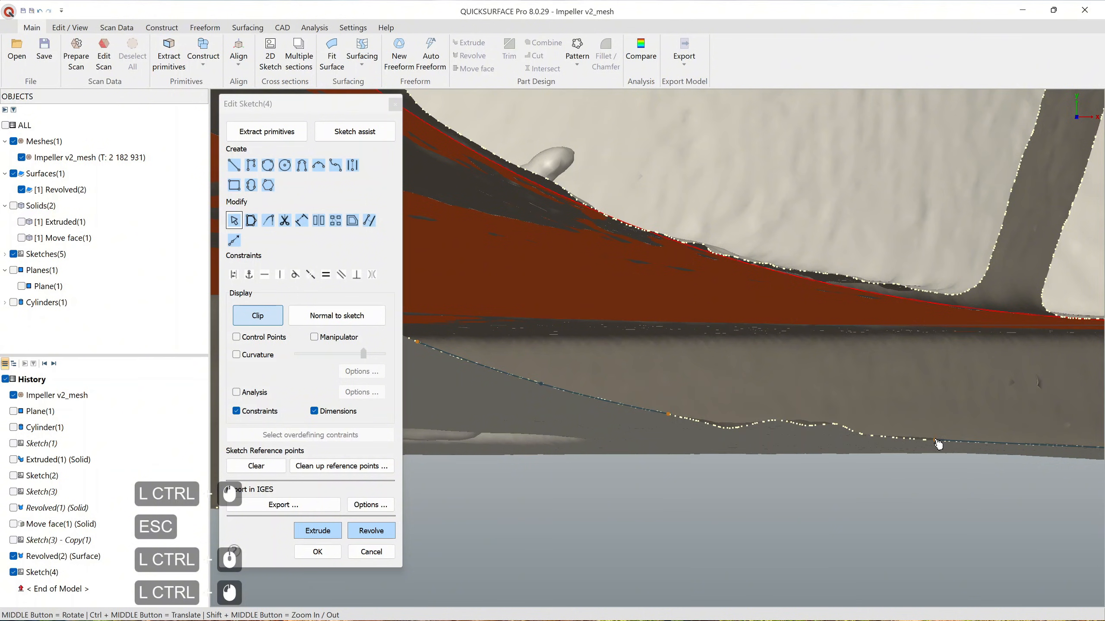
drag(935, 439, 836, 435)
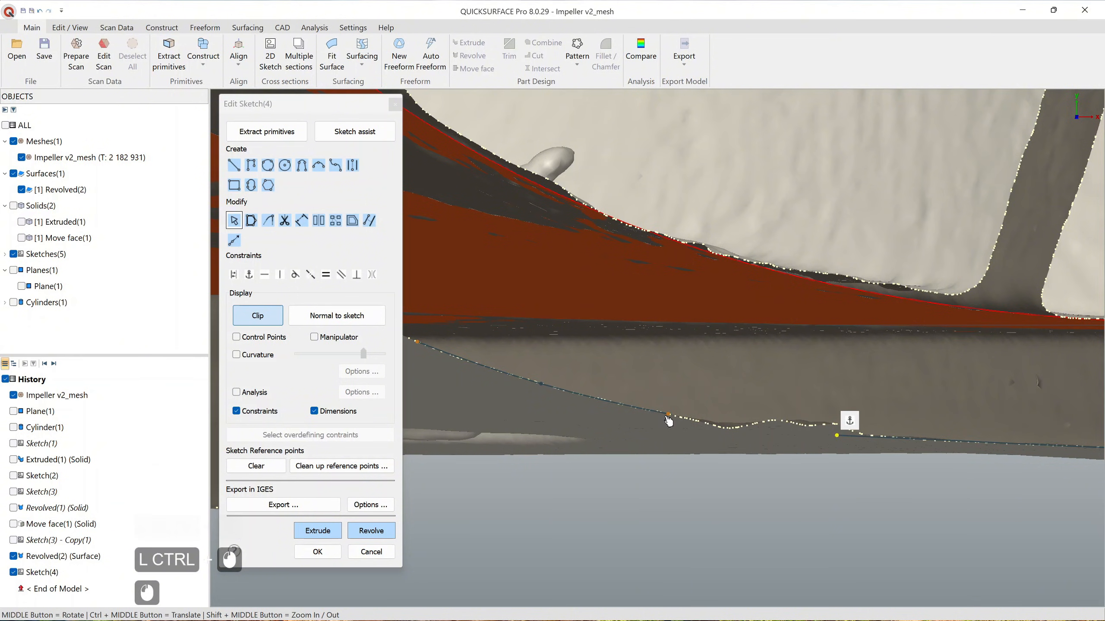
drag(668, 415, 698, 419)
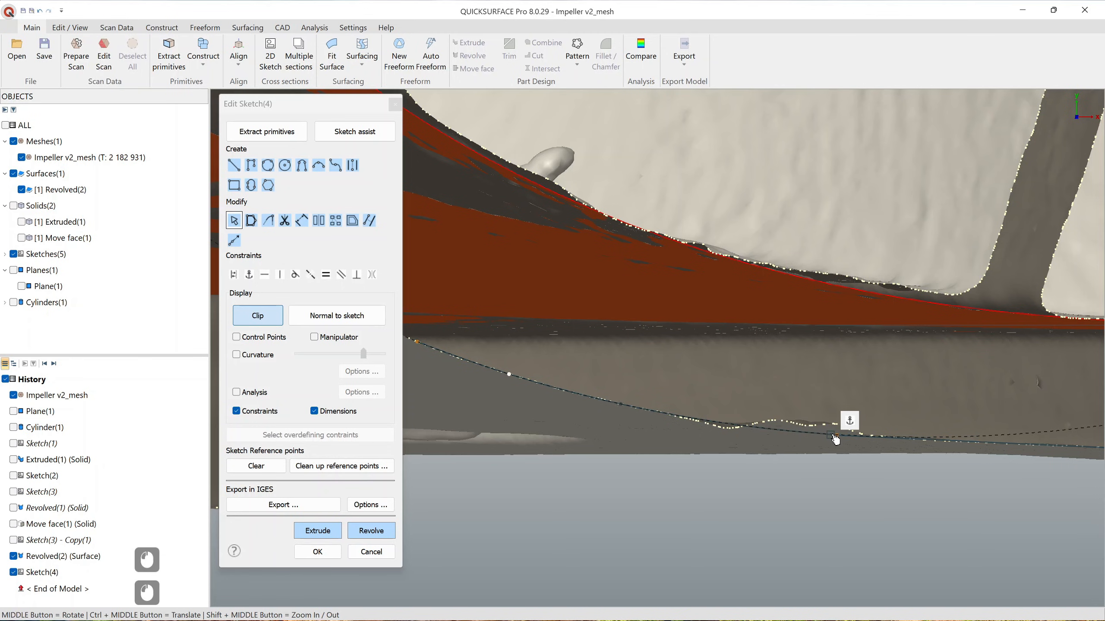
Step: Bridge the gap between the short sloped line and the long underside arc with an arc of about 10 mm radius
scroll(845, 512, down, 2)
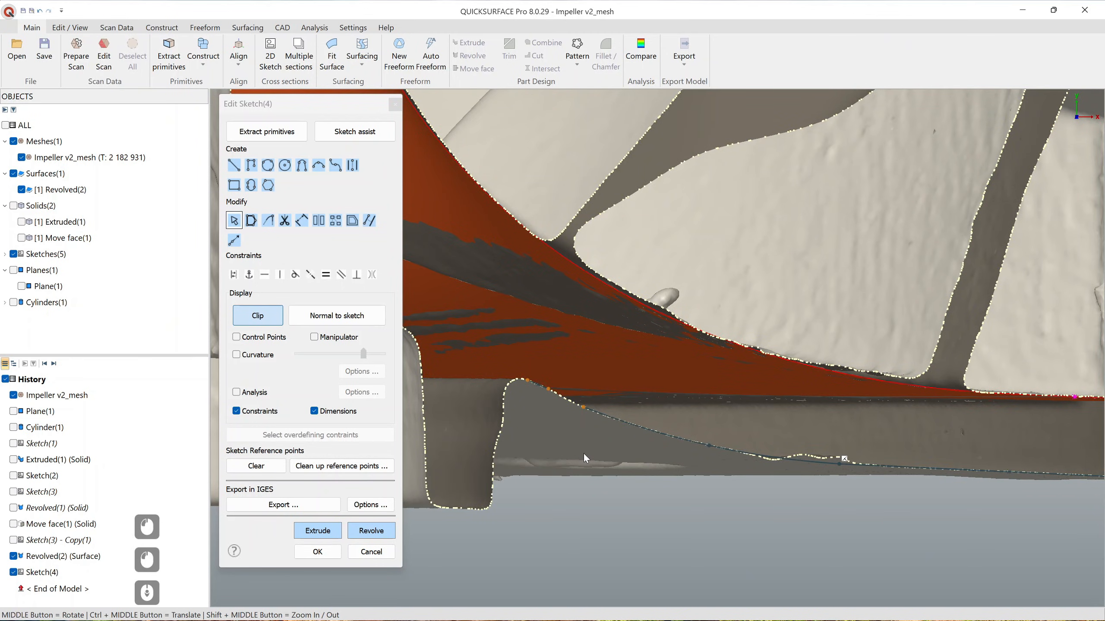
scroll(557, 411, up, 2)
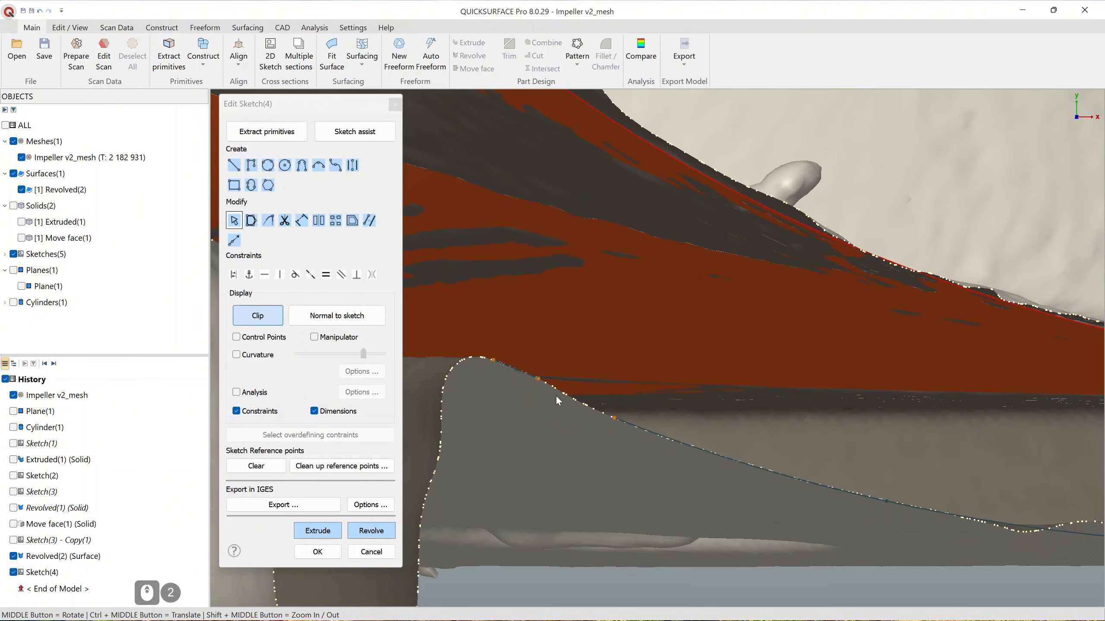
scroll(555, 395, up, 2)
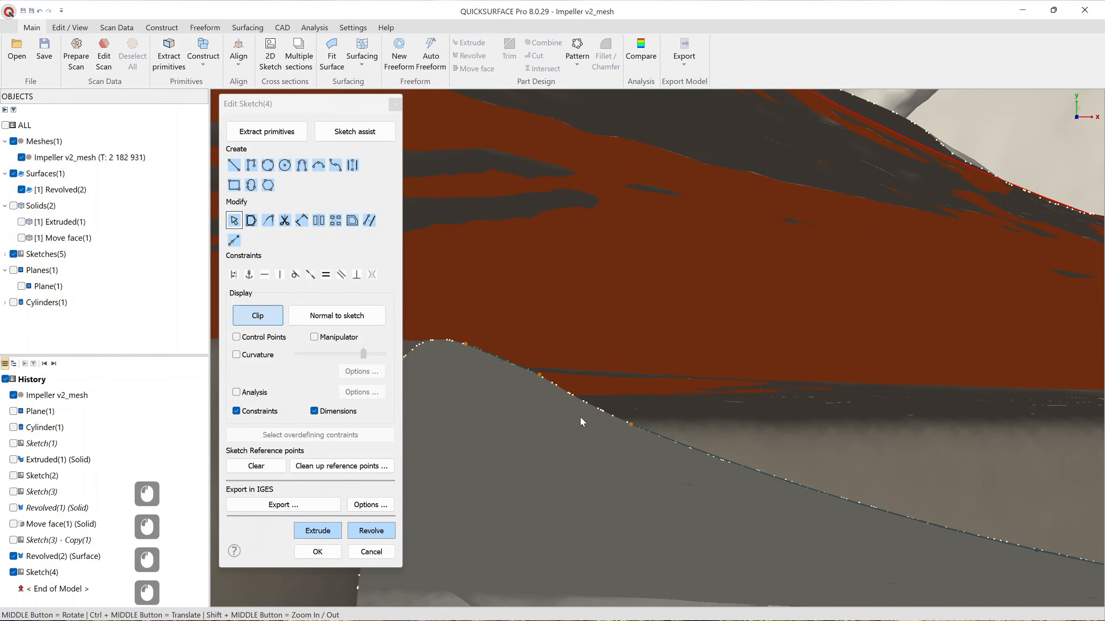
ctrl+middle_drag(581, 418, 677, 423)
click(318, 165)
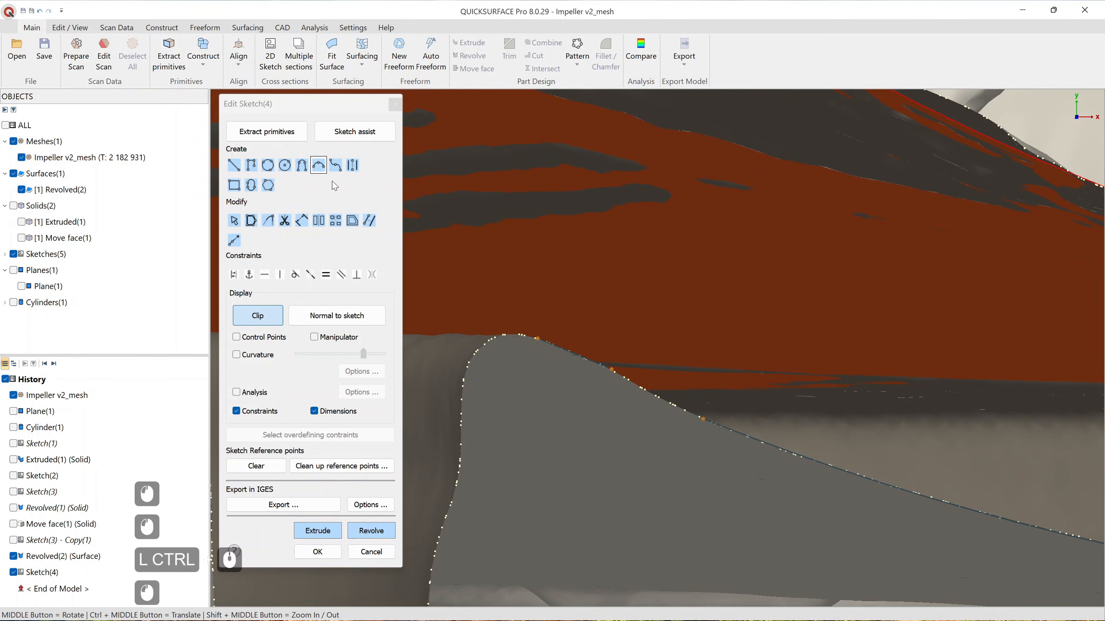
ctrl+click(614, 369)
ctrl+click(707, 414)
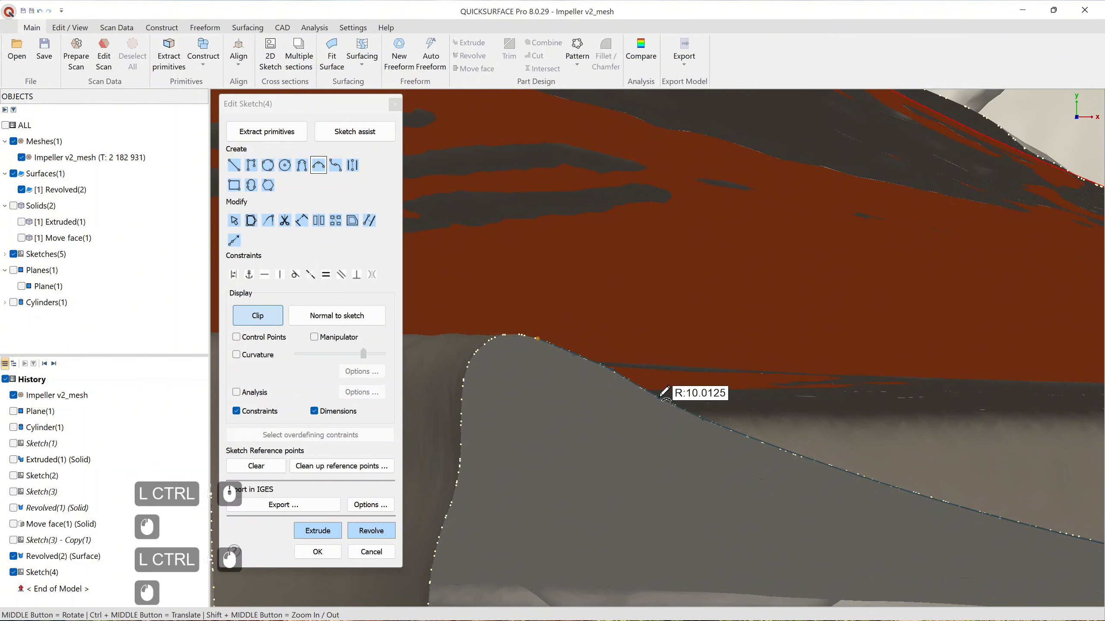
key(Escape)
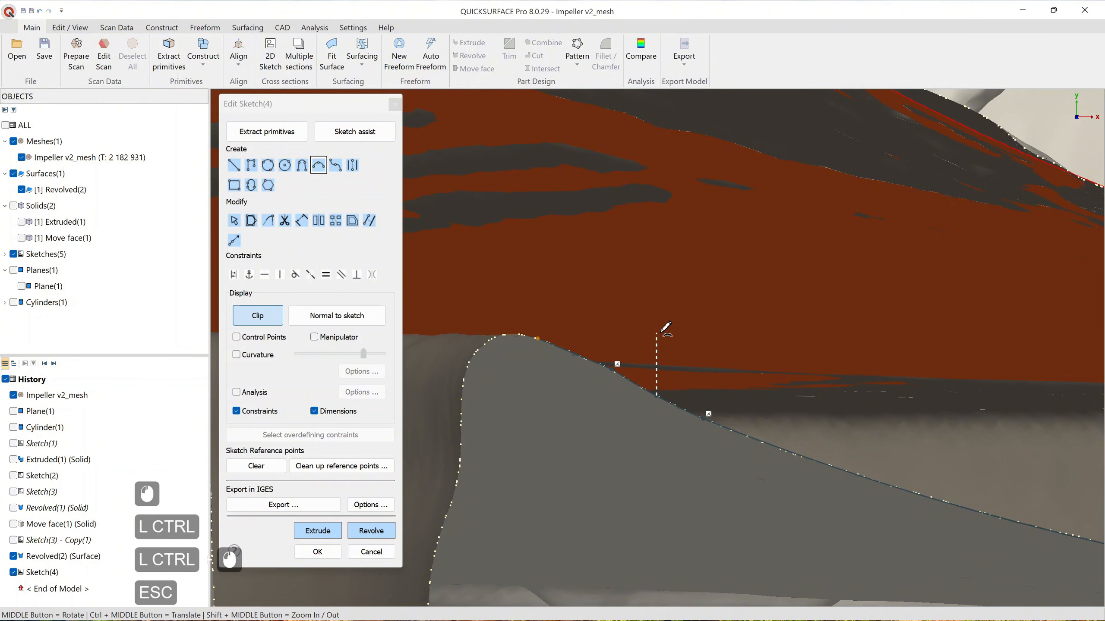
middle_drag(661, 328, 594, 340)
key(Escape)
Step: Fit three separate line segments to the section points of the collar's outer wall: its upper, lower and middle stretches
scroll(592, 335, up, 2)
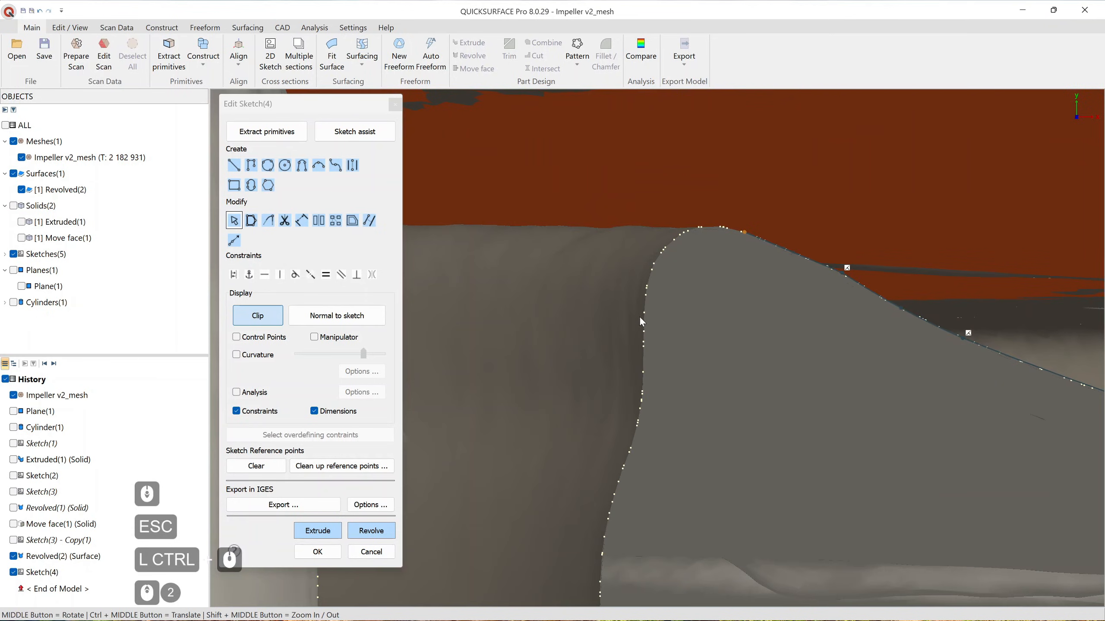
shift+drag(651, 288, 629, 351)
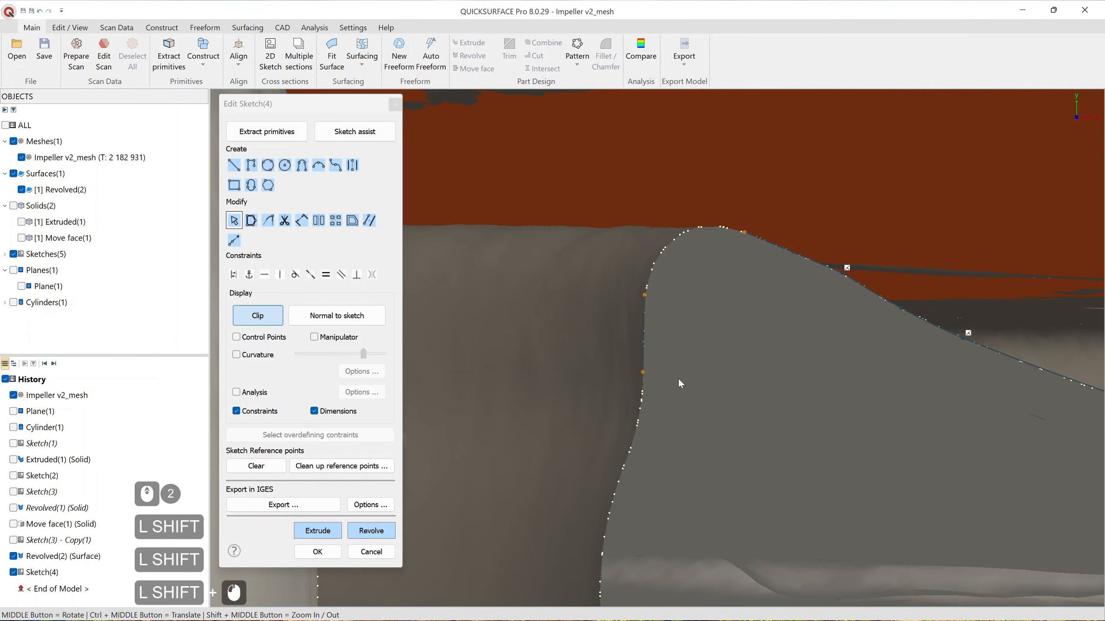
scroll(679, 378, down, 2)
ctrl+middle_drag(685, 397, 634, 340)
shift+drag(602, 407, 594, 435)
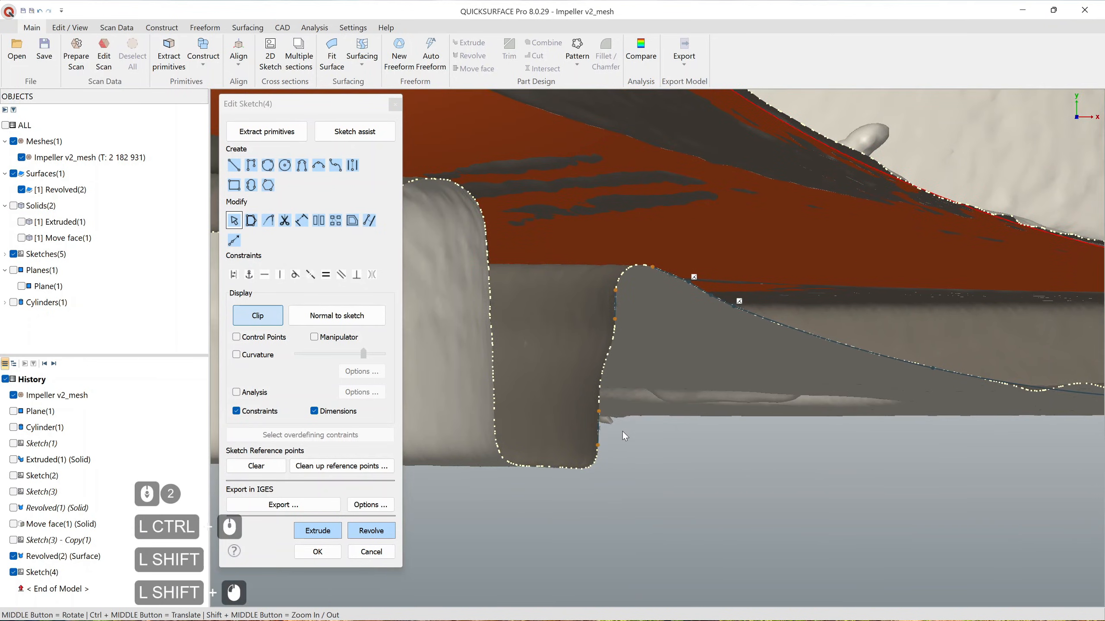
scroll(604, 373, up, 3)
shift+drag(627, 293, 609, 342)
scroll(633, 351, down, 1)
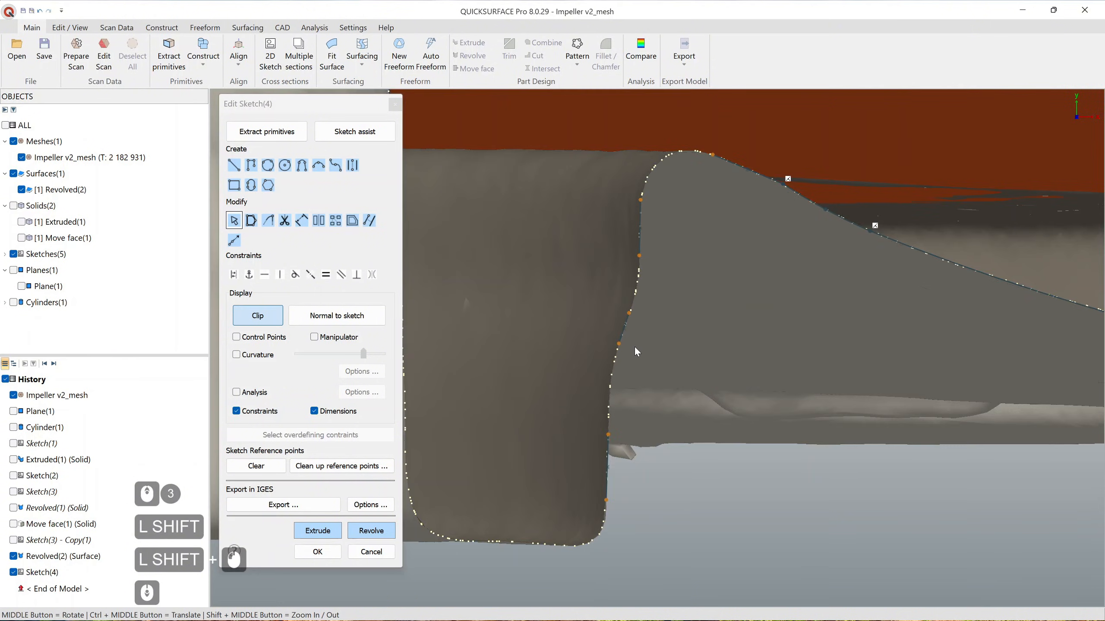
Step: Join the upper and middle lines of the collar's outer wall at a corner and fillet it to the section
ctrl+drag(649, 239, 637, 323)
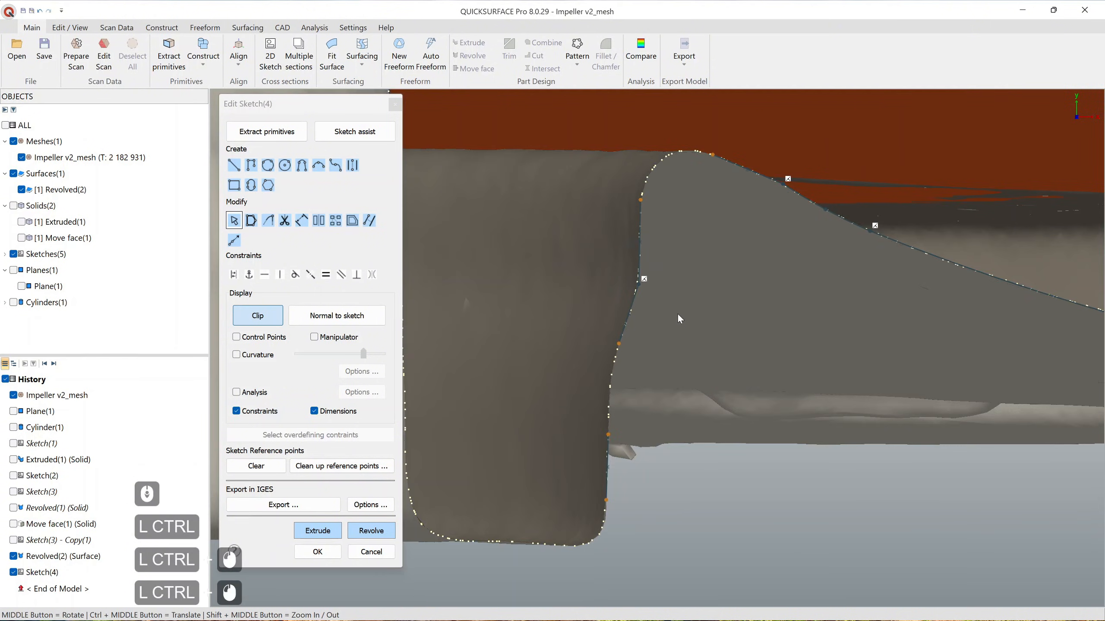
ctrl+drag(656, 267, 657, 312)
click(721, 320)
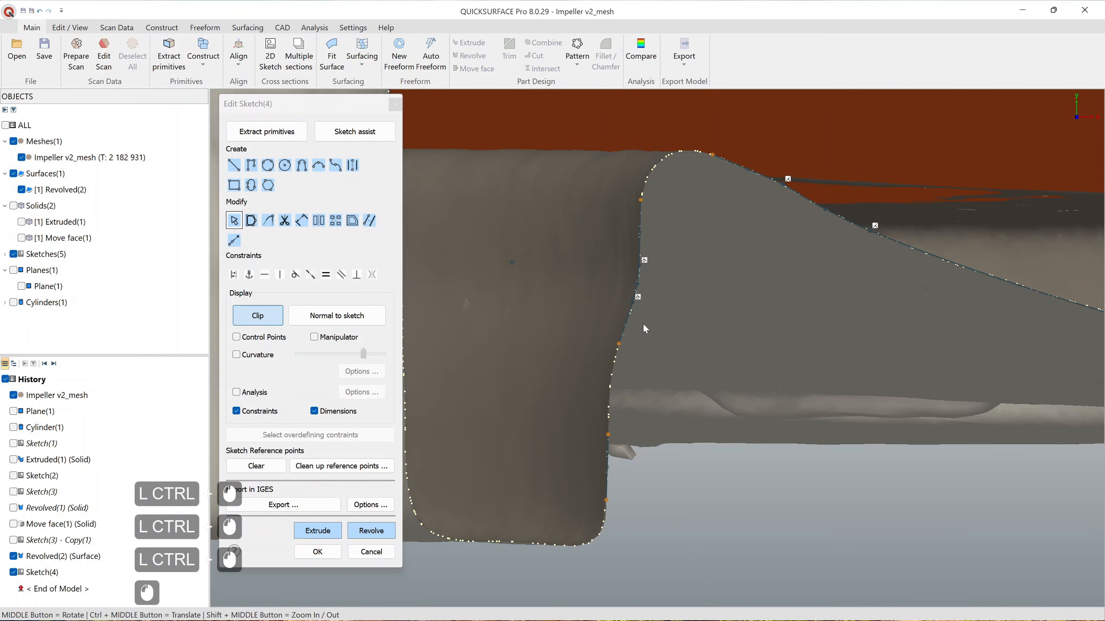
Step: Join the middle and lower lines of the collar's outer wall and fillet their corner to follow the section
ctrl+middle_drag(648, 352, 652, 315)
ctrl+drag(650, 300, 630, 440)
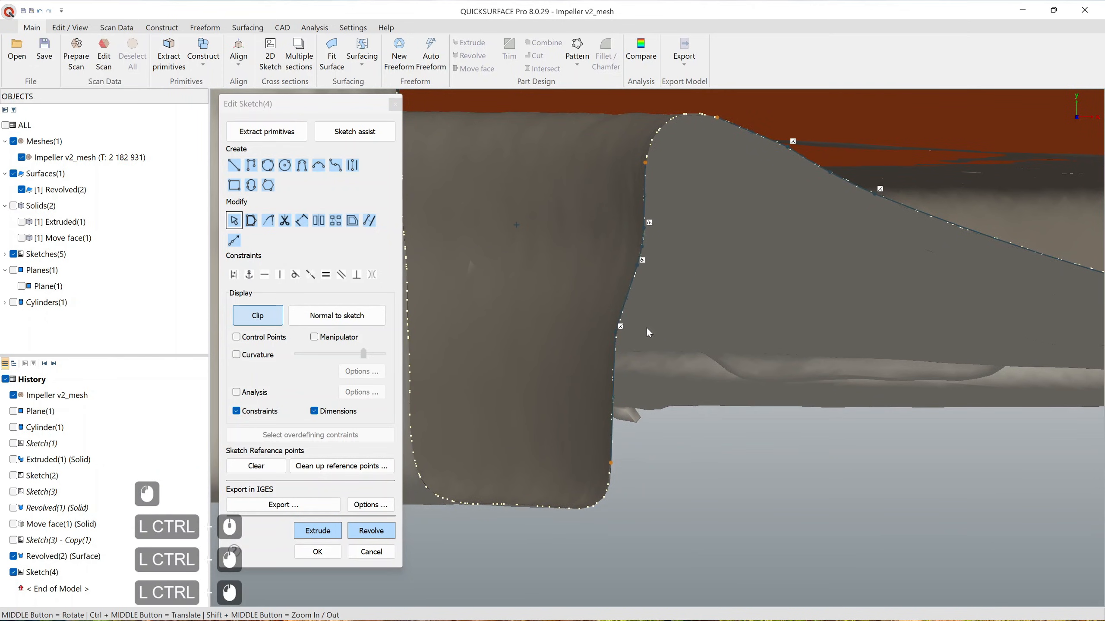
scroll(659, 361, up, 3)
ctrl+drag(648, 305, 635, 381)
click(763, 427)
scroll(714, 424, down, 2)
Step: Extend the outer wall's upper line and the sloped underside line to a corner and fillet it to the rounded crest
ctrl+middle_drag(715, 430, 669, 326)
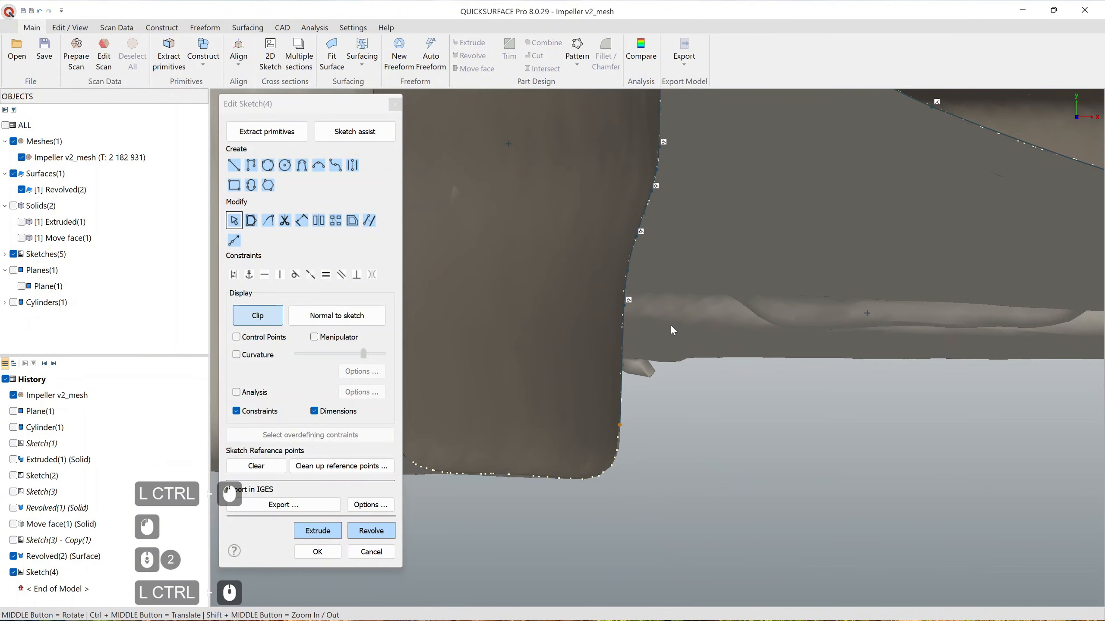
ctrl+middle_drag(686, 253, 658, 467)
ctrl+middle_drag(695, 296, 677, 349)
ctrl+drag(688, 341, 606, 258)
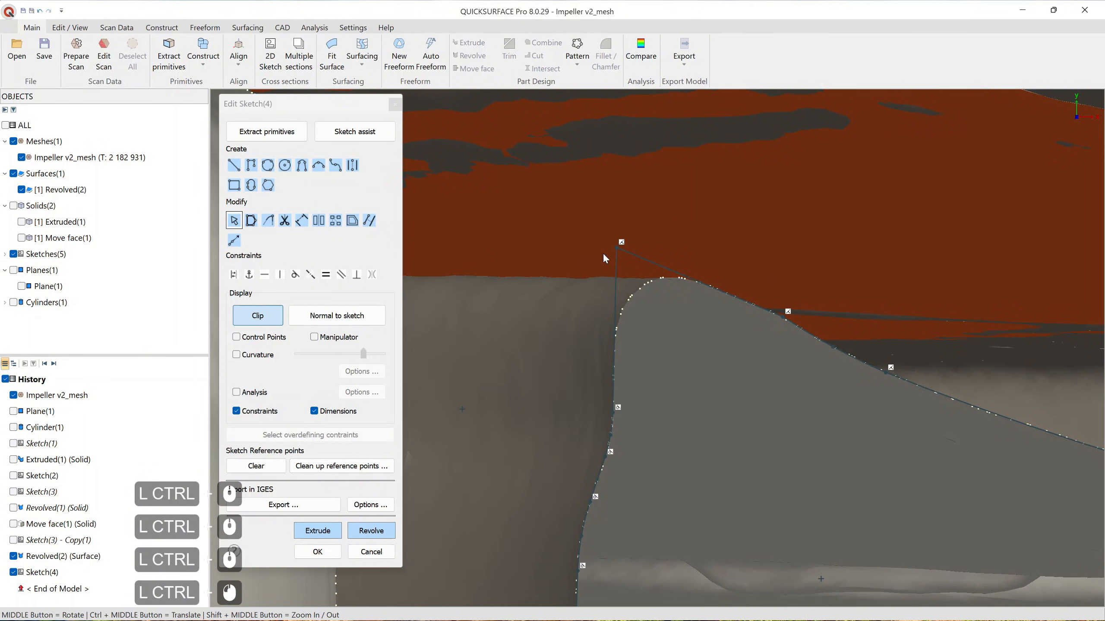
click(696, 337)
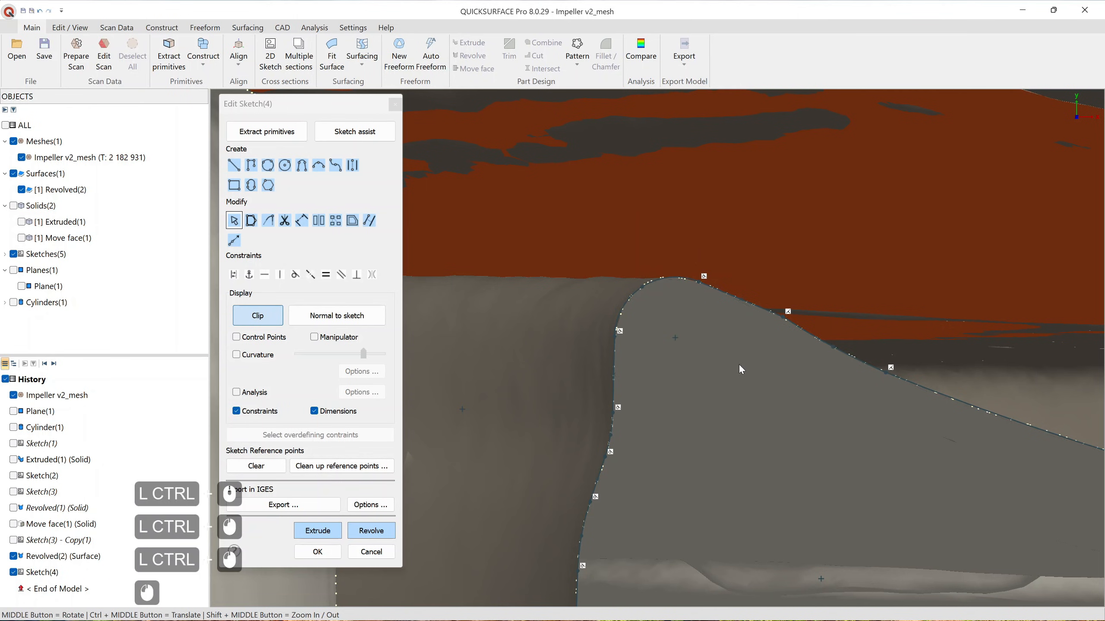
Step: Sketch a horizontal line along the collar's bottom towards the axis and join it to the lower end of the outer wall
scroll(739, 363, down, 3)
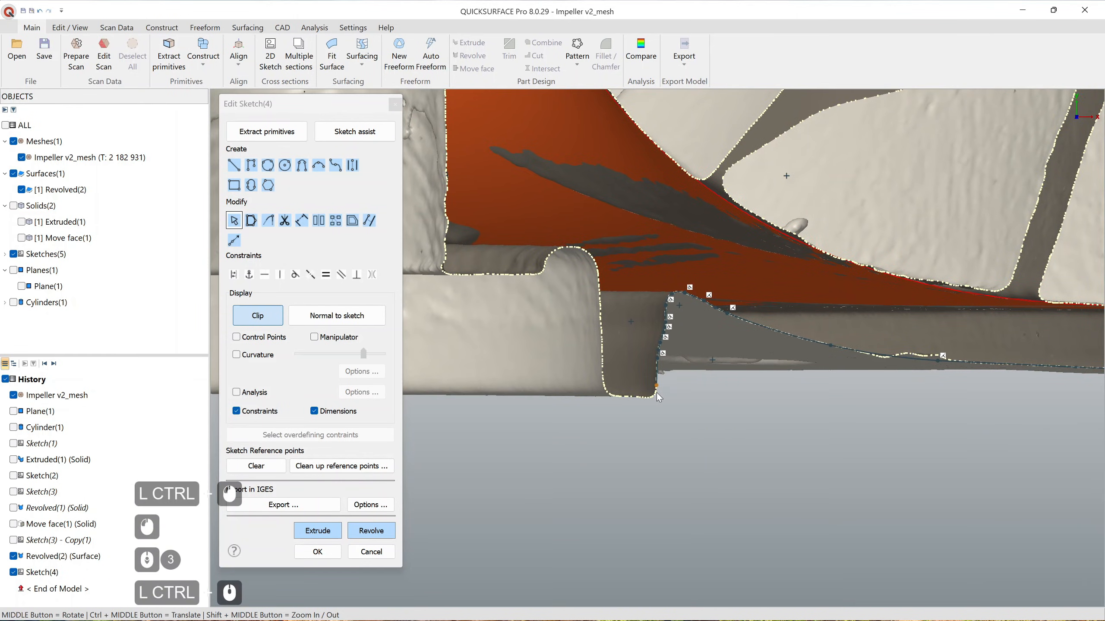
scroll(645, 393, up, 2)
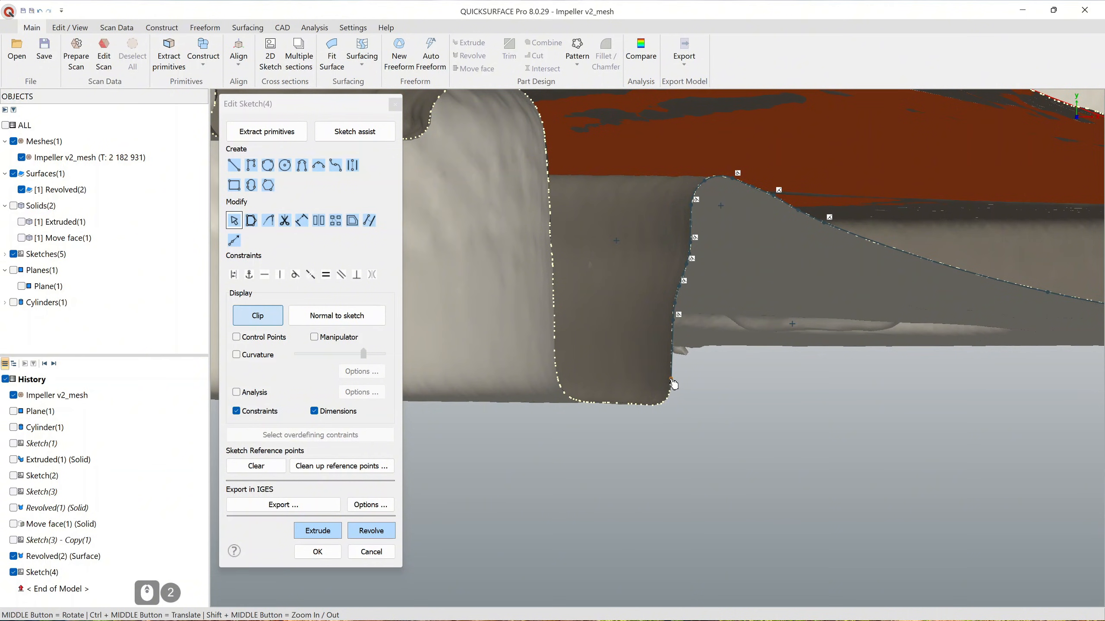
scroll(674, 385, down, 3)
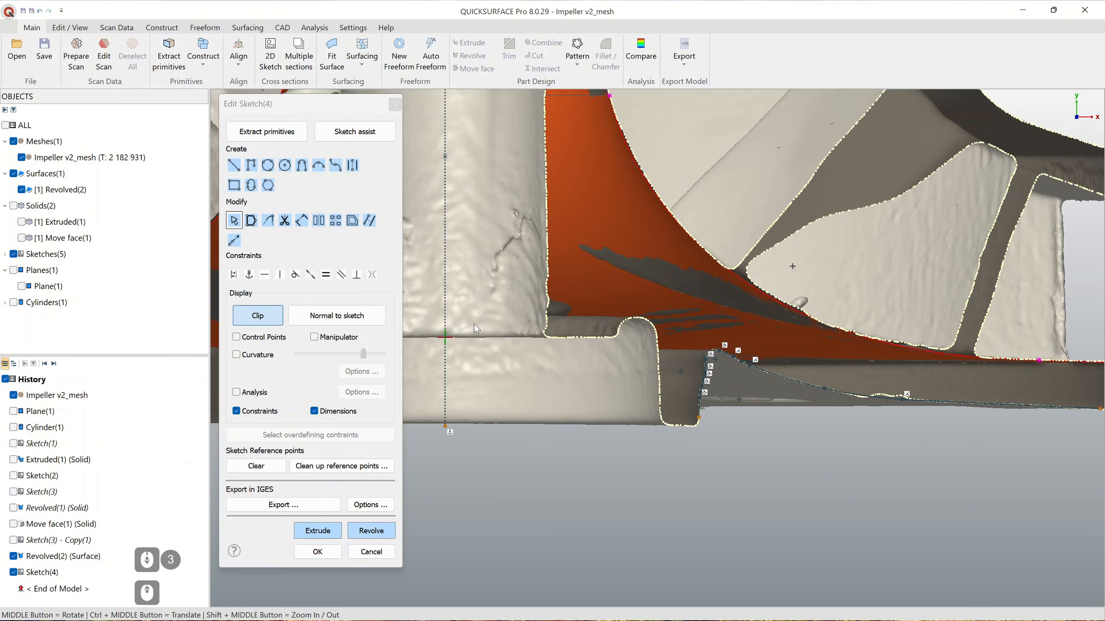
click(233, 164)
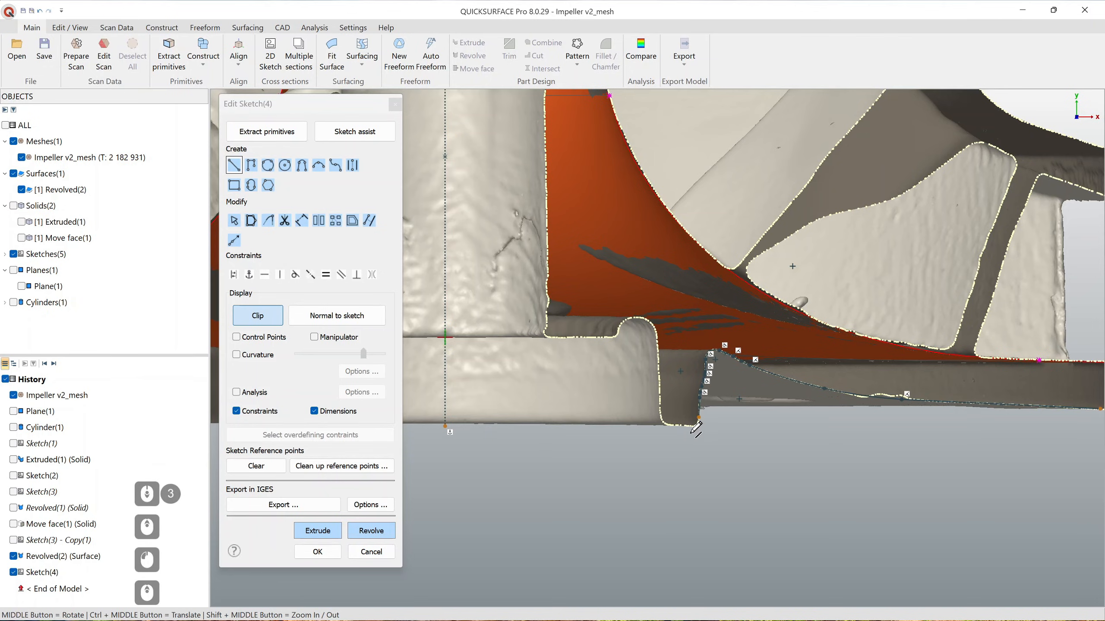
scroll(694, 428, up, 3)
ctrl+click(696, 414)
scroll(767, 464, down, 2)
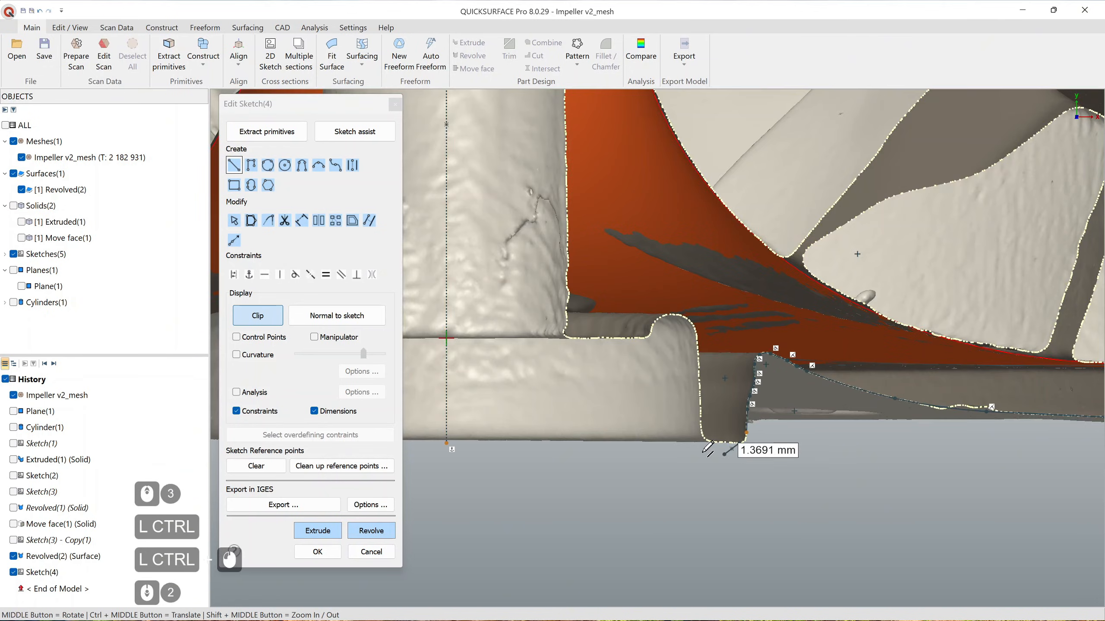
click(540, 443)
key(Escape)
scroll(748, 431, up, 2)
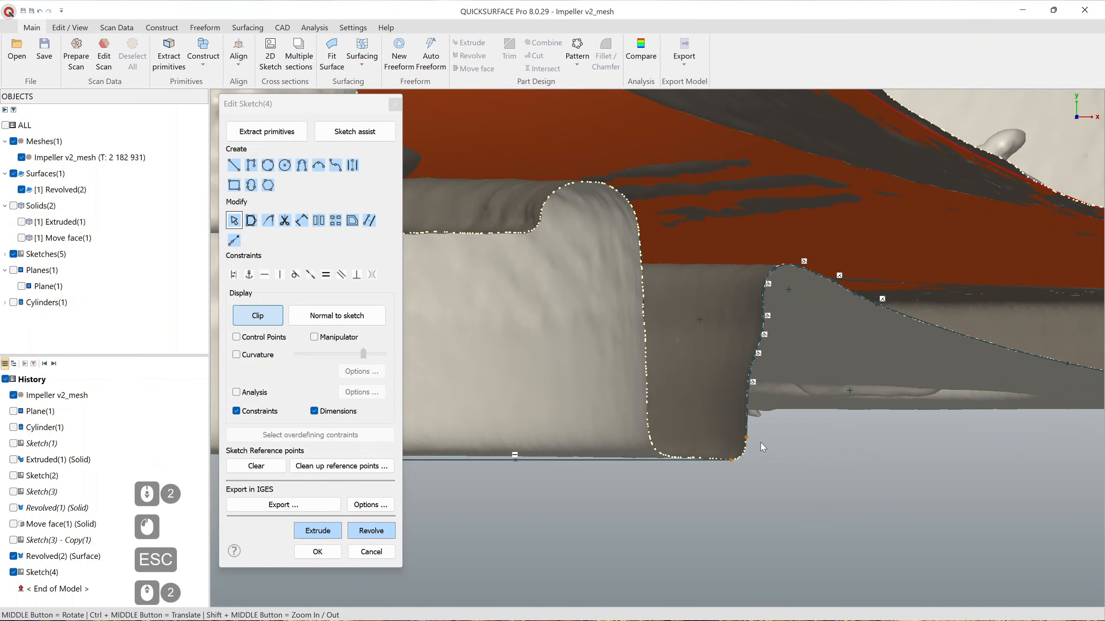
ctrl+click(733, 428)
ctrl+click(744, 428)
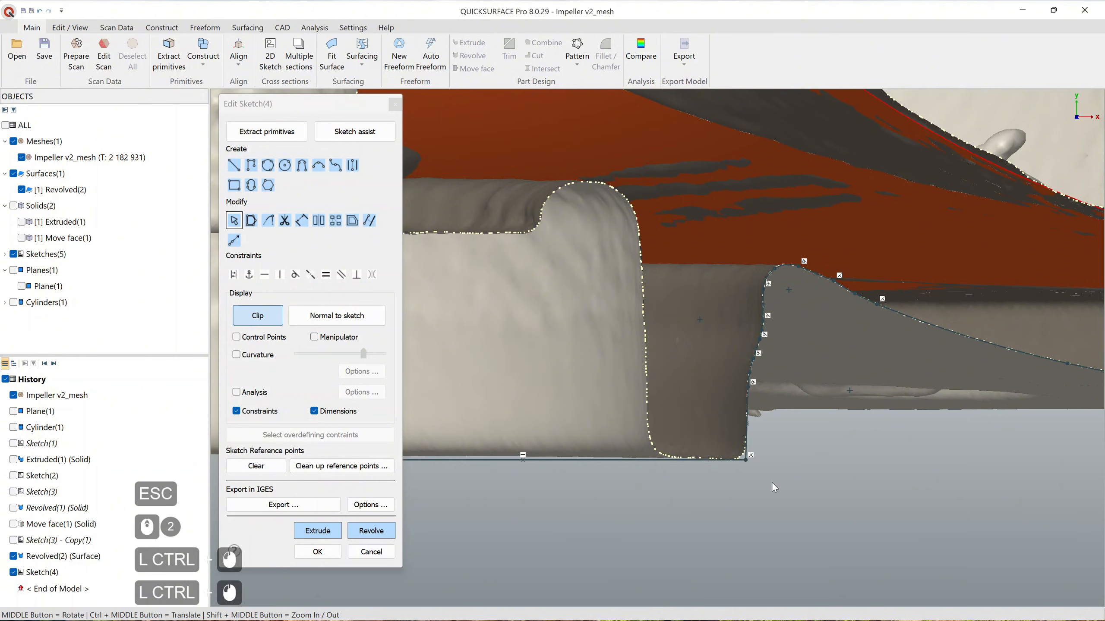
Step: Delete the horizontal line along the collar's bottom
scroll(774, 482, down, 2)
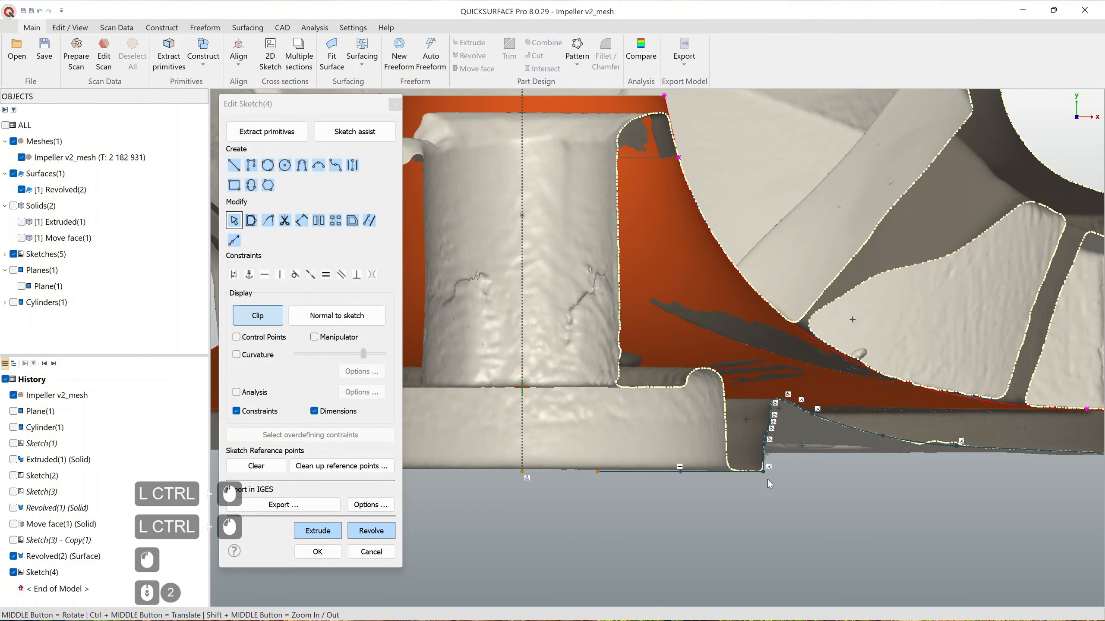
scroll(767, 480, up, 4)
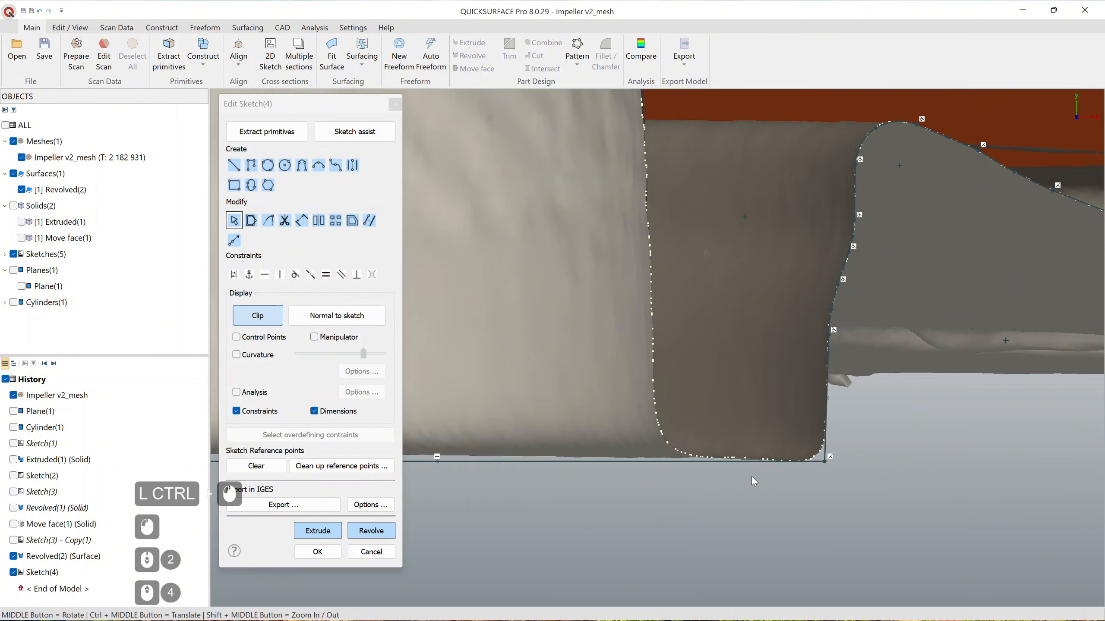
click(687, 461)
key(Delete)
Step: Fit a line to the section points of the collar's bottom face and join it to the outer wall line
scroll(828, 503, up, 4)
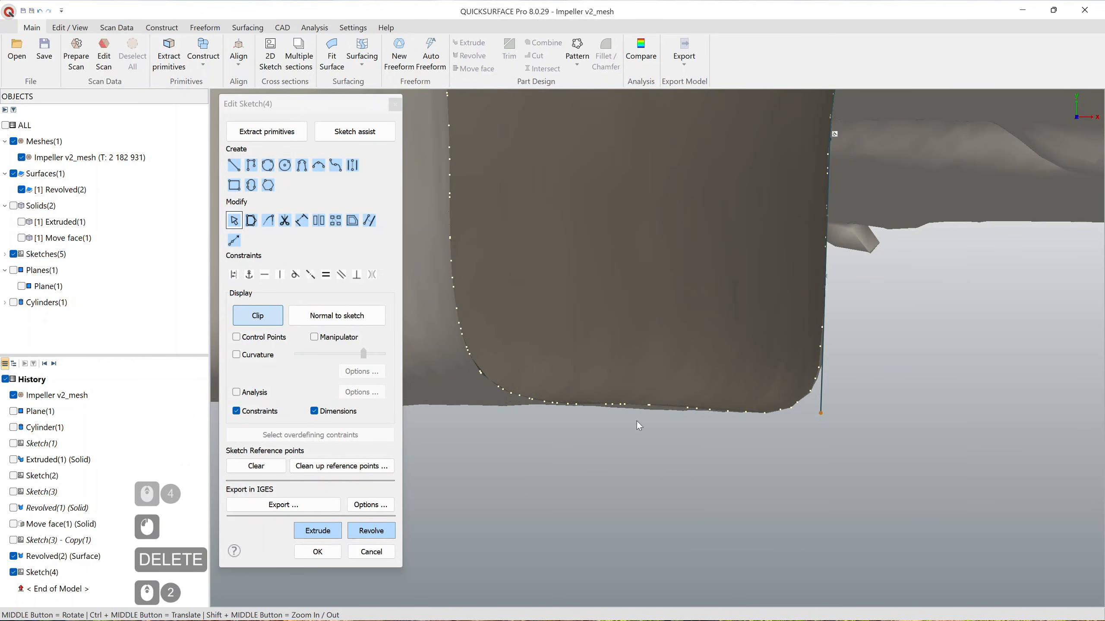
mouse_move(554, 399)
shift+mouse_down()
mouse_move(713, 468)
mouse_move(757, 397)
mouse_move(890, 473)
mouse_move(873, 419)
shift+mouse_up()
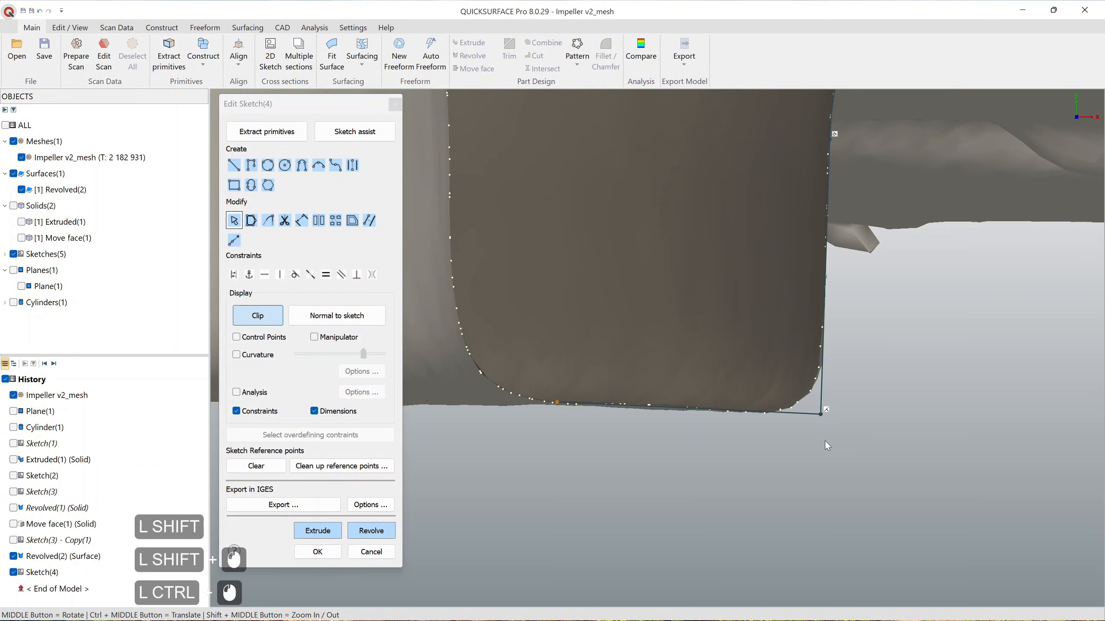
Step: Fit a line to the section points of the collar's inner wall
scroll(825, 441, down, 2)
ctrl+middle_drag(778, 418, 766, 465)
scroll(765, 424, down, 2)
scroll(766, 465, down, 3)
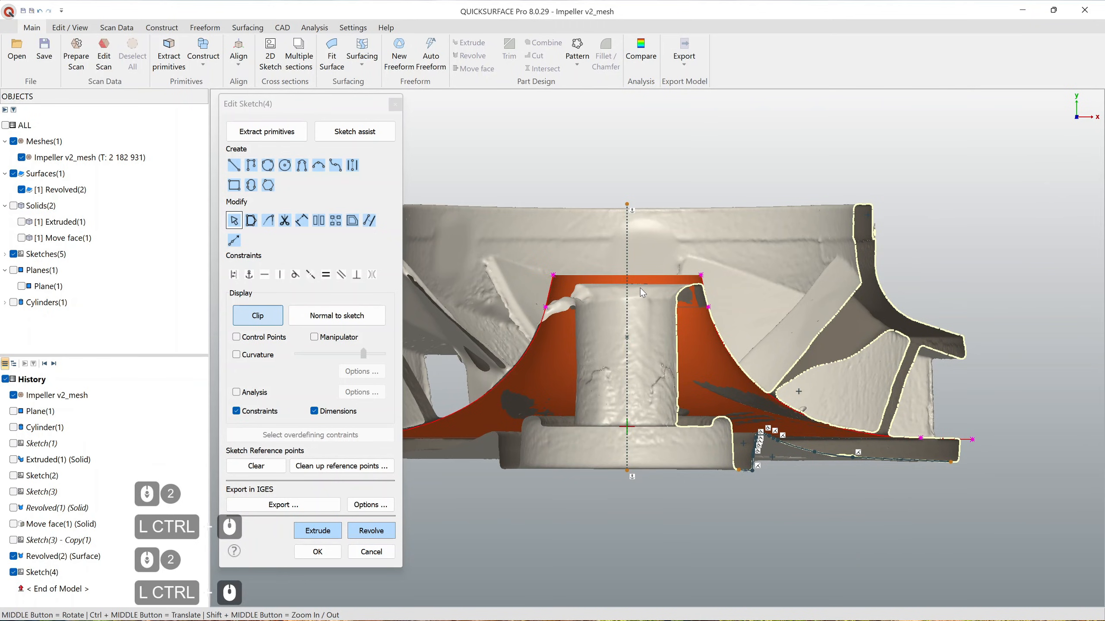
scroll(805, 472, up, 4)
ctrl+middle_drag(805, 472, 719, 399)
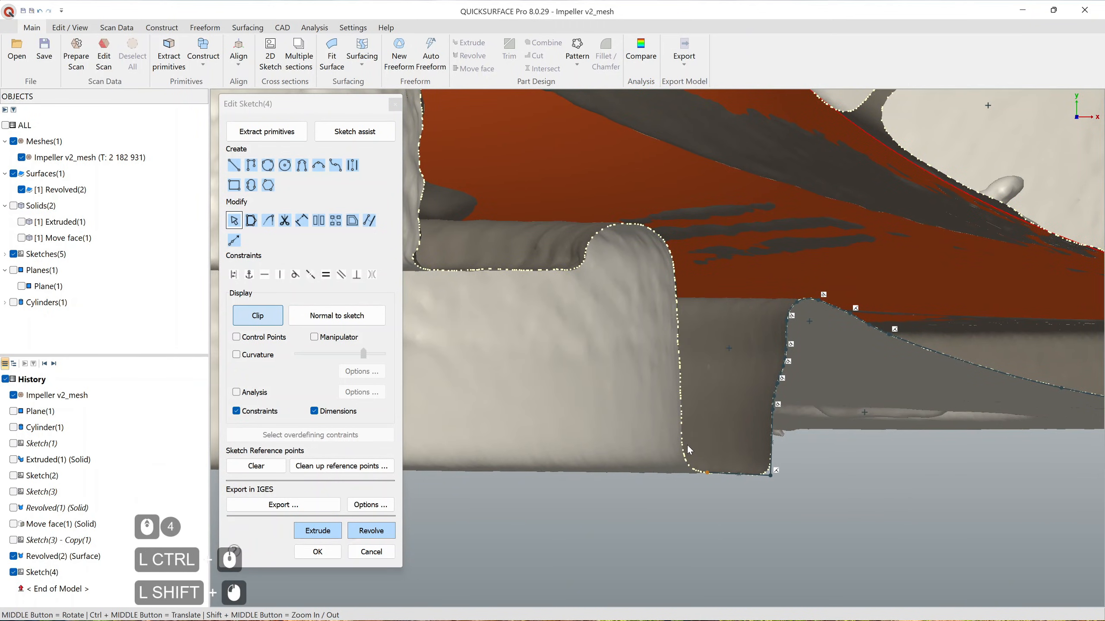
shift+middle_drag(678, 341, 694, 326)
ctrl+click(672, 452)
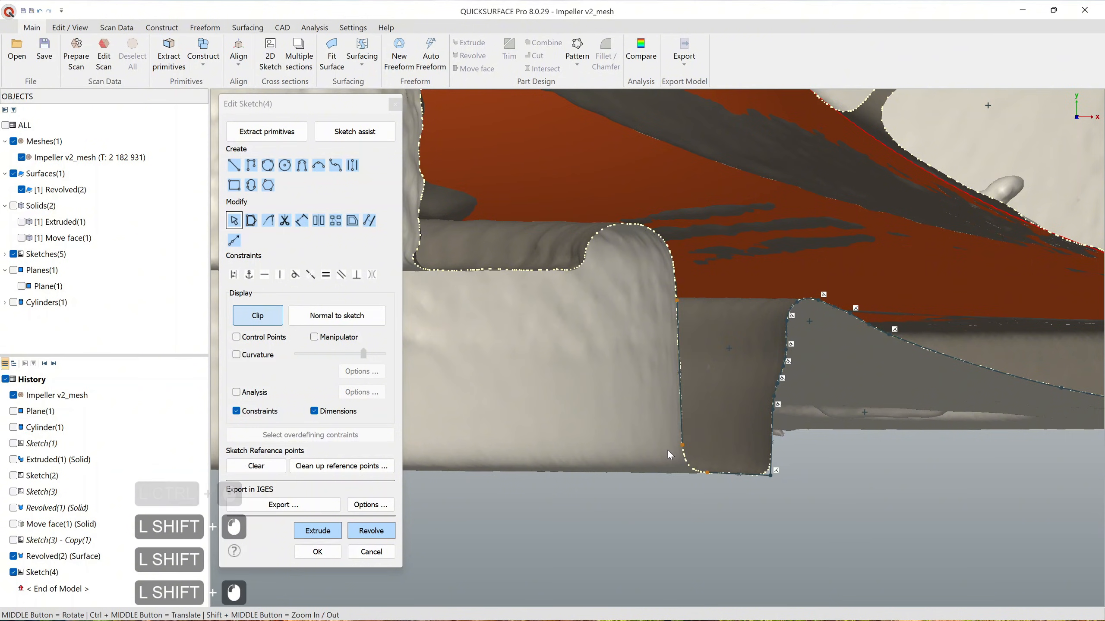
Step: Round the collar's two bottom corners with a 0.9 mm radius at the inner wall and 0.5 mm at the outer wall
key(ctrl)
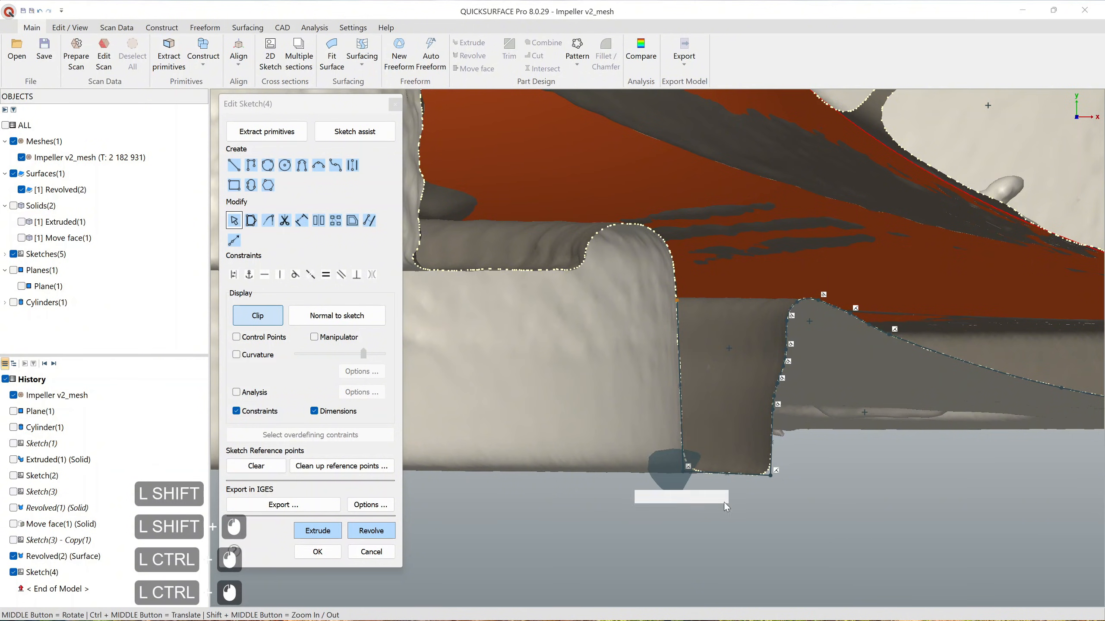
text(0.)
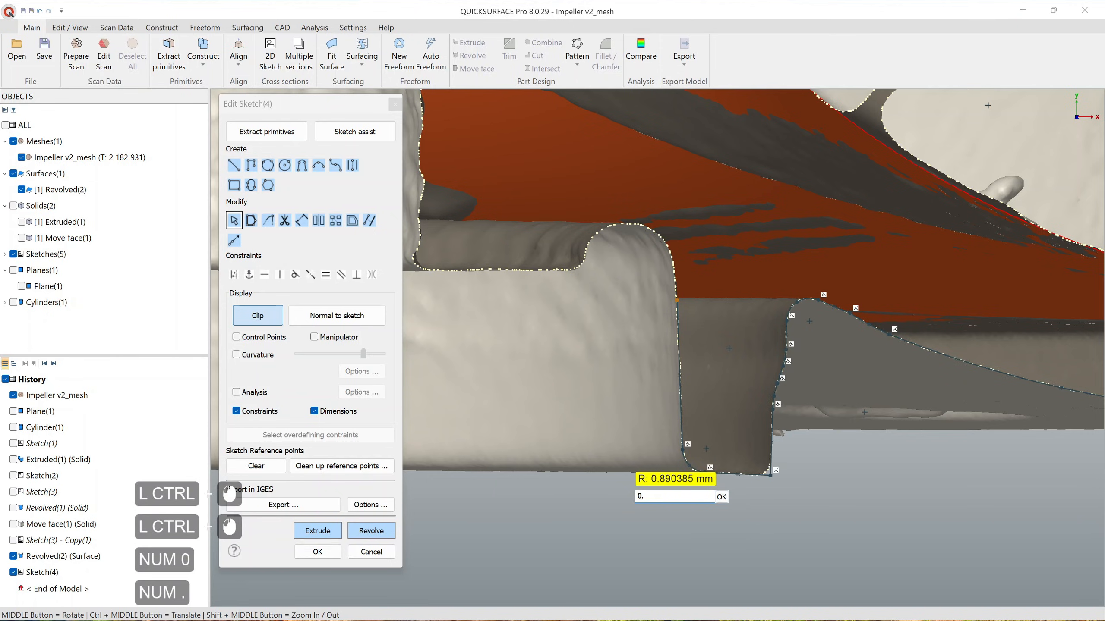
text(9)
key(Return)
scroll(774, 505, up, 2)
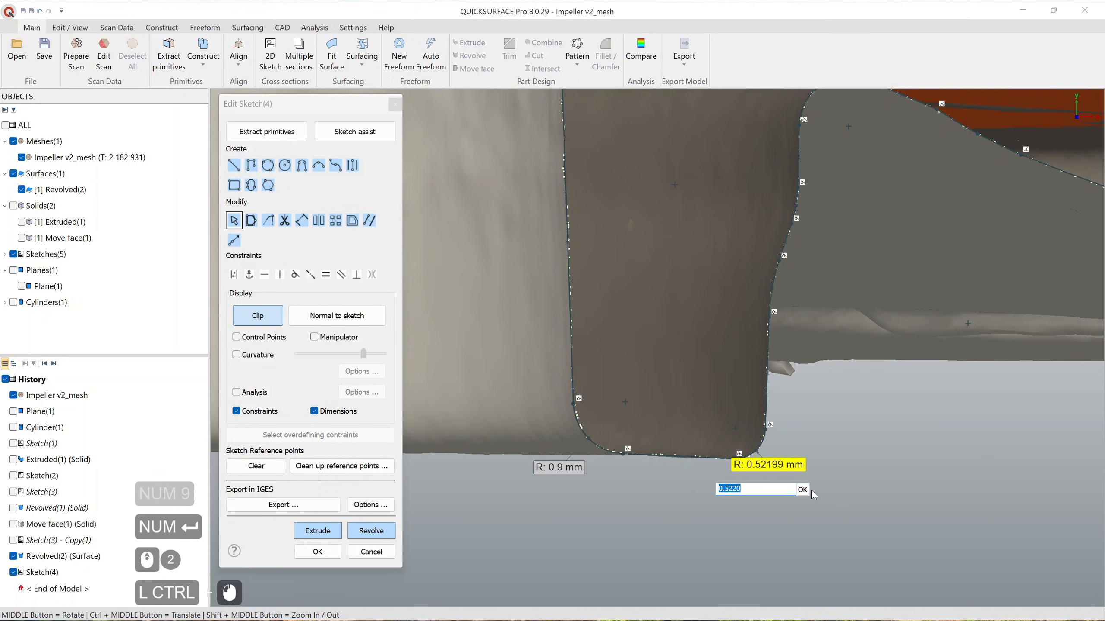
text(0.5)
key(Return)
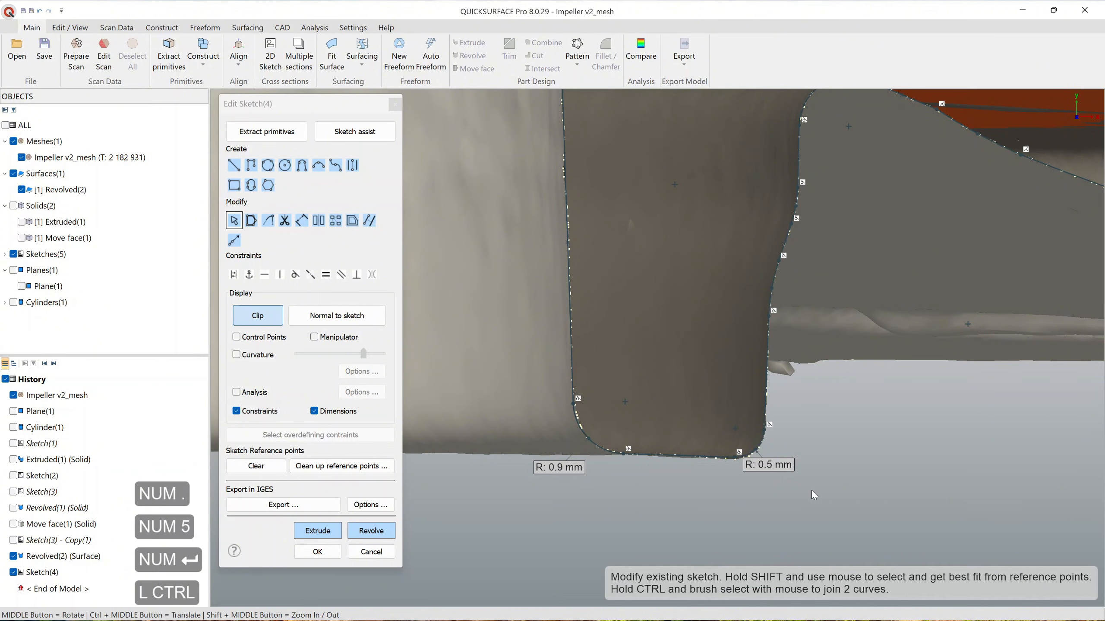
Step: Try to fit a short line to the top of the rounded section above the collar's inner wall and join it to that wall
scroll(811, 490, down, 2)
scroll(770, 421, up, 1)
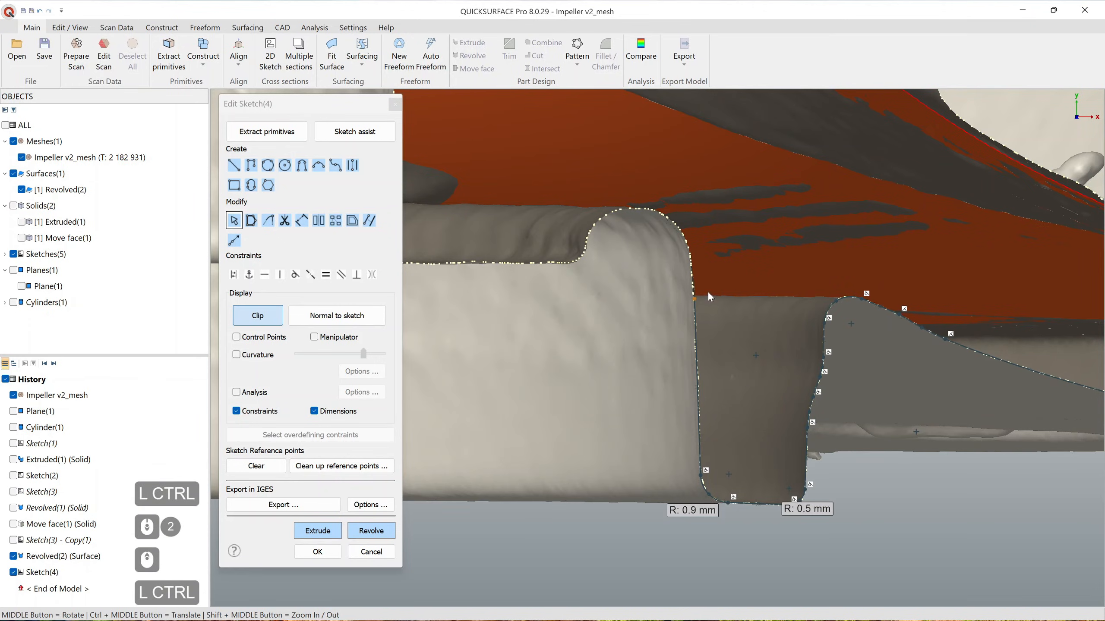
ctrl+middle_drag(701, 259, 744, 358)
scroll(723, 354, up, 1)
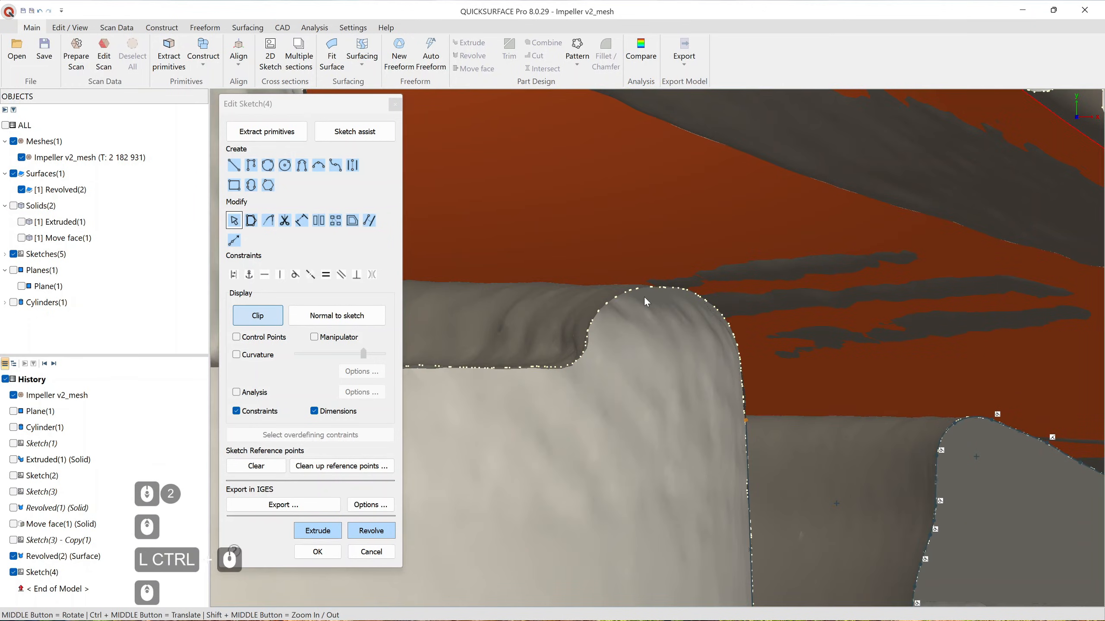
shift+middle_drag(646, 302, 651, 285)
mouse_move(690, 288)
shift+mouse_down()
mouse_move(702, 289)
mouse_move(685, 320)
mouse_move(822, 498)
shift+mouse_up()
ctrl+drag(783, 283, 838, 321)
click(838, 333)
ctrl+middle_drag(664, 363, 697, 361)
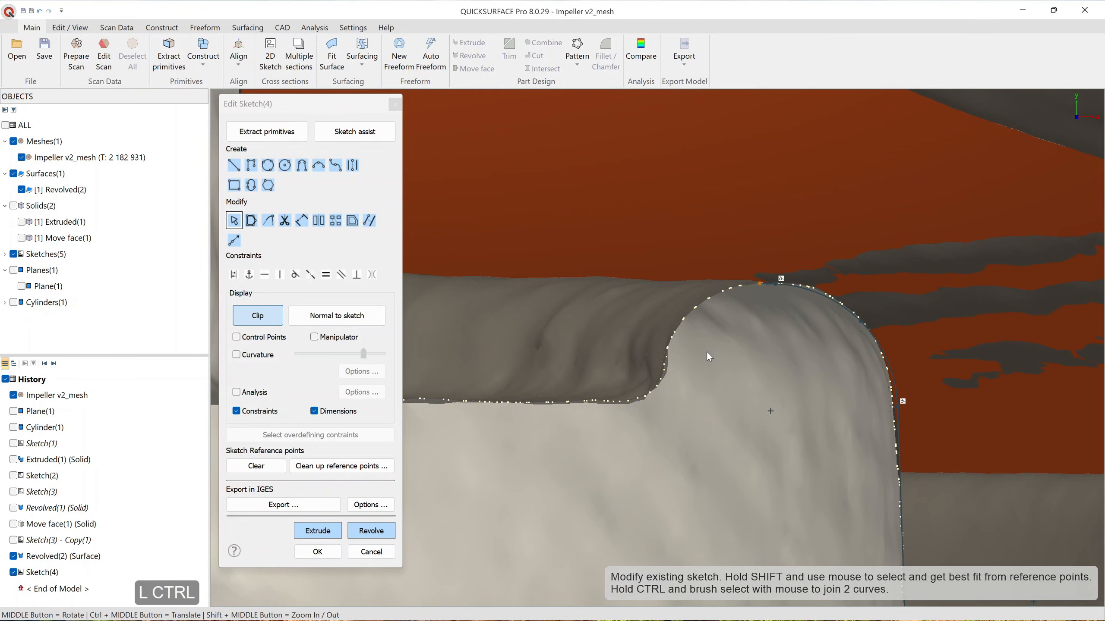
key(ctrl+z)
key(ctrl+z)
key(ctrl+z)
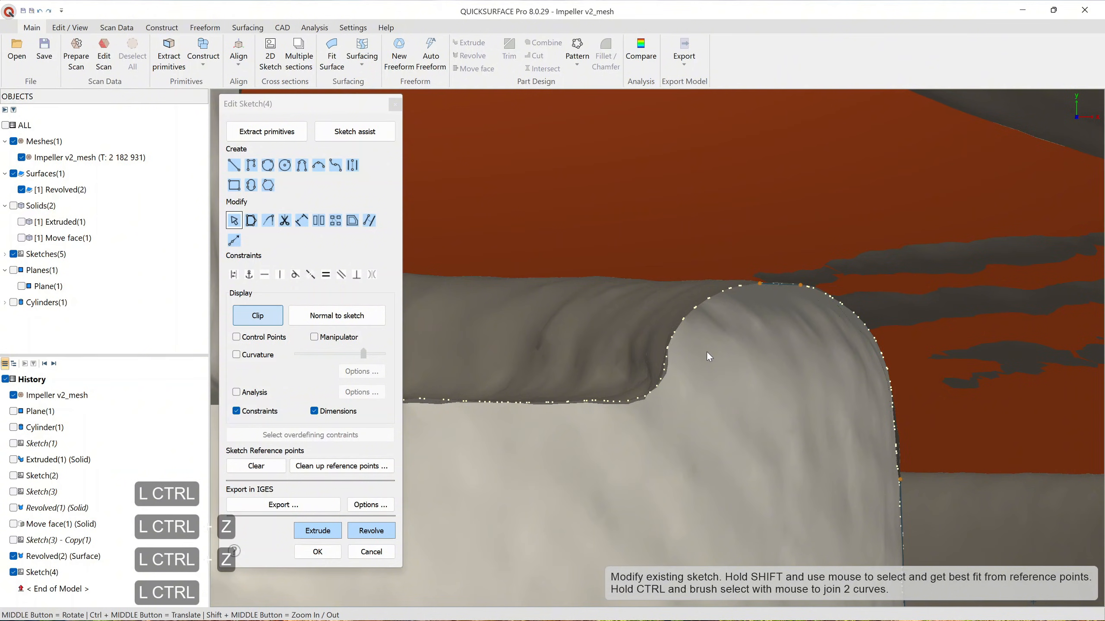
Step: Fit an arc to the section points of the rounded top above the collar's inner wall and connect the wall line's upper end to it
ctrl+middle_drag(803, 396, 701, 312)
mouse_move(562, 265)
shift+mouse_down()
mouse_move(572, 243)
mouse_move(776, 205)
mouse_move(844, 316)
shift+mouse_up()
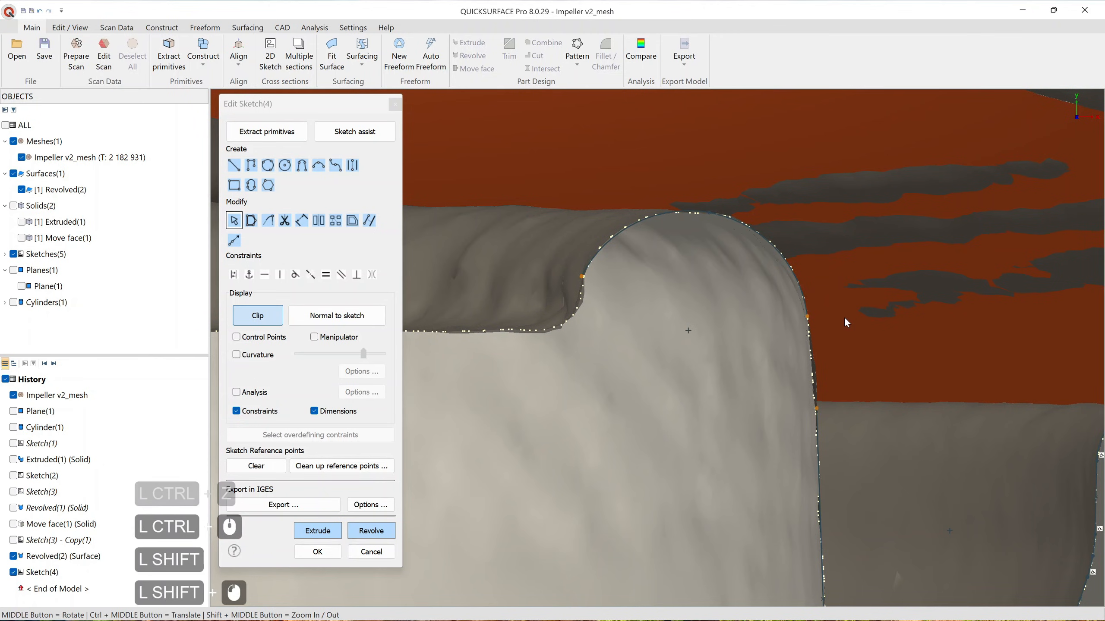
ctrl+middle_drag(764, 364, 666, 284)
middle_drag(722, 357, 721, 361)
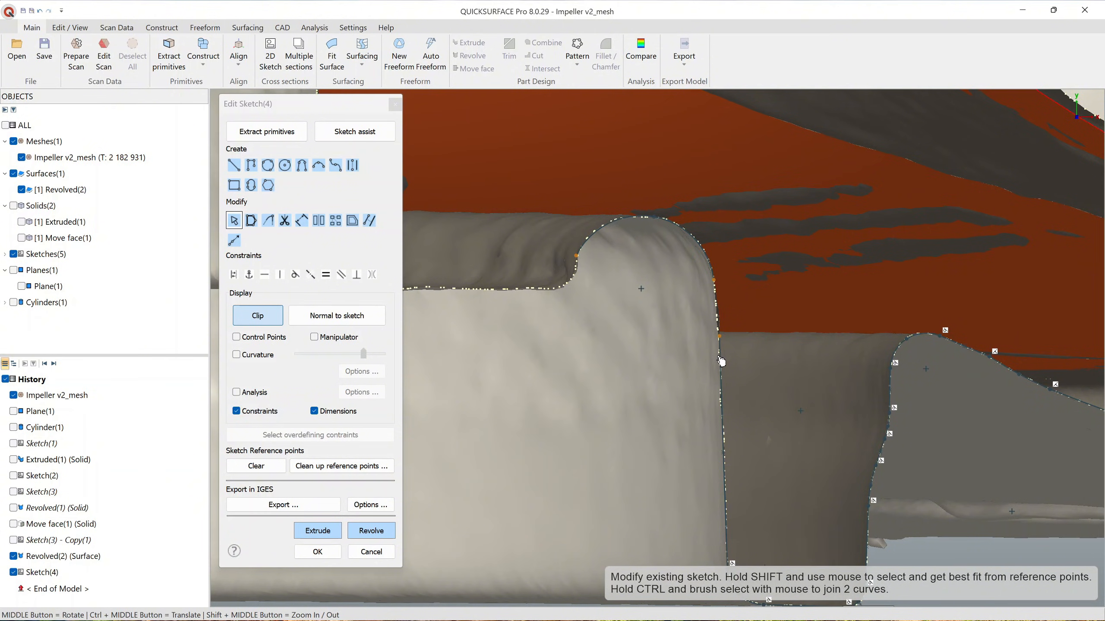
click(721, 314)
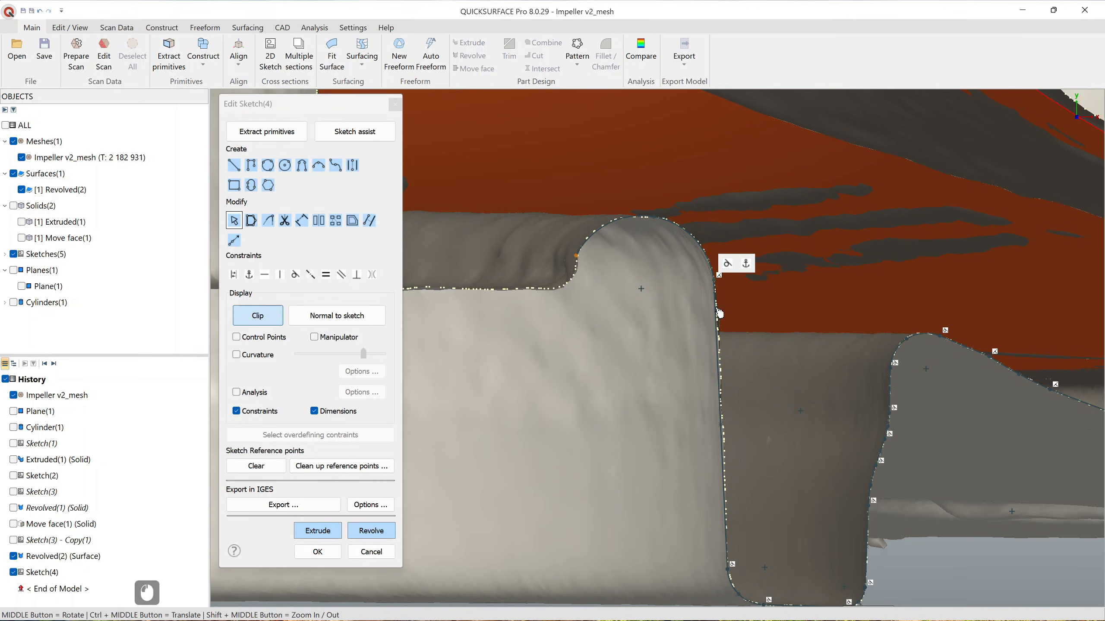
click(715, 282)
click(670, 391)
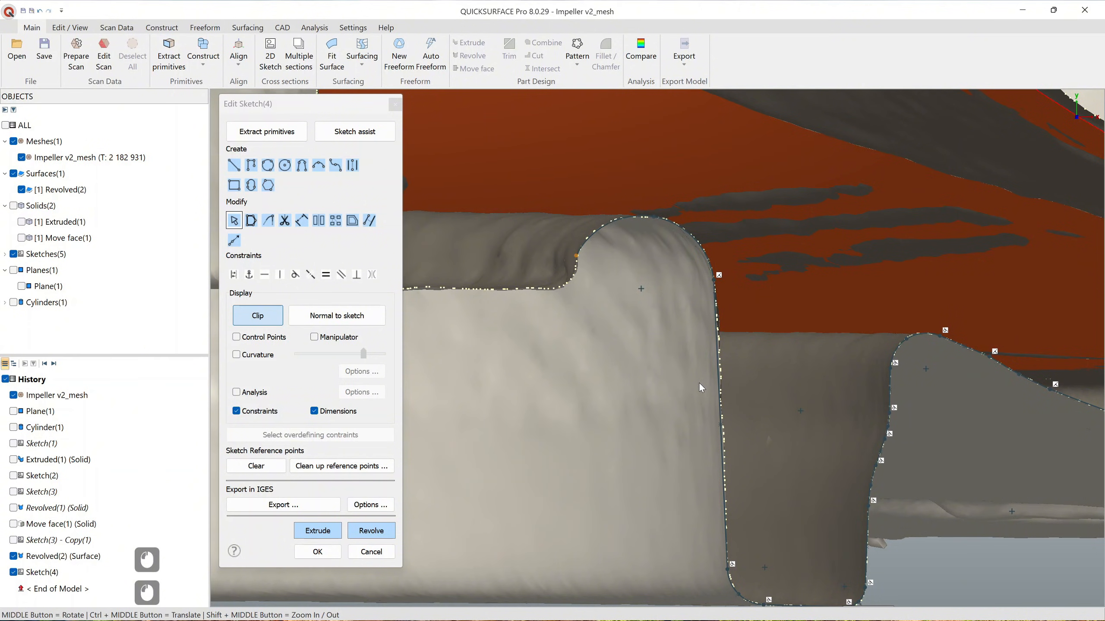
Step: Fit a horizontal line to the section points of the shoulder beside the bore and join it to the arc with a small fillet
scroll(699, 383, down, 5)
ctrl+middle_drag(594, 368, 680, 376)
scroll(584, 331, up, 4)
mouse_move(586, 330)
shift+mouse_down()
mouse_move(583, 344)
mouse_move(833, 333)
shift+mouse_up()
scroll(770, 323, up, 2)
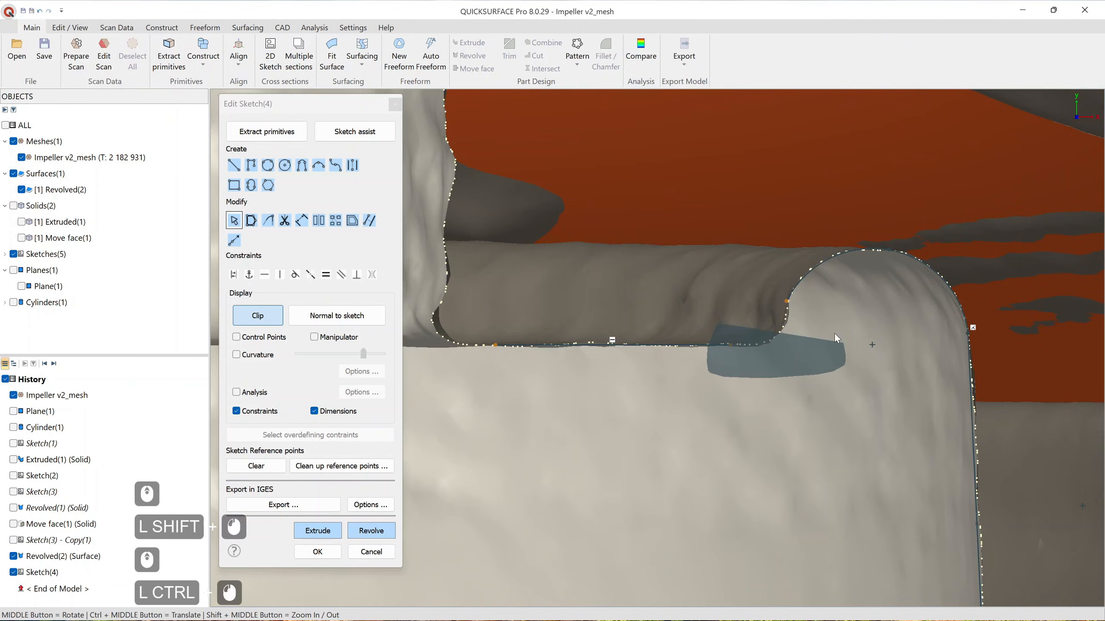
double_click(796, 356)
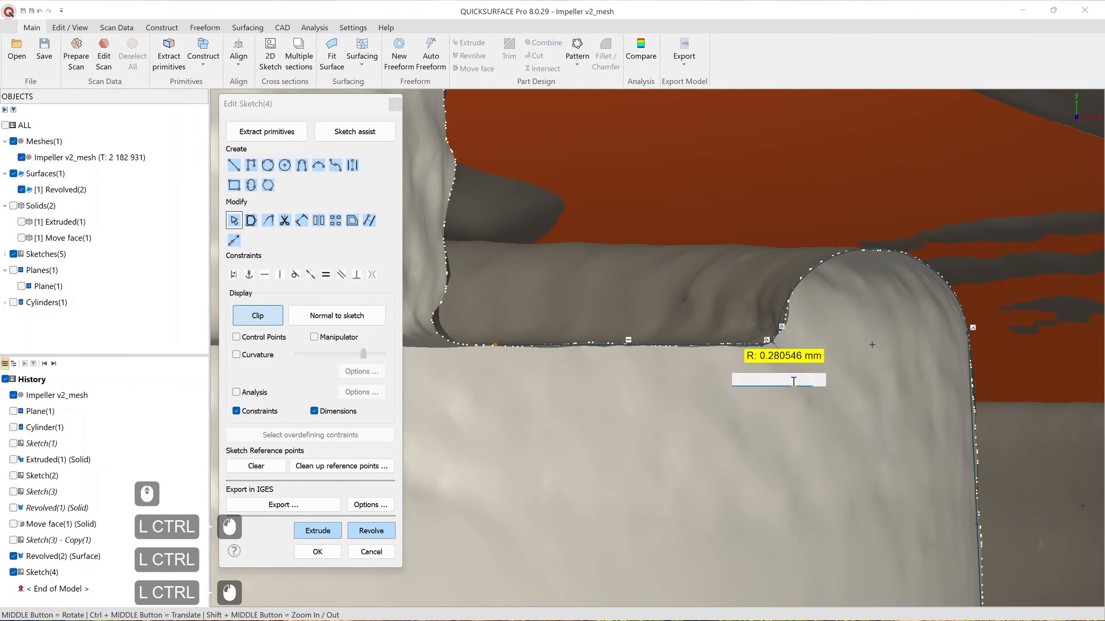
click(867, 396)
Step: Fit a line to the section points of the central bore wall and make it vertical
scroll(820, 409, down, 3)
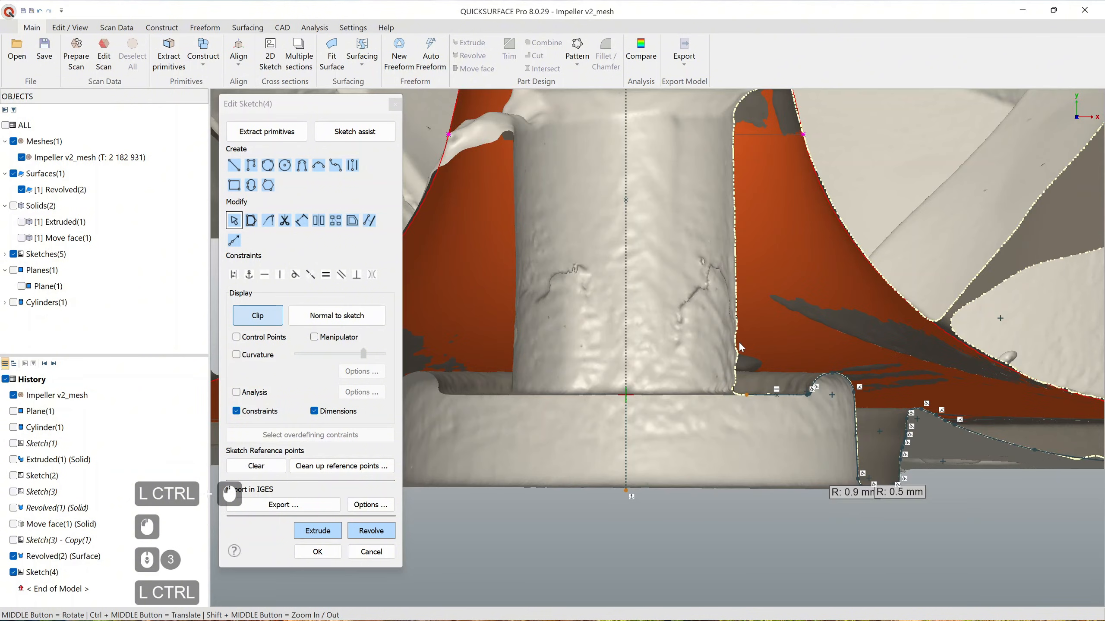
ctrl+middle_drag(739, 341, 725, 353)
mouse_move(701, 203)
shift+mouse_down()
mouse_move(737, 362)
mouse_move(710, 382)
shift+mouse_up()
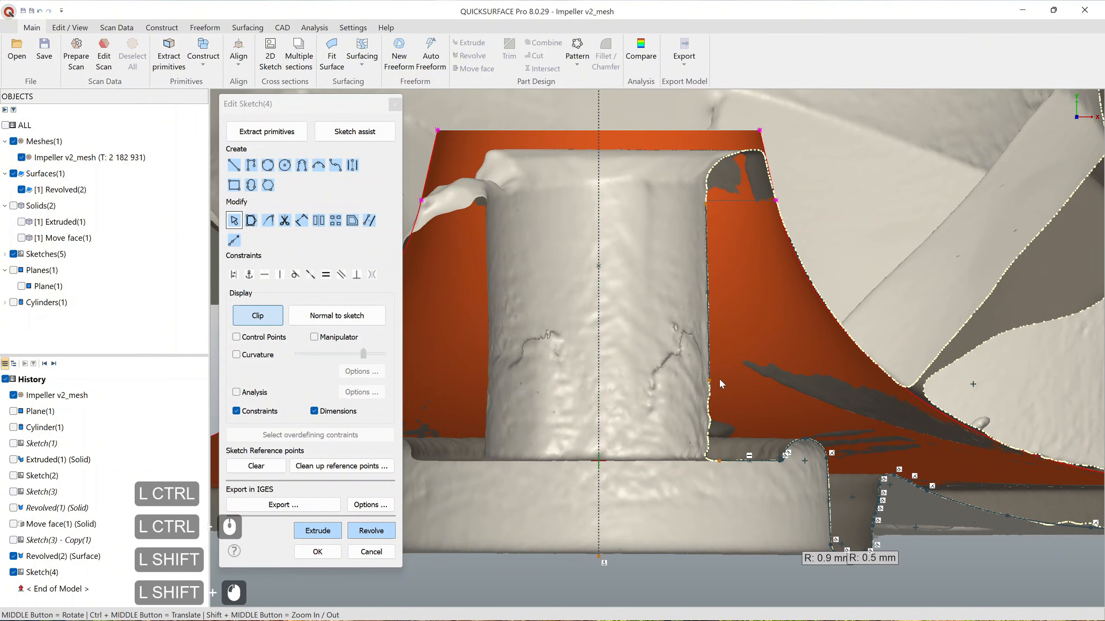
click(709, 267)
click(737, 246)
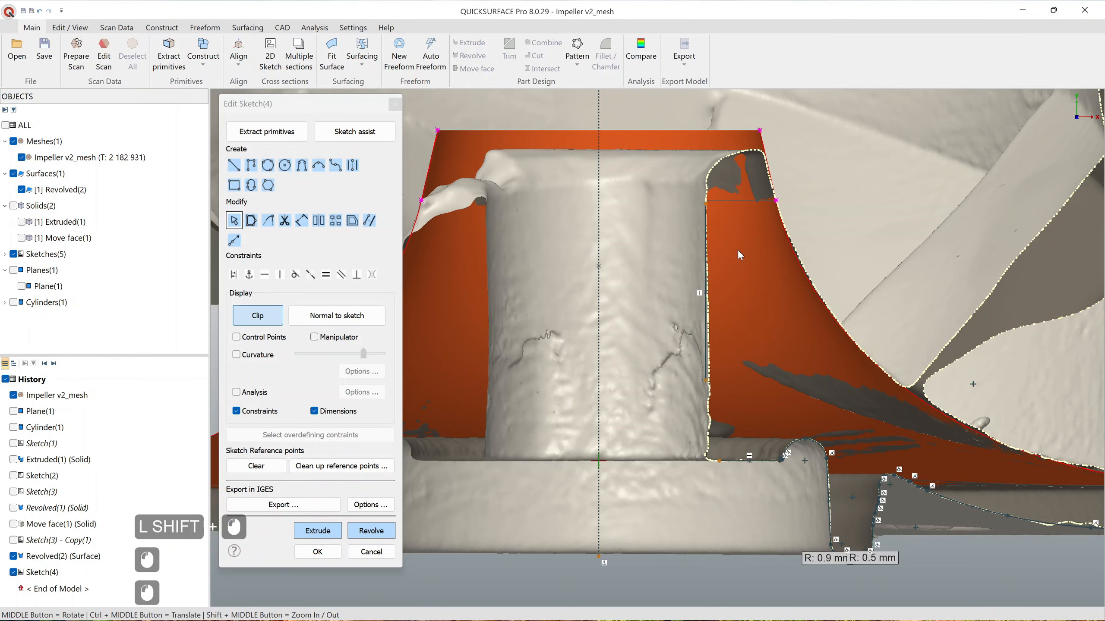
Step: Delete the vertical constraint of the bore wall line and move the line's lower endpoint onto the section points
ctrl+middle_drag(717, 330, 699, 306)
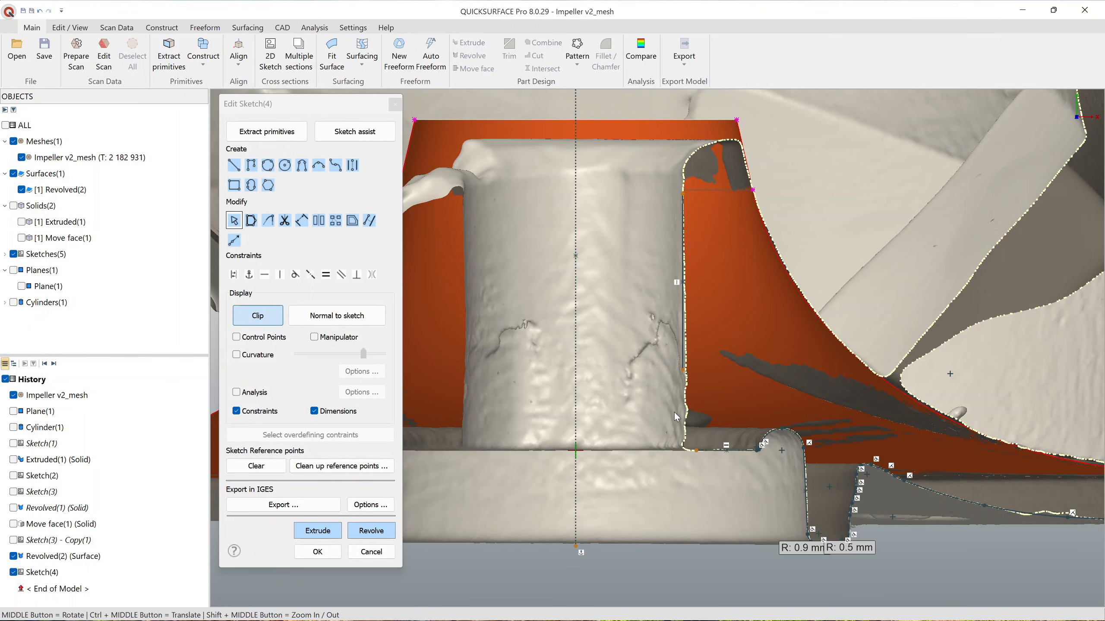
scroll(680, 400, down, 2)
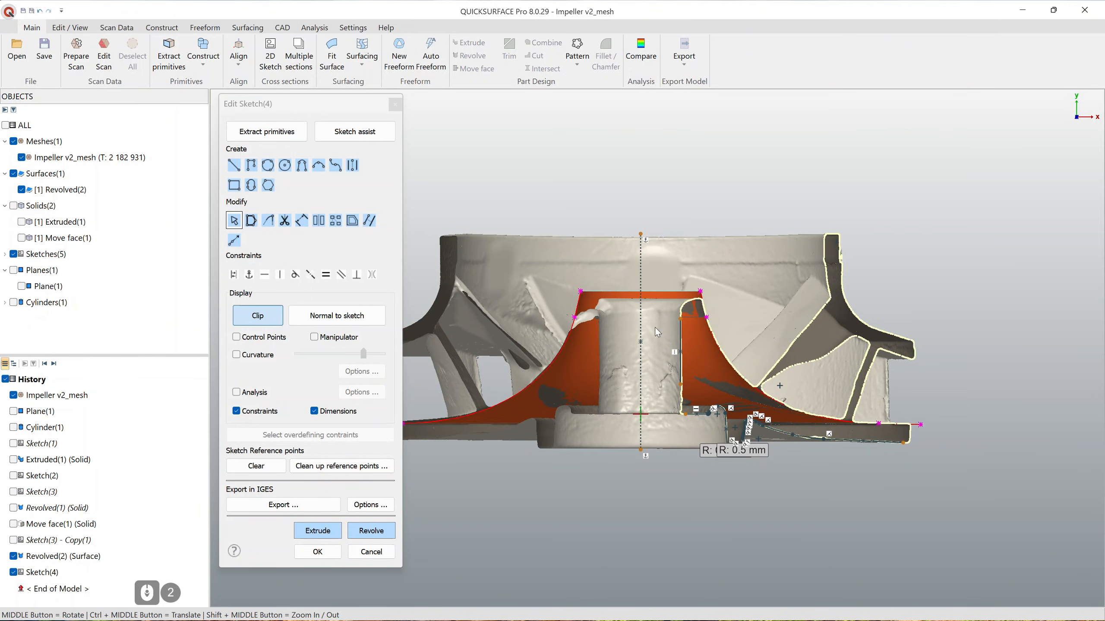
scroll(657, 354, up, 3)
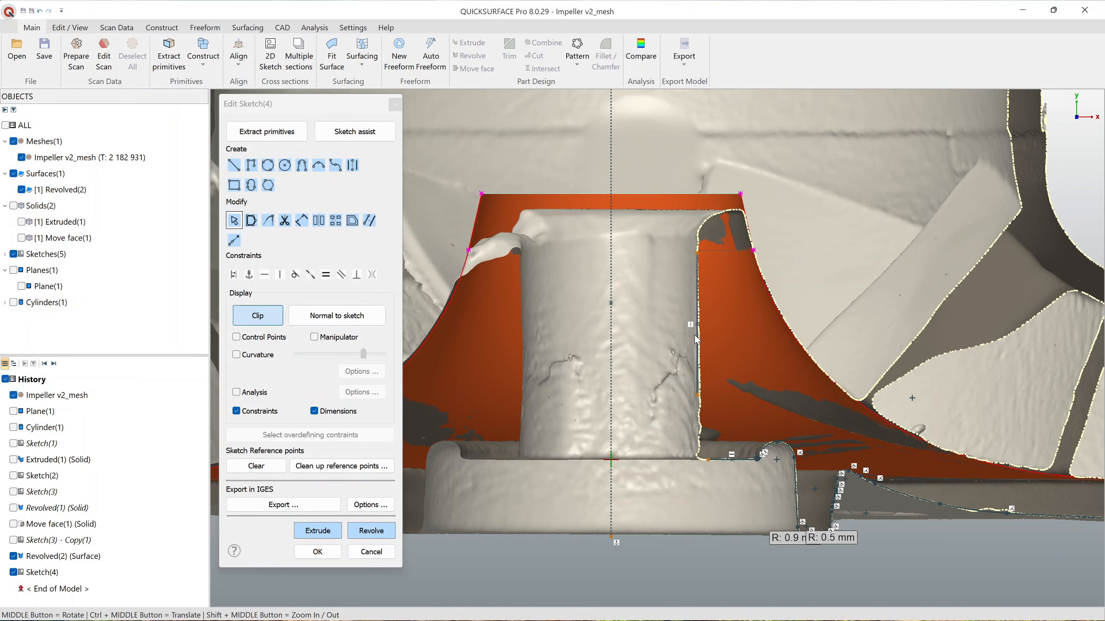
scroll(713, 419, up, 2)
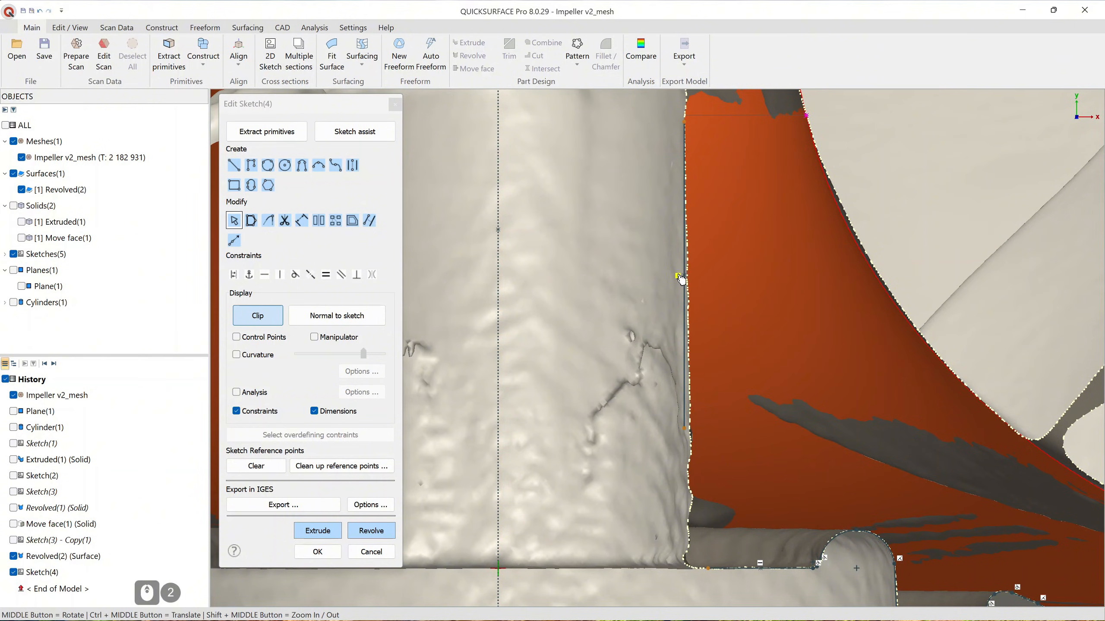
click(681, 278)
key(Delete)
drag(684, 427, 692, 412)
Step: Join the lower end of the bore wall line to the horizontal shoulder line in a corner
scroll(694, 416, down, 2)
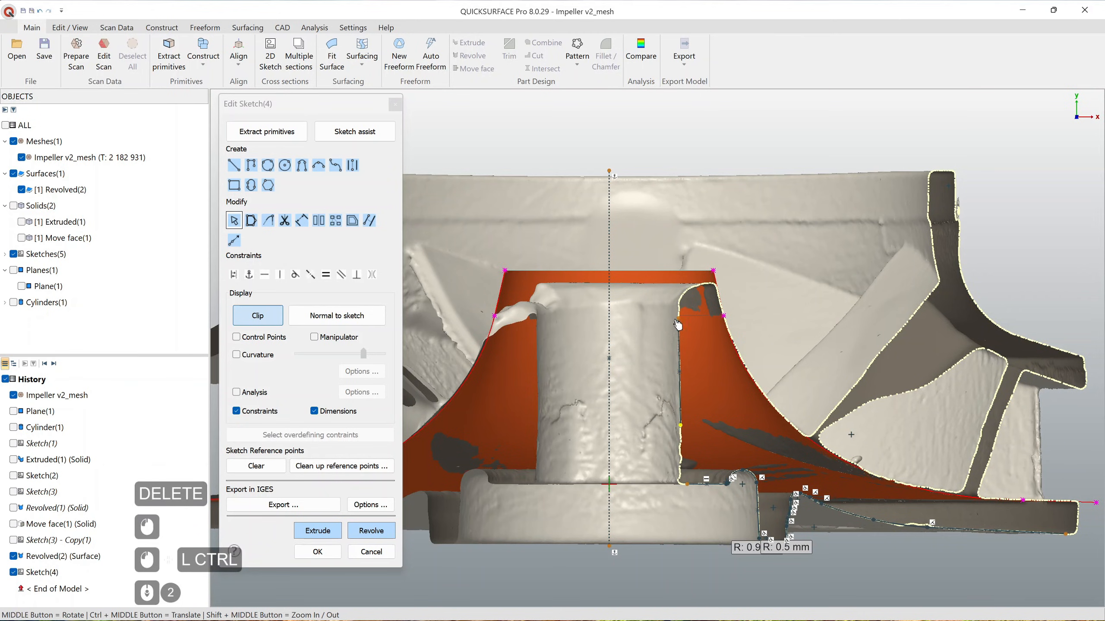
ctrl+middle_drag(682, 344, 678, 313)
scroll(684, 427, up, 2)
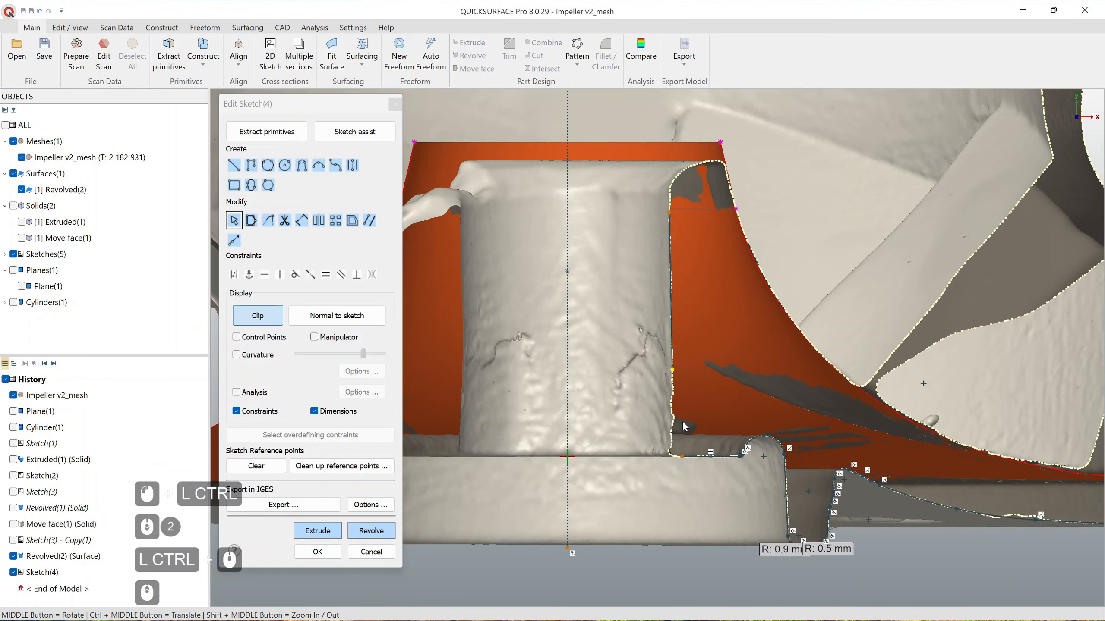
ctrl+drag(672, 370, 689, 458)
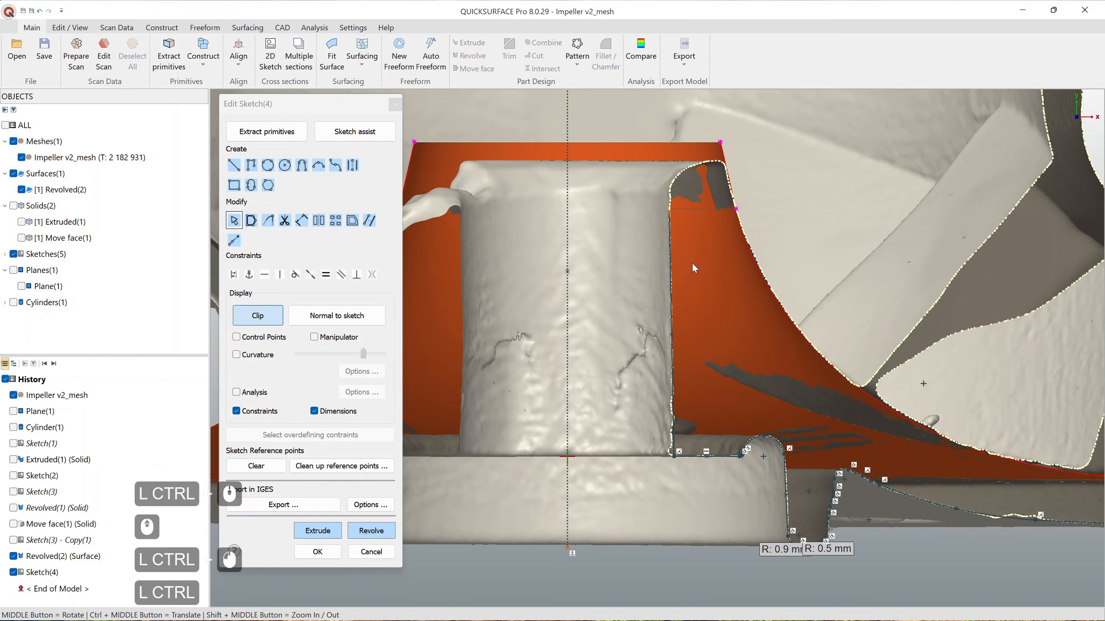
Step: Fit two slanted lines to the section points of the bore's rounded upper edge and join them to each other and the bore wall line
ctrl+middle_drag(692, 263, 696, 392)
scroll(689, 332, up, 2)
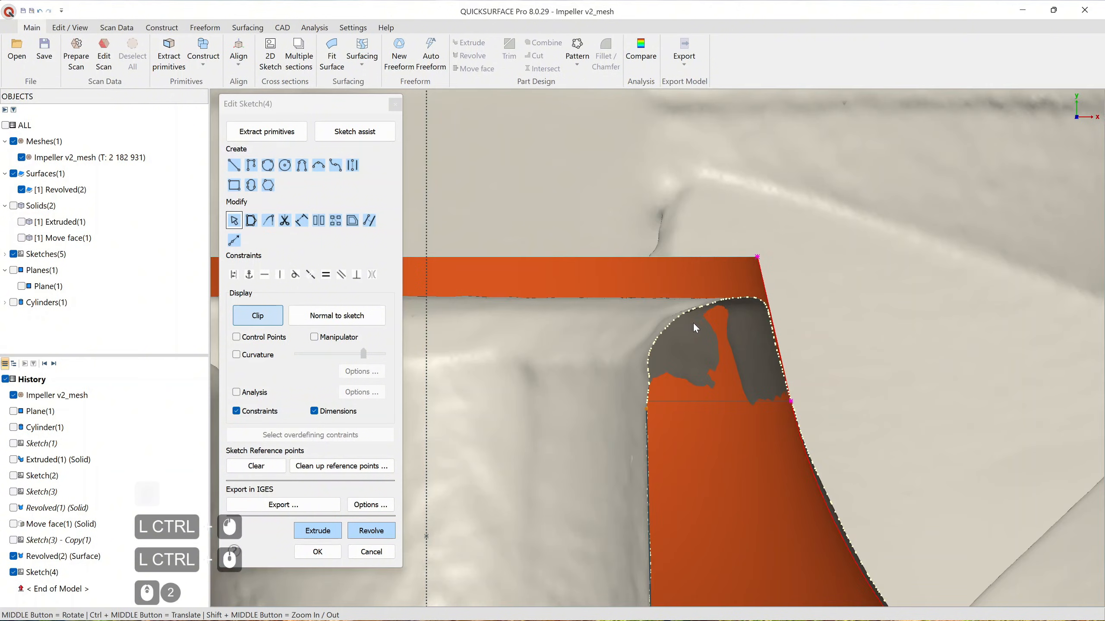
scroll(694, 323, up, 1)
mouse_move(683, 305)
shift+mouse_down()
mouse_move(735, 304)
mouse_move(748, 288)
shift+mouse_up()
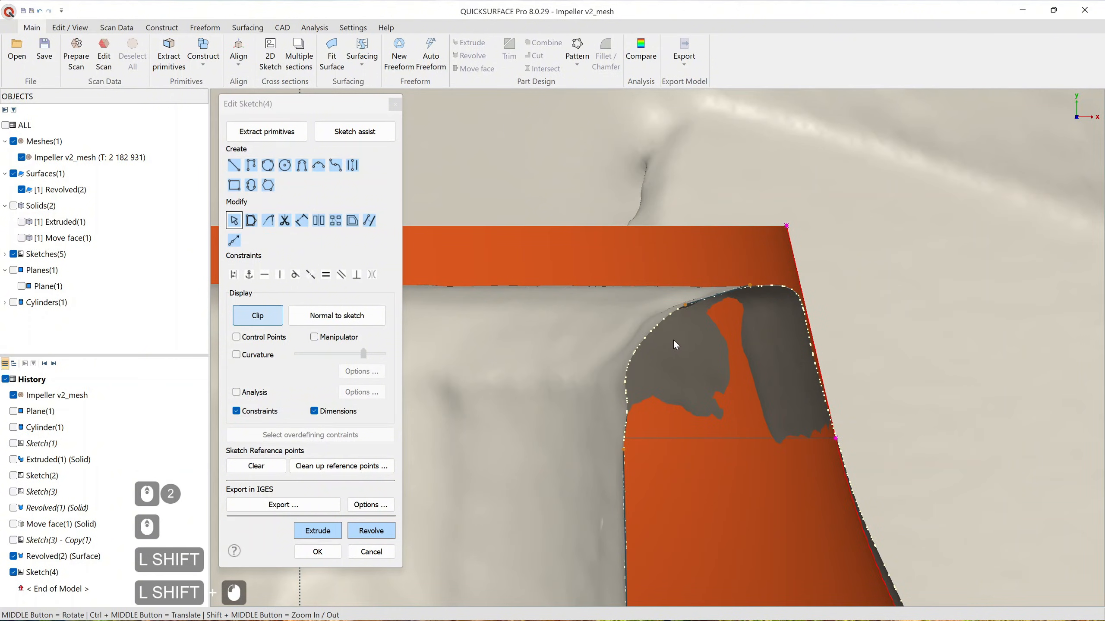
mouse_move(661, 331)
shift+mouse_down()
mouse_move(653, 327)
mouse_move(660, 360)
mouse_move(714, 303)
shift+mouse_up()
mouse_move(662, 357)
ctrl+mouse_down()
mouse_move(634, 346)
mouse_move(660, 480)
ctrl+mouse_up()
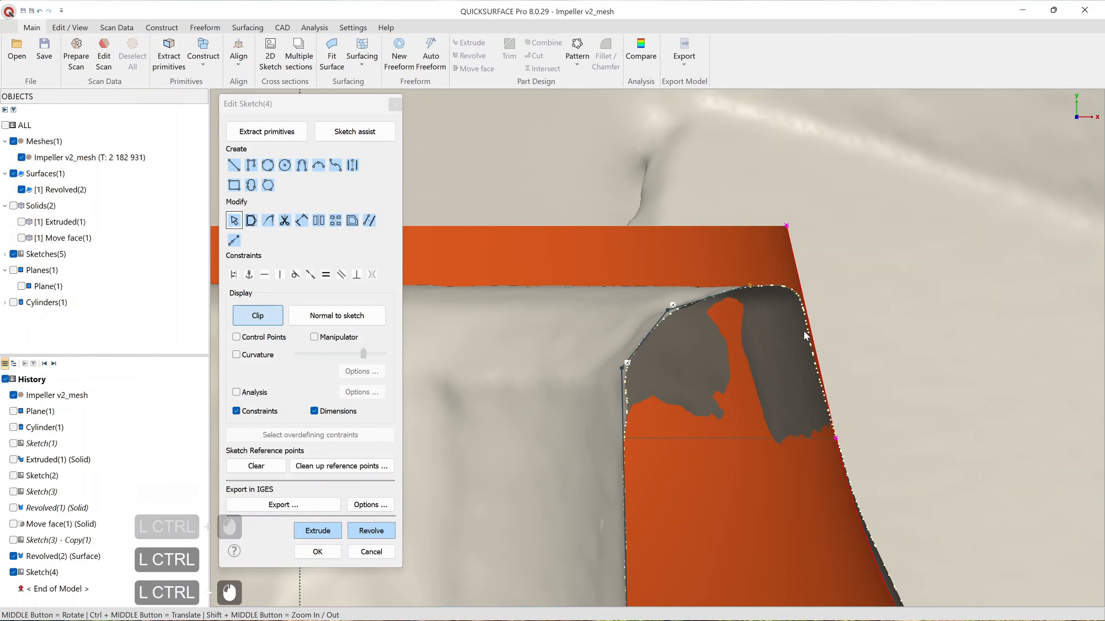
Step: Extend the outer end of the upper slanted line beyond the outer edge of the revolved surface
middle_drag(817, 392, 854, 478)
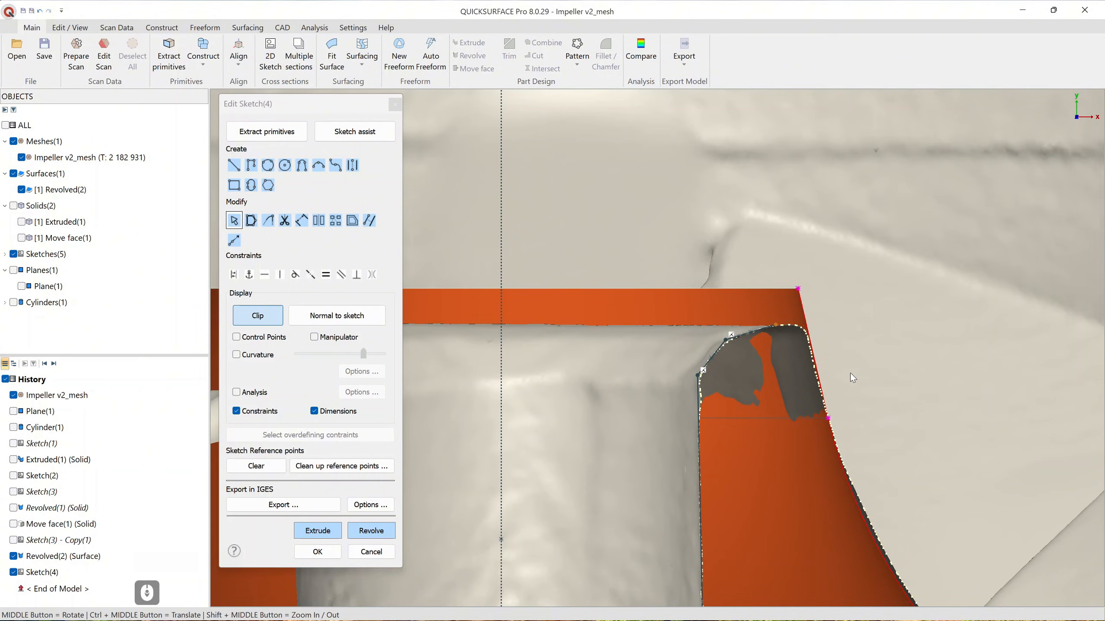
mouse_move(809, 273)
ctrl+mouse_down()
mouse_move(758, 281)
mouse_move(810, 312)
ctrl+mouse_up()
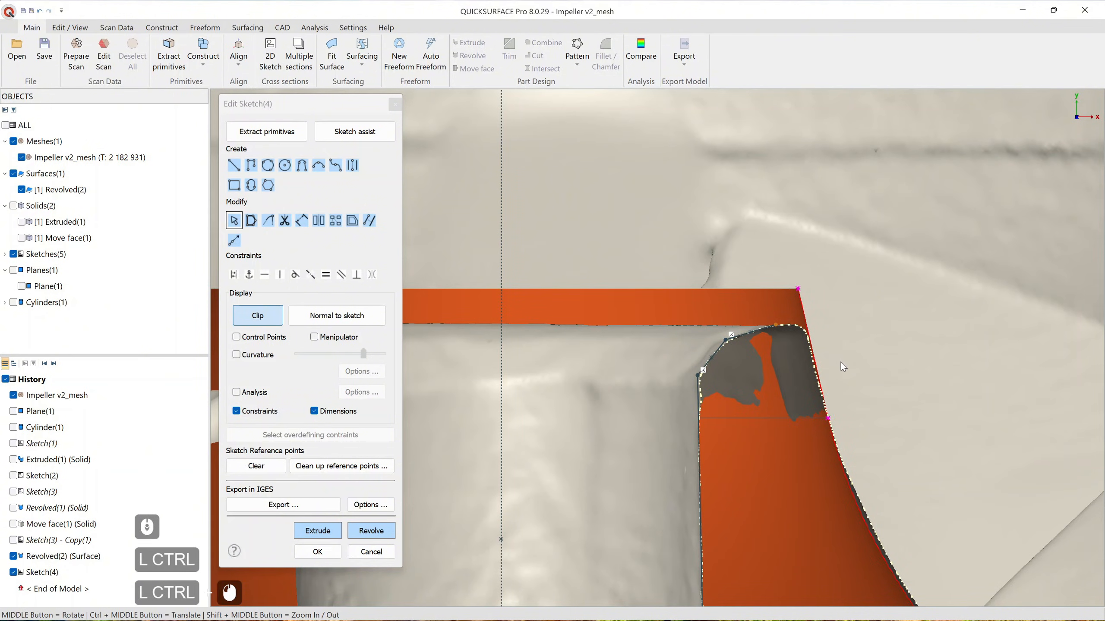
click(779, 329)
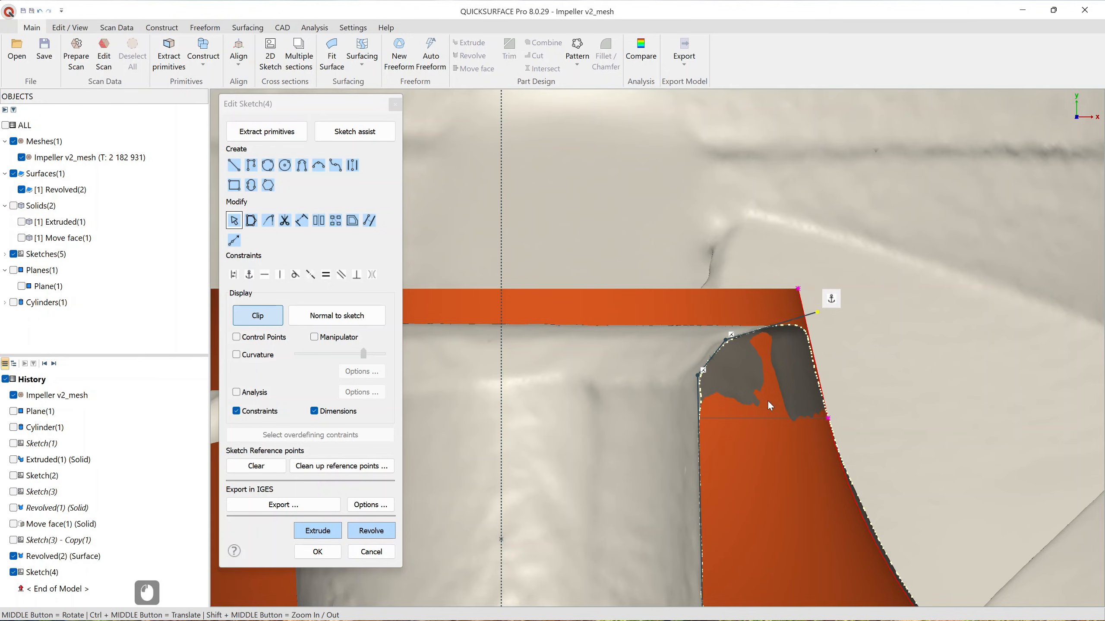
Step: Round the two corners along the bore's upper edge with radii of 2.6044 mm between the slanted lines and 2.2386 mm at the bore wall
scroll(737, 357, up, 2)
click(725, 326)
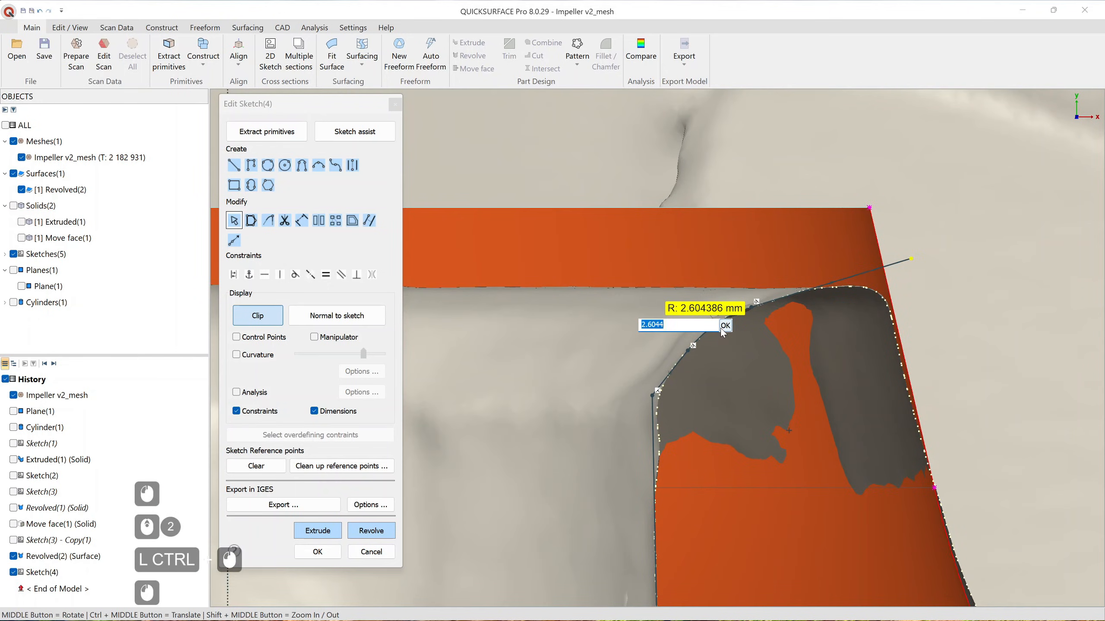
ctrl+drag(686, 381, 648, 426)
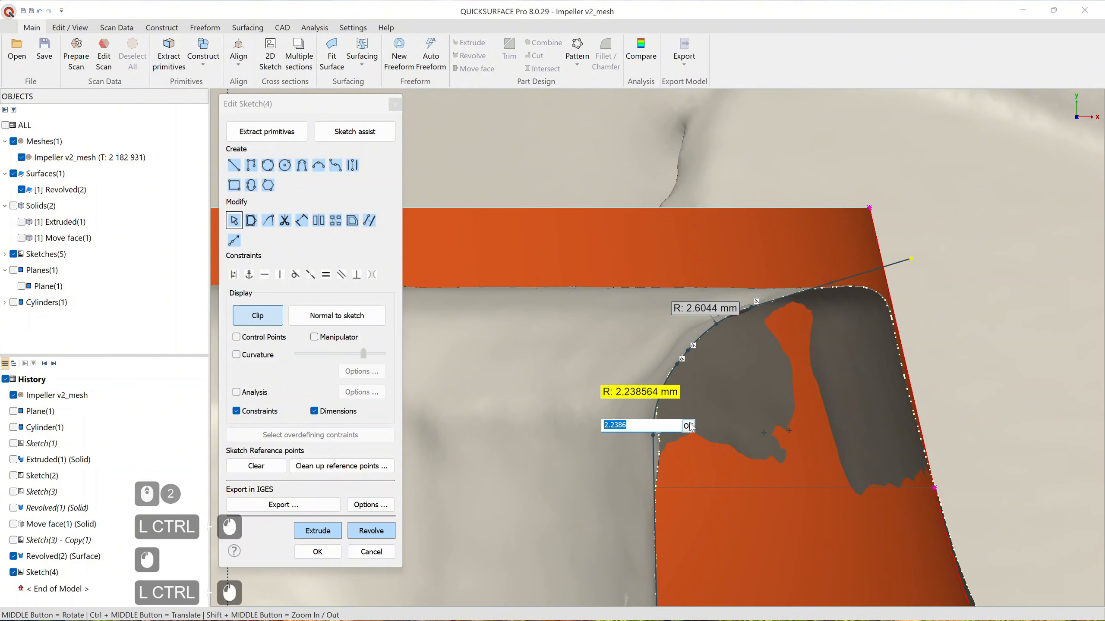
click(691, 427)
Step: Extend the outer end of the underside line in Sketch(4) past the impeller's outer rim
scroll(712, 414, down, 5)
scroll(675, 436, up, 3)
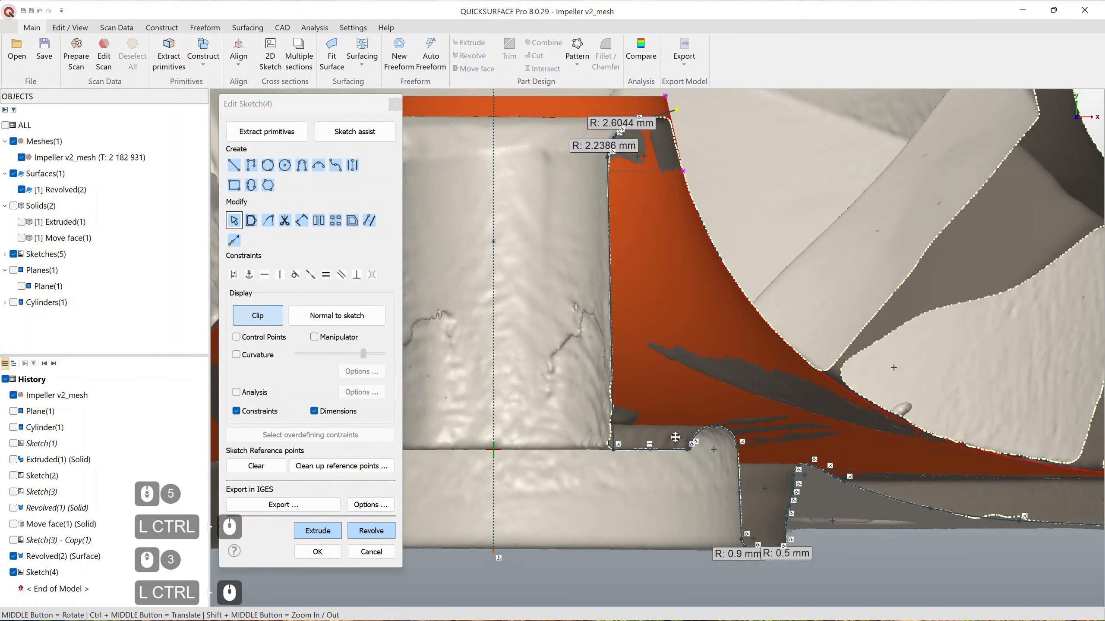
ctrl+middle_drag(675, 437, 640, 378)
scroll(729, 411, down, 2)
scroll(933, 425, up, 2)
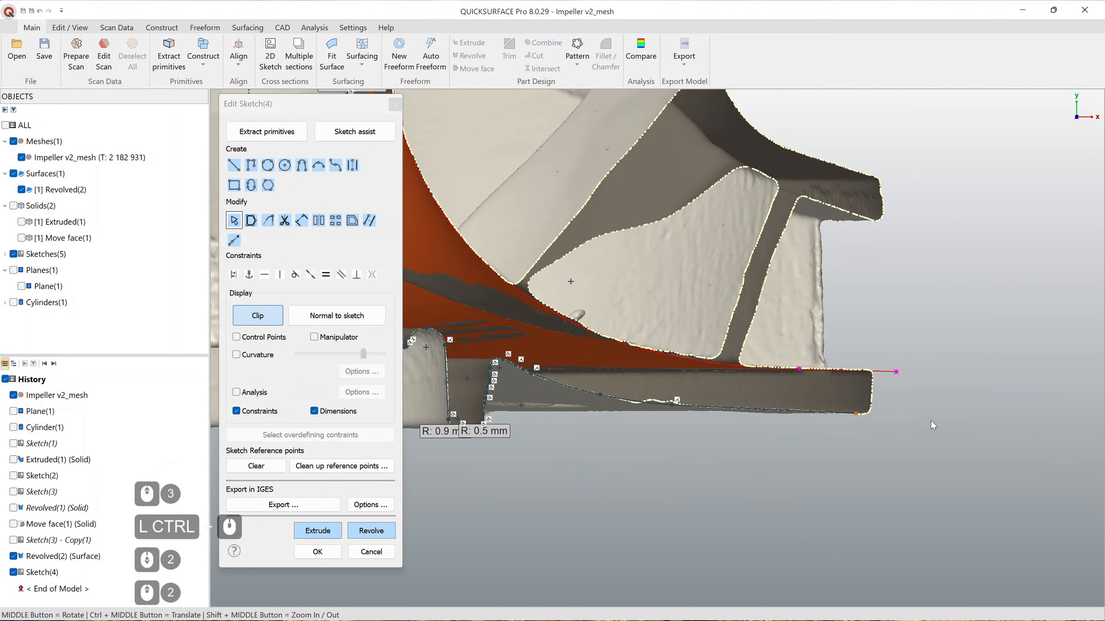
click(860, 419)
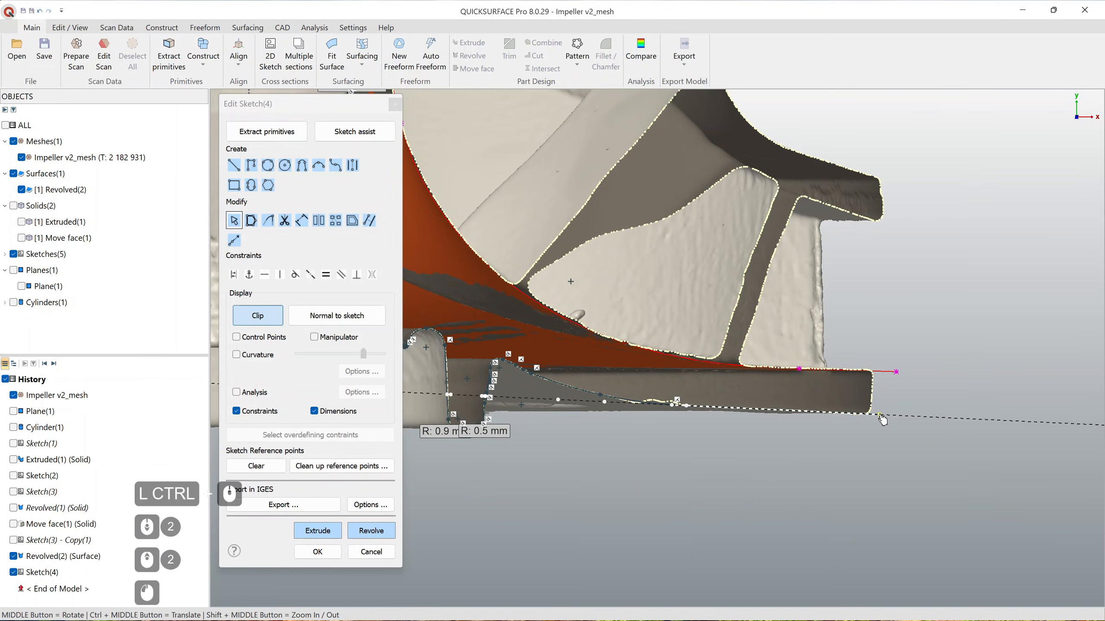
scroll(892, 387, up, 2)
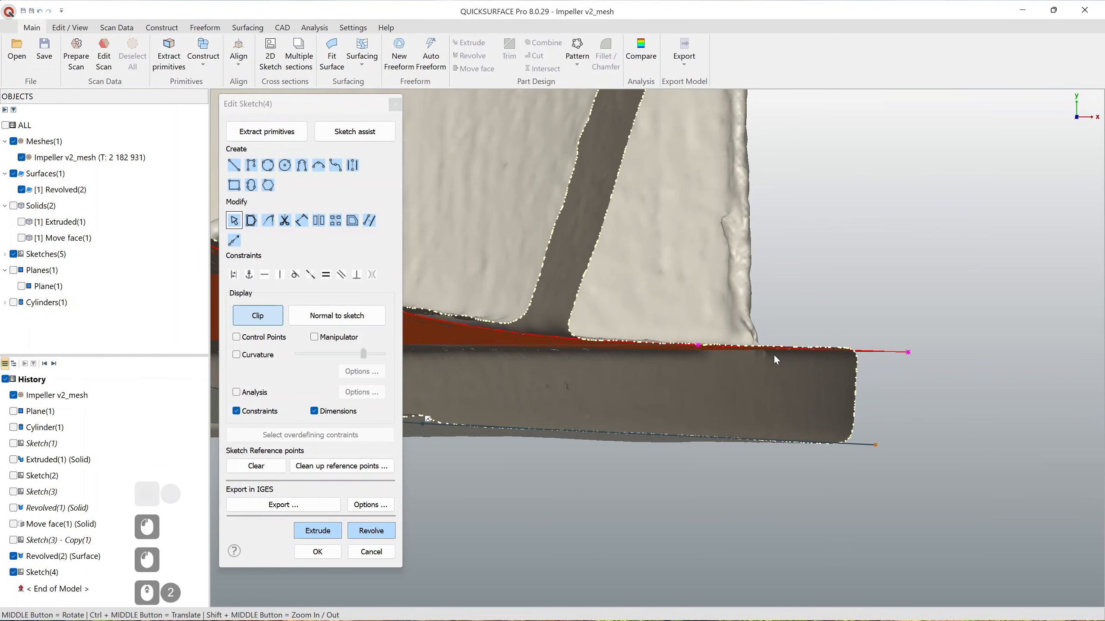
Step: Draw a steep line from the extended end of the underside line up across the revolved surface's edge, outside the rim
click(234, 165)
click(876, 444)
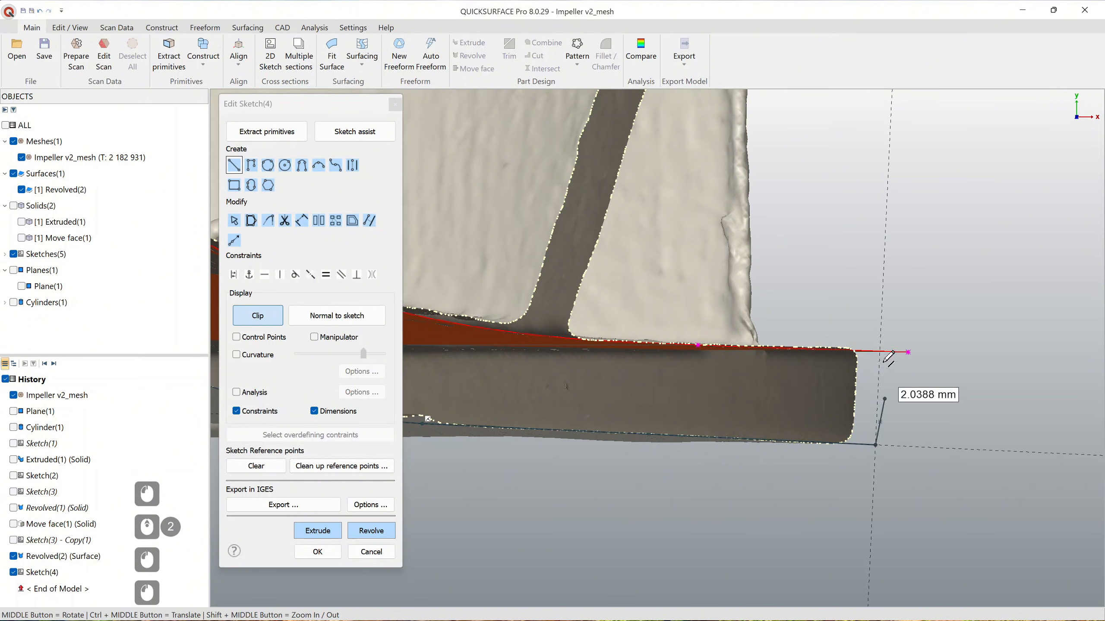
click(880, 323)
key(Escape)
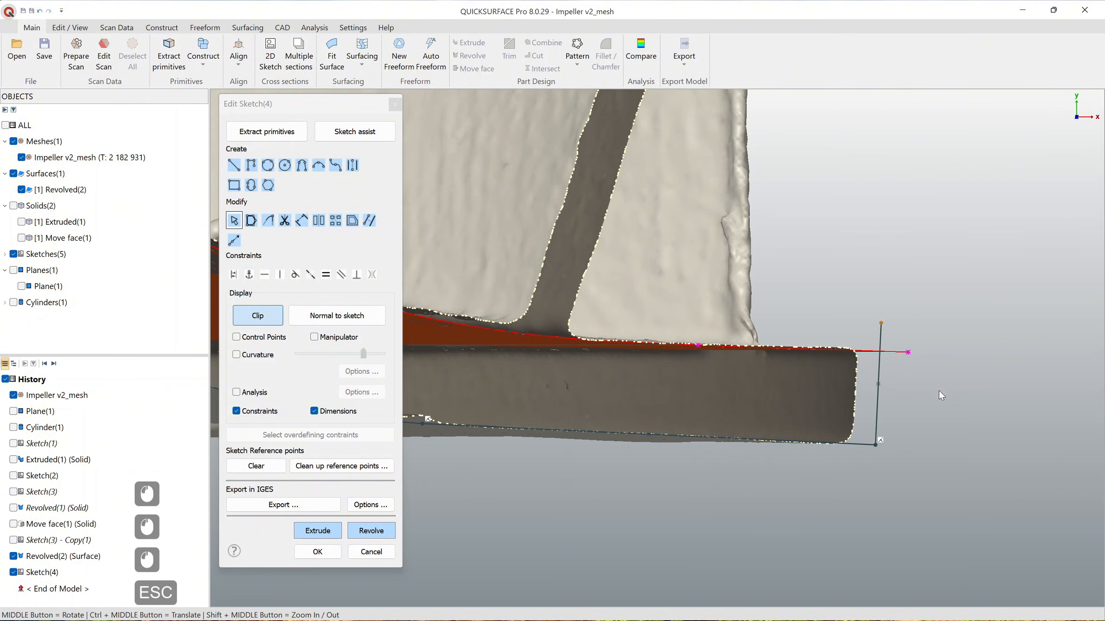
Step: Revolve the Sketch(4) profile around its central axis into a surface
click(371, 530)
scroll(612, 428, down, 2)
click(274, 303)
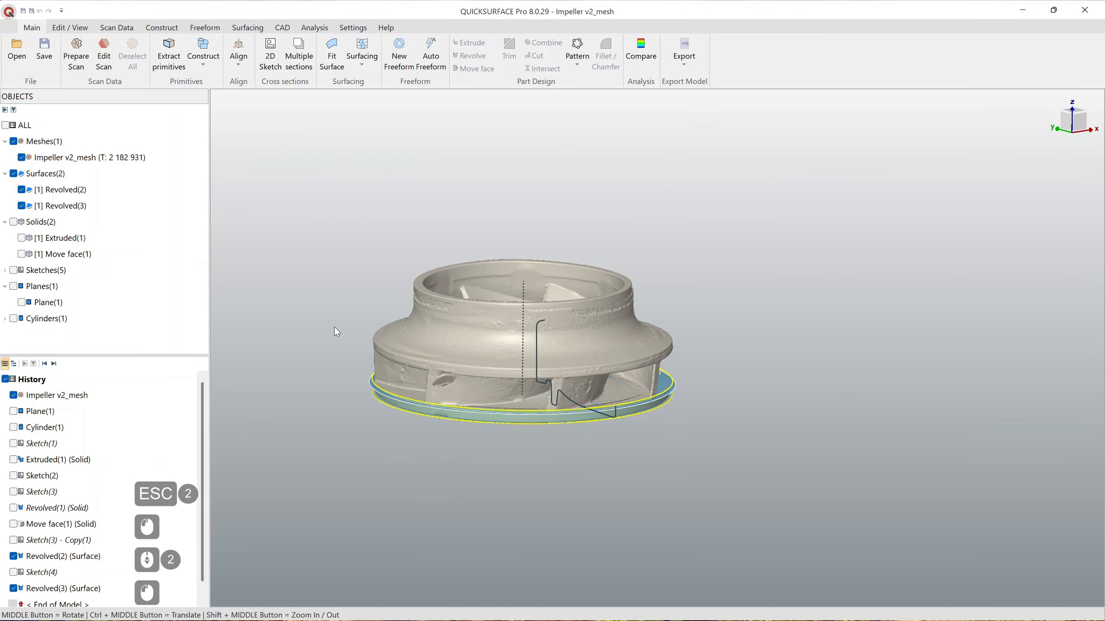
ctrl+middle_drag(589, 392, 658, 441)
mouse_move(658, 441)
middle_down()
mouse_move(656, 370)
mouse_move(655, 437)
middle_up()
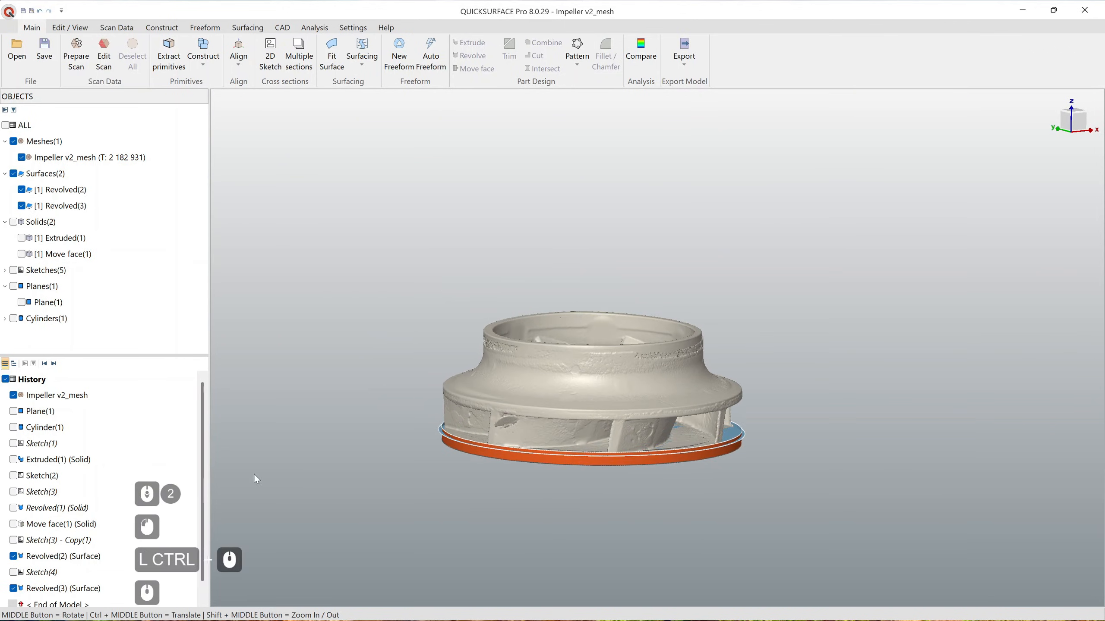
Step: Show Sketch(4) and compare the revolved surfaces with the scan mesh, examining the deviations on the underside, collar and bore
click(15, 572)
scroll(662, 418, up, 3)
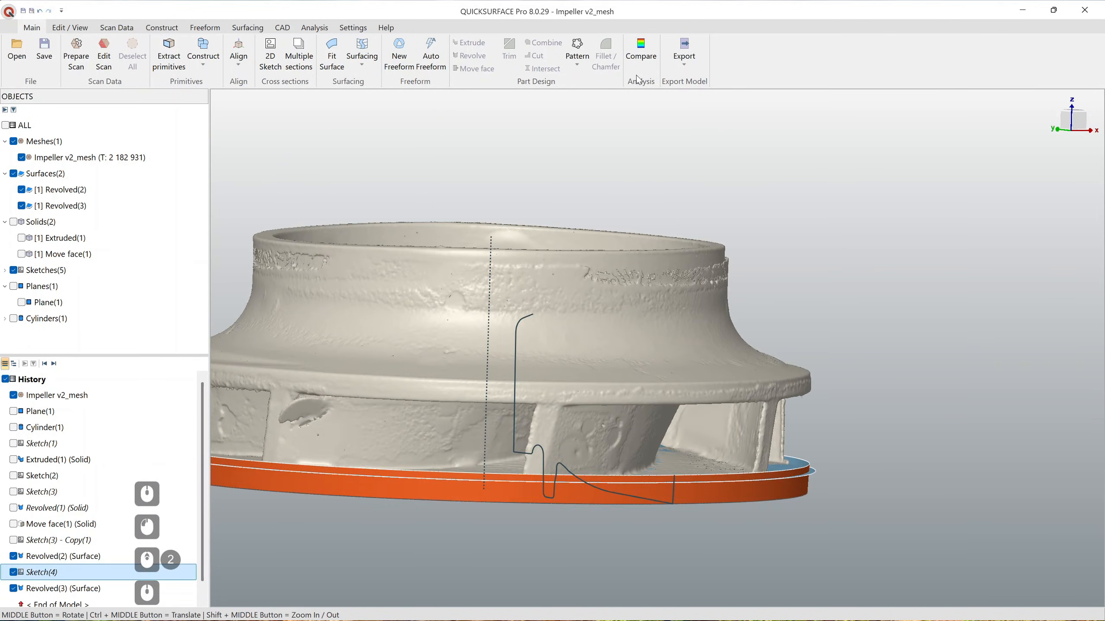
click(640, 48)
middle_drag(680, 498, 671, 345)
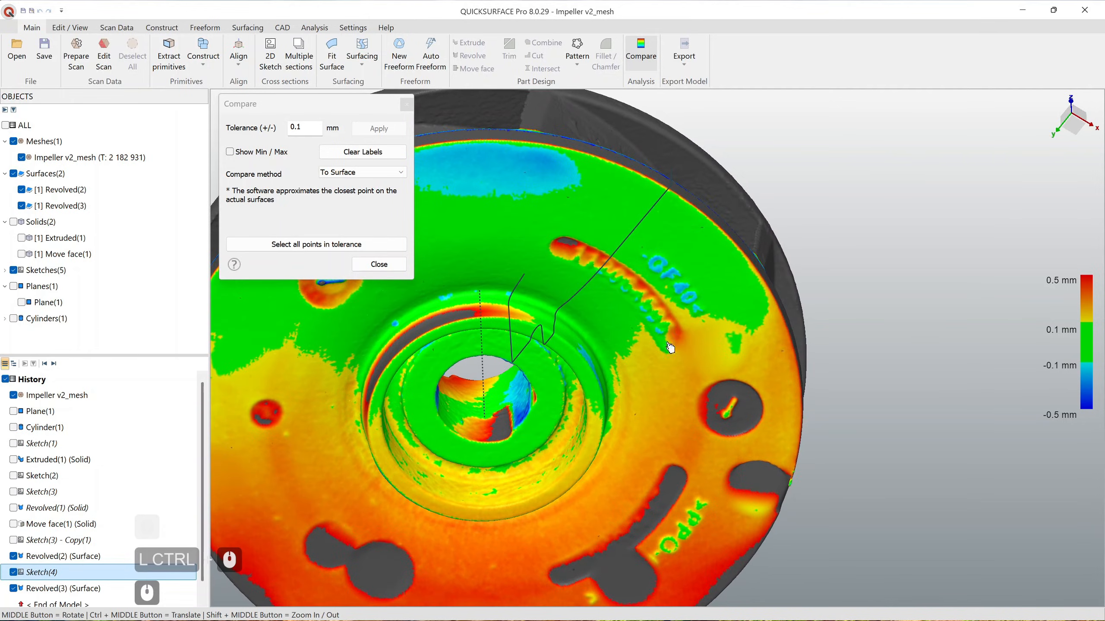
click(393, 267)
Step: Hide Sketch(4) and the impeller mesh so that only the two revolved surfaces are displayed
middle_drag(639, 309, 519, 387)
right_click(549, 375)
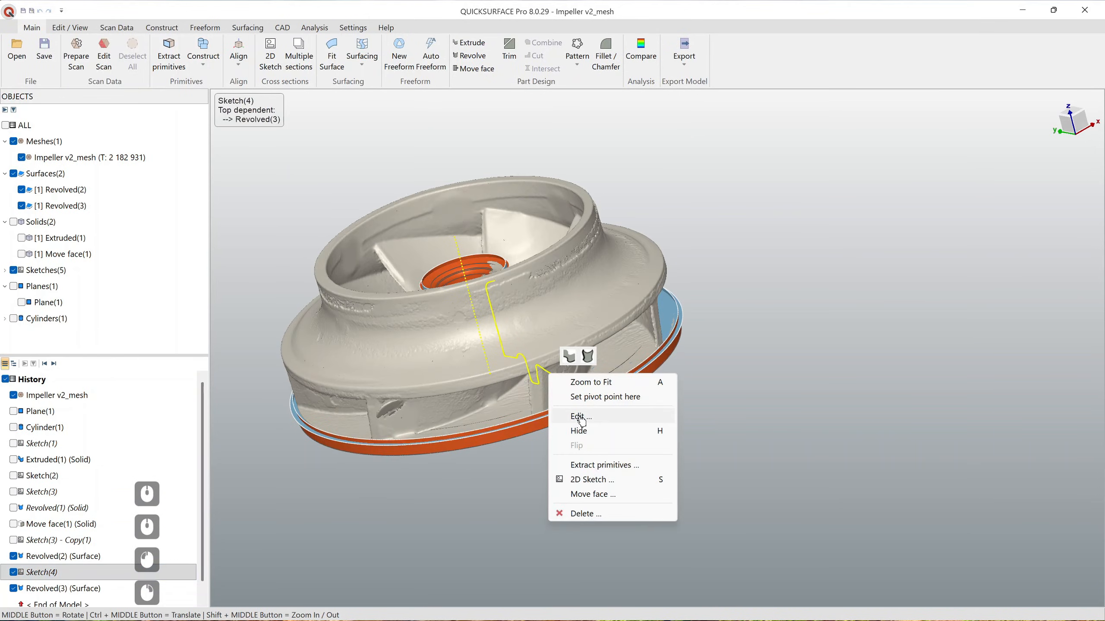
click(575, 430)
click(21, 157)
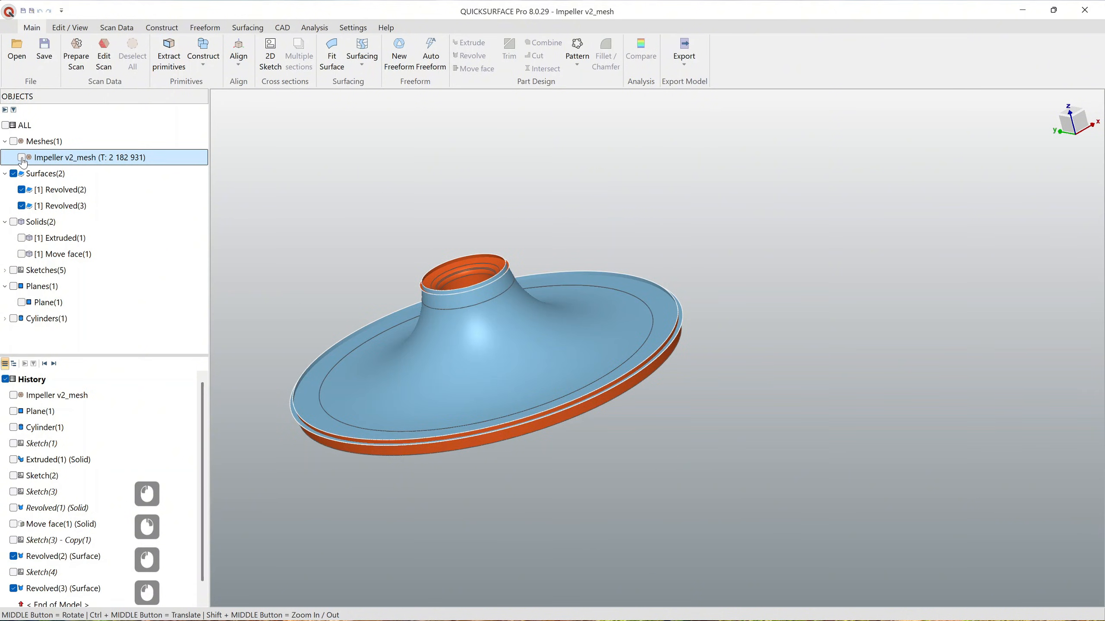
Step: Start a mutual trim of Revolved(2) and Revolved(3) and remove the excess surface above the hub's upper edge
middle_drag(512, 369, 561, 335)
drag(237, 166, 800, 510)
click(824, 497)
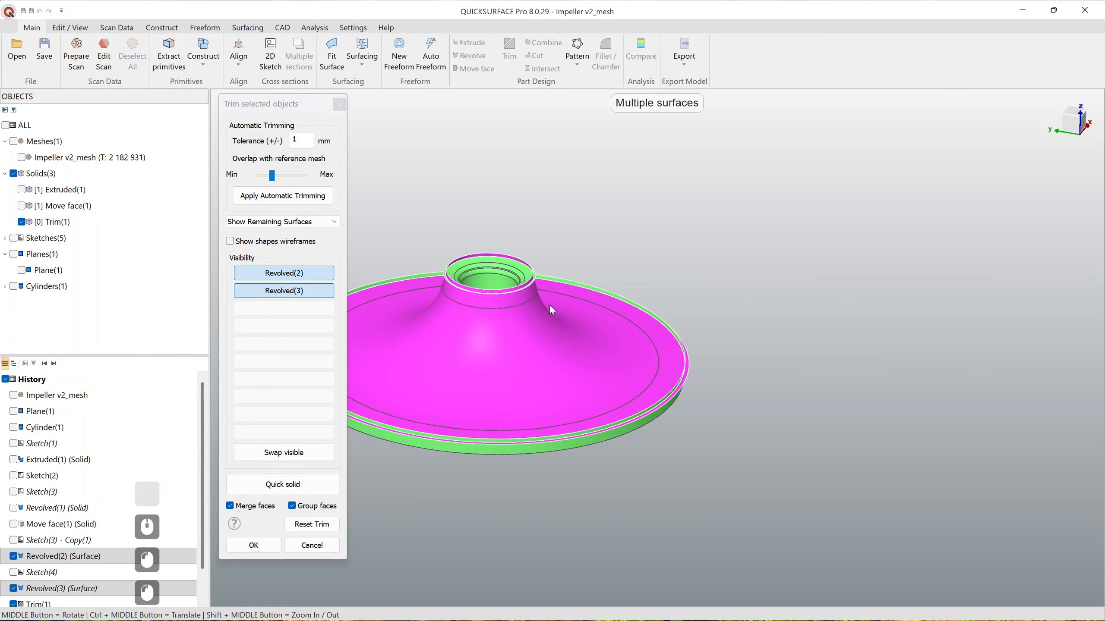
scroll(548, 304, up, 6)
click(548, 265)
scroll(570, 268, down, 3)
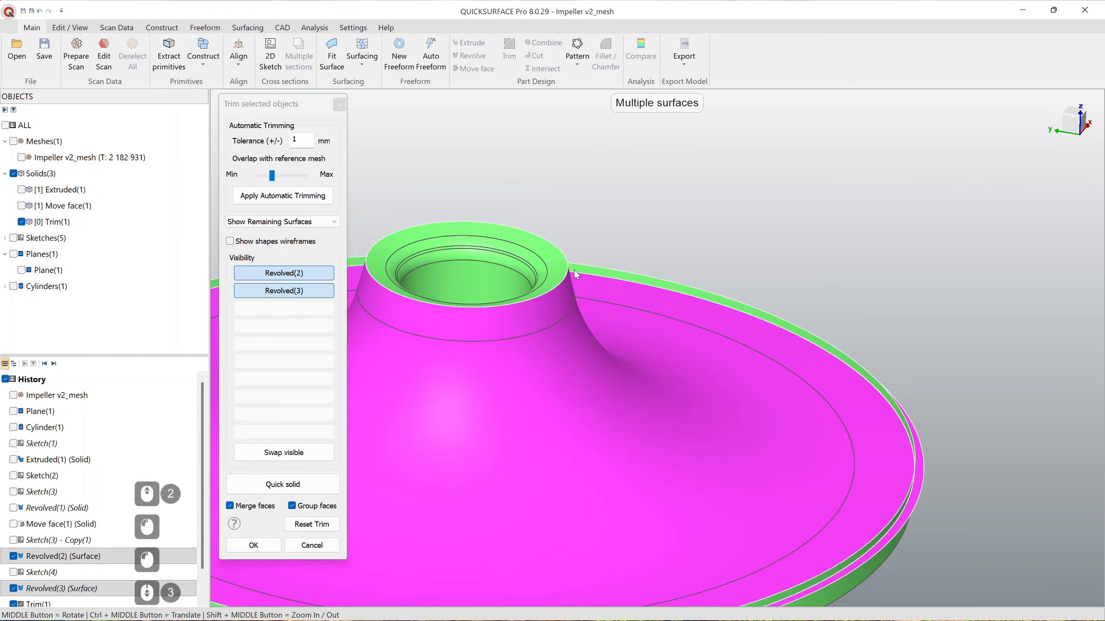
Step: Remove the excess pieces of both surfaces at the outer rim and complete the trim as a solid body
scroll(957, 518, up, 3)
click(844, 427)
click(803, 459)
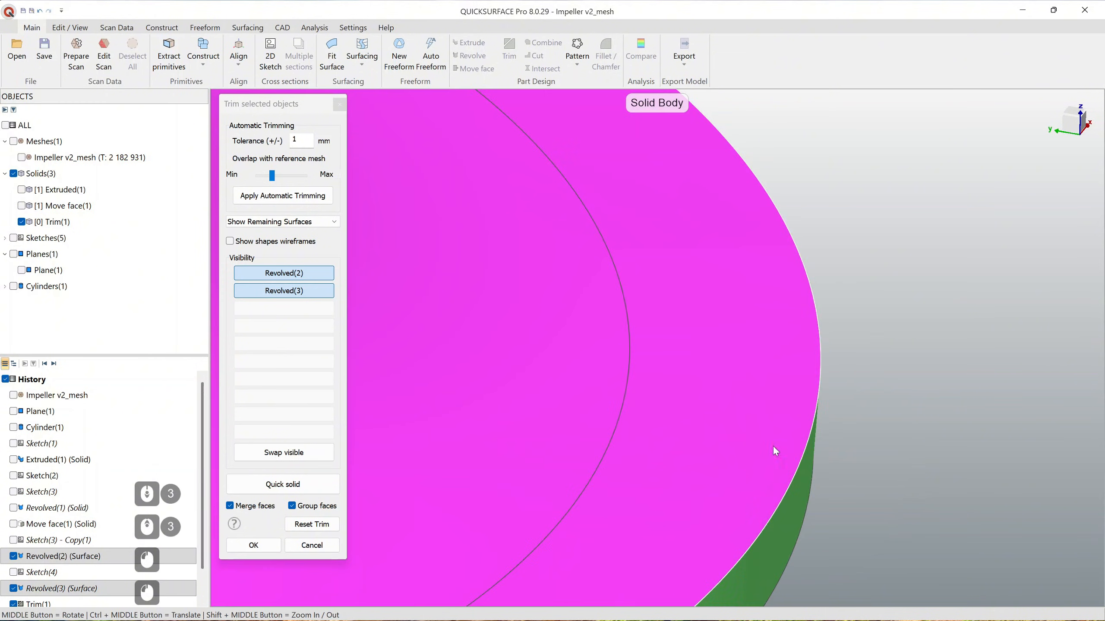
scroll(644, 220, down, 3)
ctrl+middle_drag(629, 131, 675, 95)
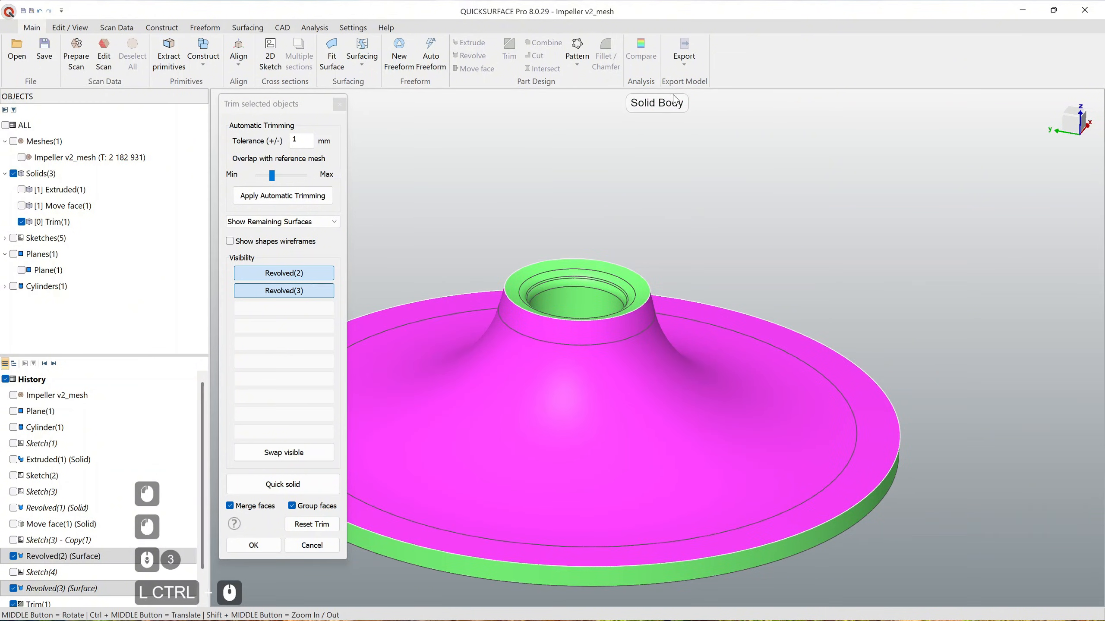
click(254, 545)
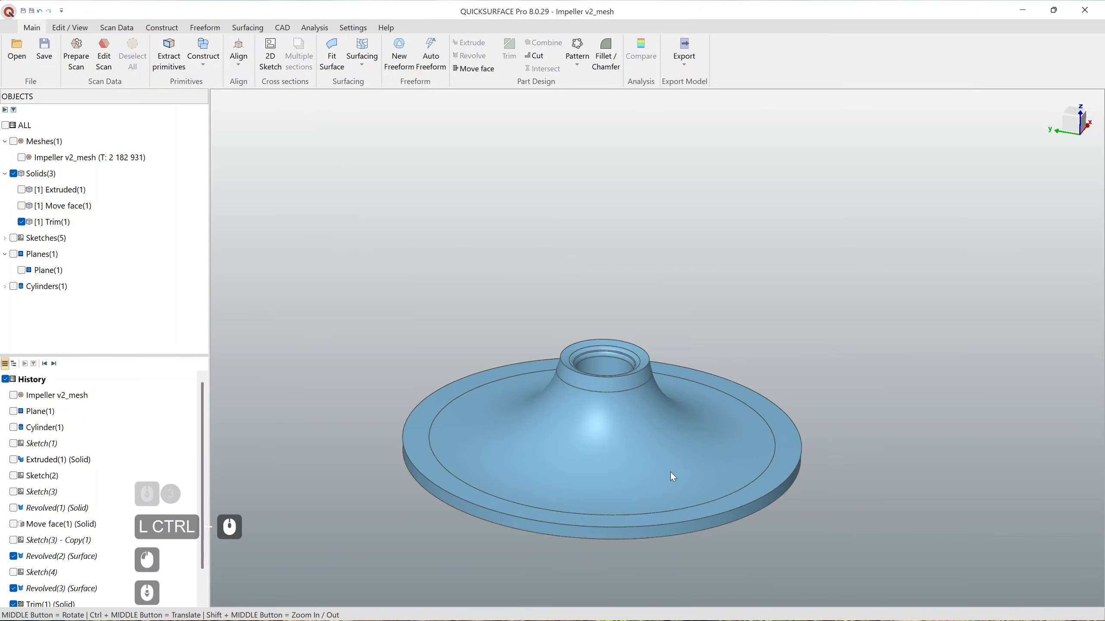
Step: Display the Move face(1) solid briefly, hide it and the Trim(1) solid, and show the impeller mesh
middle_drag(671, 475, 705, 316)
click(20, 207)
click(21, 205)
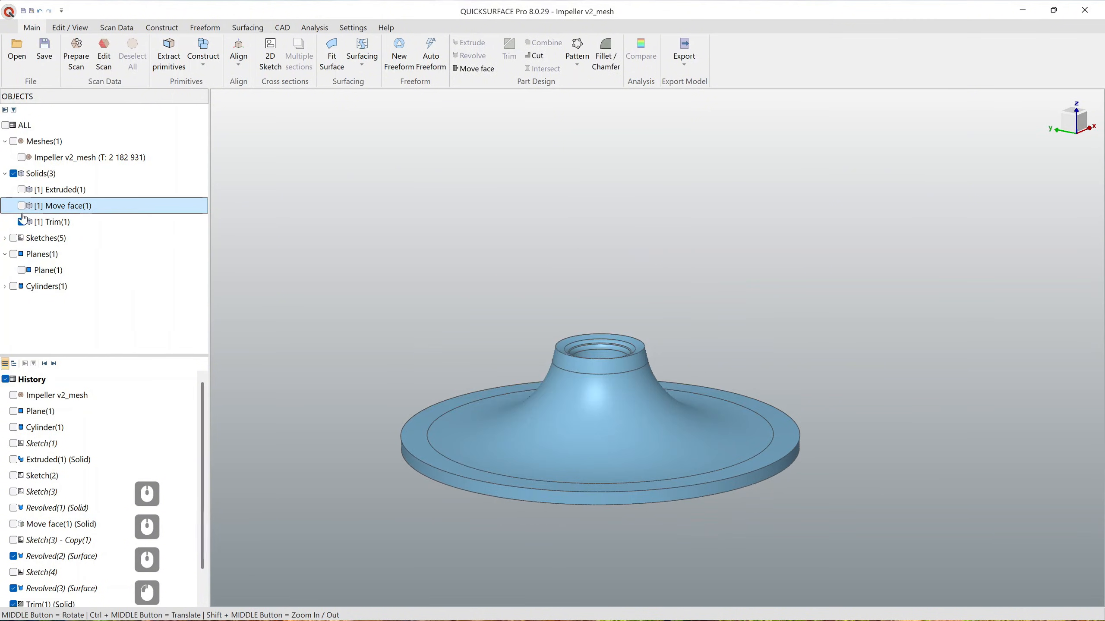
click(20, 222)
click(21, 157)
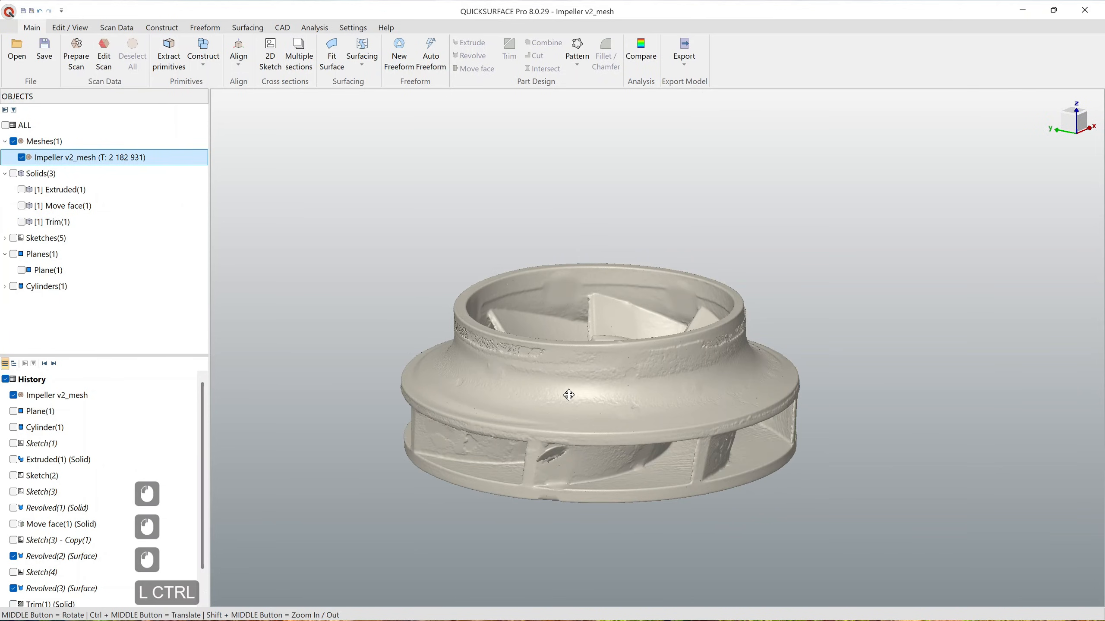
Step: Examine the scanned impeller's blades, side openings, underside and inlet from several angles
ctrl+middle_drag(565, 394, 504, 368)
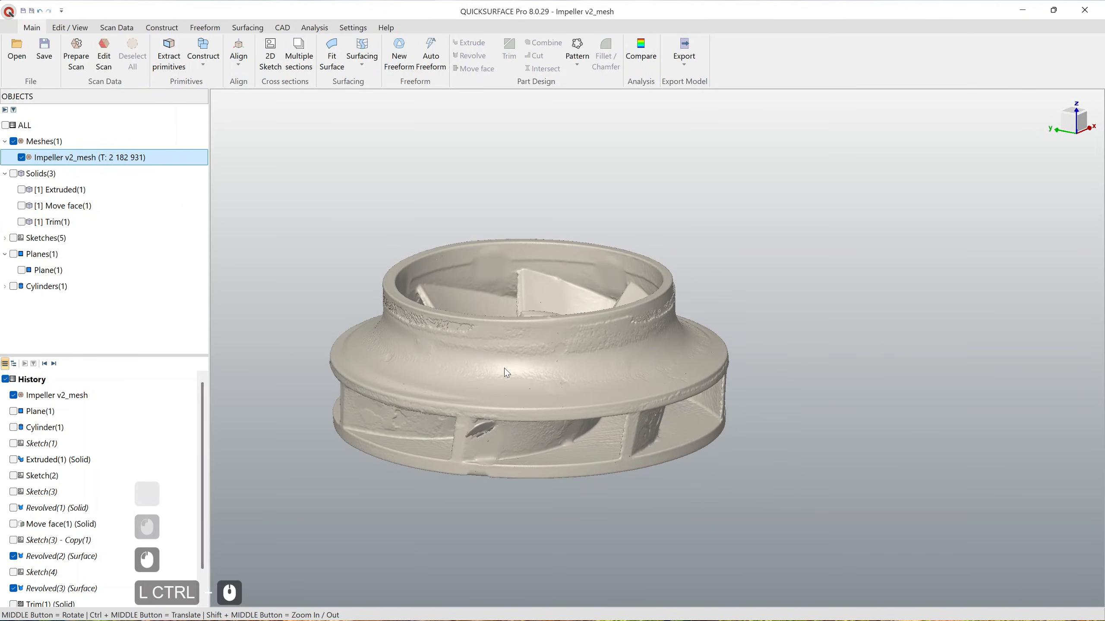
key(KP_Add)
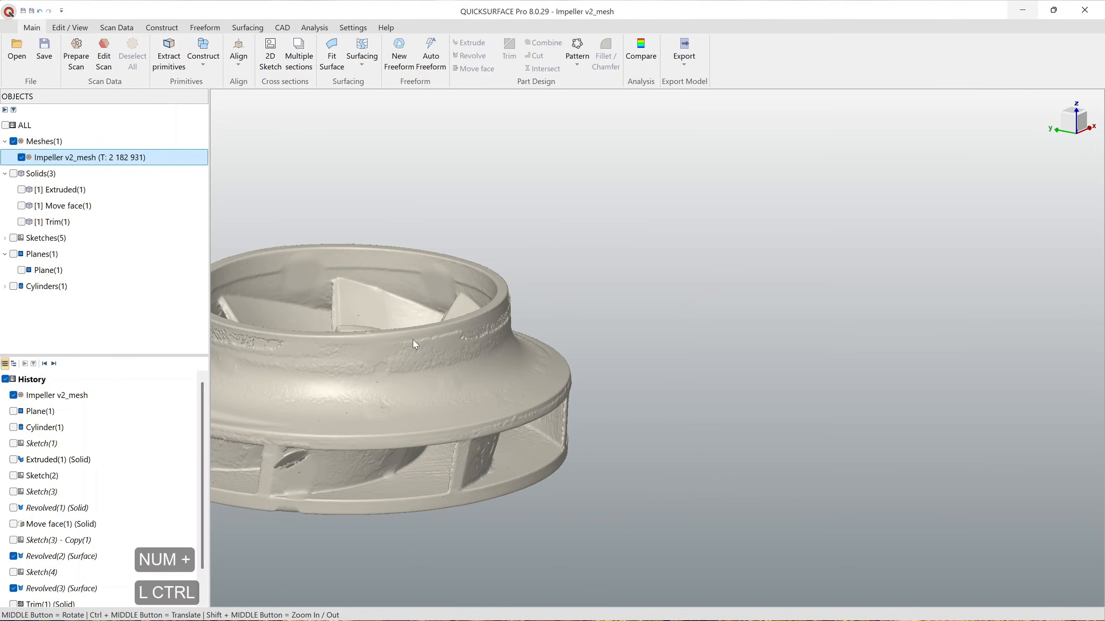
ctrl+middle_drag(413, 340, 581, 327)
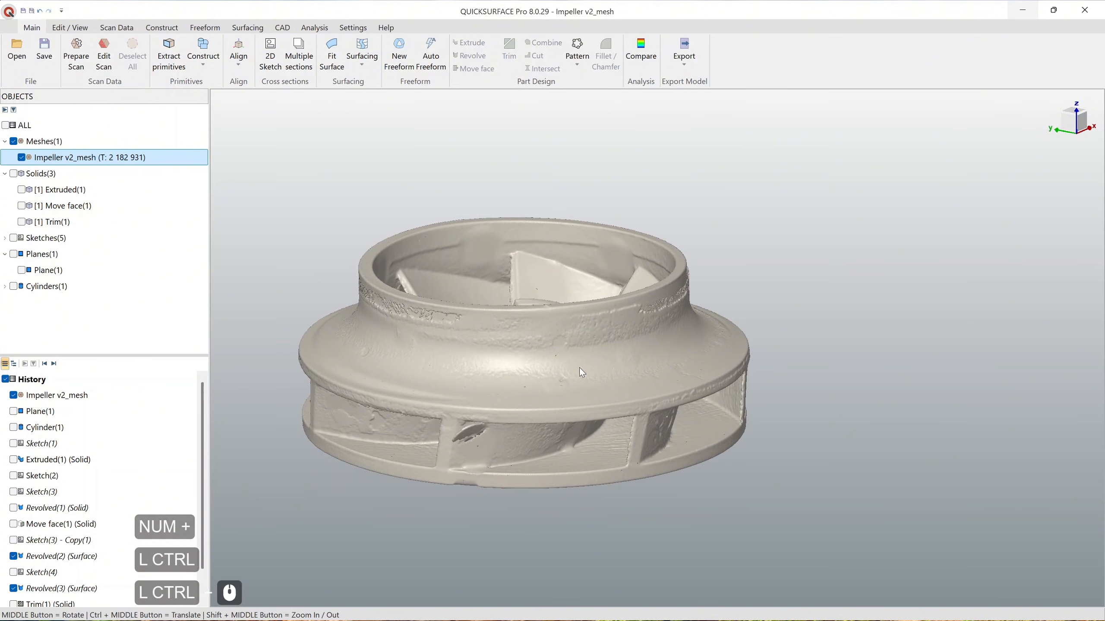
middle_drag(582, 372, 611, 365)
middle_drag(605, 413, 594, 322)
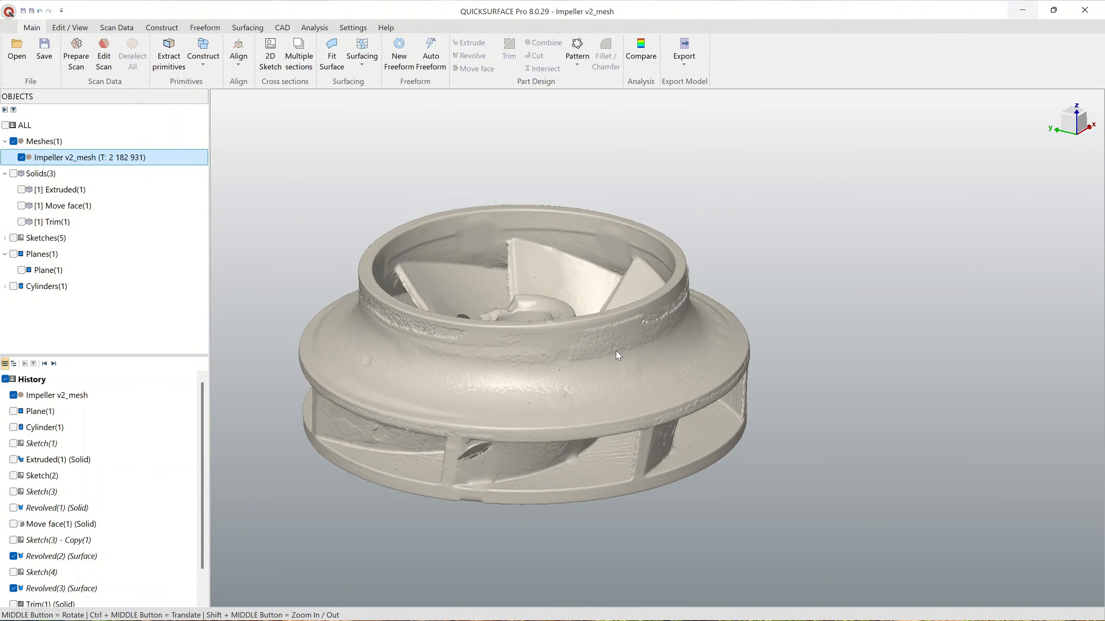
middle_drag(629, 373, 634, 193)
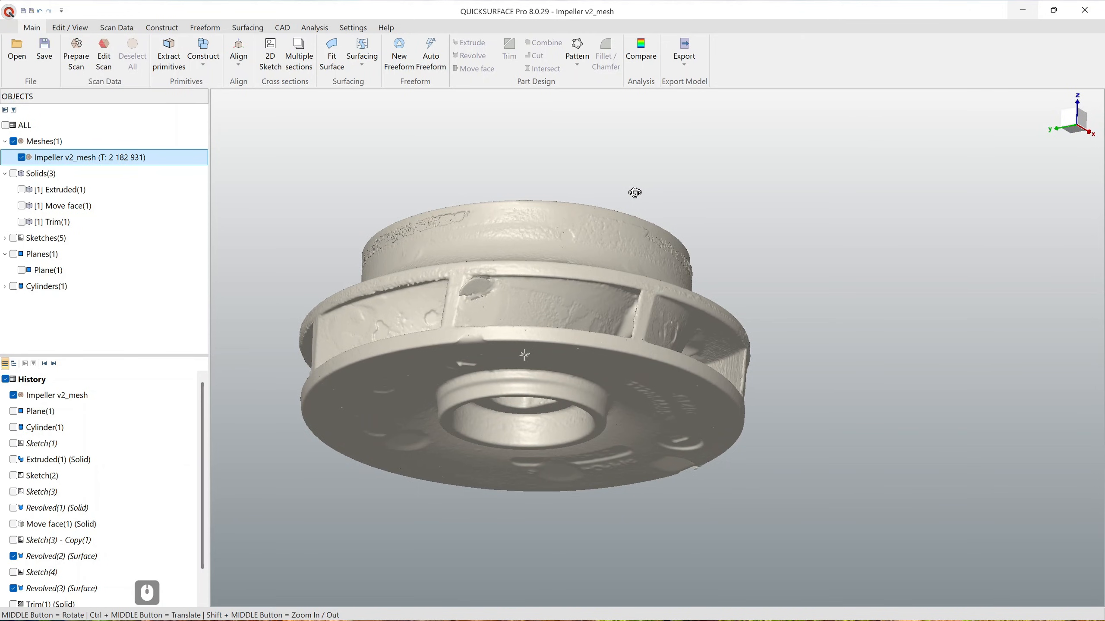
middle_drag(535, 327, 637, 368)
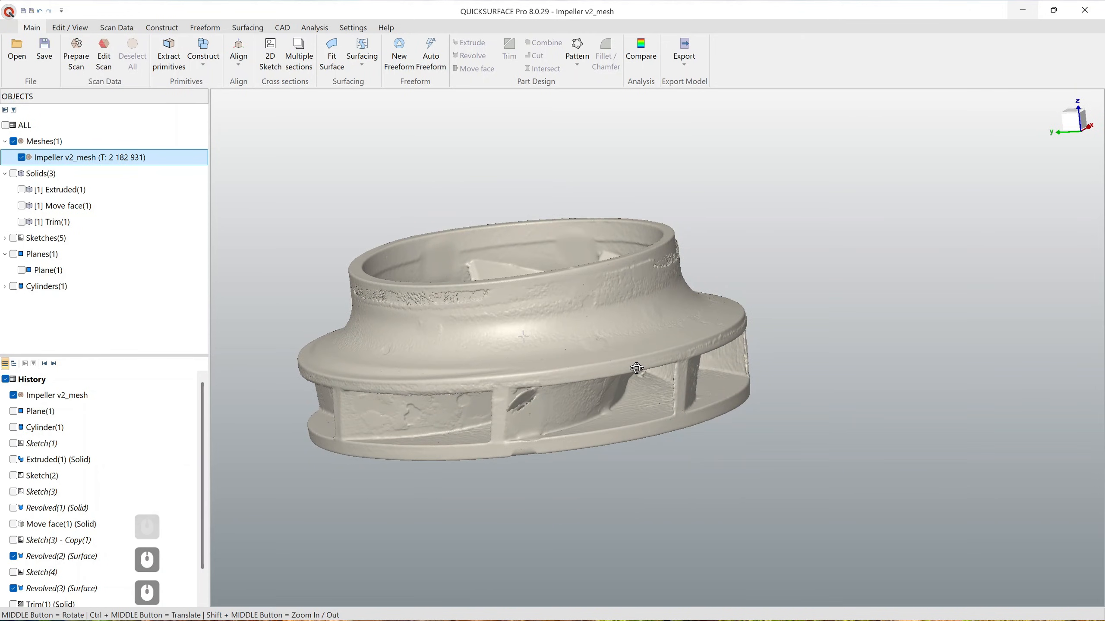
middle_drag(597, 322, 598, 343)
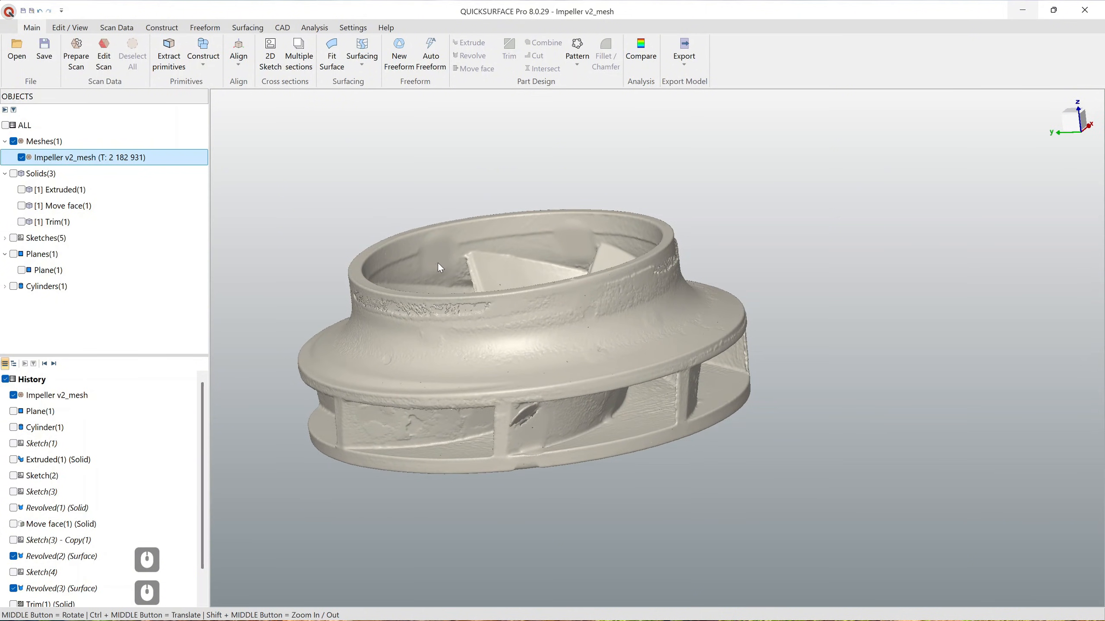
Step: Start constructing a solid cylinder along the impeller's Z axis and widen it to a diameter of about 64 mm
click(291, 156)
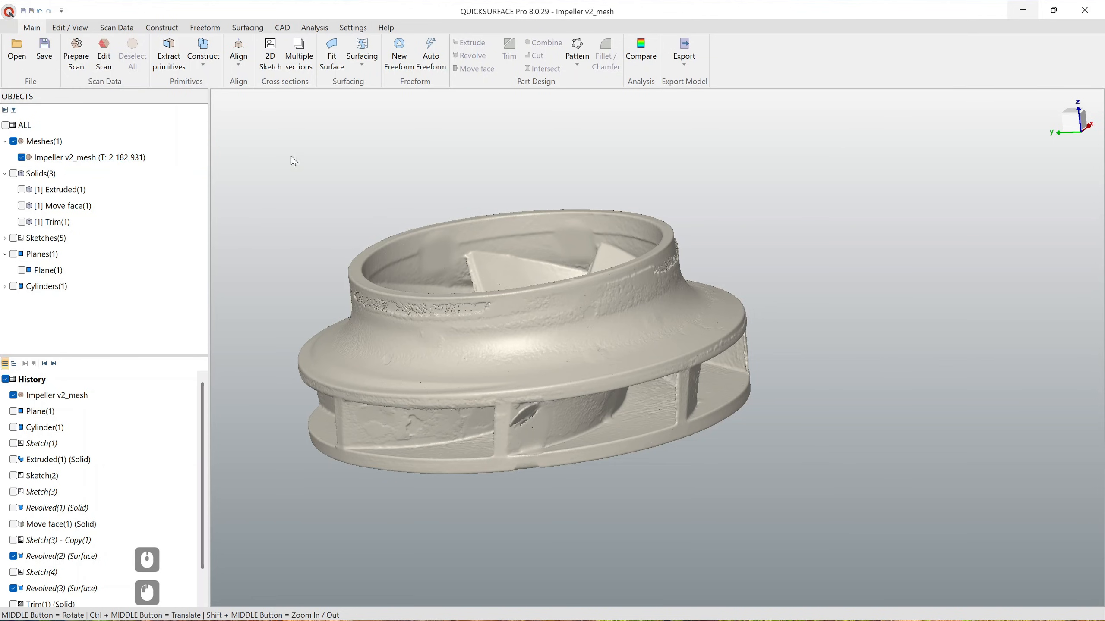
click(208, 68)
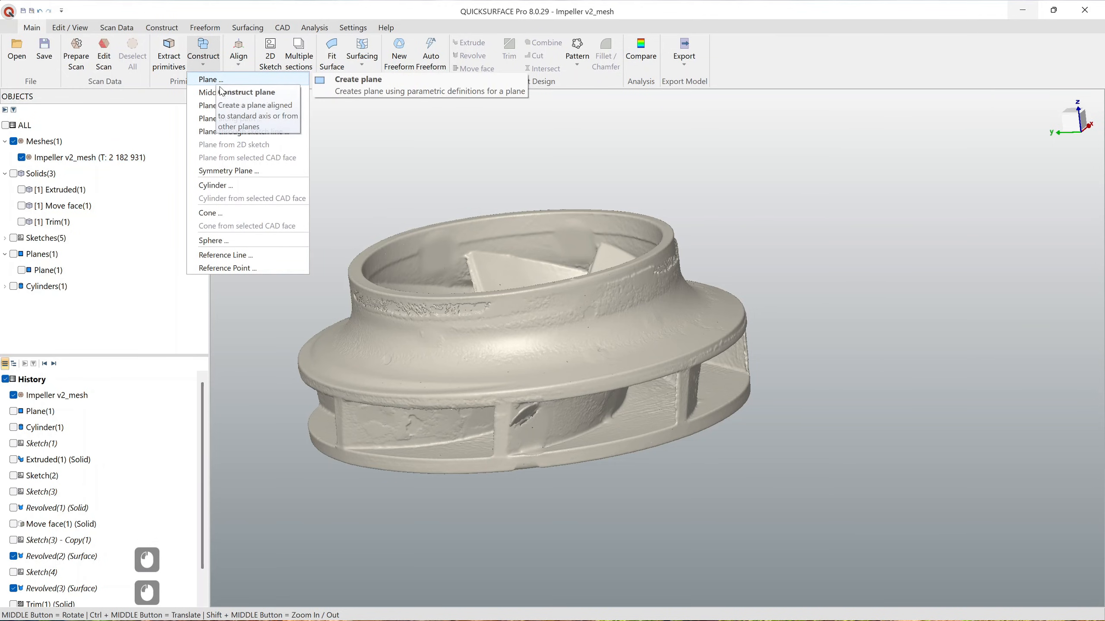
click(259, 187)
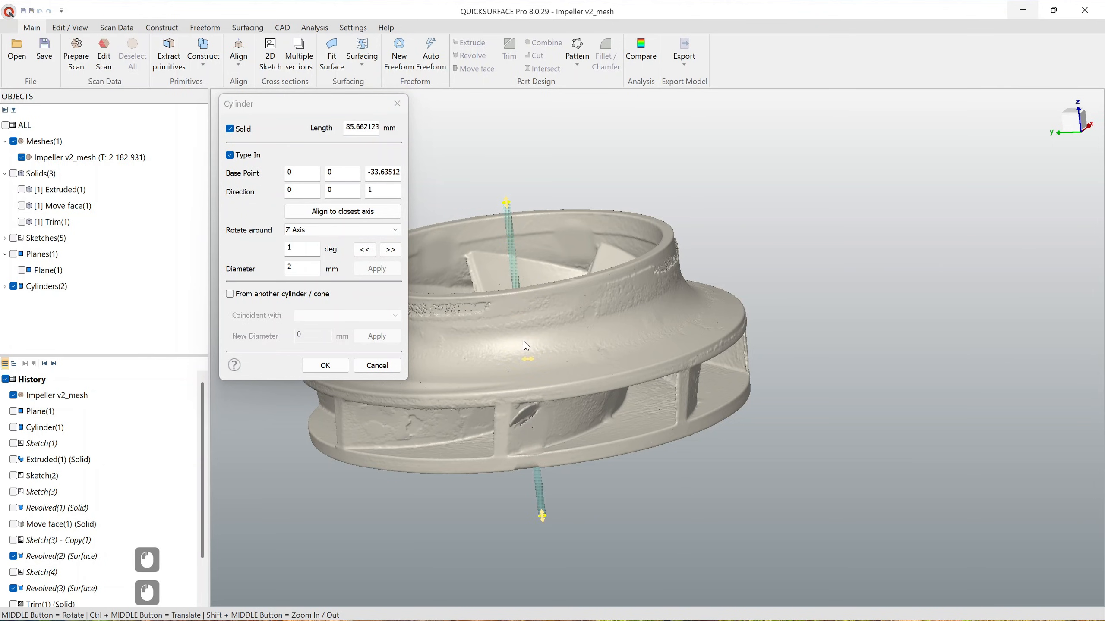
drag(536, 363, 646, 348)
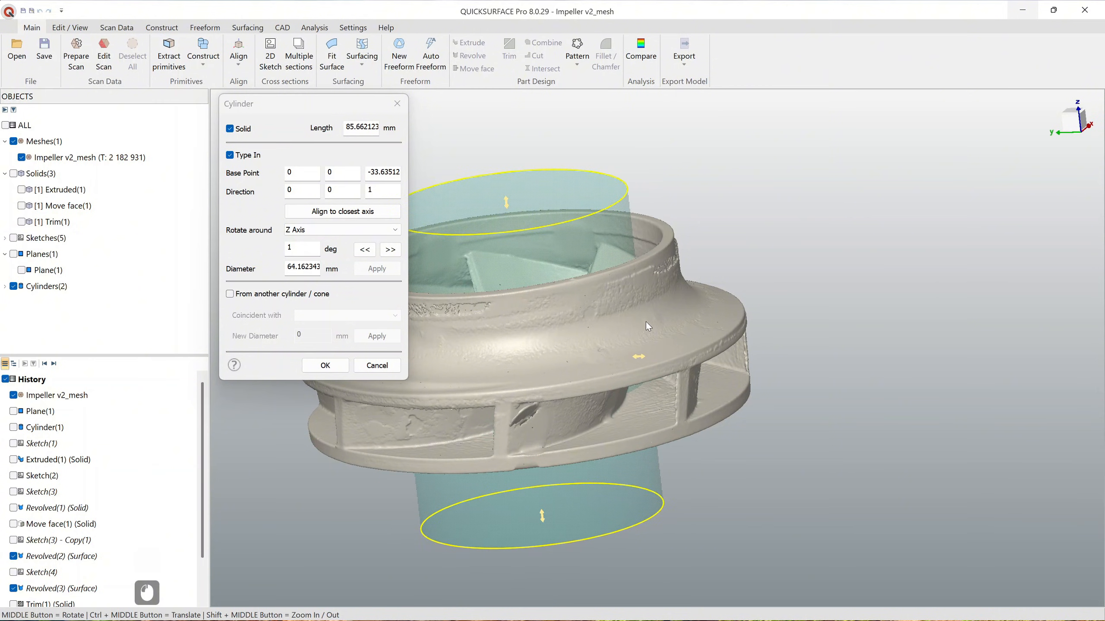
Step: Narrow the cylinder to a diameter of about 26.3 mm around the central hub and create it
middle_drag(646, 349, 602, 492)
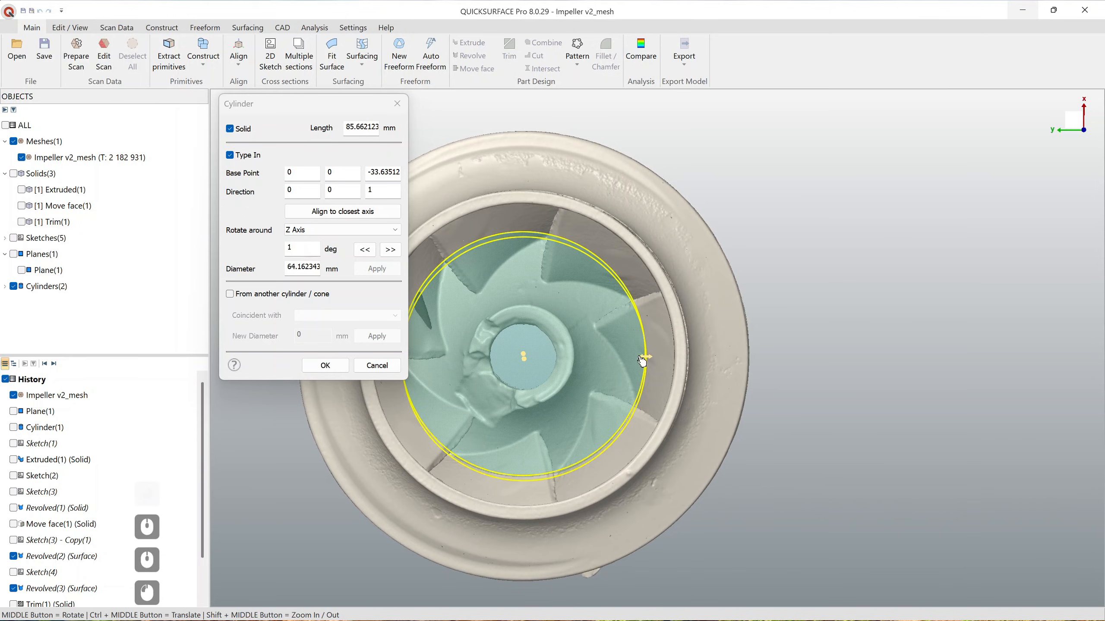
drag(642, 362, 596, 356)
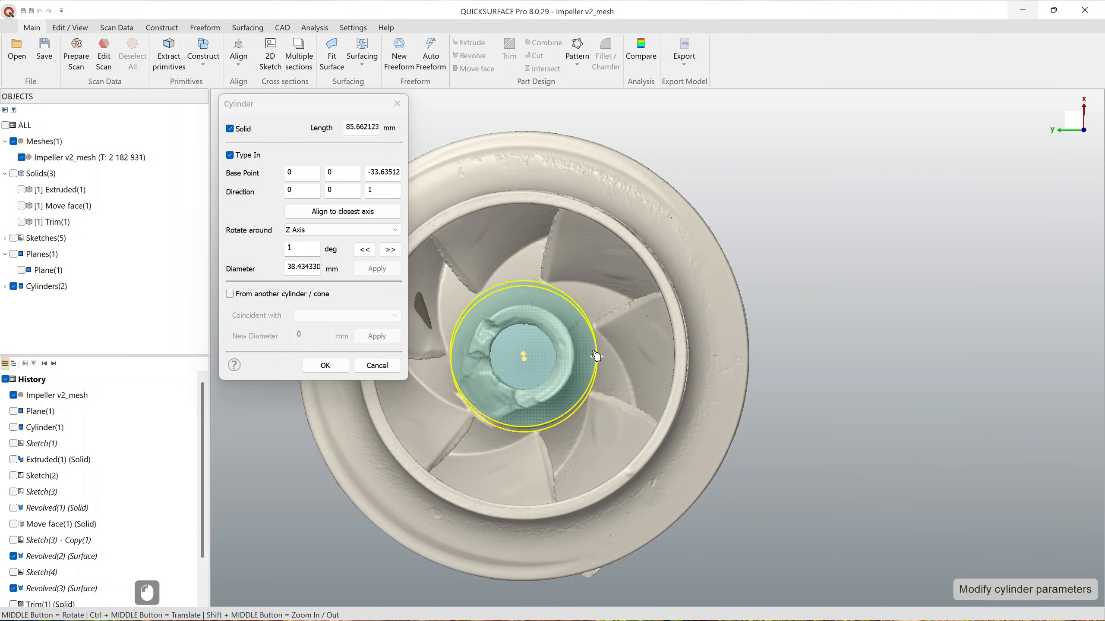
drag(578, 356, 570, 357)
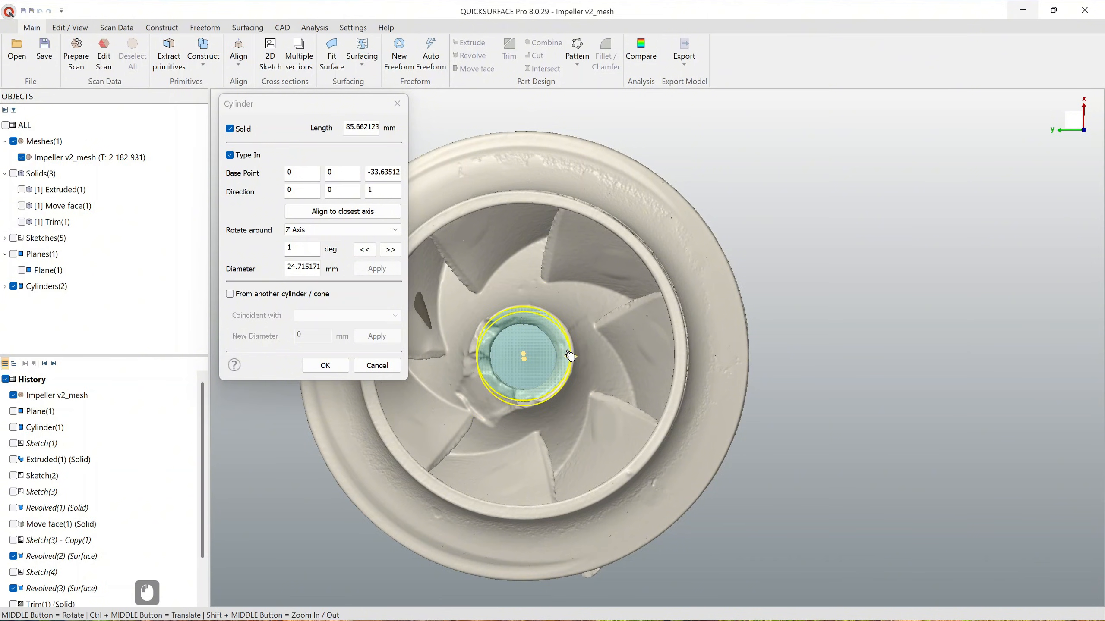
middle_drag(576, 429, 551, 230)
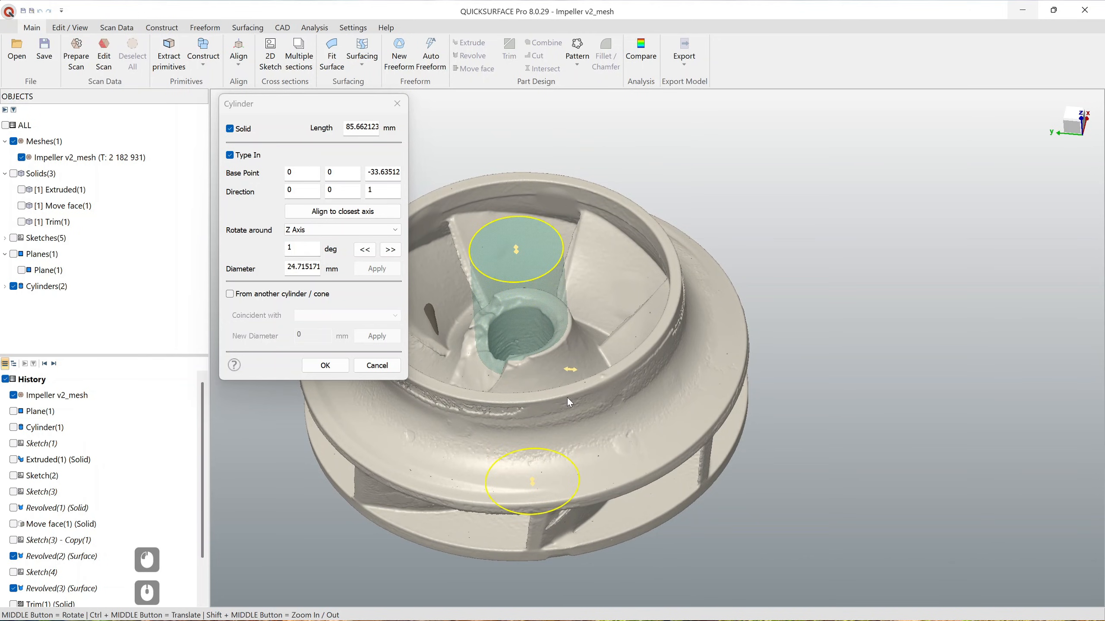
drag(572, 370, 573, 370)
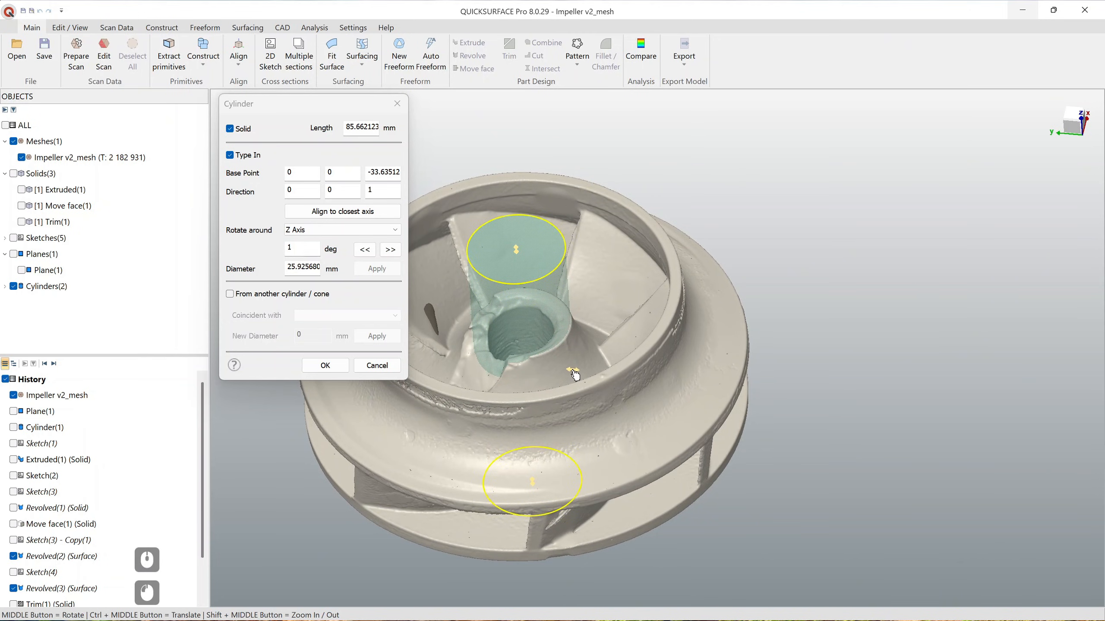
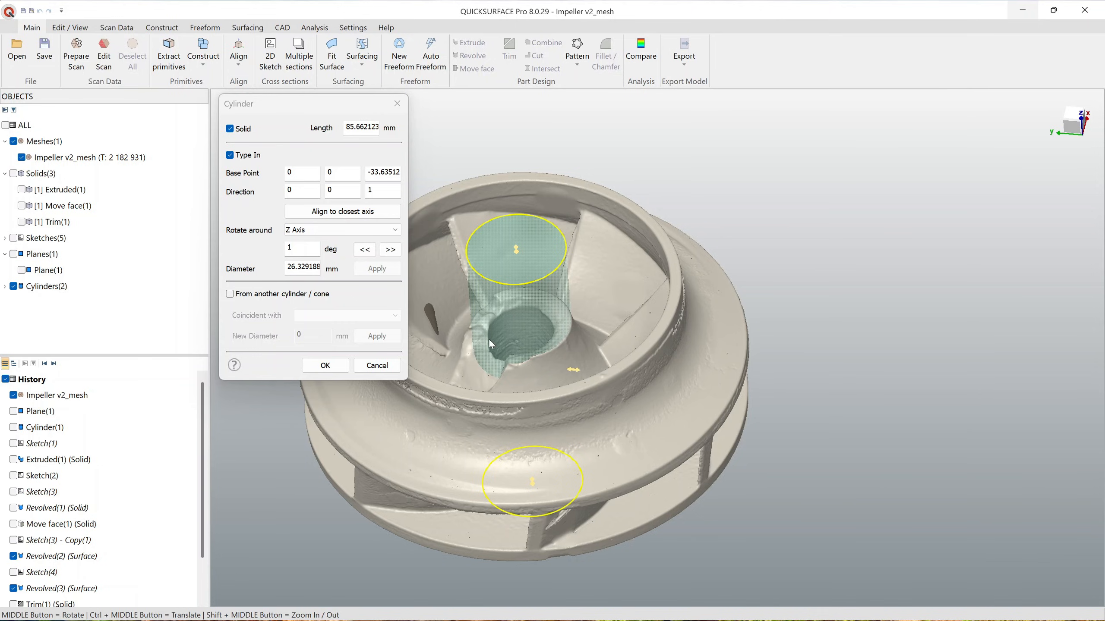
scroll(655, 382, down, 3)
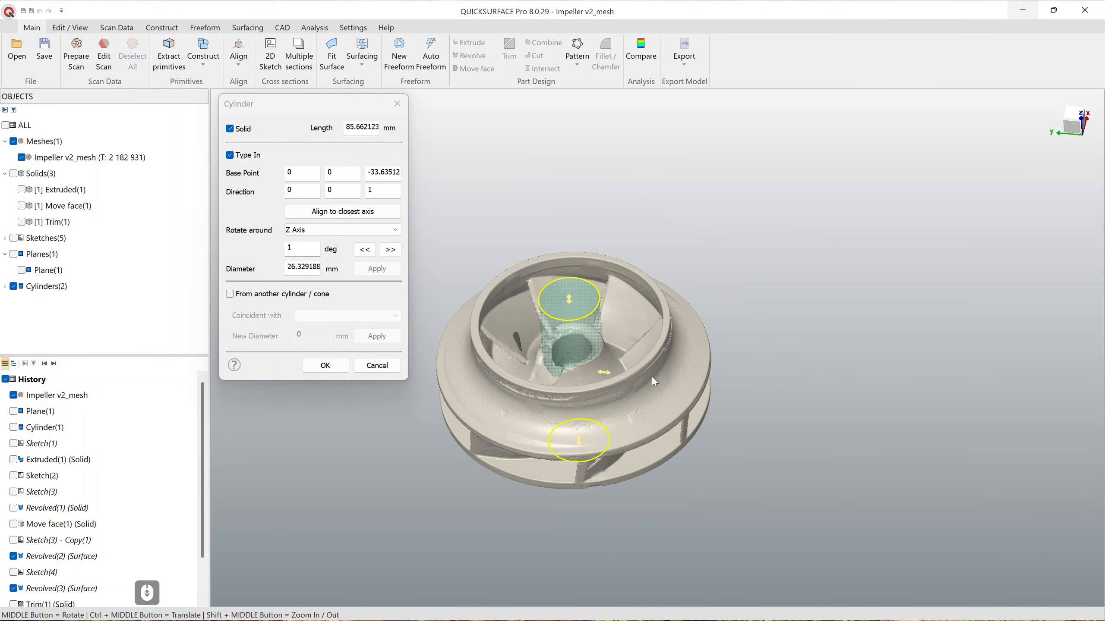
click(338, 371)
Step: Start unrolling the impeller mesh around the new hub cylinder and rotate the cut plane to an offset of about 39 degrees
middle_drag(616, 424, 637, 358)
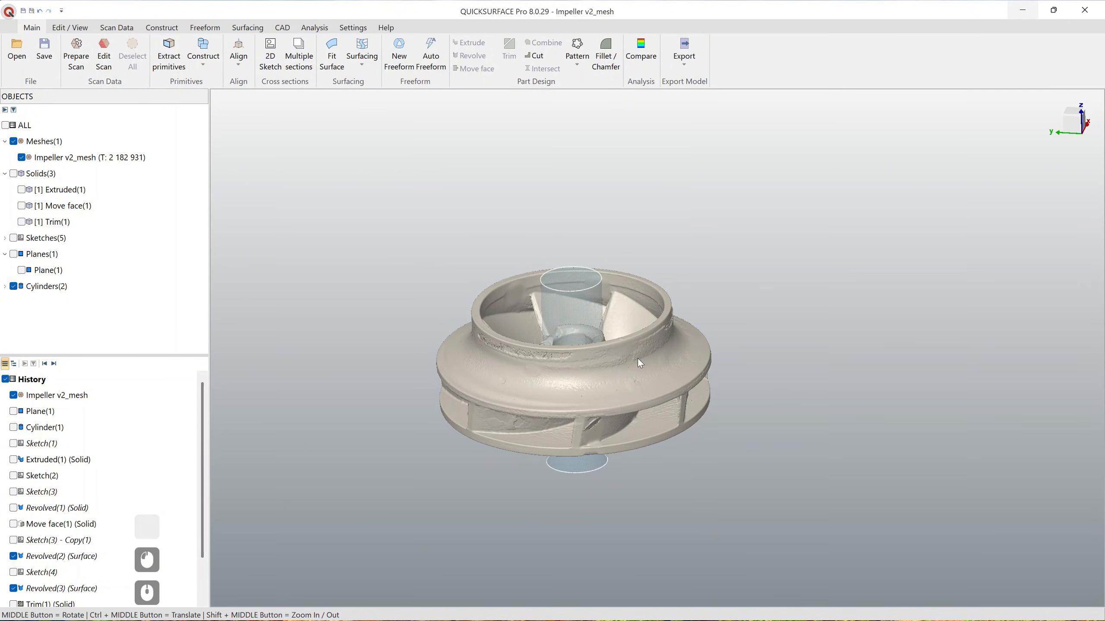
scroll(621, 402, up, 3)
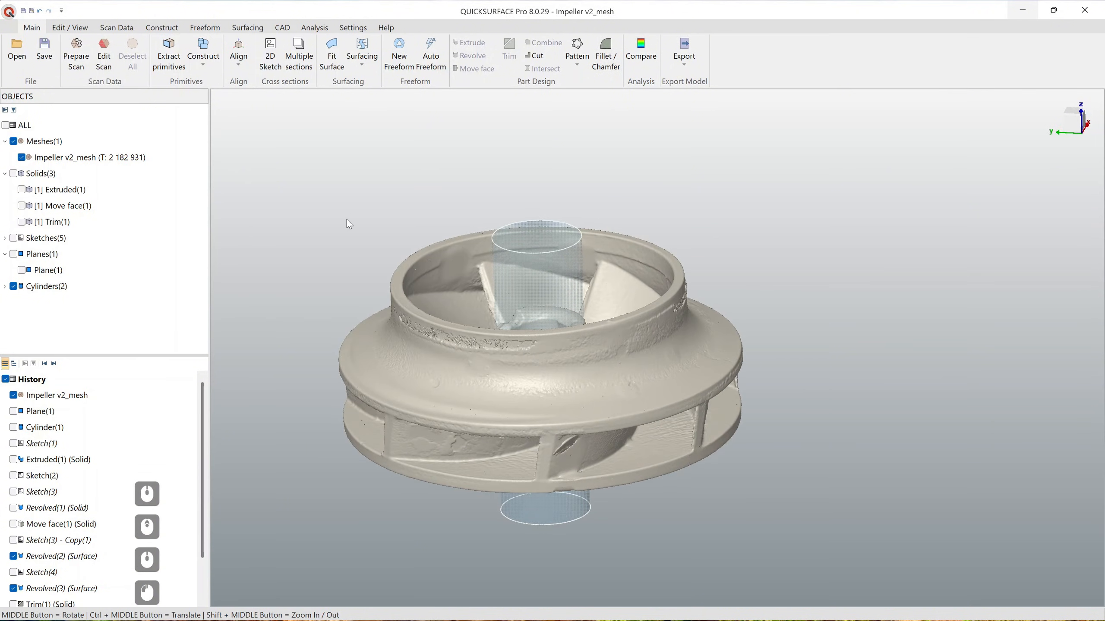
click(116, 28)
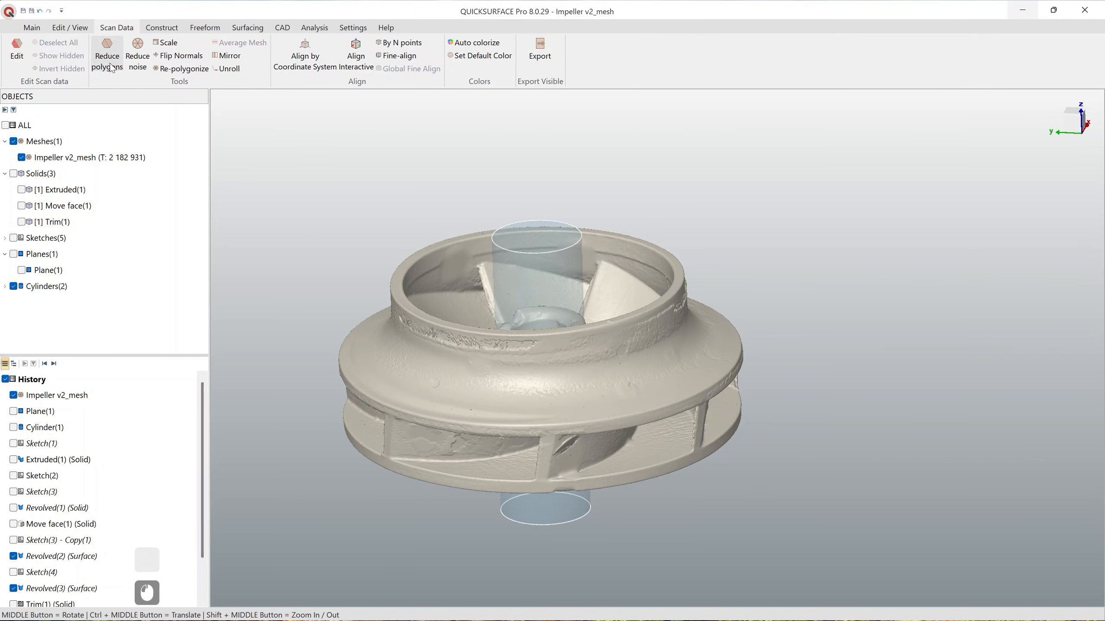
click(235, 70)
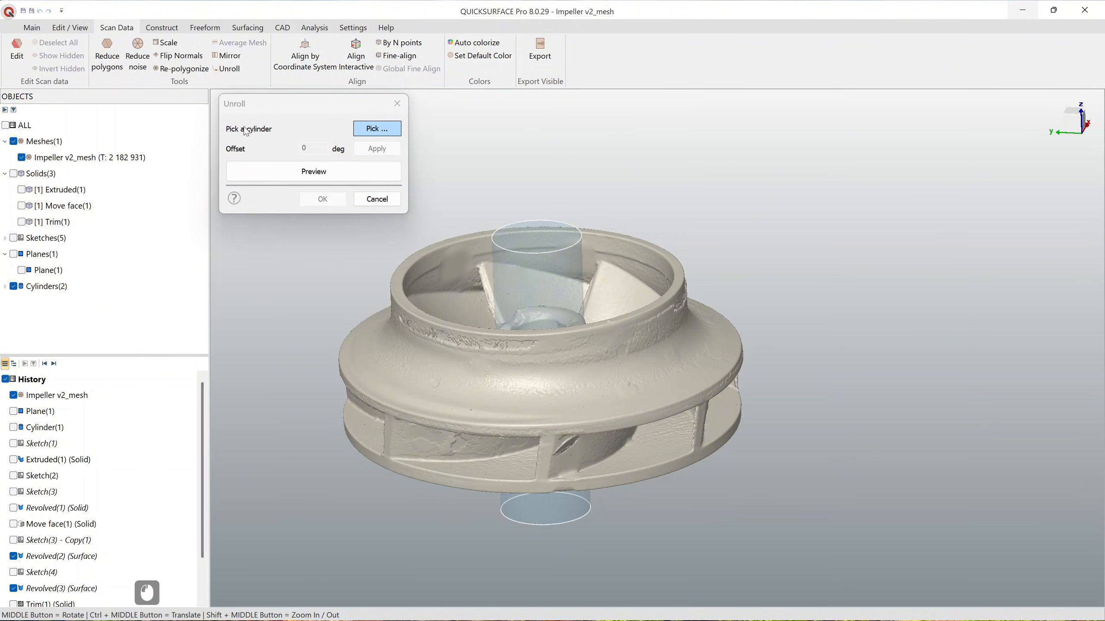
click(369, 135)
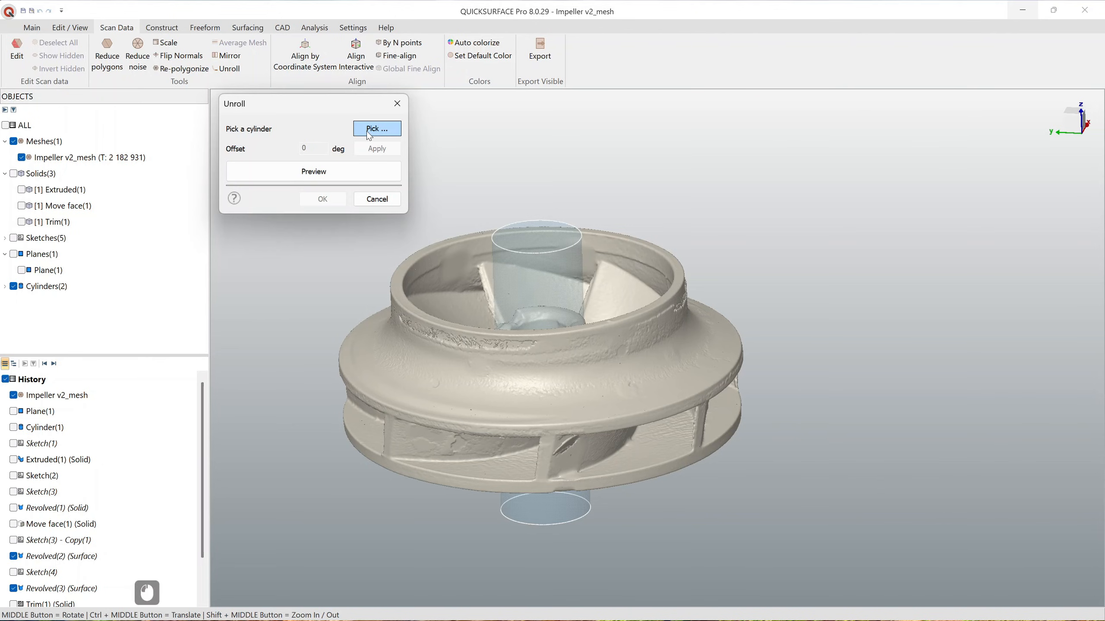
click(548, 298)
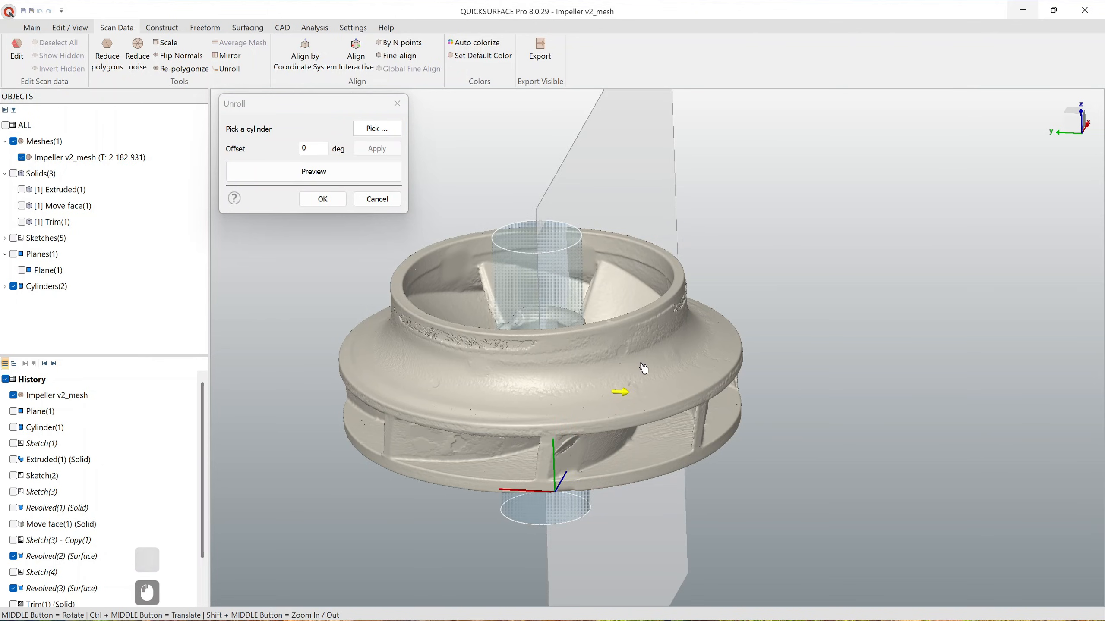
middle_drag(626, 391, 601, 398)
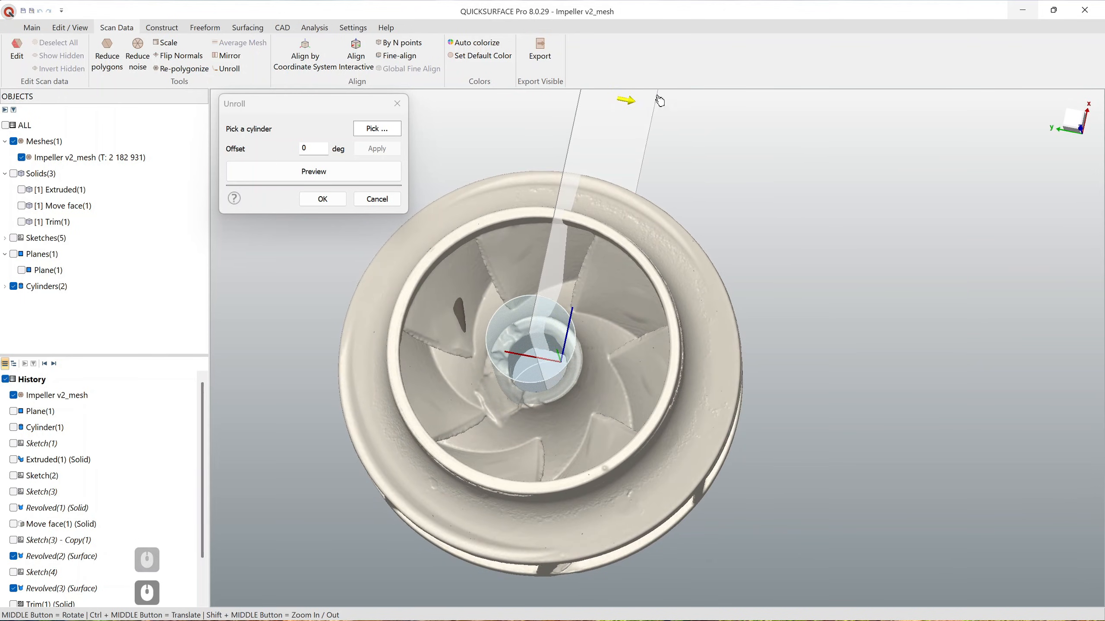
drag(631, 104, 808, 213)
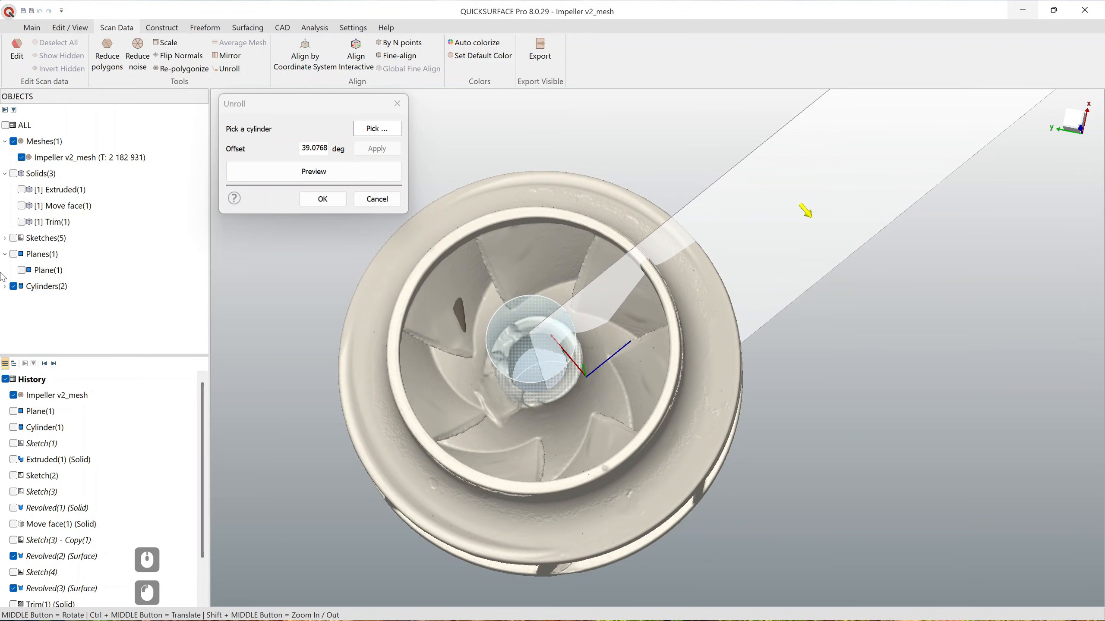
Step: Display Sketch(4) as a reference and set the unroll offset to about 51.9 degrees
scroll(26, 535, down, 4)
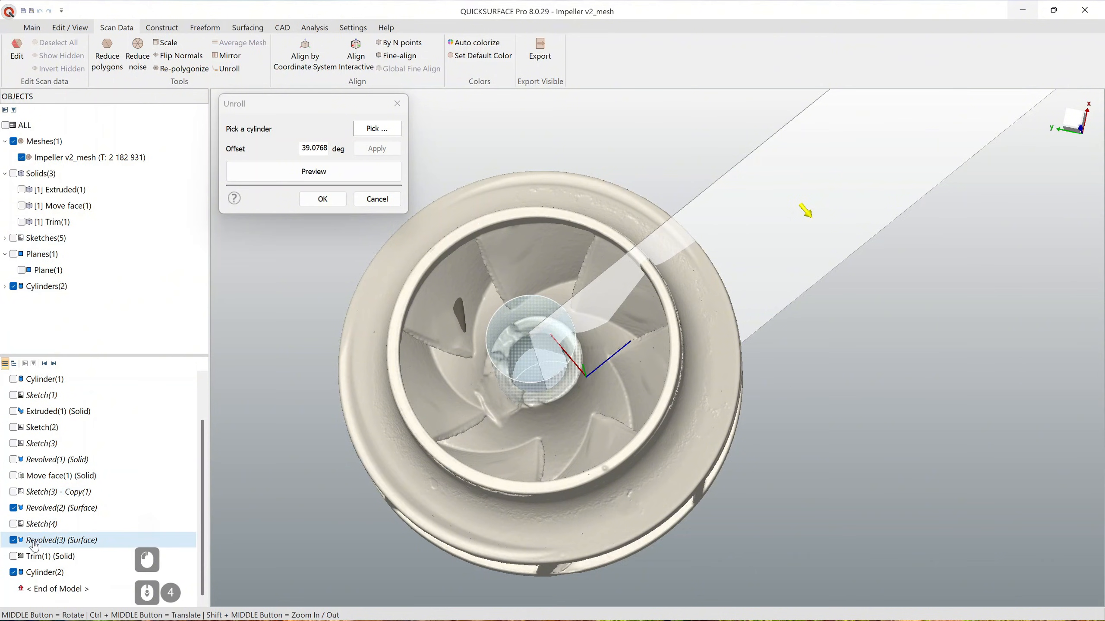
click(14, 524)
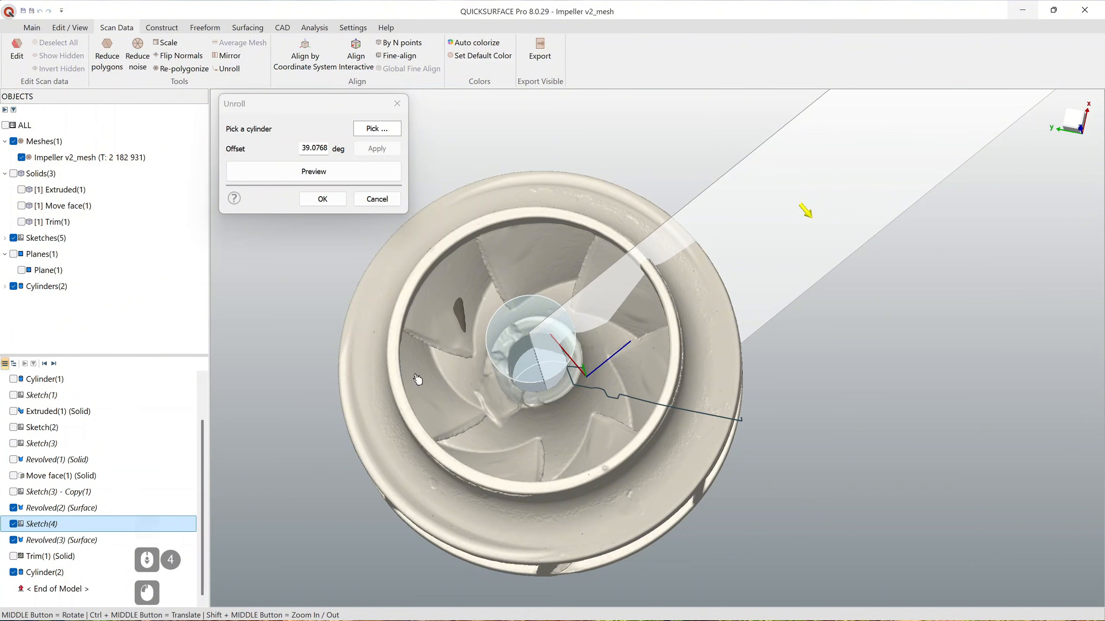
middle_drag(665, 336, 726, 344)
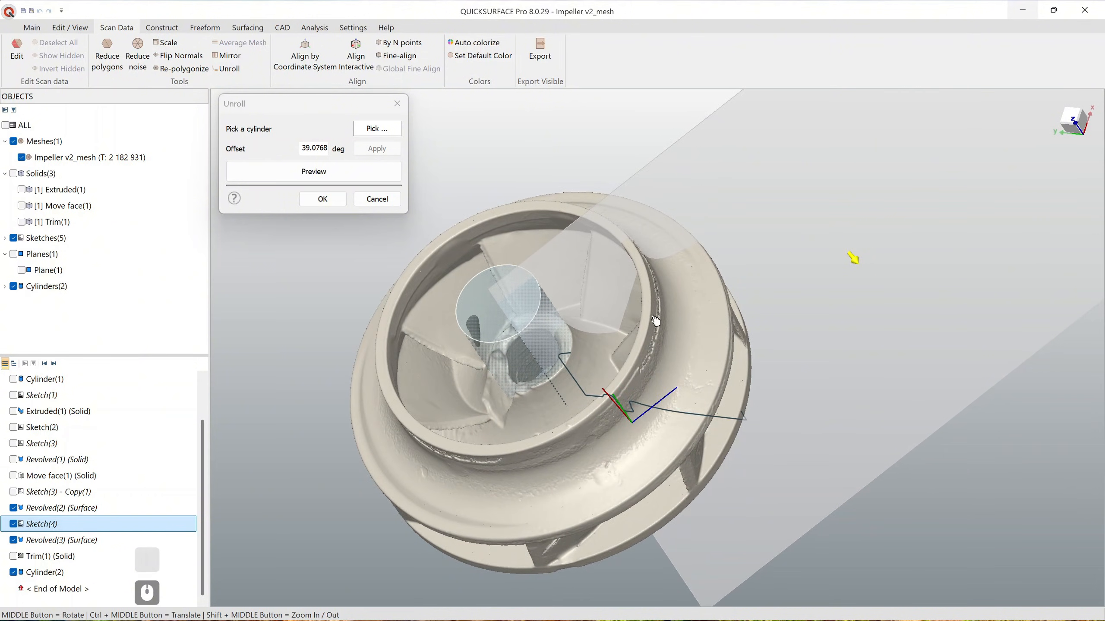
middle_drag(656, 321, 717, 414)
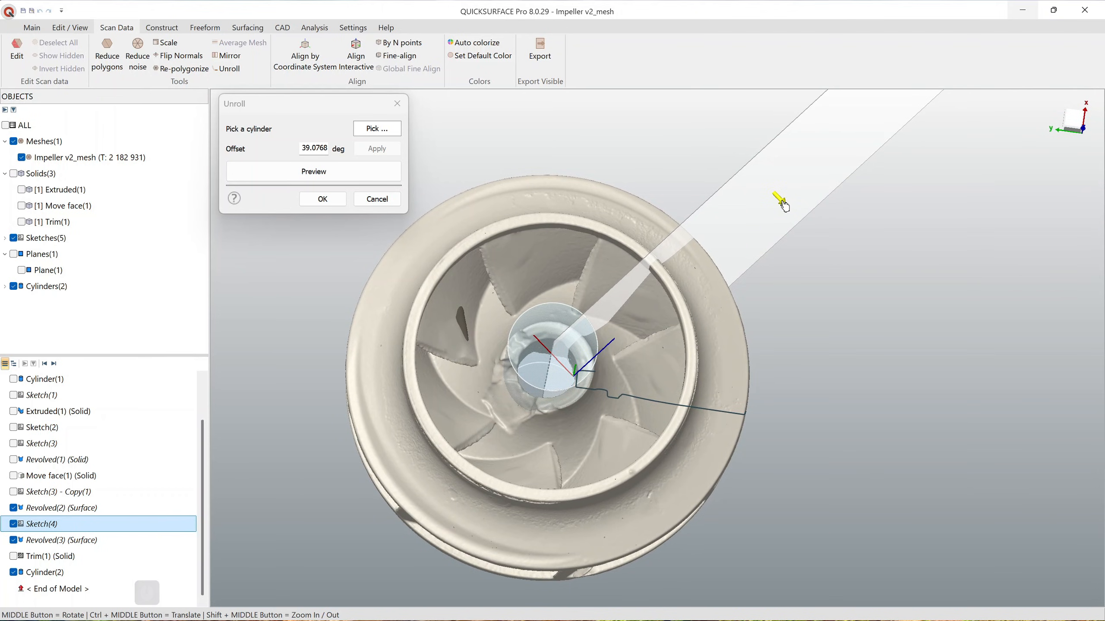
middle_drag(745, 277, 745, 356)
drag(759, 190, 804, 230)
middle_drag(804, 229, 713, 238)
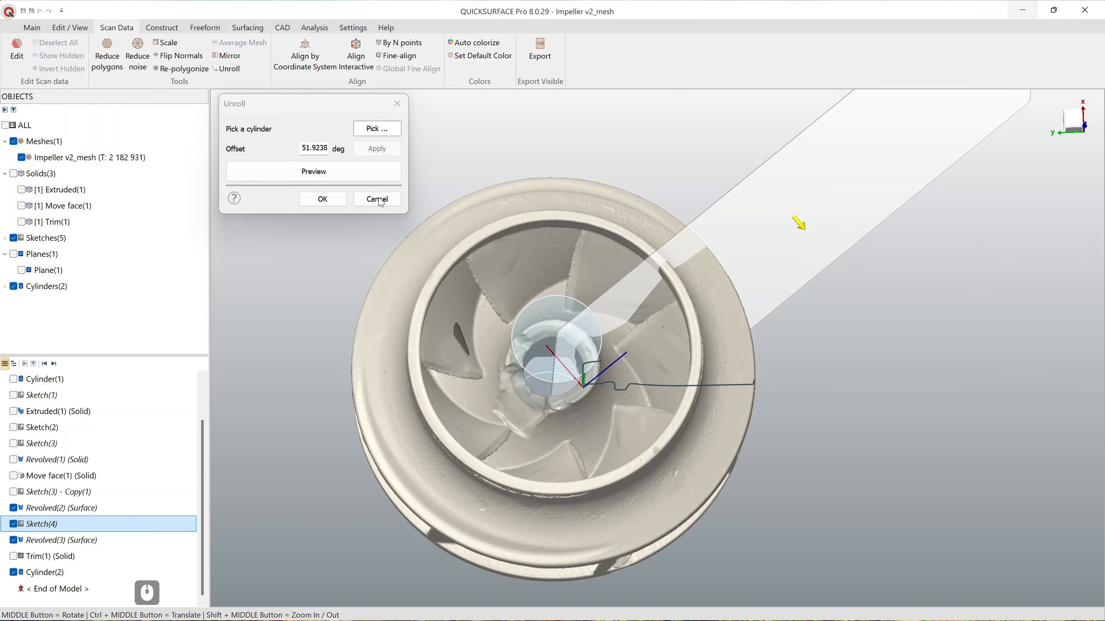
Step: Preview the unrolled impeller mesh, inspect it beside the scan, and create it
click(354, 174)
middle_drag(675, 291, 819, 413)
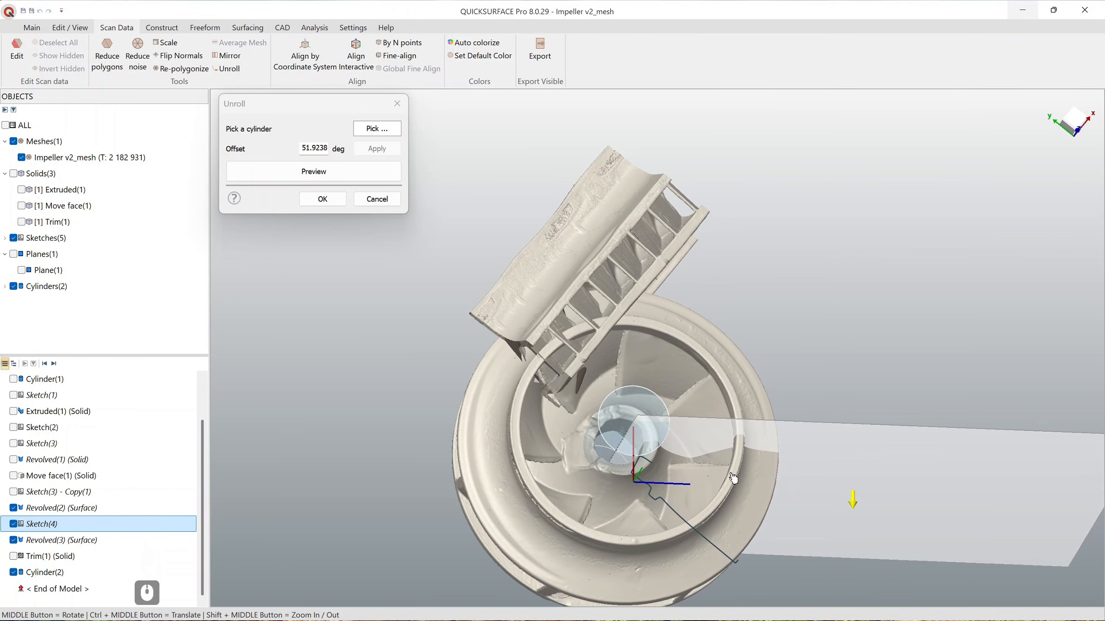
middle_drag(747, 468, 471, 246)
click(322, 199)
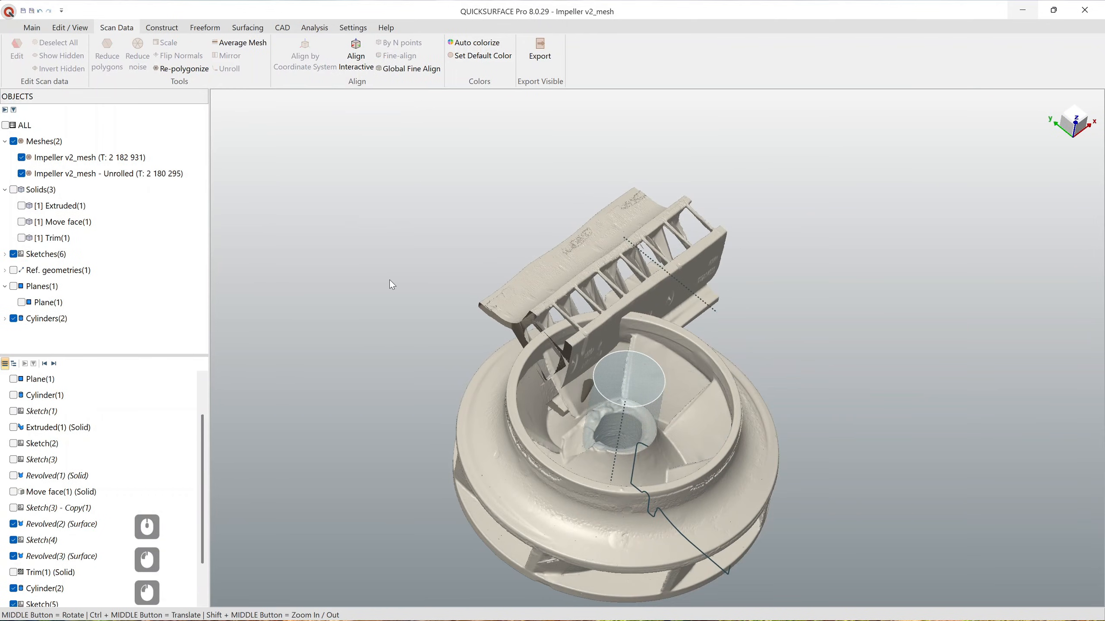
Step: Isolate the unrolled mesh by hiding the original impeller mesh, the cylinders and the sketches
click(21, 157)
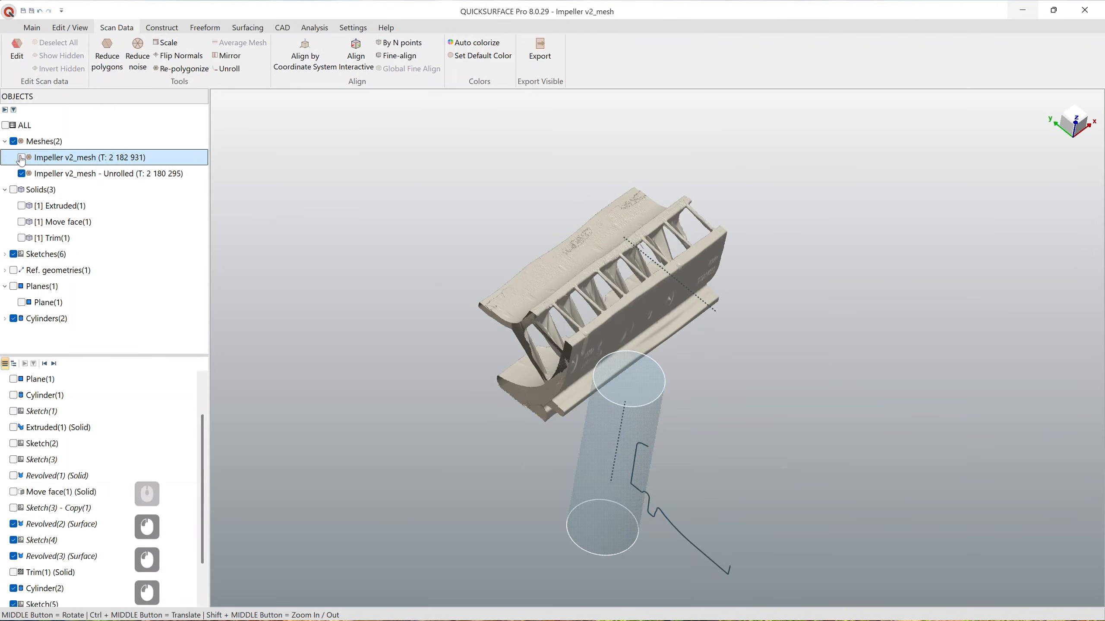
click(13, 319)
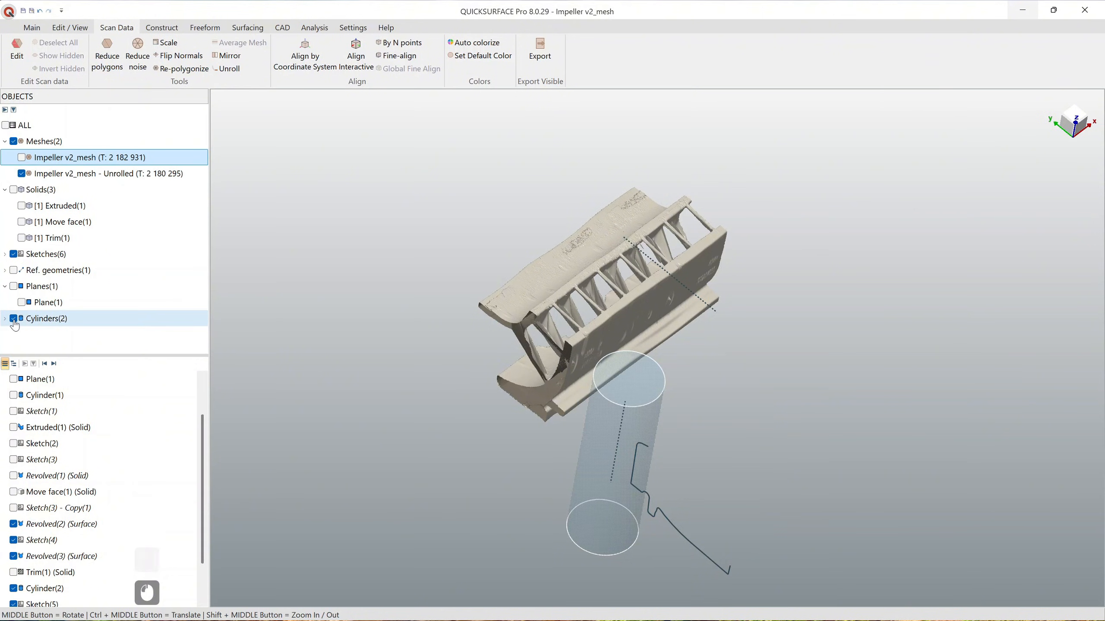
click(13, 254)
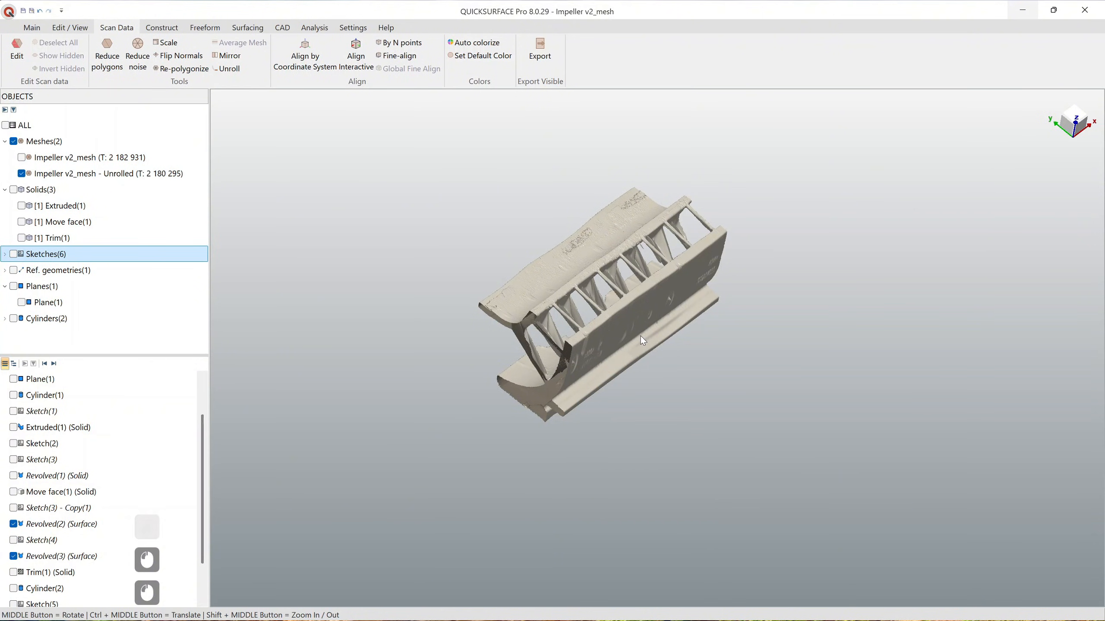
middle_drag(651, 311, 789, 278)
Step: Redisplay the original impeller mesh, check Sketch(5) briefly, show Sketch(4), and compare the scan with its unrolled blades and cut edges
click(21, 157)
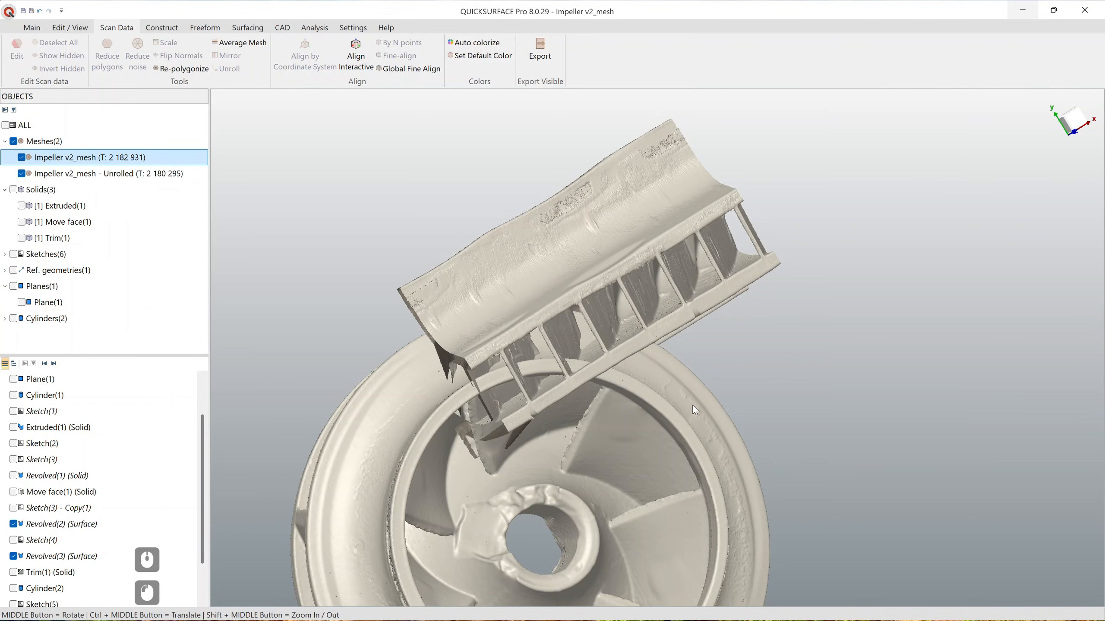
middle_drag(692, 405, 628, 316)
scroll(130, 509, down, 6)
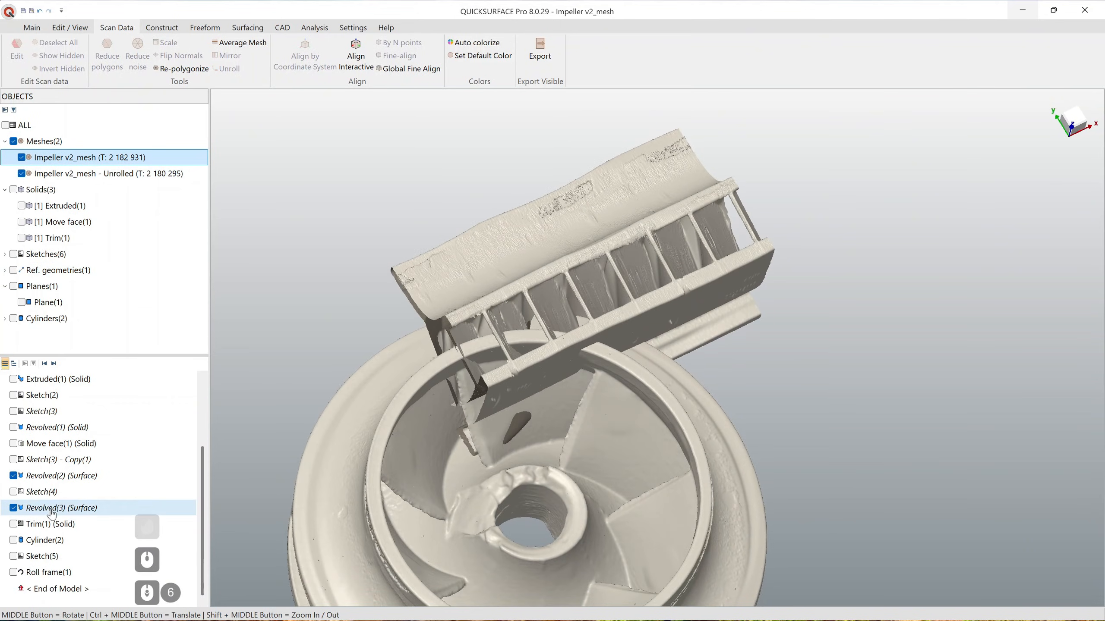
scroll(652, 397, down, 2)
scroll(631, 485, up, 2)
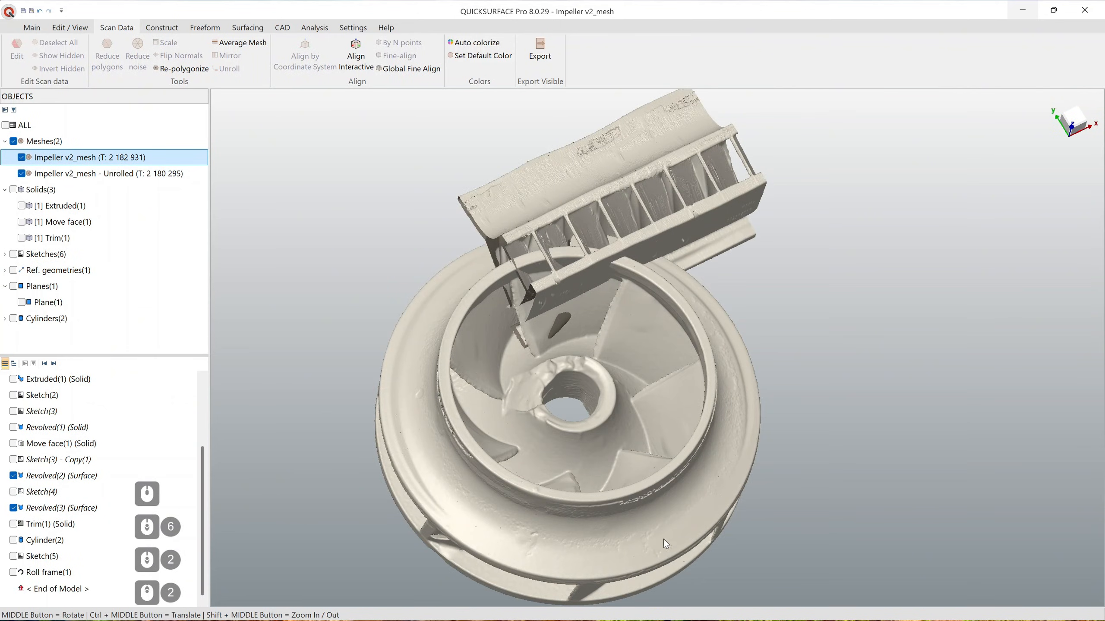
click(13, 557)
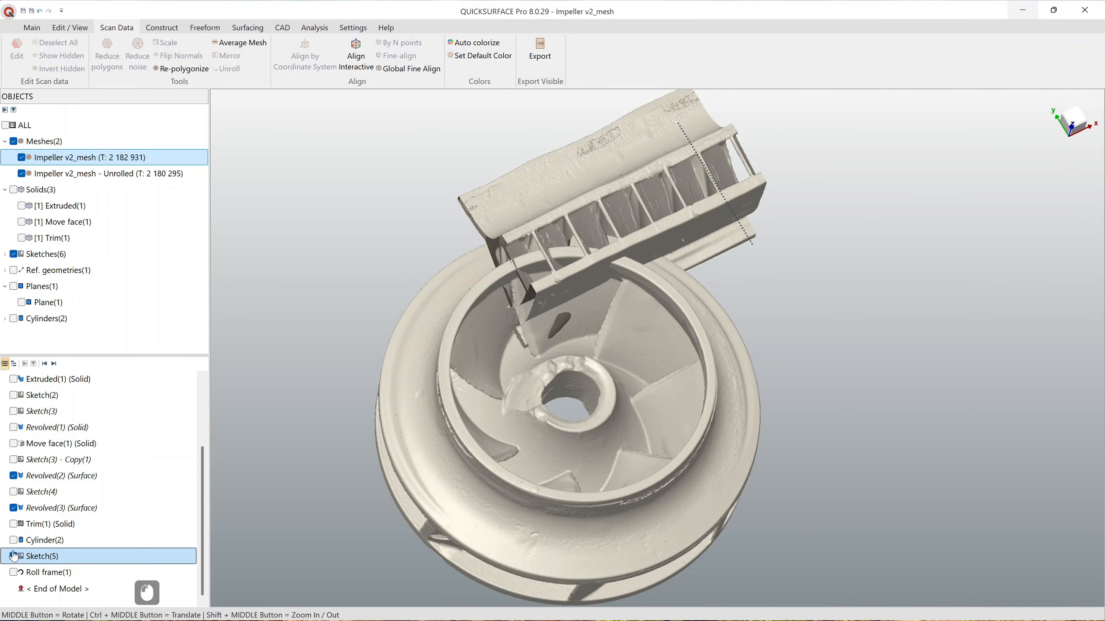
click(13, 492)
middle_drag(611, 491, 511, 420)
middle_drag(478, 414, 546, 326)
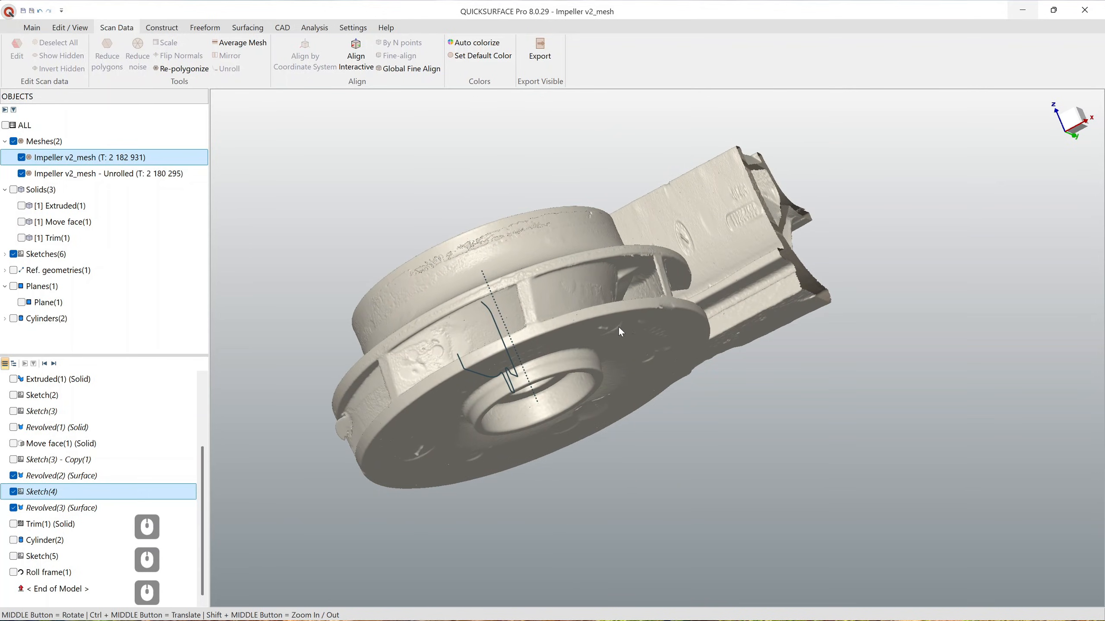
middle_drag(620, 331, 658, 382)
scroll(765, 222, up, 5)
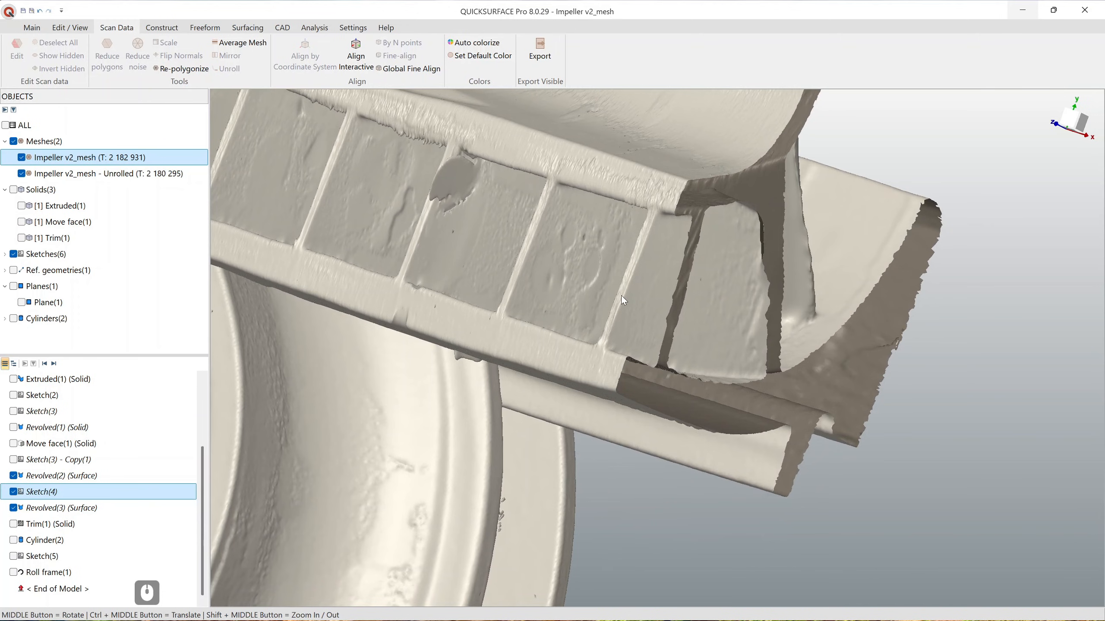
Step: Delete the roll frame reference geometry and the unrolled impeller mesh, keeping the original scan
middle_drag(623, 300, 712, 304)
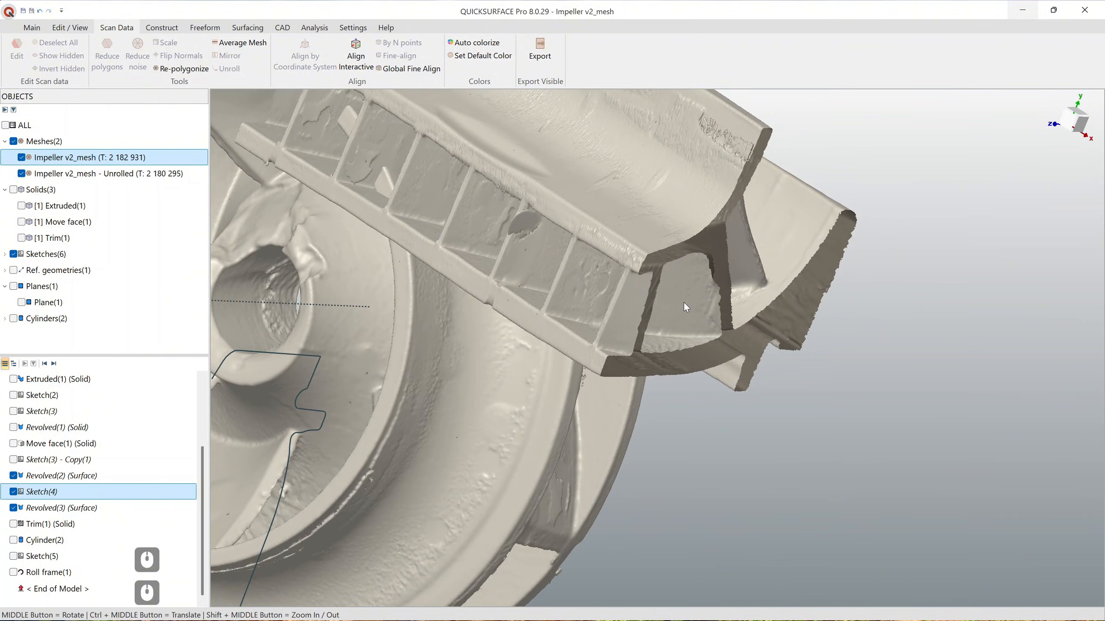
scroll(685, 301, down, 2)
middle_drag(579, 324, 522, 370)
click(290, 501)
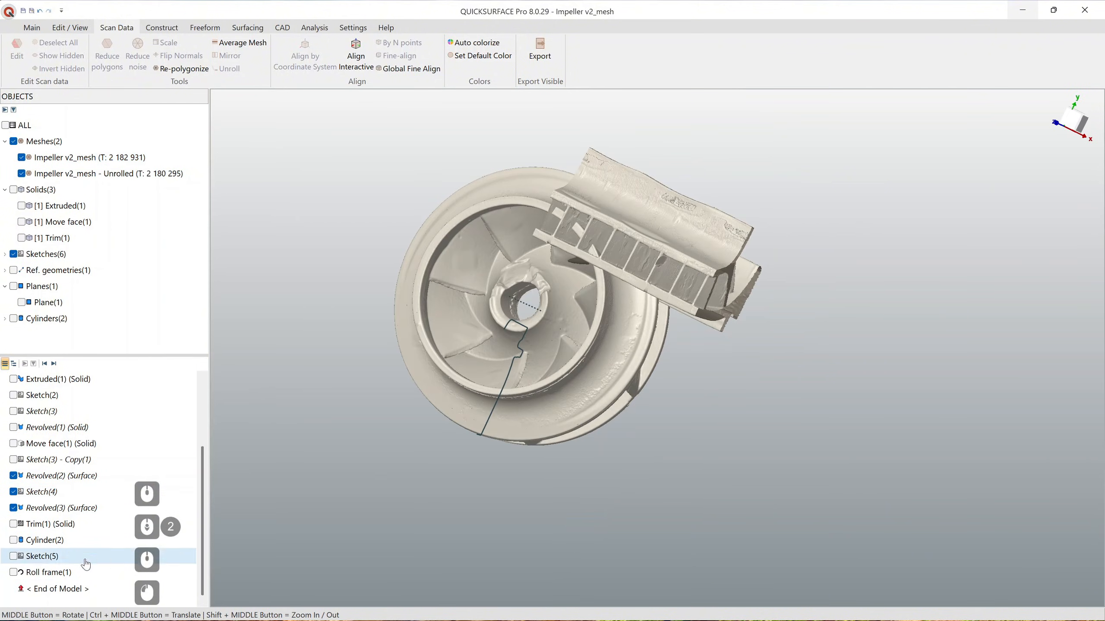
key(Delete)
key(Return)
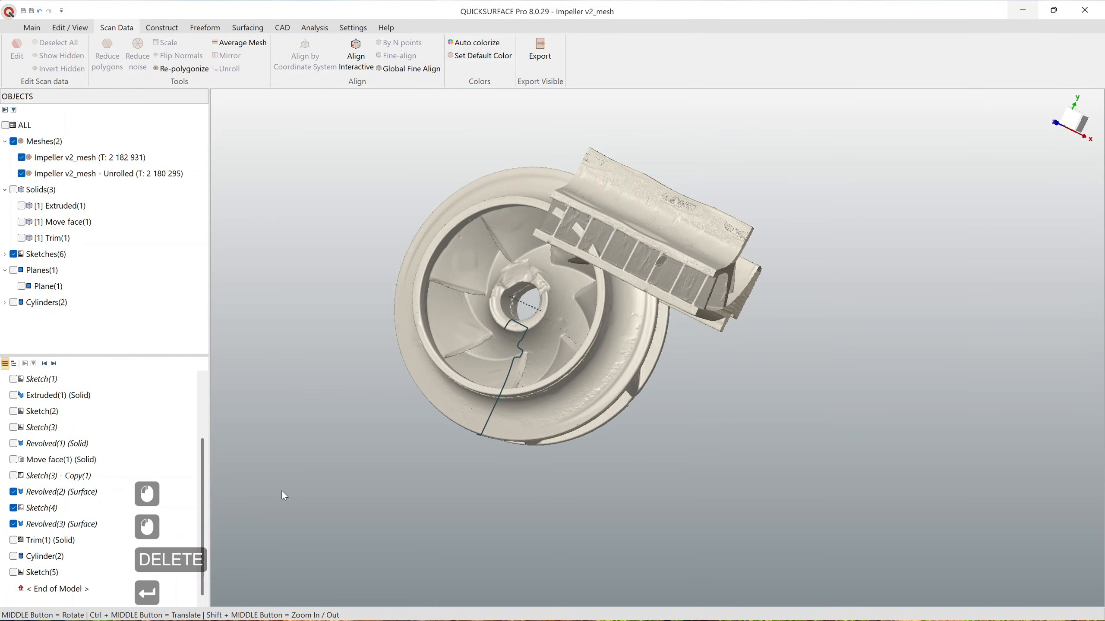
click(85, 178)
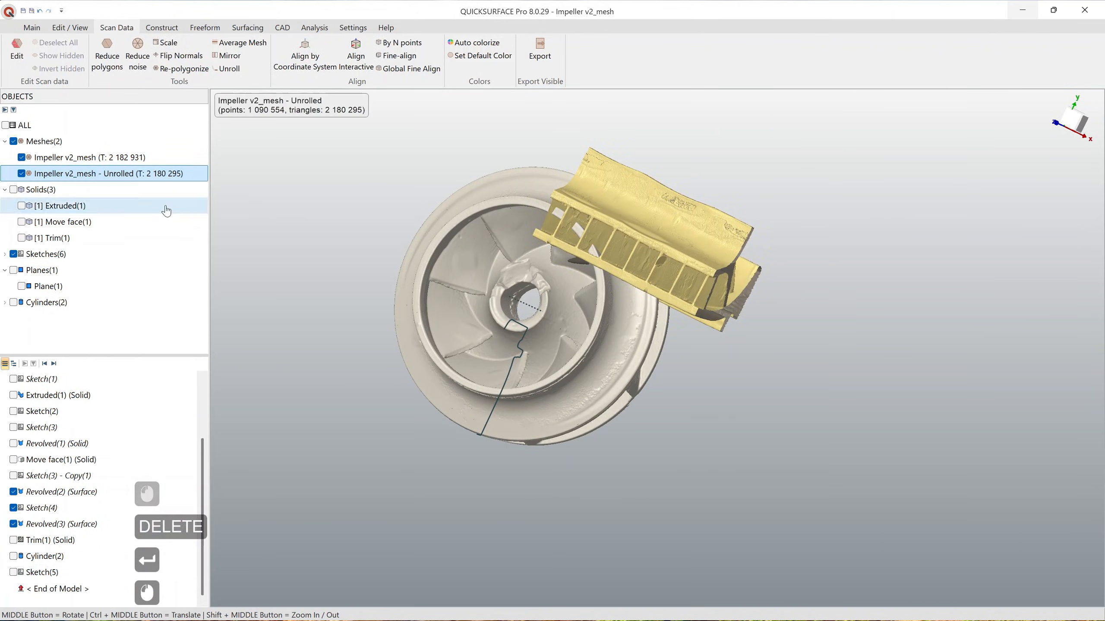
key(Delete)
key(Return)
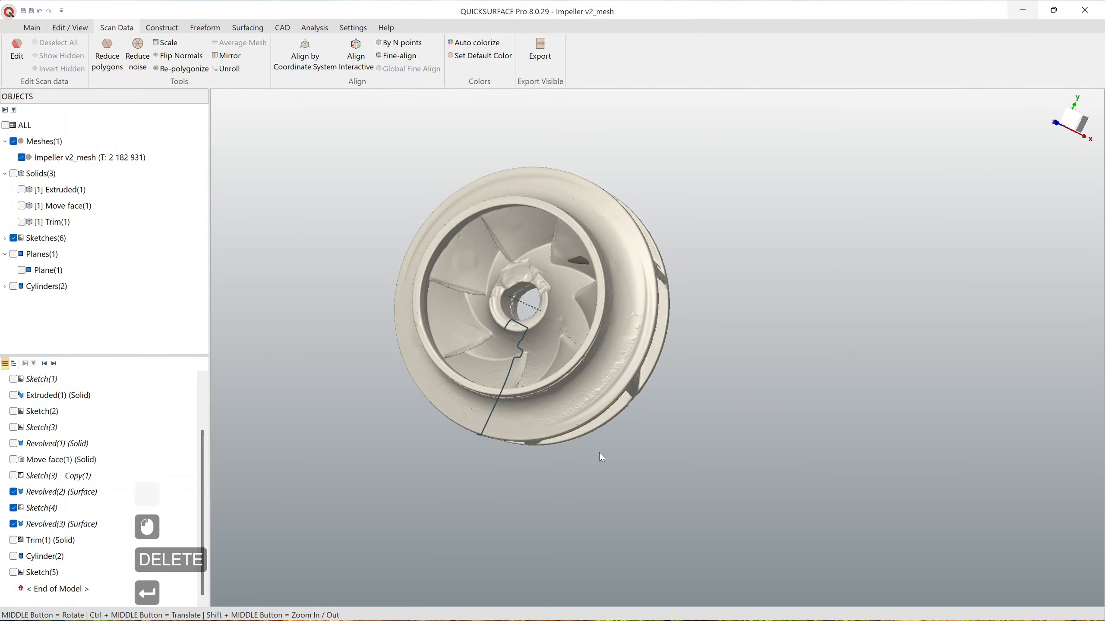
Step: Display Cylinder(2) and pick it as the cylinder for a new unroll of the impeller mesh
middle_drag(599, 454, 486, 540)
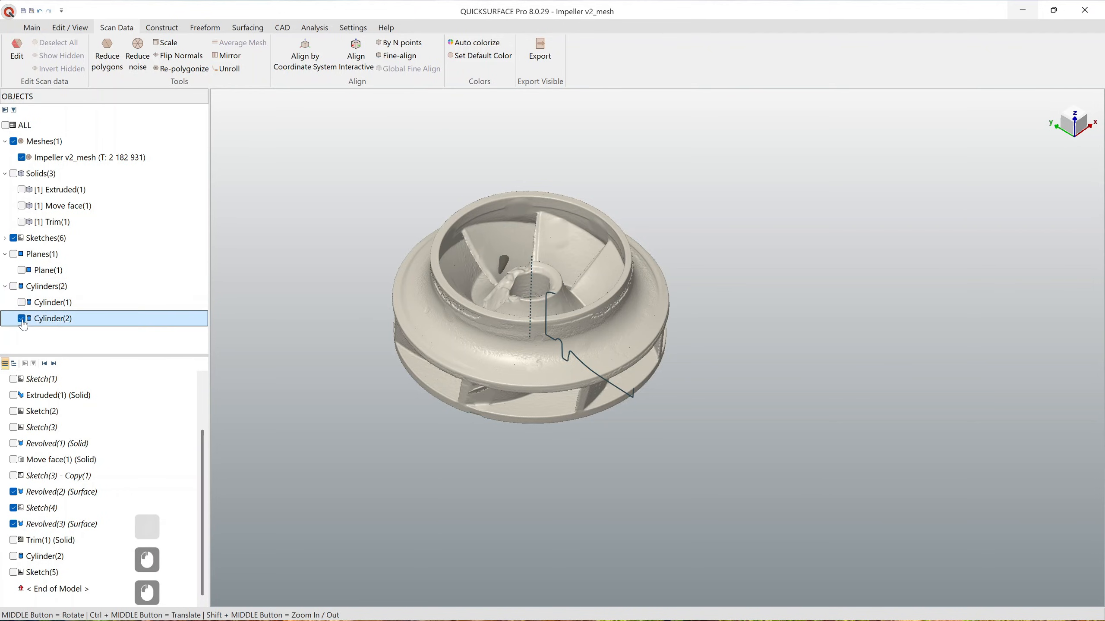
click(714, 214)
scroll(630, 227, up, 2)
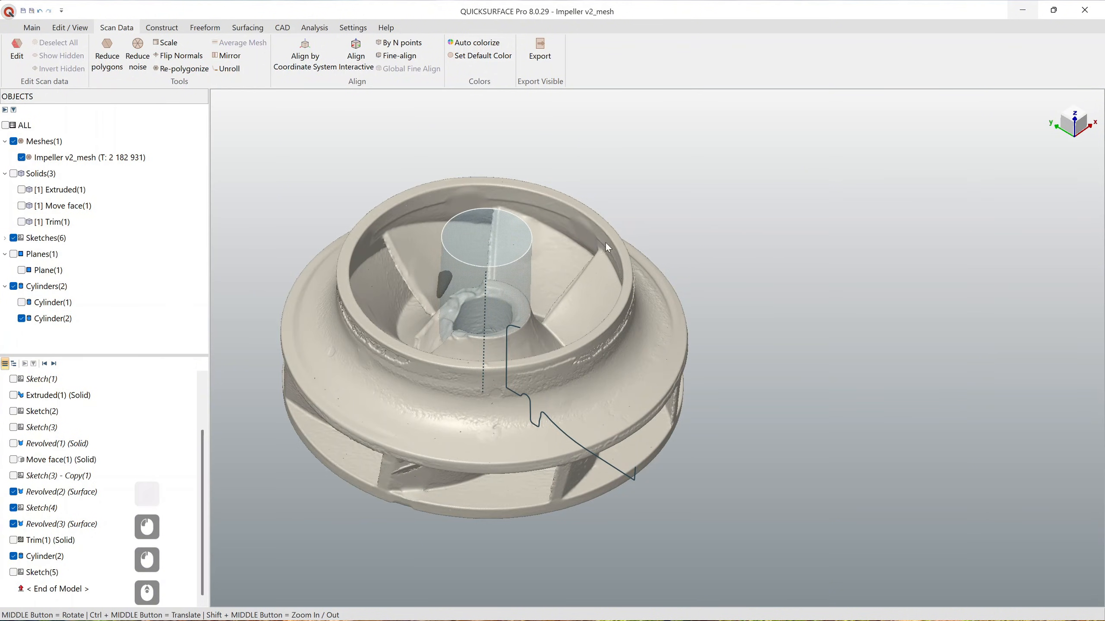
click(227, 68)
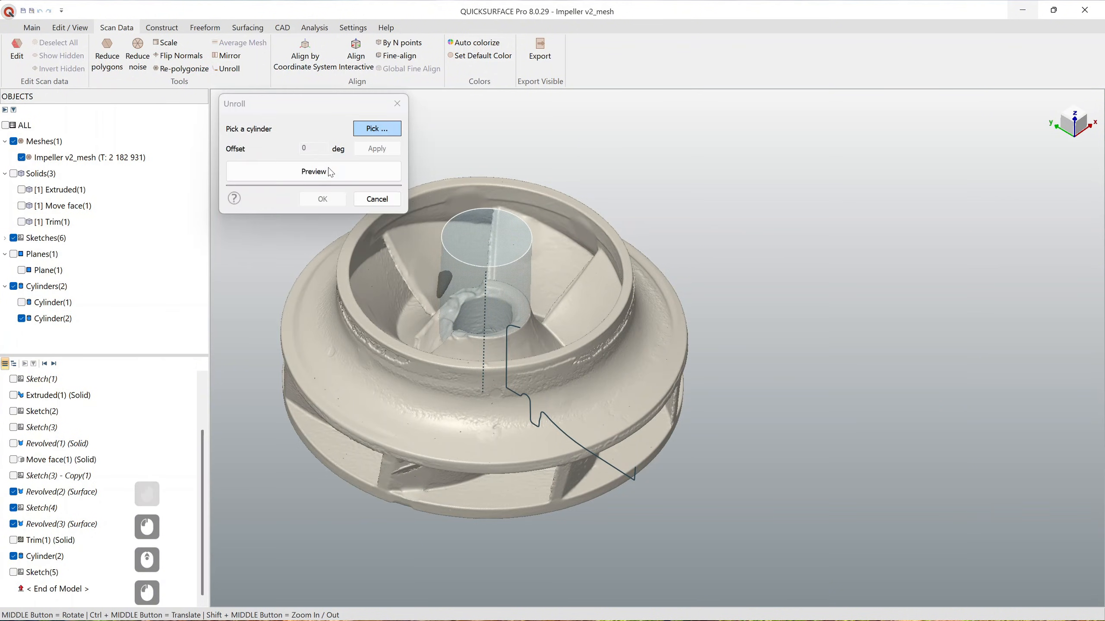
click(515, 290)
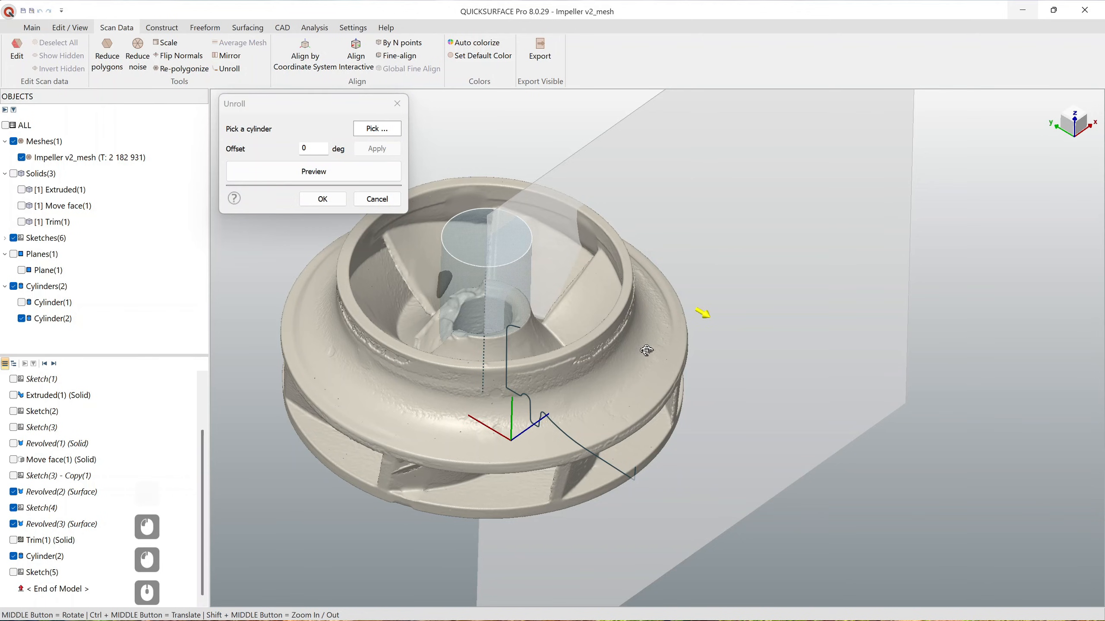
Step: Rotate the unroll cut plane to an offset of about 28.1 degrees, preview it, and inspect where the blades are cut
middle_drag(647, 351, 647, 379)
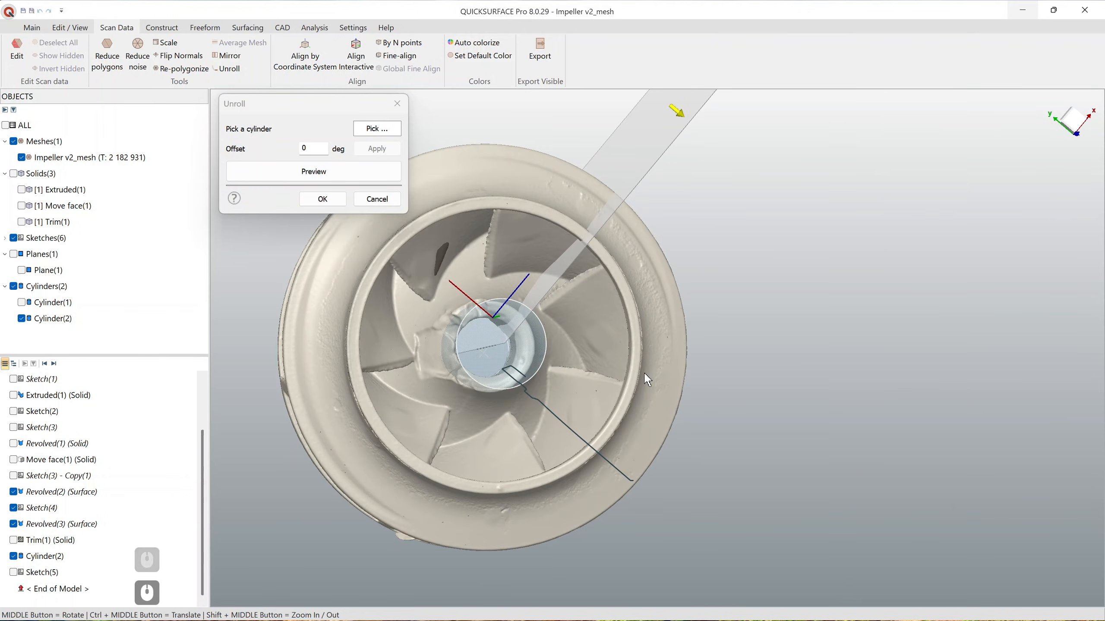
drag(645, 208, 692, 277)
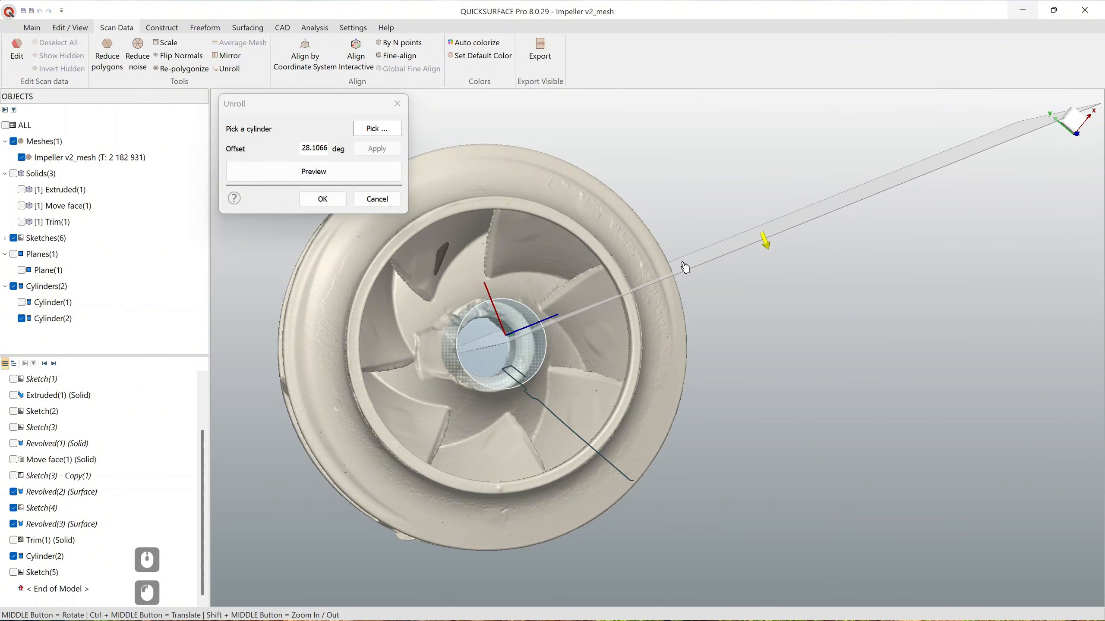
middle_drag(622, 410, 633, 368)
click(337, 176)
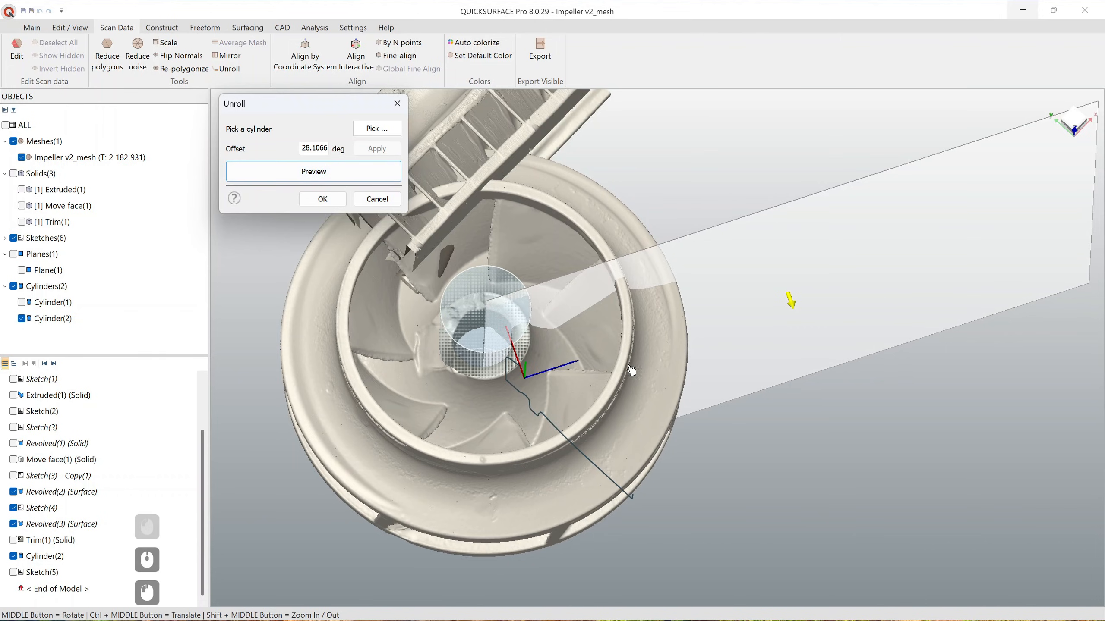
scroll(630, 368, down, 2)
scroll(636, 239, up, 4)
middle_drag(574, 322, 549, 286)
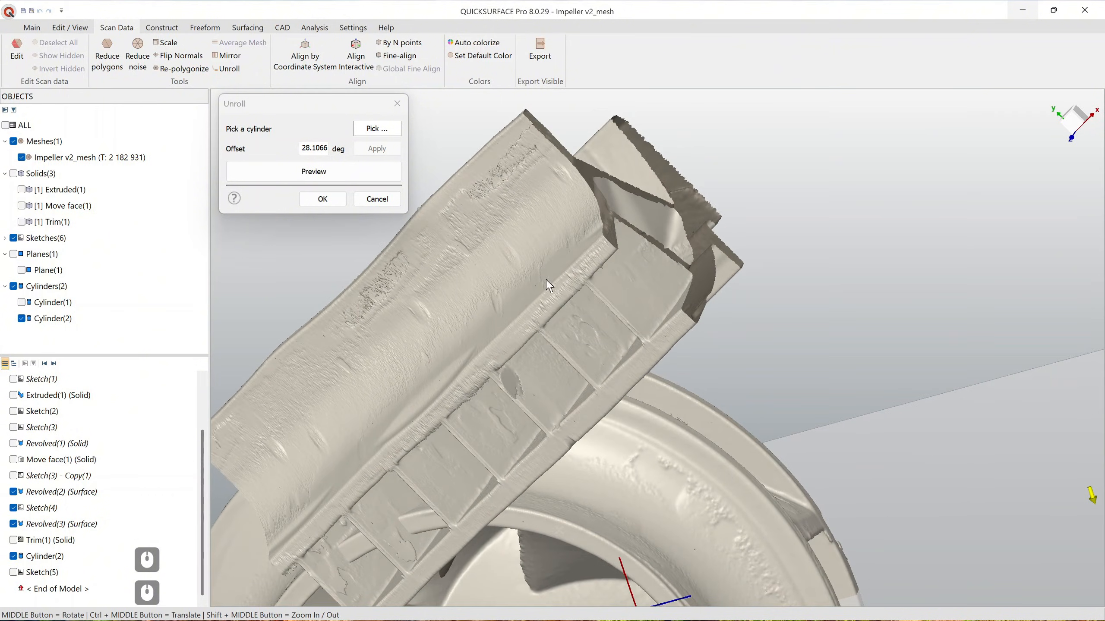
middle_drag(572, 330, 563, 356)
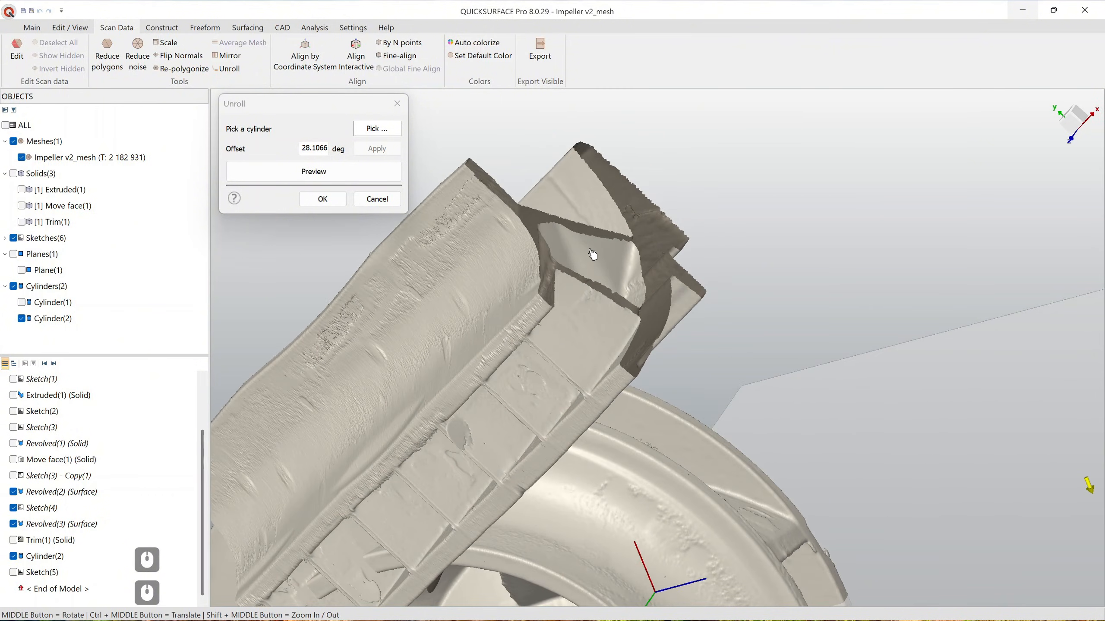
Step: Set the unroll offset to about 12.7 degrees, update the preview, and examine the cut end of the unrolled mesh
scroll(622, 285, down, 2)
drag(789, 361, 756, 316)
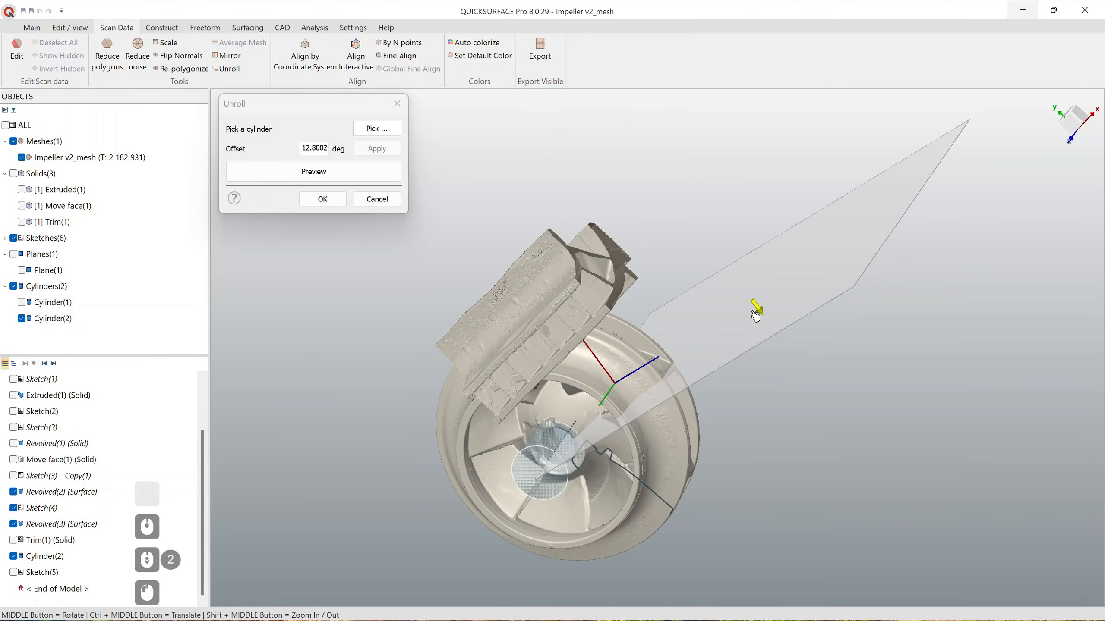
click(348, 179)
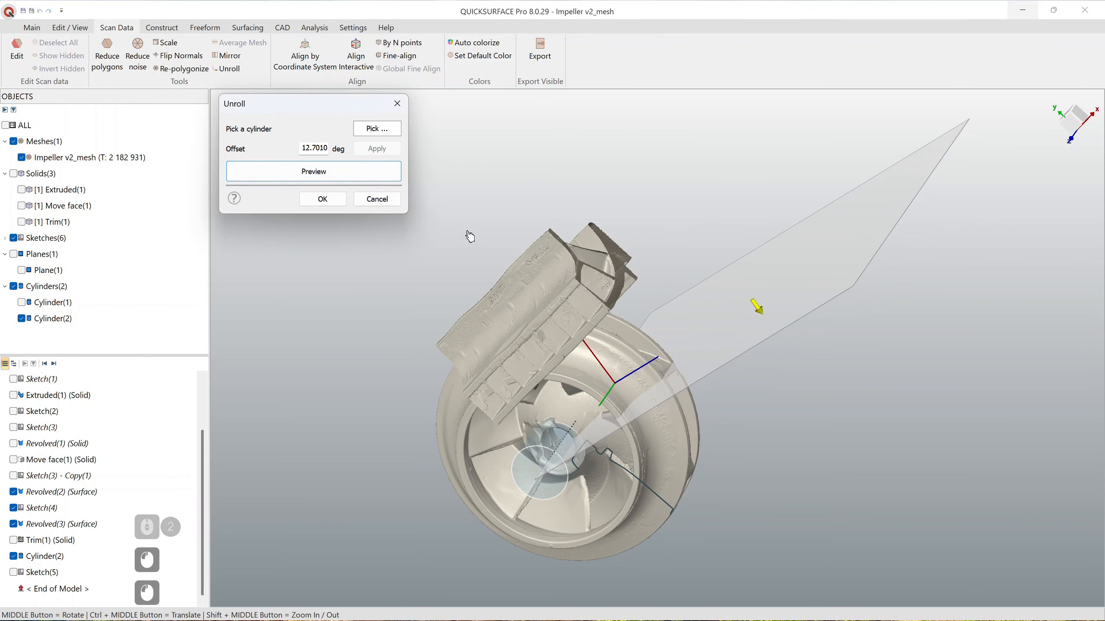
scroll(599, 267, up, 2)
middle_drag(599, 267, 591, 297)
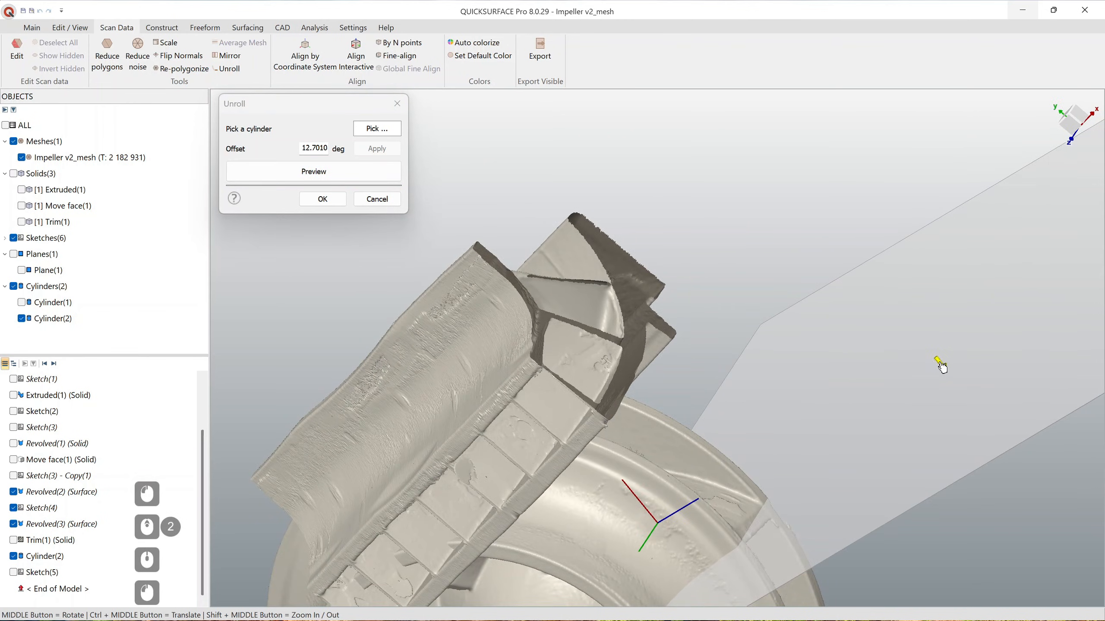
Step: Set the unroll offset to about 6.1 degrees, preview the result, and create the unrolled mesh
drag(941, 367, 744, 298)
click(379, 182)
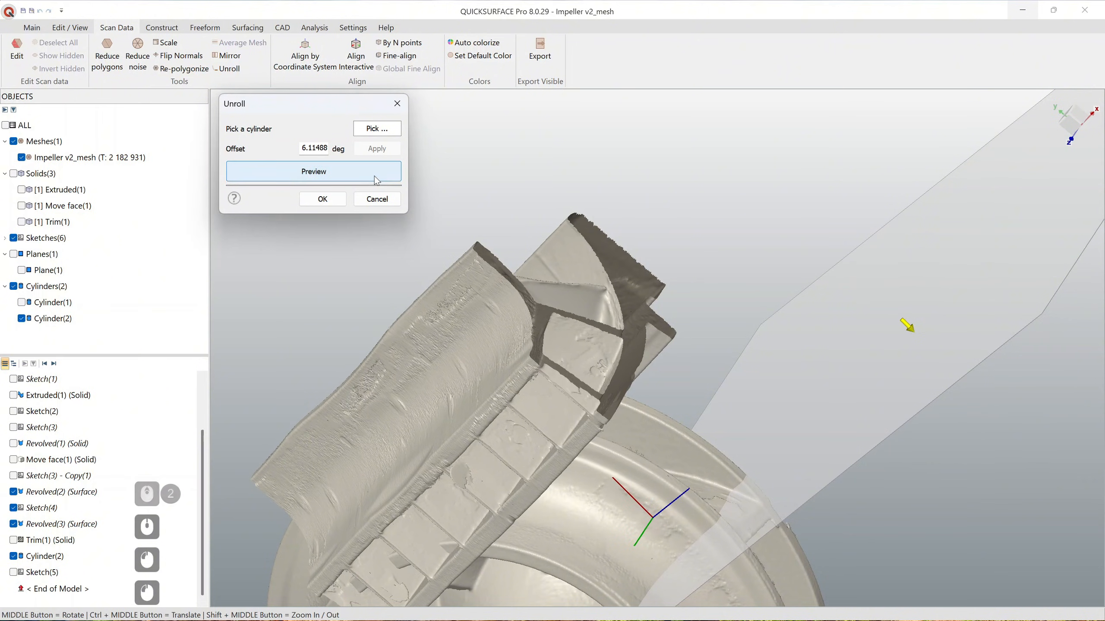
middle_drag(633, 305, 598, 244)
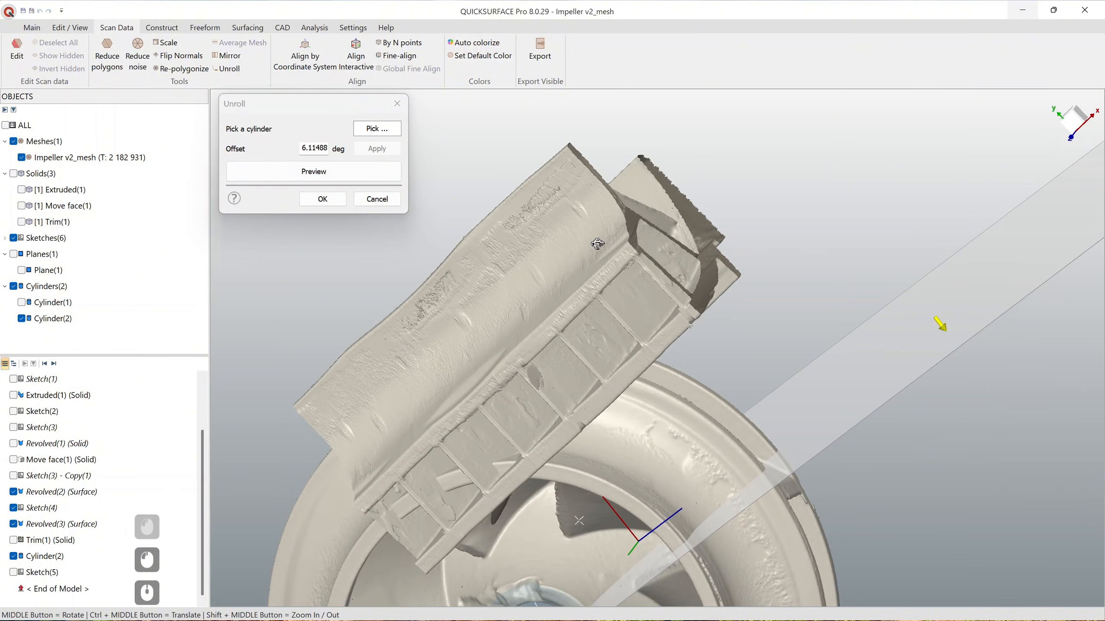
click(321, 200)
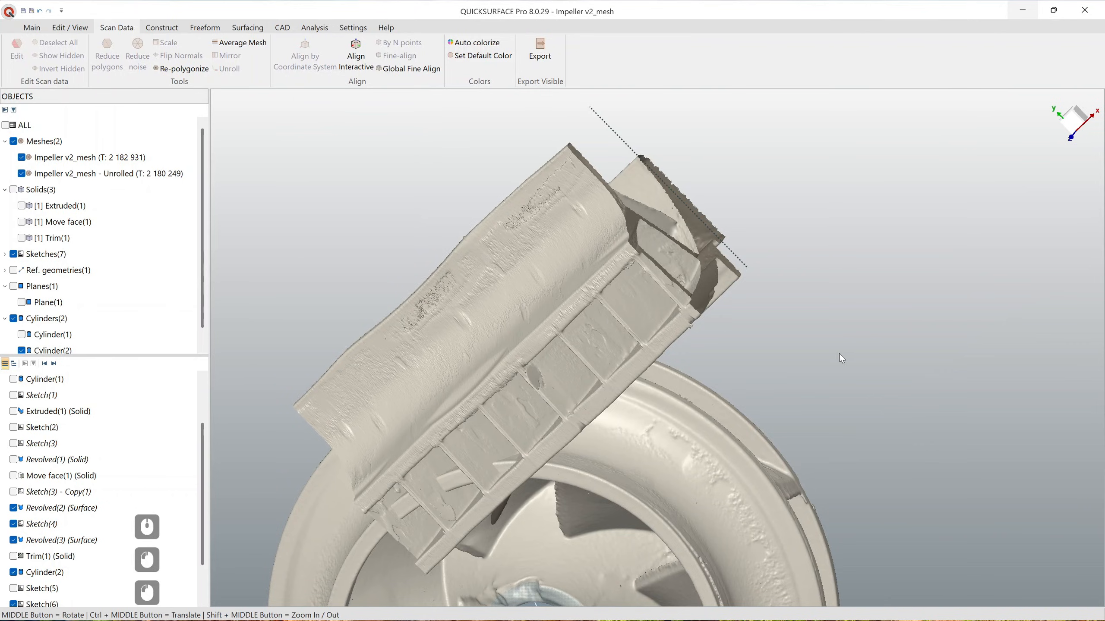
Step: Hide the original impeller mesh, the sketches and the cylinders, and inspect the blades of the unrolled mesh
click(21, 158)
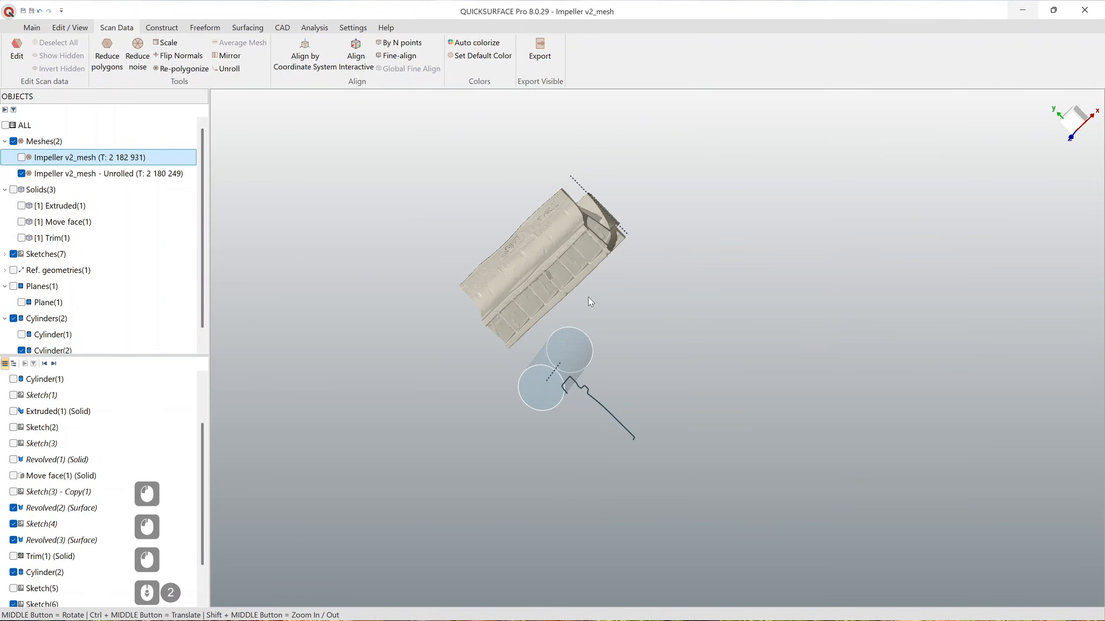
click(14, 319)
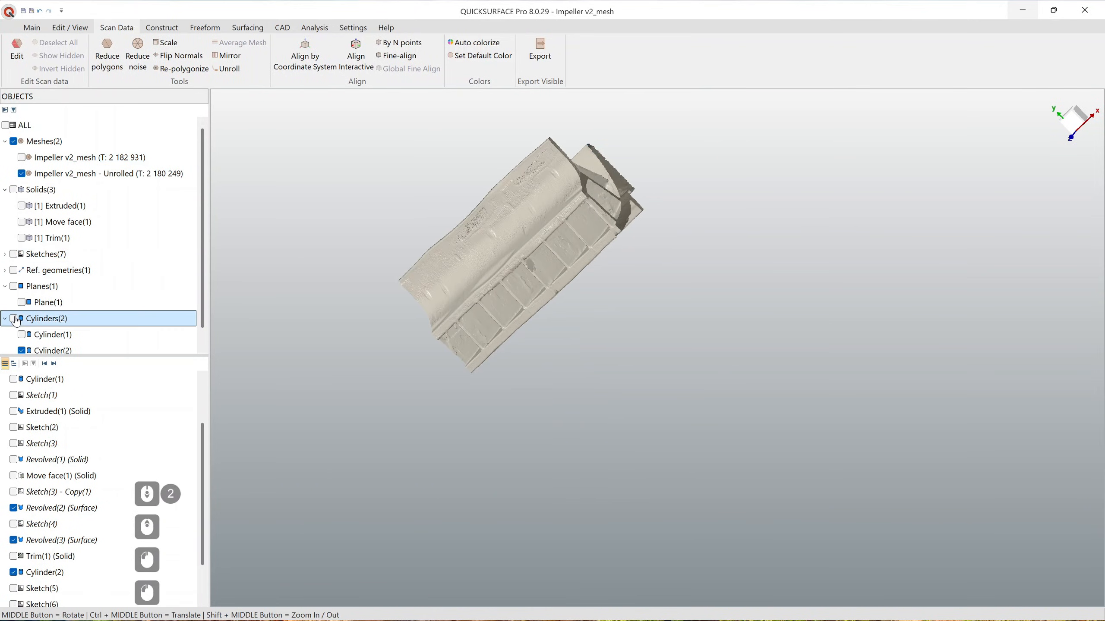
middle_drag(396, 333, 503, 304)
scroll(503, 303, up, 3)
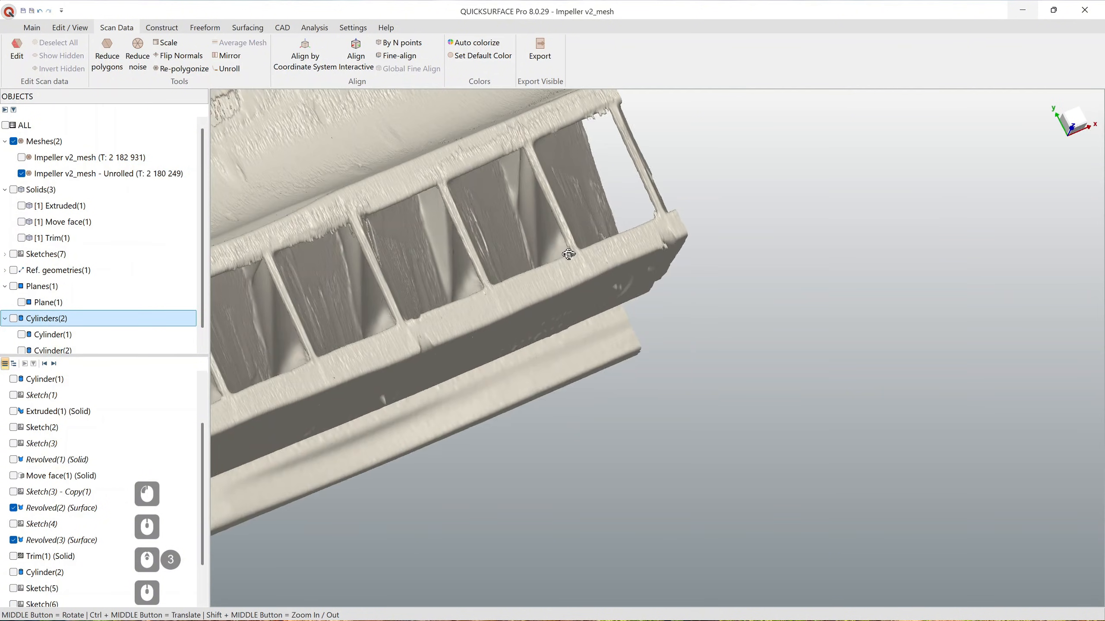
scroll(503, 303, down, 2)
scroll(579, 224, up, 2)
middle_drag(625, 255, 638, 198)
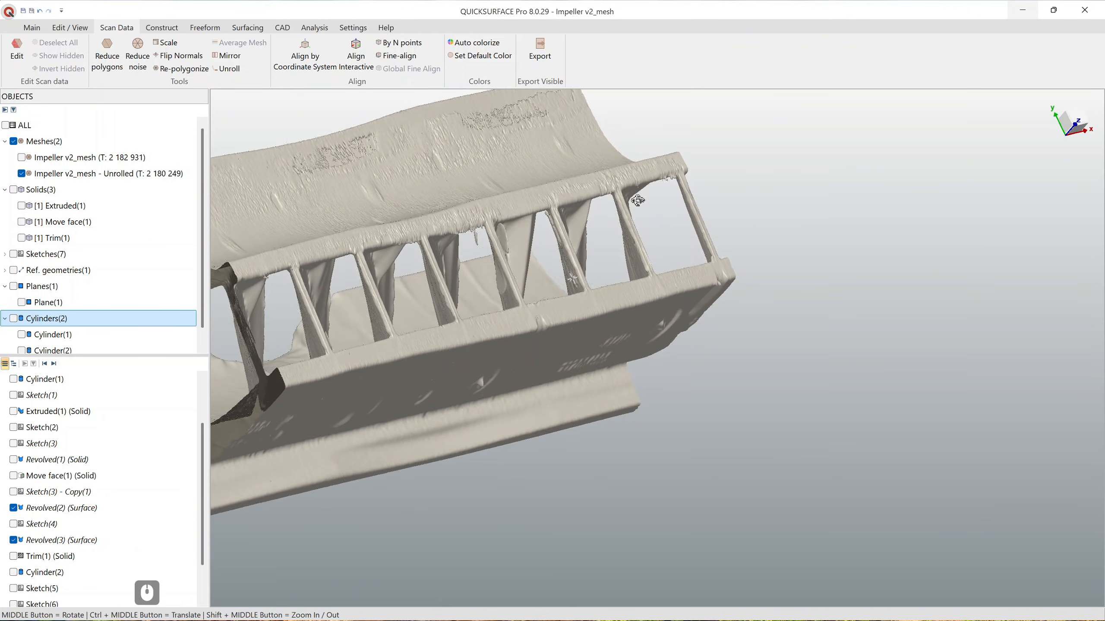
scroll(701, 274, down, 3)
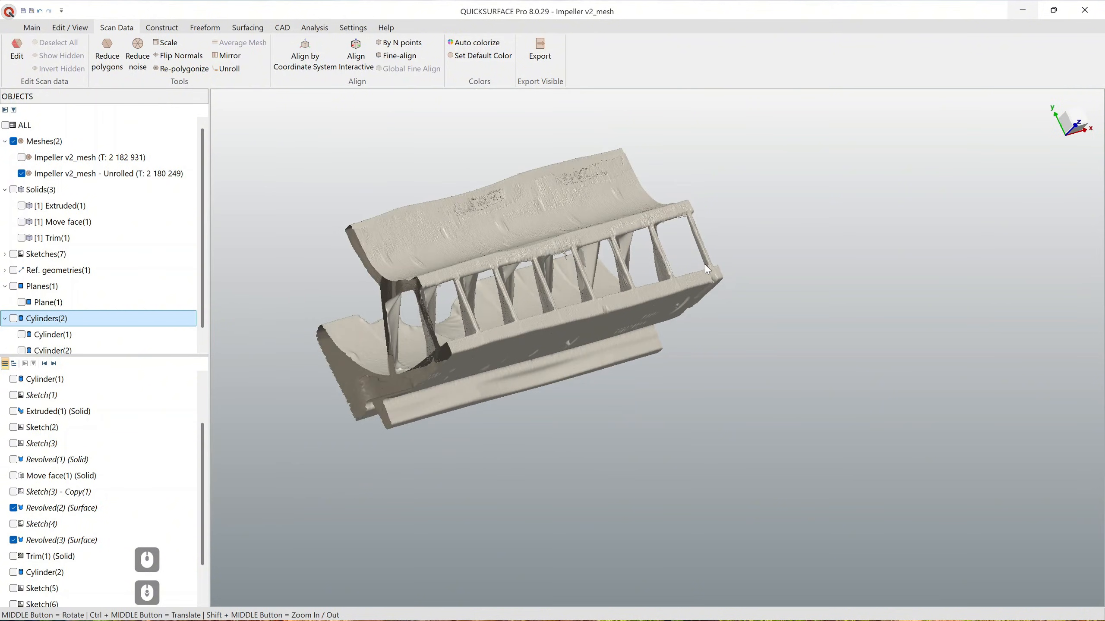
Step: Open the unrolled mesh for scan editing, select the end section with the outermost blades, and hide it
ctrl+middle_drag(704, 264, 627, 291)
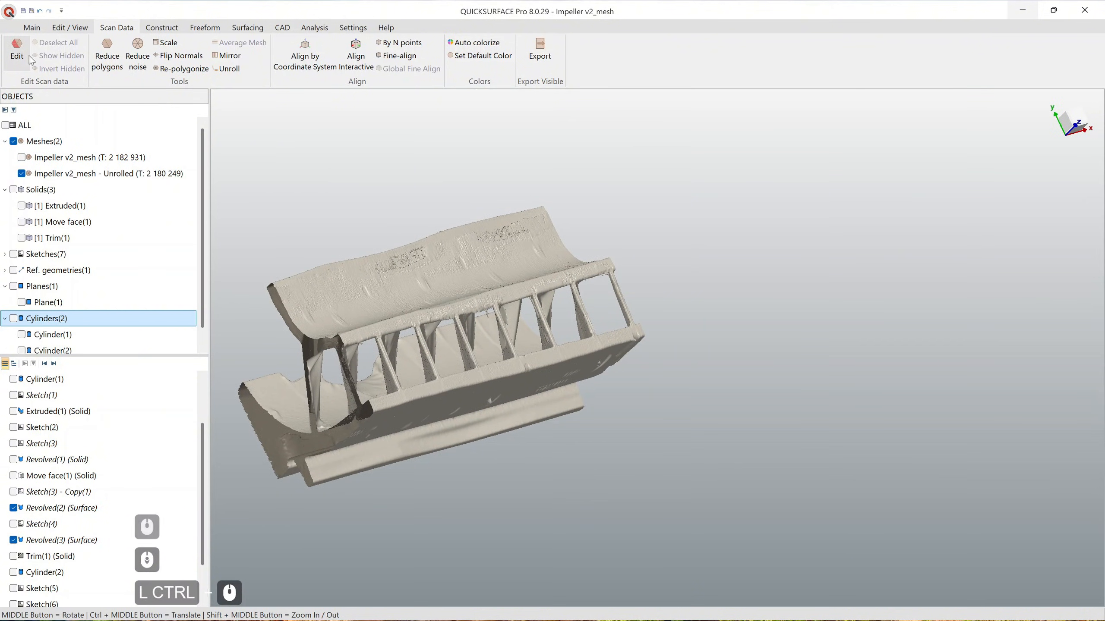
click(397, 279)
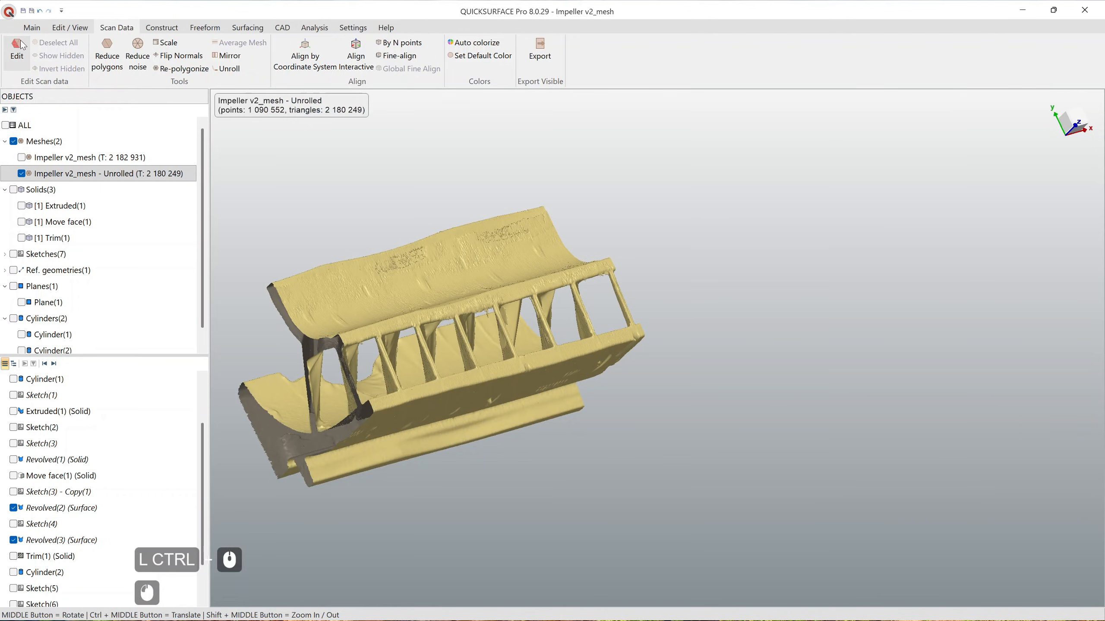
click(32, 28)
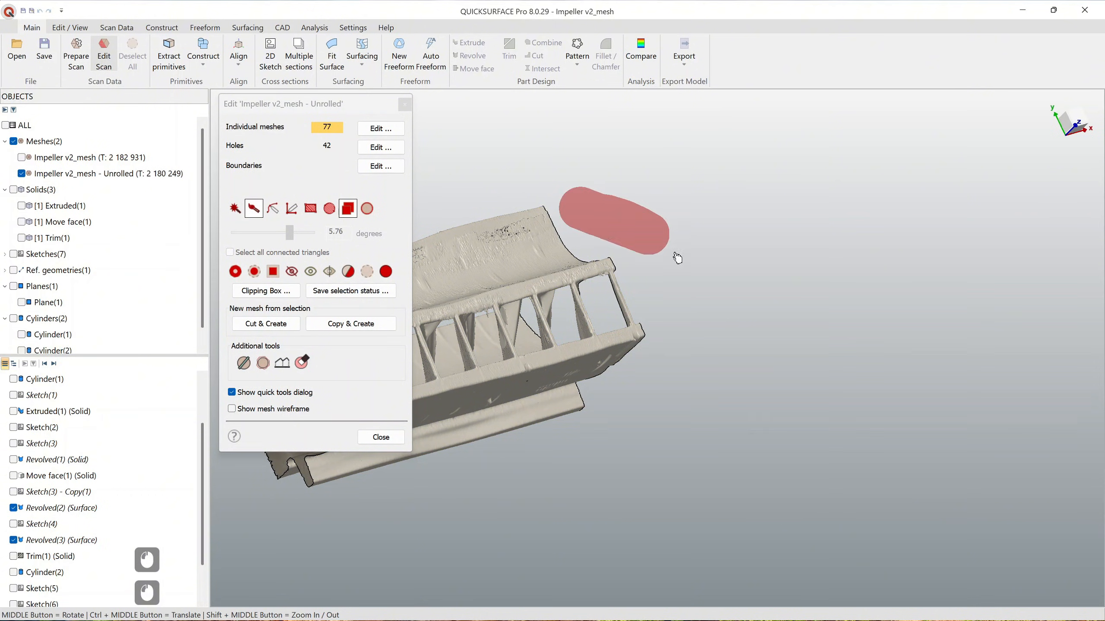
drag(677, 258, 682, 438)
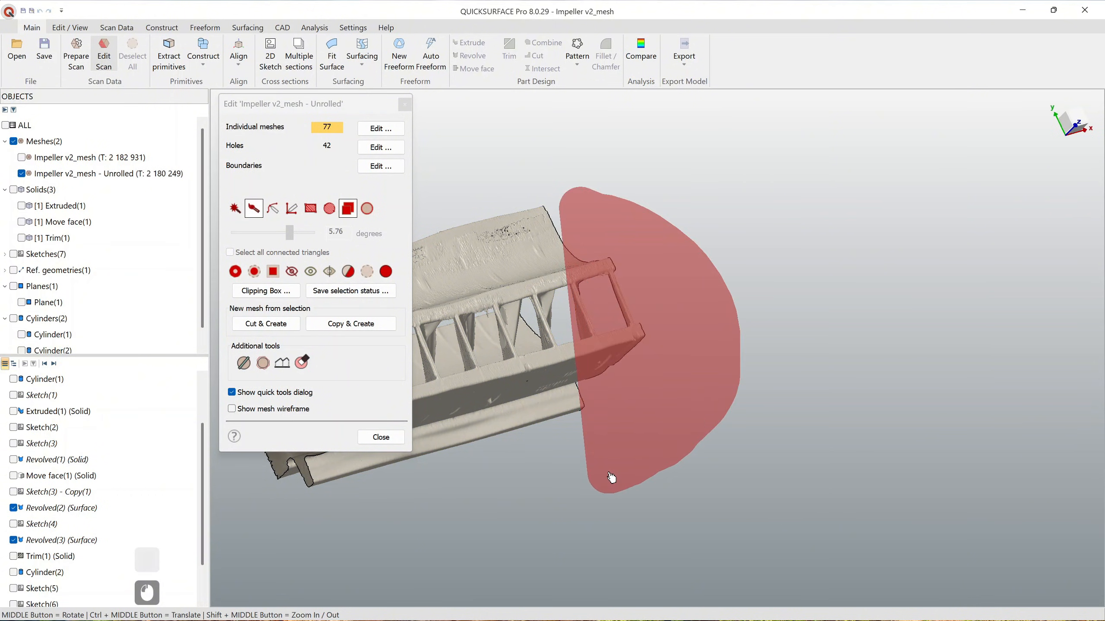
drag(611, 477, 612, 477)
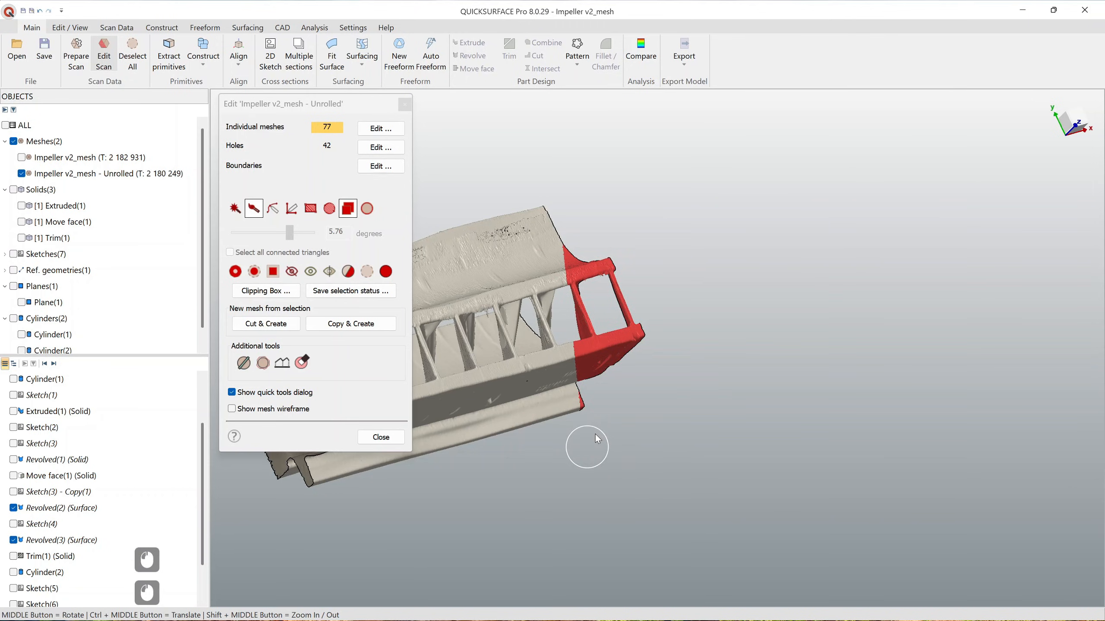
Step: Select the long remaining section up to the single blade to keep, and hide it
middle_drag(547, 308, 735, 254)
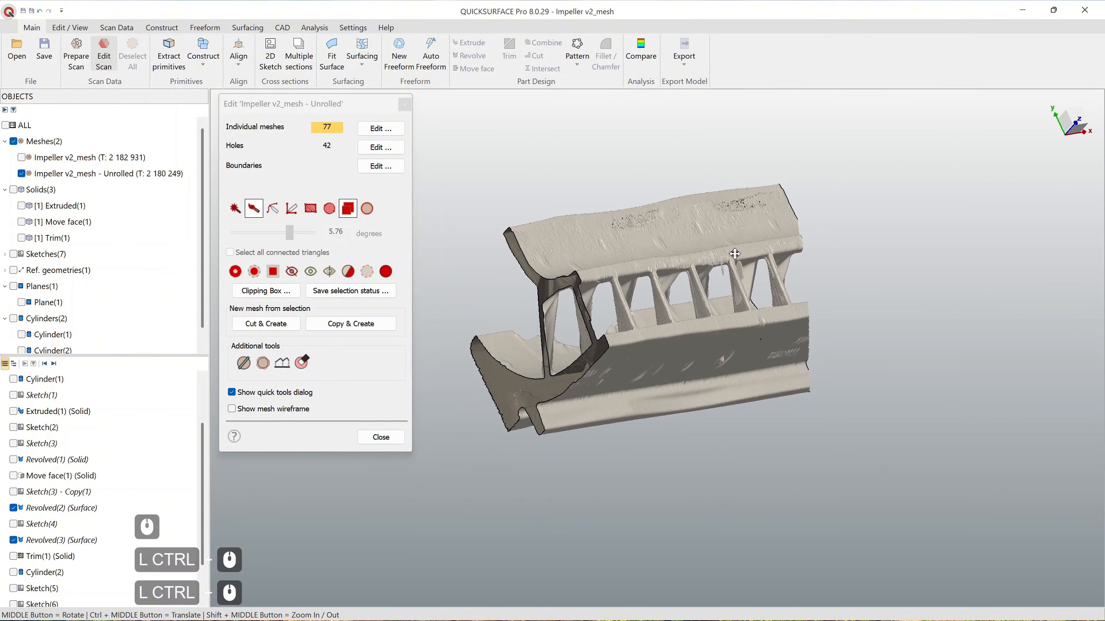
mouse_move(679, 160)
mouse_down()
mouse_move(475, 217)
mouse_move(543, 435)
mouse_move(696, 481)
mouse_move(754, 475)
mouse_up()
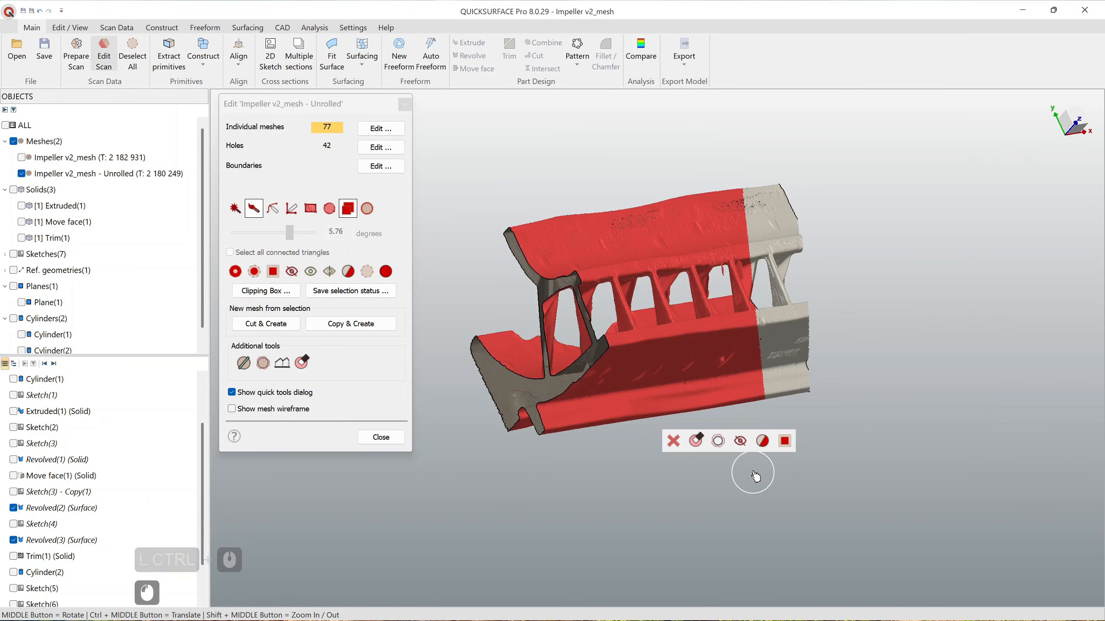
click(743, 446)
Step: Select the leftover strip of mesh beside the single blade, hide it, and finish editing the unrolled mesh
ctrl+middle_drag(768, 291, 598, 210)
scroll(604, 200, up, 2)
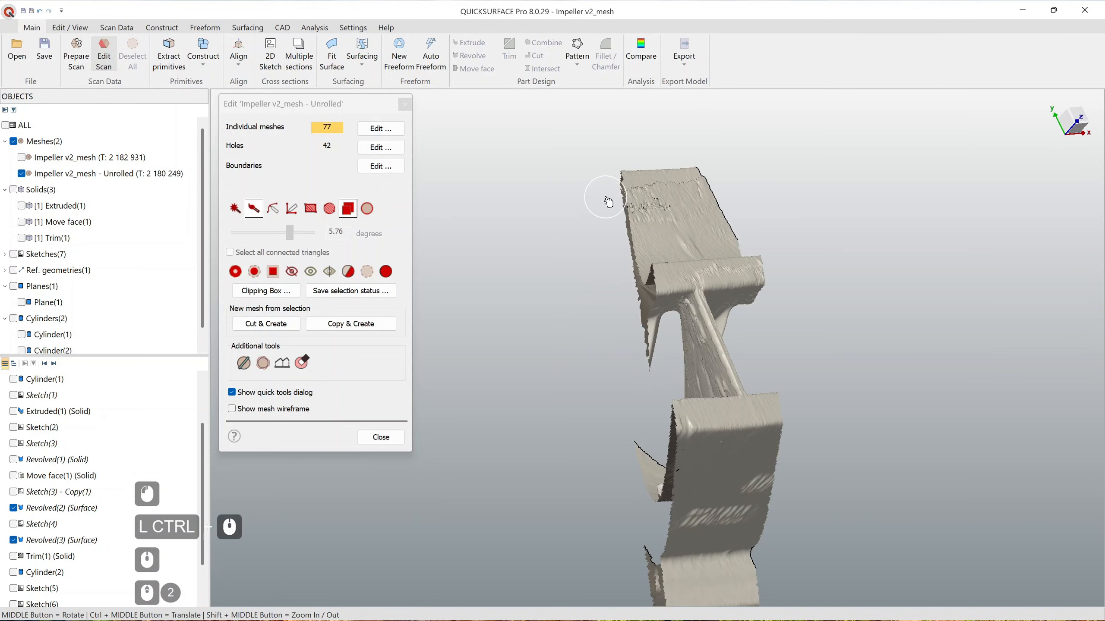
middle_drag(619, 252, 641, 316)
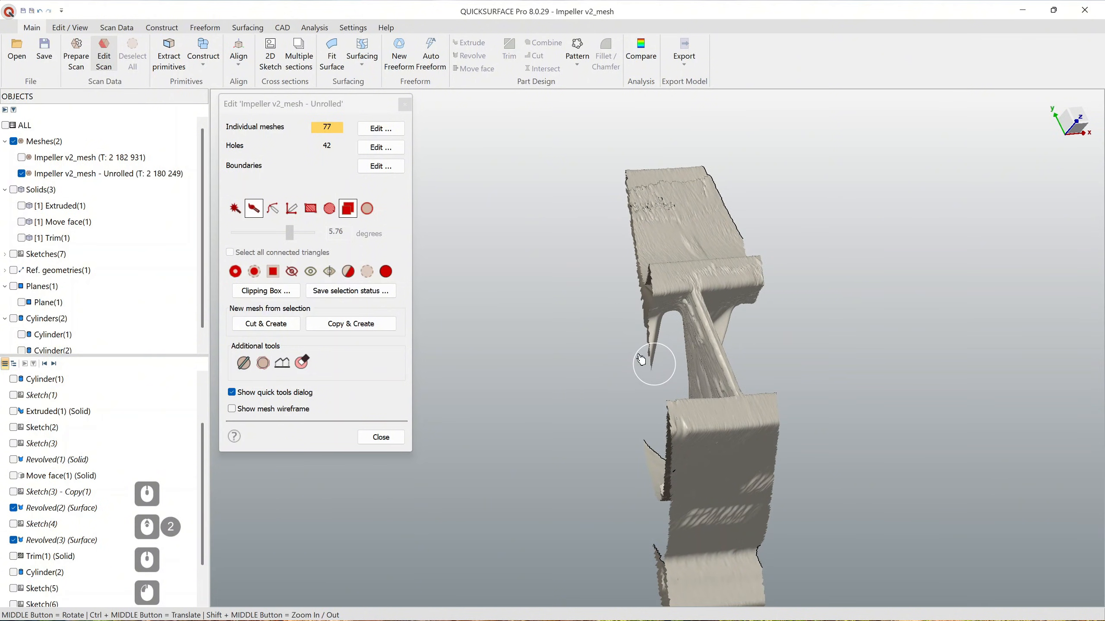
mouse_move(641, 359)
mouse_down()
mouse_move(602, 163)
mouse_move(633, 165)
mouse_up()
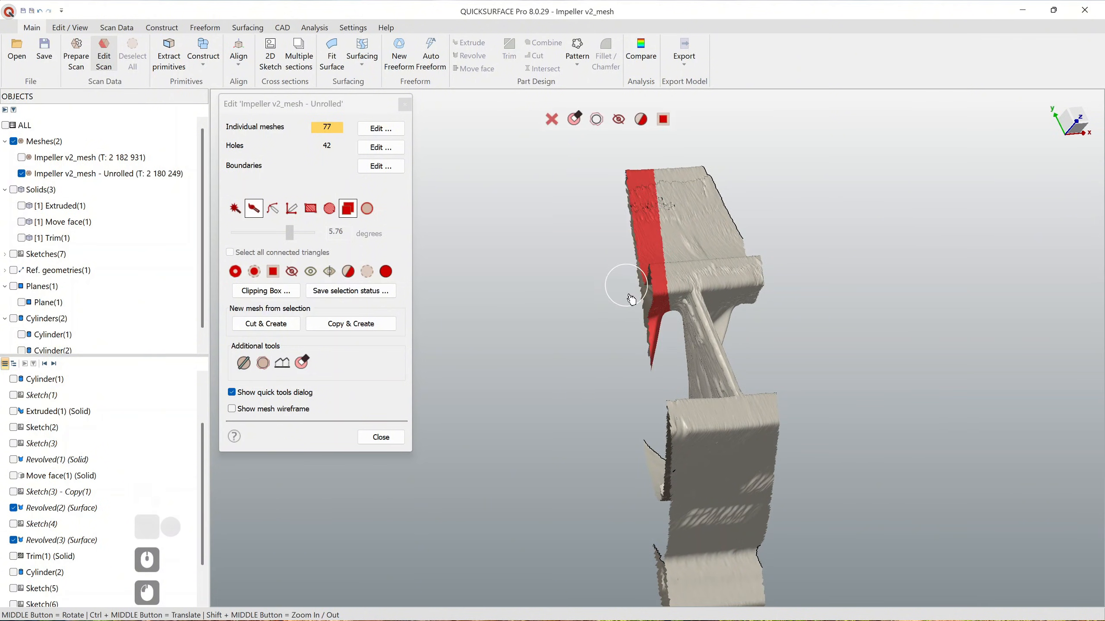
scroll(649, 288, down, 2)
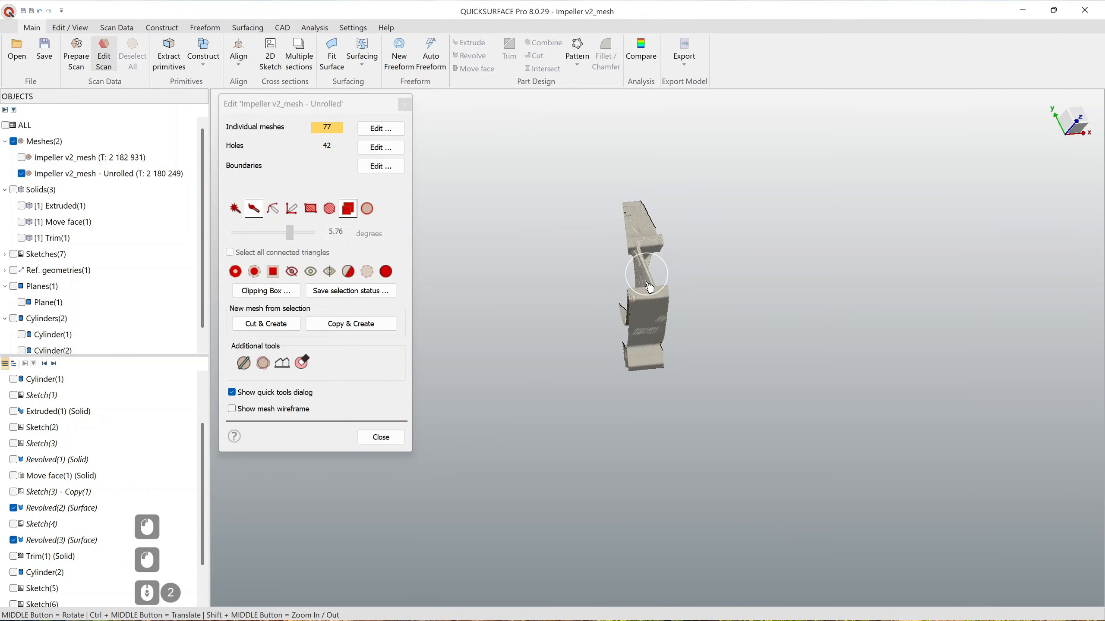
middle_drag(677, 379, 841, 278)
click(392, 442)
Step: Examine both faces and the edges of the isolated blade on the unrolled mesh
scroll(631, 276, up, 2)
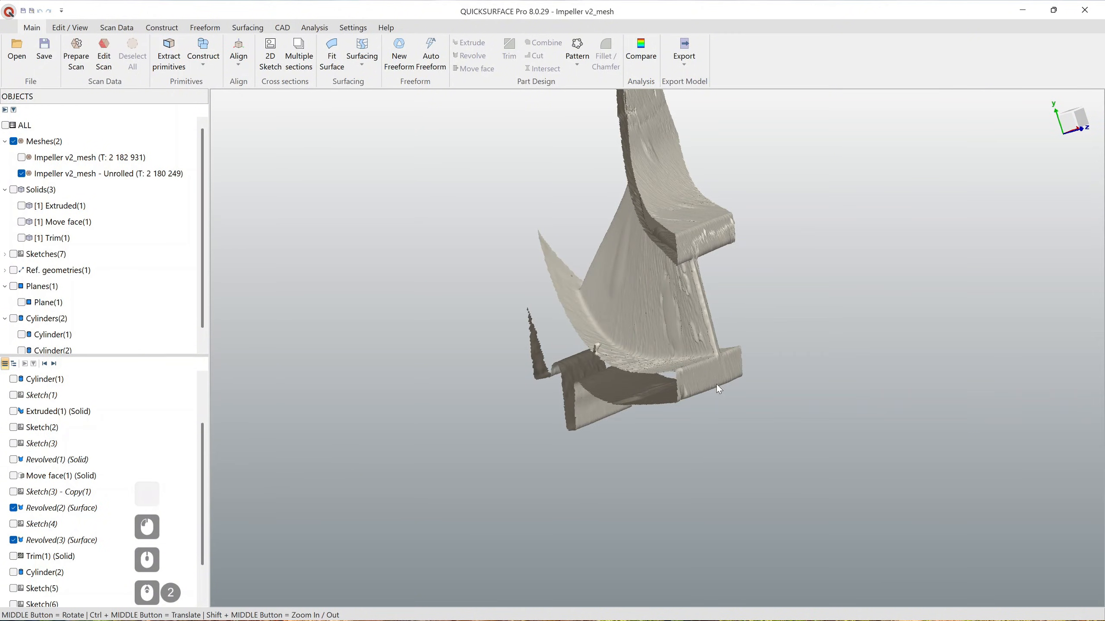
middle_drag(715, 385, 565, 344)
middle_drag(705, 366, 628, 349)
ctrl+middle_drag(753, 323, 742, 162)
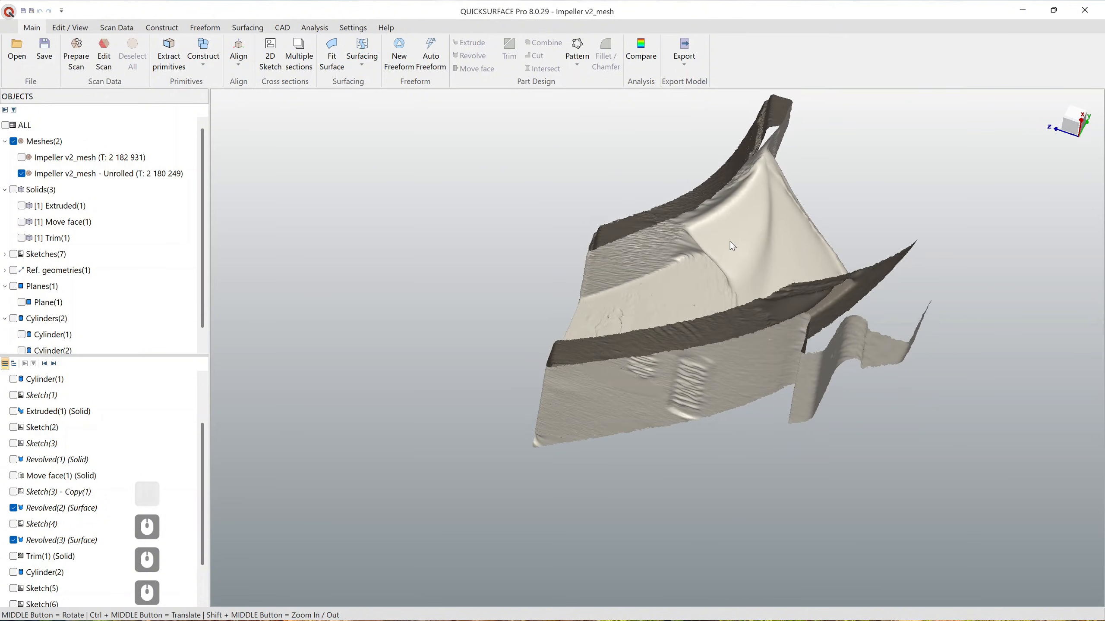
middle_drag(730, 242, 688, 246)
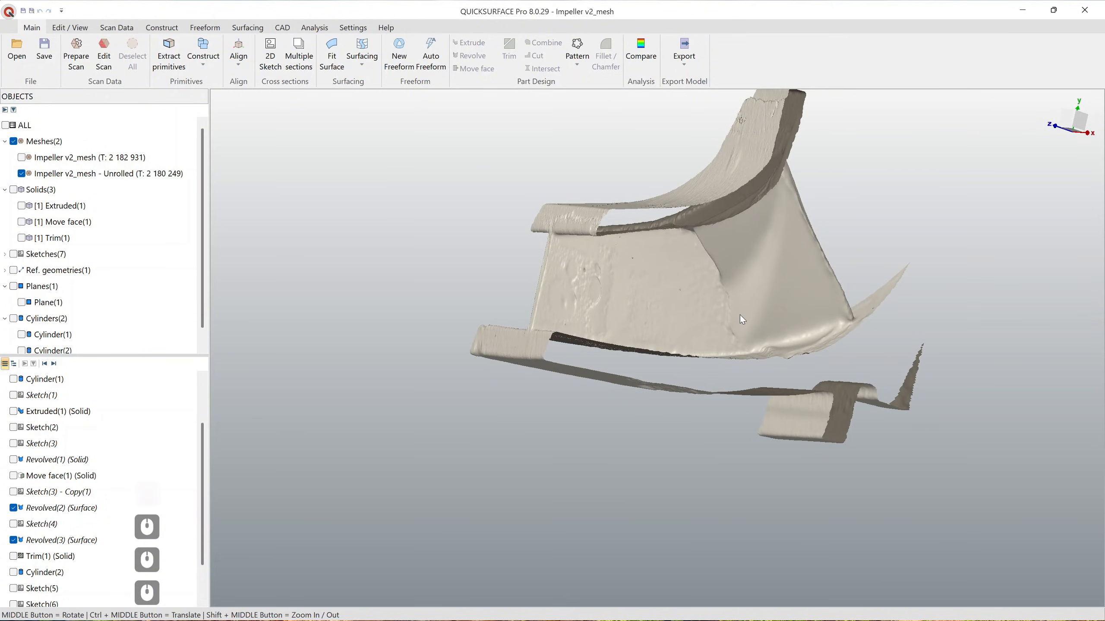
middle_drag(740, 319, 738, 354)
middle_drag(851, 323, 718, 199)
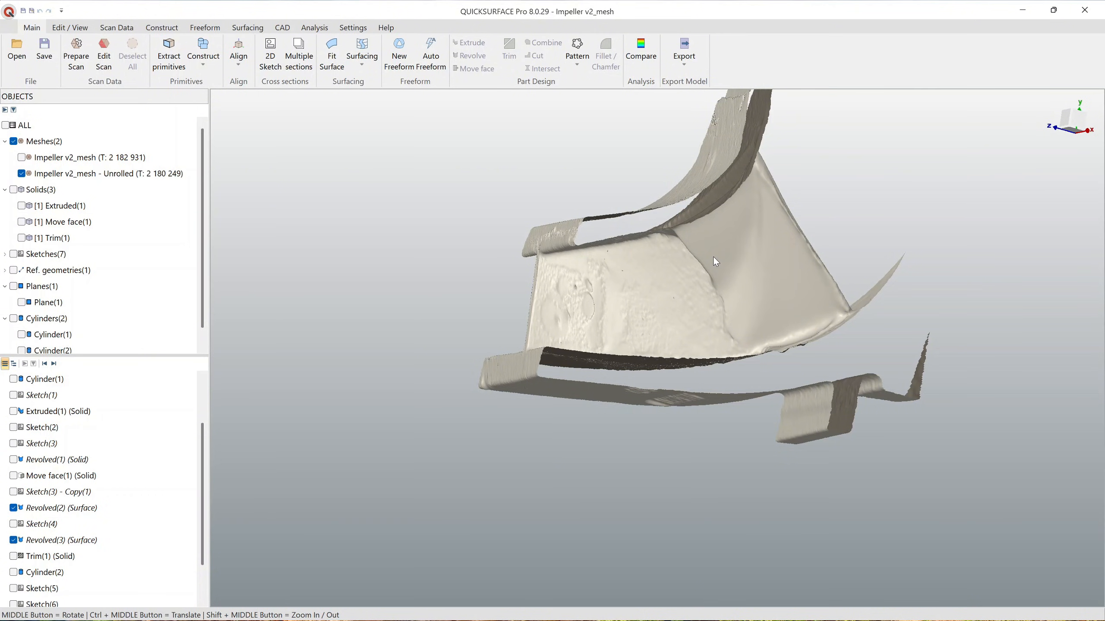
ctrl+middle_drag(752, 248, 650, 262)
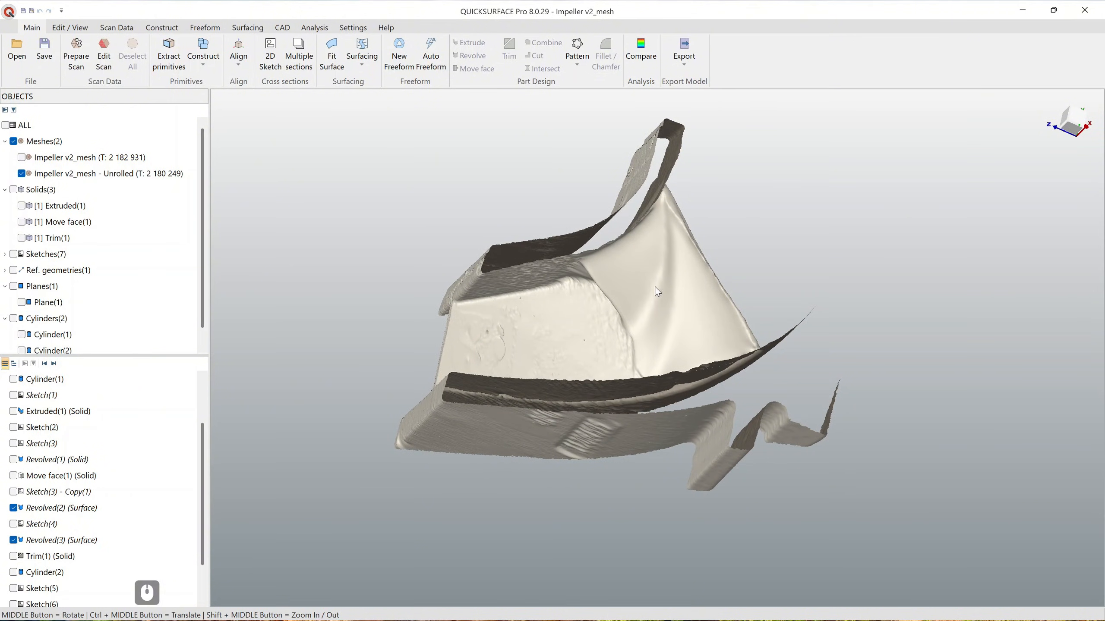
middle_drag(657, 292, 659, 437)
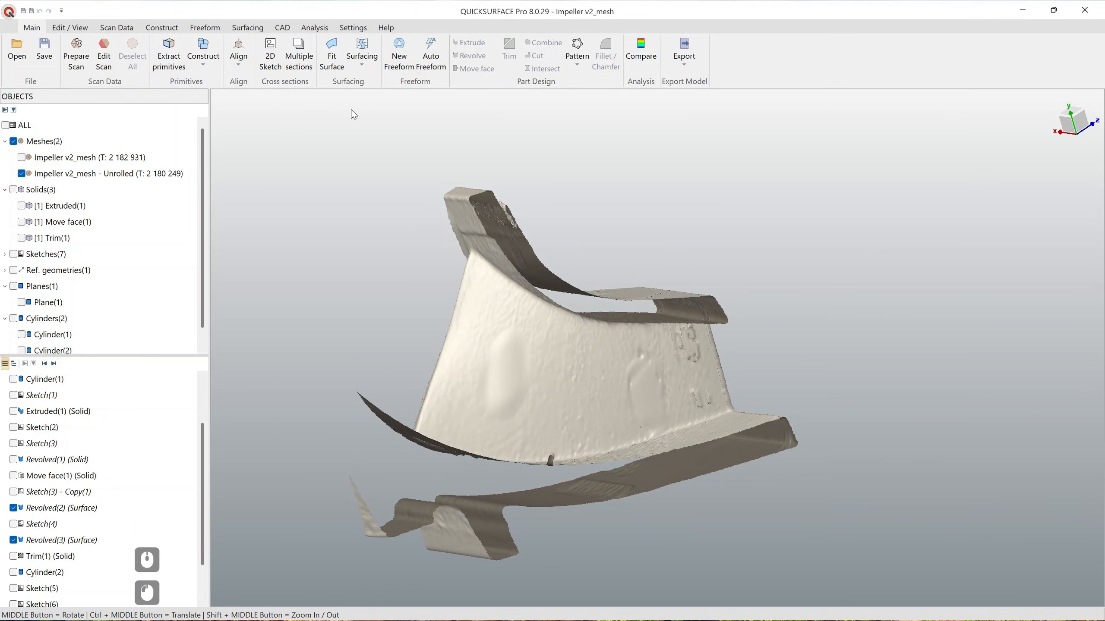
middle_drag(649, 403, 571, 378)
middle_drag(615, 367, 571, 432)
middle_drag(607, 365, 478, 405)
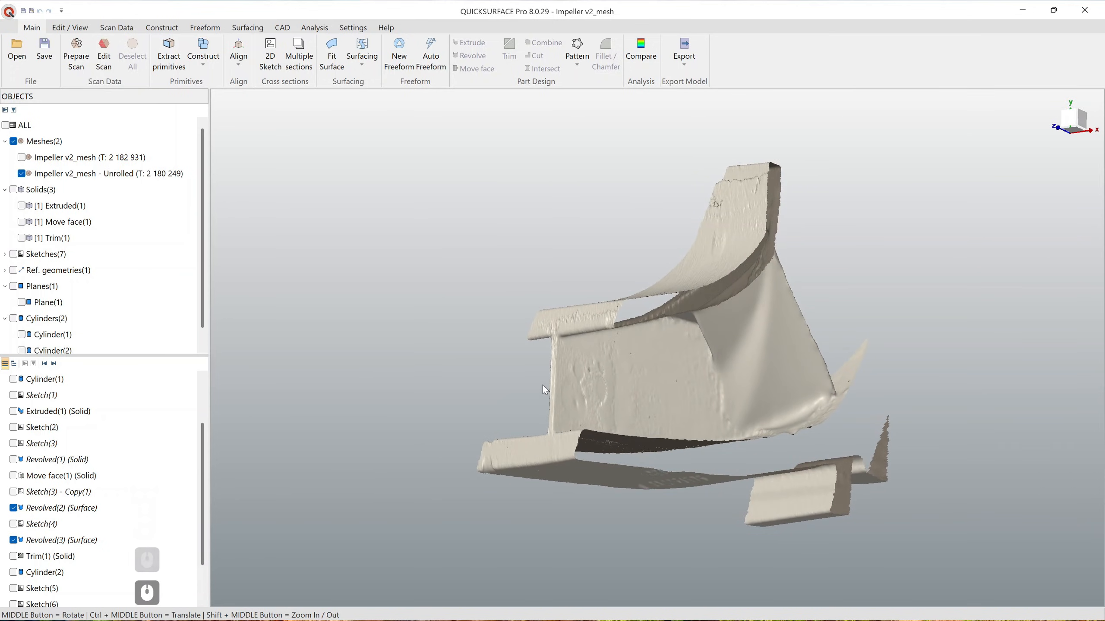
ctrl+middle_drag(780, 321, 605, 348)
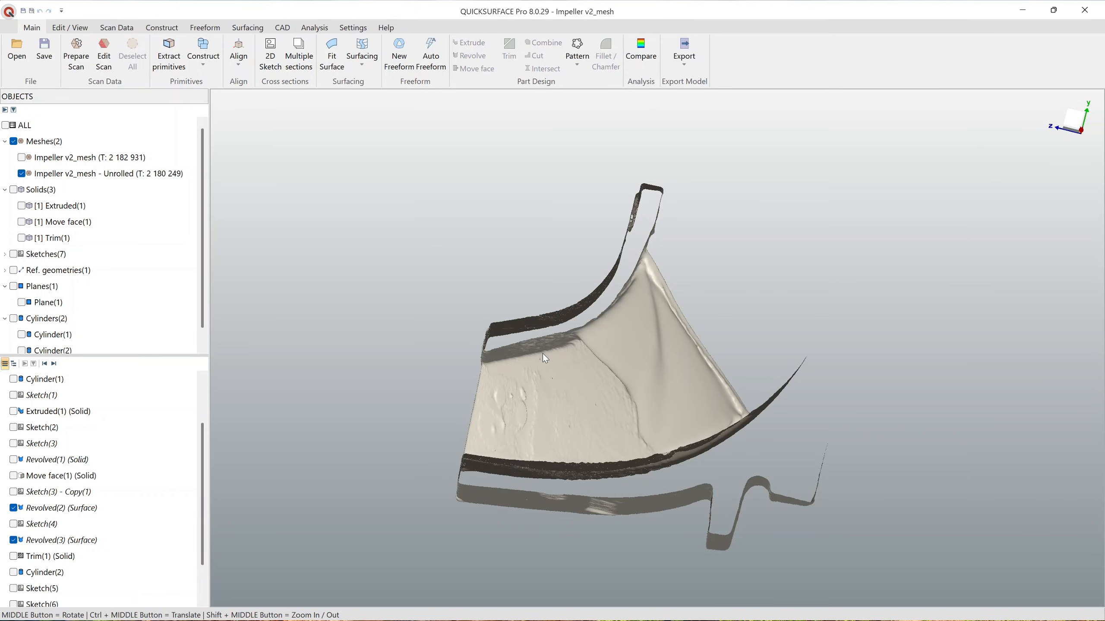
middle_drag(556, 387, 581, 321)
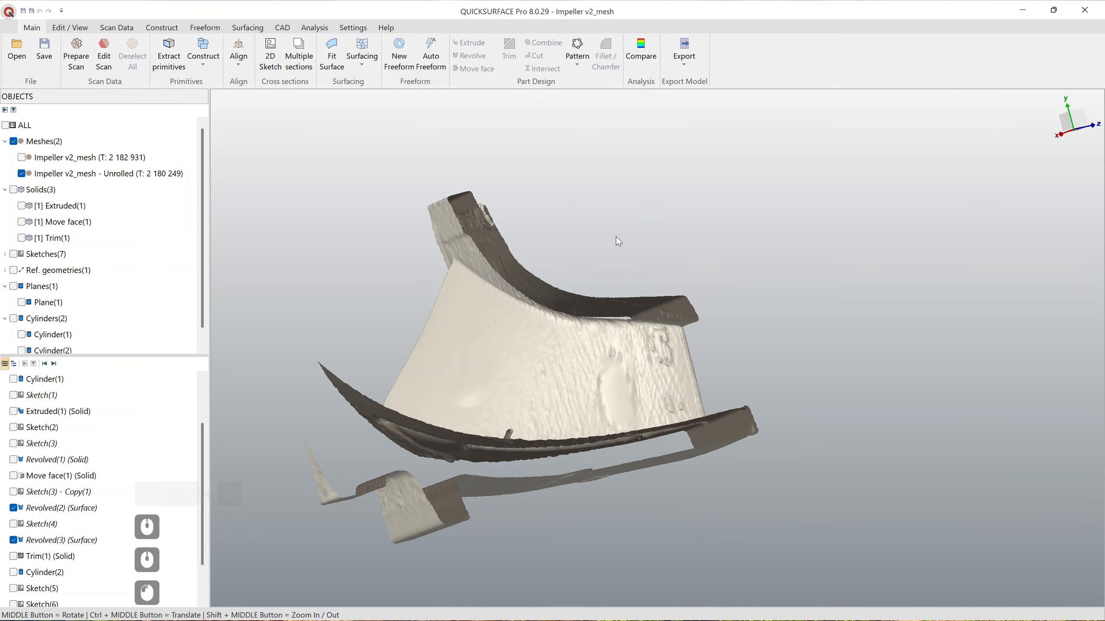
Step: Start a 3D sketch on the isolated blade and set the mesh display to Curvature 1
click(244, 28)
click(182, 54)
mouse_move(610, 214)
ctrl+middle_down()
mouse_move(646, 257)
mouse_move(691, 212)
mouse_move(524, 344)
mouse_move(539, 366)
ctrl+middle_up()
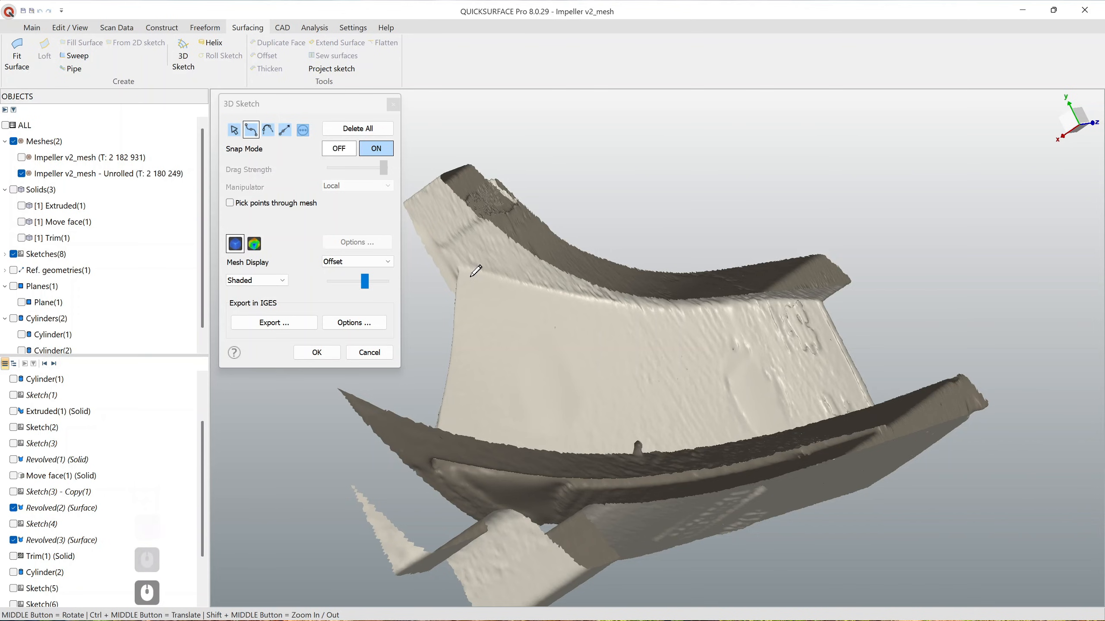
middle_drag(816, 298, 518, 474)
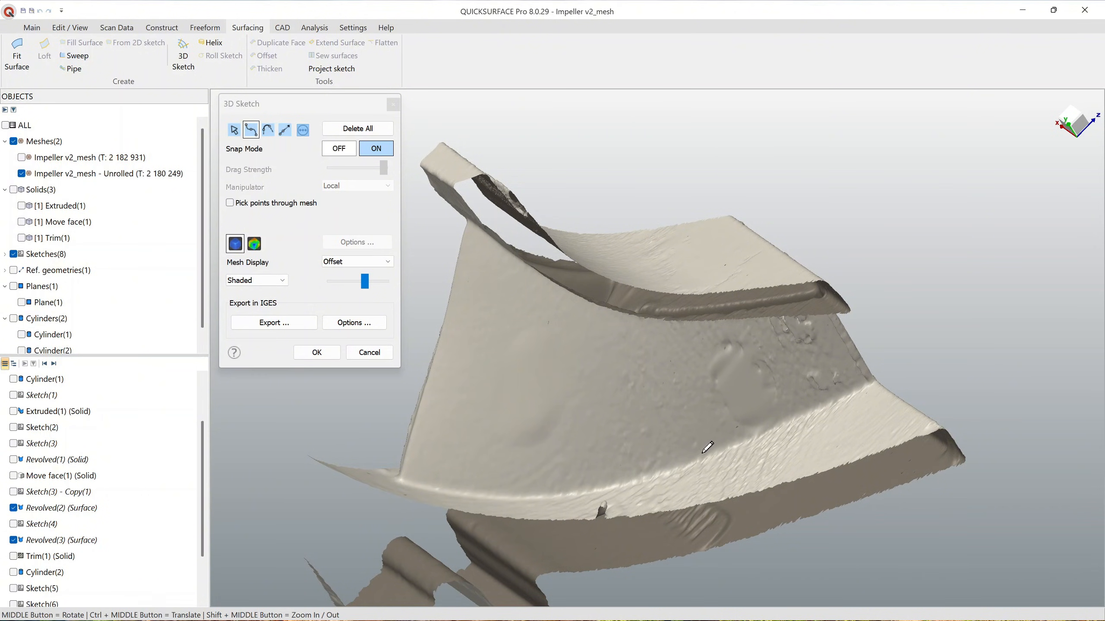
middle_drag(720, 432, 717, 400)
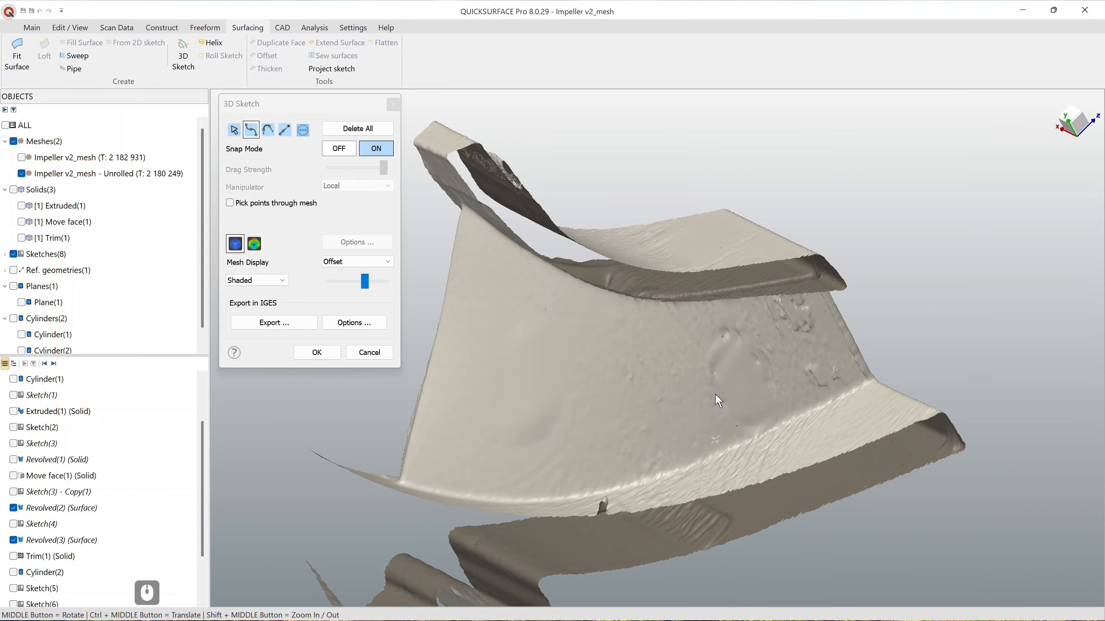
click(283, 281)
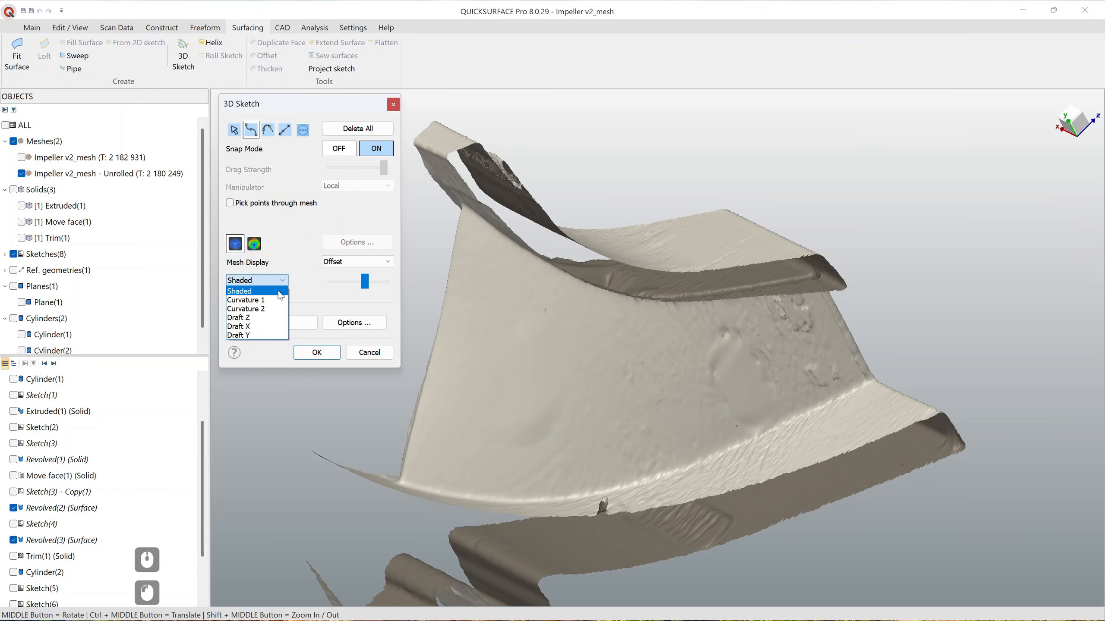
click(278, 301)
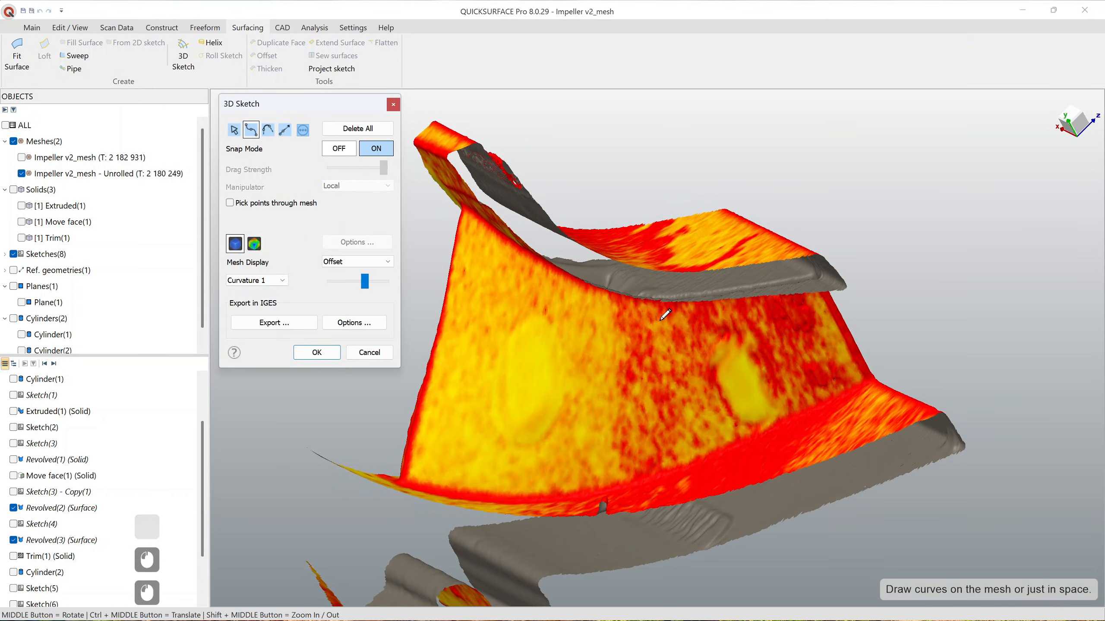
Step: Draw a 3D curve on the blade face along its upper edge, just below the fillet, from one side edge to the other
ctrl+middle_drag(682, 340, 709, 251)
scroll(613, 398, up, 3)
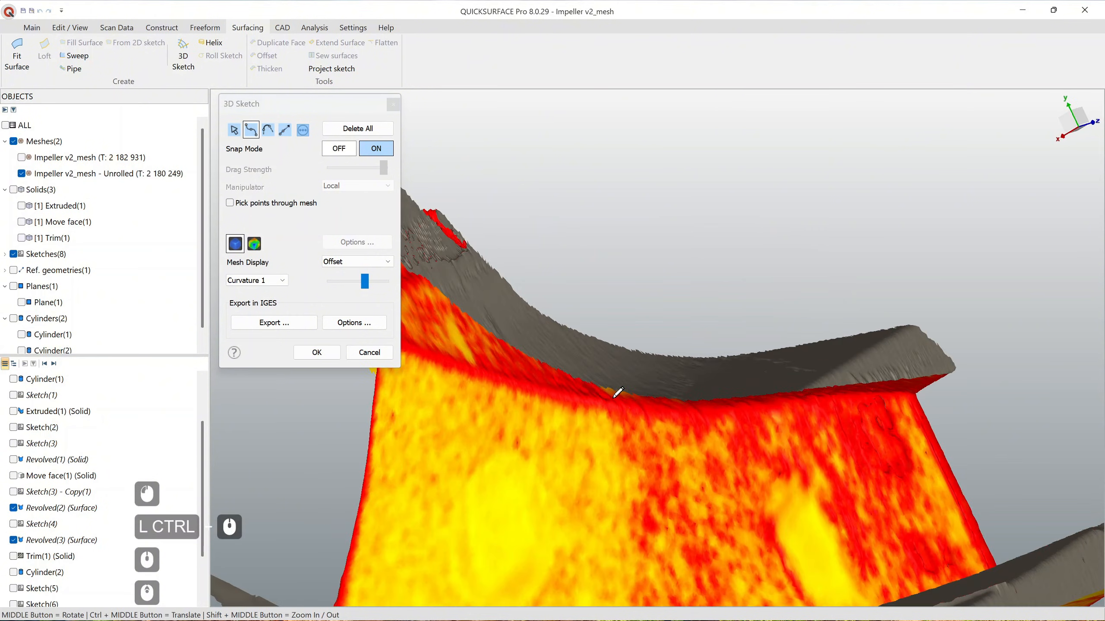
ctrl+middle_drag(618, 393, 782, 419)
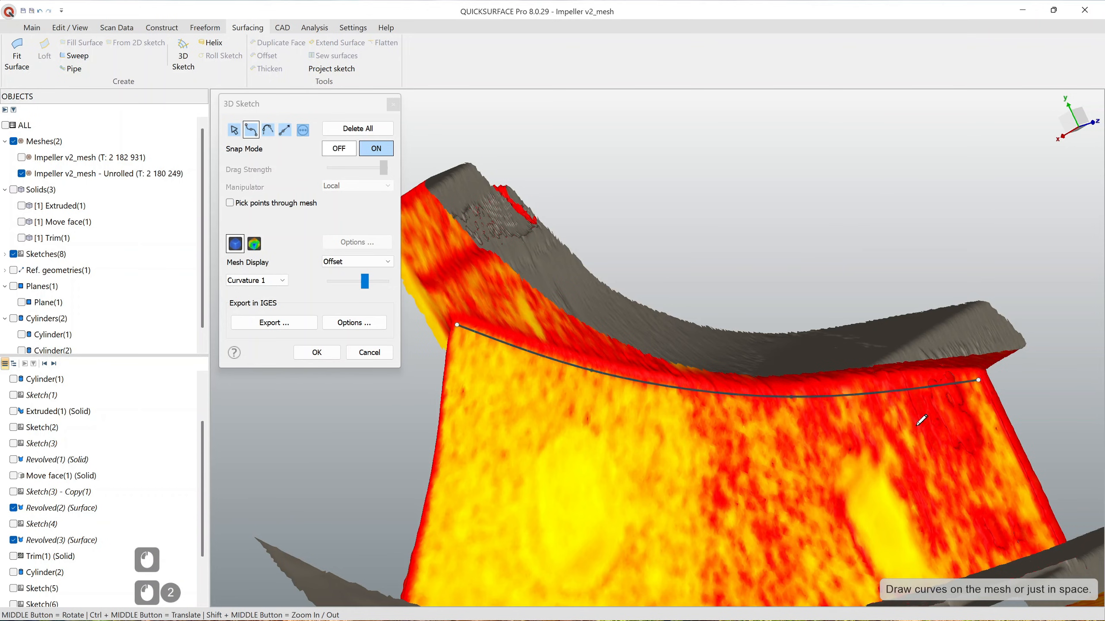
Step: Shift the upper curve's middle control point along the blade face closer to the fillet boundary
ctrl+middle_drag(828, 485, 540, 451)
scroll(829, 437, up, 2)
mouse_move(819, 444)
middle_down()
mouse_move(621, 422)
mouse_move(691, 438)
mouse_move(766, 423)
mouse_move(715, 431)
mouse_move(793, 469)
mouse_move(722, 424)
mouse_move(784, 528)
mouse_move(757, 487)
mouse_move(767, 473)
middle_up()
scroll(774, 453, down, 2)
scroll(774, 453, up, 1)
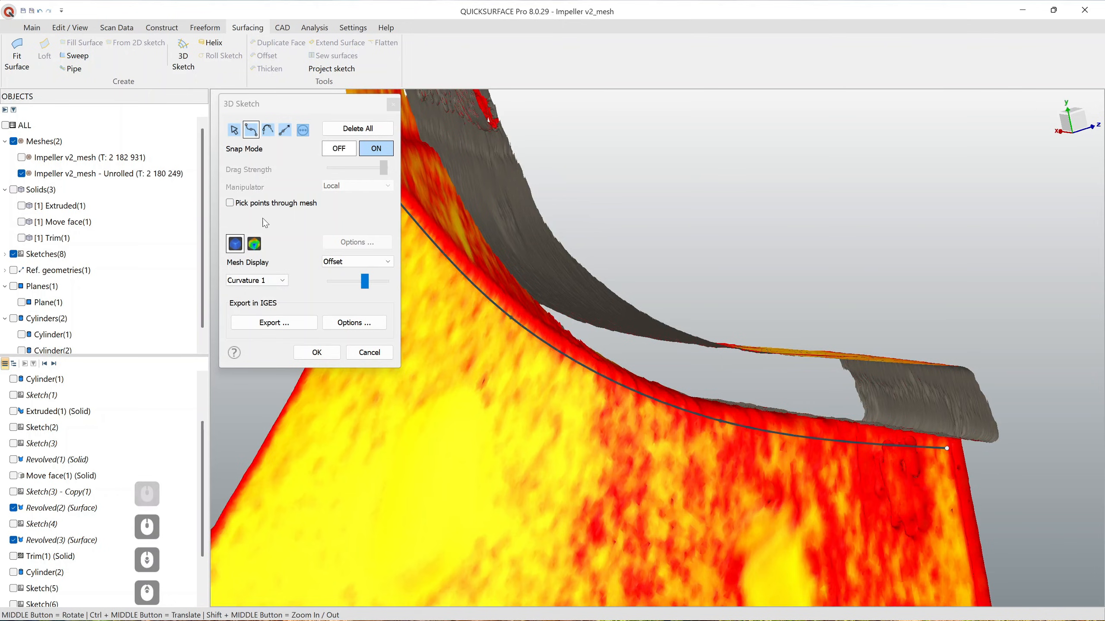
click(231, 131)
drag(719, 421, 685, 415)
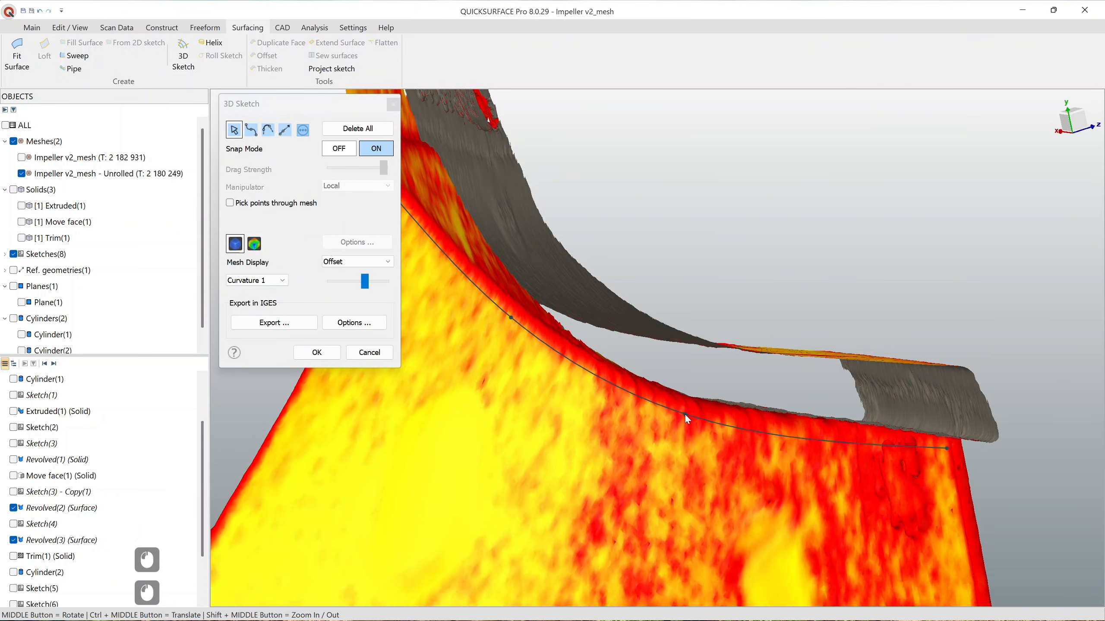
Step: Add a control point to the flatter part of the upper curve, move it toward the fillet, and readjust the neighbouring point
double_click(792, 440)
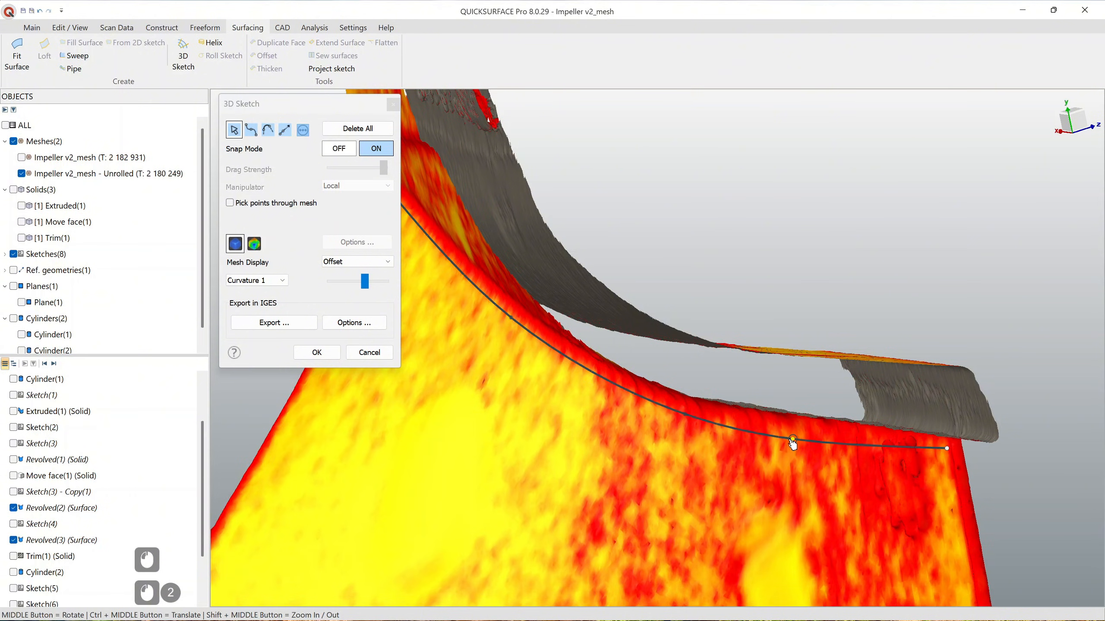
click(796, 442)
drag(794, 435, 790, 429)
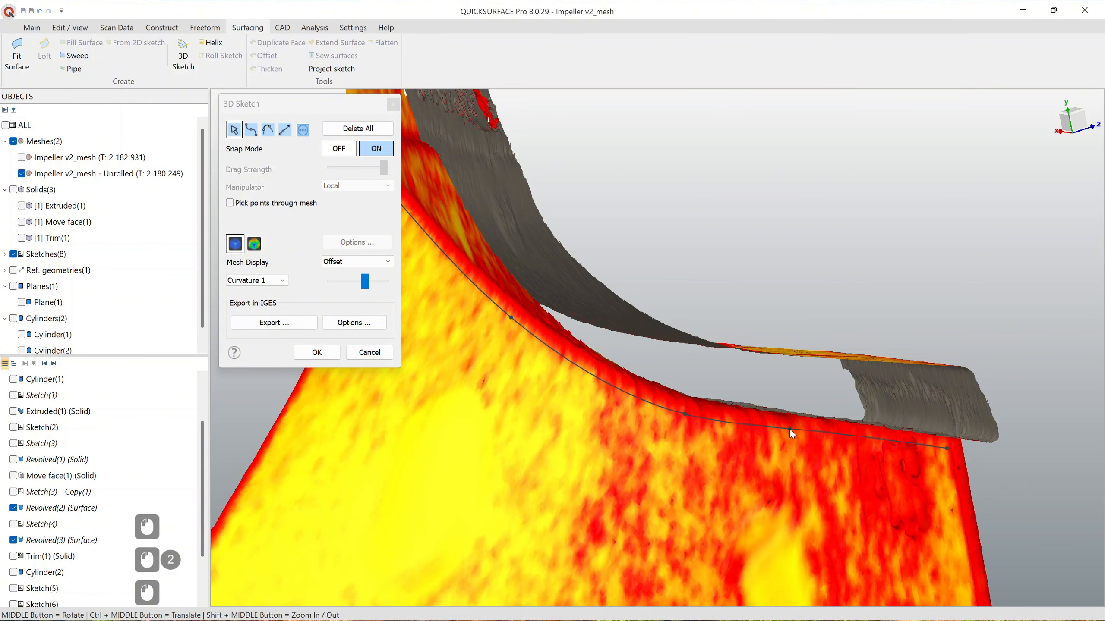
ctrl+middle_drag(728, 452, 735, 450)
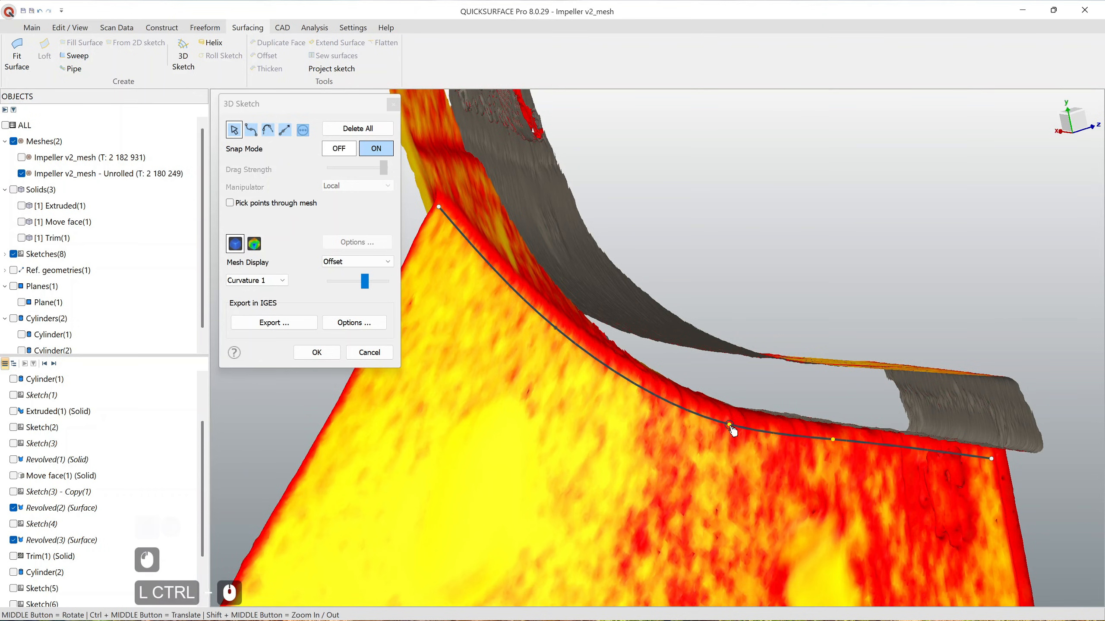
drag(730, 427, 706, 420)
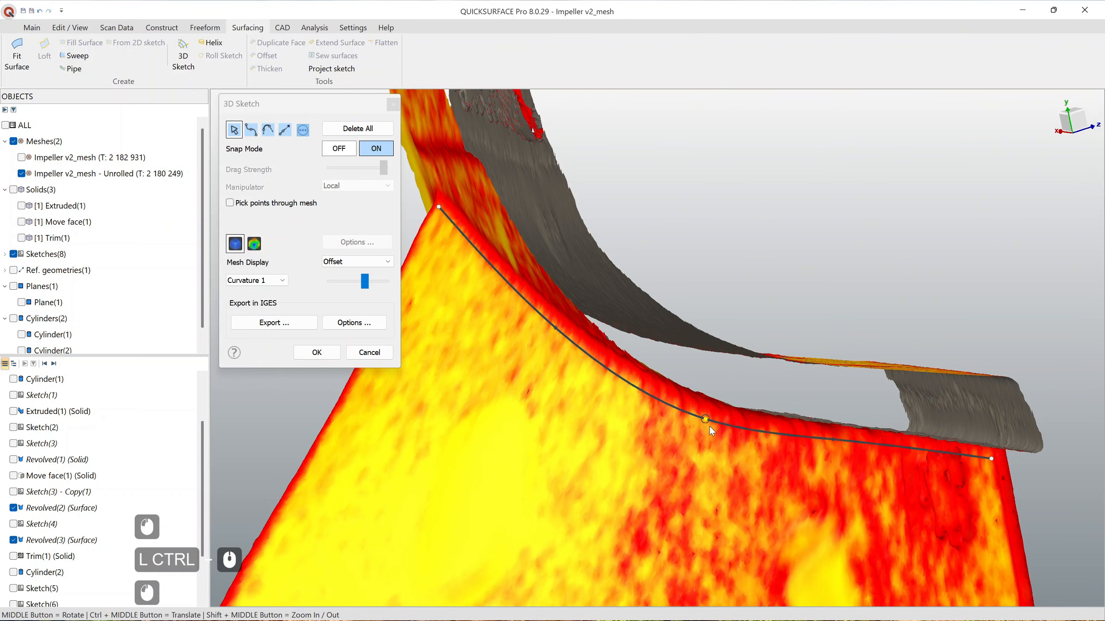
Step: Display the mesh as Shaded, check the upper curve's deviation from the mesh, and view the deviation options without changing them
scroll(739, 437, down, 4)
middle_drag(796, 475, 898, 388)
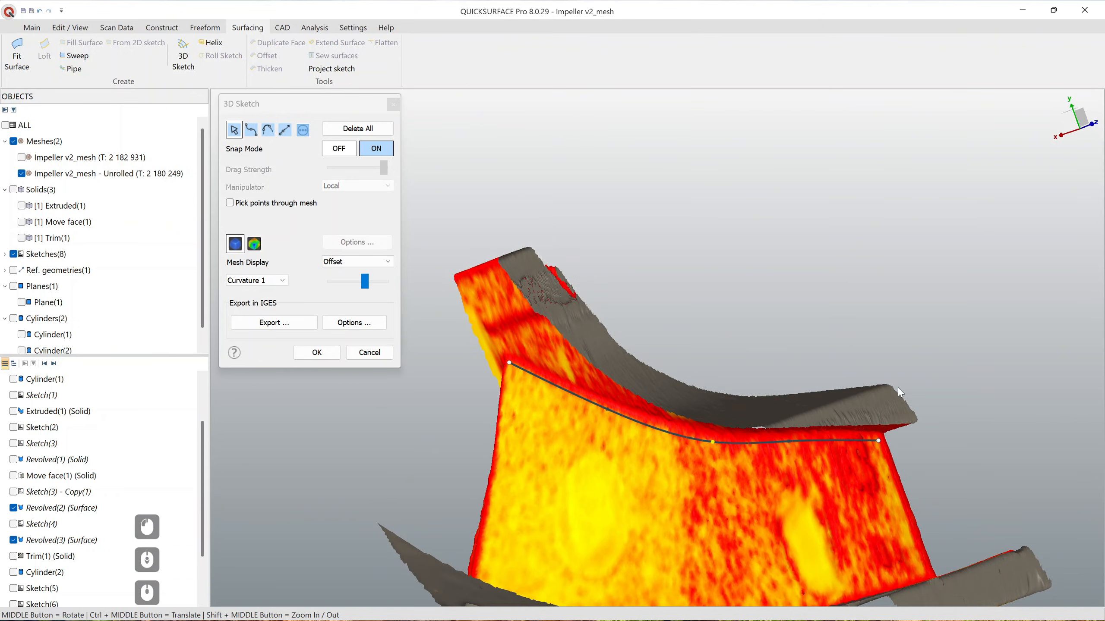
click(257, 280)
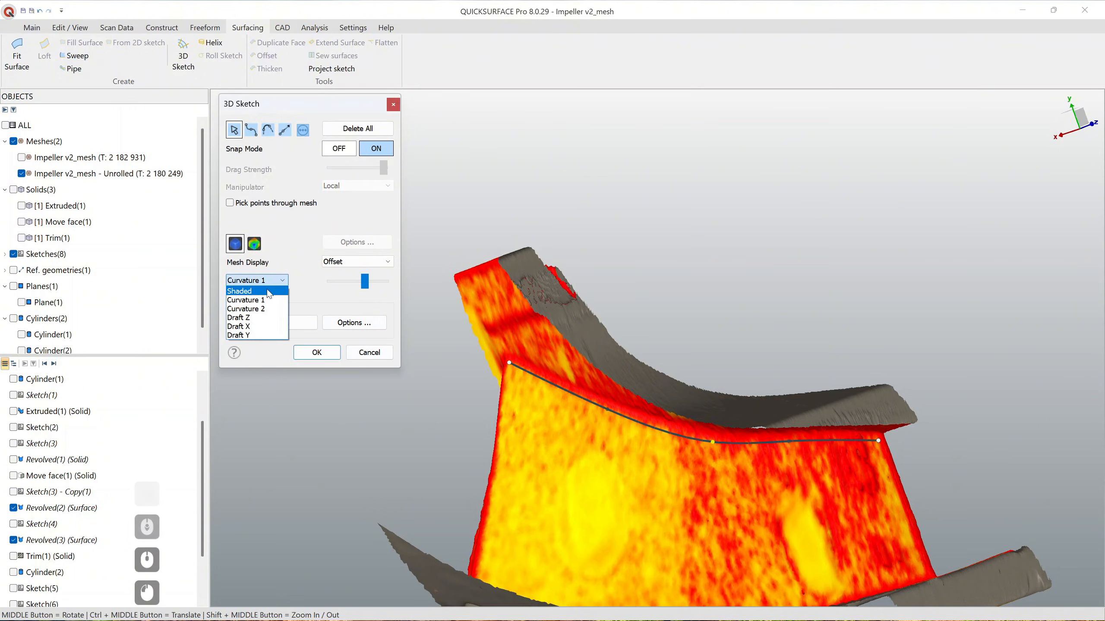
click(259, 291)
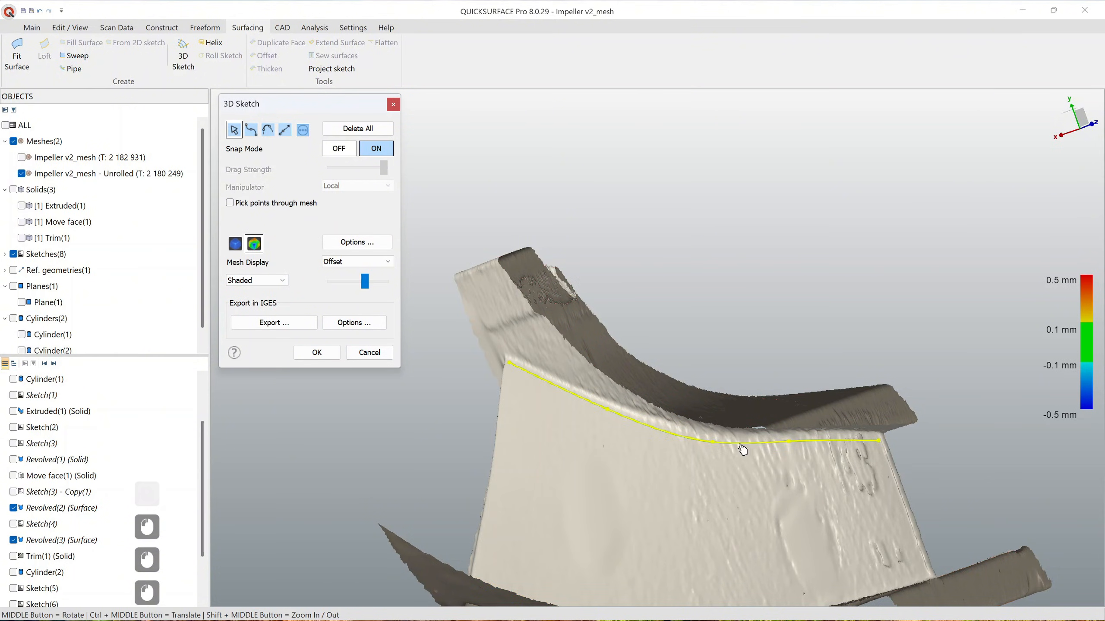
middle_drag(744, 448, 651, 438)
scroll(715, 443, up, 4)
mouse_move(759, 456)
middle_down()
mouse_move(476, 377)
mouse_move(584, 387)
mouse_move(578, 399)
middle_up()
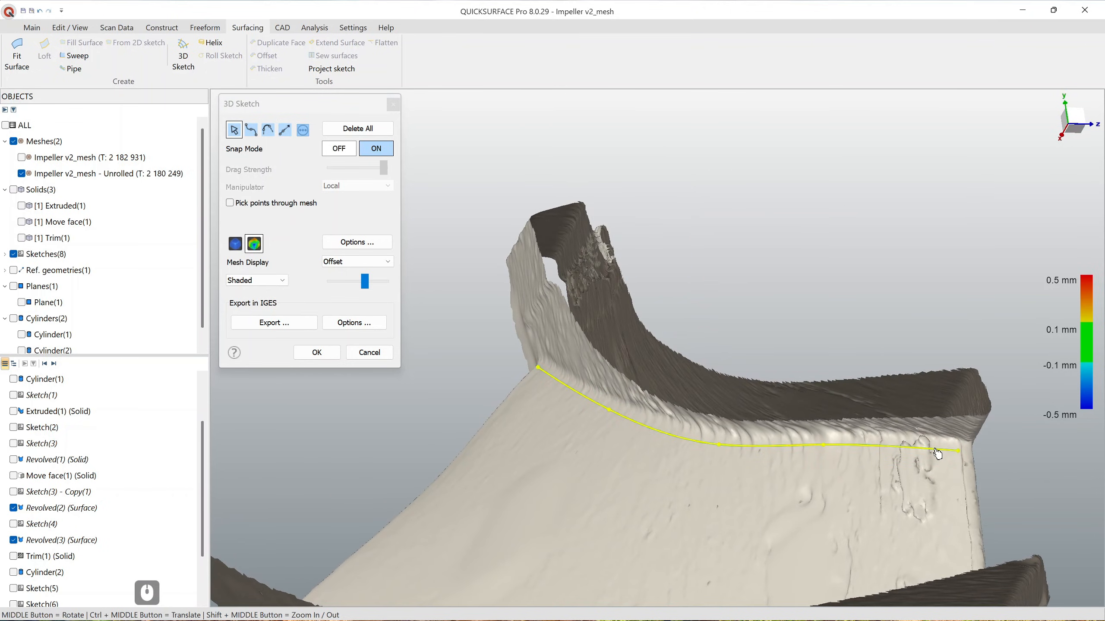
click(361, 242)
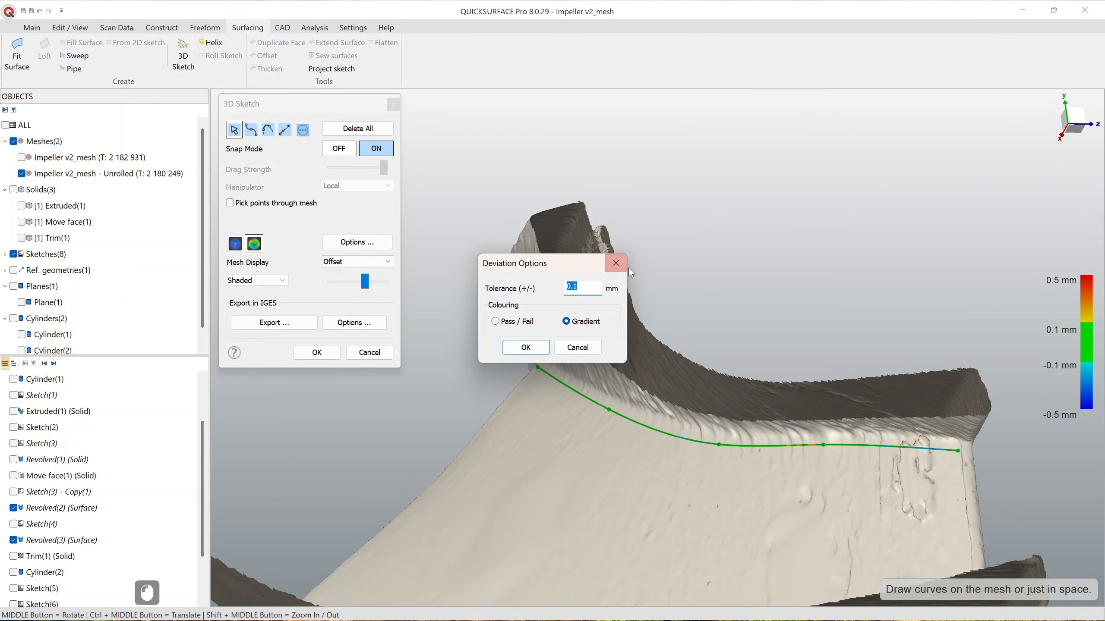
click(615, 263)
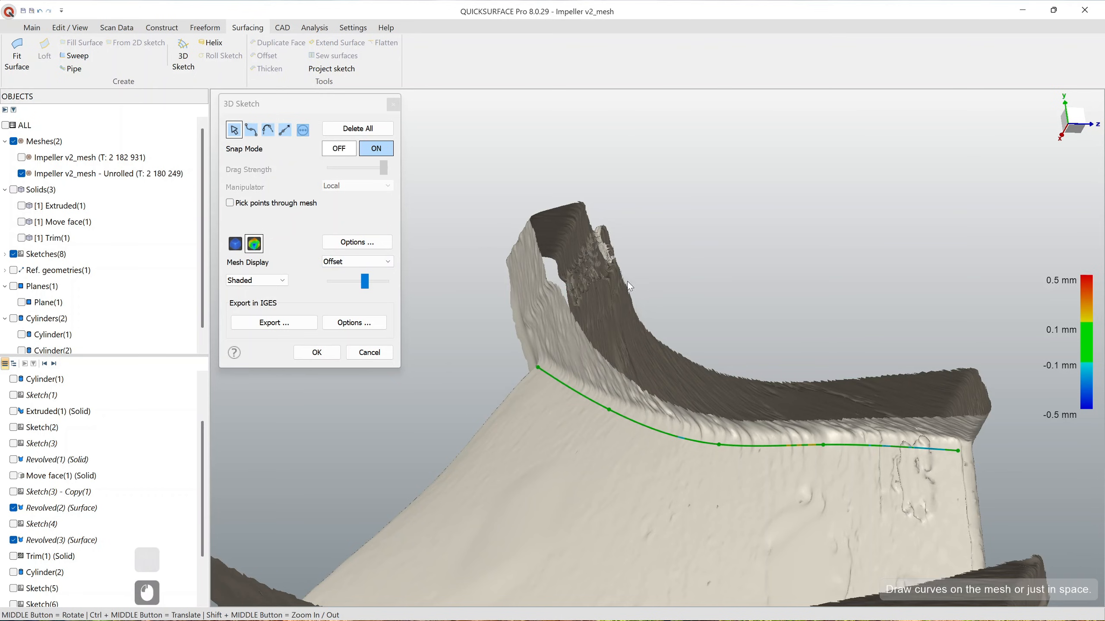
Step: Change the mesh display to Curvature 1 with the whole blade face in view
scroll(626, 281, down, 3)
ctrl+middle_drag(653, 406, 698, 463)
click(260, 280)
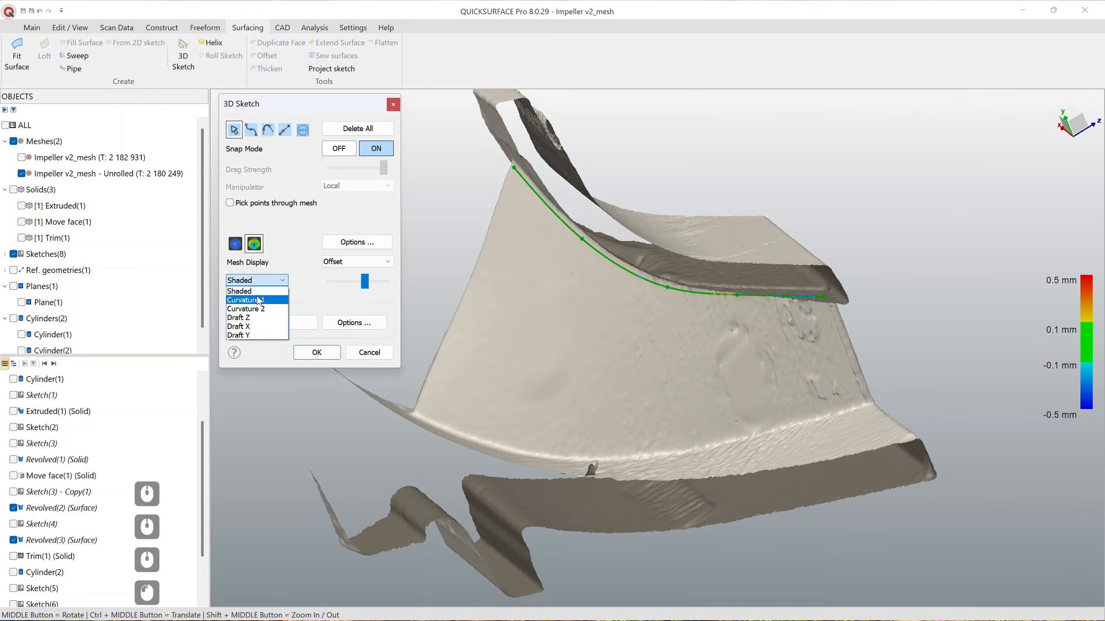
click(258, 302)
ctrl+middle_drag(502, 340, 448, 322)
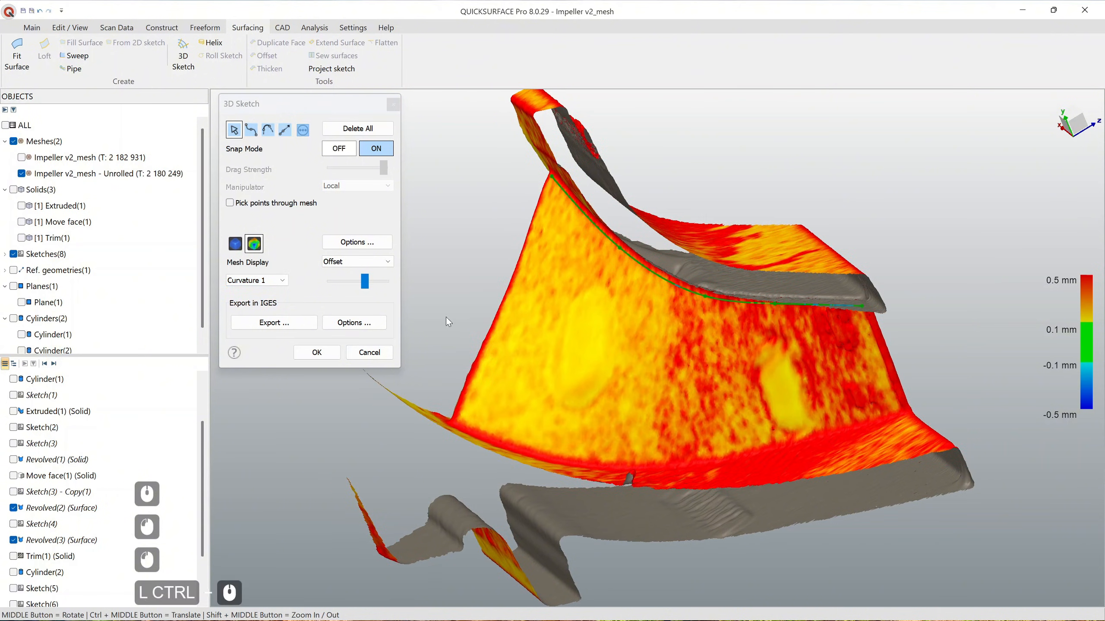
Step: Draw a second 3D curve on the blade face along its lower edge, just above the fillet, from one side edge to the other
click(256, 139)
scroll(483, 422, up, 5)
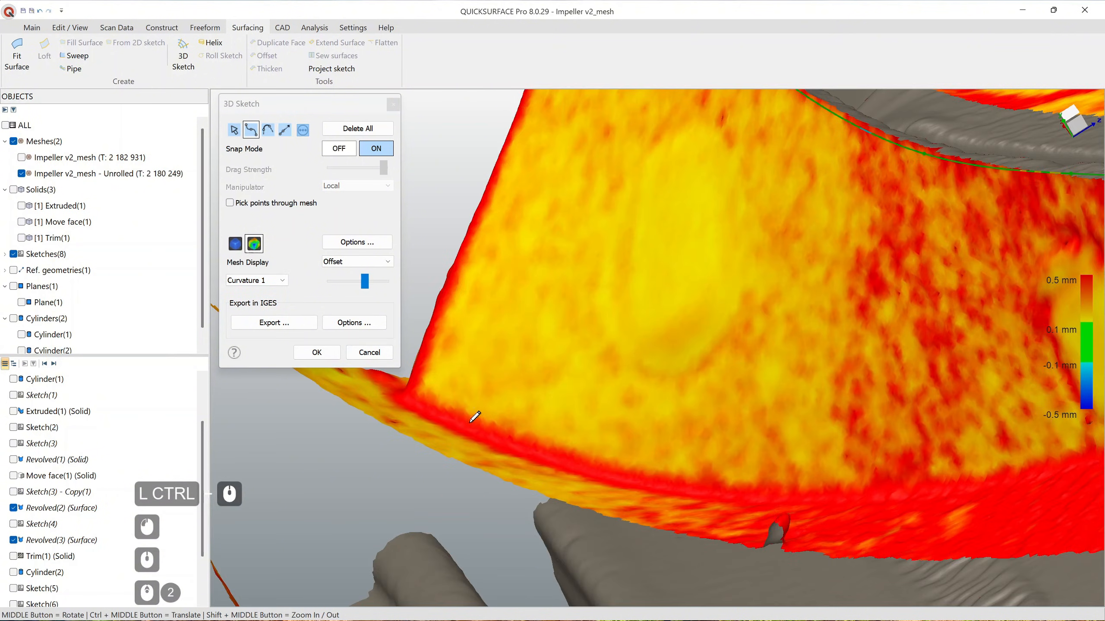
click(419, 392)
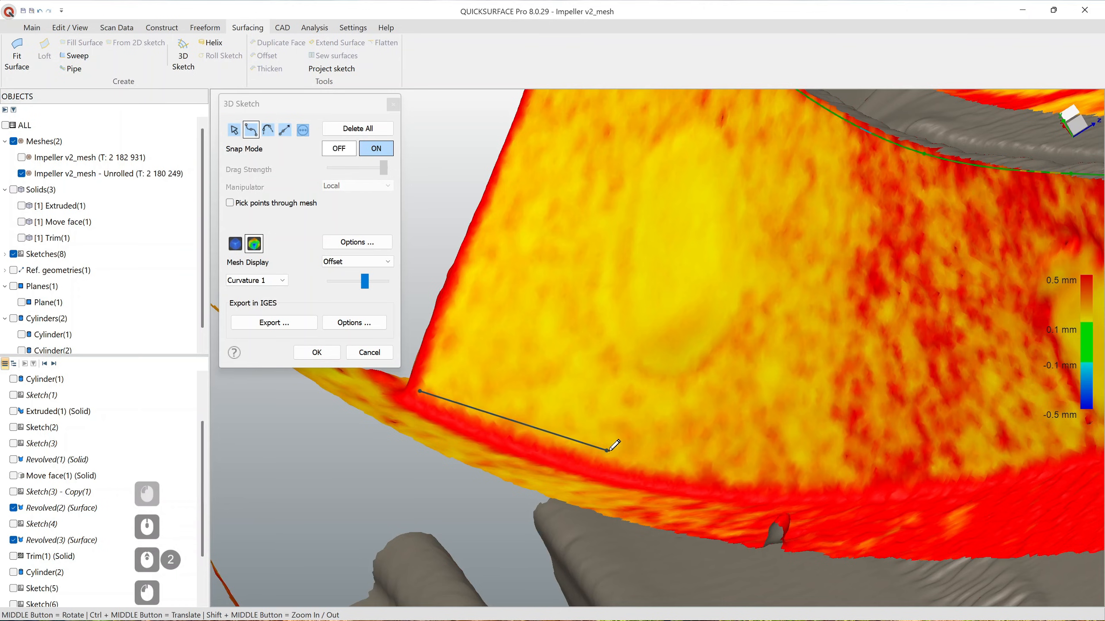
click(606, 457)
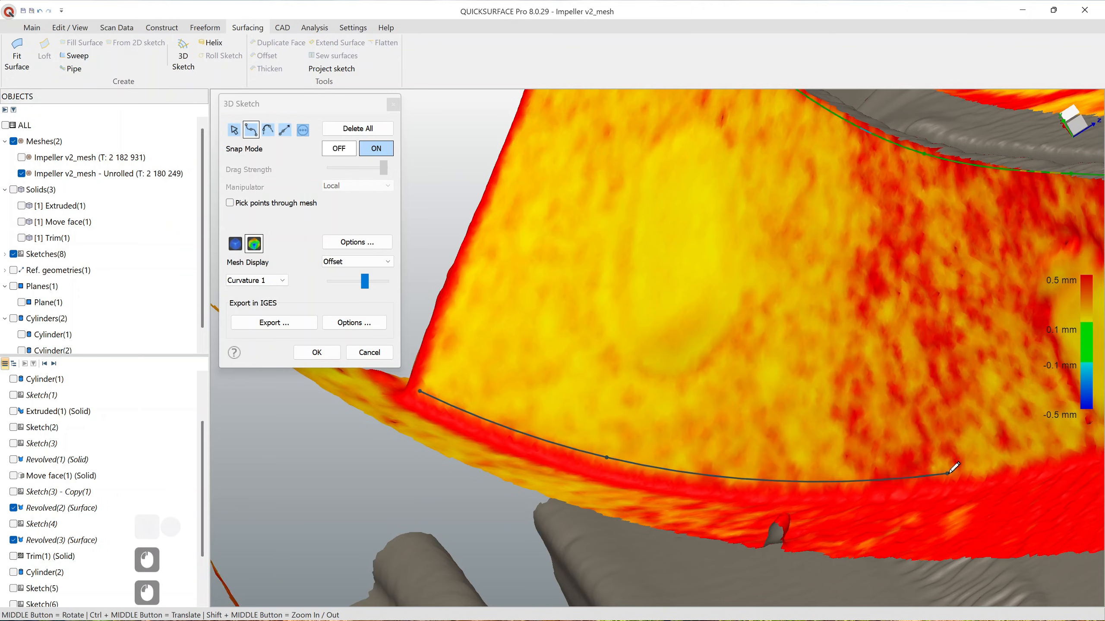
mouse_move(955, 469)
ctrl+middle_down()
mouse_move(582, 489)
mouse_move(794, 429)
ctrl+middle_up()
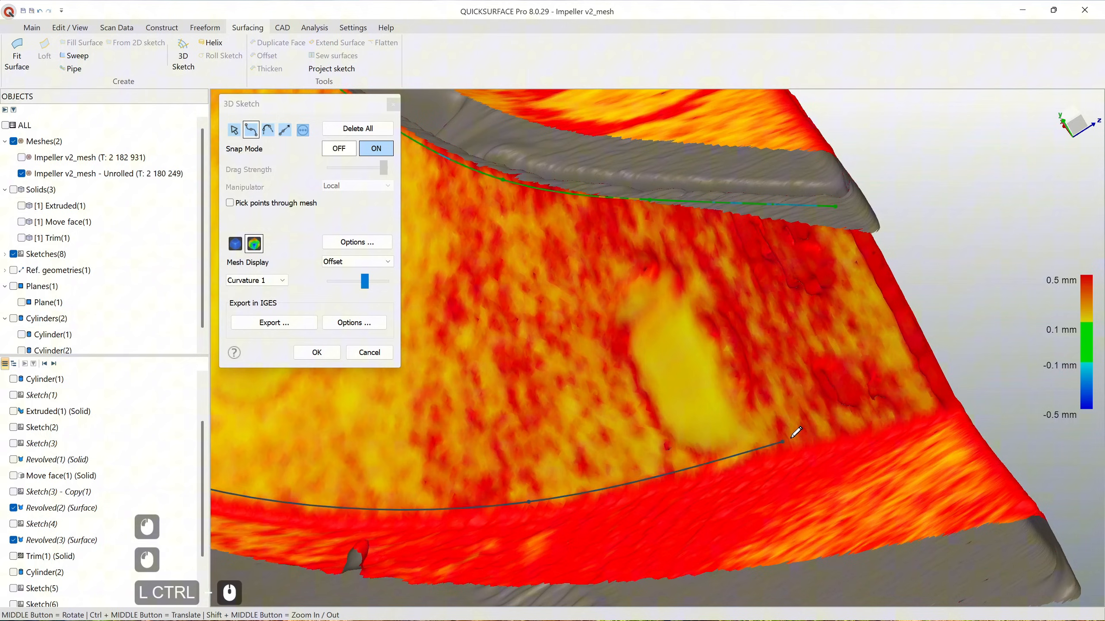
double_click(933, 407)
mouse_move(738, 457)
ctrl+middle_down()
mouse_move(784, 444)
mouse_move(821, 413)
ctrl+middle_up()
mouse_move(604, 509)
middle_down()
mouse_move(628, 369)
mouse_move(614, 333)
mouse_move(621, 346)
mouse_move(460, 392)
mouse_move(595, 403)
middle_up()
Step: Shift the lower curve's first interior control point and its nearby end point closer to the fillet, and accept the 3D sketch
click(234, 130)
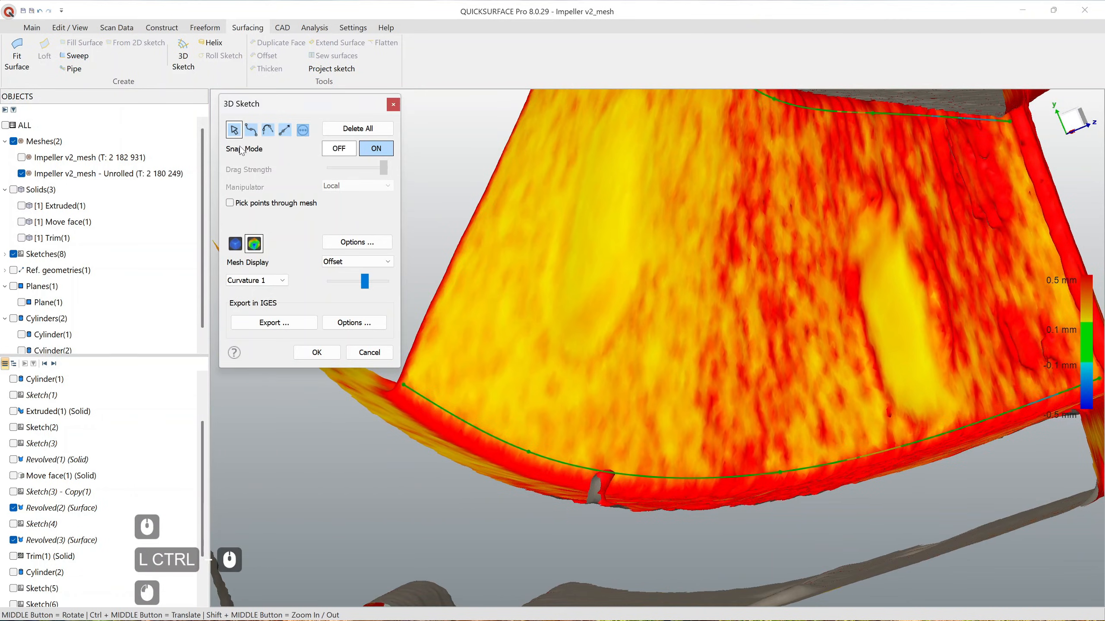
scroll(521, 448, up, 3)
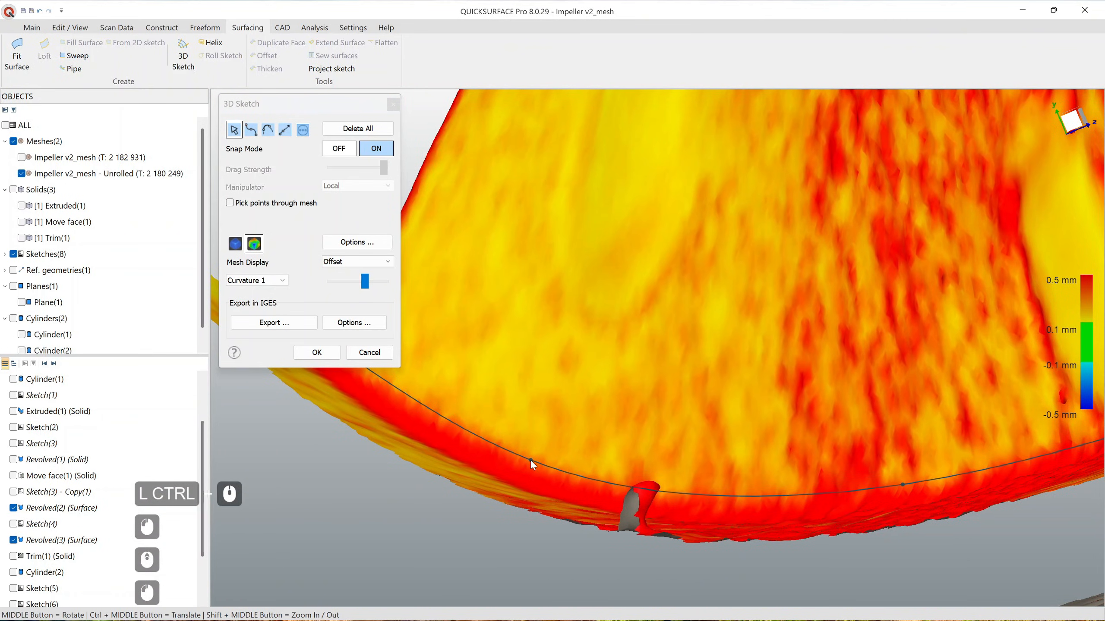
scroll(492, 401, up, 5)
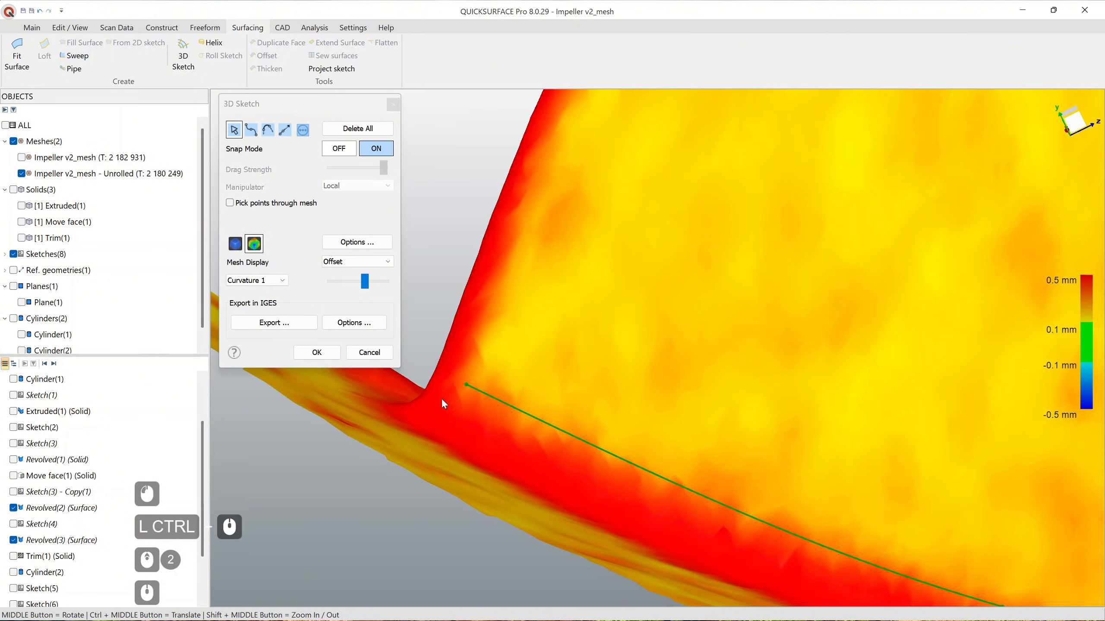
scroll(460, 391, down, 3)
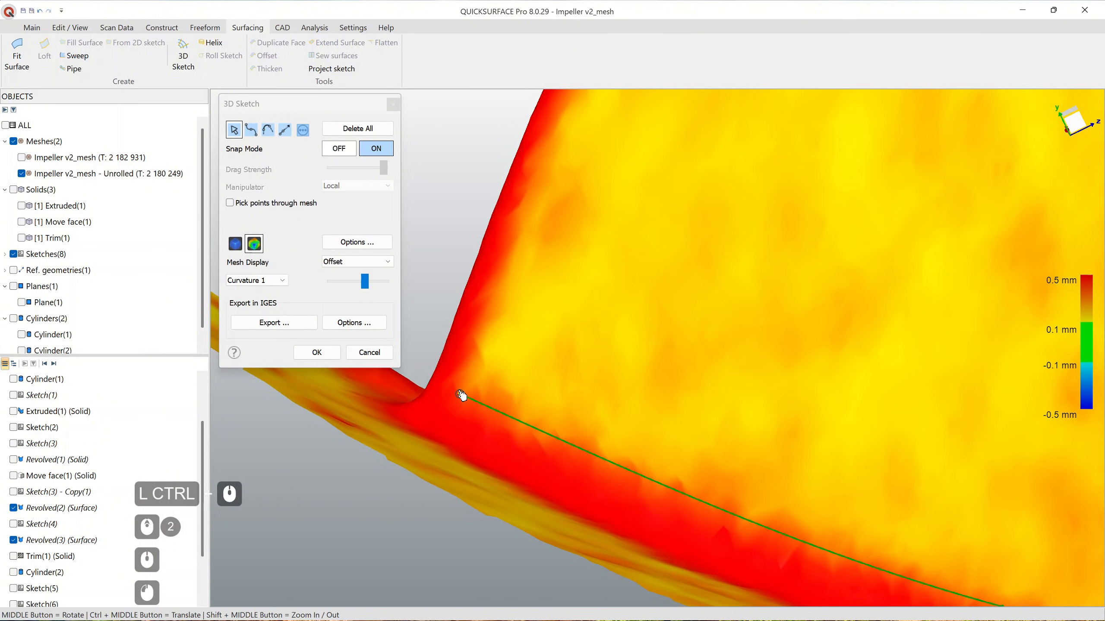
scroll(641, 362, down, 3)
ctrl+middle_drag(640, 363, 604, 415)
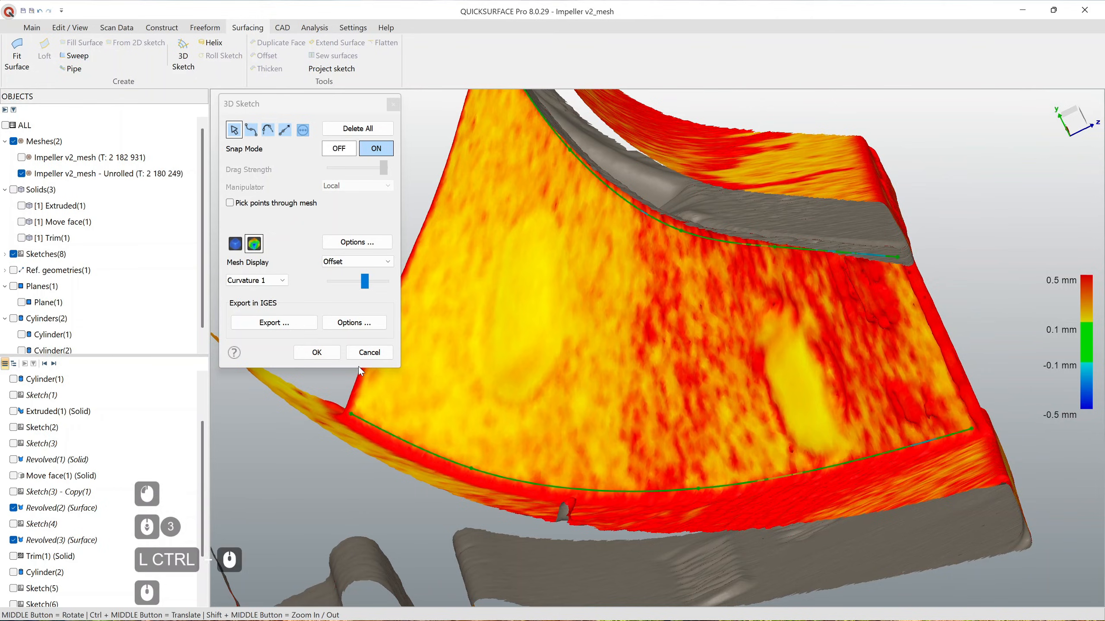
click(317, 352)
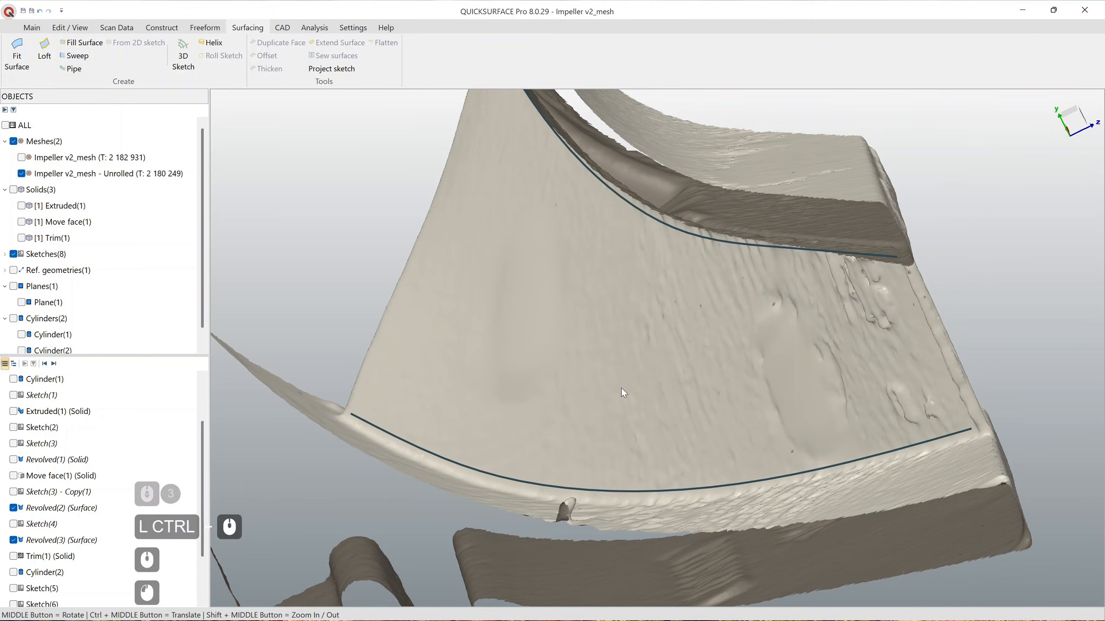
Step: Roll 3D Sketch(1) back onto the original impeller shape with a fit tolerance of 0.100 mm
scroll(621, 392, down, 5)
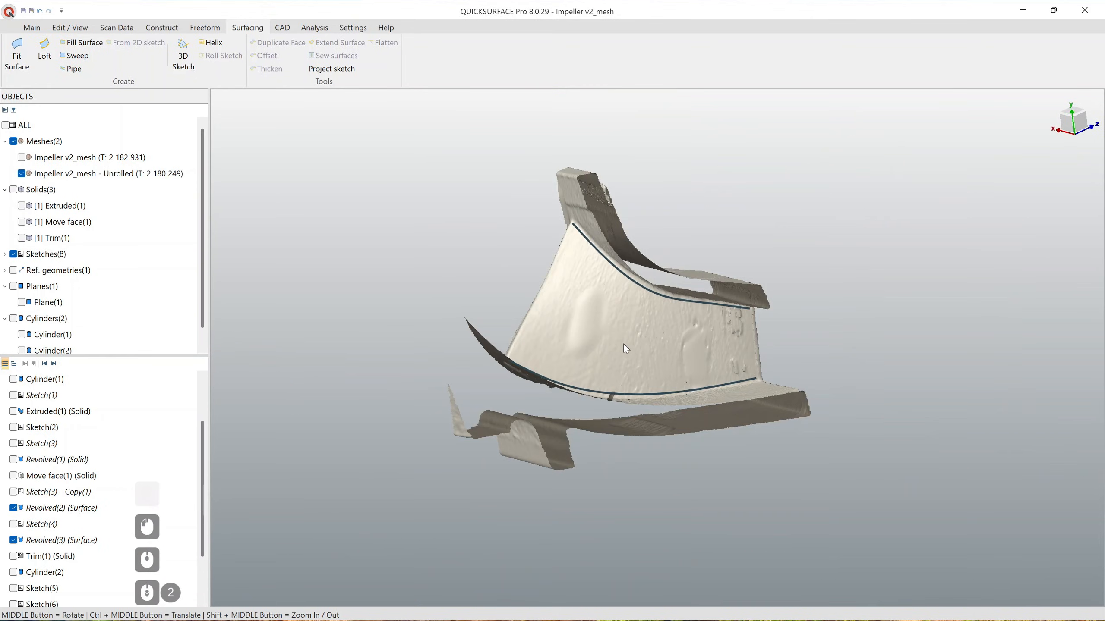
mouse_move(623, 344)
middle_down()
mouse_move(623, 419)
mouse_move(603, 329)
mouse_move(444, 375)
mouse_move(561, 453)
middle_up()
scroll(118, 494, down, 4)
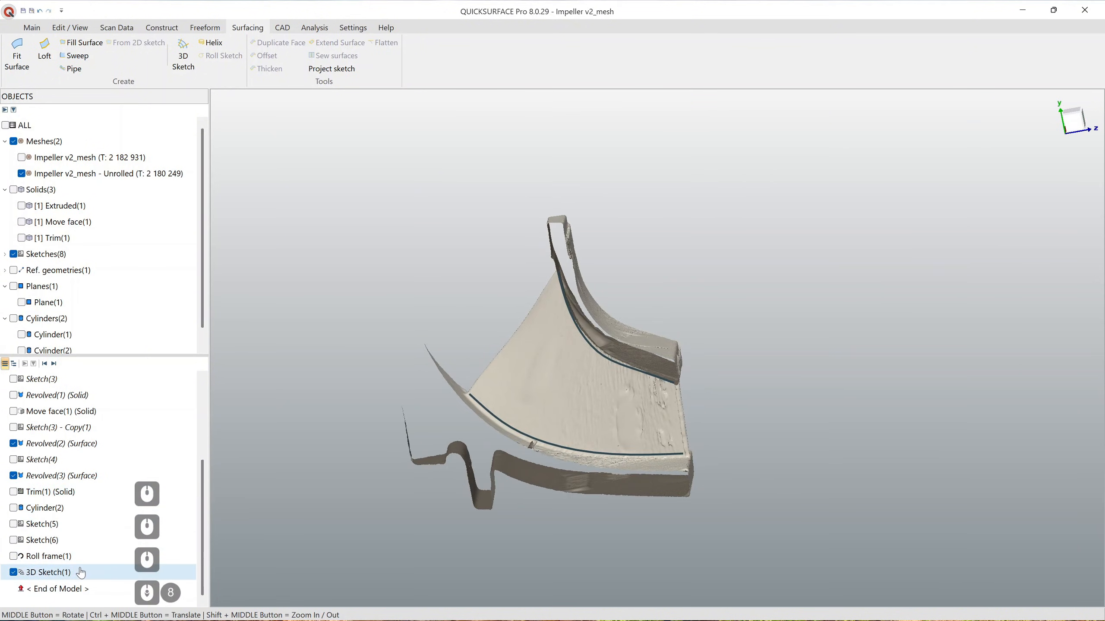
right_click(55, 581)
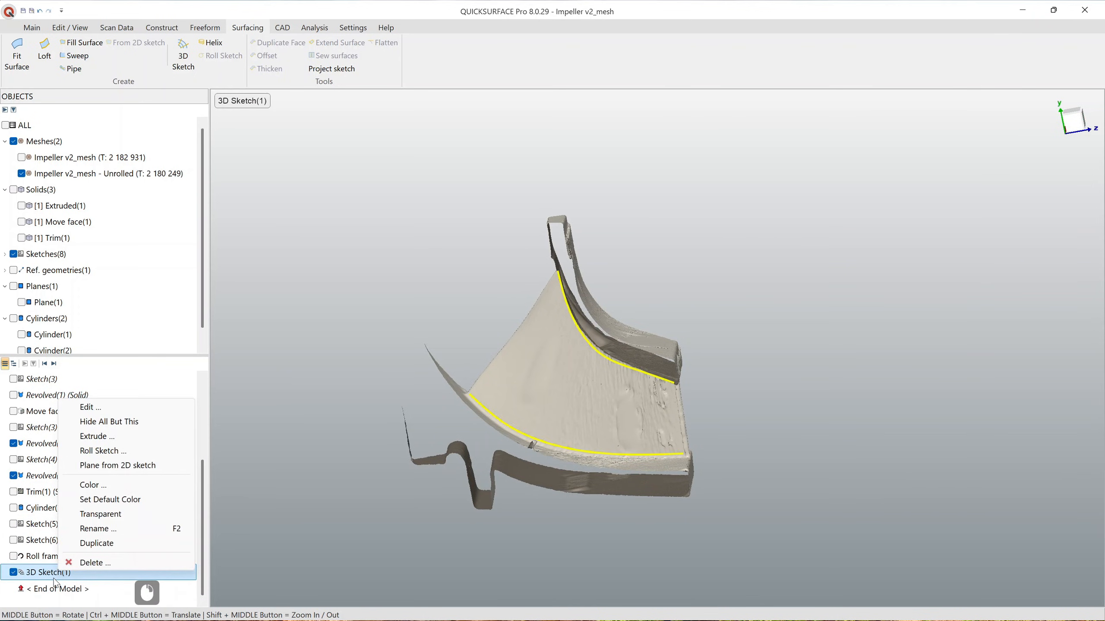
click(129, 456)
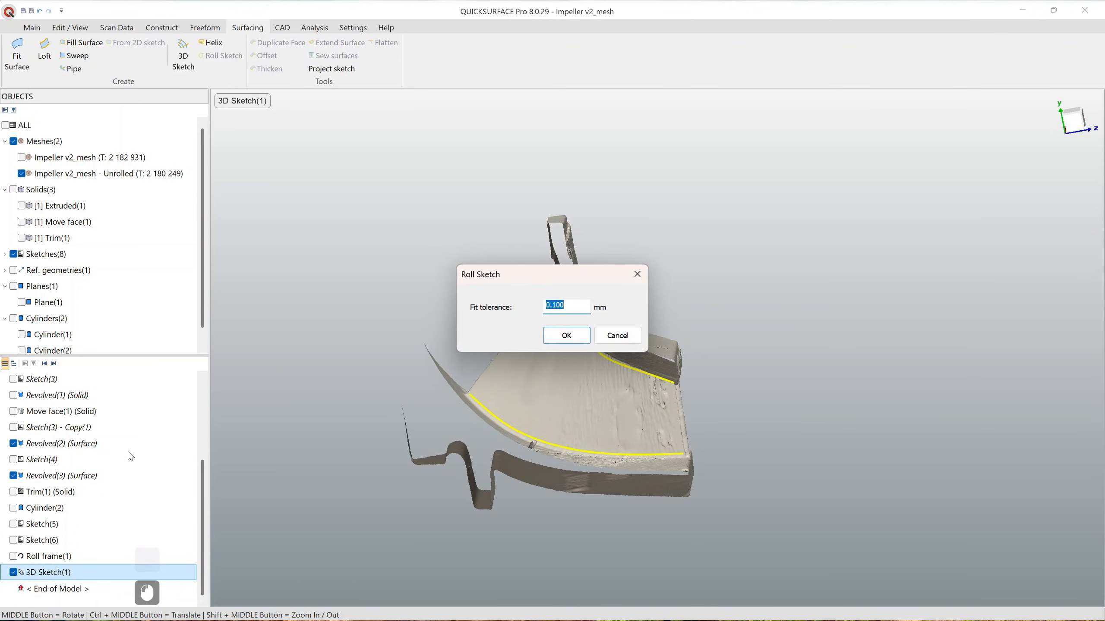
click(565, 336)
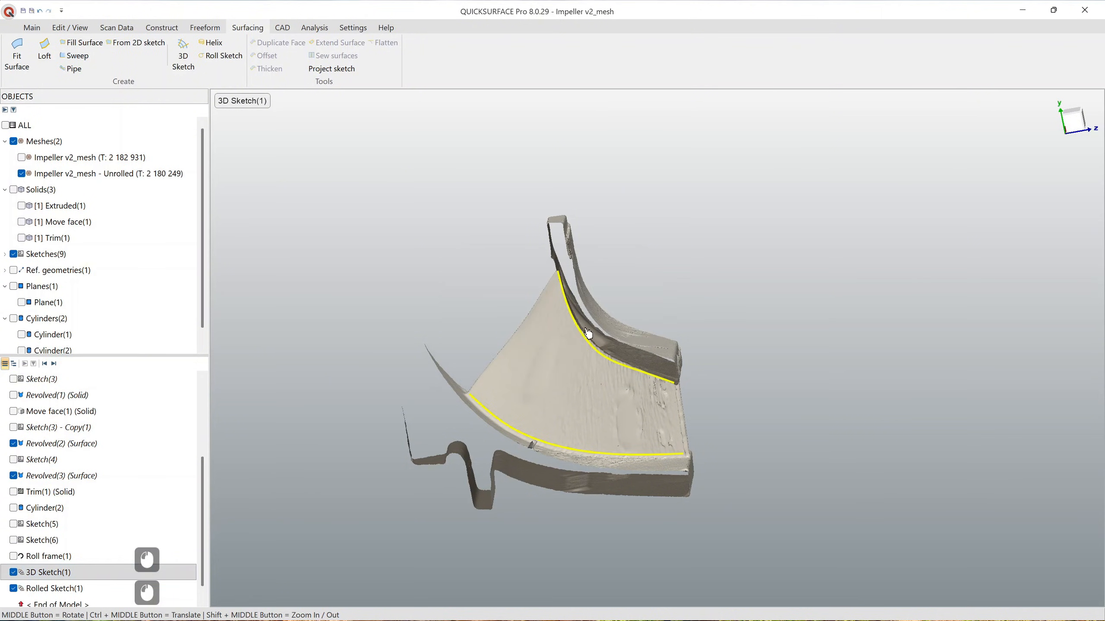
Step: Show the original impeller mesh and hide 3D Sketch(1) and the unrolled mesh
scroll(586, 331, down, 5)
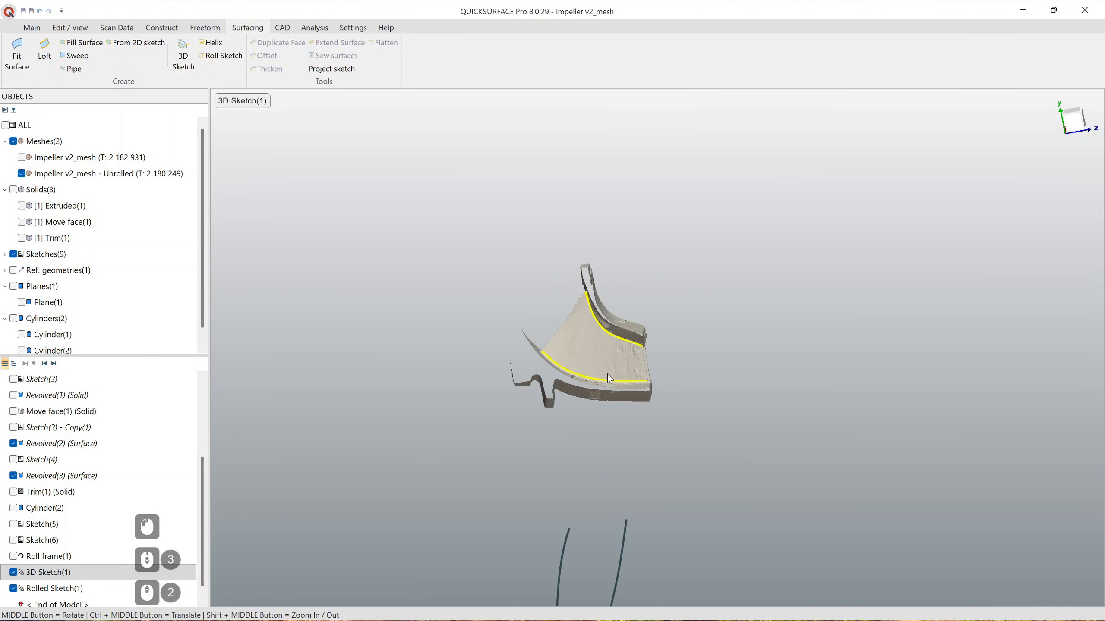
click(21, 157)
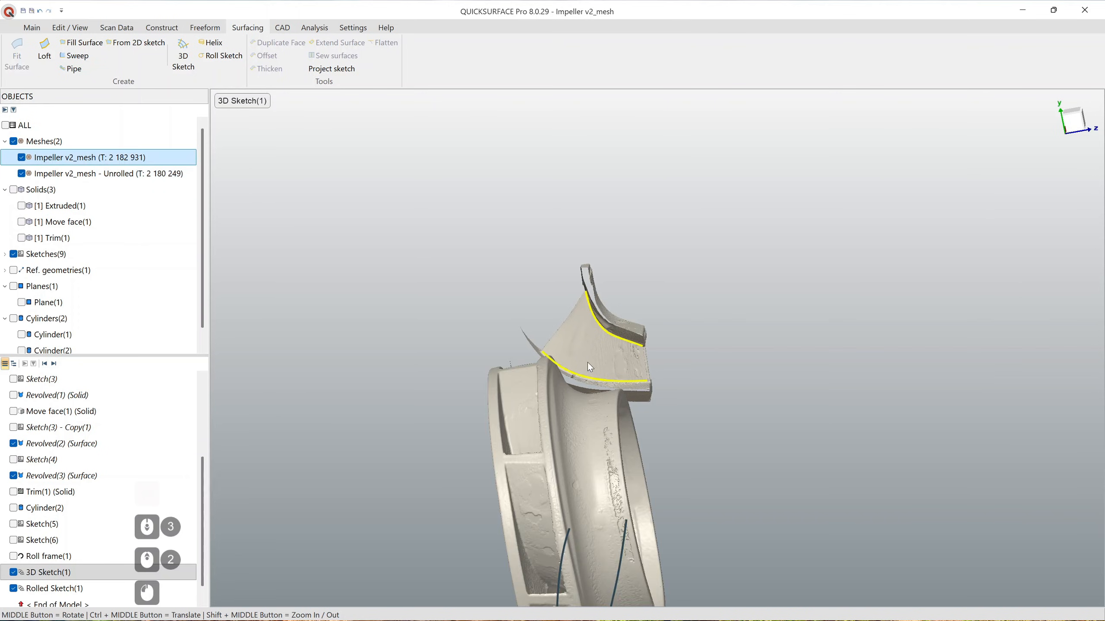
middle_drag(624, 478, 694, 517)
scroll(668, 363, up, 2)
middle_drag(668, 364, 740, 412)
scroll(727, 411, down, 3)
scroll(622, 402, up, 1)
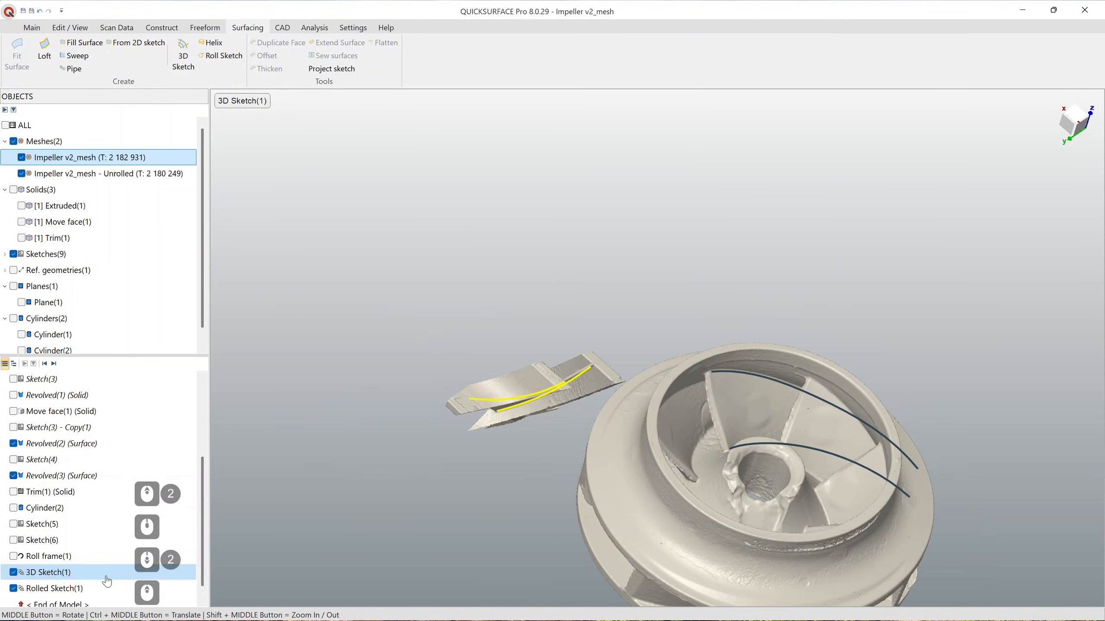
click(14, 572)
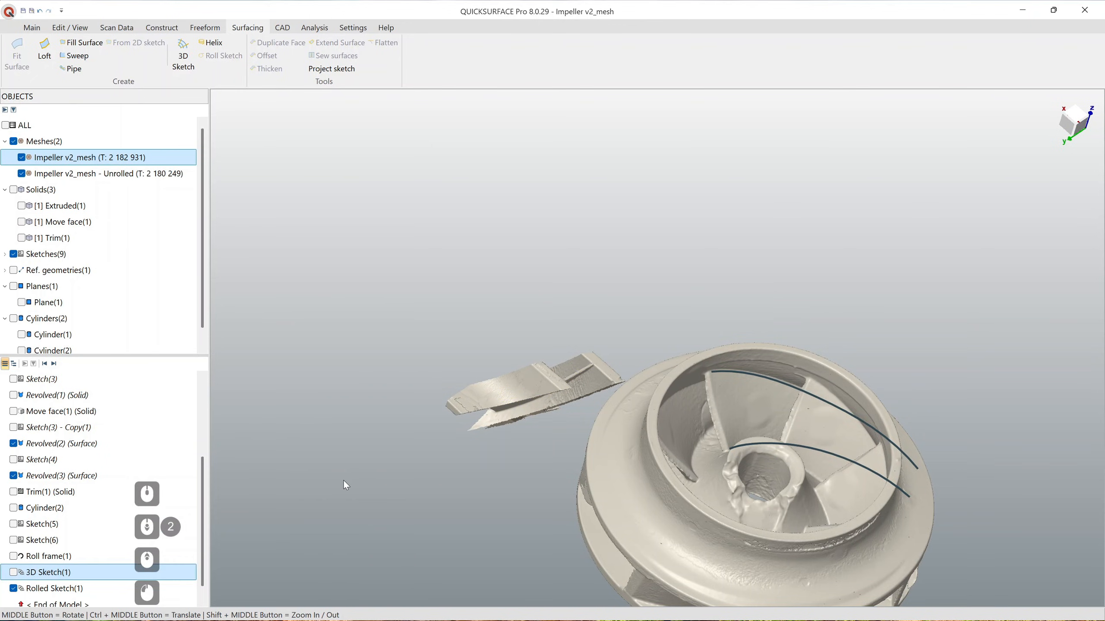
click(21, 174)
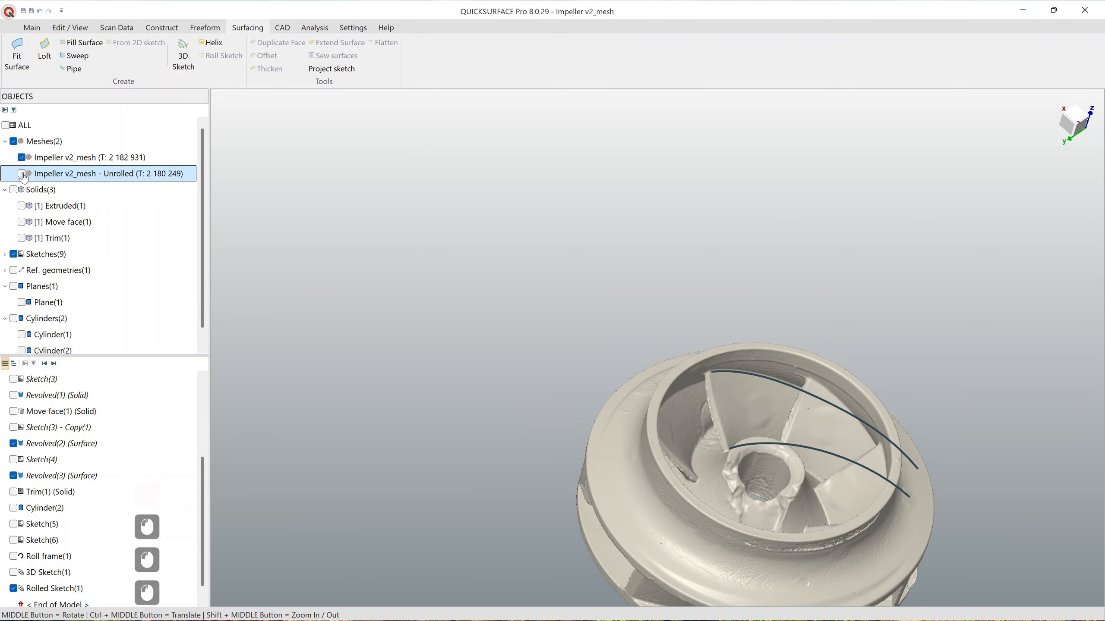
Step: Examine from several angles how the rolled curves follow the blade edges on the original impeller mesh
scroll(435, 304, down, 2)
scroll(461, 326, up, 5)
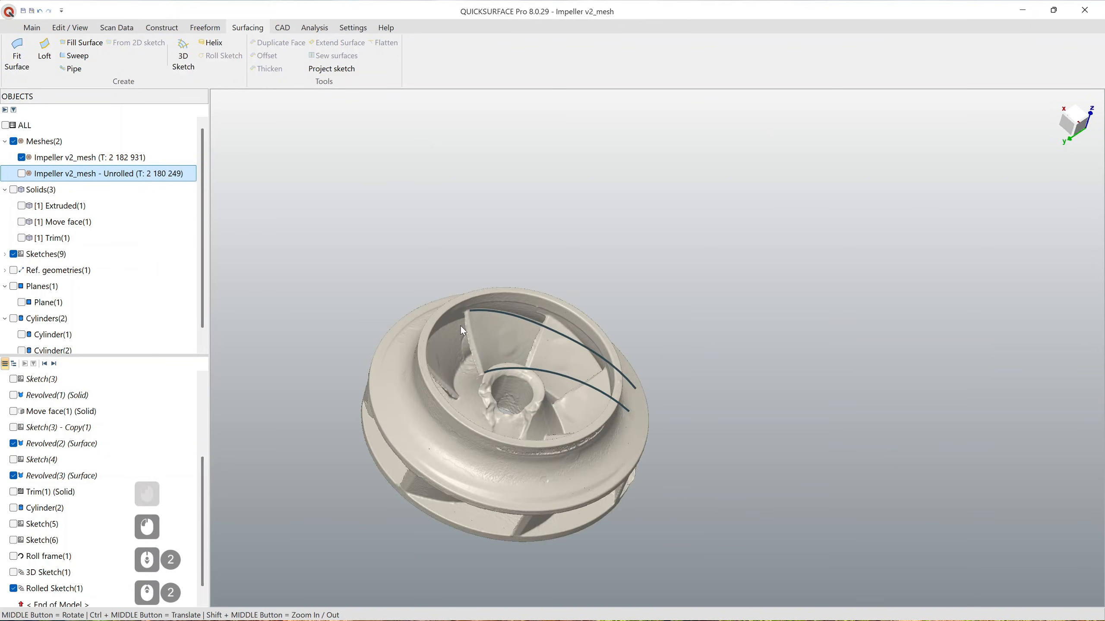
middle_drag(585, 358, 496, 399)
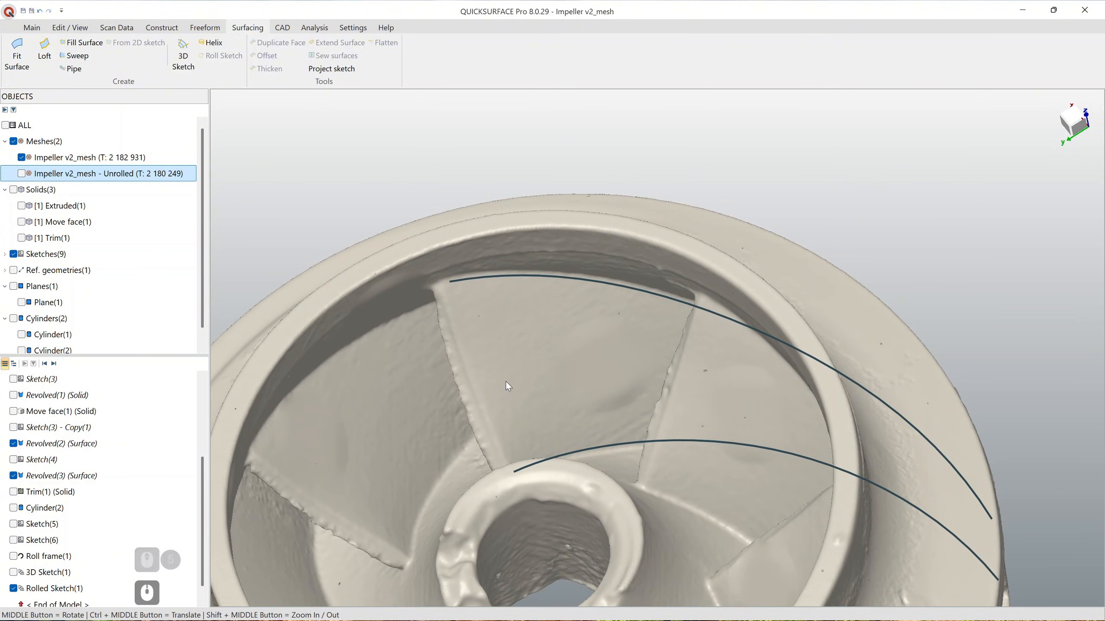
scroll(505, 382, down, 2)
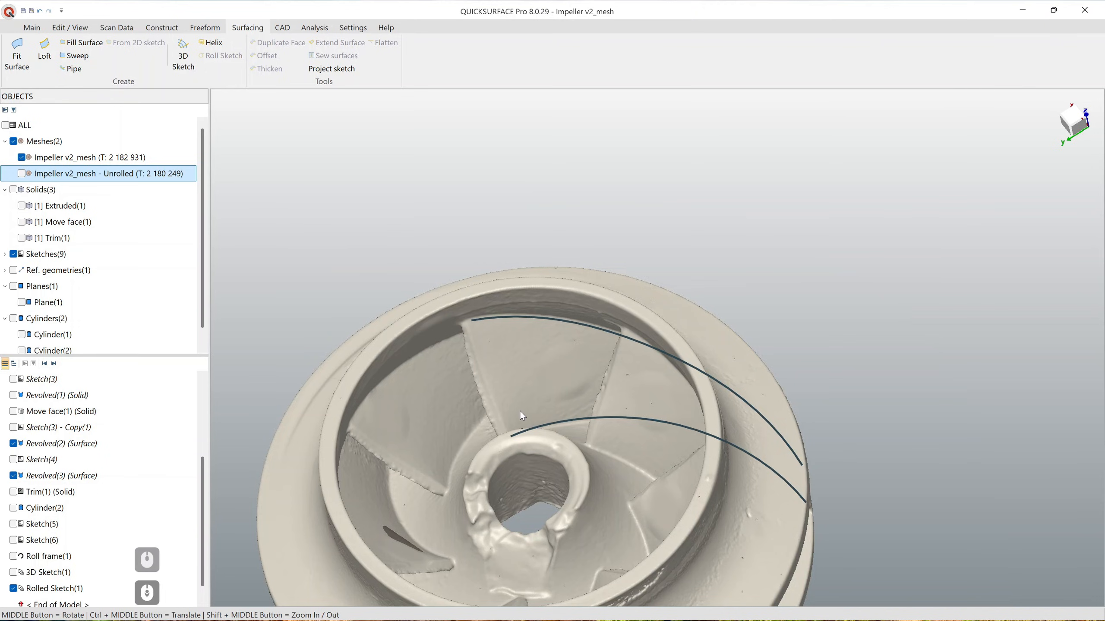
middle_drag(522, 415, 728, 335)
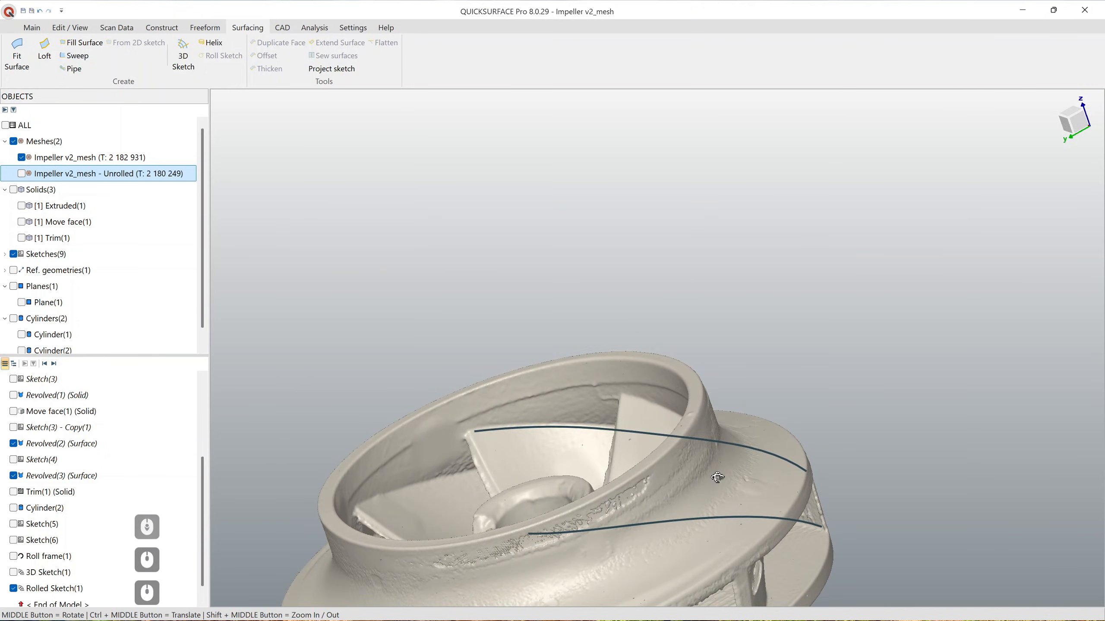
middle_drag(717, 477, 638, 409)
scroll(494, 453, up, 2)
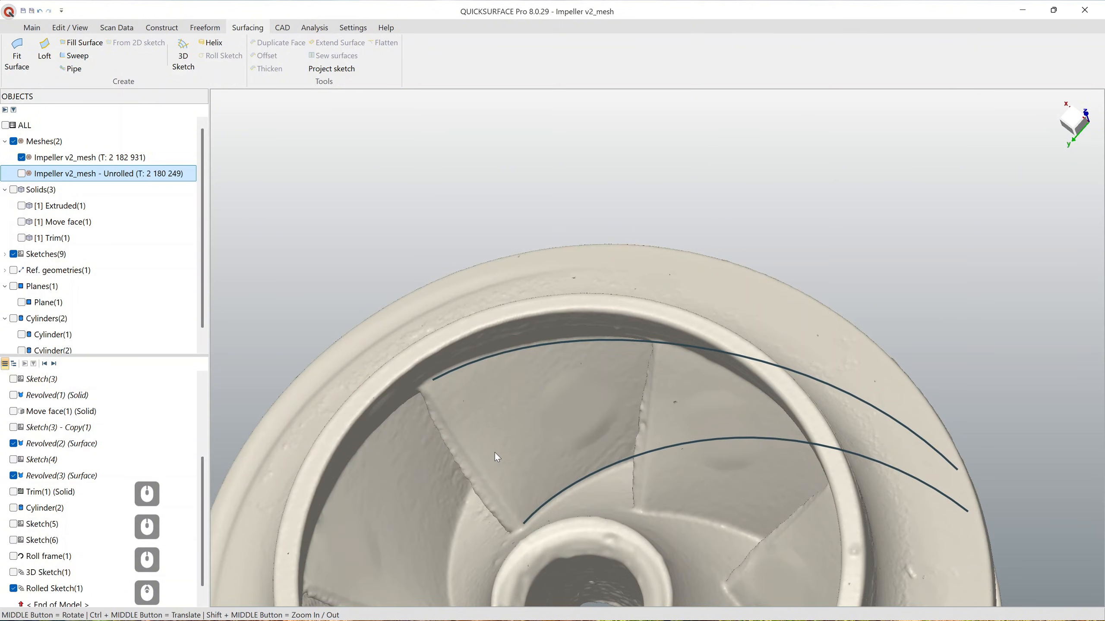
Step: Start a new 3D sketch and display the original impeller mesh in Curvature 1
click(183, 54)
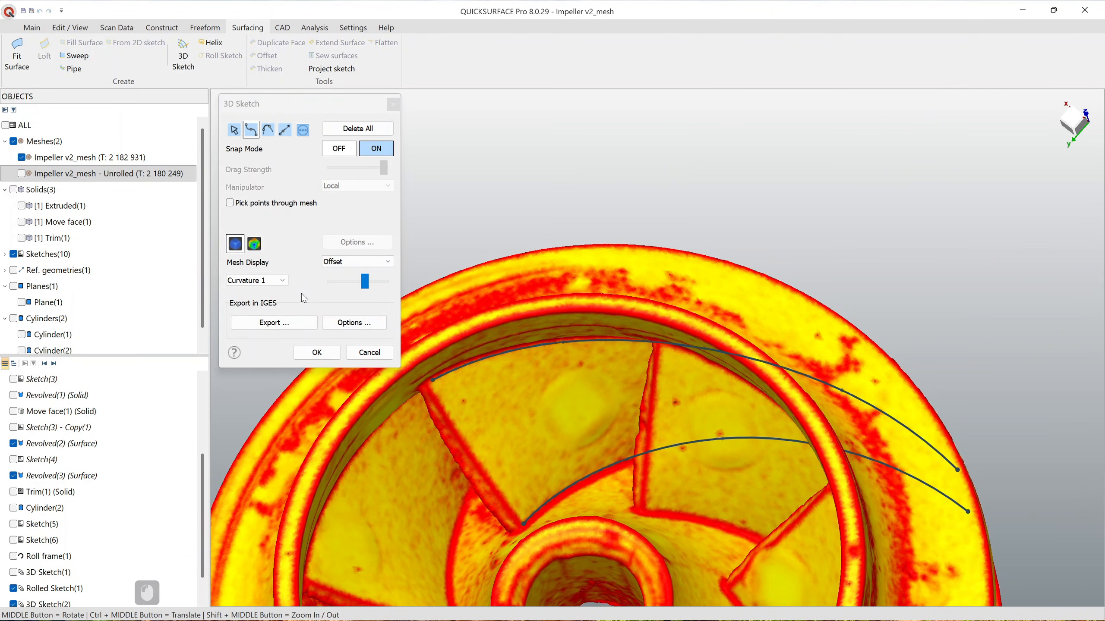
click(256, 280)
click(253, 291)
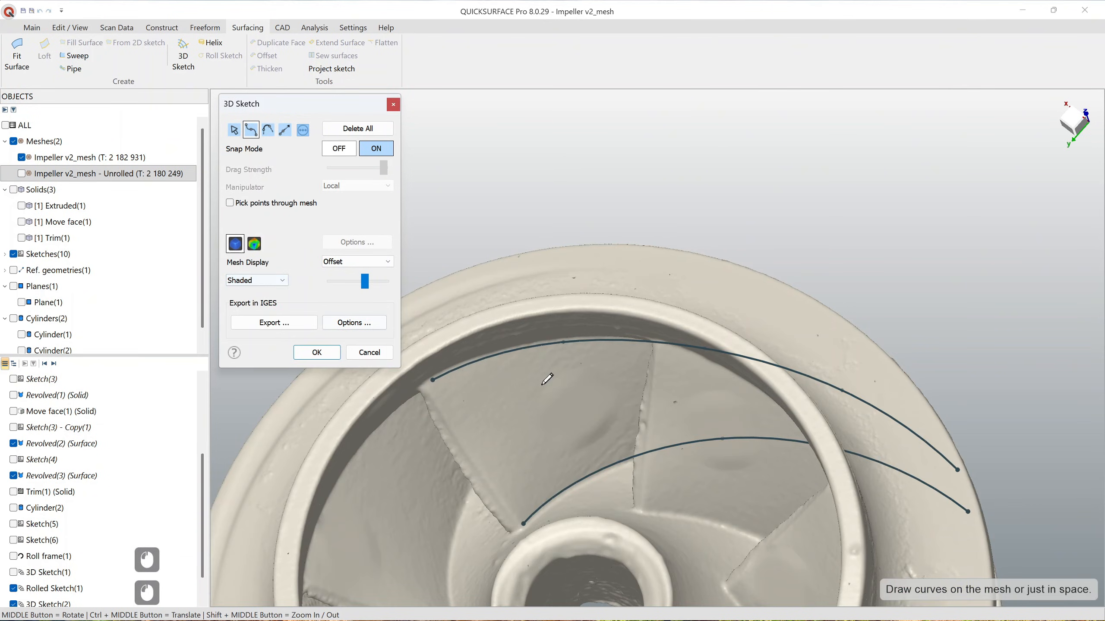
middle_drag(560, 411, 596, 417)
click(269, 280)
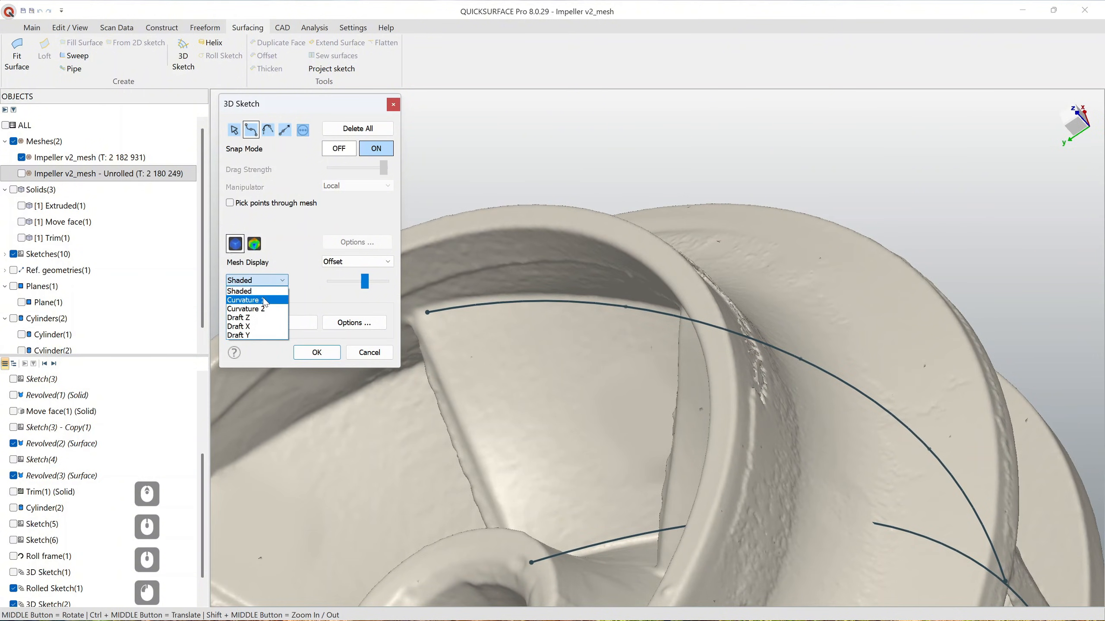
click(257, 300)
ctrl+middle_drag(572, 319, 559, 330)
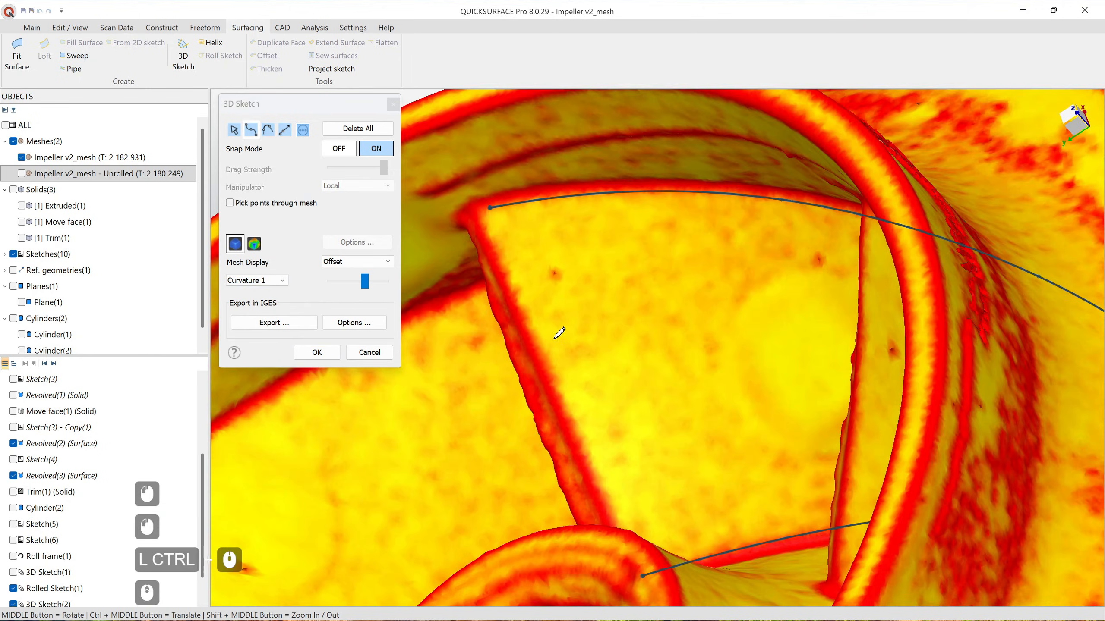
Step: Connect the inner ends of the two rolled curves along the blade edge and show the curve's deviation over the Shaded mesh
scroll(526, 369, up, 3)
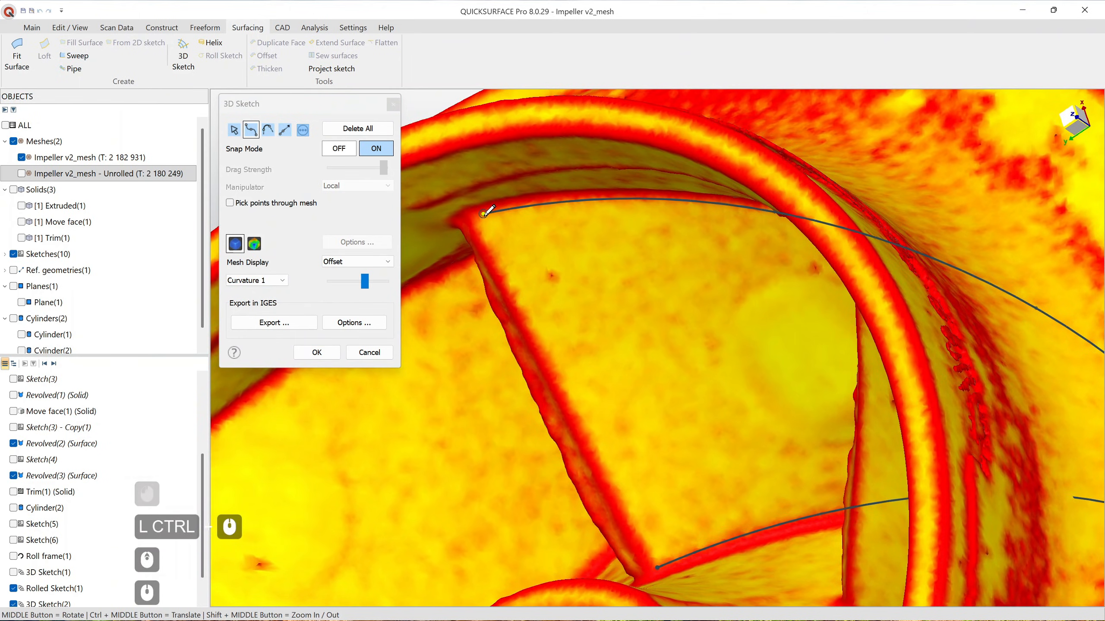
click(566, 343)
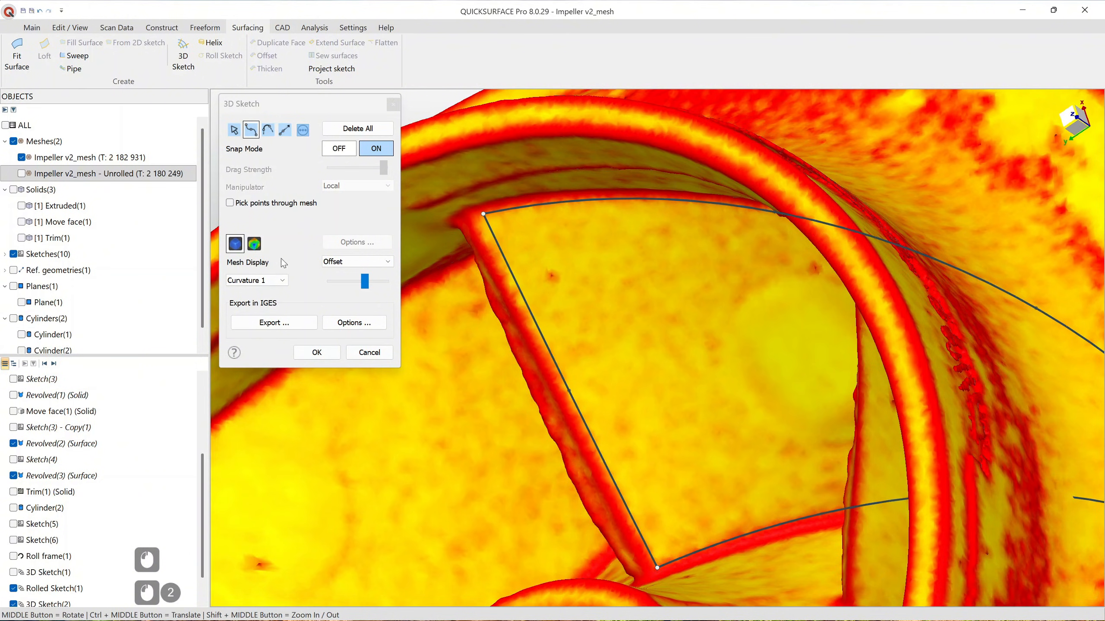
click(260, 249)
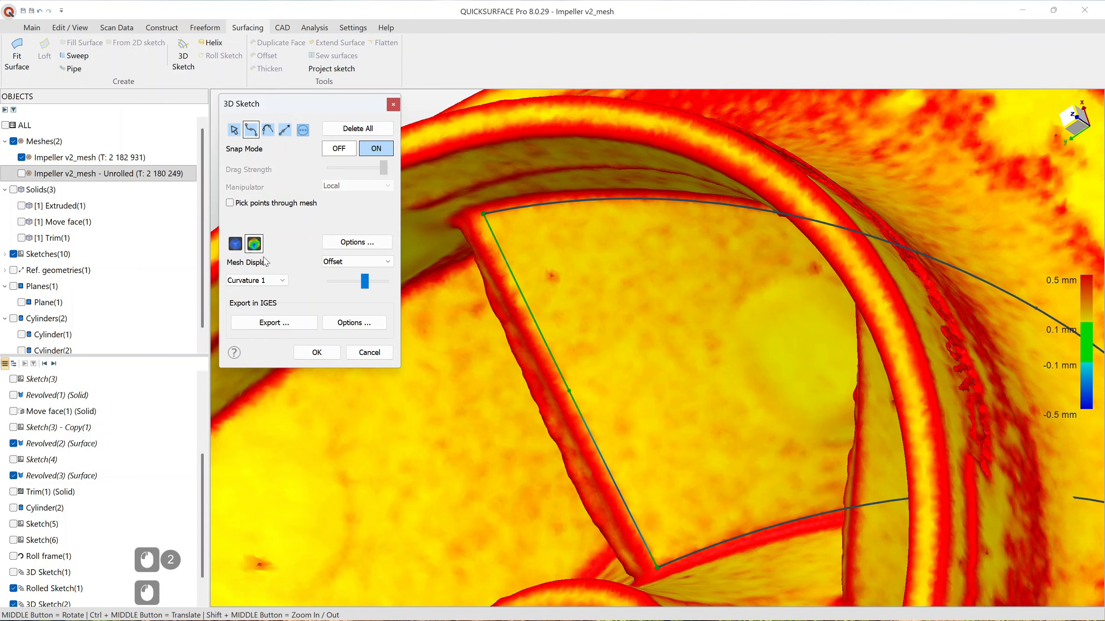
click(271, 281)
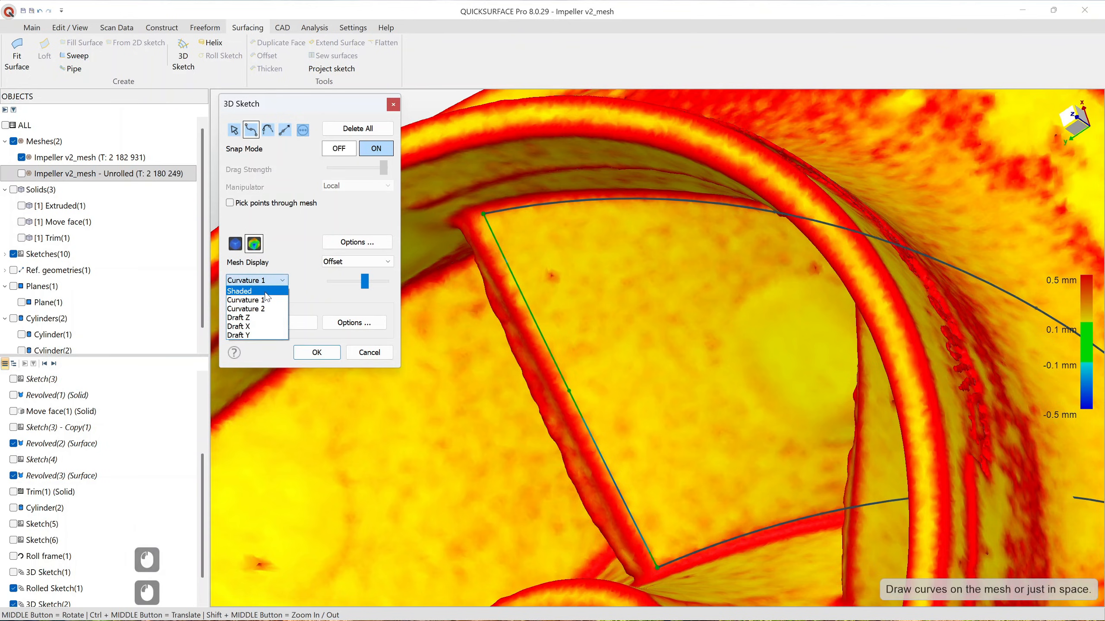
click(266, 292)
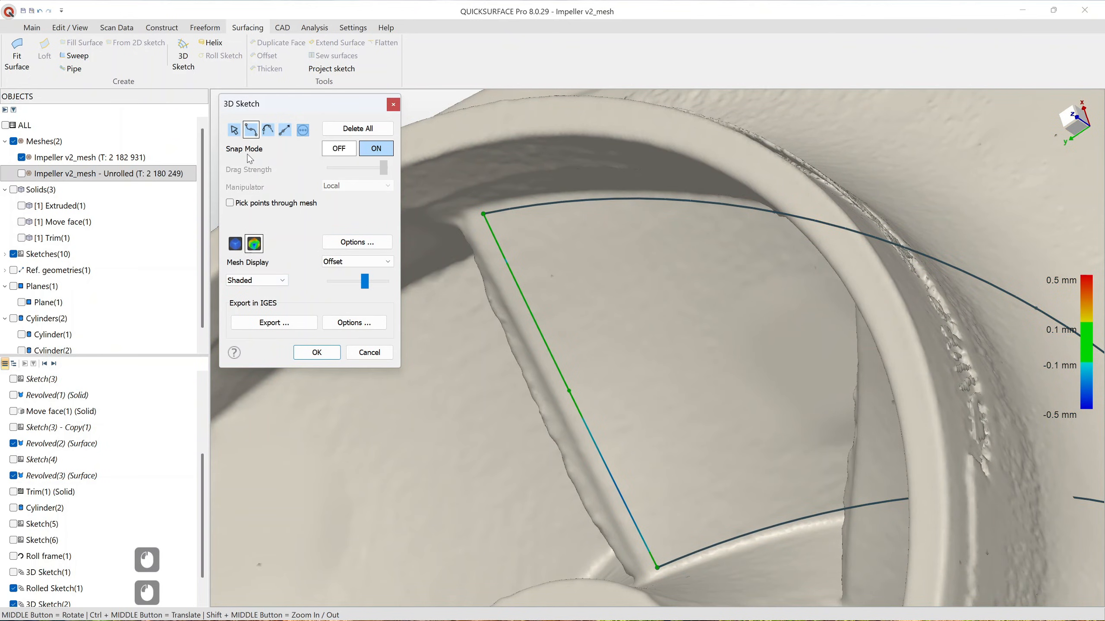
Step: Connect the outer ends of the two rolled curves with a curve along the blade's outlet edge
ctrl+middle_drag(624, 422, 638, 399)
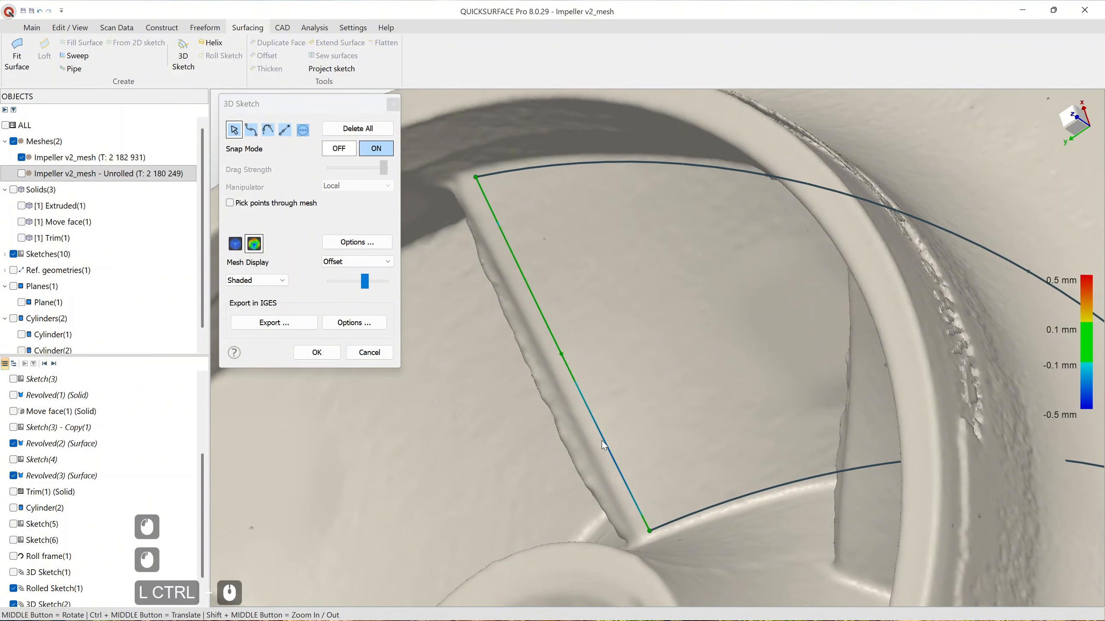
middle_drag(613, 457, 897, 352)
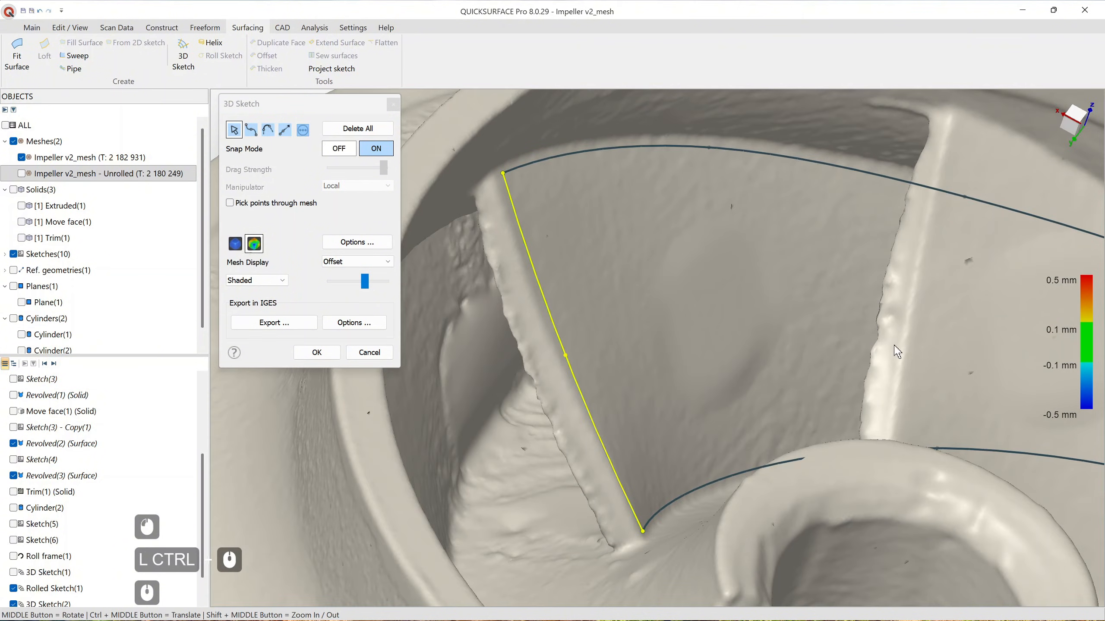
mouse_move(657, 432)
middle_down()
mouse_move(520, 420)
mouse_move(488, 434)
mouse_move(526, 412)
mouse_move(665, 431)
mouse_move(611, 476)
middle_up()
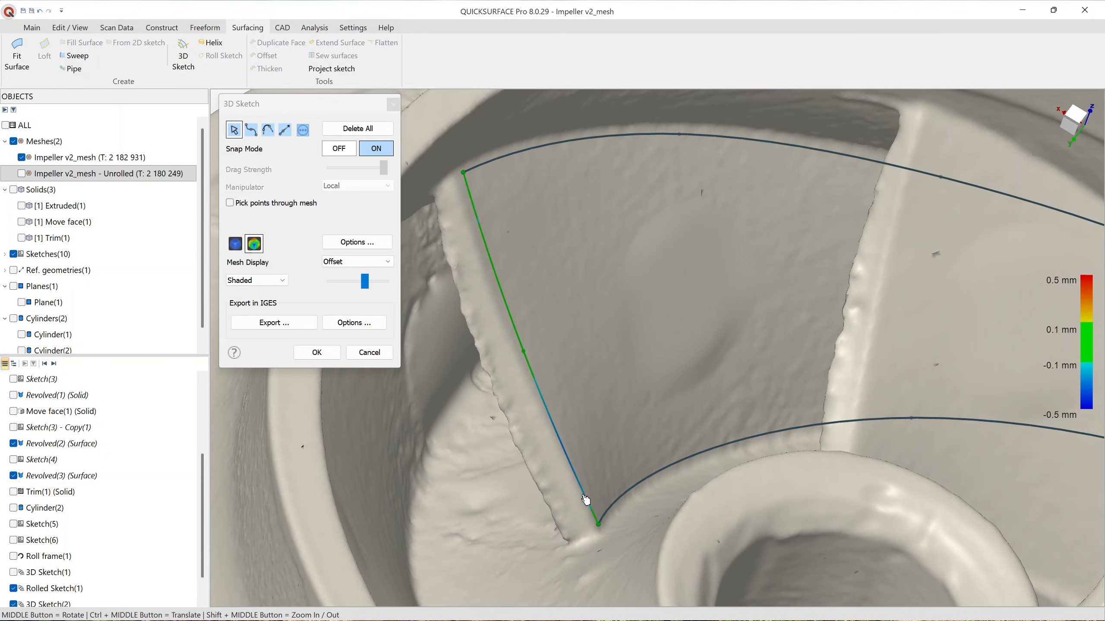
mouse_move(578, 439)
middle_down()
mouse_move(607, 441)
mouse_move(521, 443)
middle_up()
scroll(601, 433, down, 3)
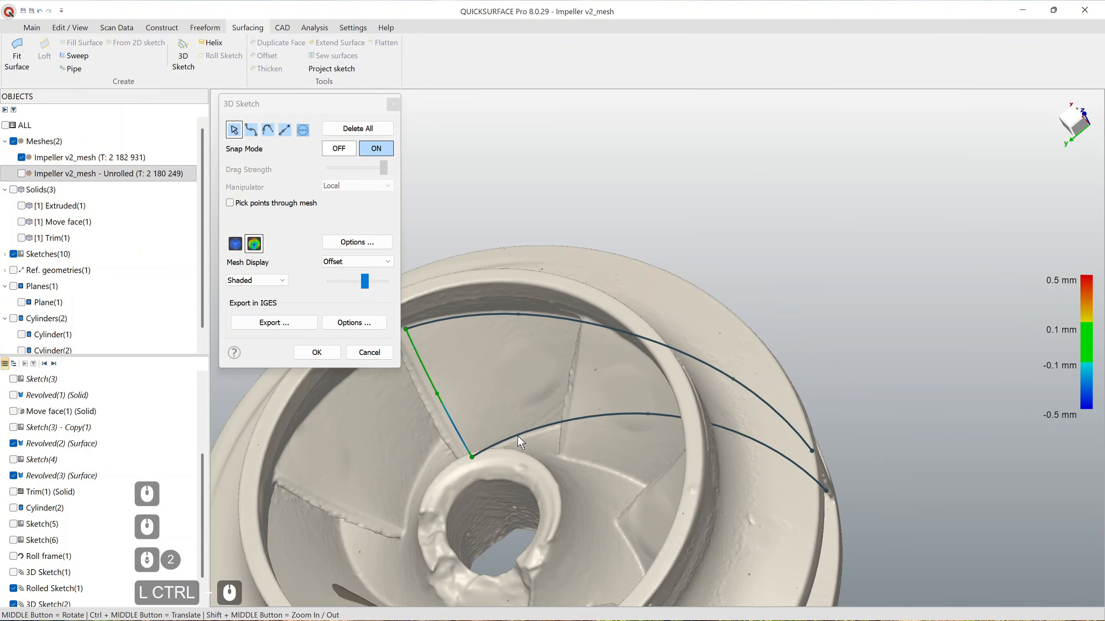
middle_drag(428, 454, 423, 357)
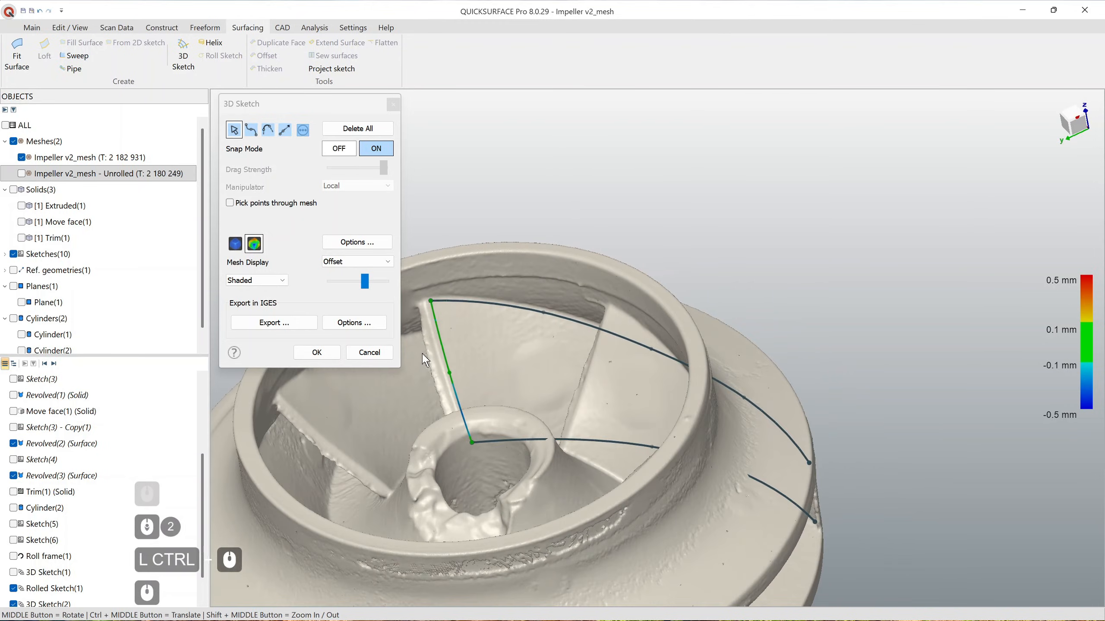
ctrl+middle_drag(559, 422, 633, 448)
scroll(633, 447, up, 3)
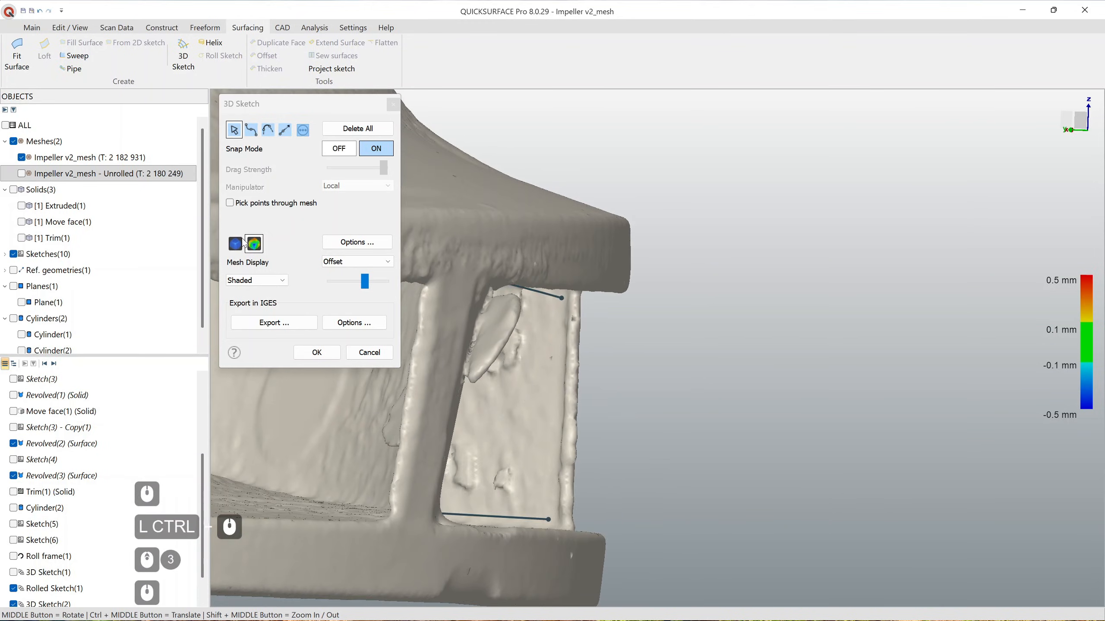
click(251, 131)
click(562, 298)
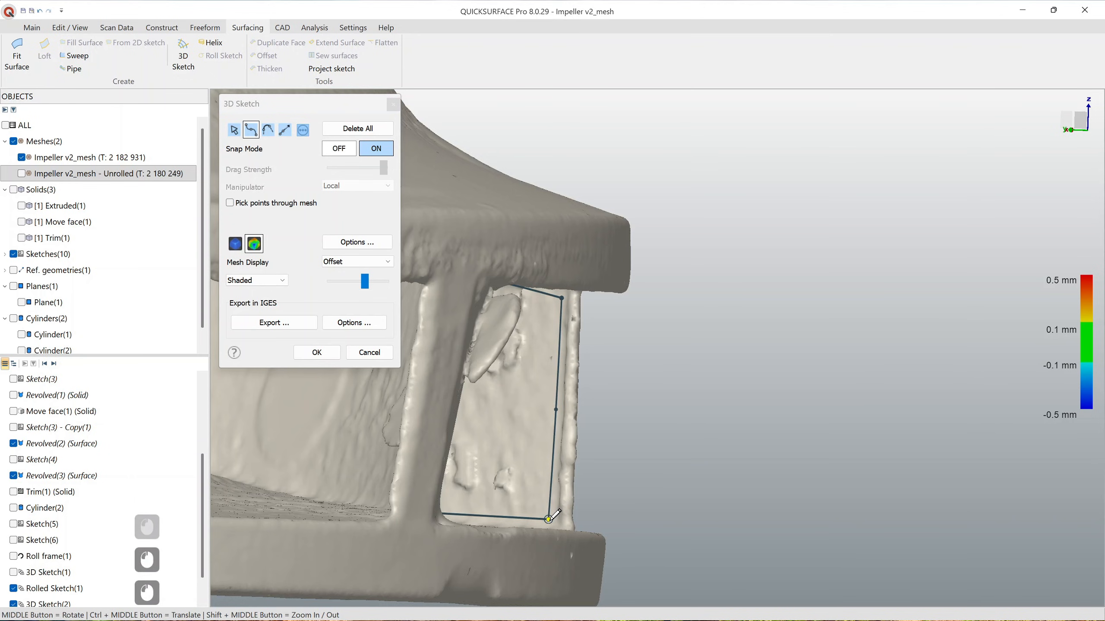
Step: Check the outlet curve's deviation against the blade from several angles and finish the 3D sketch
mouse_move(565, 430)
middle_down()
mouse_move(501, 449)
mouse_move(573, 376)
middle_up()
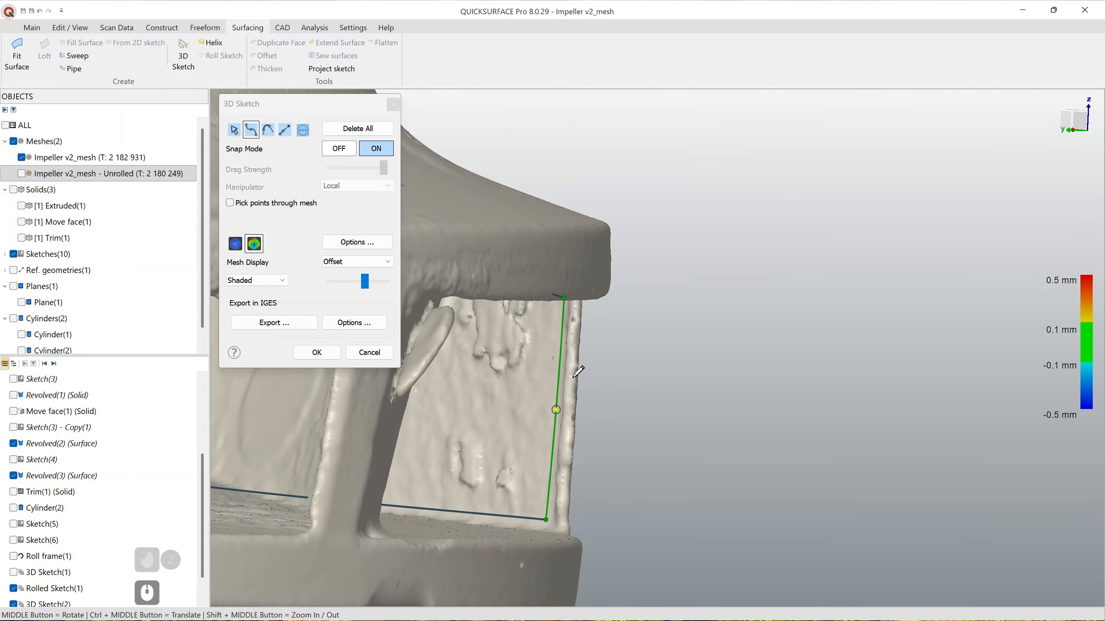
scroll(564, 390, down, 3)
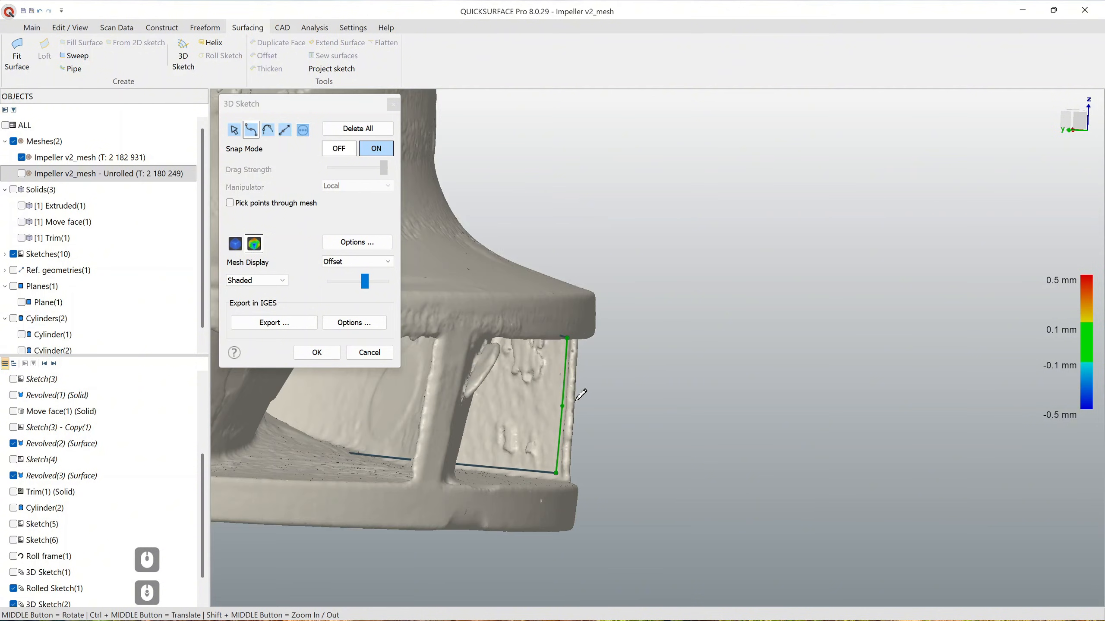
scroll(566, 394, up, 4)
mouse_move(566, 393)
middle_down()
mouse_move(583, 354)
mouse_move(567, 400)
mouse_move(571, 356)
middle_up()
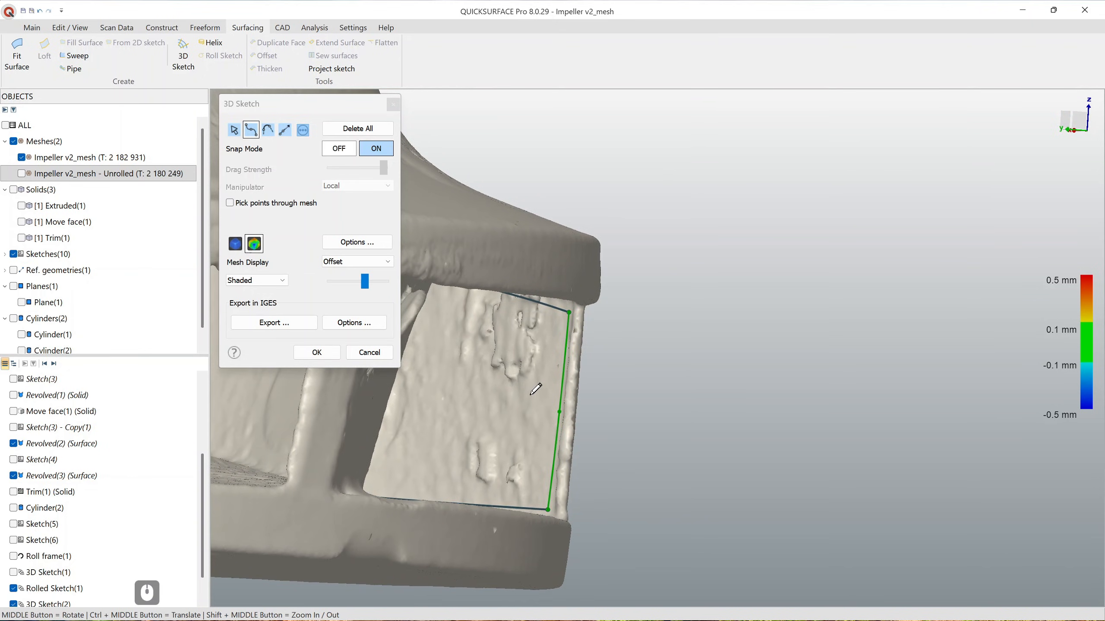
mouse_move(533, 368)
middle_down()
mouse_move(503, 402)
mouse_move(592, 407)
mouse_move(573, 389)
mouse_move(496, 401)
mouse_move(412, 384)
middle_up()
scroll(573, 389, down, 5)
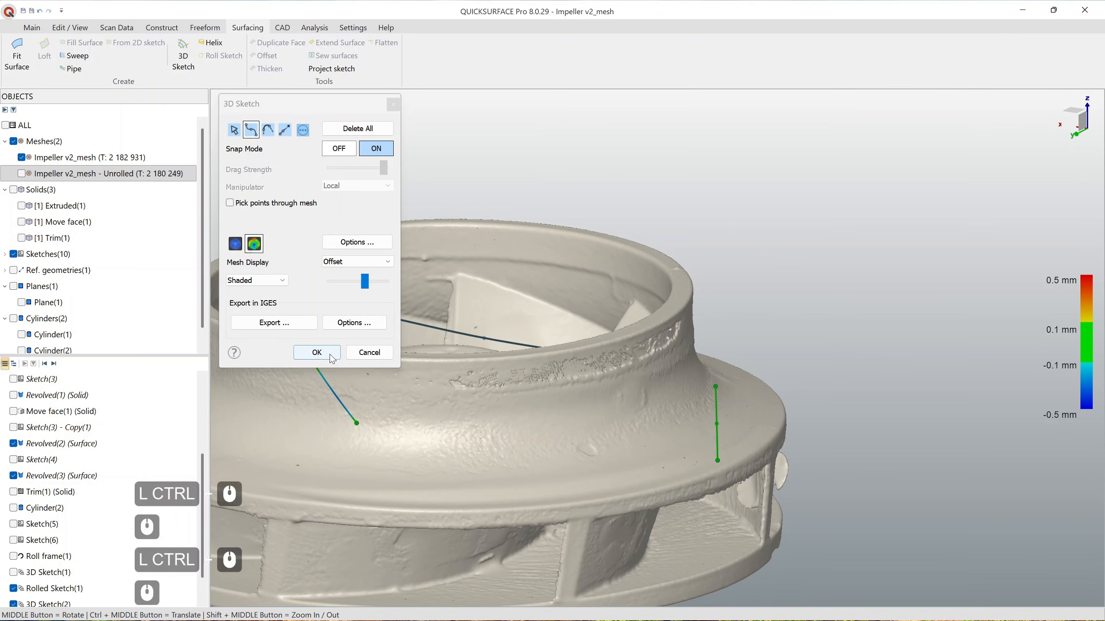
click(316, 353)
Step: Start a Fill Surface bounded by the two rolled curves and the two connecting curves, all with Contact continuity
mouse_move(484, 390)
middle_down()
mouse_move(572, 407)
mouse_move(607, 345)
mouse_move(645, 399)
mouse_move(807, 387)
mouse_move(609, 305)
mouse_move(476, 231)
middle_up()
click(335, 163)
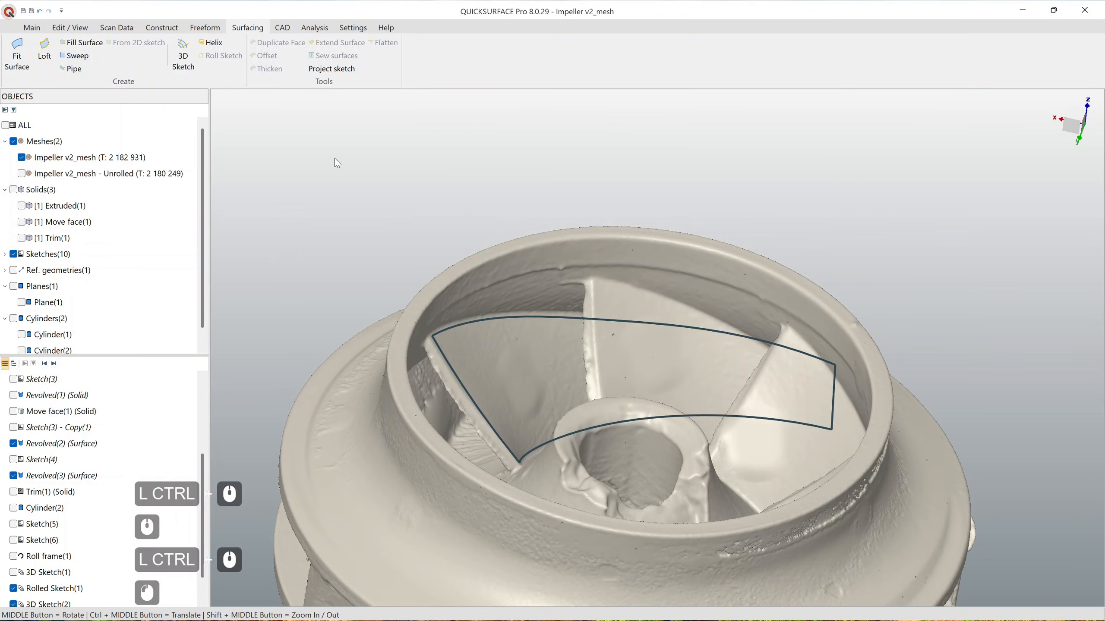
click(82, 42)
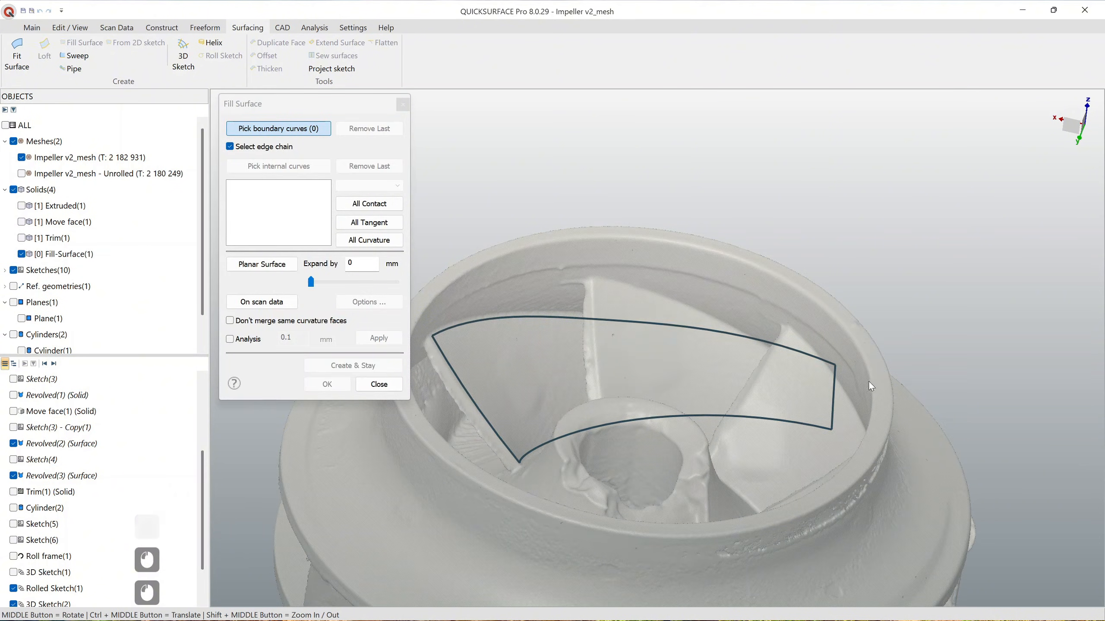
click(653, 325)
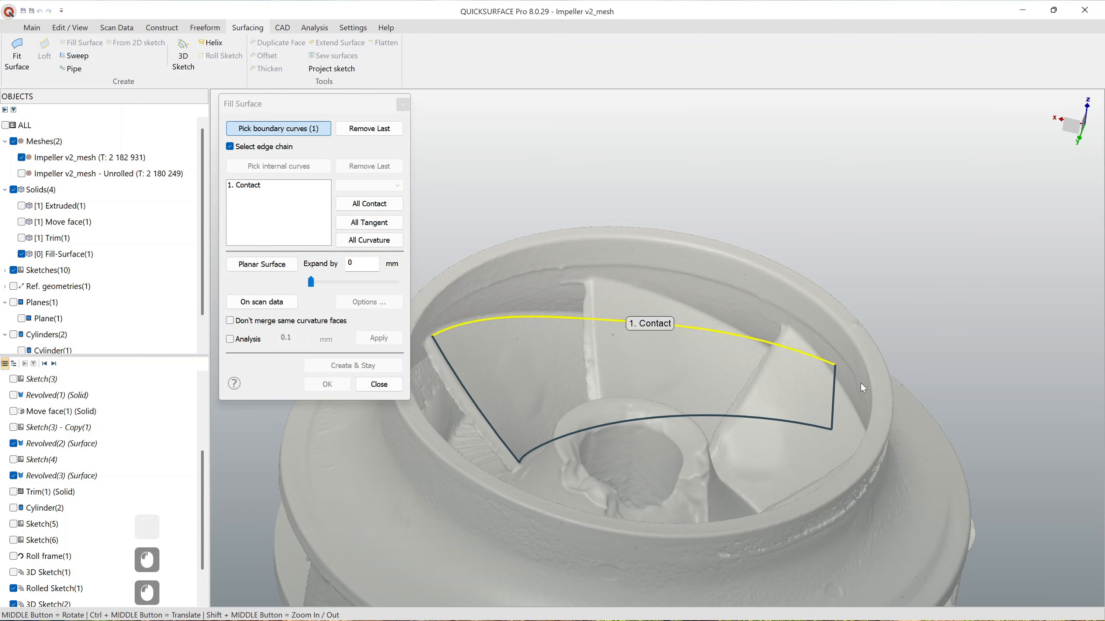
click(788, 421)
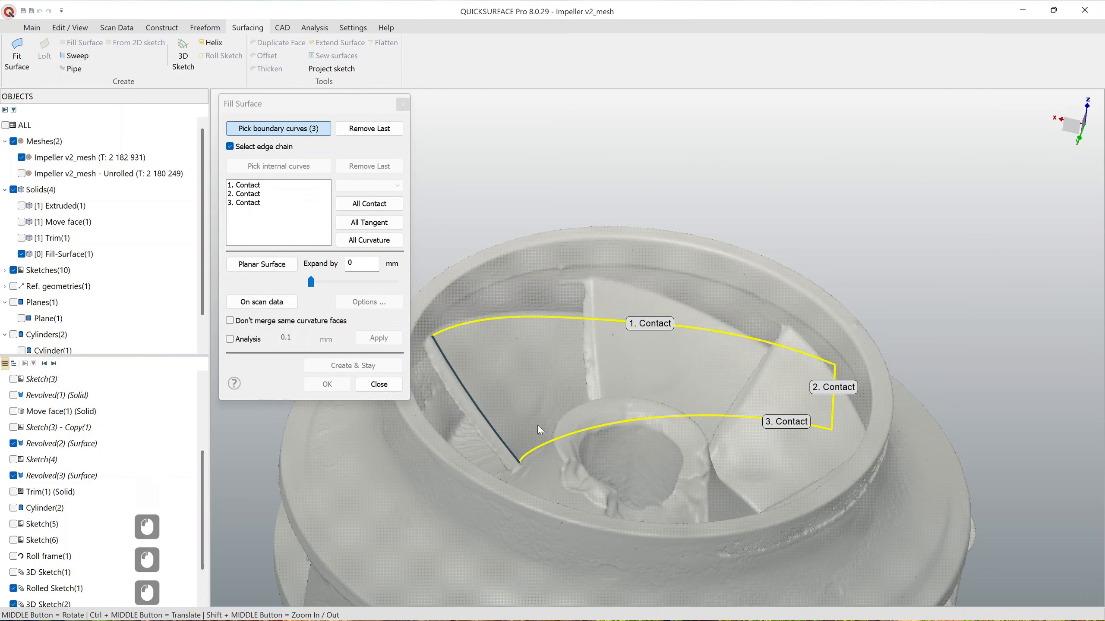
click(496, 429)
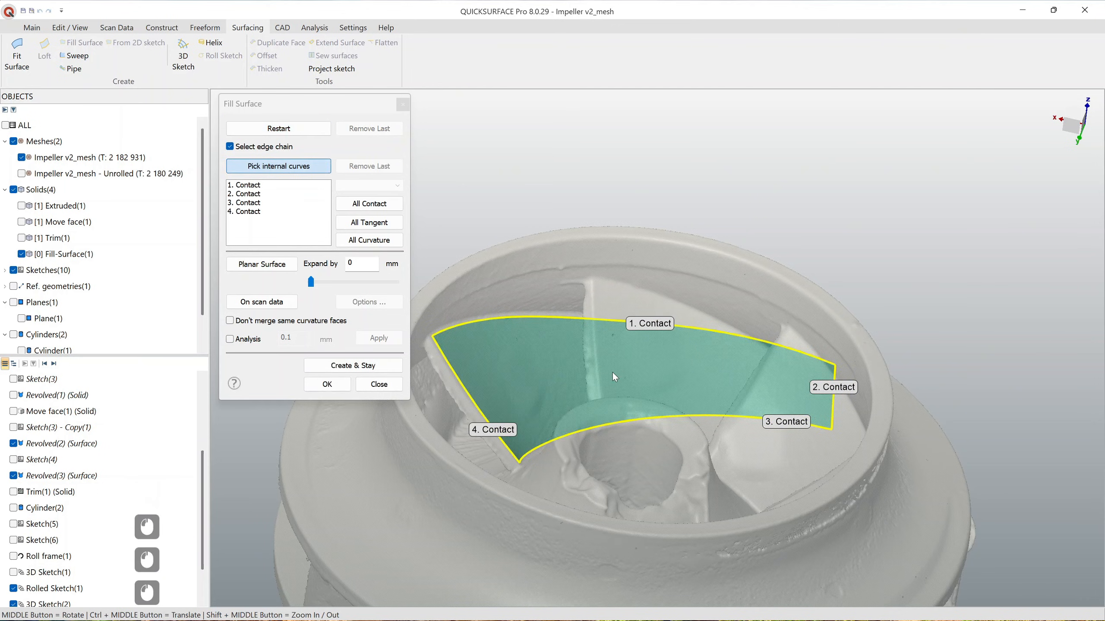
Step: Fit the fill surface to the scan data, check it with a 0.1 mm deviation analysis and create it
middle_drag(642, 362, 643, 395)
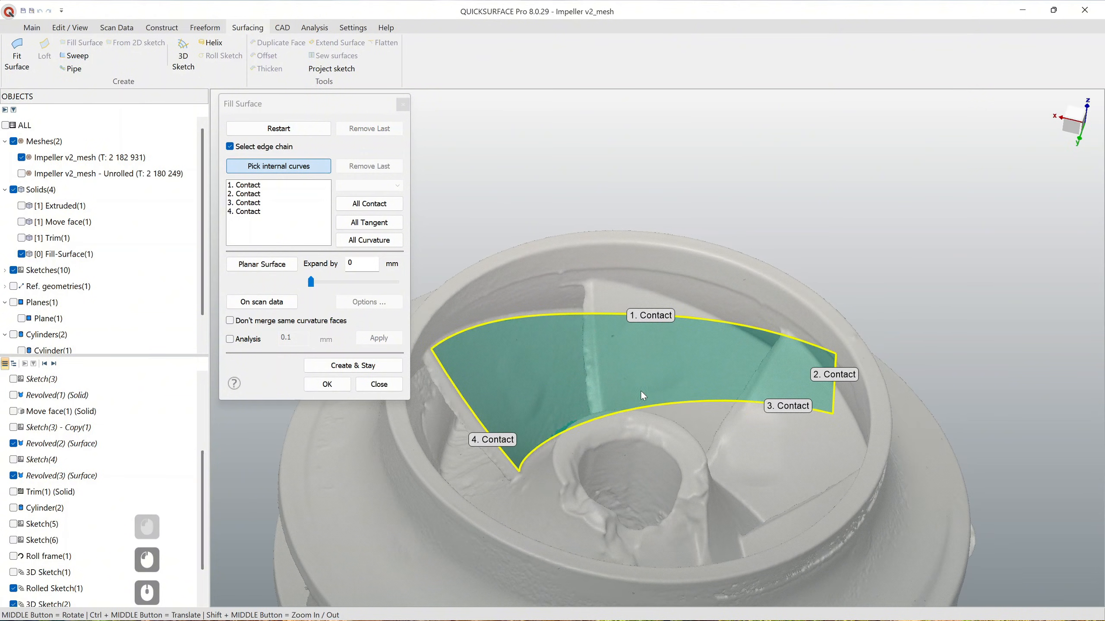
click(283, 307)
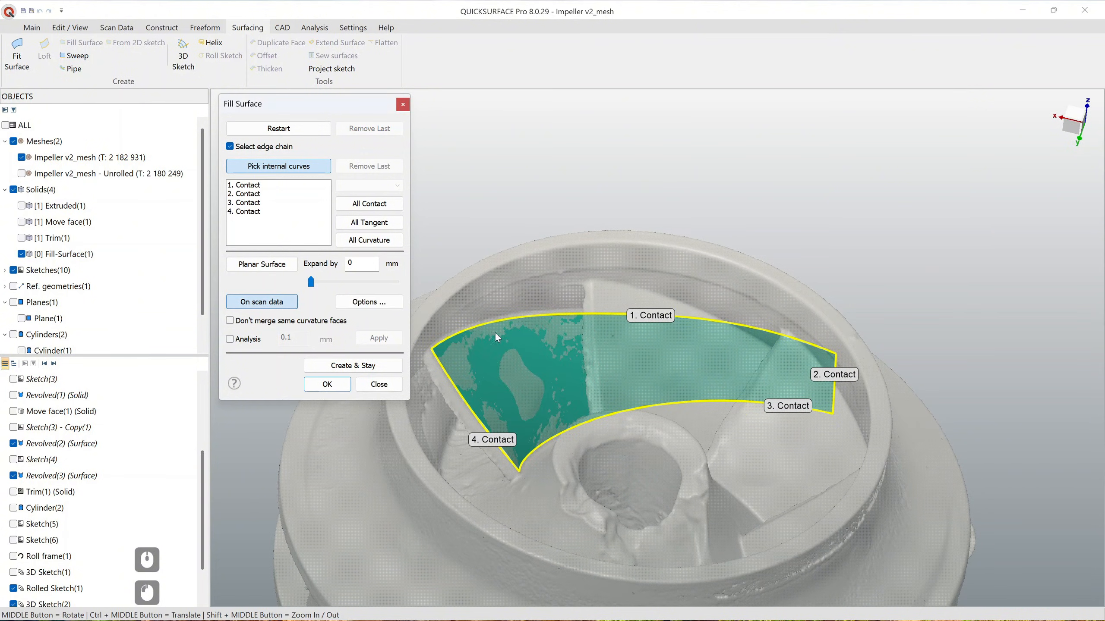
middle_drag(496, 337, 582, 346)
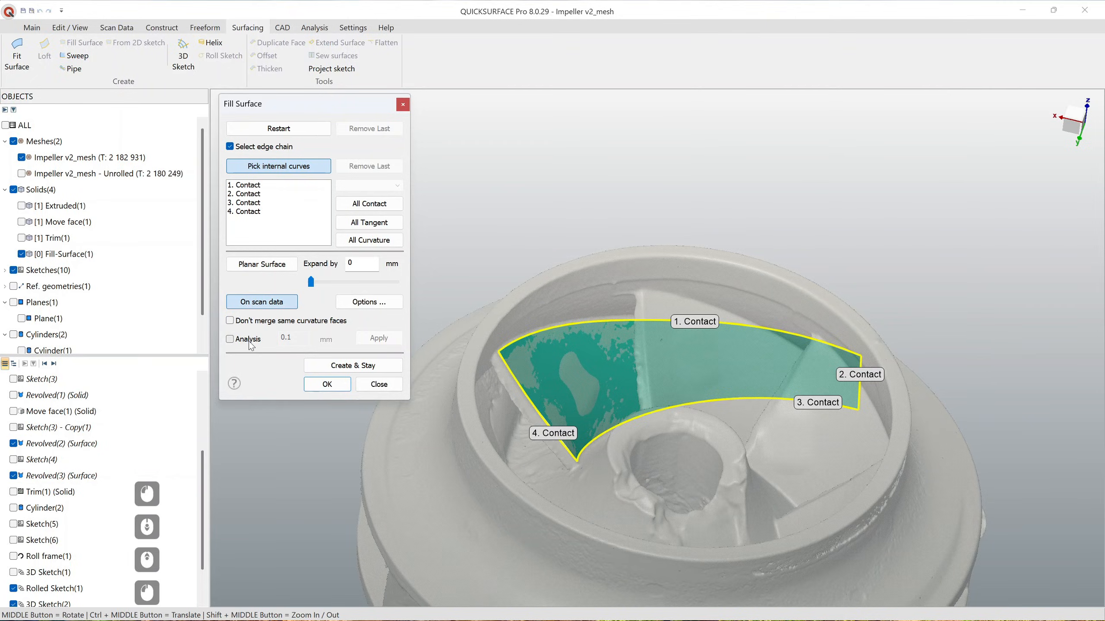
click(230, 339)
middle_drag(605, 399, 731, 477)
scroll(866, 549, up, 3)
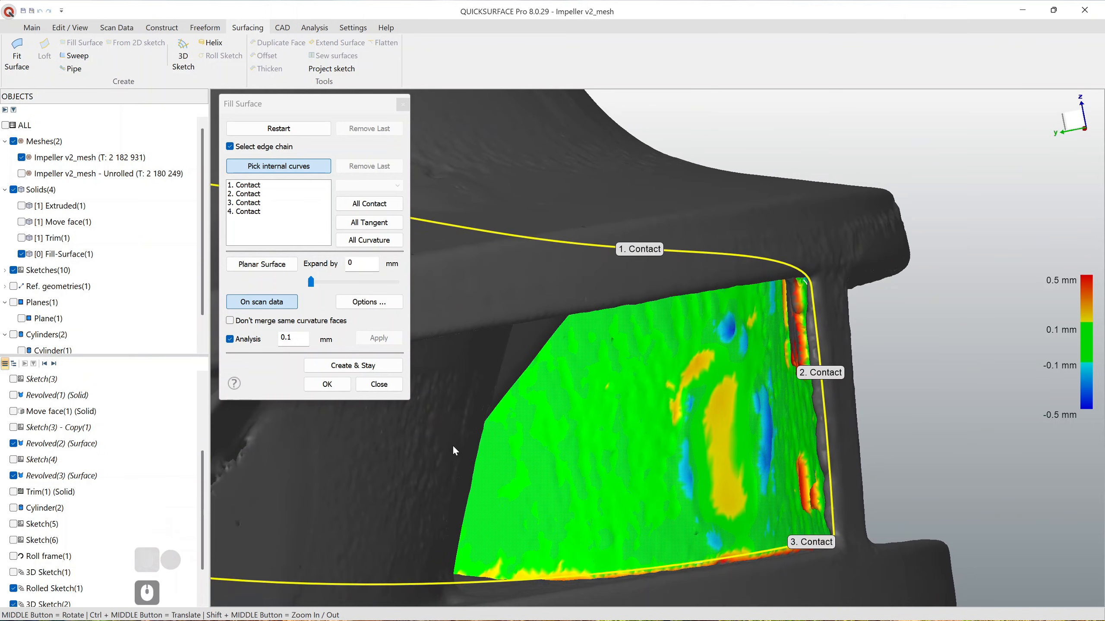
click(327, 384)
Step: Extend the blade surface by about 3.78 mm past its outlet edge with the Natural extend type, keeping the Extend Surface command open
scroll(585, 410, down, 5)
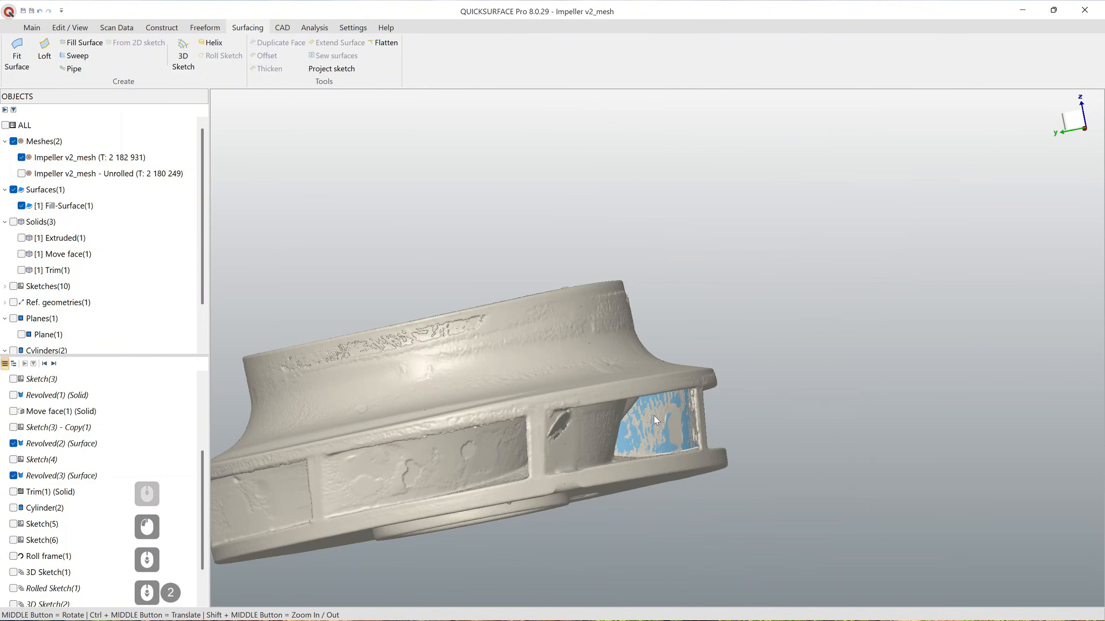
middle_drag(656, 420, 654, 254)
scroll(468, 305, up, 1)
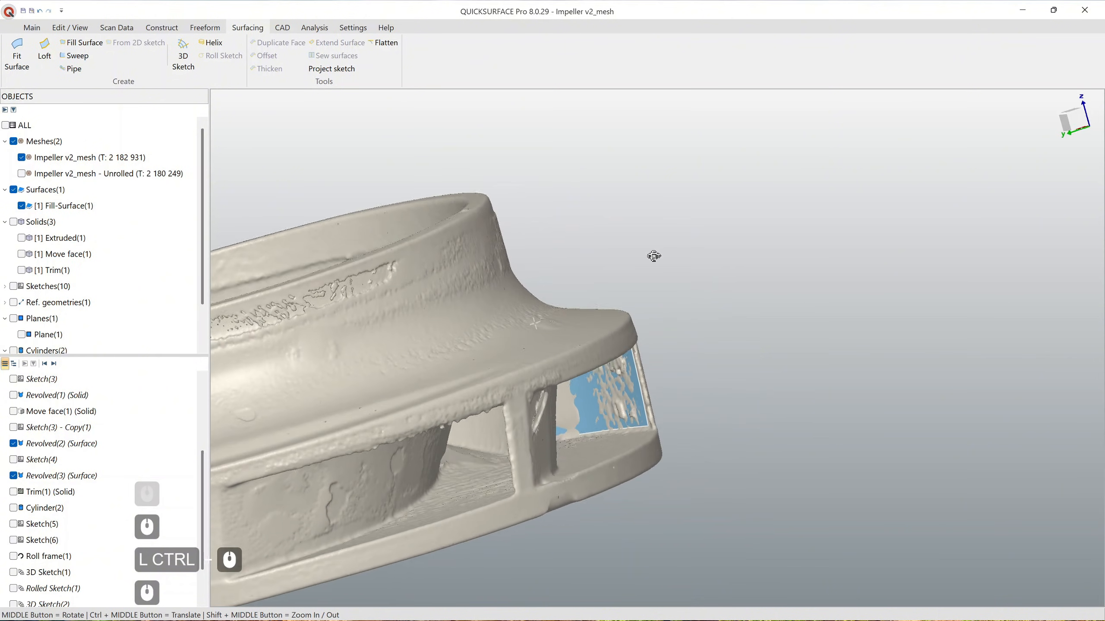
click(624, 390)
click(344, 44)
scroll(626, 369, up, 3)
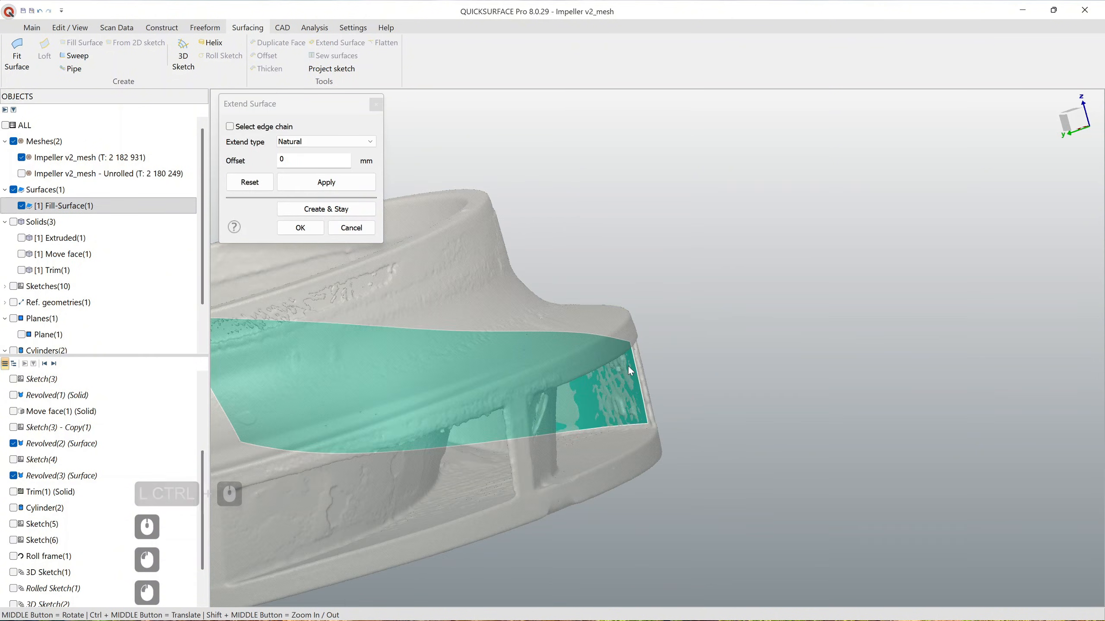
middle_drag(605, 390, 641, 382)
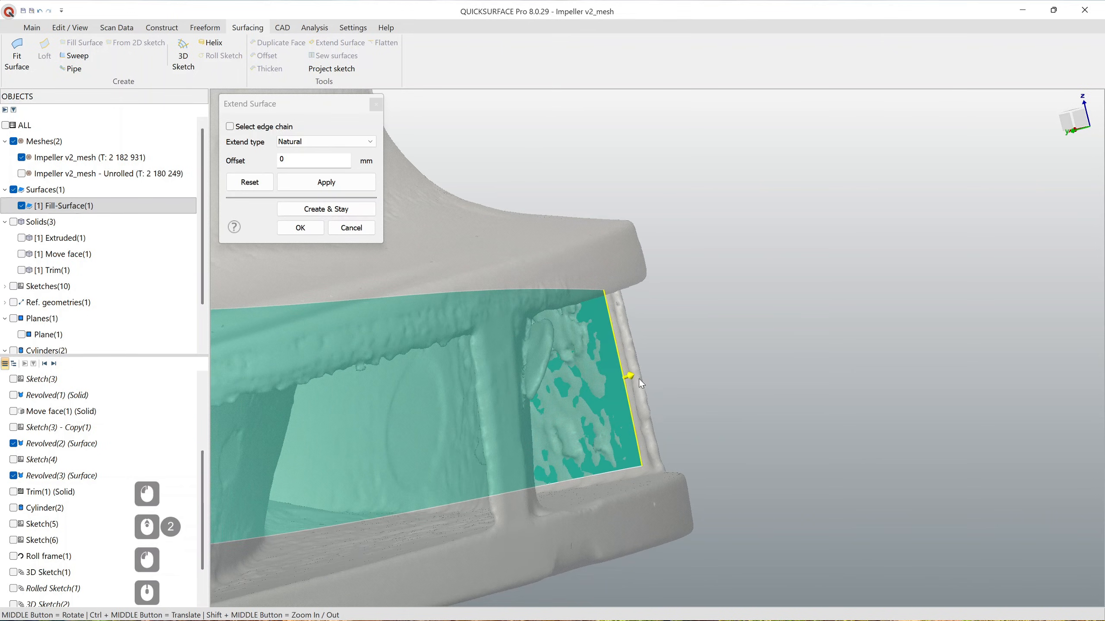
drag(640, 378, 677, 371)
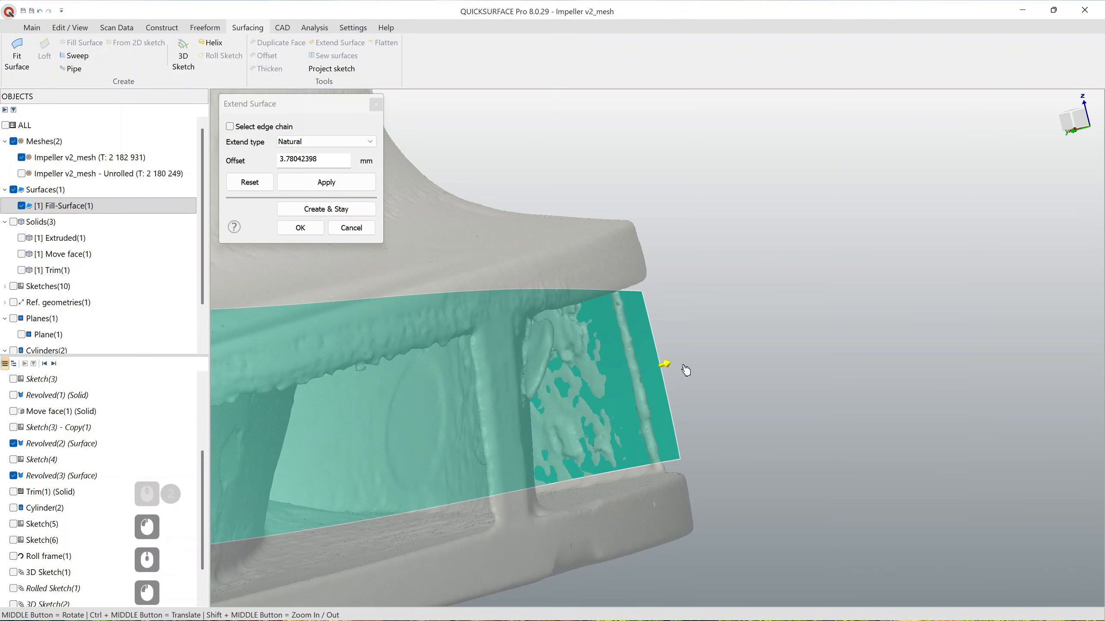
click(329, 213)
Step: Extend the blade surface by about 6.35 mm past its inner edge near the hub opening with the Natural extend type
scroll(579, 329, down, 2)
ctrl+middle_drag(471, 336, 691, 399)
ctrl+middle_drag(479, 368, 487, 397)
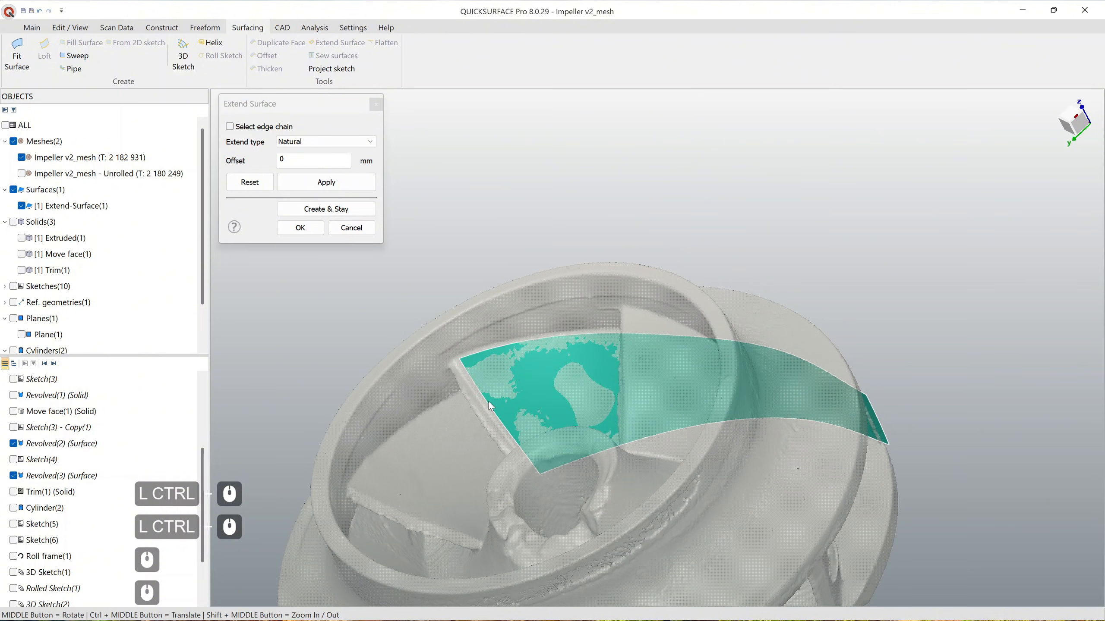
click(491, 413)
scroll(491, 416, up, 2)
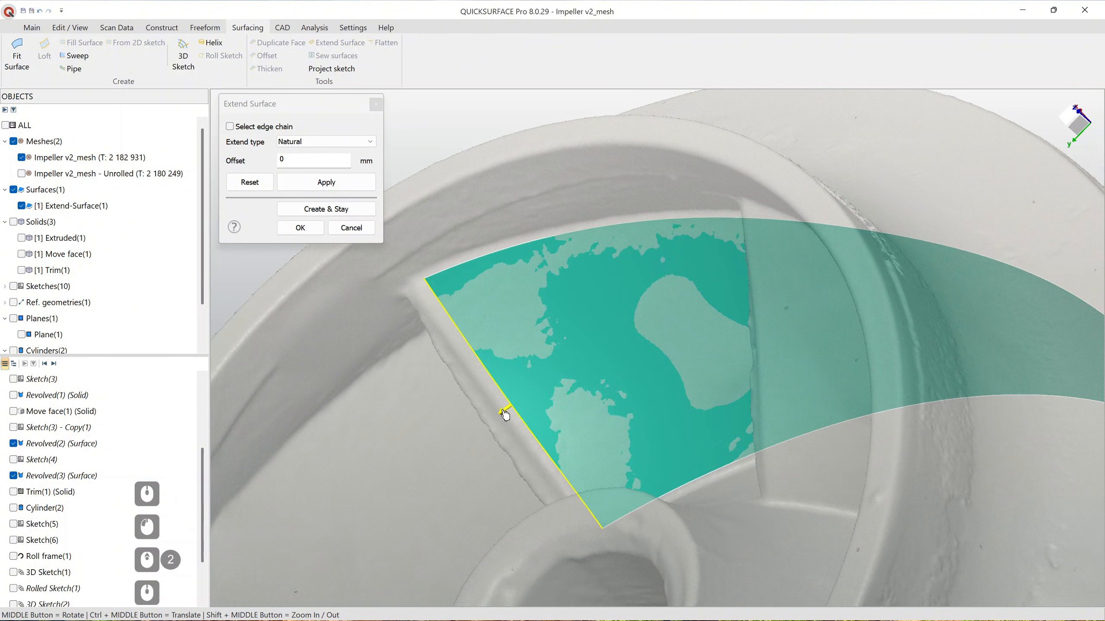
drag(504, 416, 445, 454)
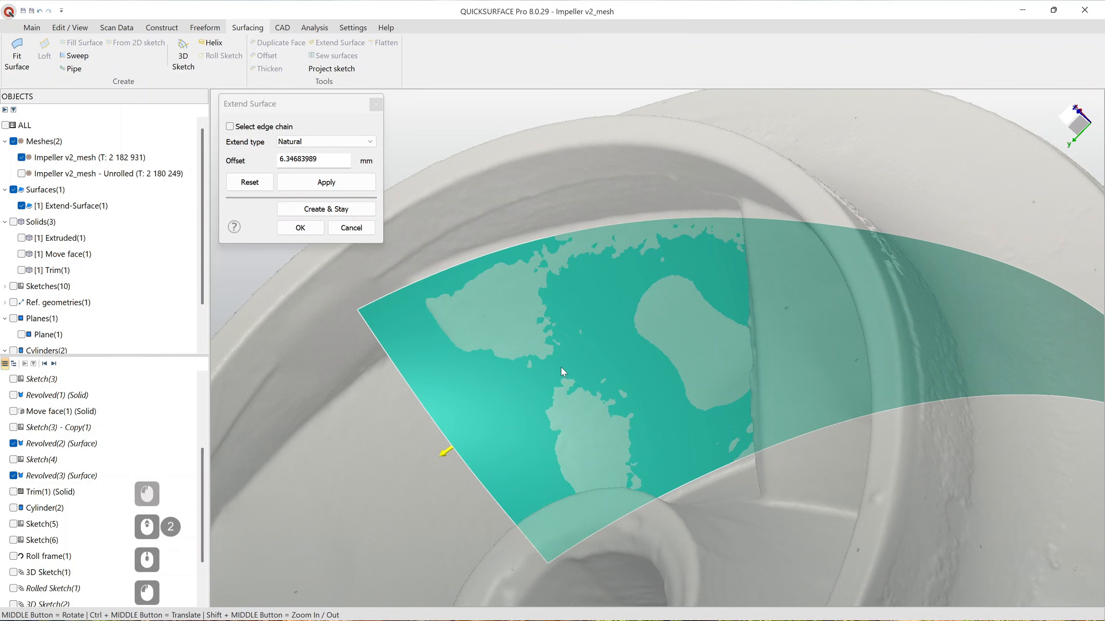
click(329, 212)
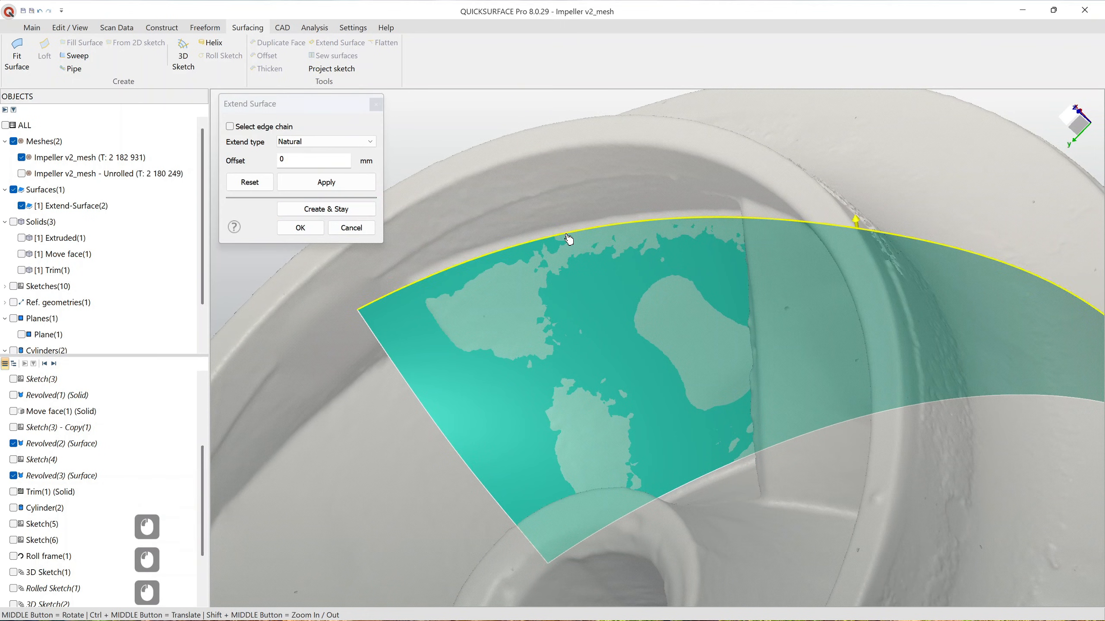
Step: Extend the blade surface by about 4.19 mm past its upper long edge with the Natural type, keeping Extend Surface open
drag(860, 200, 874, 179)
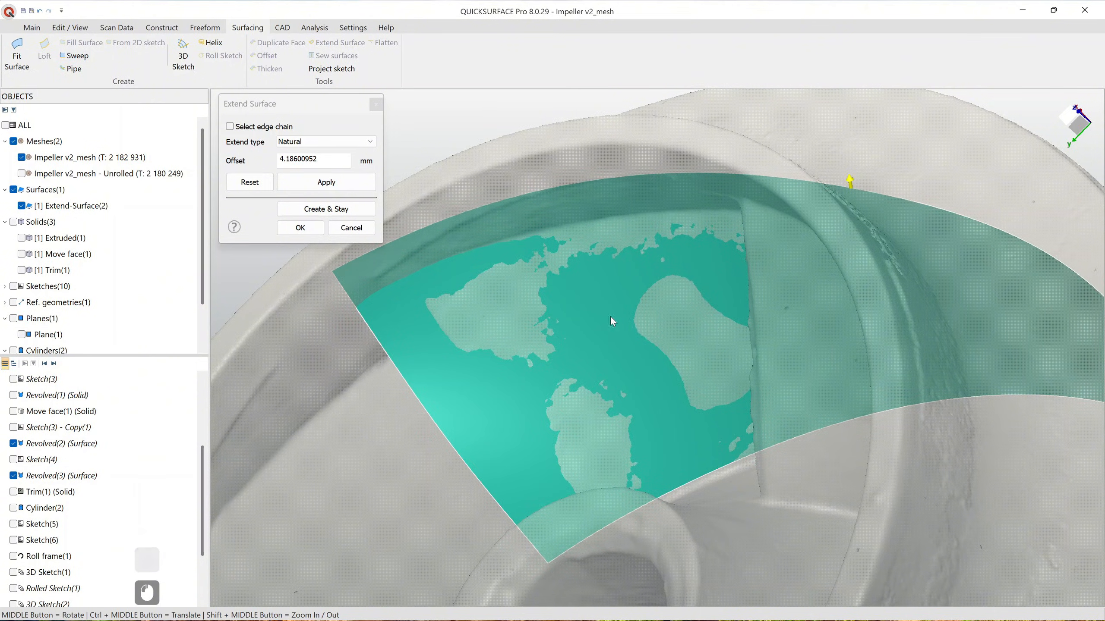
scroll(610, 316, down, 3)
ctrl+middle_drag(648, 411, 481, 418)
middle_drag(335, 354, 506, 412)
ctrl+middle_drag(516, 420, 409, 356)
scroll(616, 421, up, 2)
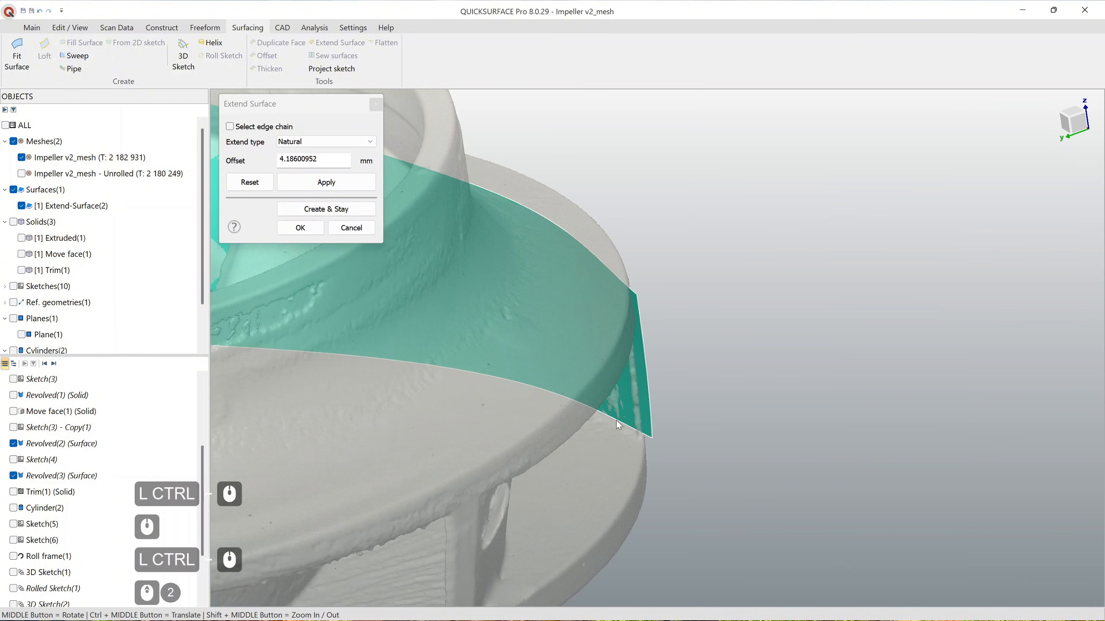
mouse_move(616, 420)
middle_down()
mouse_move(500, 362)
mouse_move(659, 353)
mouse_move(623, 321)
mouse_move(606, 415)
mouse_move(611, 403)
middle_up()
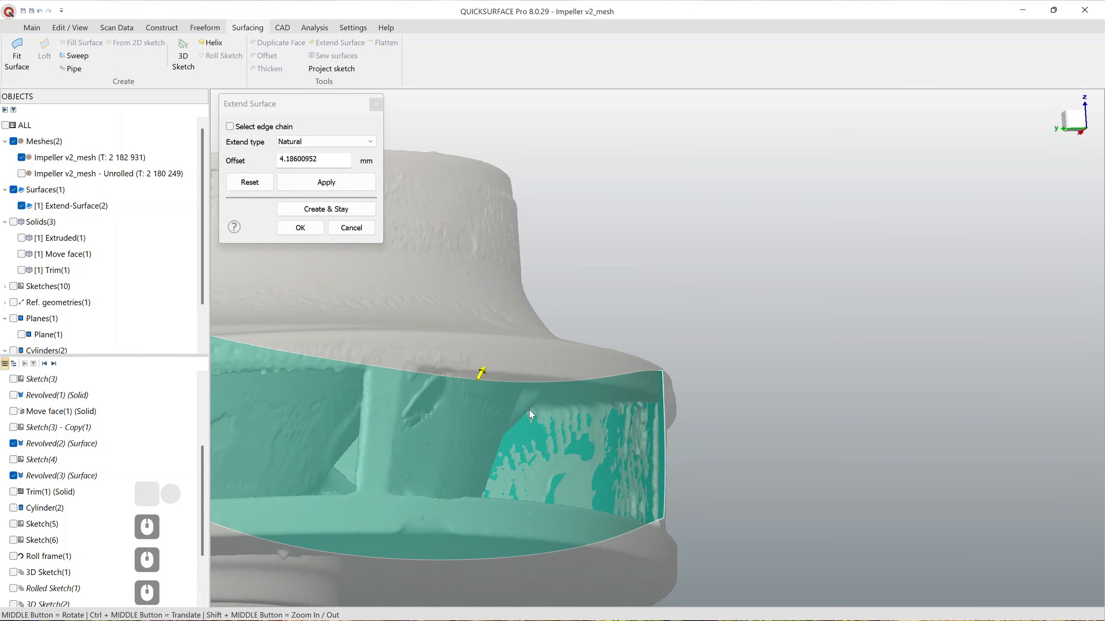
click(353, 210)
Step: Extend the blade surface past its lower long edge through the impeller's back plate and finish Extend Surface
ctrl+middle_drag(564, 468, 597, 371)
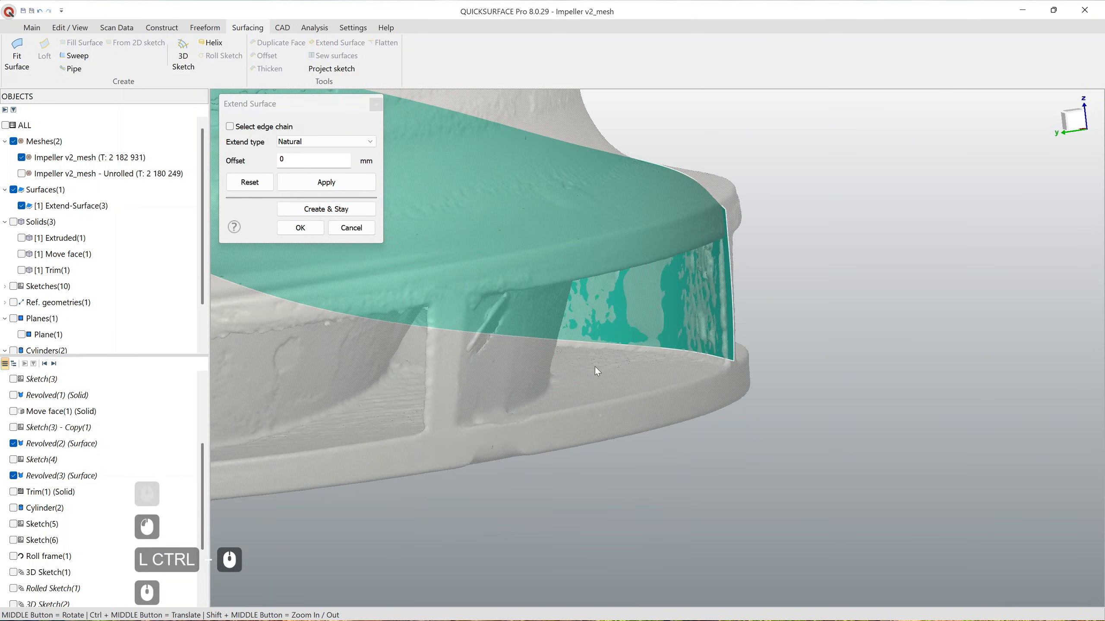
click(616, 348)
drag(523, 345, 517, 373)
middle_drag(617, 410, 348, 278)
click(305, 228)
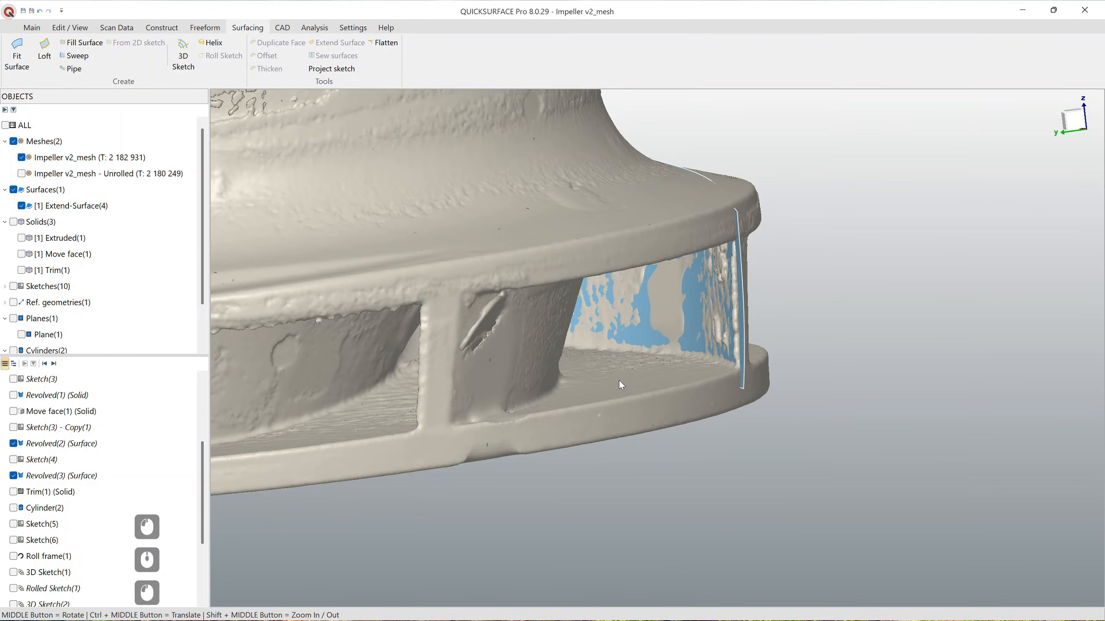
Step: Thicken the extended blade surface to one side with a Depth 1 of 1.8 mm
scroll(640, 366, down, 4)
ctrl+middle_drag(675, 355, 691, 419)
mouse_move(691, 420)
middle_down()
mouse_move(648, 390)
mouse_move(642, 442)
mouse_move(674, 409)
middle_up()
click(674, 409)
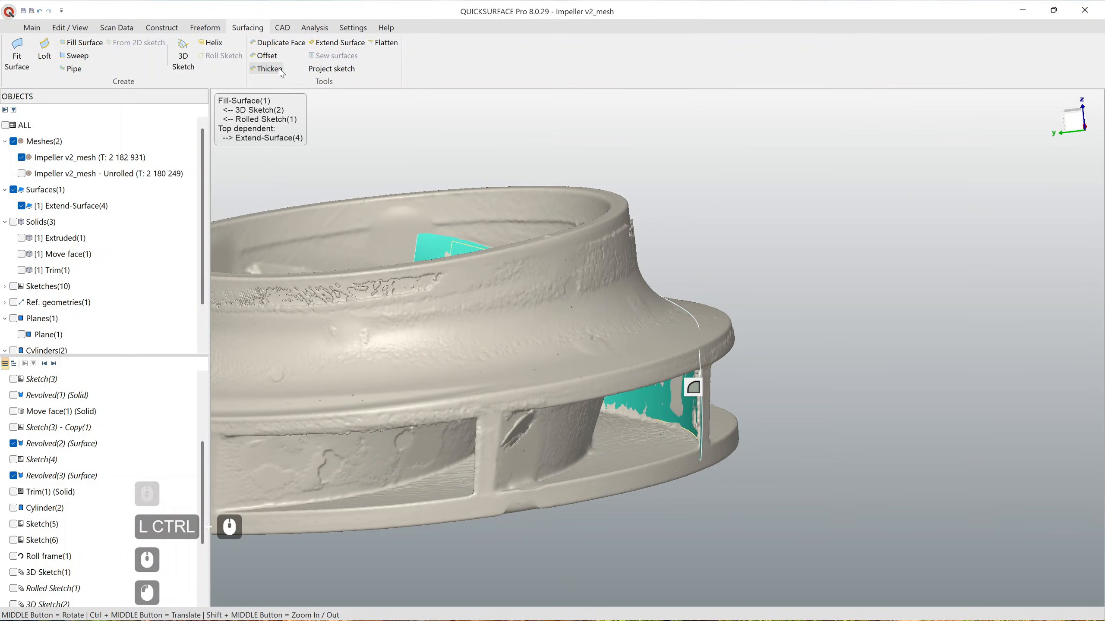
click(267, 68)
scroll(691, 382, up, 3)
middle_drag(691, 382, 653, 337)
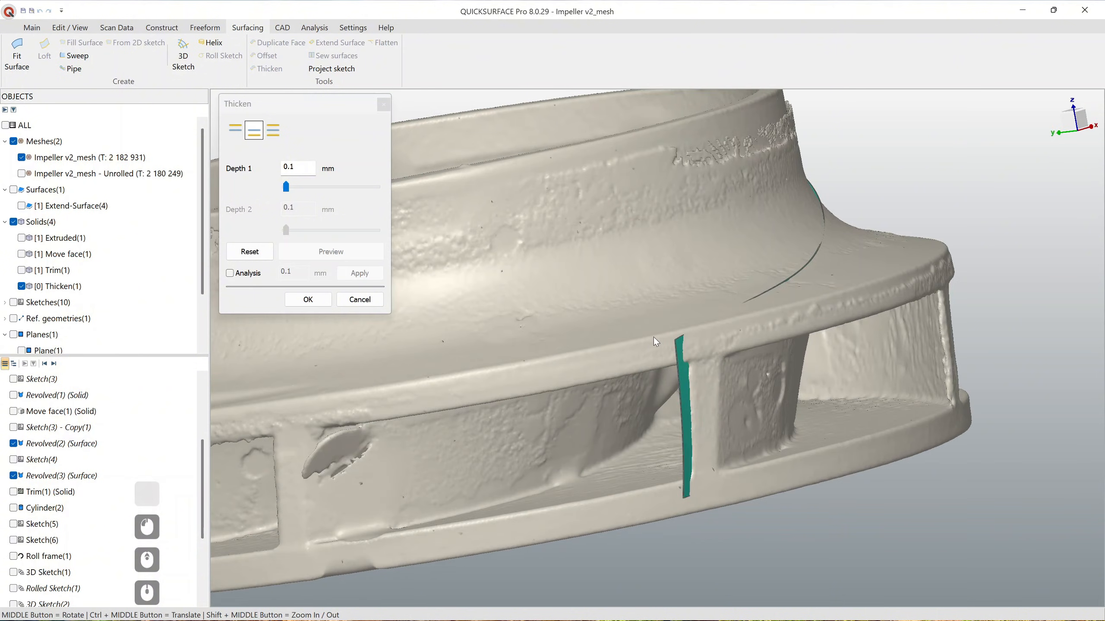
drag(290, 190, 304, 190)
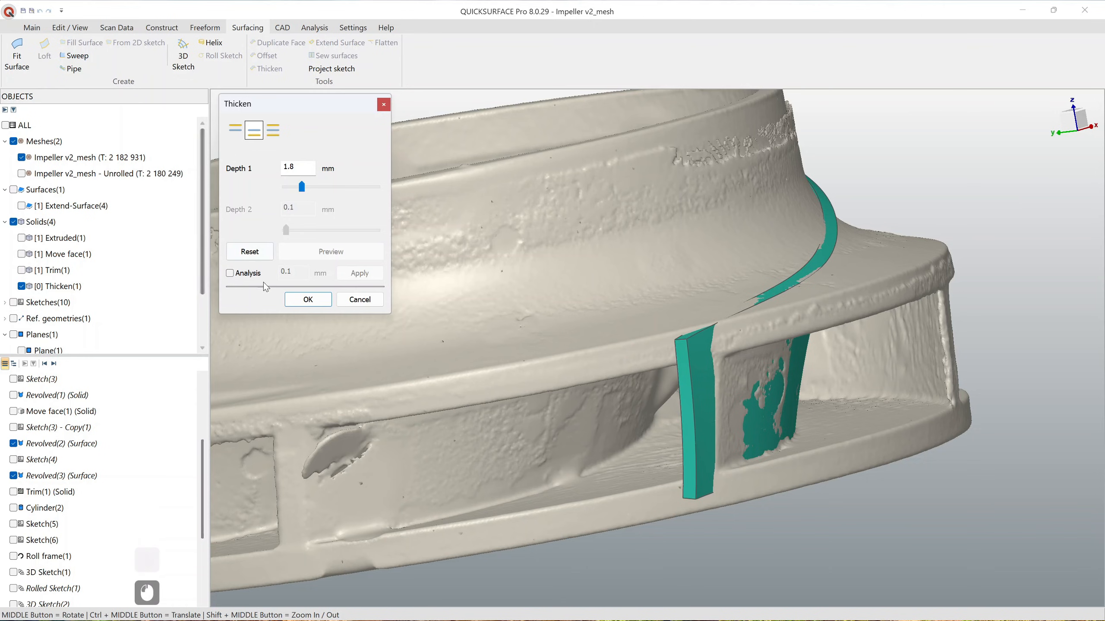
Step: Turn on the deviation analysis with a 0.1 mm tolerance and inspect the thickened blade's far face against the scan
click(254, 276)
scroll(783, 347, down, 3)
middle_drag(789, 354, 671, 321)
scroll(733, 332, up, 4)
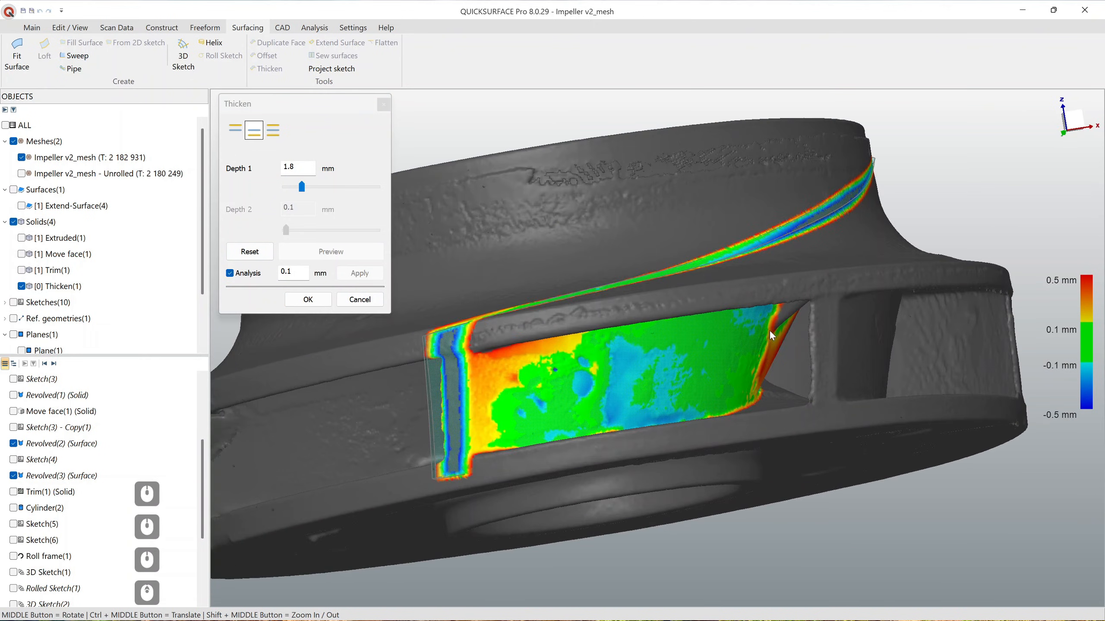
middle_drag(742, 333, 808, 336)
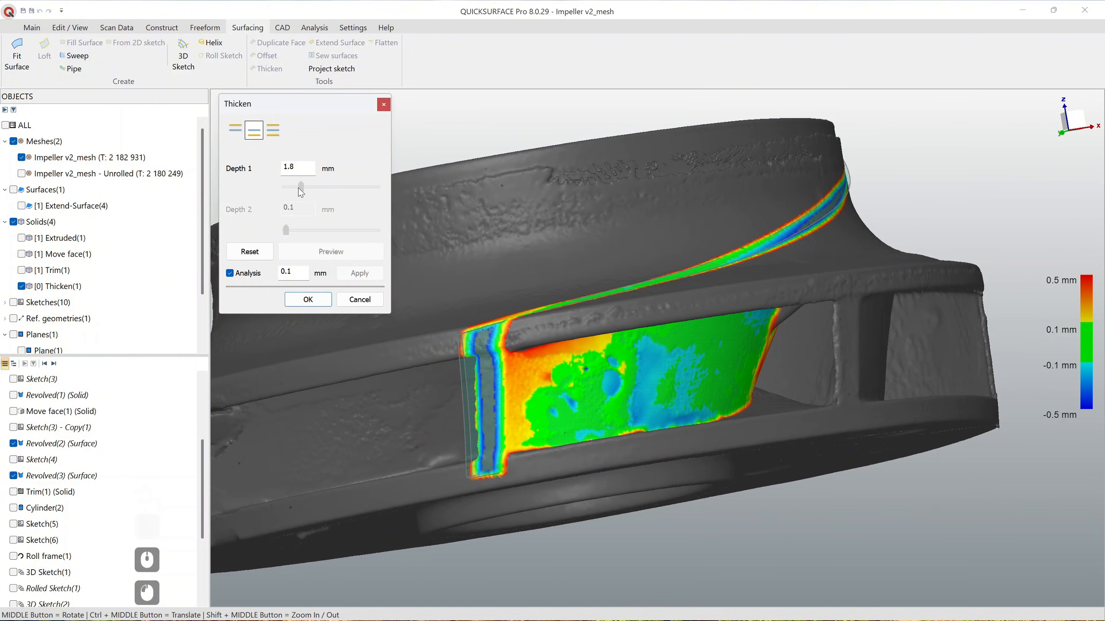
Step: Try a thickening depth of 1.9 mm, return Depth 1 to 1.8 mm and create the thickened blade
drag(299, 188, 302, 193)
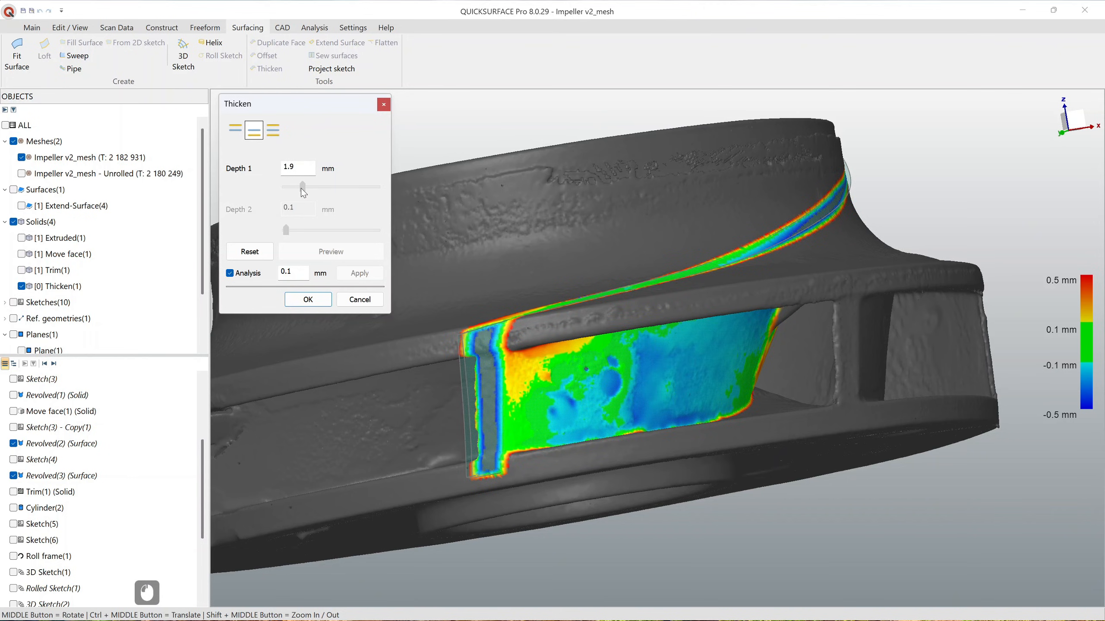
drag(300, 189, 300, 189)
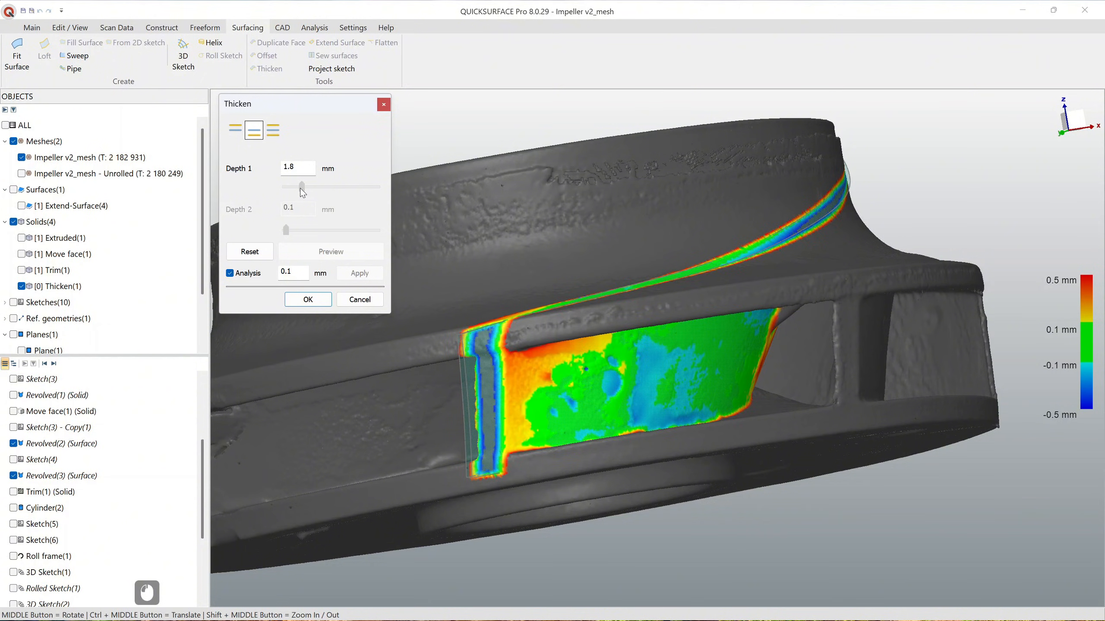
middle_drag(587, 373, 537, 336)
middle_drag(748, 323, 979, 390)
scroll(513, 342, down, 2)
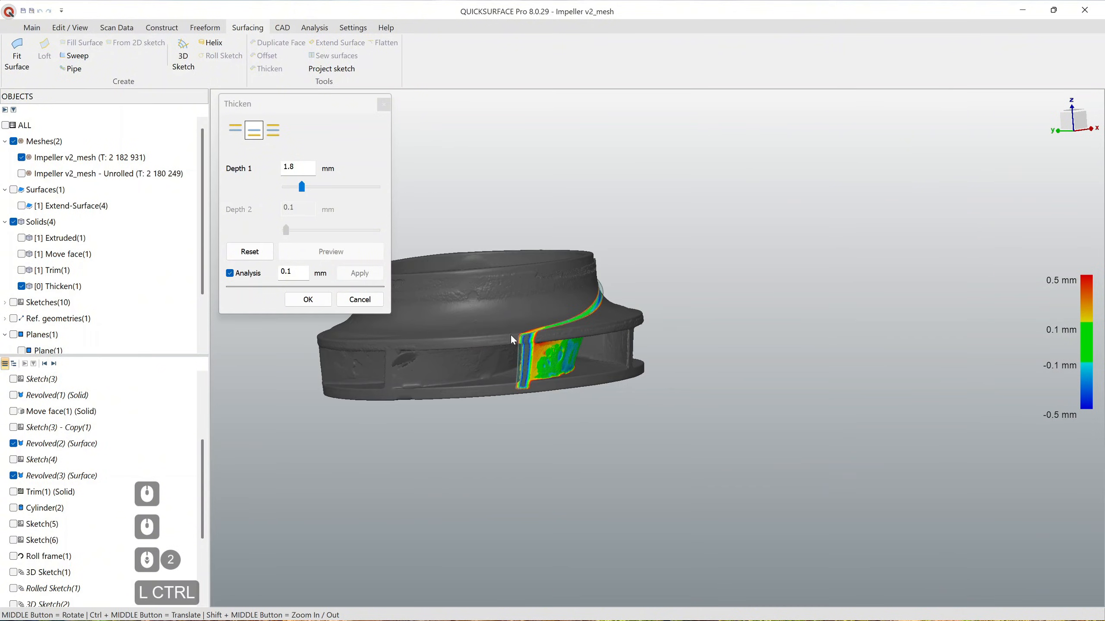
middle_drag(512, 340, 704, 317)
scroll(704, 317, up, 3)
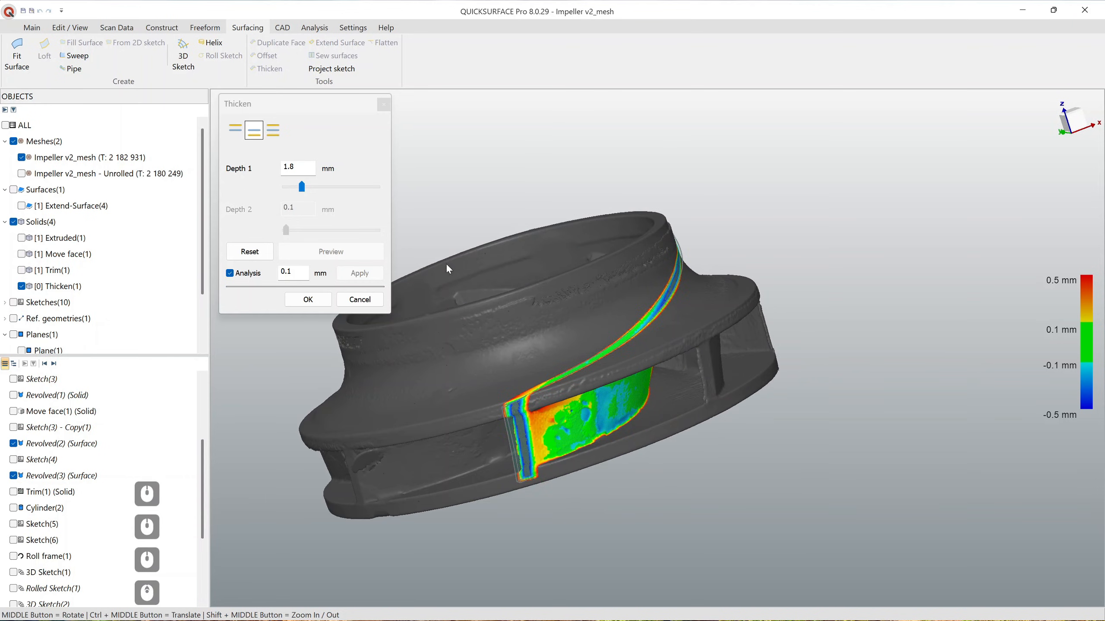
middle_drag(448, 269, 512, 225)
click(308, 300)
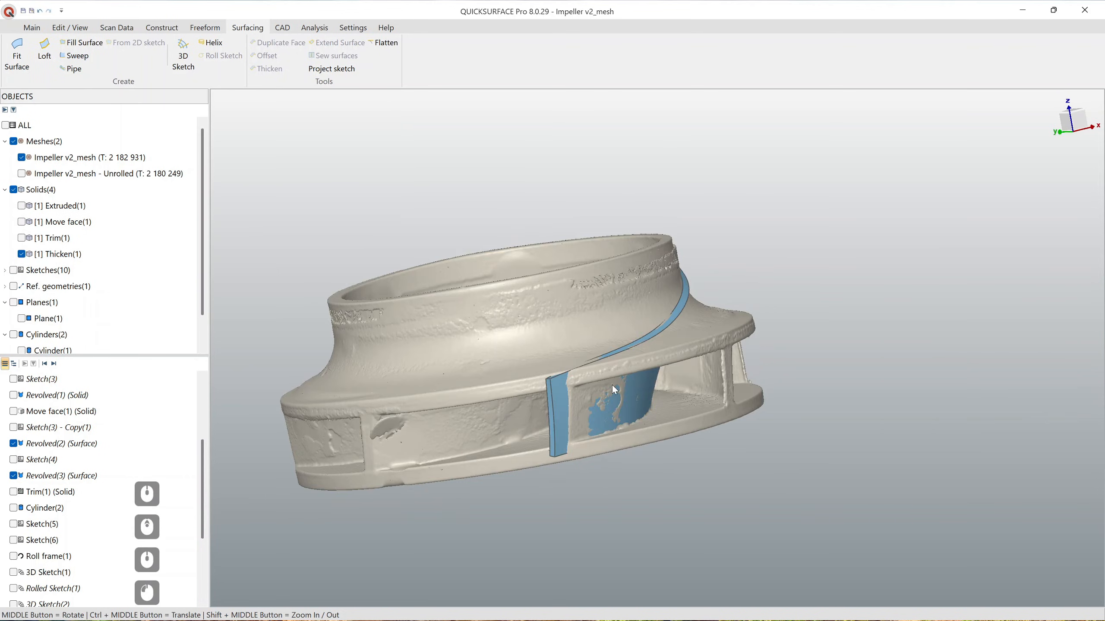
Step: Hide the thickened blade solid and start a 3D sketch on the scan at the blade's inlet edge
ctrl+middle_drag(612, 385, 642, 404)
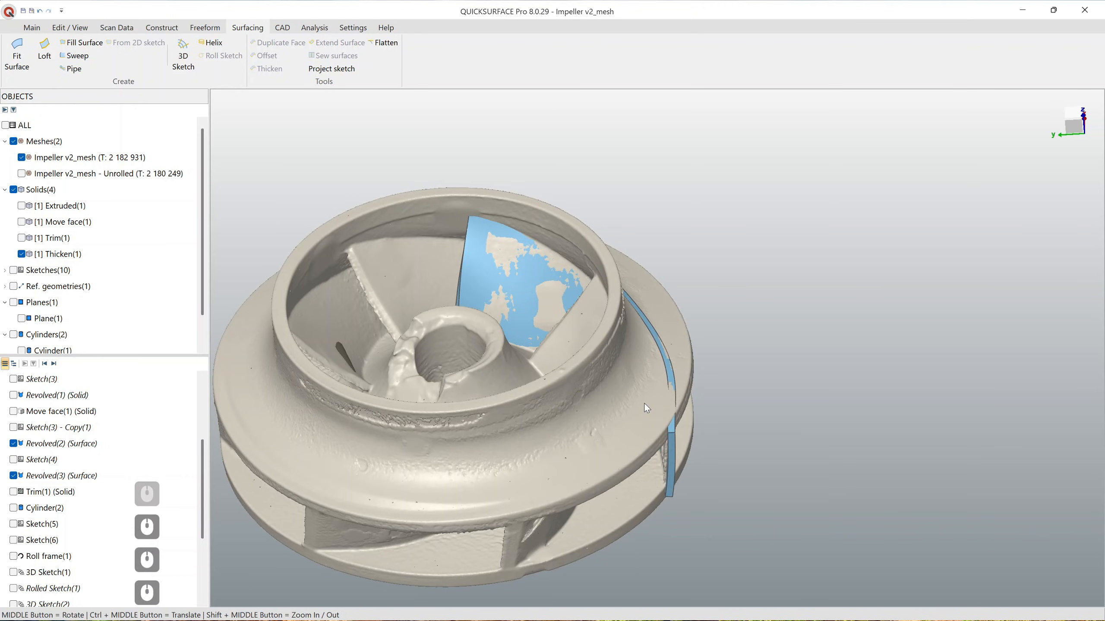
ctrl+middle_drag(480, 288, 518, 338)
scroll(518, 338, up, 2)
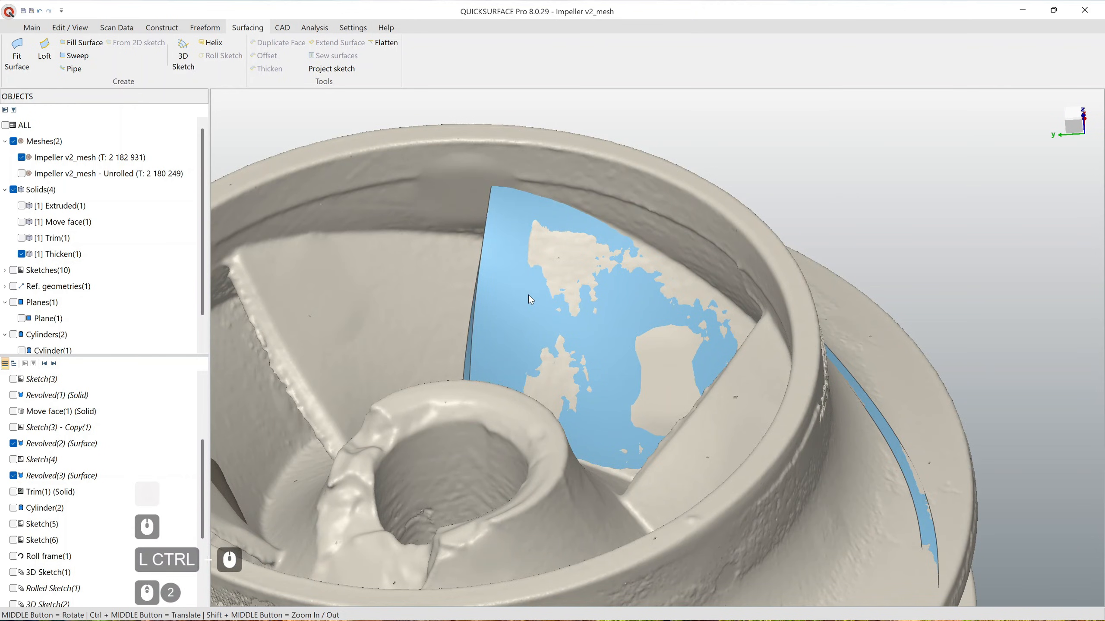
click(21, 254)
middle_drag(513, 345, 540, 371)
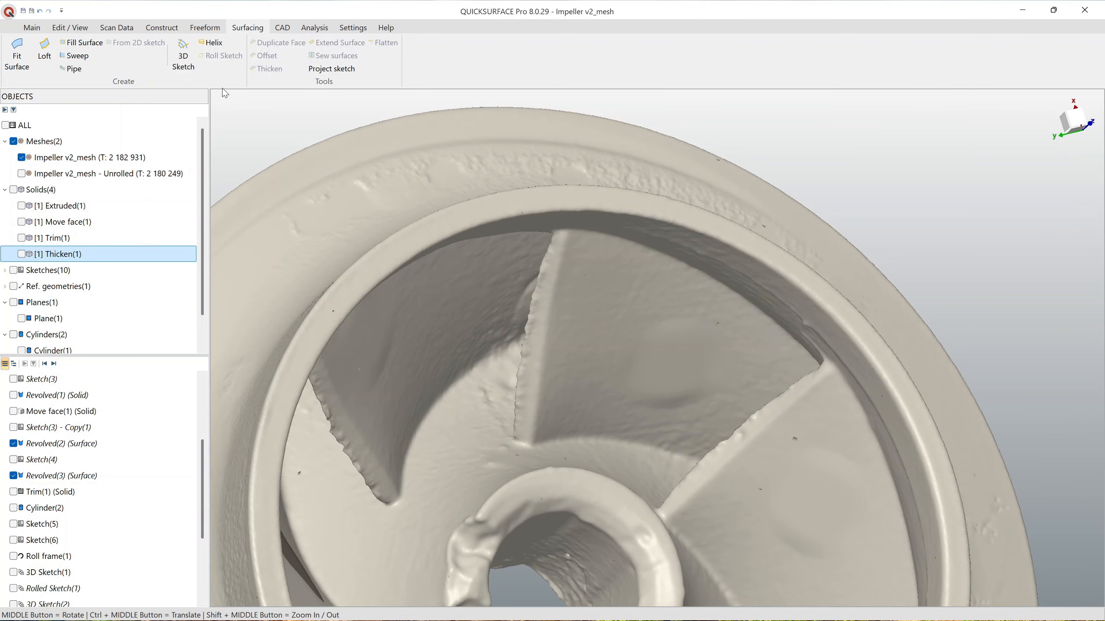
click(182, 47)
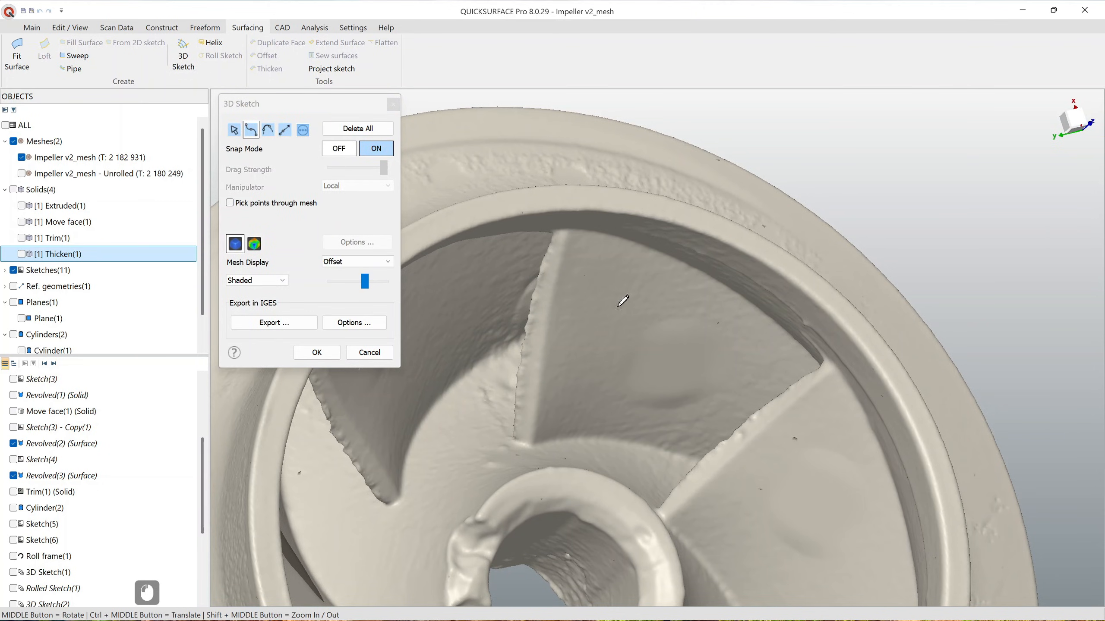
ctrl+middle_drag(595, 308, 564, 378)
scroll(669, 452, up, 3)
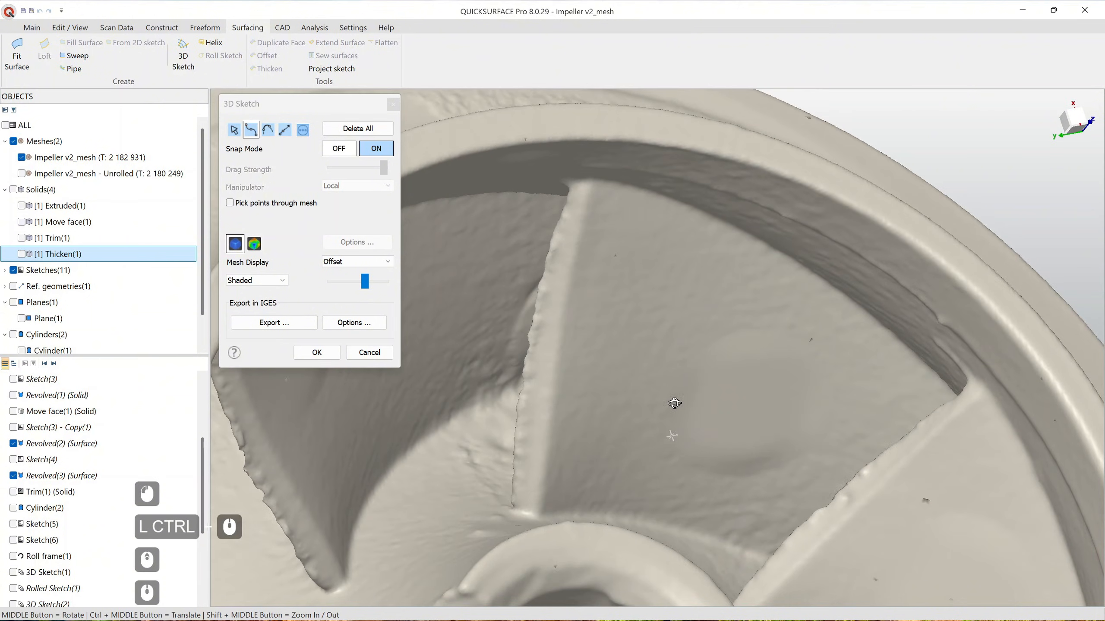
Step: Check the scanned blade edges with the Curvature 1 mesh display and return the display to Shaded
click(261, 282)
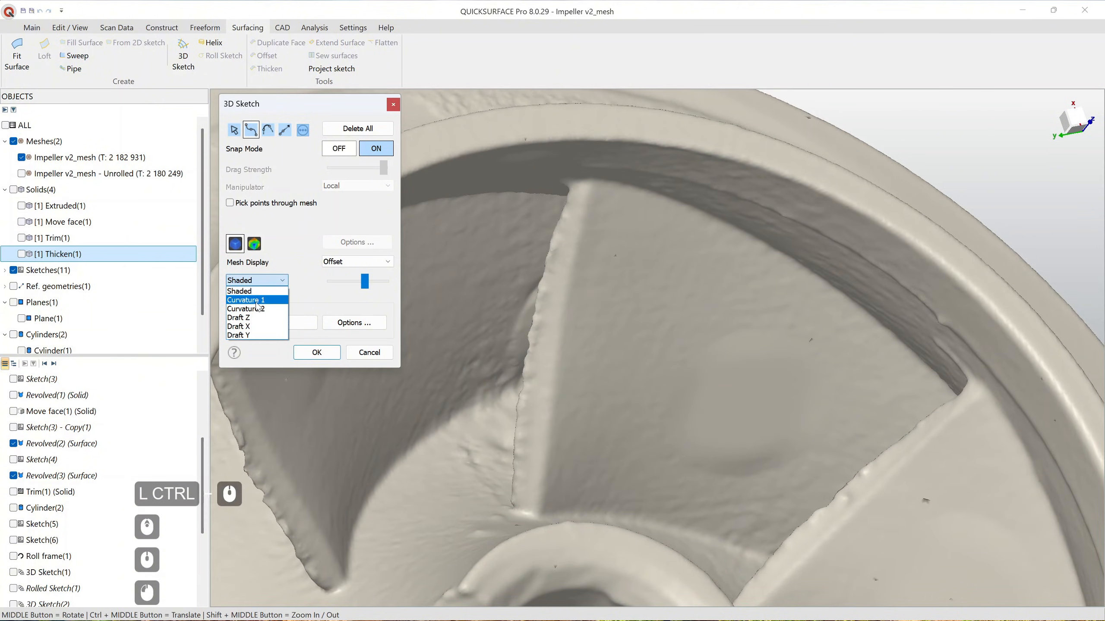
click(257, 303)
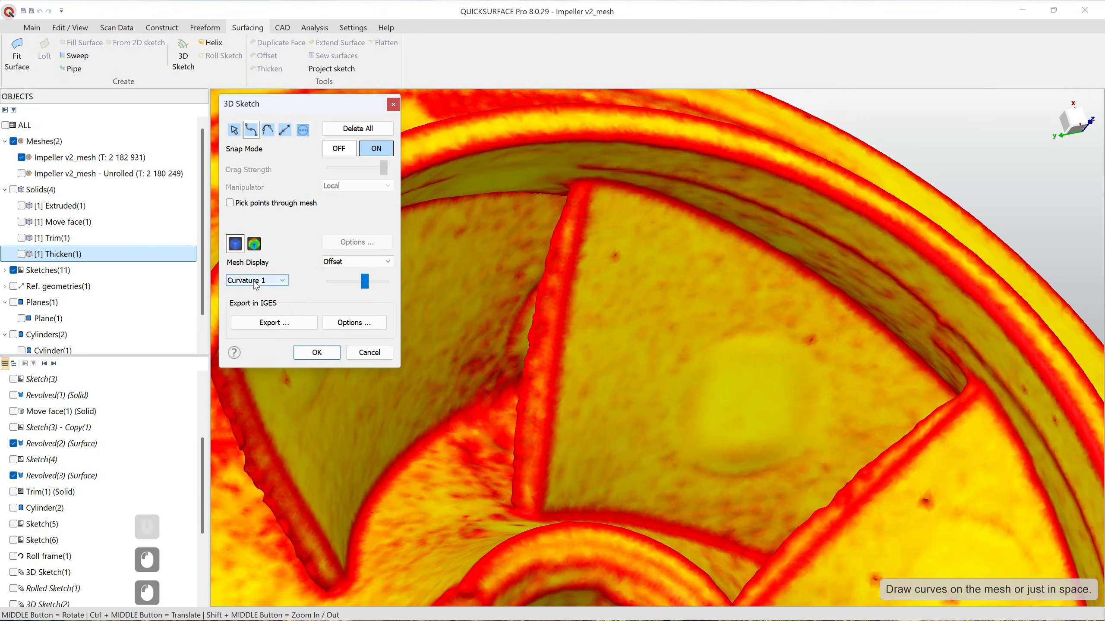
click(257, 283)
click(256, 291)
Step: Draw a three-point curve on the scan along the blade's inlet edge, from the hub to the outer ring
ctrl+middle_drag(599, 369, 645, 378)
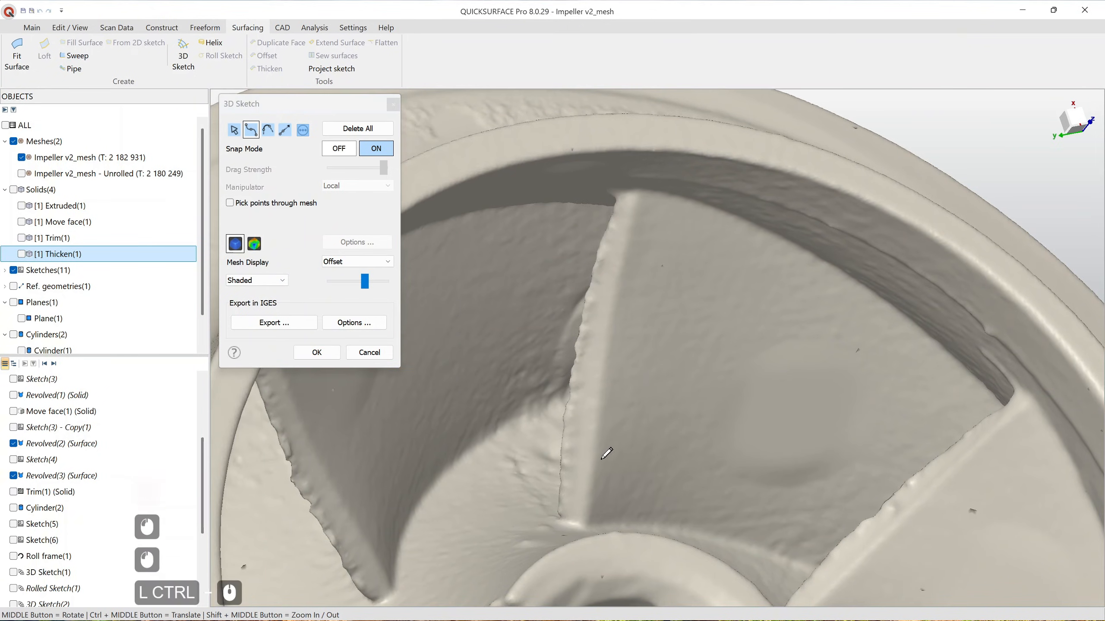
click(580, 515)
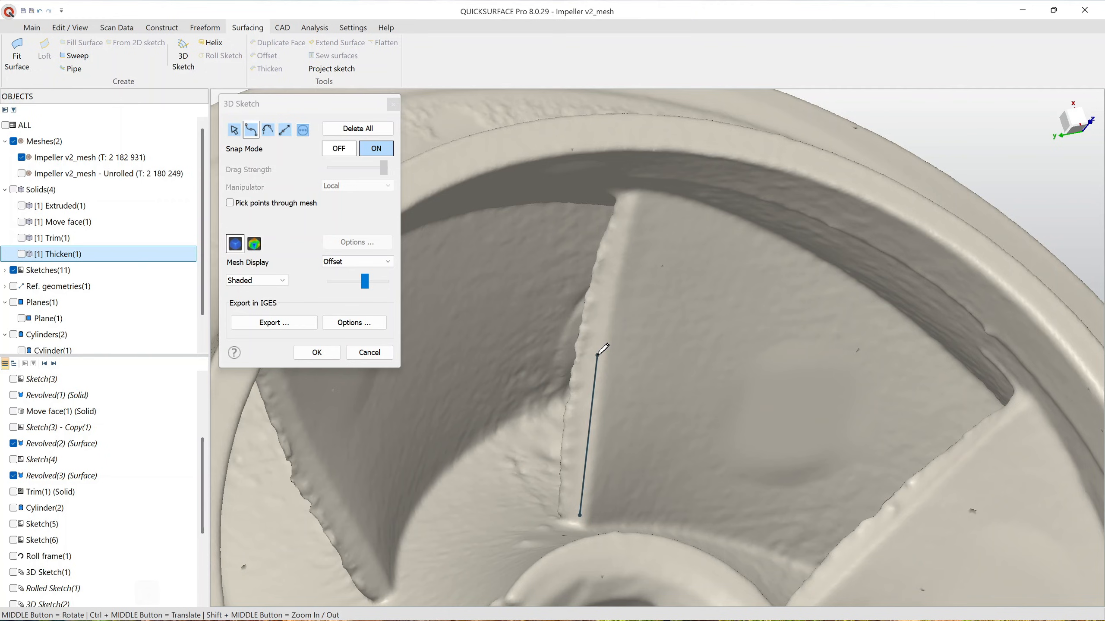
double_click(629, 199)
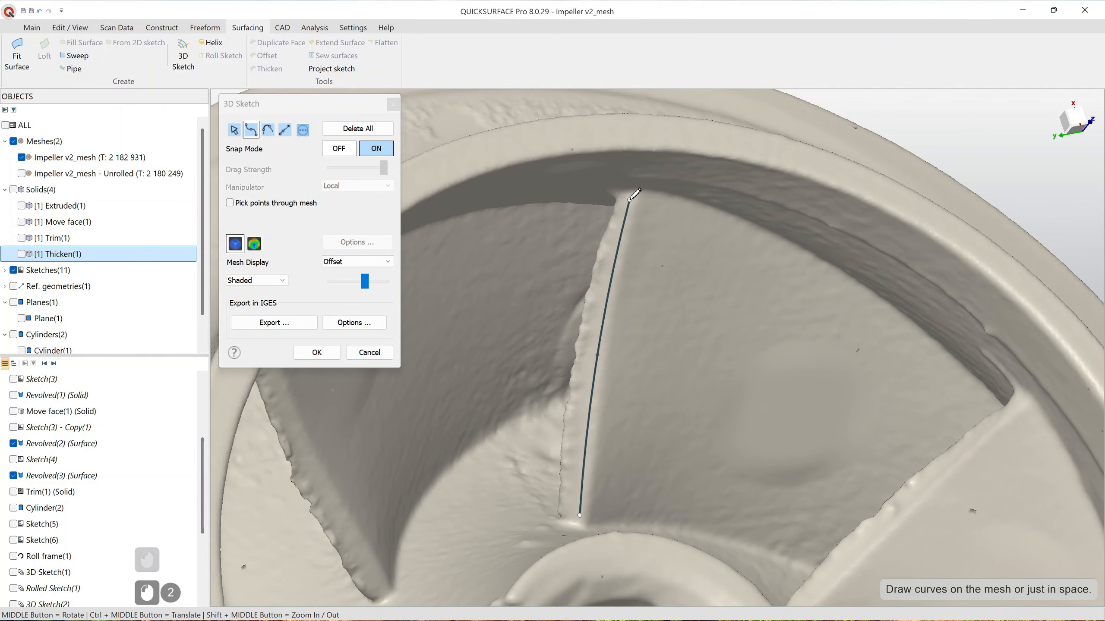
Step: Fine-tune the curve's outer end point, select its middle point to check the fit along the inlet edge, and confirm the 3D sketch
click(235, 131)
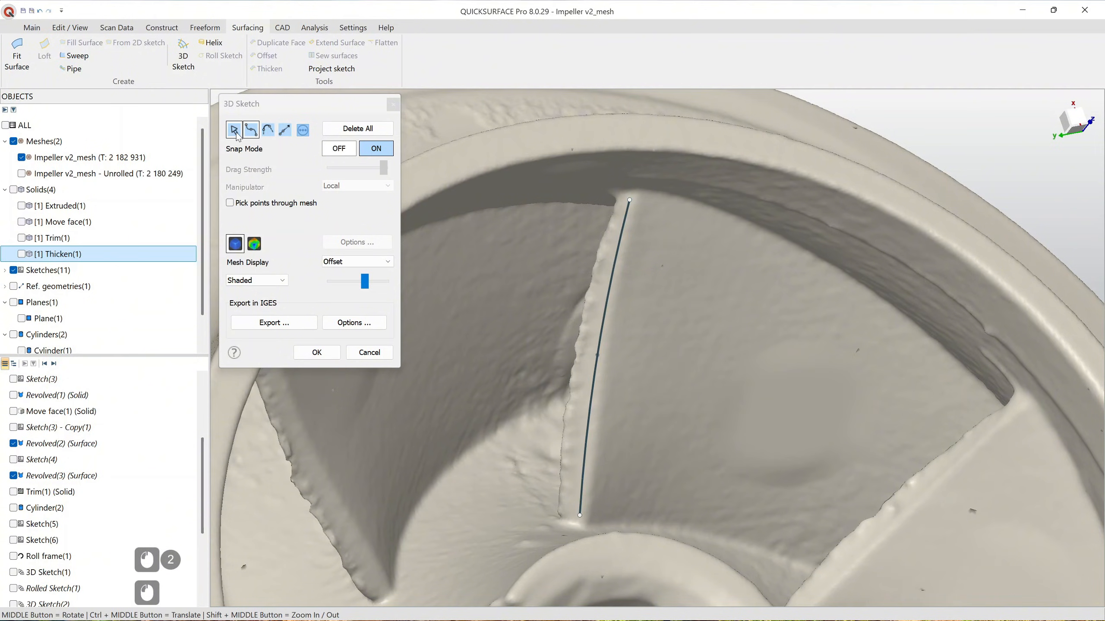
scroll(639, 208, up, 2)
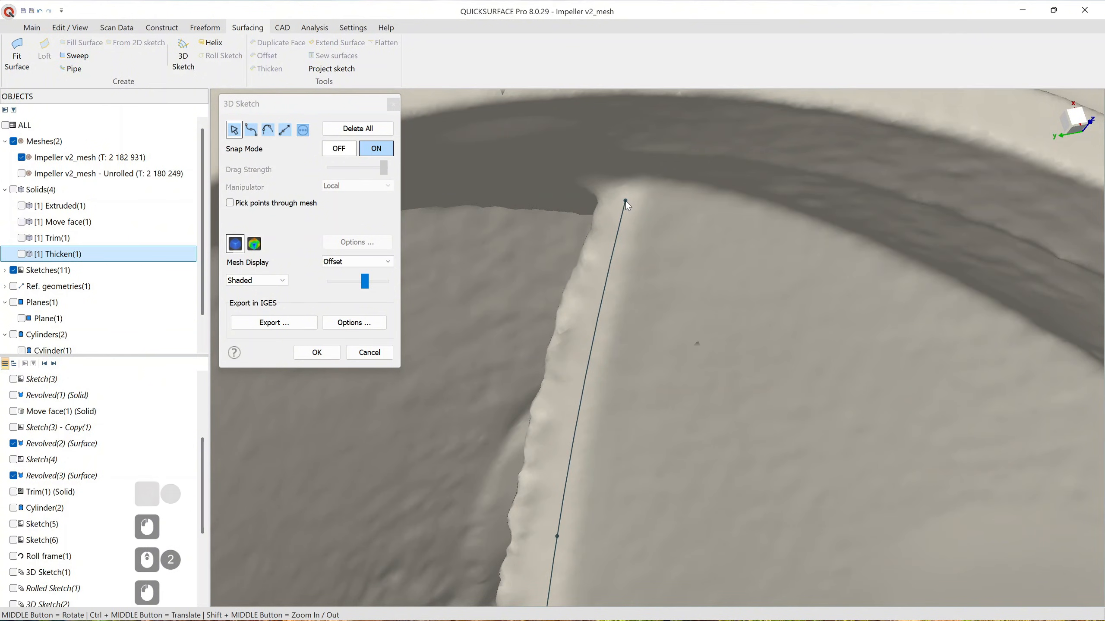
drag(625, 200, 624, 201)
scroll(631, 306, down, 1)
ctrl+middle_drag(620, 442, 626, 287)
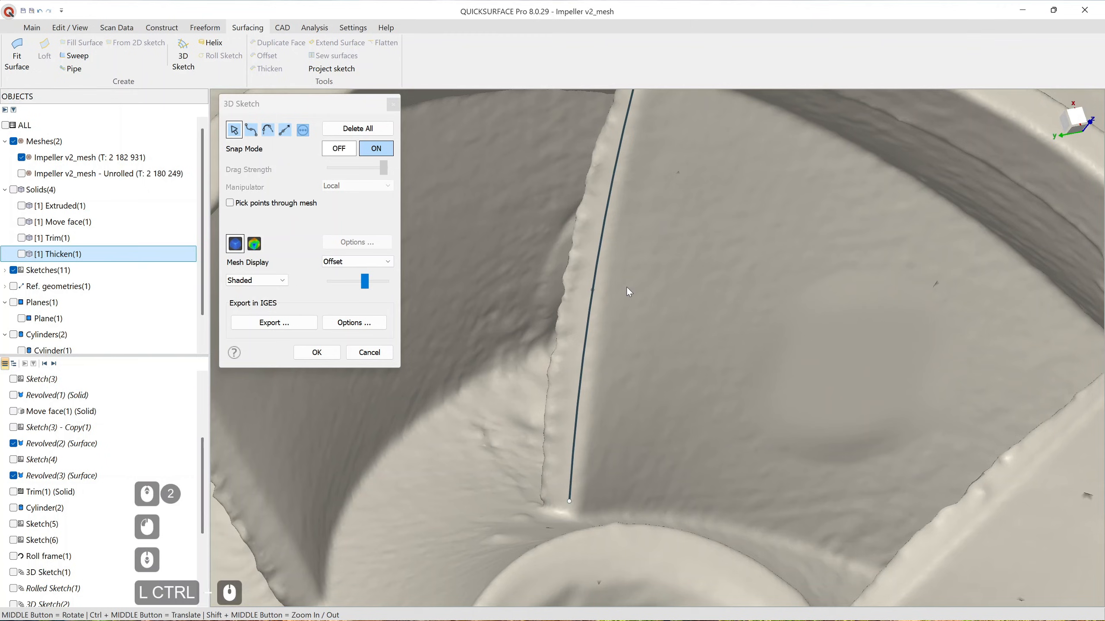
click(595, 294)
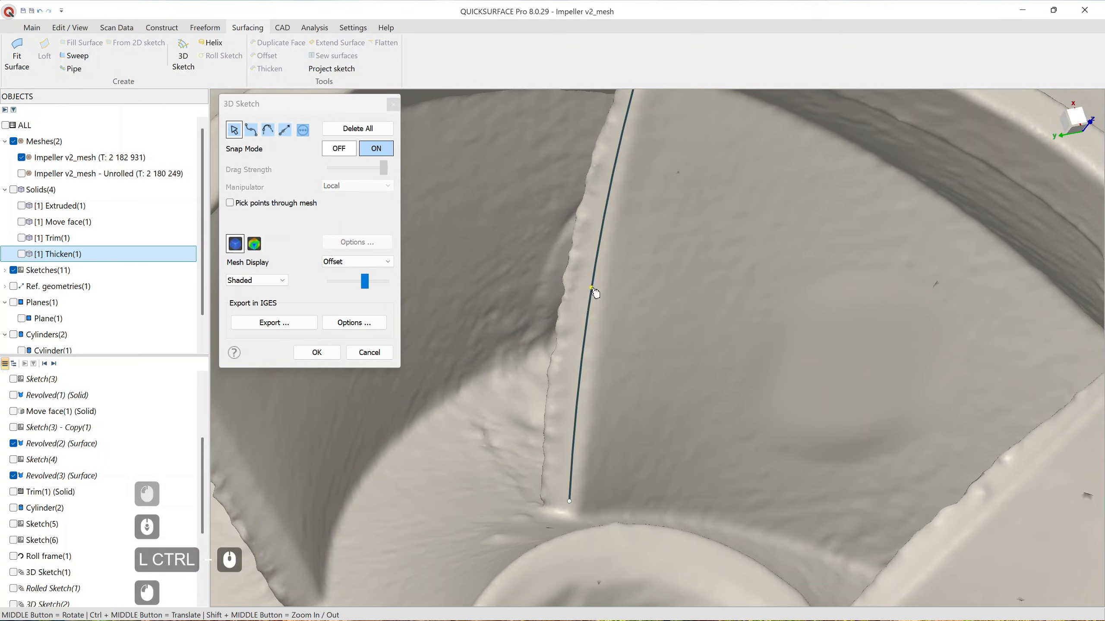
ctrl+middle_drag(592, 289, 582, 343)
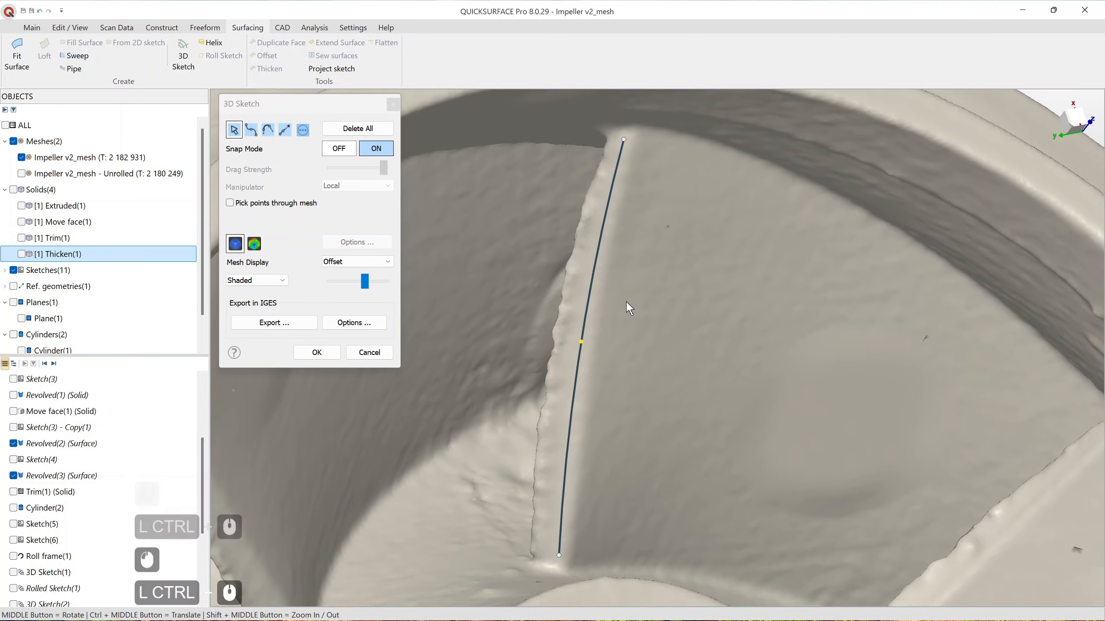
click(317, 352)
Step: Create a plane perpendicular to the blade's inlet-edge curve at a relative offset of about 23.6 % along it
scroll(607, 387, down, 3)
middle_drag(607, 387, 565, 352)
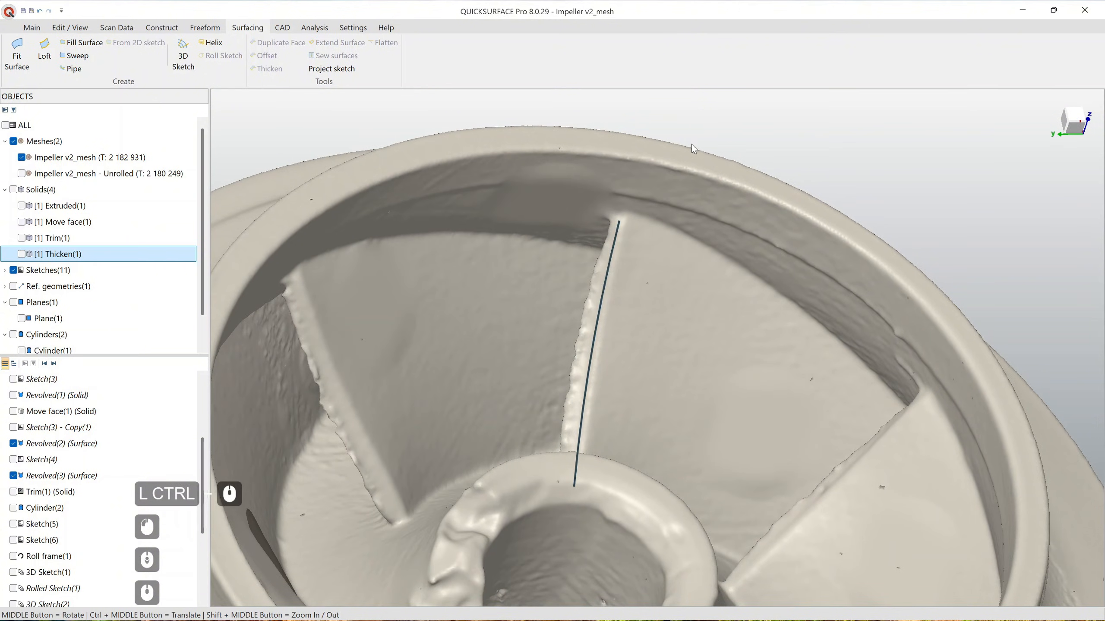
click(33, 29)
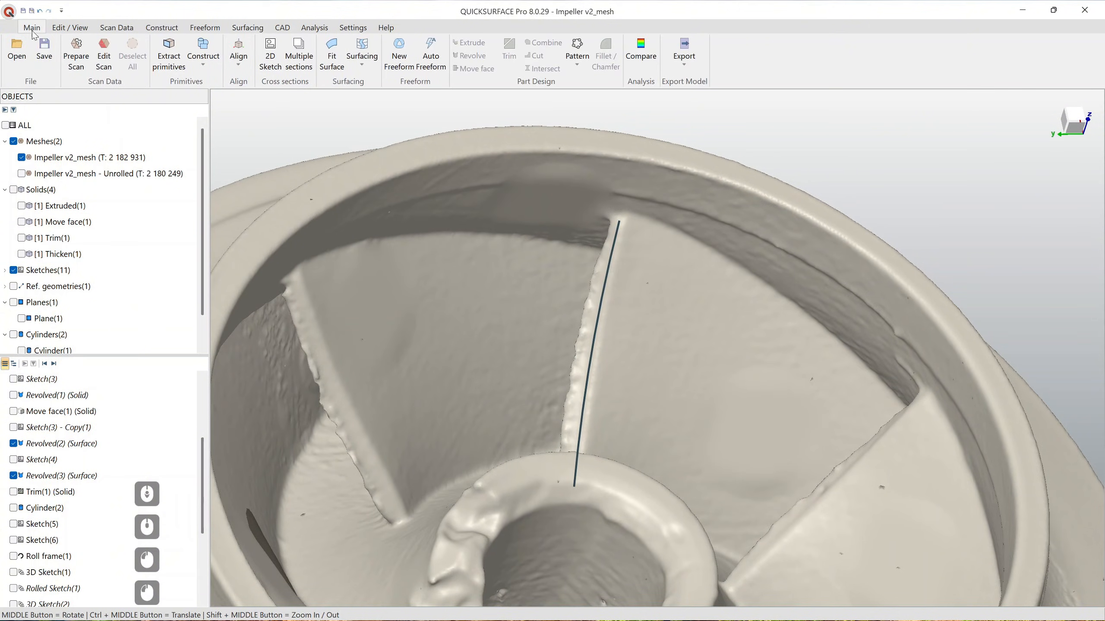
click(195, 68)
click(246, 119)
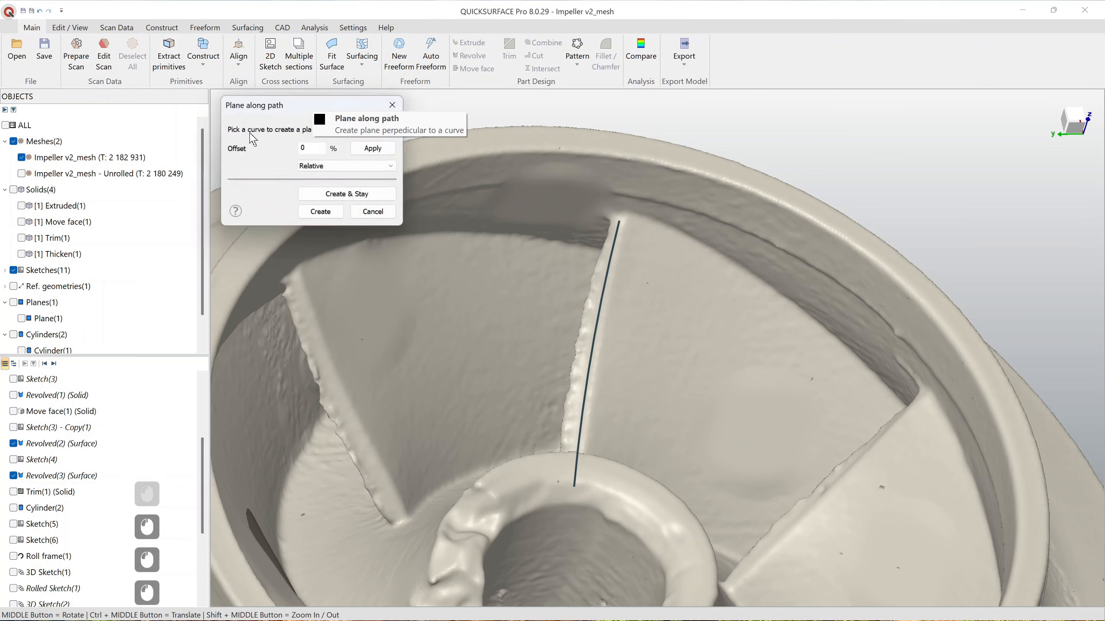
click(605, 301)
middle_drag(574, 343, 606, 402)
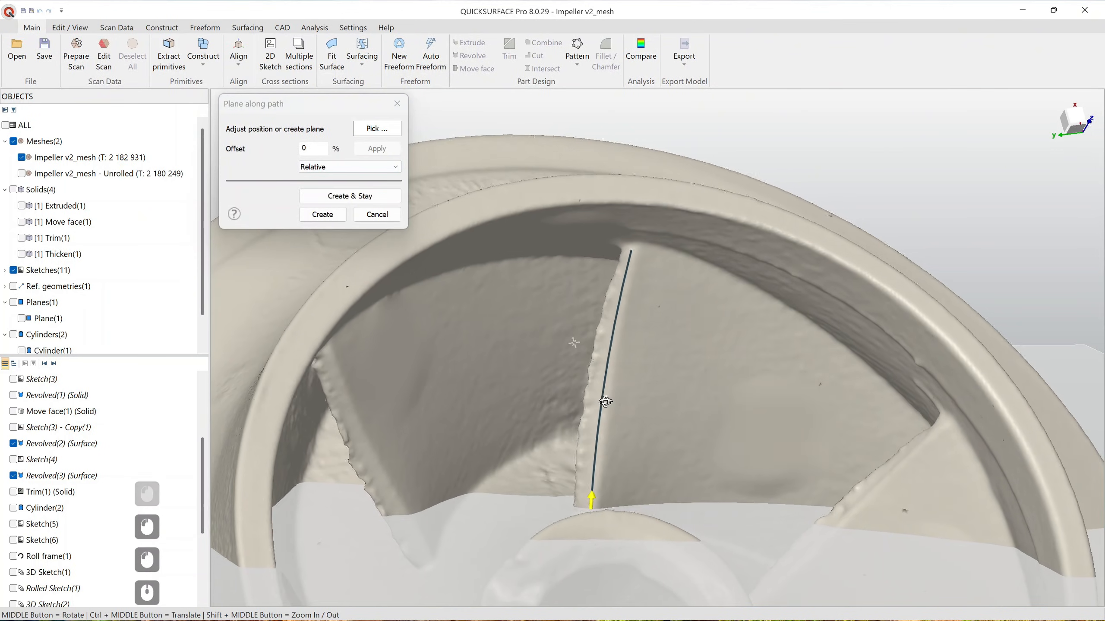
drag(733, 528, 735, 578)
scroll(613, 471, up, 3)
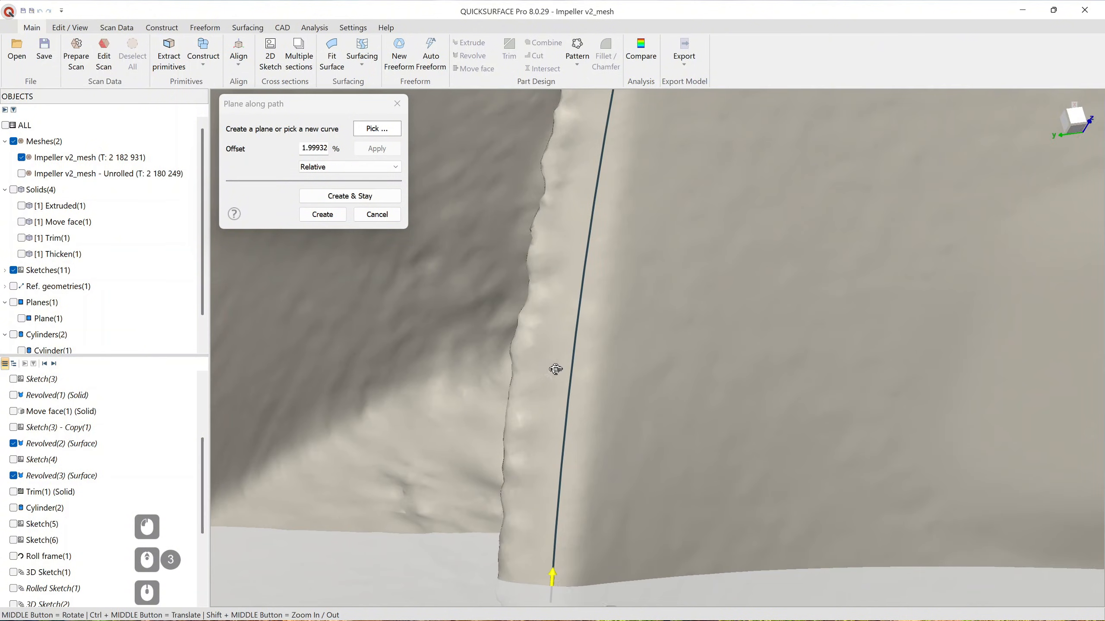
mouse_move(555, 369)
middle_down()
mouse_move(633, 339)
mouse_move(592, 324)
mouse_move(557, 370)
mouse_move(564, 385)
middle_up()
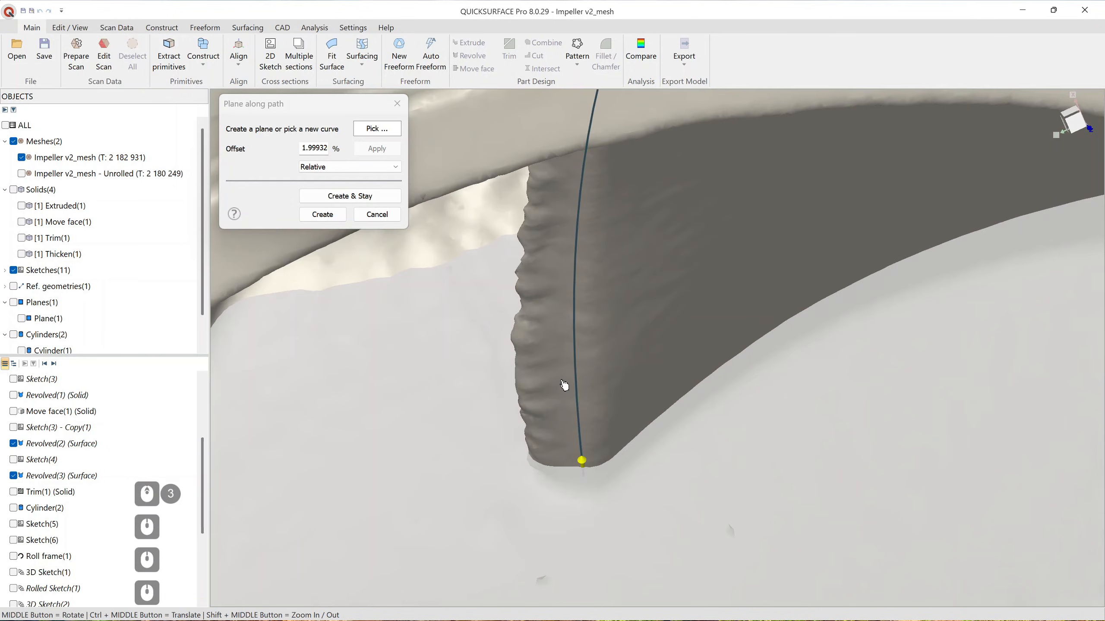
drag(673, 498, 777, 319)
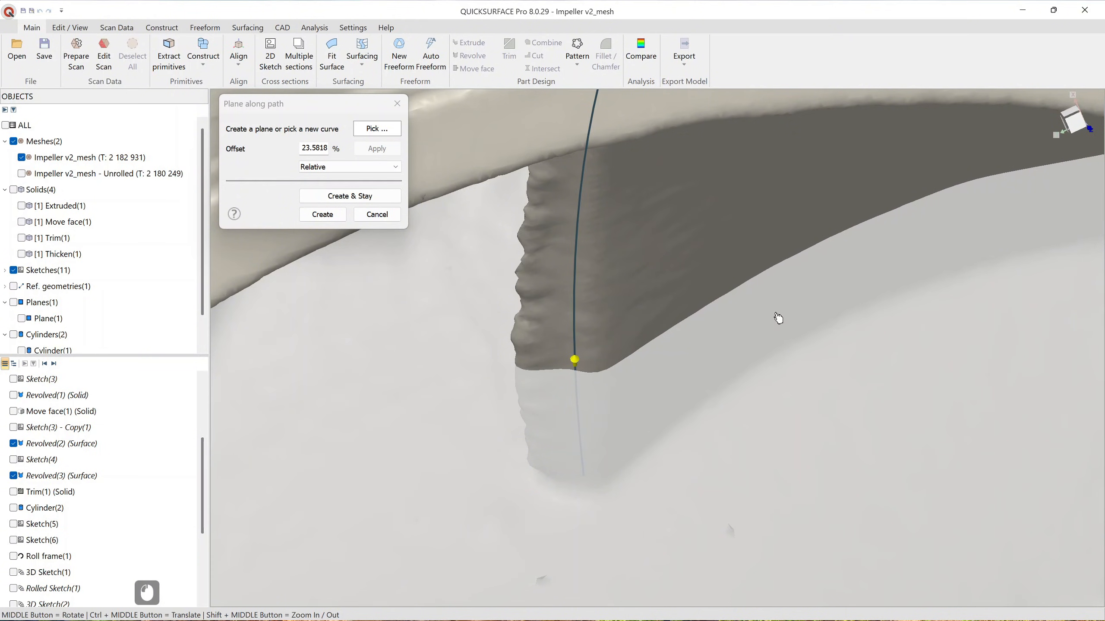
click(327, 213)
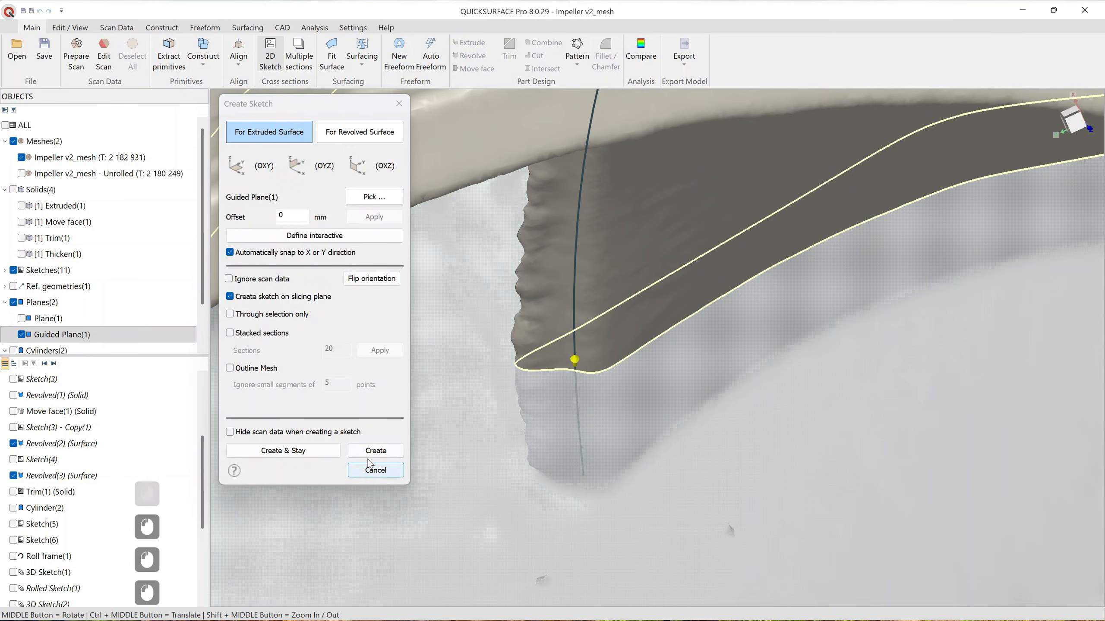
Step: Start a 2D sketch on the new guided plane and draw a straight line across the scanned blade's inlet-edge section without snapping
click(373, 453)
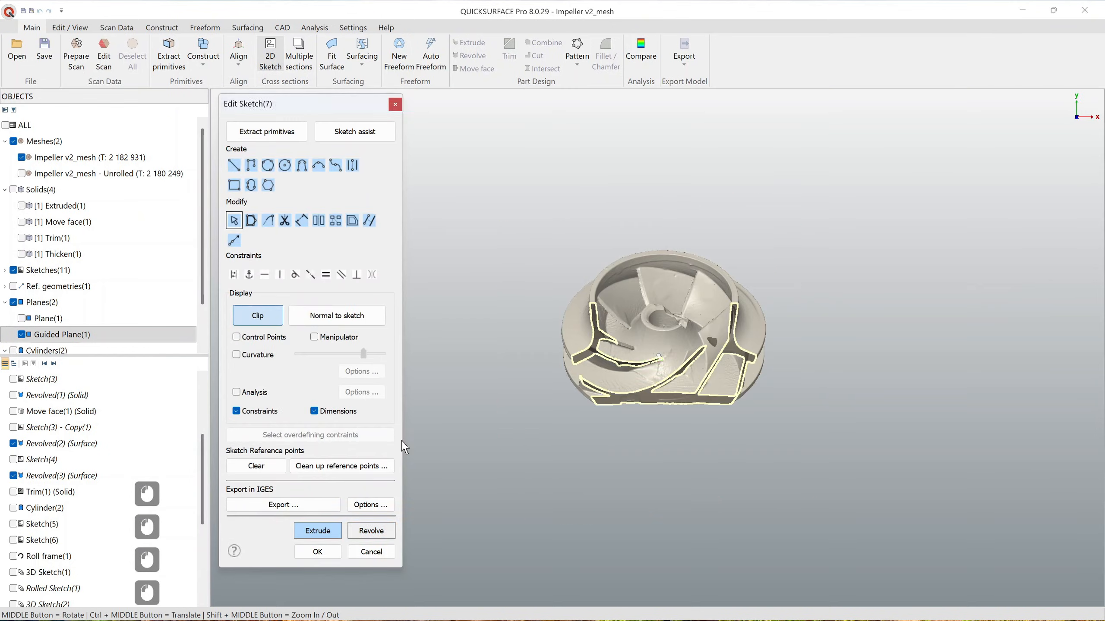
scroll(618, 356, up, 6)
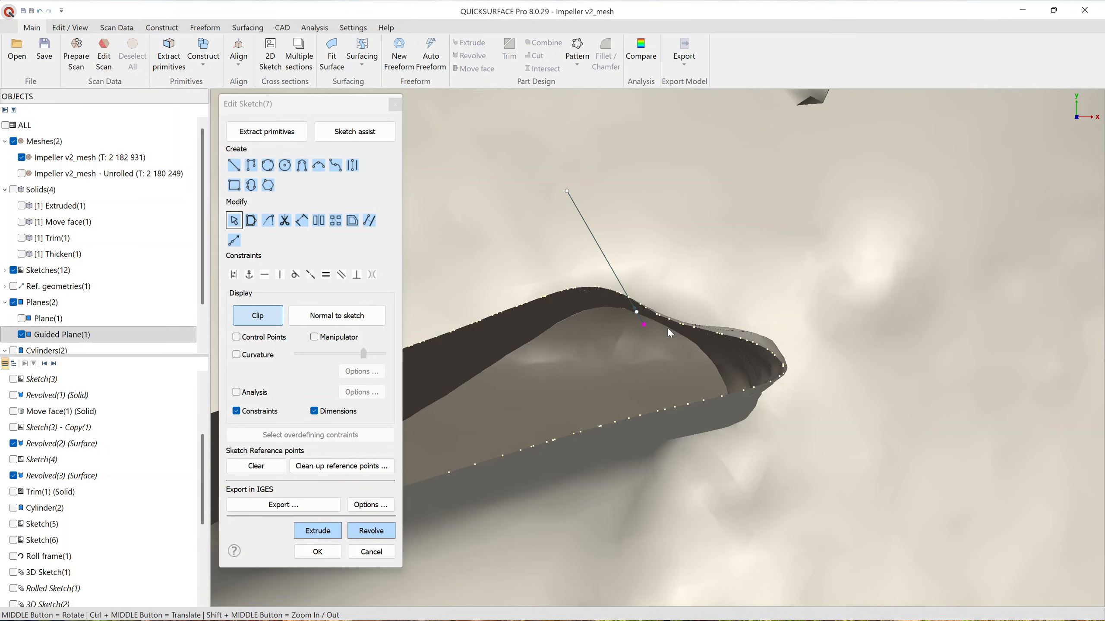
scroll(668, 327, up, 2)
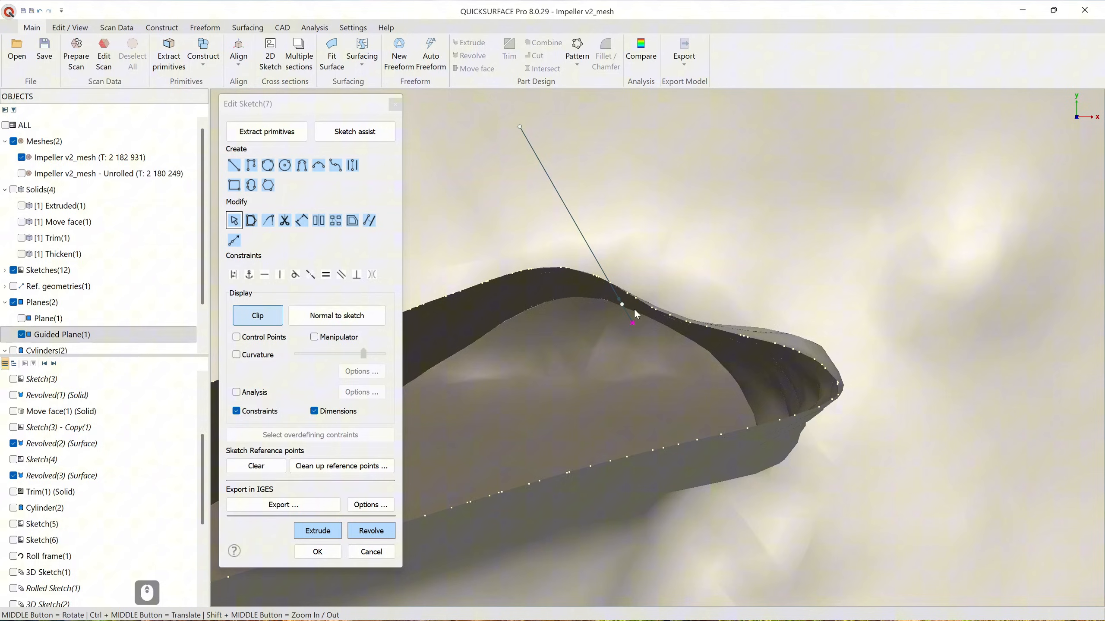
click(234, 170)
key(ctrl)
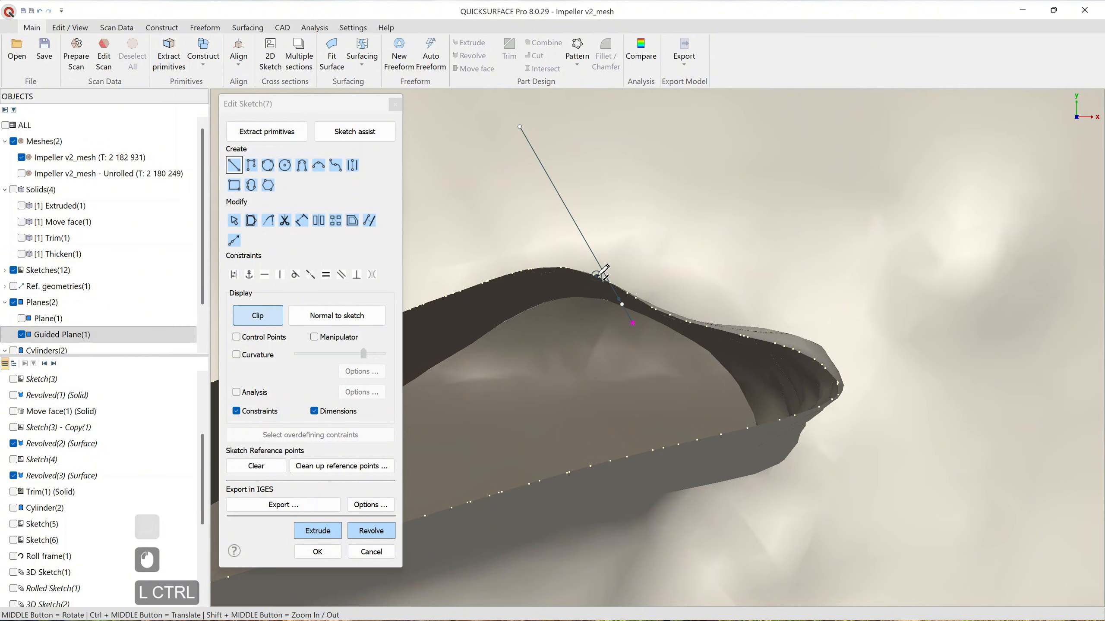
ctrl+click(610, 282)
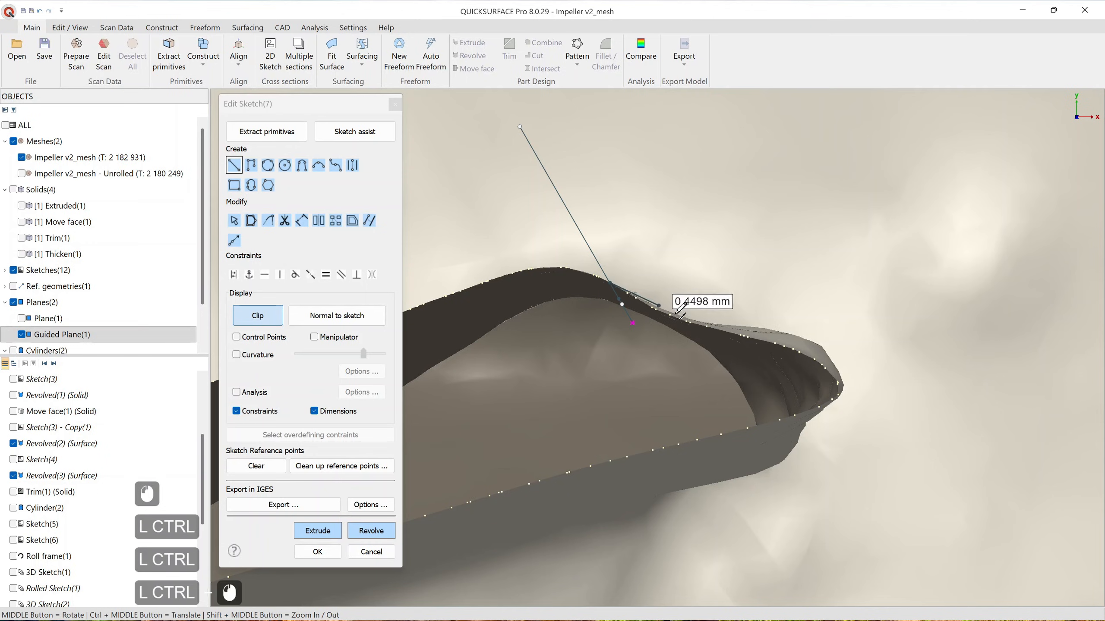
click(889, 441)
key(Escape)
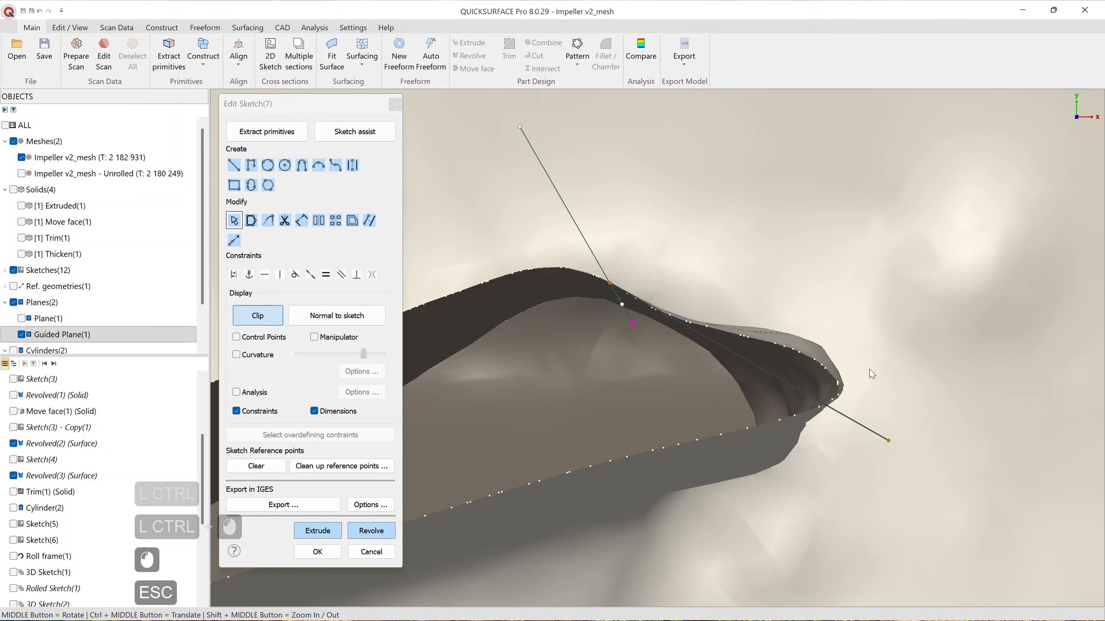
Step: Lengthen the line's upper end well past the blade edge section, align its direction with the edge, and confirm the sketch
click(609, 286)
drag(476, 214, 447, 194)
scroll(578, 275, down, 2)
drag(694, 336, 720, 352)
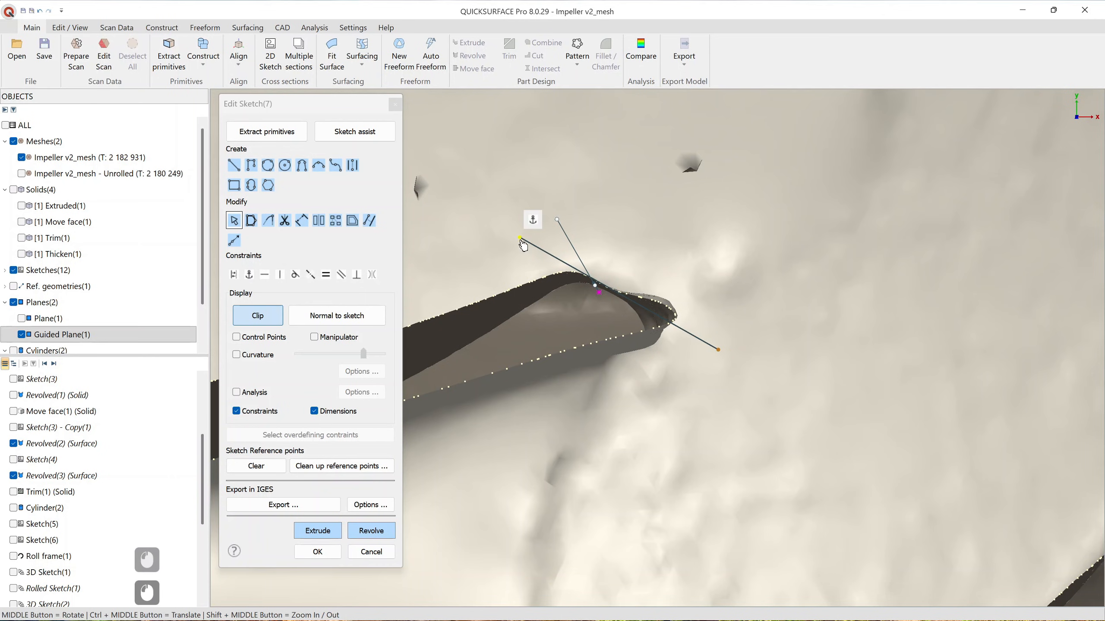
click(329, 552)
Step: Hide the guided plane at the blade's inlet edge
scroll(565, 439, down, 2)
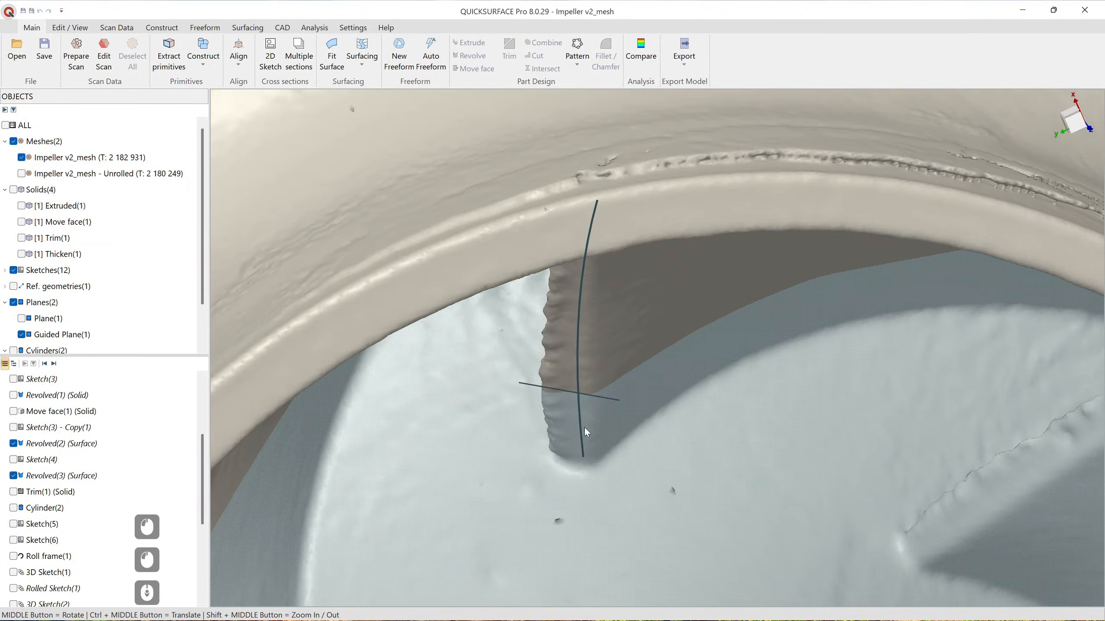
right_click(688, 455)
click(730, 510)
Step: Sweep the short profile line along the inlet-edge curve into a surface, expanding it beyond the profile and path ends
middle_drag(506, 420, 533, 354)
scroll(573, 406, down, 3)
ctrl+middle_drag(645, 403, 657, 461)
middle_drag(620, 320, 601, 367)
click(246, 29)
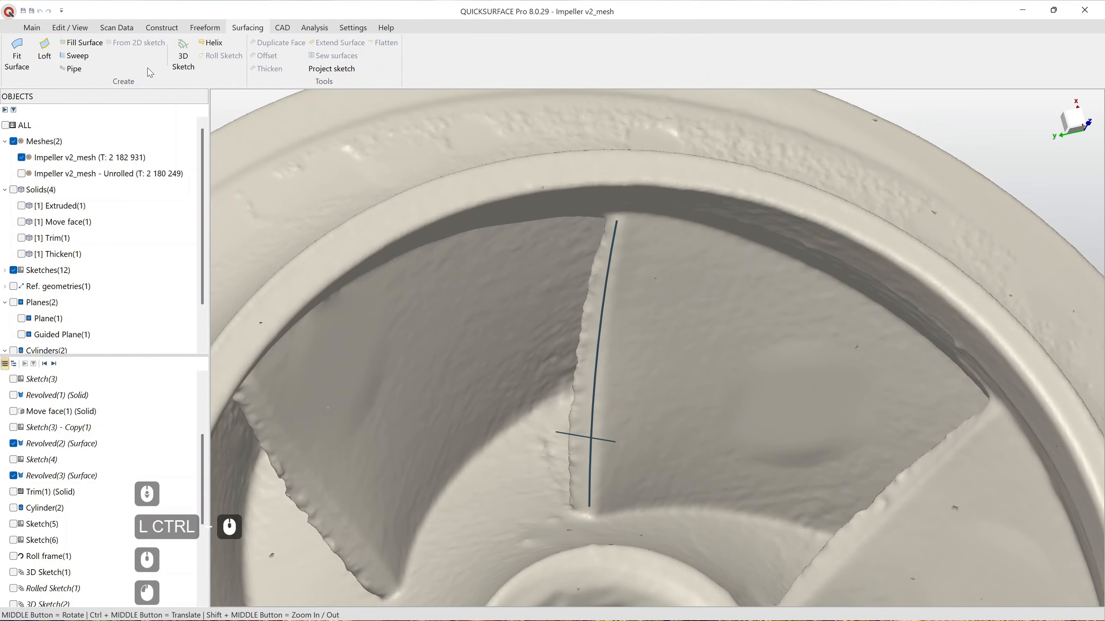
click(74, 56)
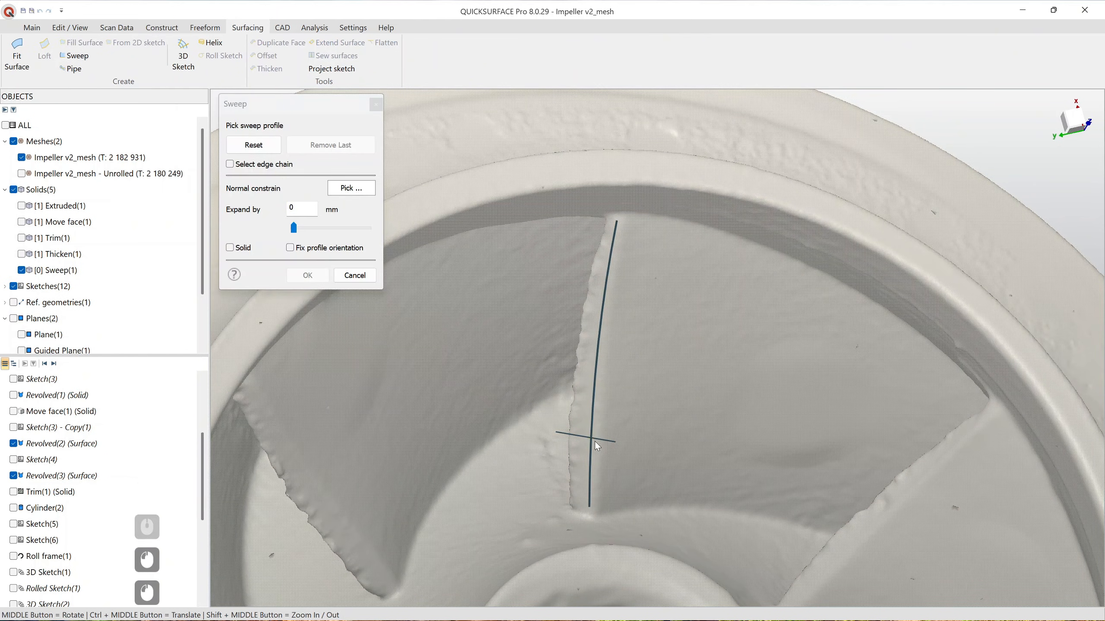
click(594, 426)
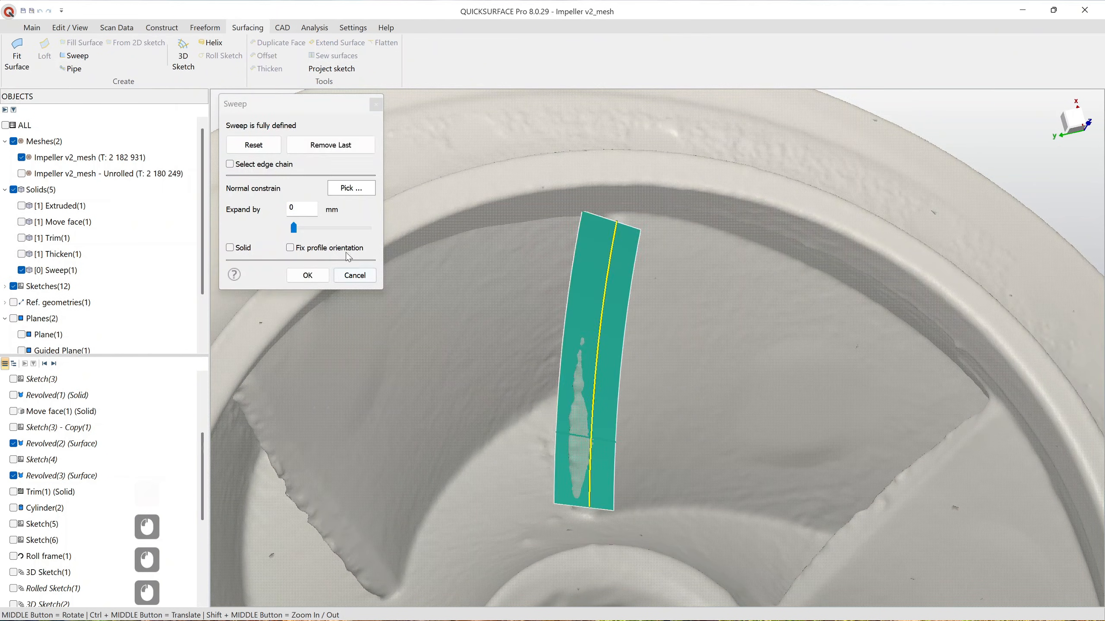
drag(294, 228, 345, 227)
click(307, 275)
Step: Compare the scan with the swept surface at 0.1 mm tolerance and examine the deviations along the blade's inlet edge
scroll(569, 321, down, 3)
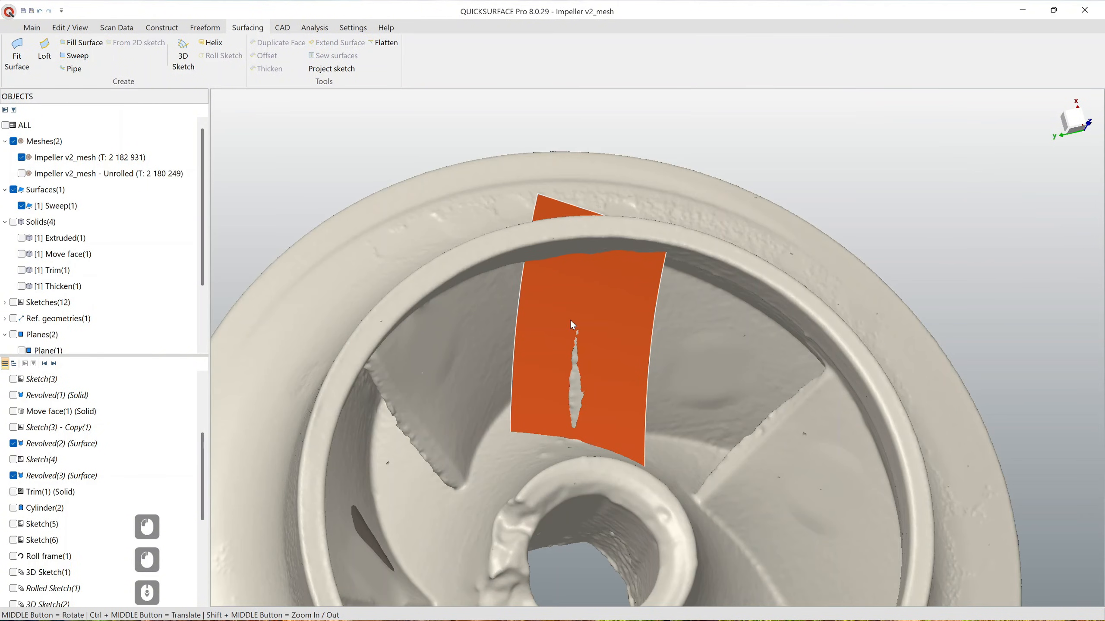
middle_drag(607, 418, 600, 382)
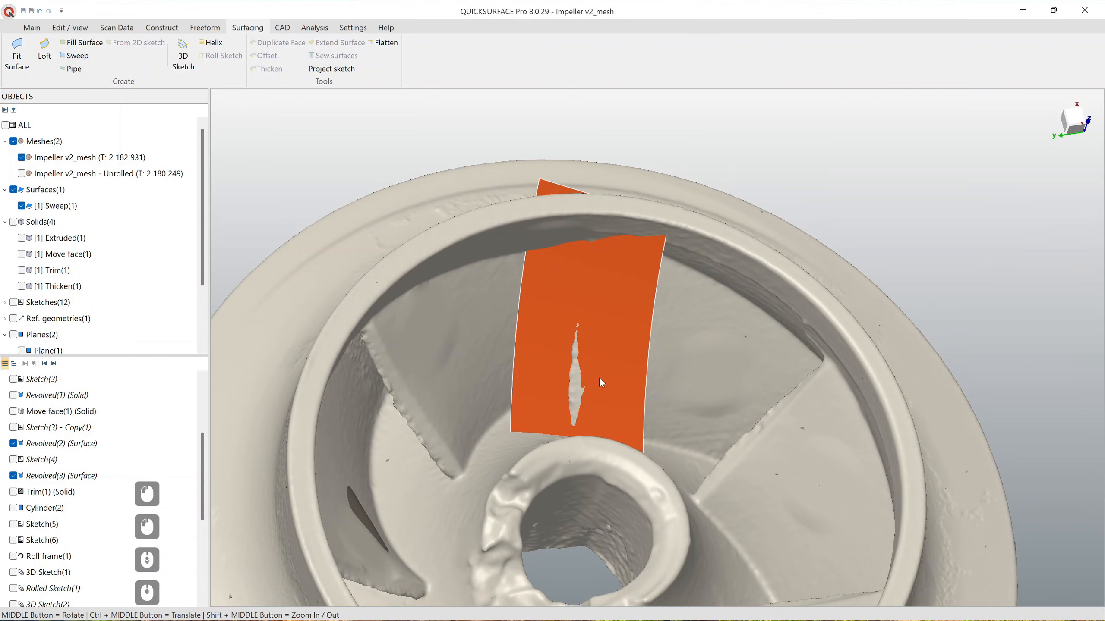
click(32, 28)
click(641, 50)
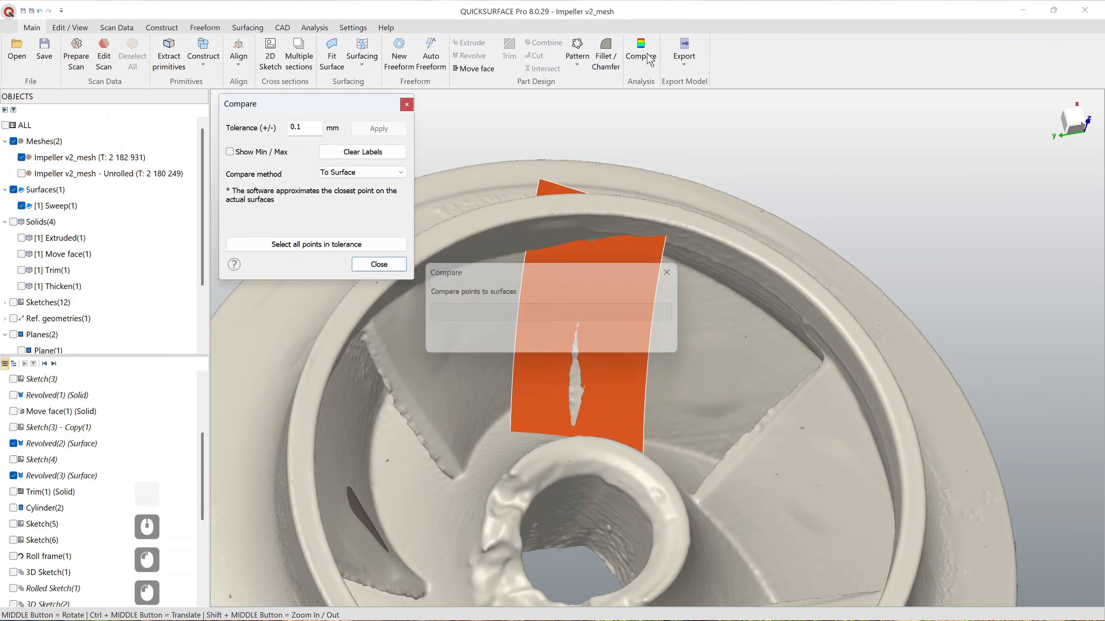
click(638, 237)
scroll(597, 299, up, 2)
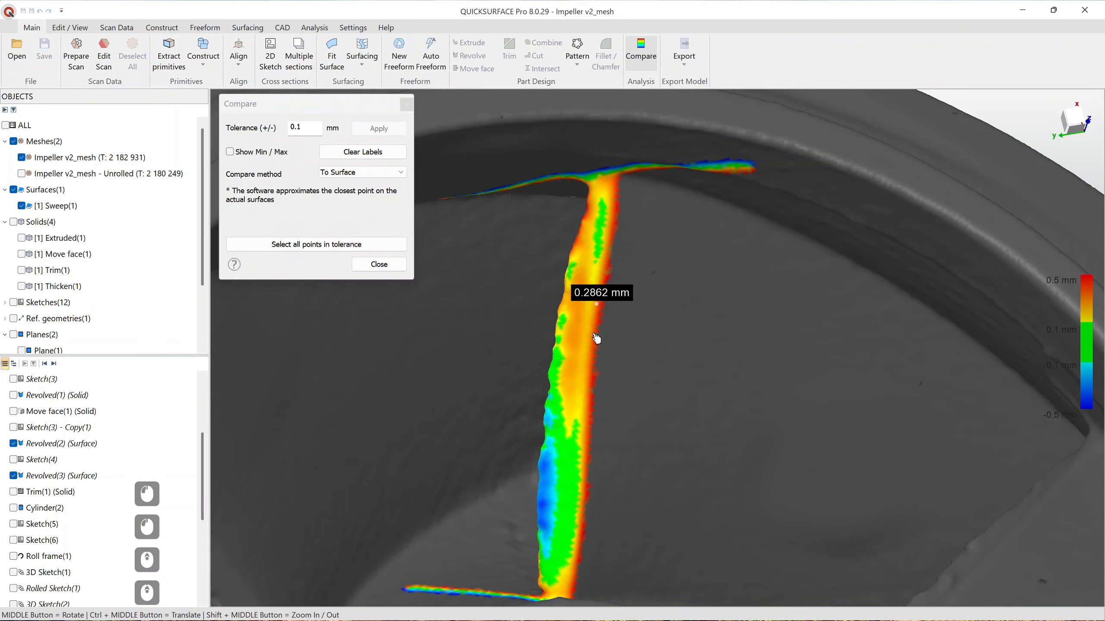
middle_drag(586, 346, 435, 270)
click(391, 264)
Step: Edit 3D Sketch(3) with the deviation display on, shift the curve's middle point toward the outer ring, and confirm
scroll(92, 454, down, 12)
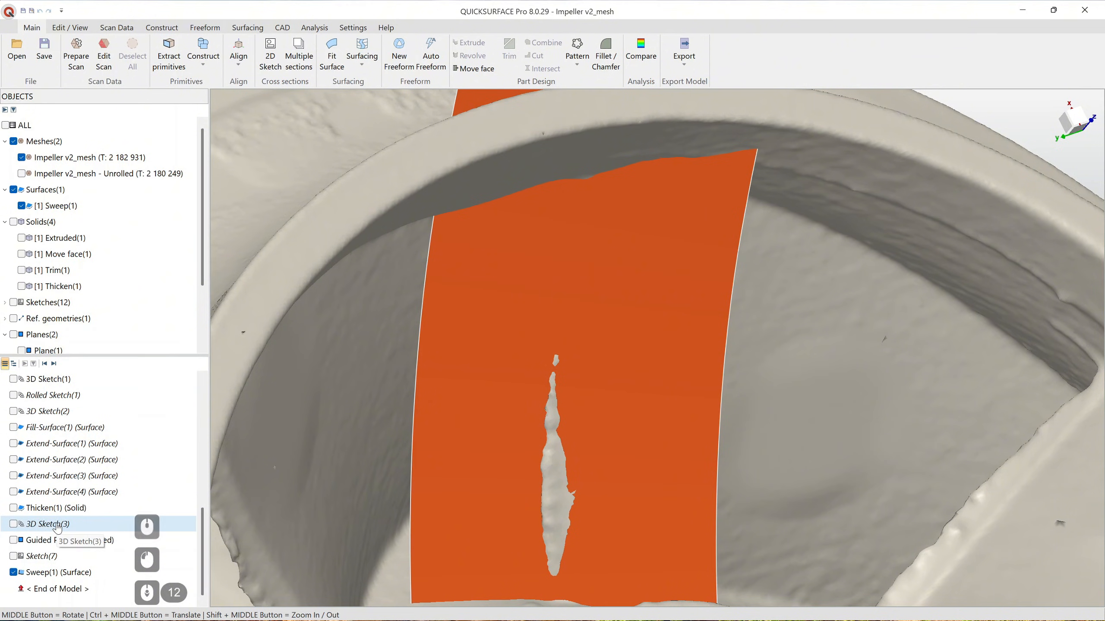
right_click(58, 528)
click(78, 346)
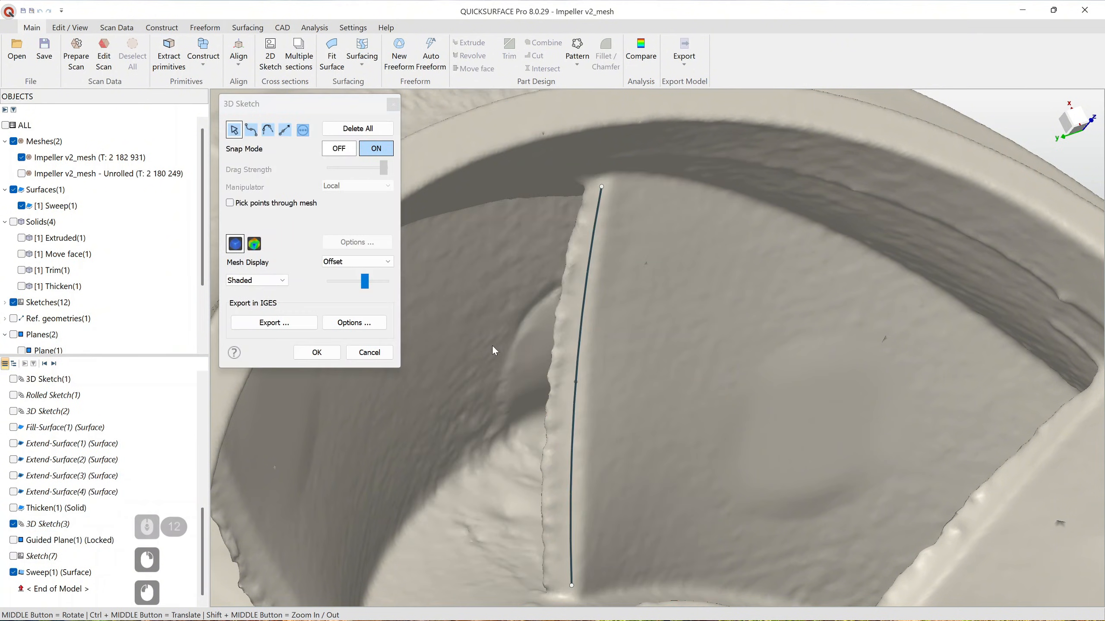
click(255, 245)
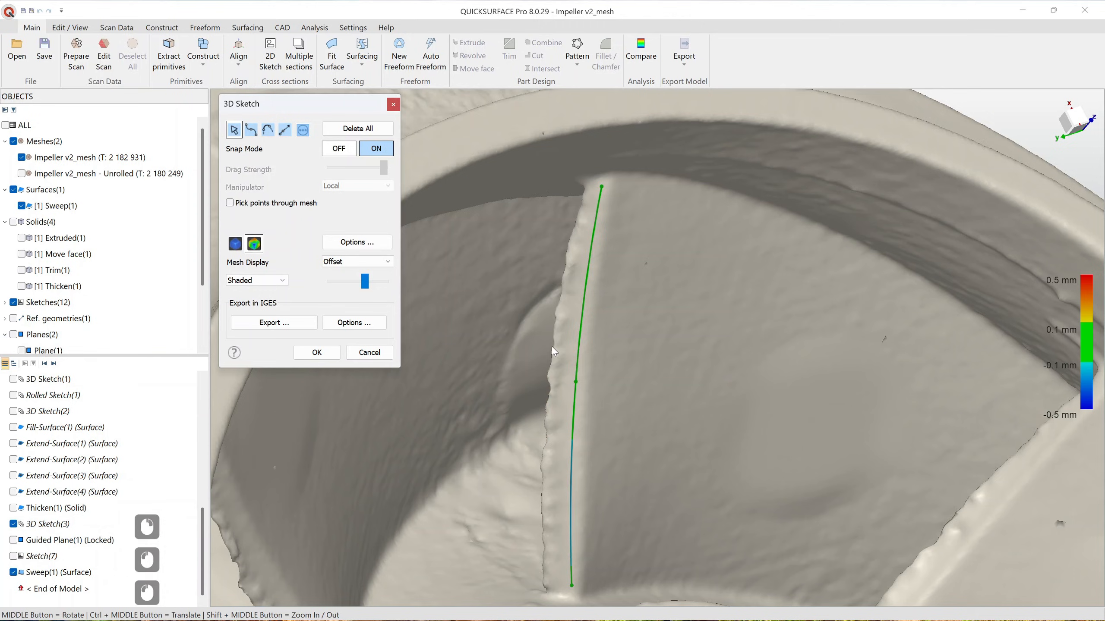
click(579, 382)
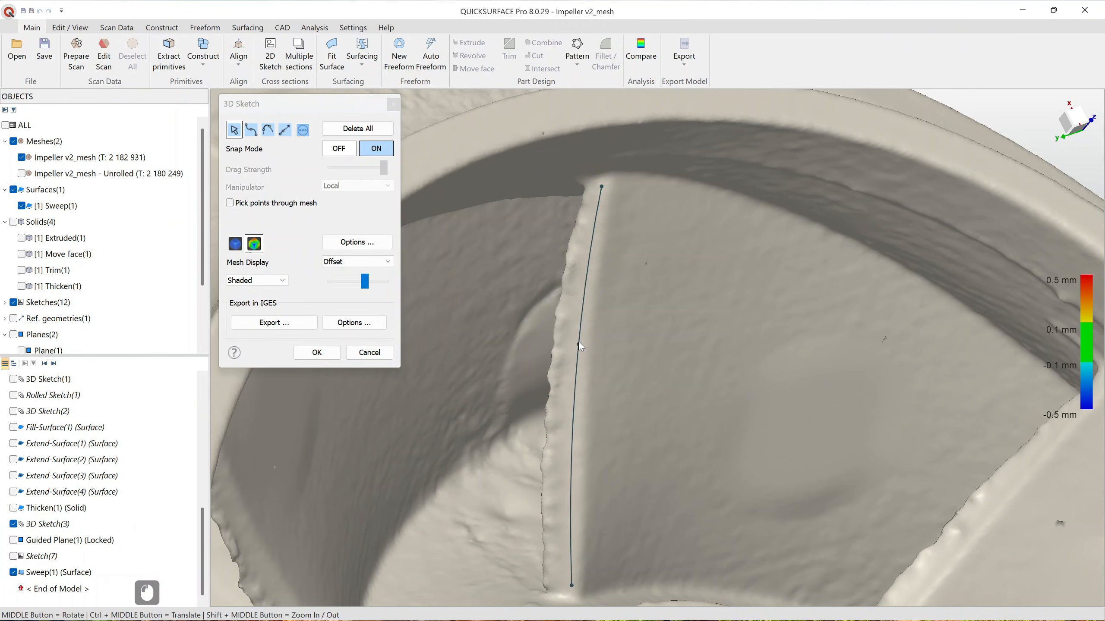
drag(579, 344, 577, 338)
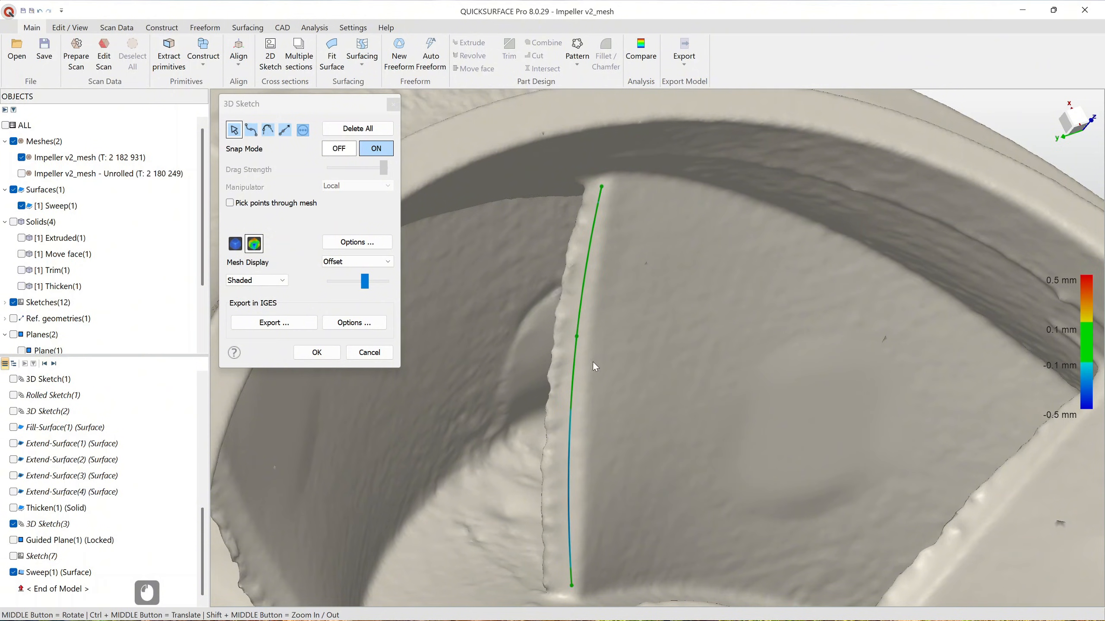
click(341, 353)
Step: Compare the scan with the updated sweep surface and examine the inlet-edge deviations from several directions
click(641, 54)
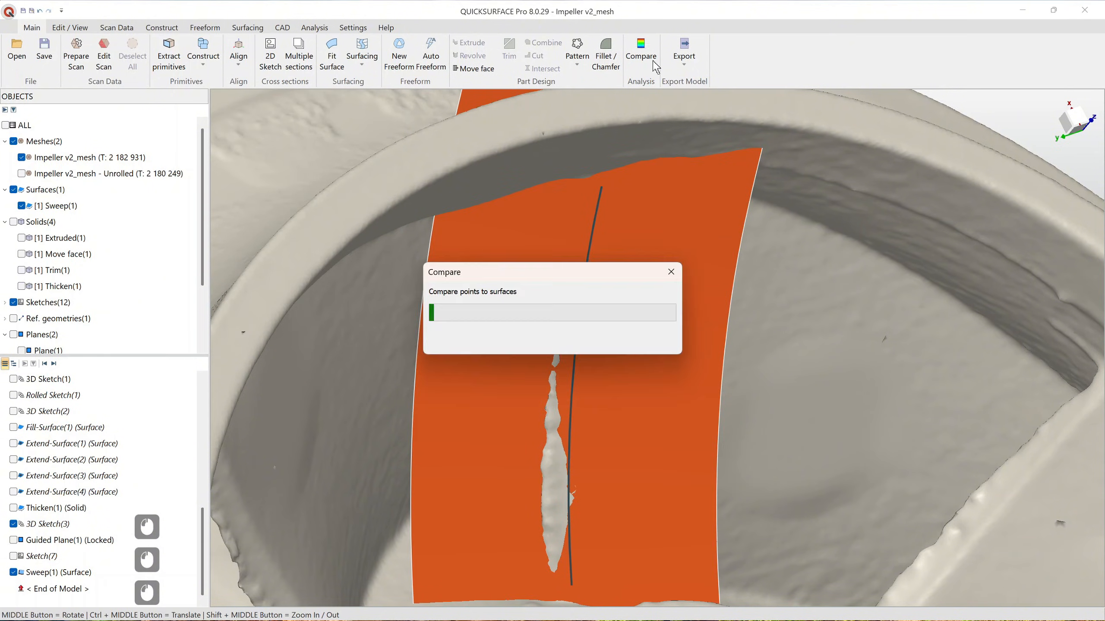
middle_drag(625, 405, 541, 436)
middle_drag(682, 352, 594, 333)
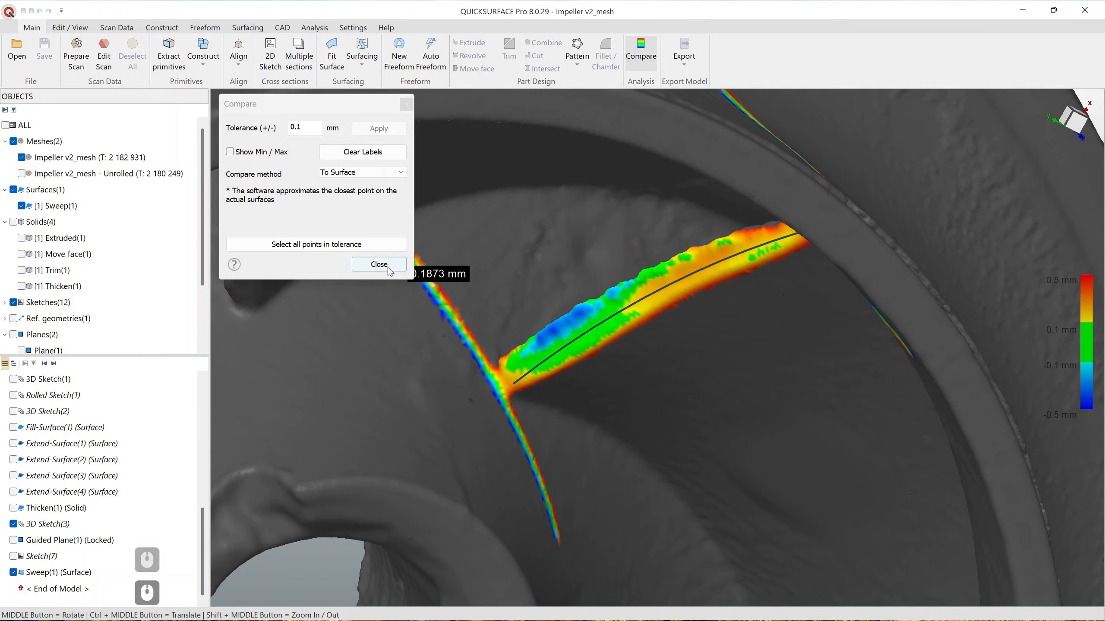
middle_drag(628, 416, 573, 389)
scroll(592, 328, down, 2)
scroll(622, 240, up, 2)
scroll(621, 240, up, 1)
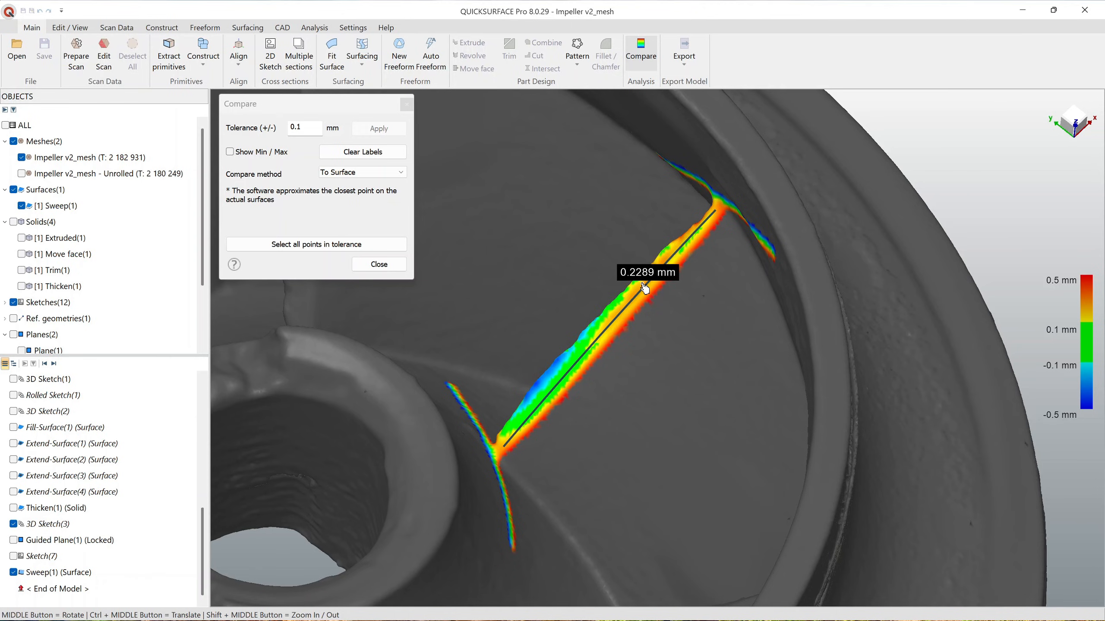
click(379, 264)
Step: Hide the inlet-edge 3D sketch and the scan mesh, and show the thickened blade solid with the sweep surface
scroll(507, 305, down, 2)
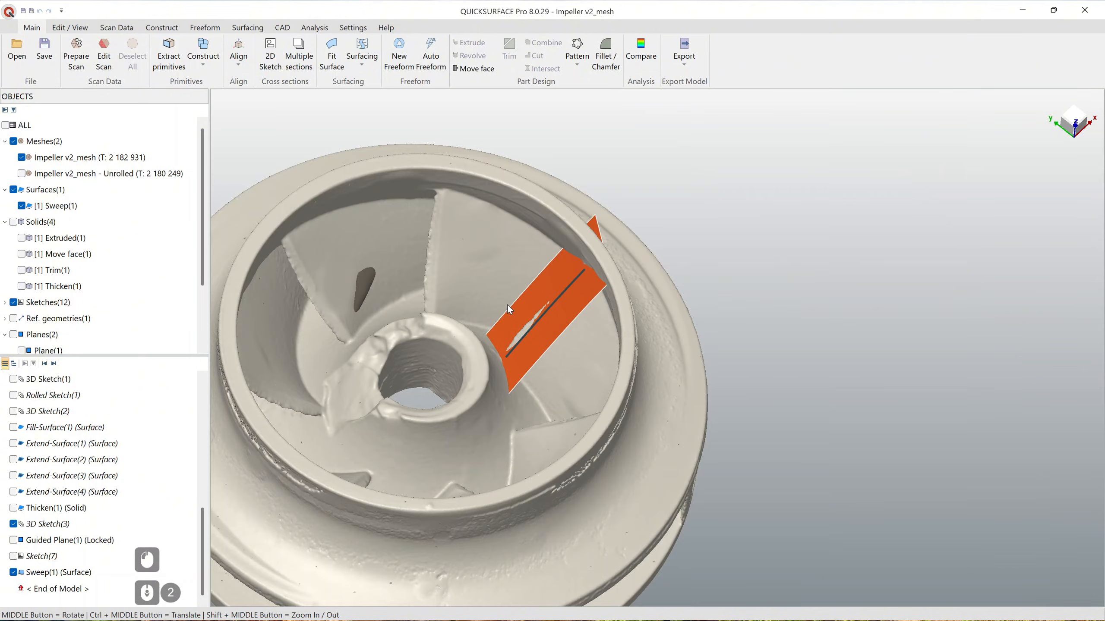
click(533, 331)
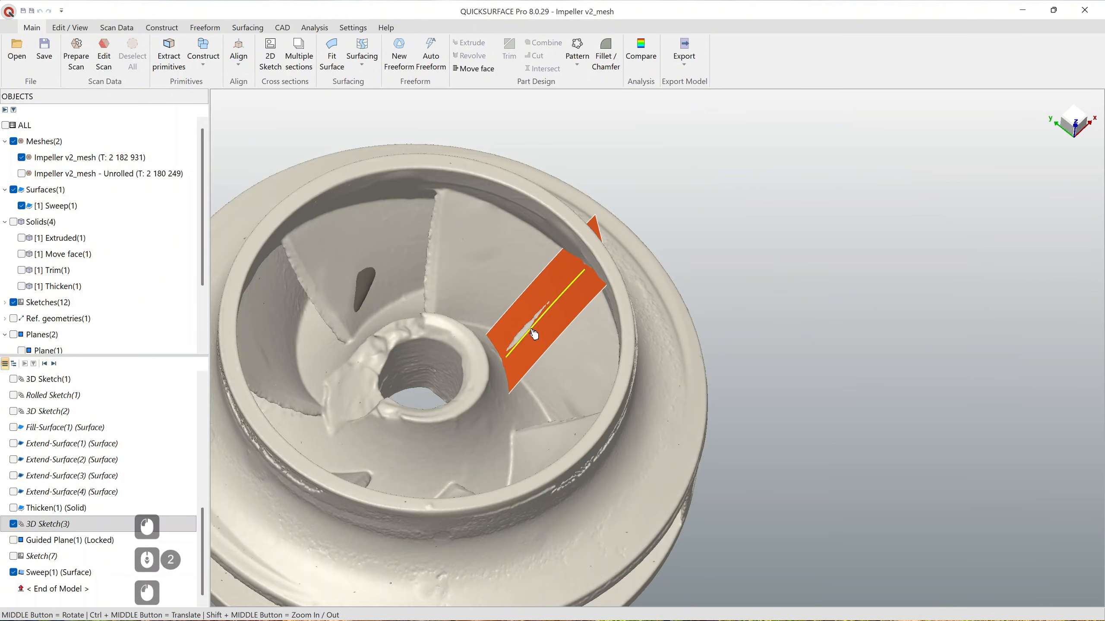
right_click(533, 331)
click(561, 386)
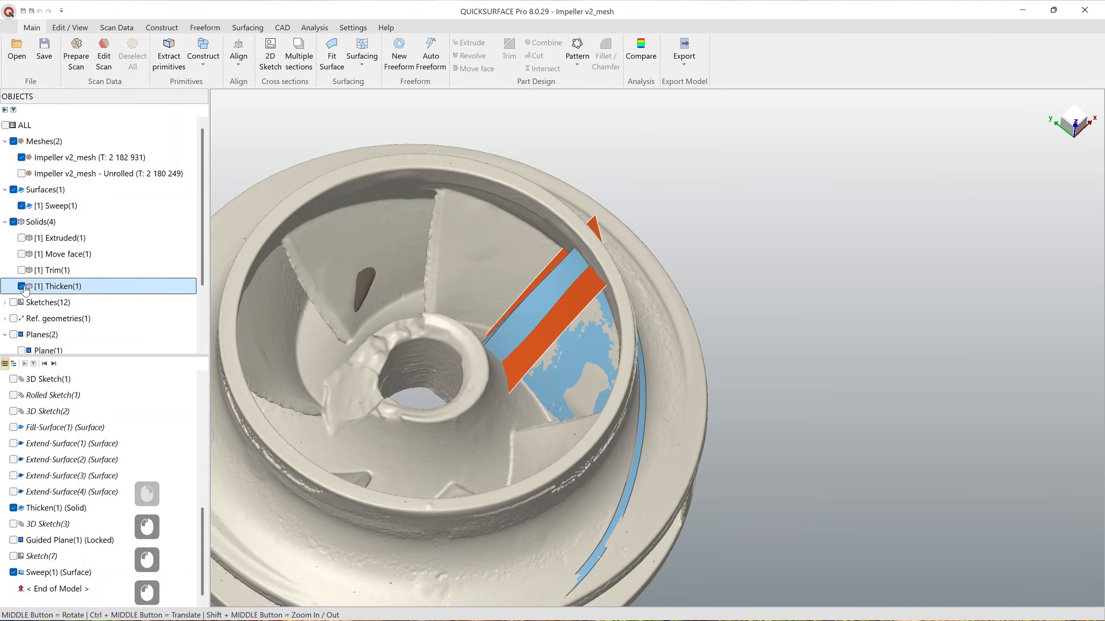
click(20, 158)
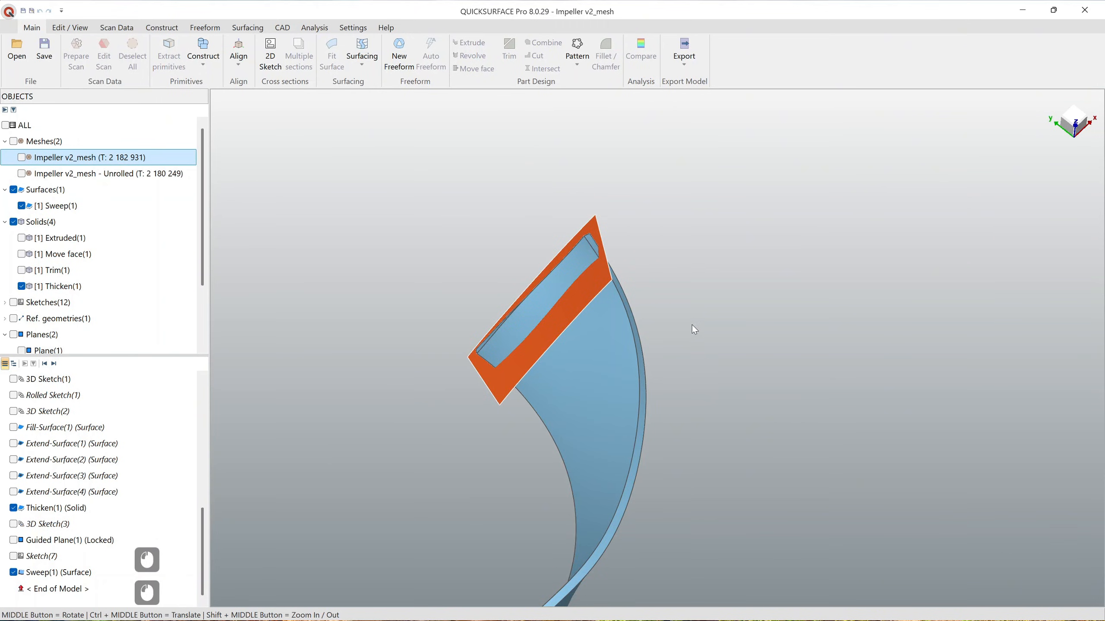
Step: Trim the thickened blade with the sweep surface, discarding the leftover sweep surface and the blade material beyond the inlet edge
middle_drag(694, 330, 701, 324)
drag(758, 437, 370, 196)
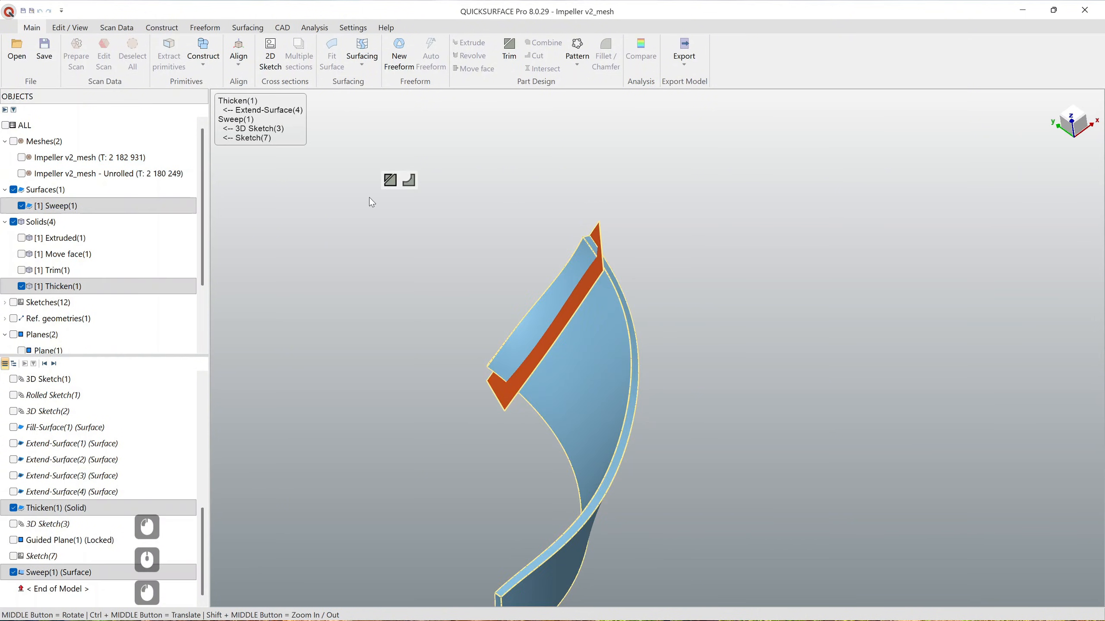
click(390, 180)
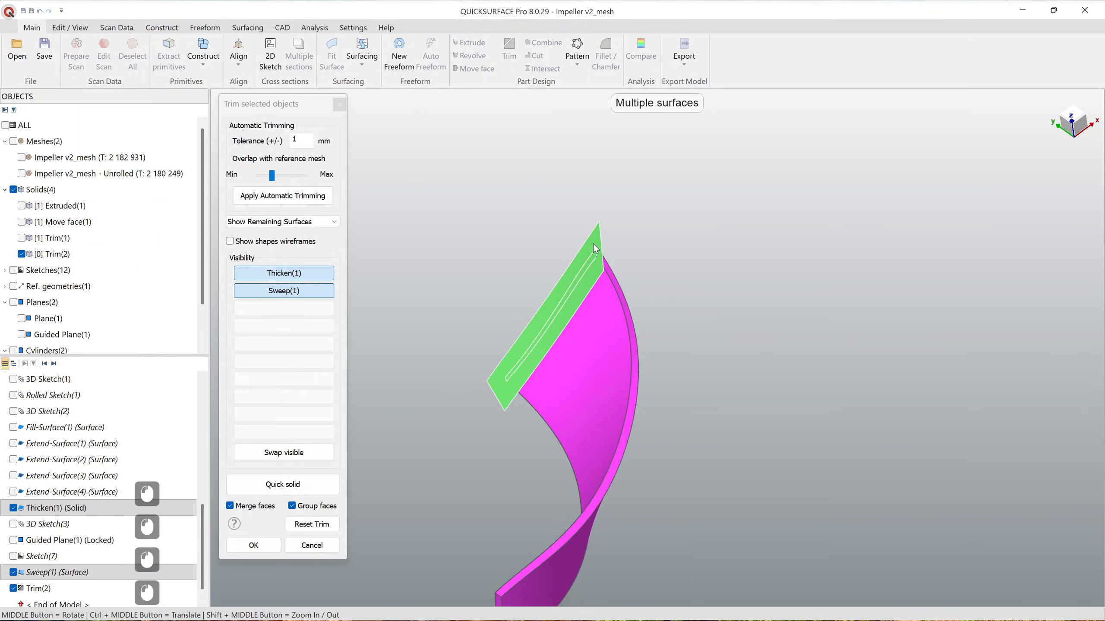
click(595, 249)
click(253, 546)
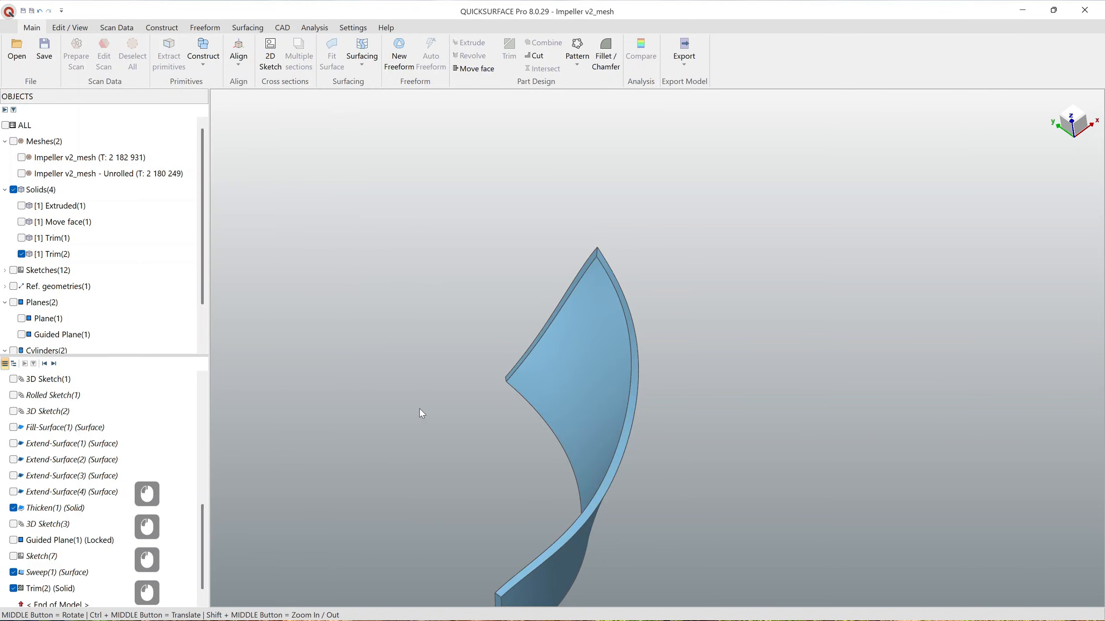
mouse_move(576, 315)
middle_down()
mouse_move(636, 341)
mouse_move(567, 397)
mouse_move(548, 382)
mouse_move(740, 382)
mouse_move(646, 382)
mouse_move(545, 308)
mouse_move(390, 331)
mouse_move(401, 346)
mouse_move(643, 359)
mouse_move(383, 363)
mouse_move(429, 403)
mouse_move(558, 385)
middle_up()
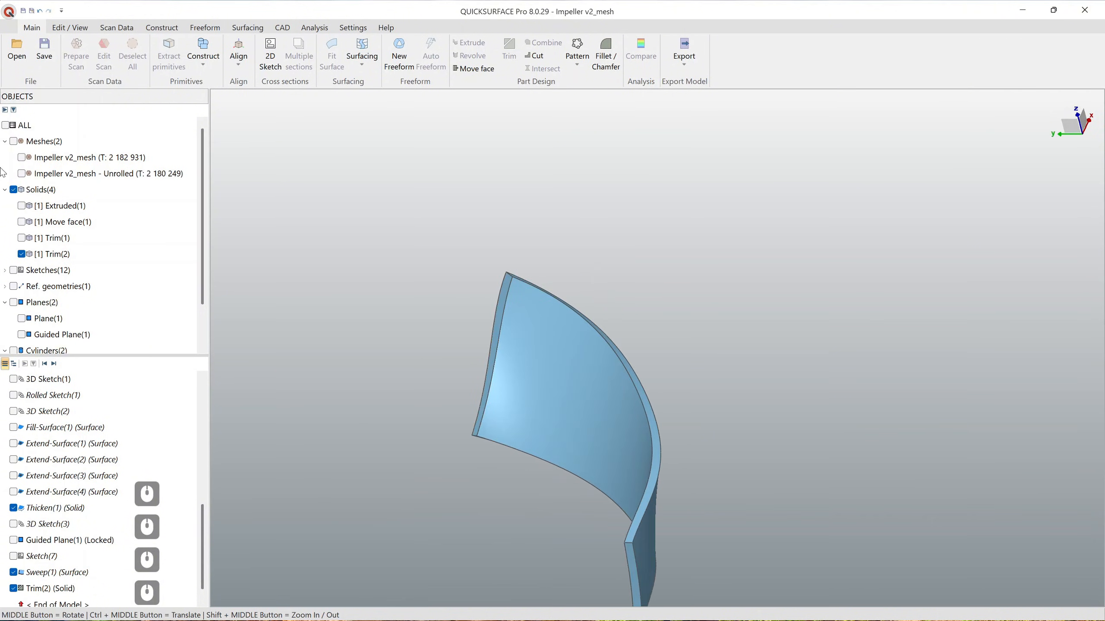
Step: Create a circular pattern of the trimmed blade around the Z axis with 7 instances over 360 degrees, using the scan mesh as reference
middle_drag(561, 319, 551, 283)
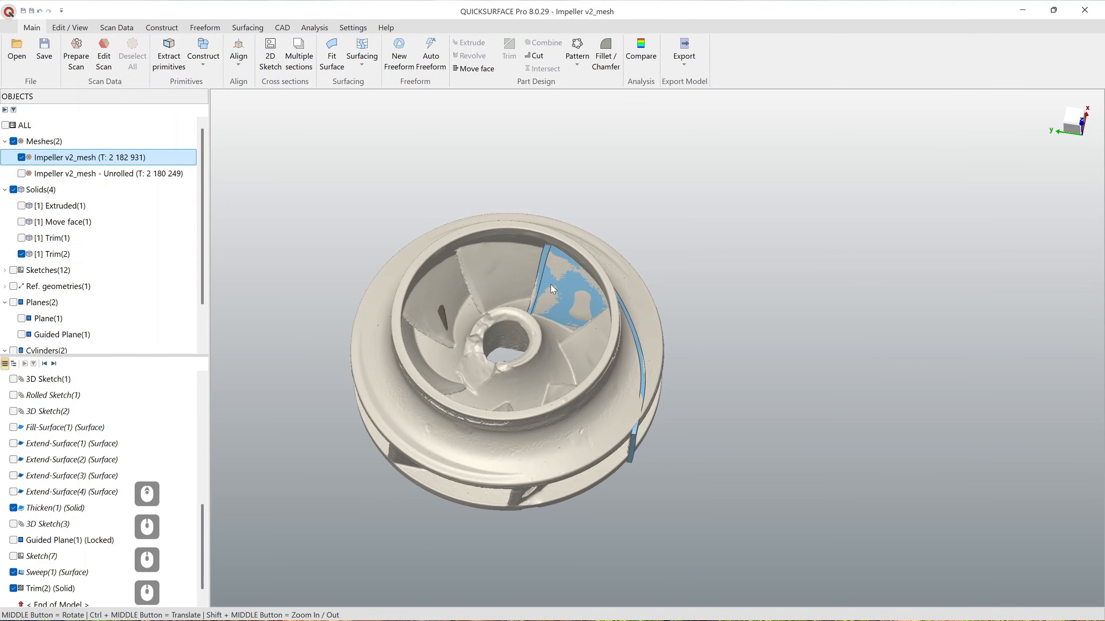
click(571, 288)
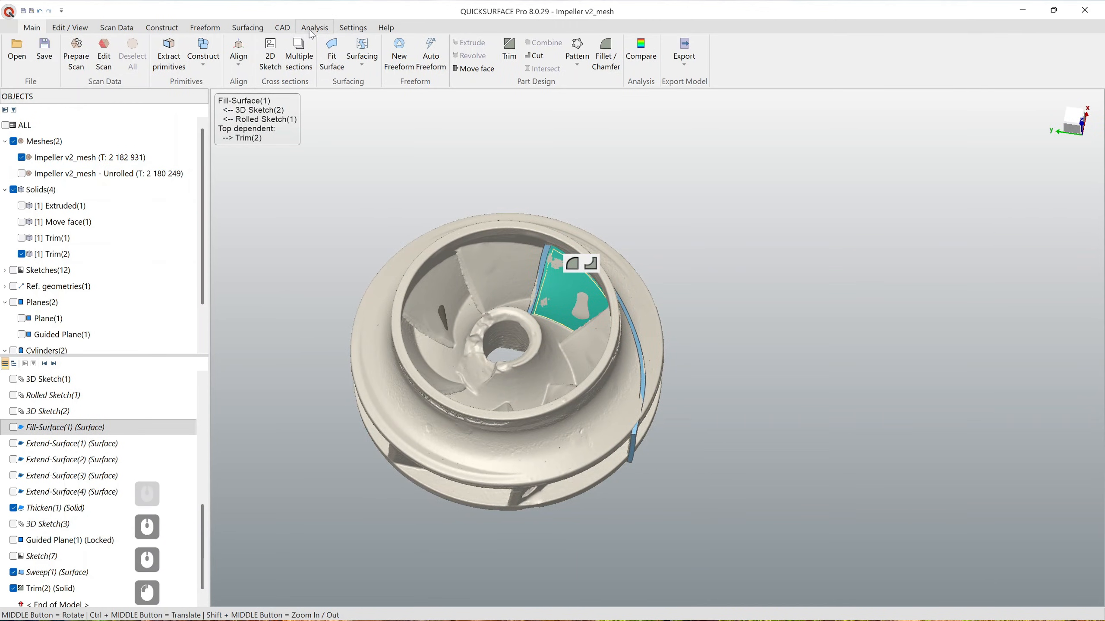
click(283, 28)
click(388, 44)
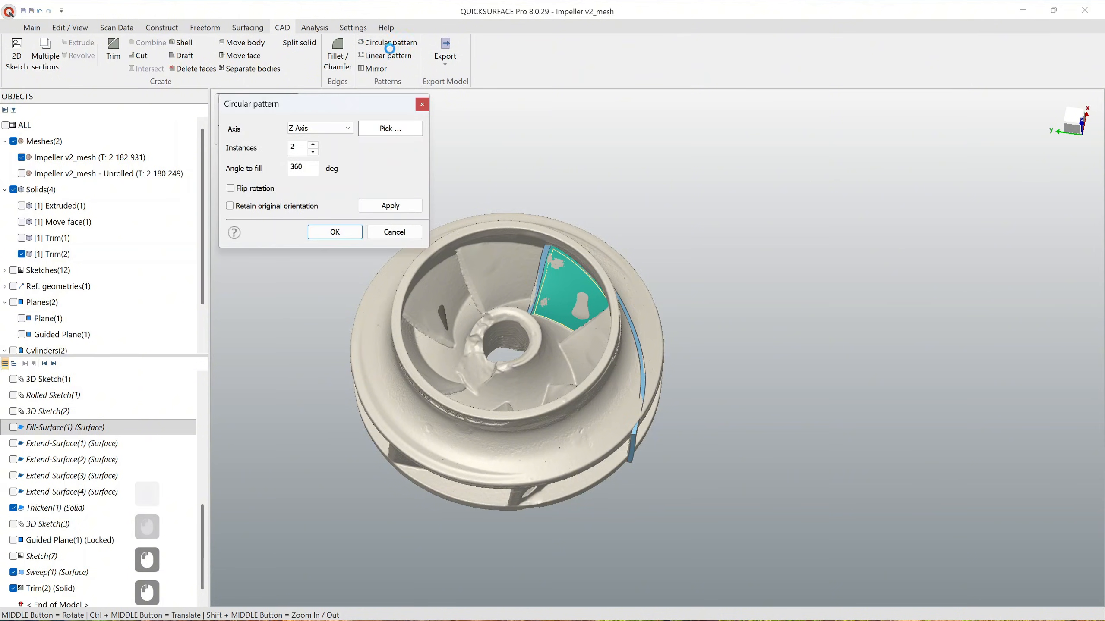
middle_drag(576, 370, 565, 432)
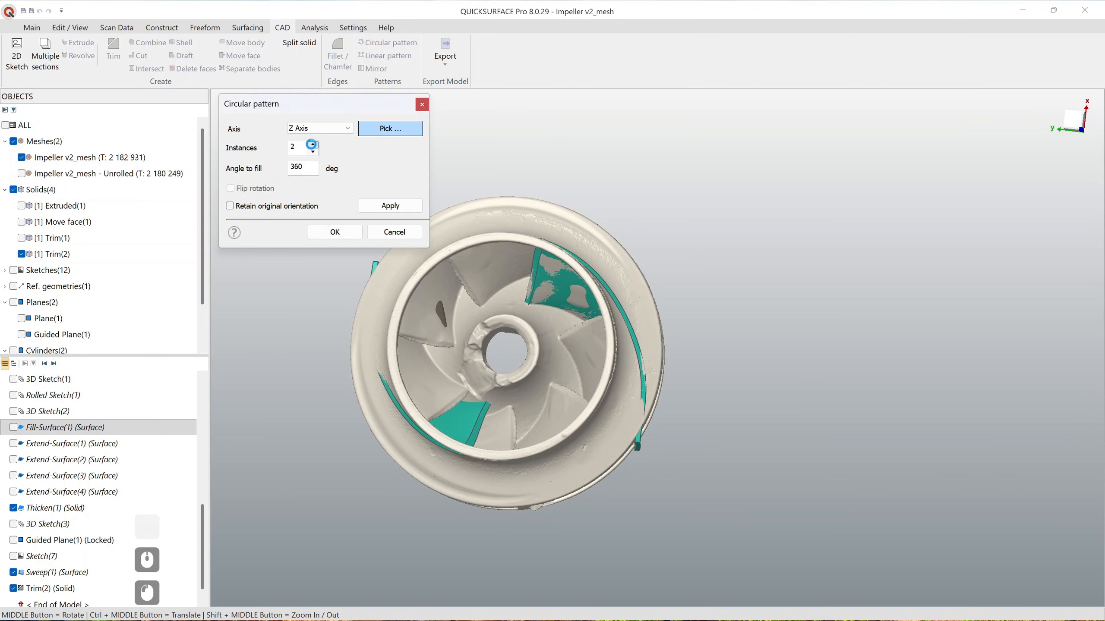
click(313, 145)
click(313, 145)
click(313, 145)
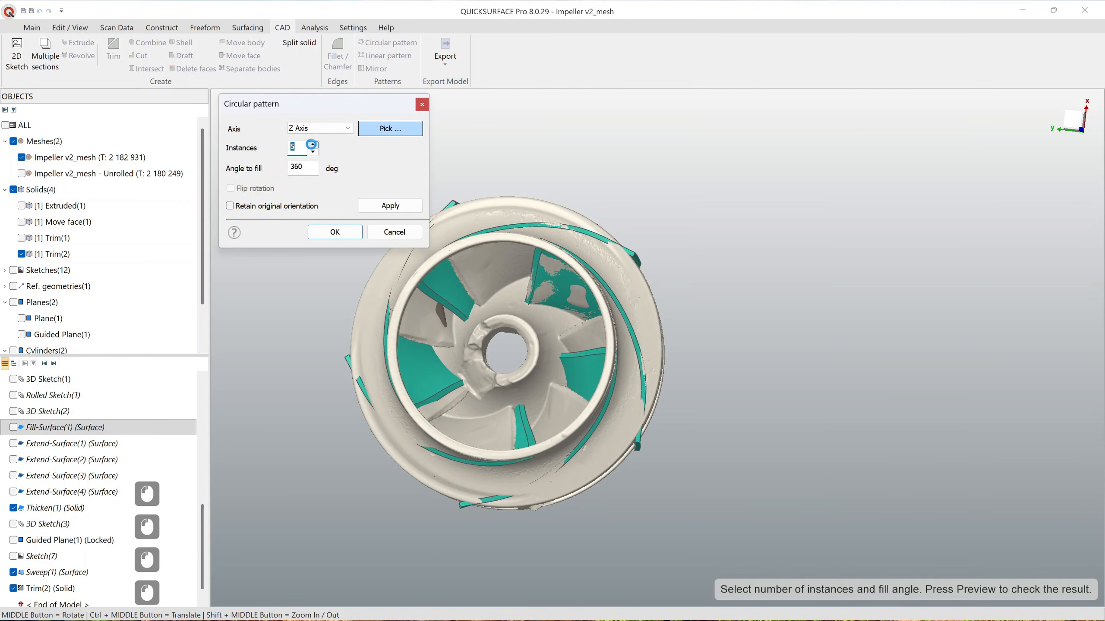
click(313, 145)
click(312, 145)
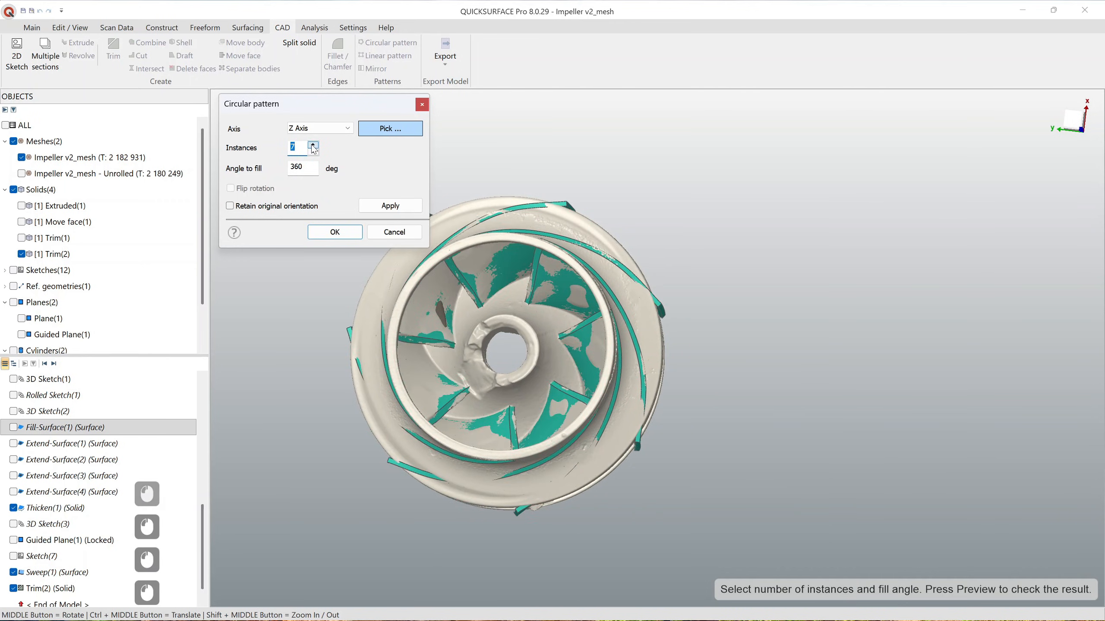
middle_drag(425, 434, 527, 286)
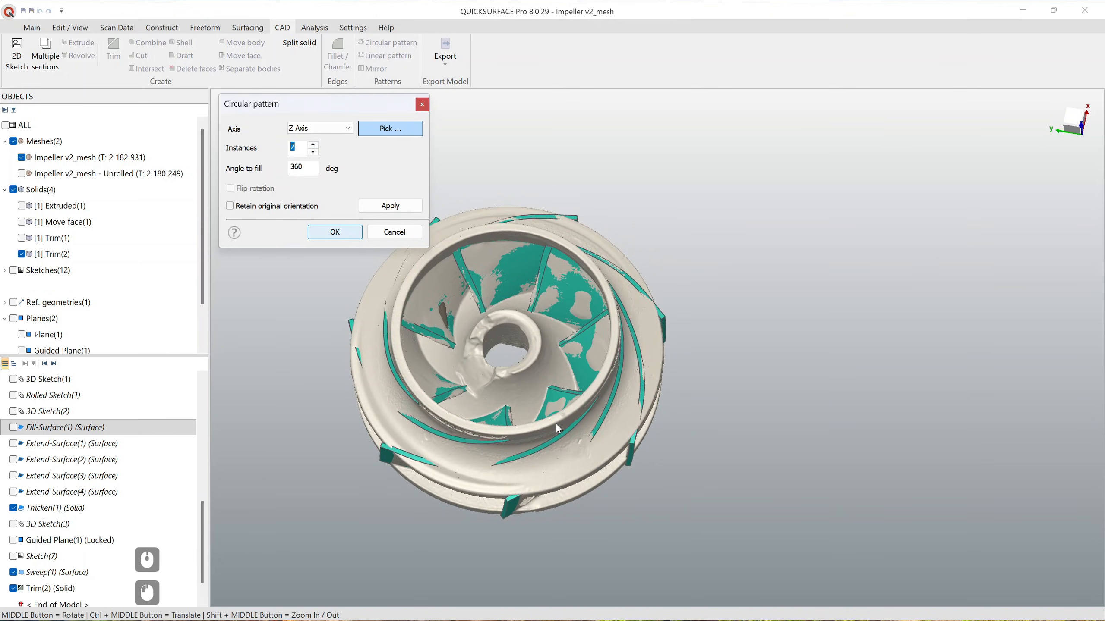
key(Return)
Step: Edit Extend-Surface(3) and reduce its natural extension offset to about 3.12 mm so the blades protrude less through the shroud
middle_drag(578, 445, 773, 399)
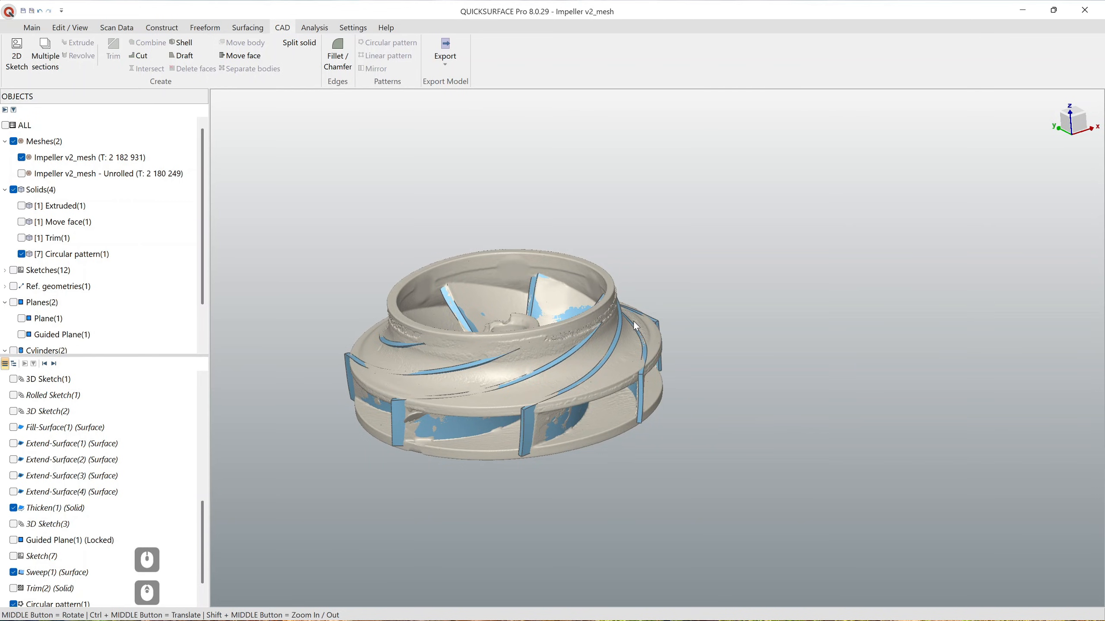
scroll(638, 348, up, 5)
middle_drag(637, 347, 766, 365)
middle_drag(615, 327, 511, 389)
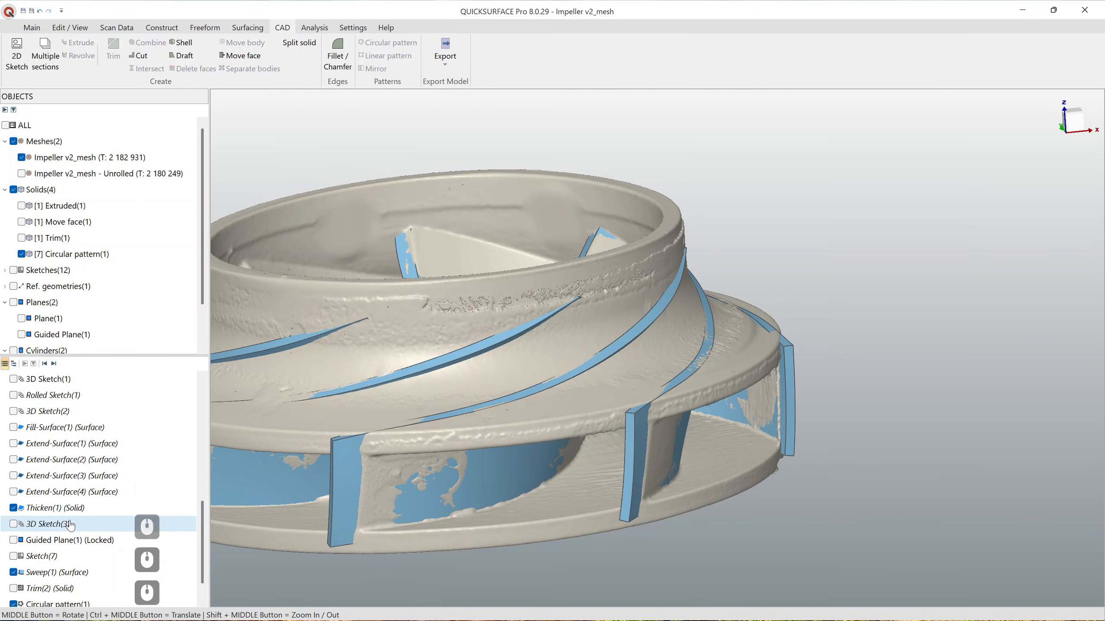
scroll(70, 525, down, 5)
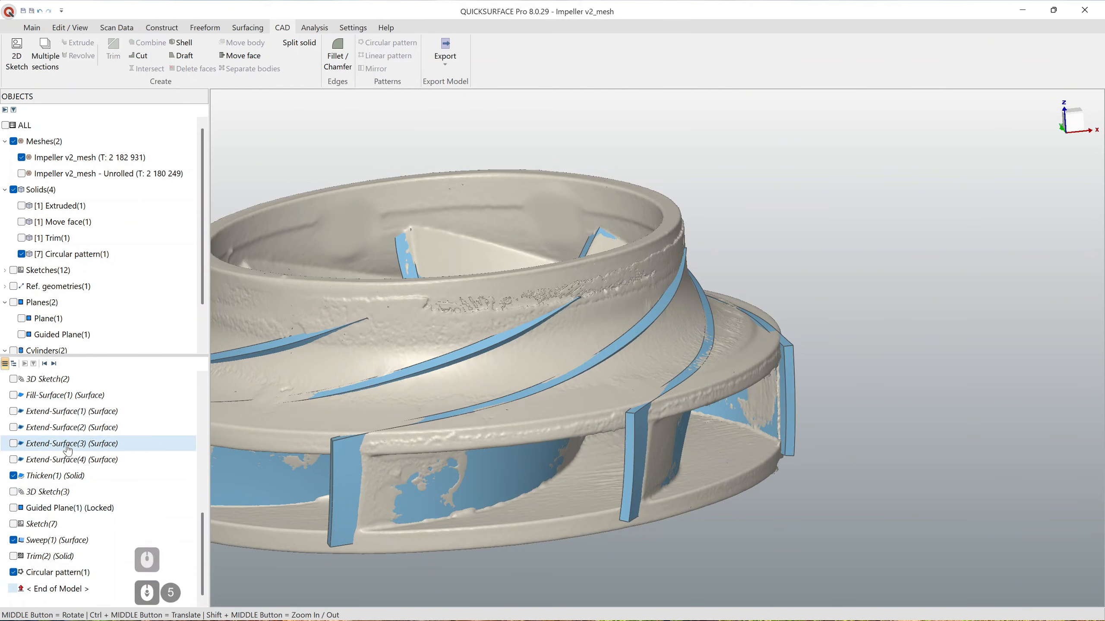
click(12, 444)
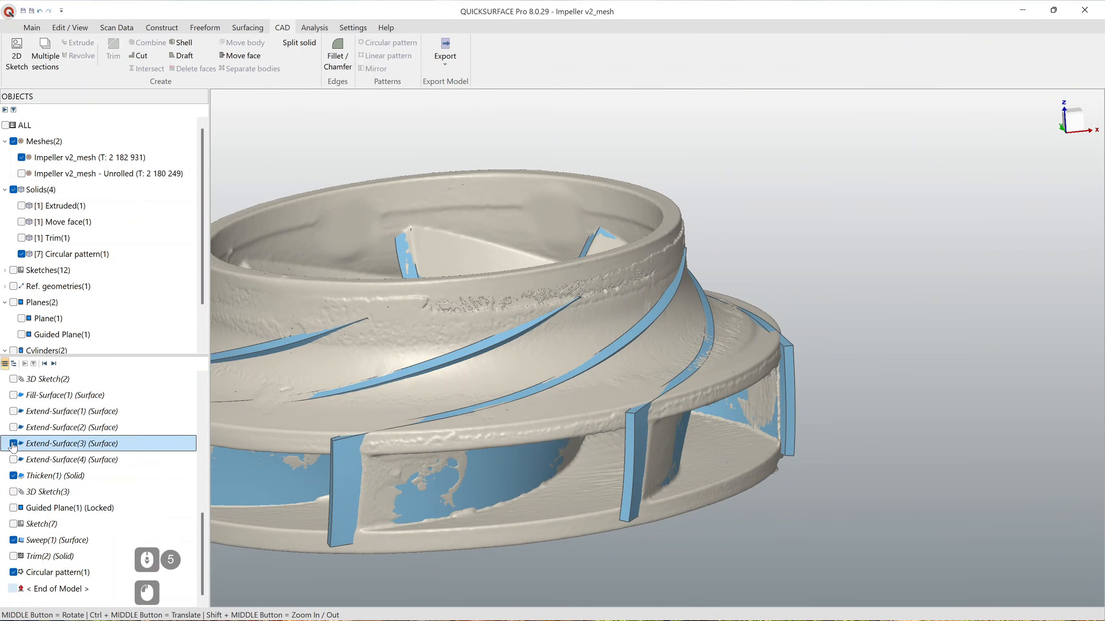
right_click(39, 448)
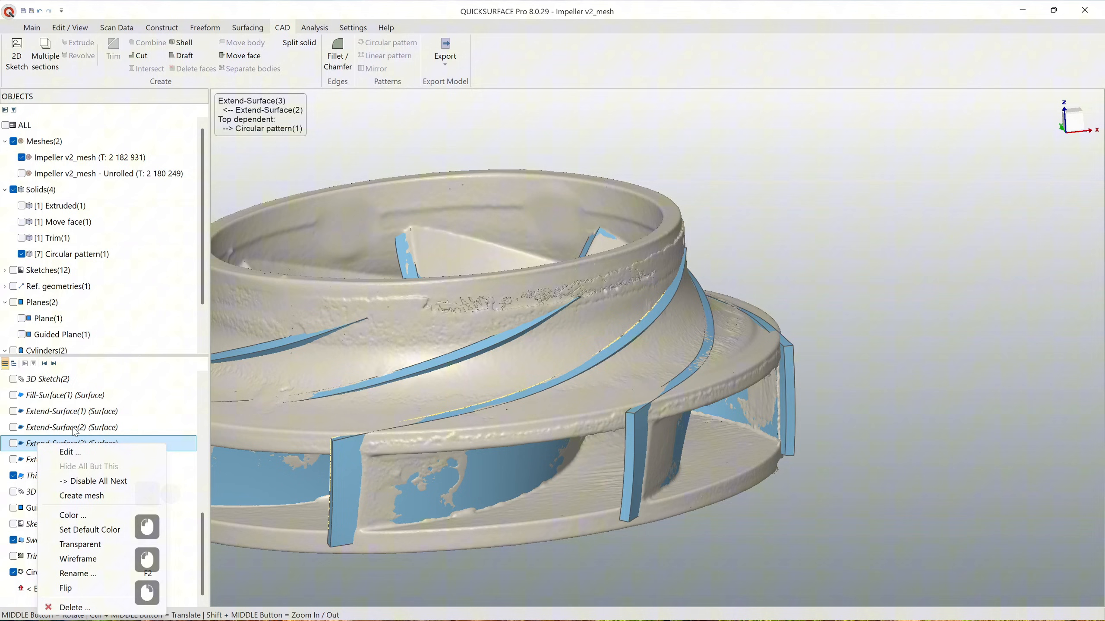
click(66, 453)
middle_drag(464, 455, 495, 368)
scroll(487, 382, up, 4)
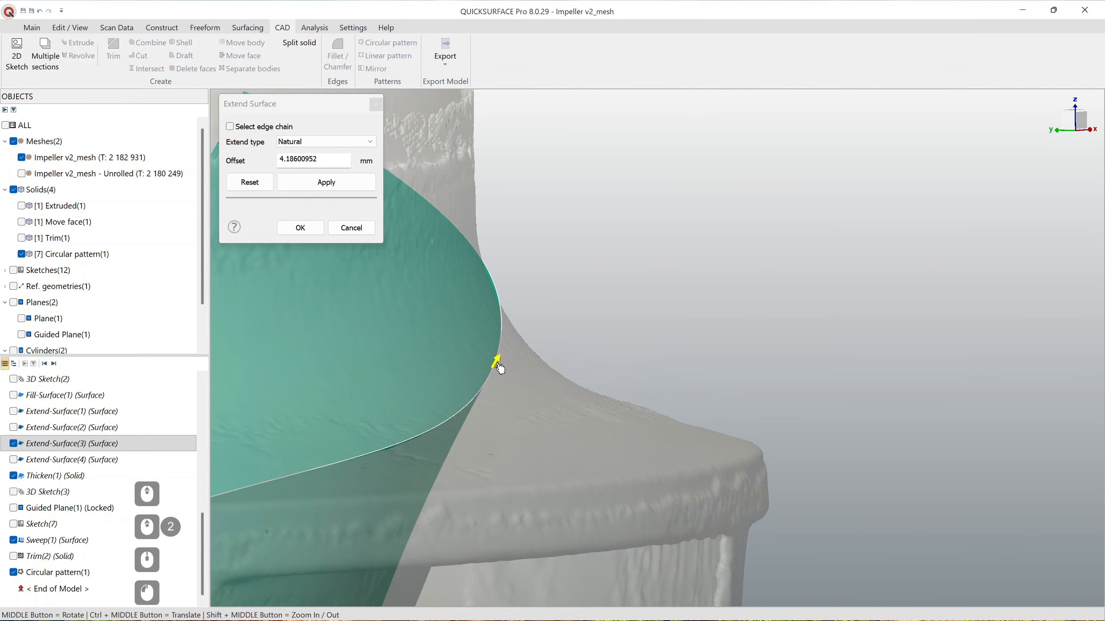
drag(495, 370, 488, 377)
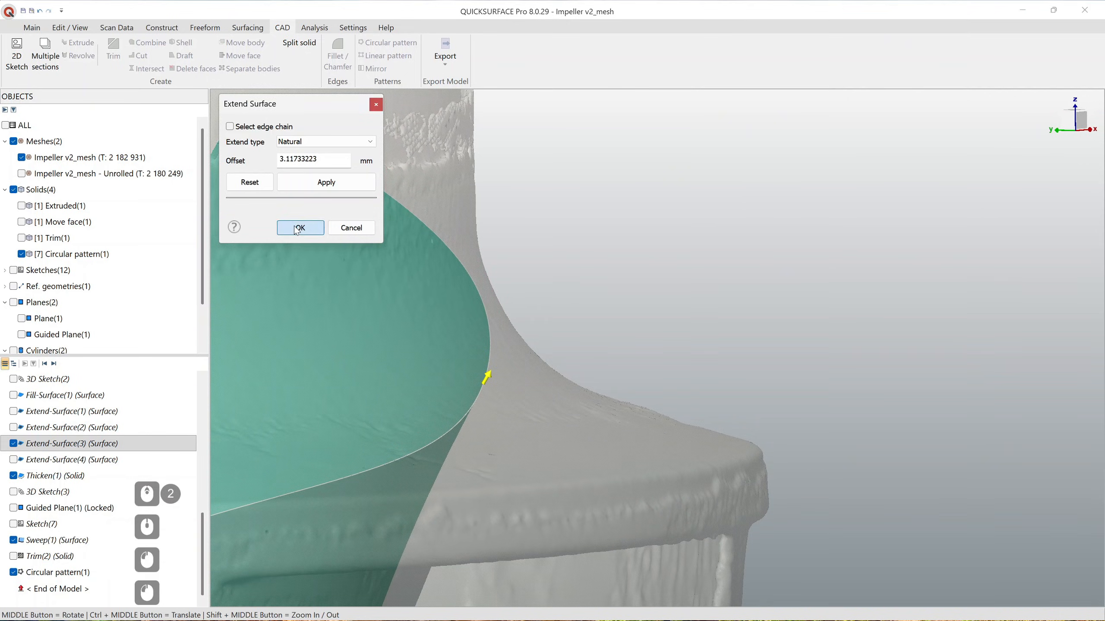
scroll(605, 314, down, 3)
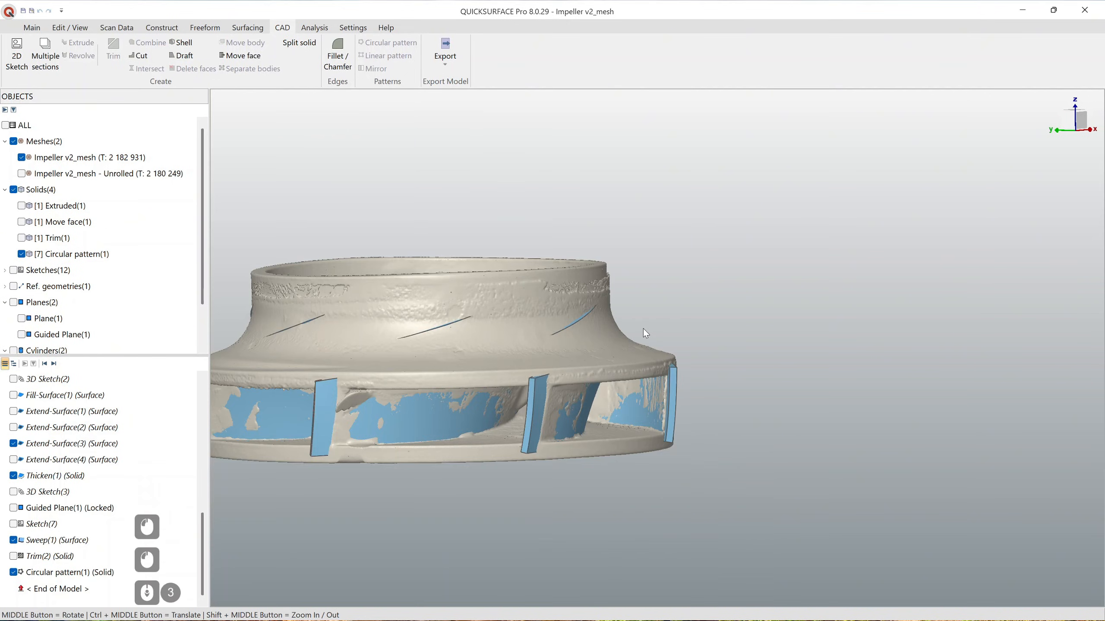
Step: Edit Extend-Surface(3) again and shorten its extension slightly further so the blade edges stay inside the shroud wall
scroll(643, 328, up, 3)
middle_drag(582, 321, 617, 369)
right_click(82, 443)
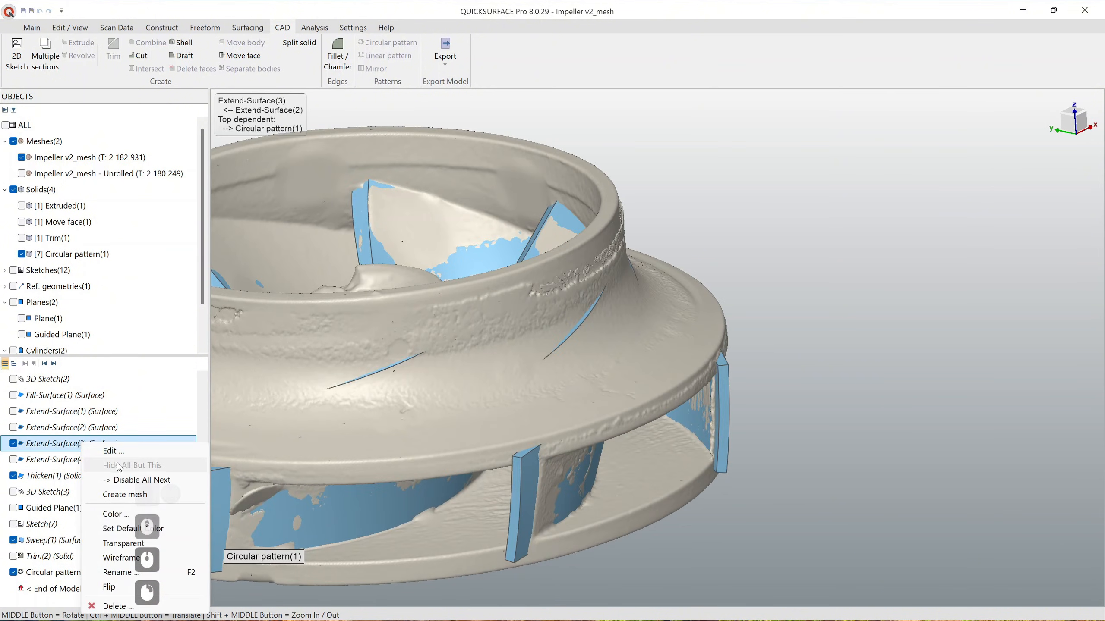
click(114, 451)
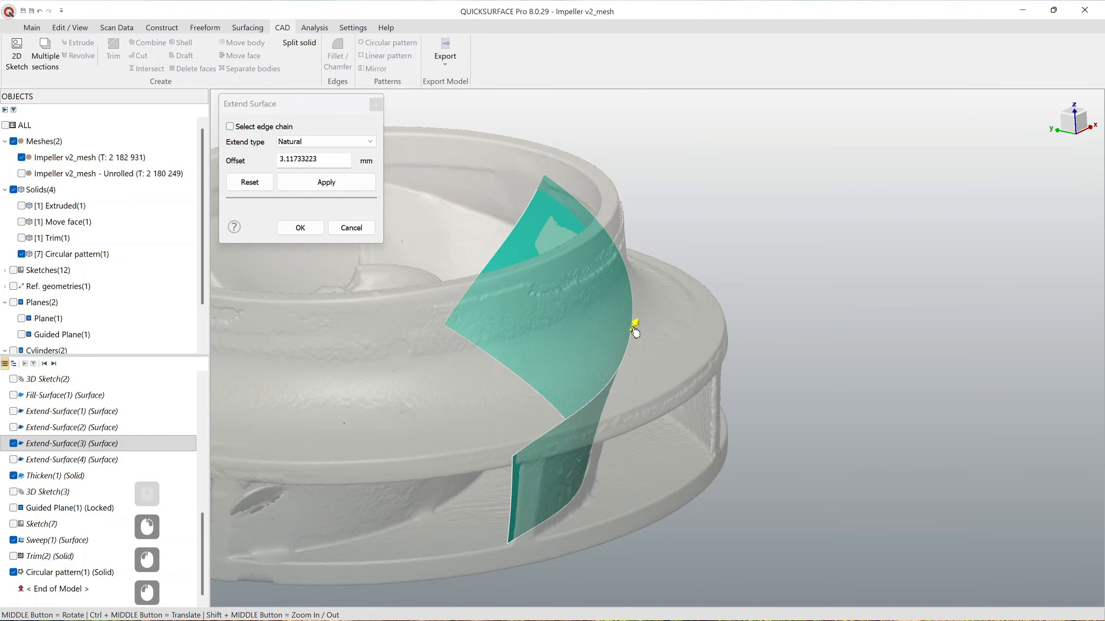
click(299, 228)
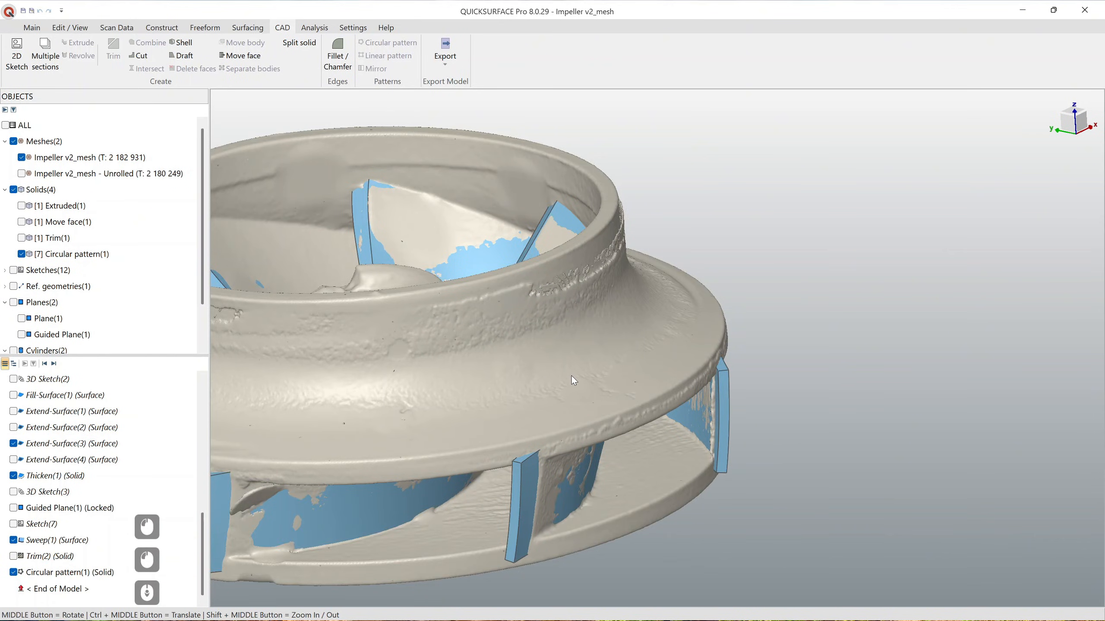
Step: Hide the scan mesh and show the hub solid Trim(1) and the shroud solid Move face(1) with the patterned blades
scroll(571, 376, down, 5)
middle_drag(680, 397, 574, 322)
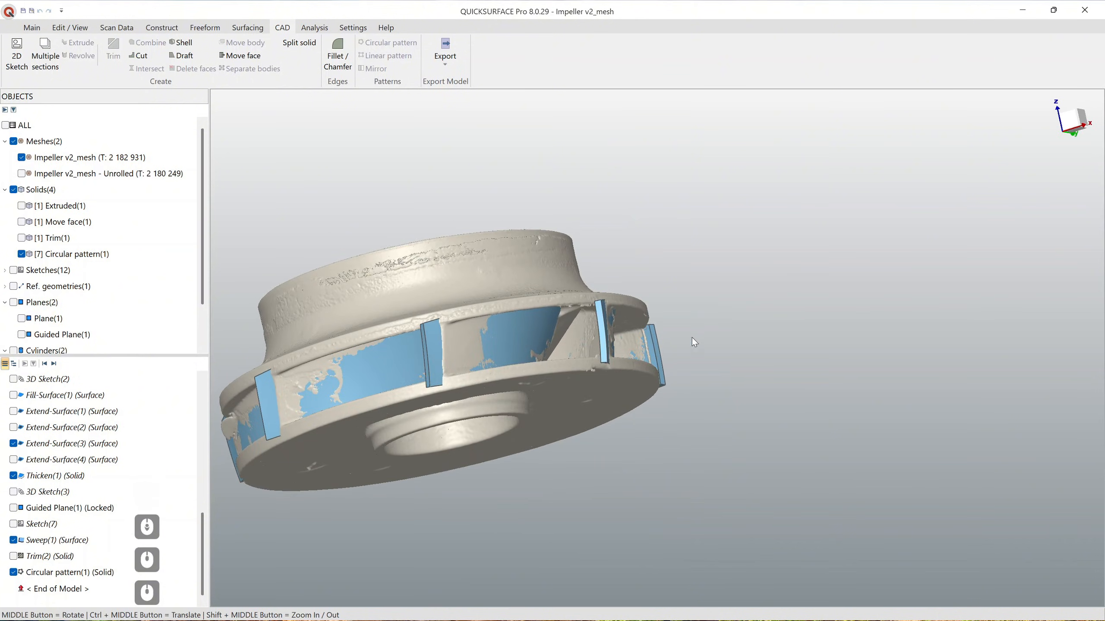
middle_drag(694, 342, 448, 405)
middle_drag(475, 442, 683, 444)
click(20, 157)
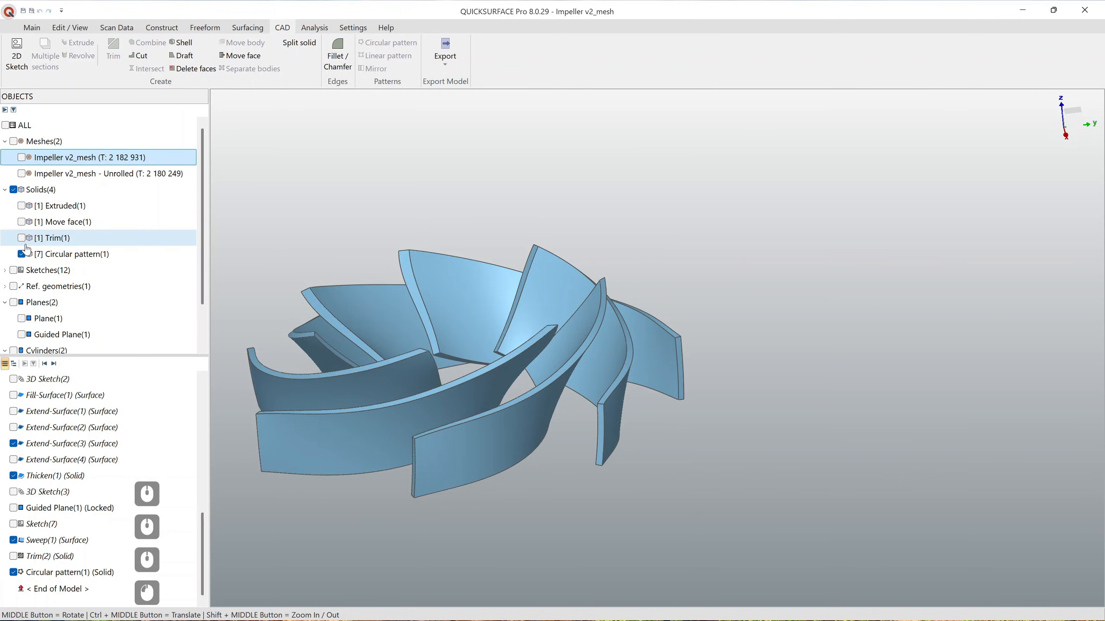
click(21, 238)
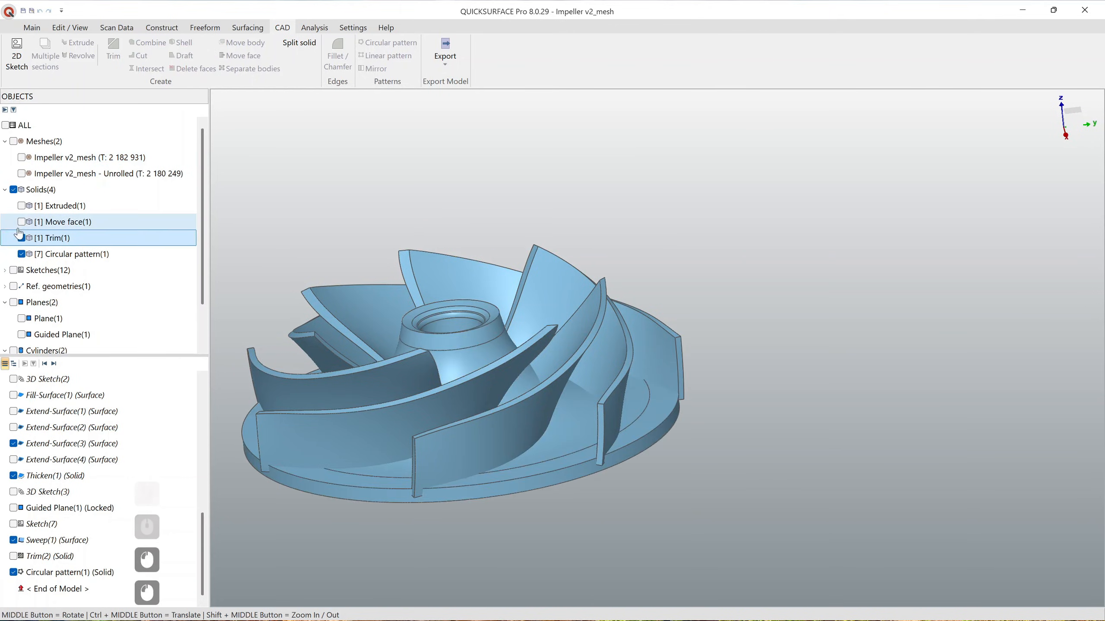
click(21, 222)
middle_drag(458, 406, 538, 443)
scroll(536, 438, down, 5)
scroll(447, 452, up, 4)
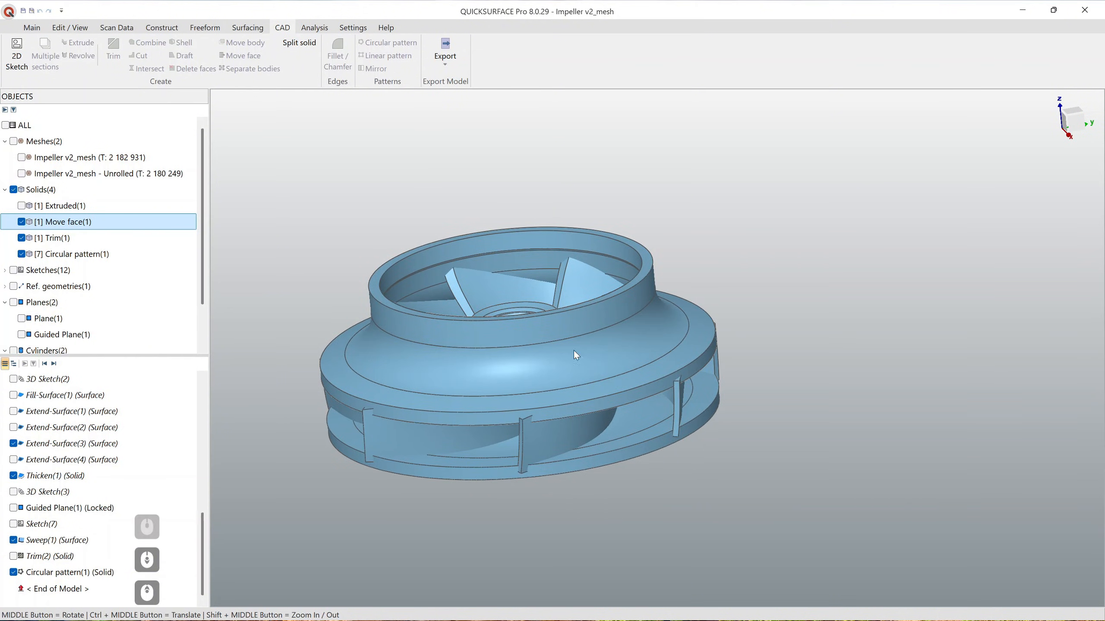
Step: Combine the hub, the shroud and the seven patterned blades into one solid
middle_drag(578, 306, 592, 393)
ctrl+middle_drag(574, 394, 605, 374)
scroll(626, 356, down, 4)
drag(398, 224, 758, 460)
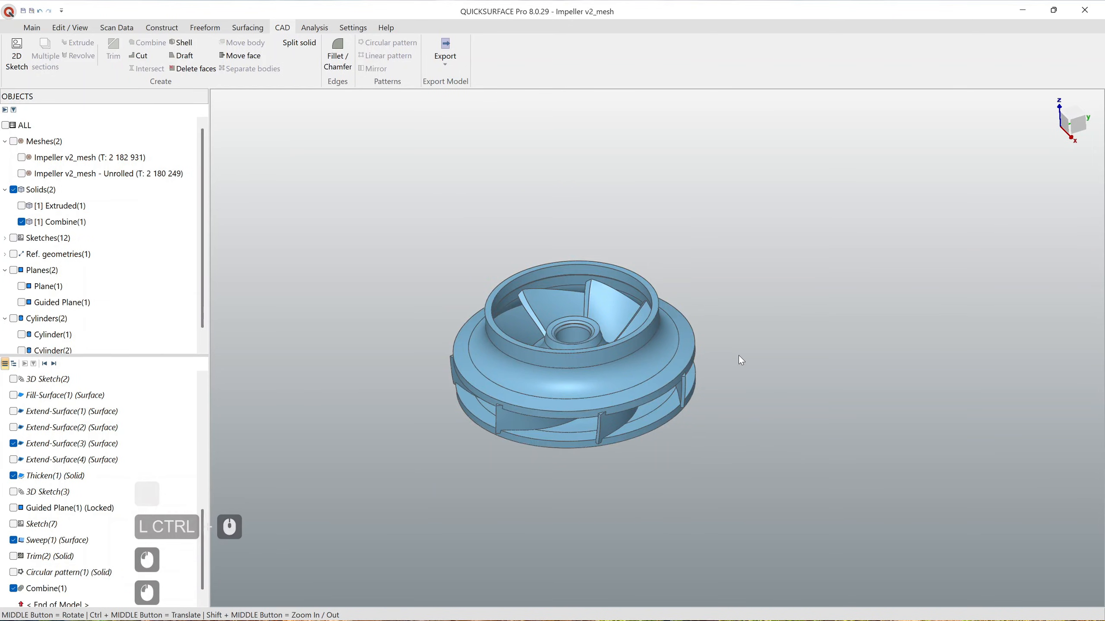
scroll(610, 395, up, 2)
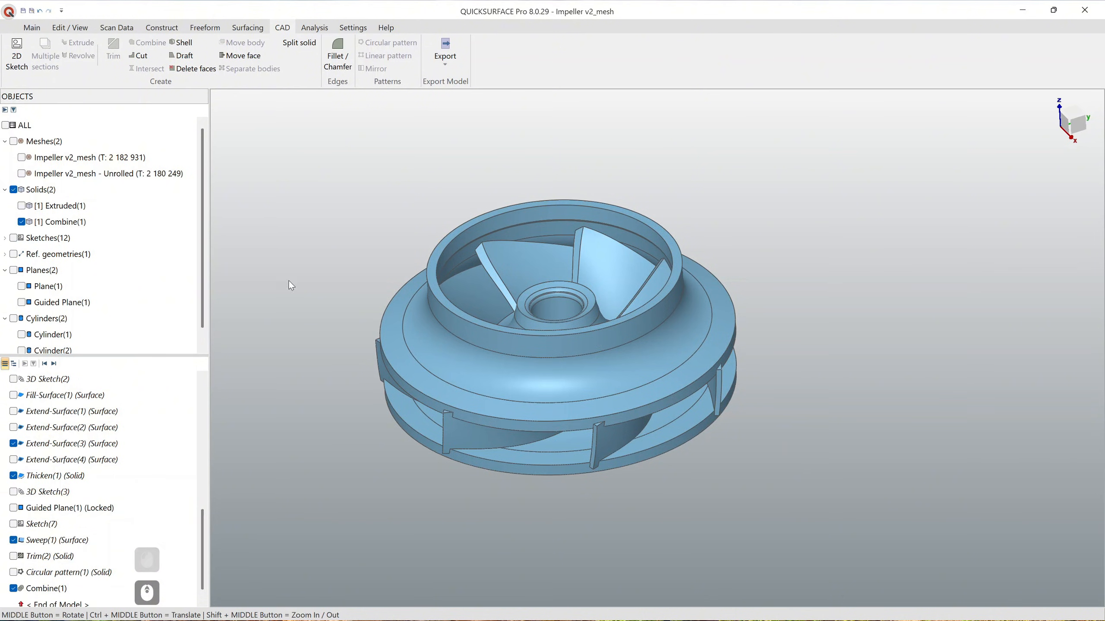
Step: Show the Extruded(1) cylinder, lengthen it at both ends beyond the combined impeller, and hide the combined solid
click(21, 206)
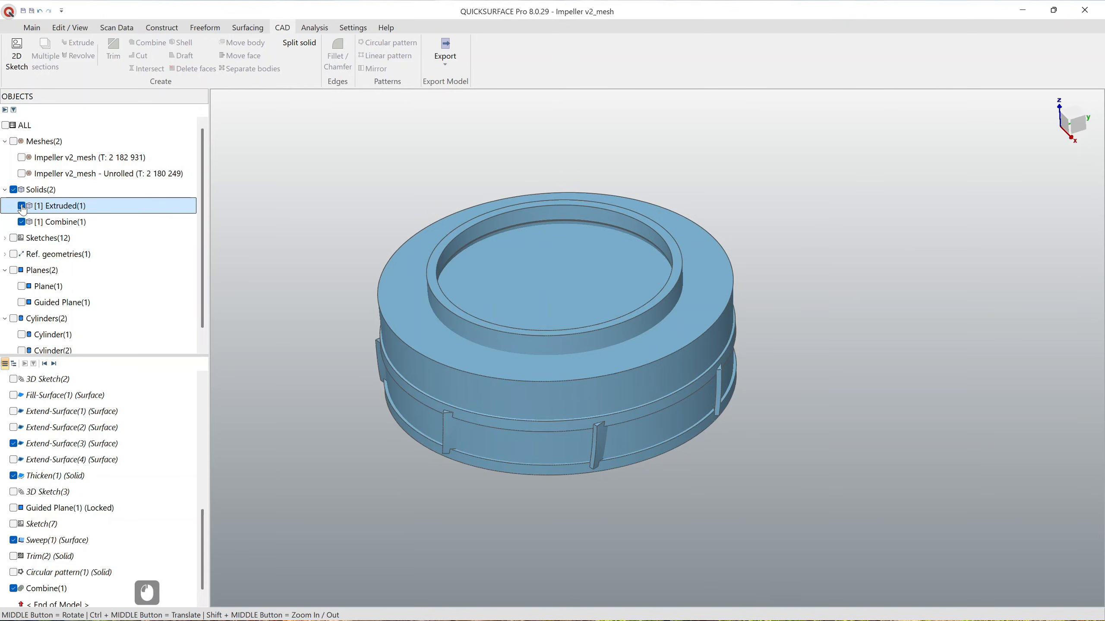
click(21, 222)
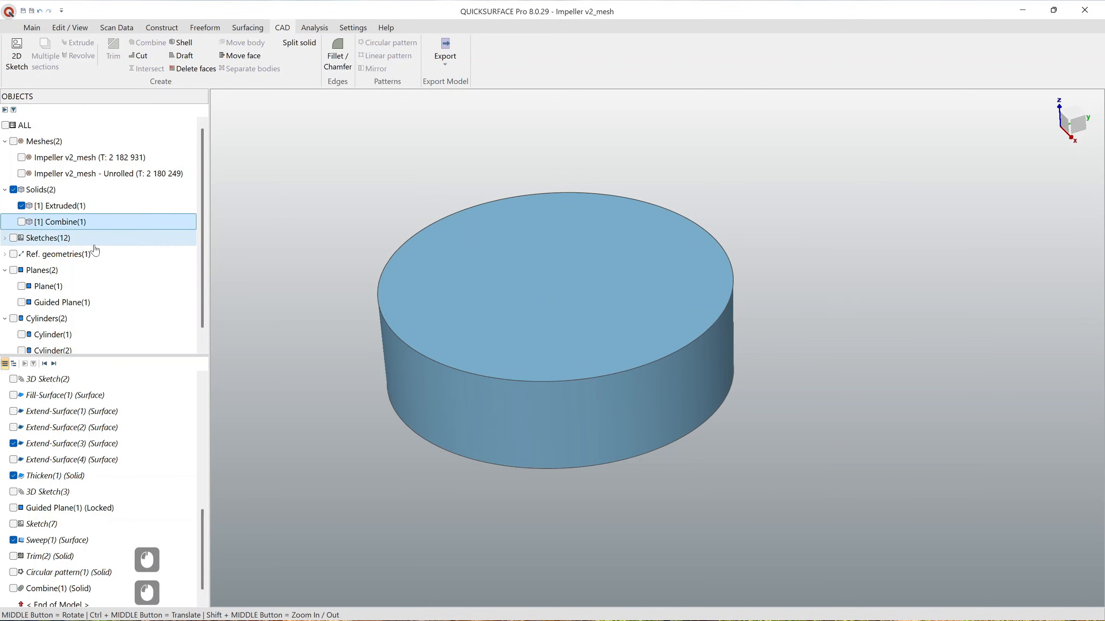
click(20, 222)
middle_drag(557, 375, 459, 291)
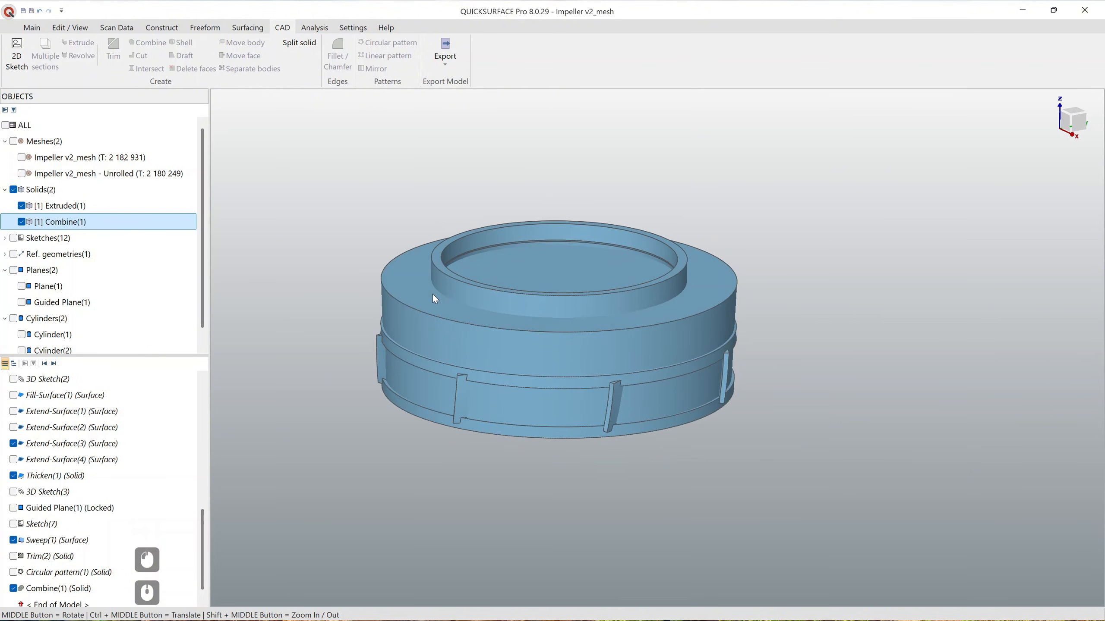
click(421, 292)
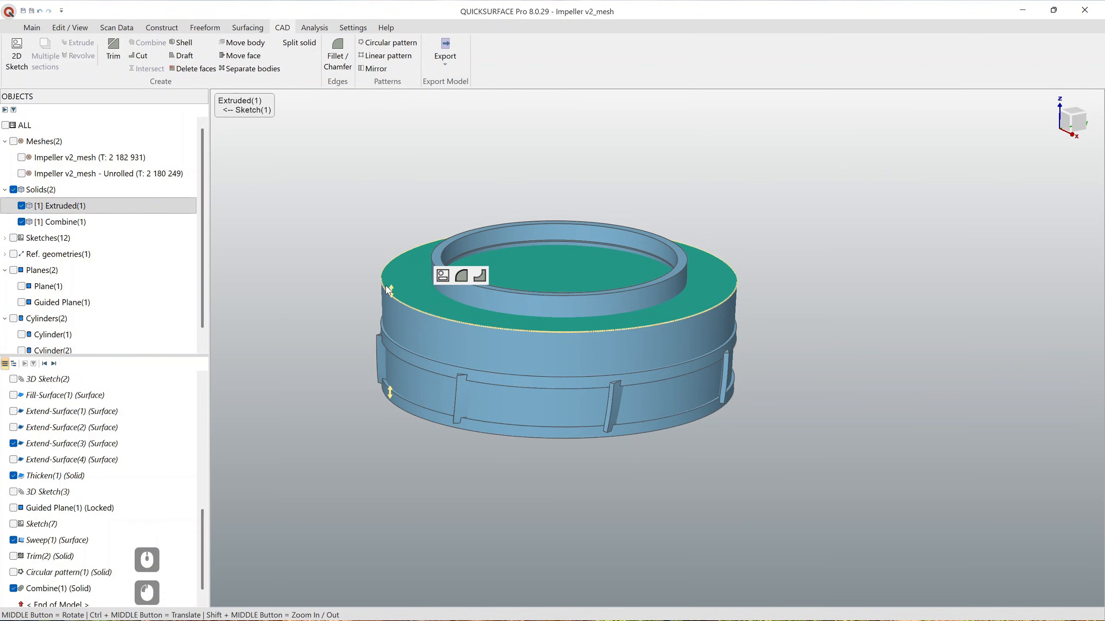
drag(392, 295, 391, 261)
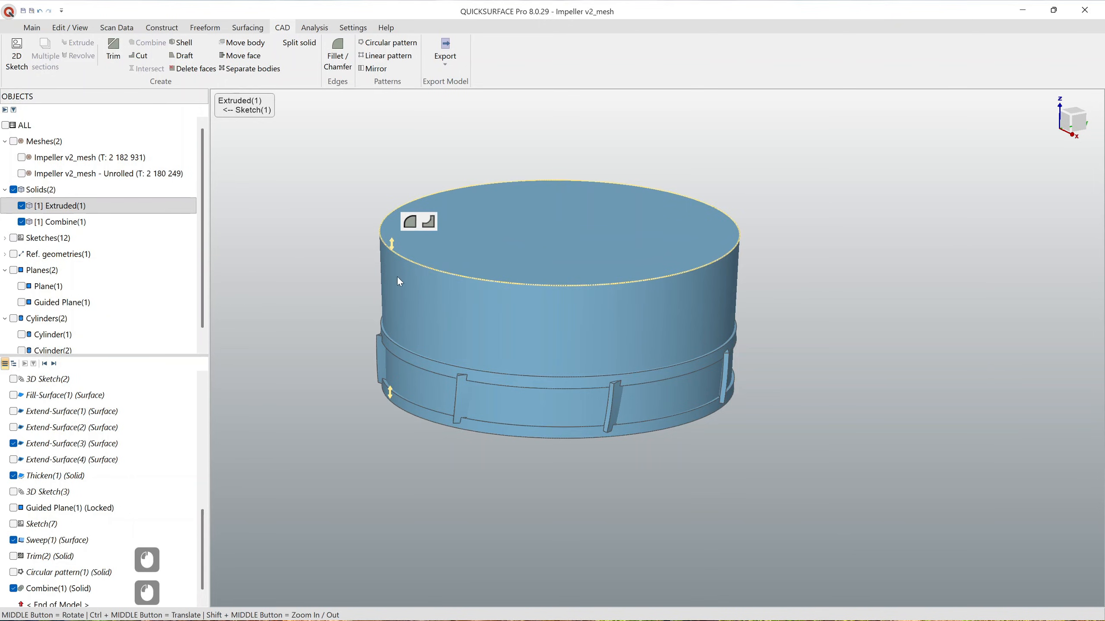
drag(392, 398, 395, 462)
click(832, 411)
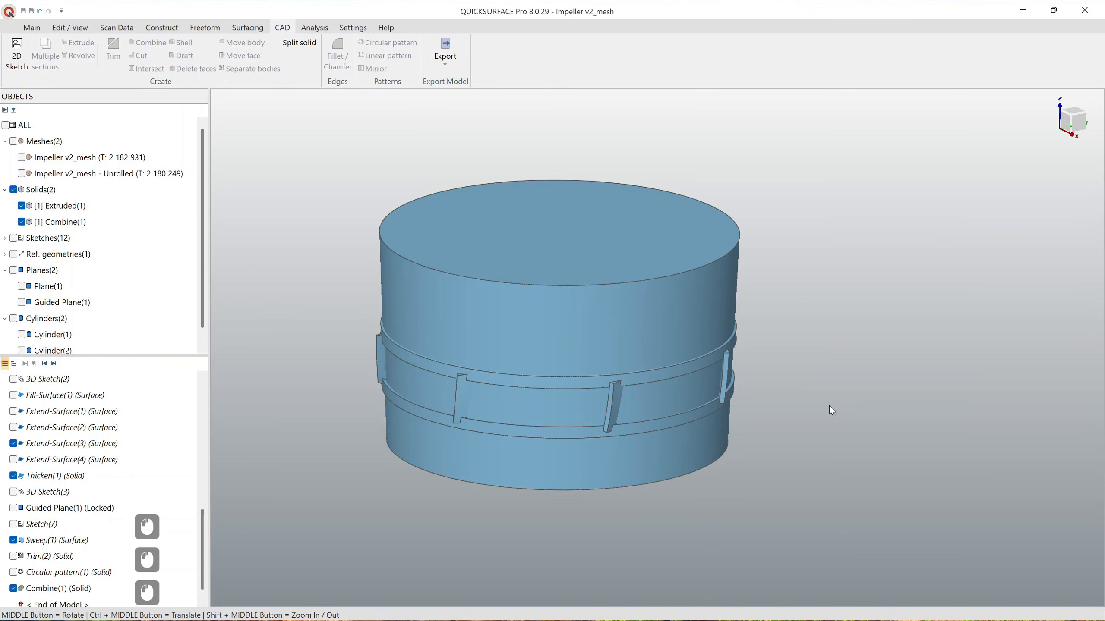
click(21, 222)
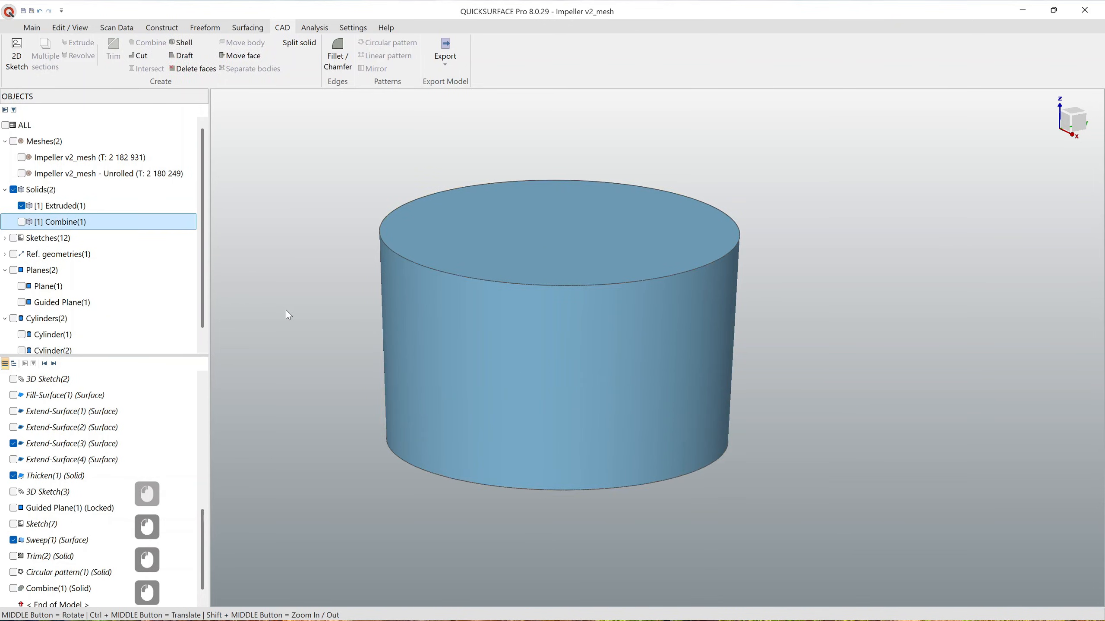
Step: Duplicate the outer side face of the Extruded(1) cylinder as a surface, hide that cylinder and show Combine(1)
click(548, 275)
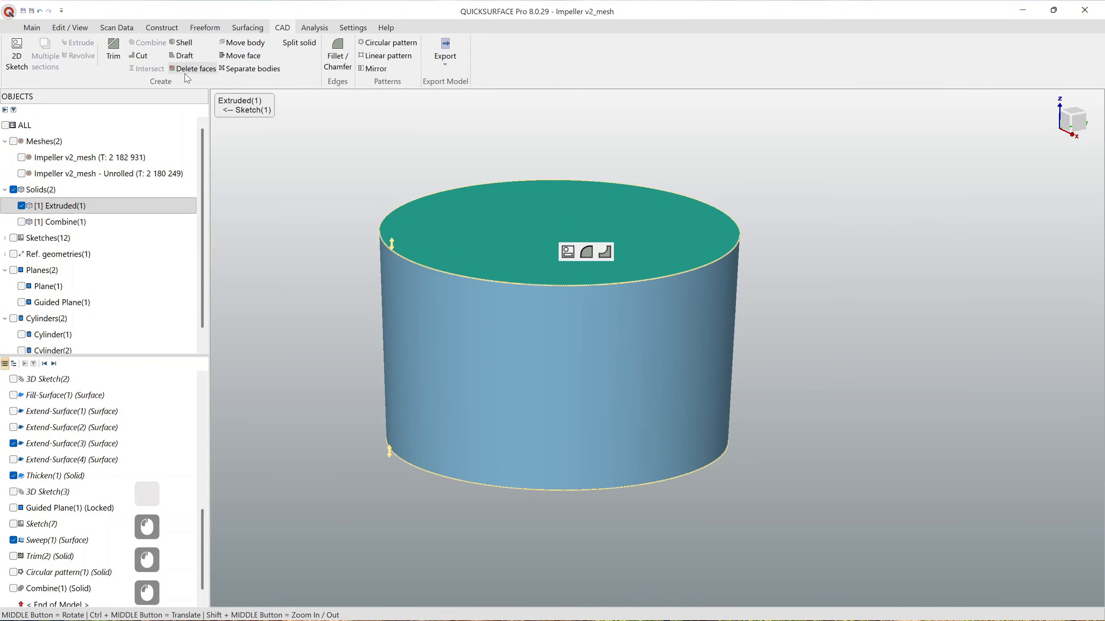
click(449, 339)
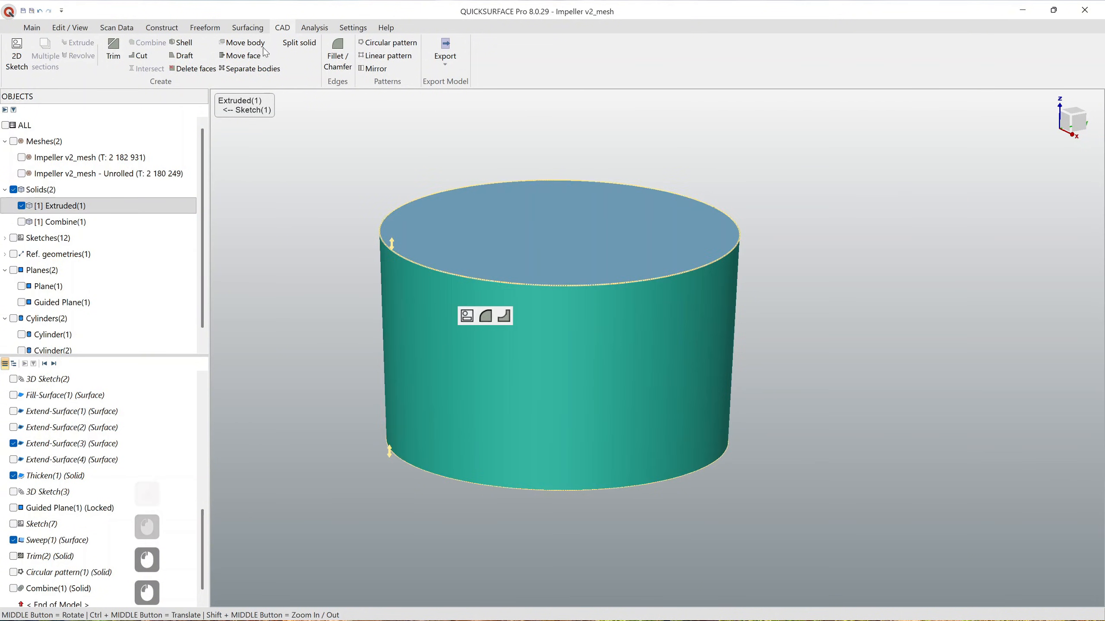
click(241, 32)
click(278, 42)
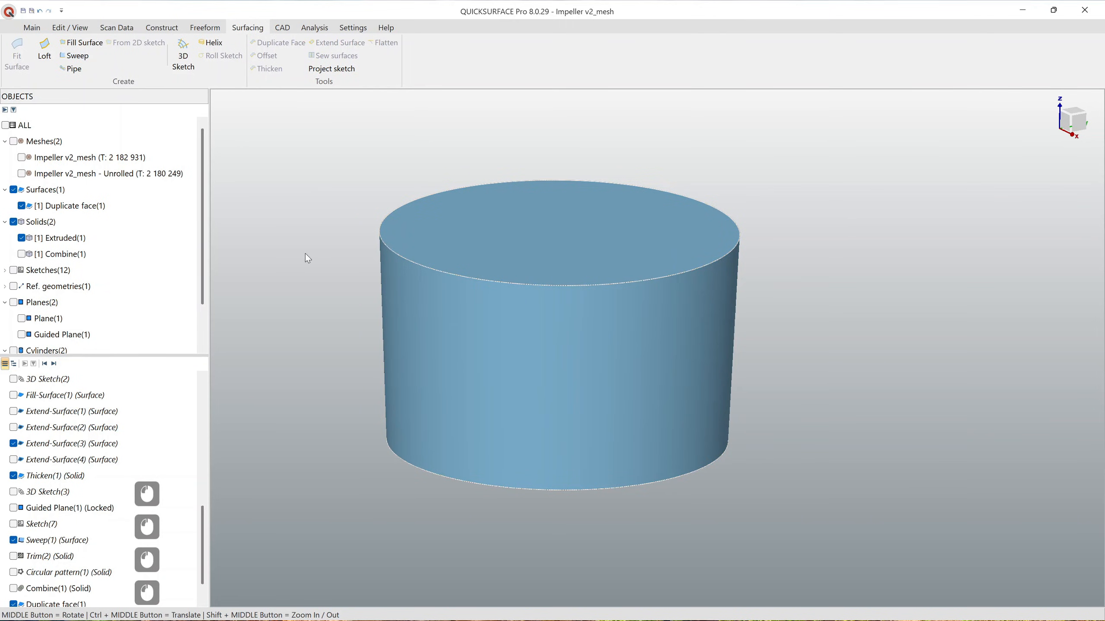
click(21, 238)
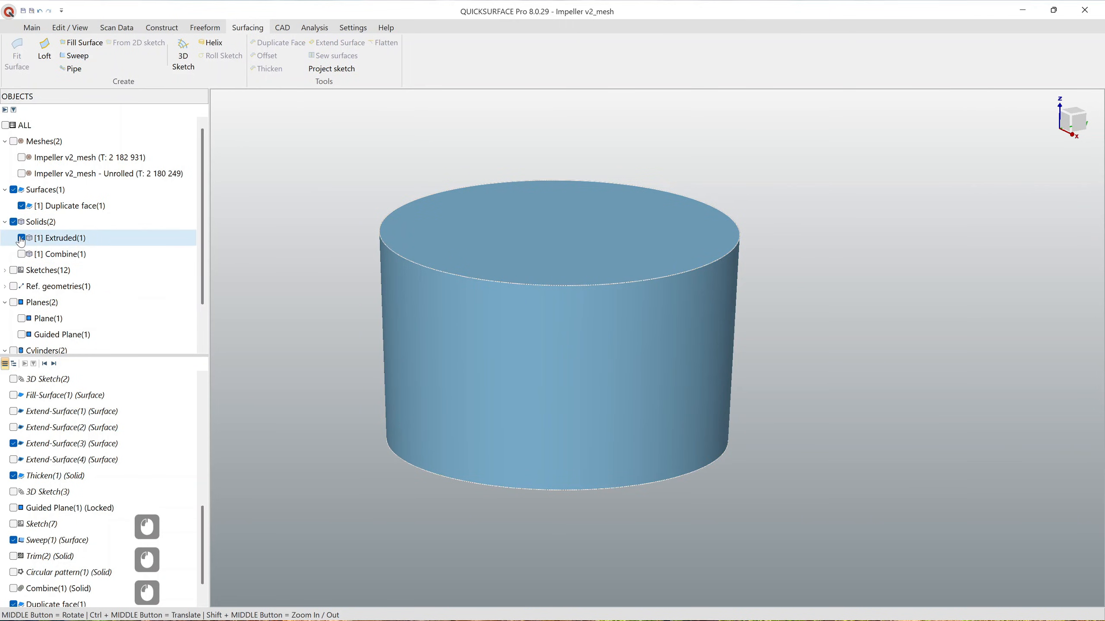
click(21, 254)
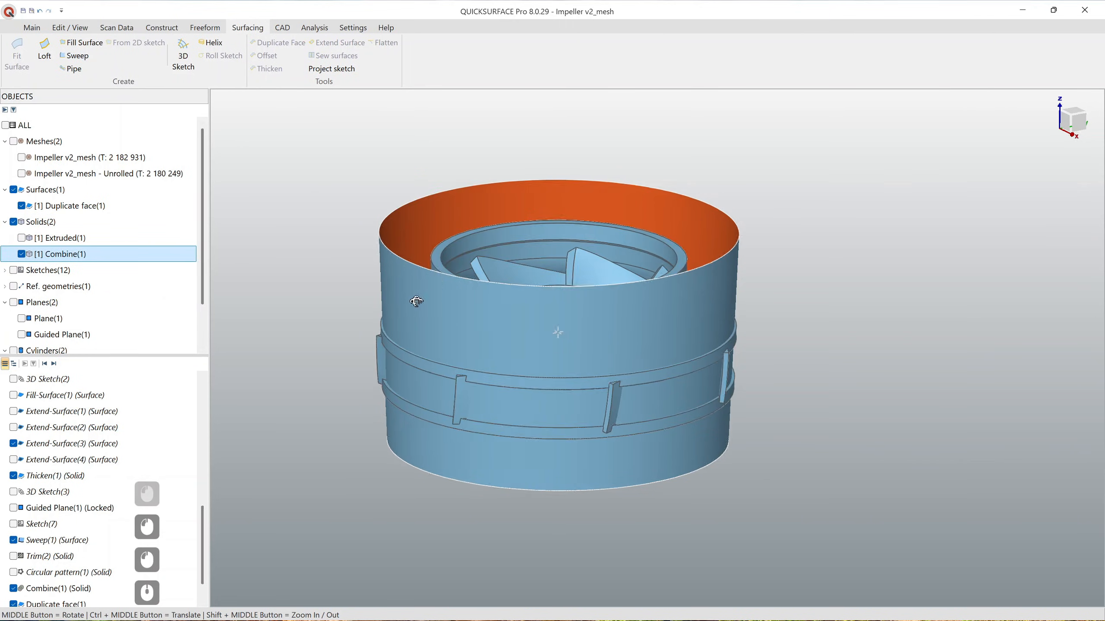
Step: Trim Combine(1) and Duplicate face(1) against each other, removing the protruding blade ends and excess cylinder regions to leave one solid body
middle_drag(213, 265, 495, 356)
scroll(495, 356, down, 3)
drag(820, 524, 396, 212)
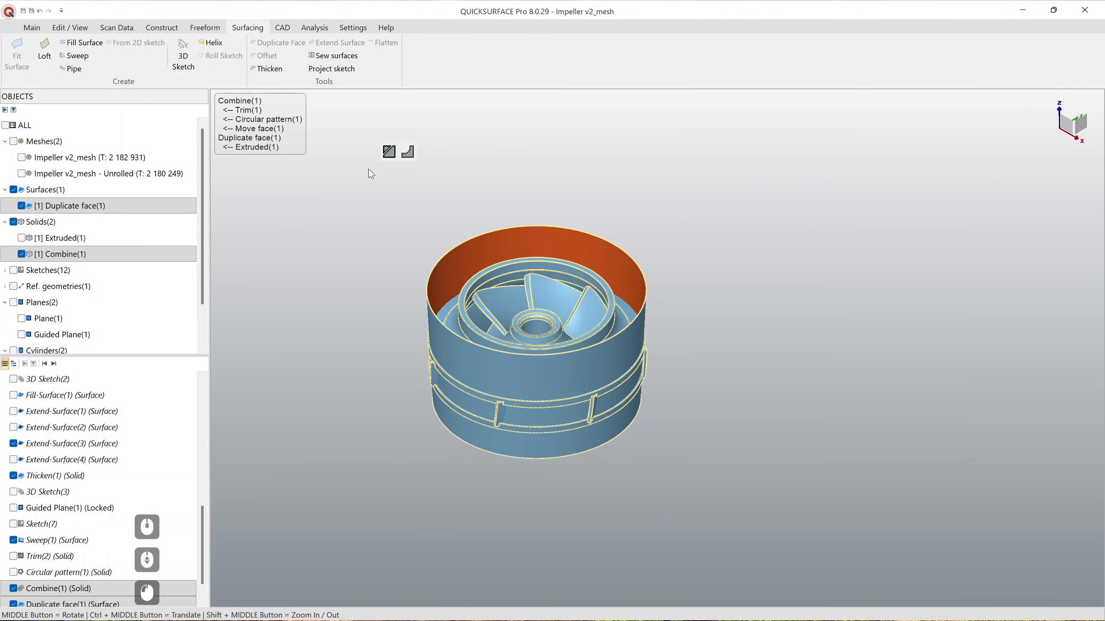
click(390, 155)
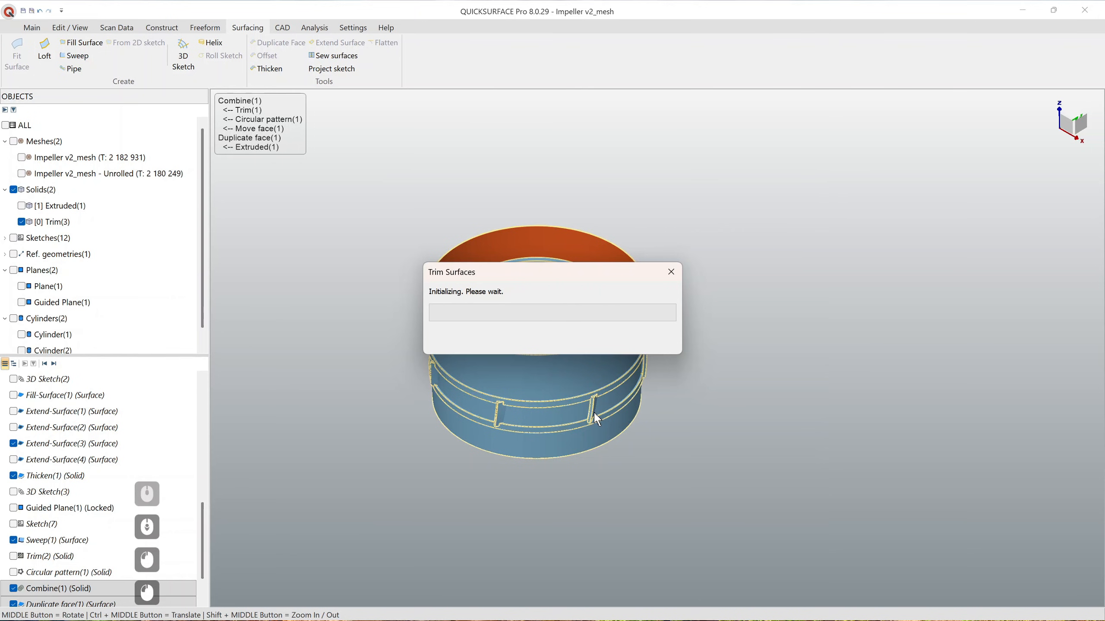
scroll(591, 406, up, 3)
click(597, 393)
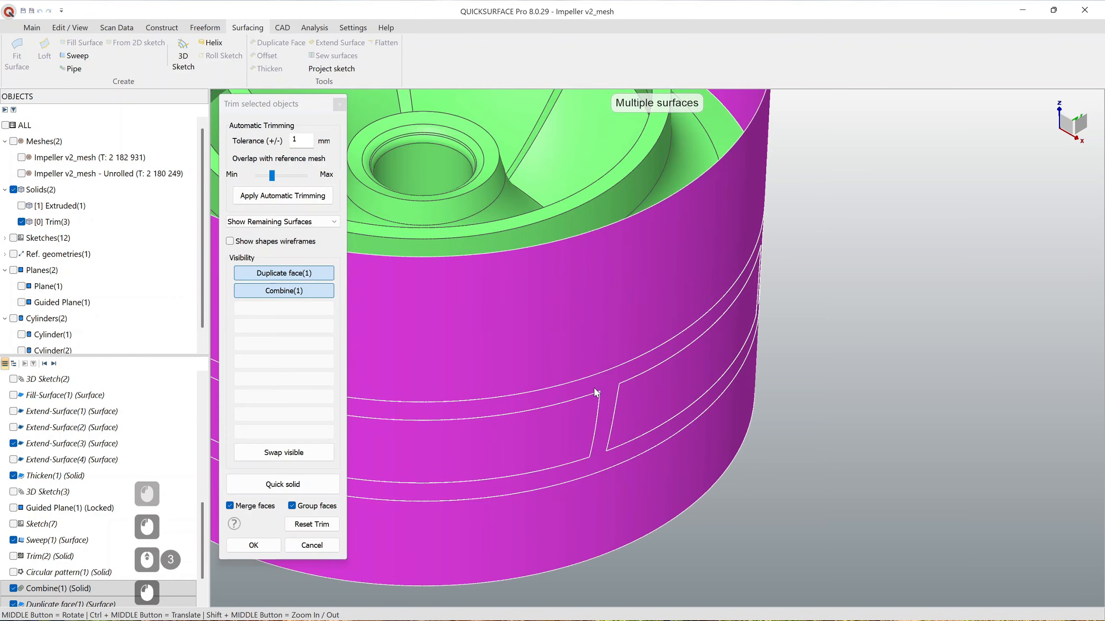
click(596, 323)
click(639, 442)
click(653, 444)
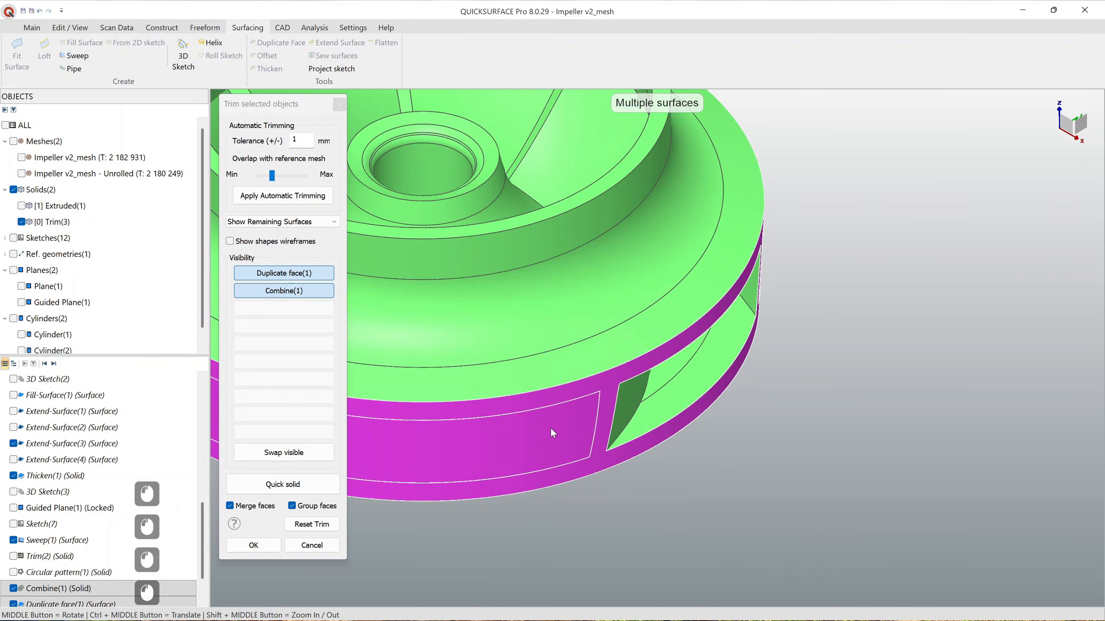
scroll(526, 448, down, 4)
middle_drag(526, 448, 577, 460)
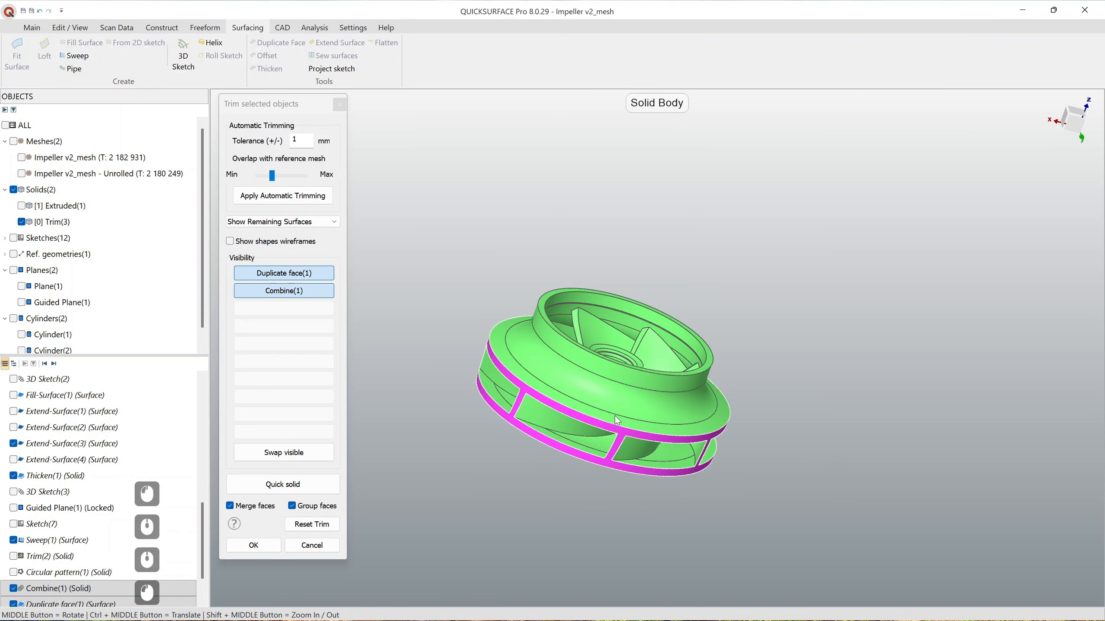
middle_drag(616, 421, 735, 478)
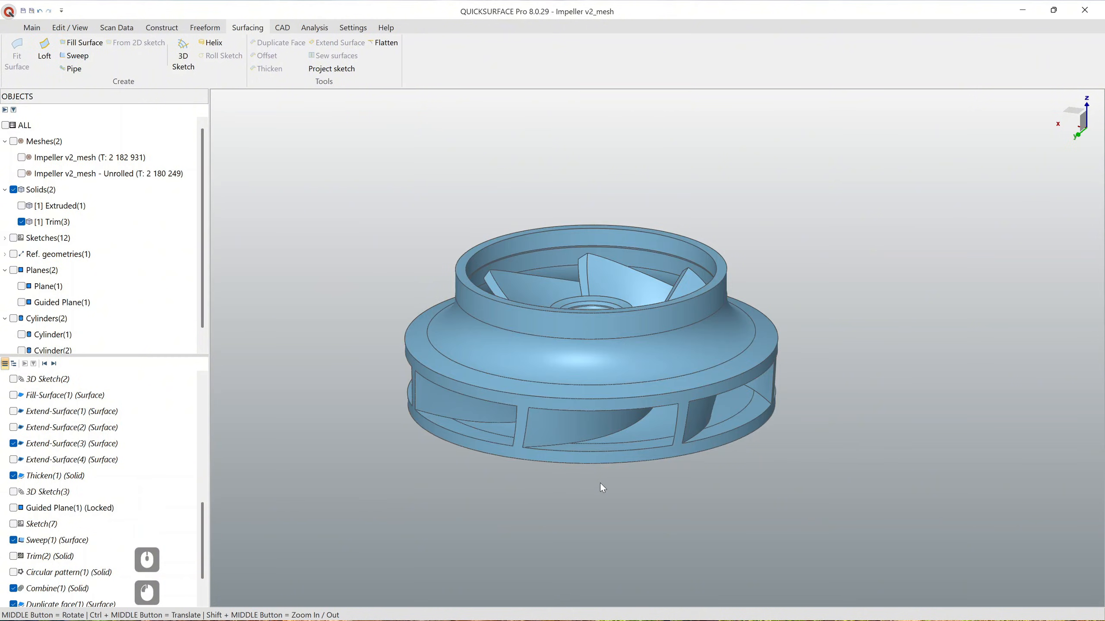
Step: Show the original Impeller v2_mesh scan over the trimmed solid and run a deviation comparison between them
middle_drag(599, 444, 700, 482)
click(20, 157)
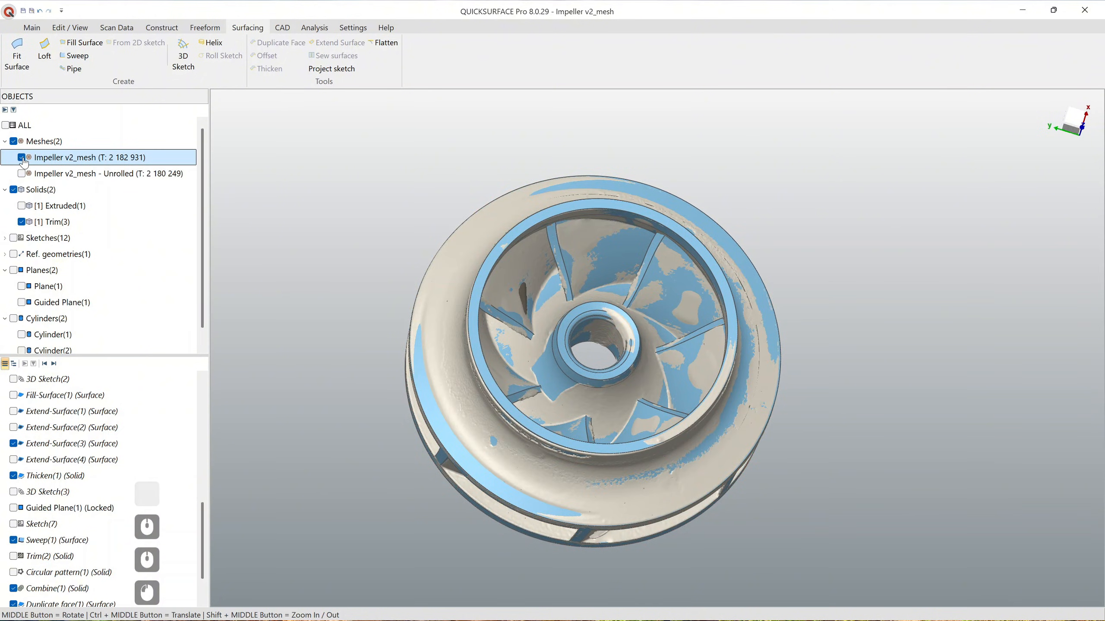
mouse_move(630, 461)
middle_down()
mouse_move(630, 430)
mouse_move(617, 459)
middle_up()
click(37, 28)
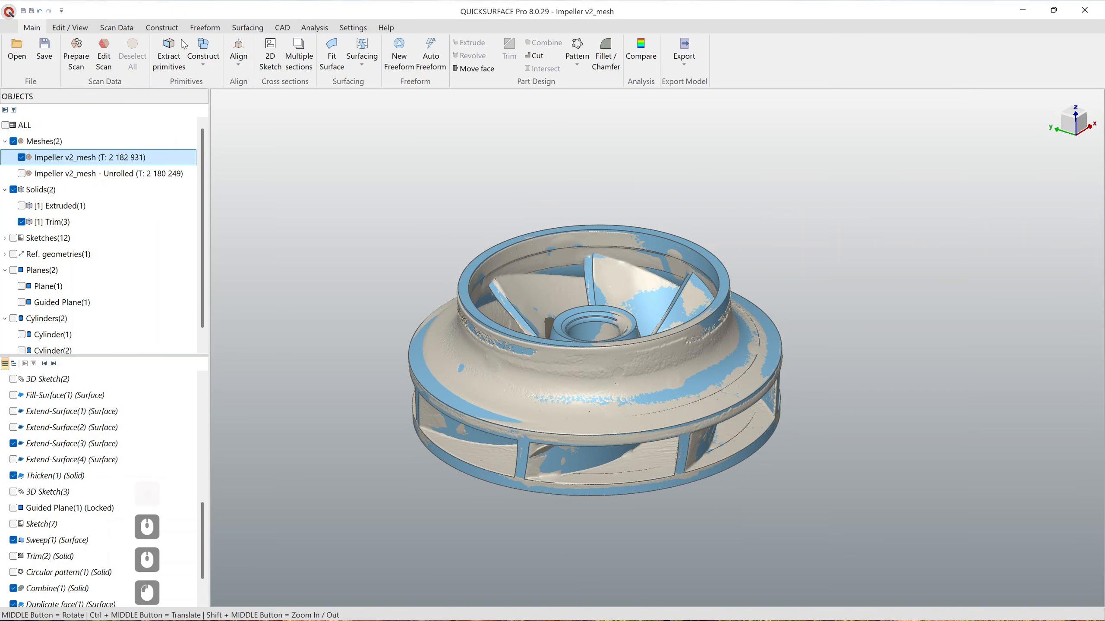
click(644, 48)
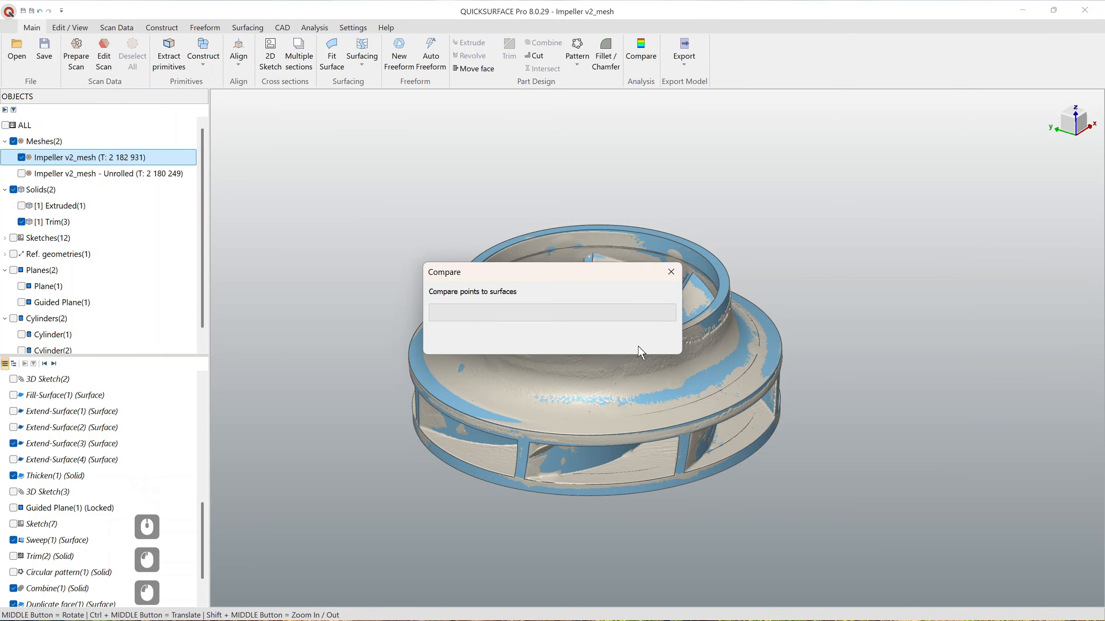
ctrl+middle_drag(702, 423, 845, 423)
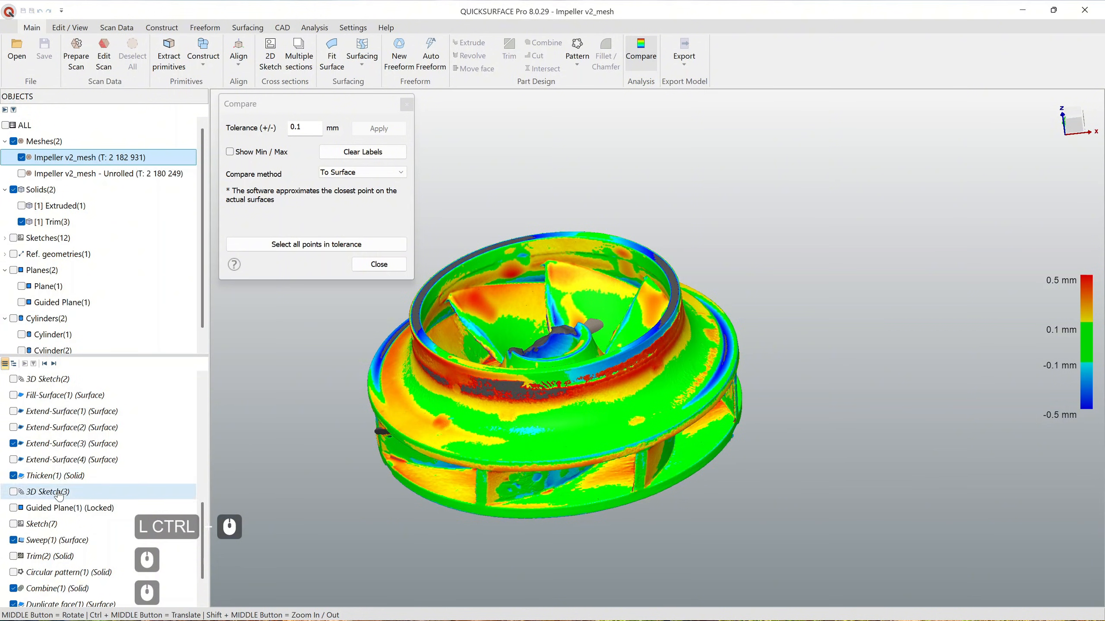
Step: Find the profile Sketch(4) in the model history and show it together with the deviation map
scroll(64, 503, down, 5)
scroll(17, 418, up, 3)
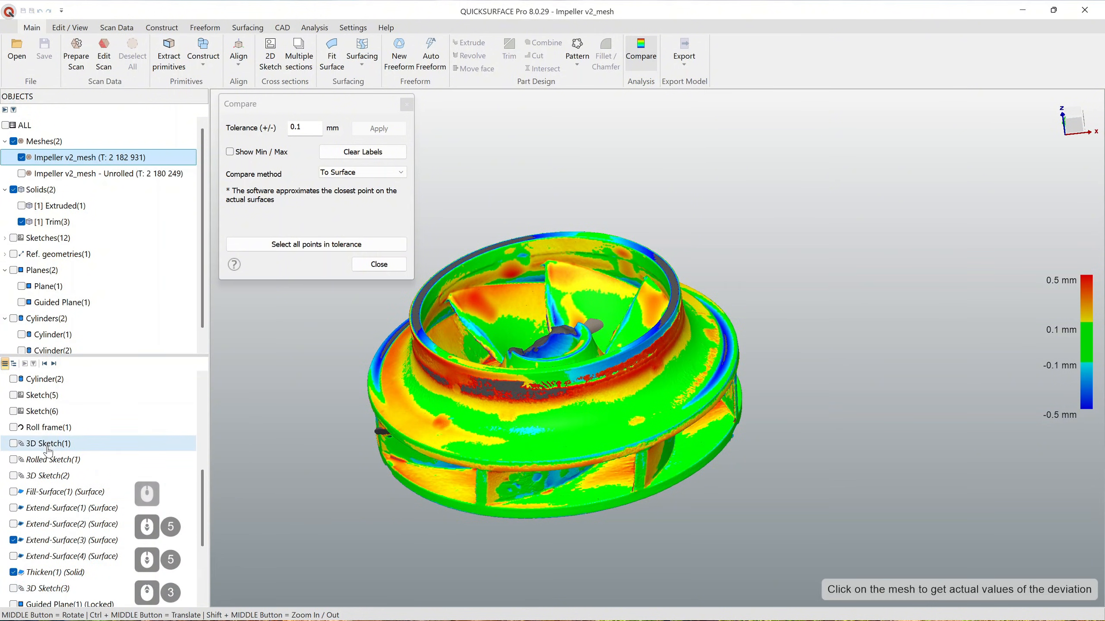
click(13, 395)
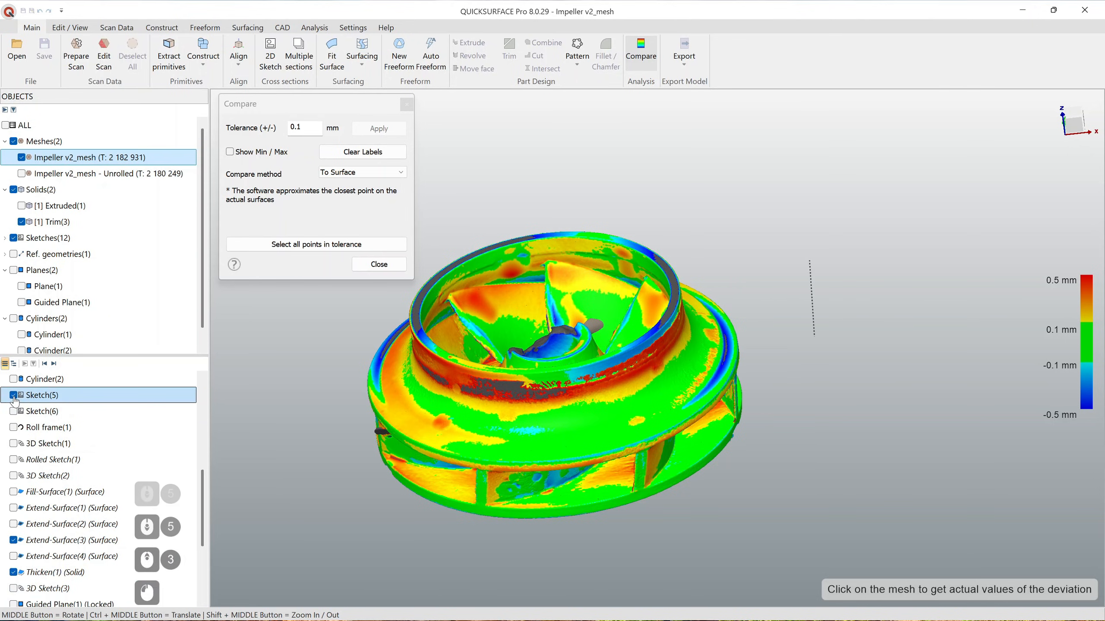
click(13, 395)
scroll(14, 413, up, 1)
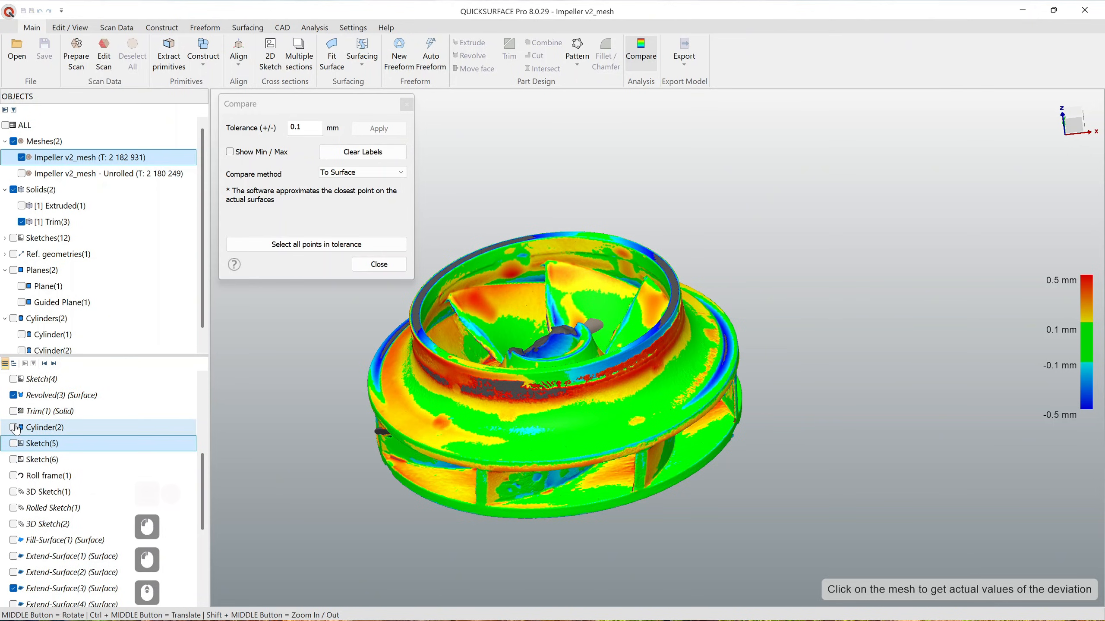
scroll(15, 428, up, 1)
click(13, 428)
Step: Examine the deviation colours on the shroud, blades and underside of the impeller relative to the Sketch(4) profile
middle_drag(552, 519, 678, 394)
scroll(563, 358, up, 3)
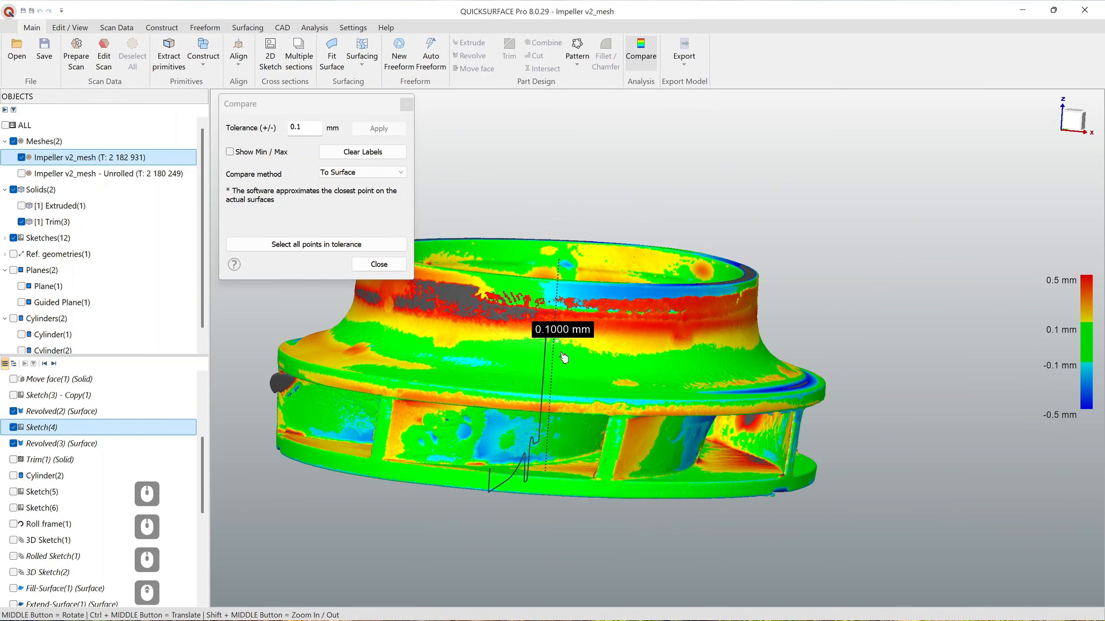
middle_drag(562, 359, 591, 246)
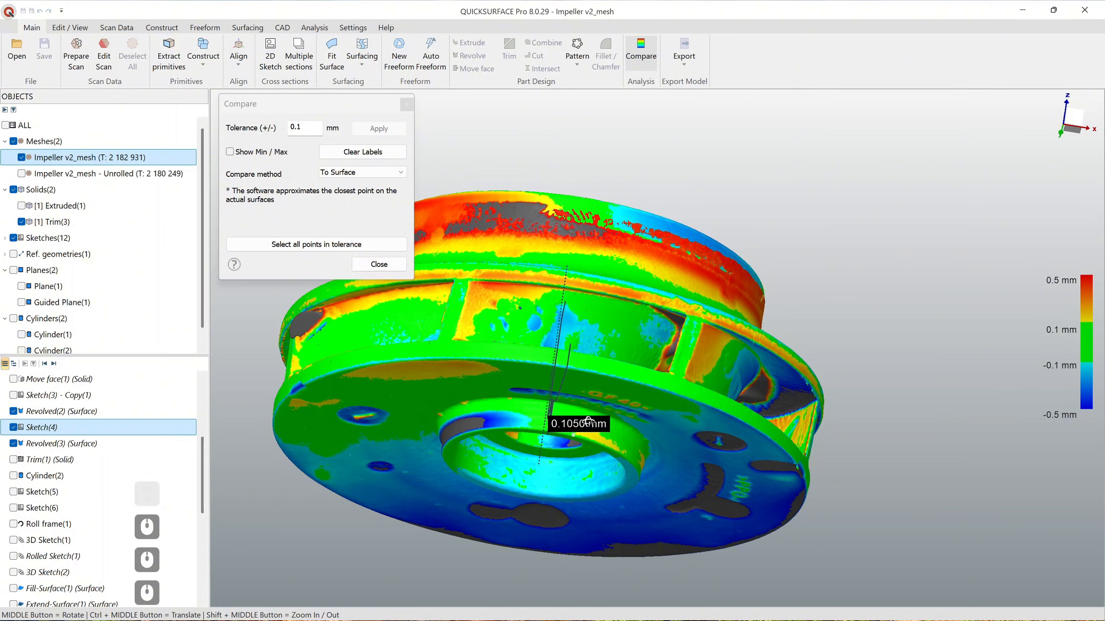
middle_drag(588, 421, 544, 515)
middle_drag(486, 572, 484, 439)
mouse_move(692, 389)
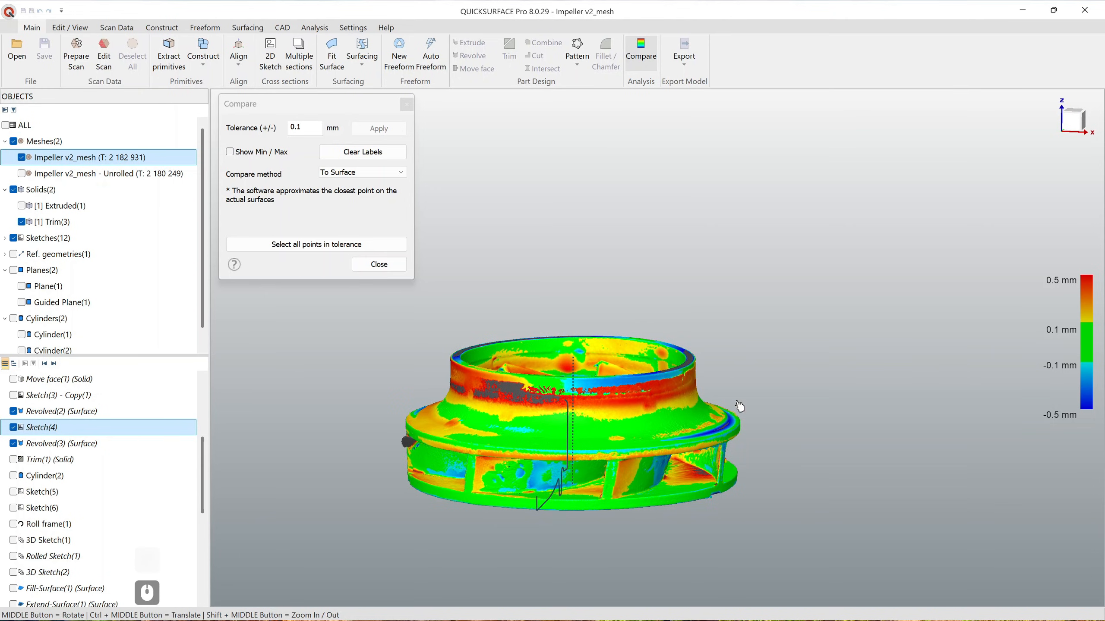
middle_drag(692, 390, 622, 413)
mouse_move(621, 412)
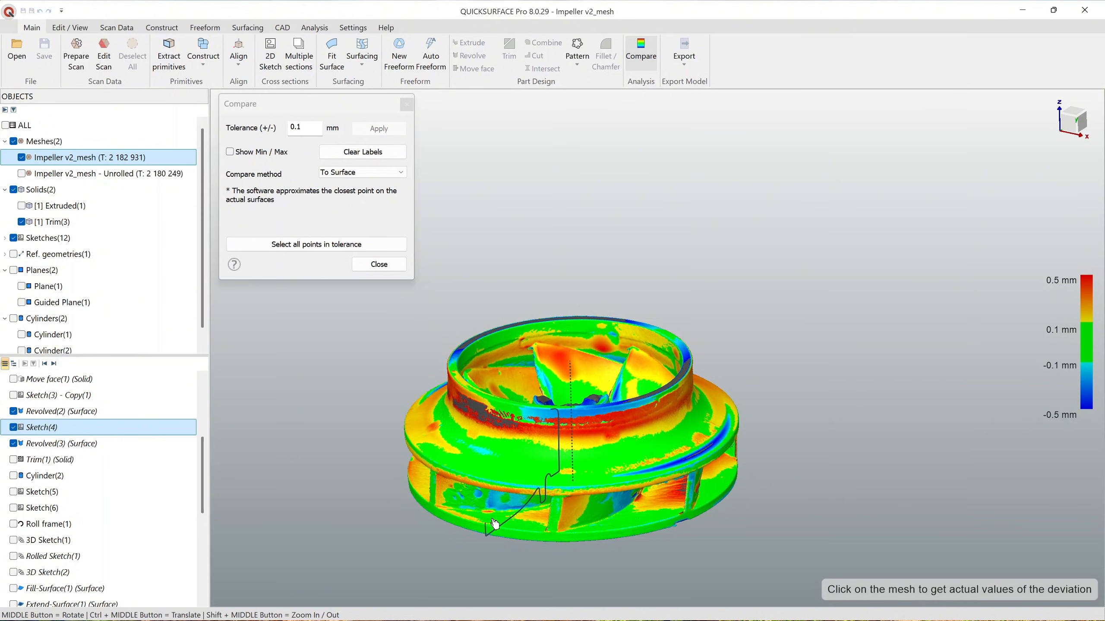
scroll(495, 528, up, 2)
ctrl+middle_drag(585, 513, 675, 384)
scroll(717, 365, down, 3)
Step: Close the deviation comparison and hide Sketch(4), leaving the scan mesh and the trimmed solid for a final inspection
click(379, 264)
middle_drag(735, 366, 641, 421)
click(14, 427)
scroll(624, 432, down, 3)
middle_drag(635, 428, 608, 439)
scroll(588, 447, up, 3)
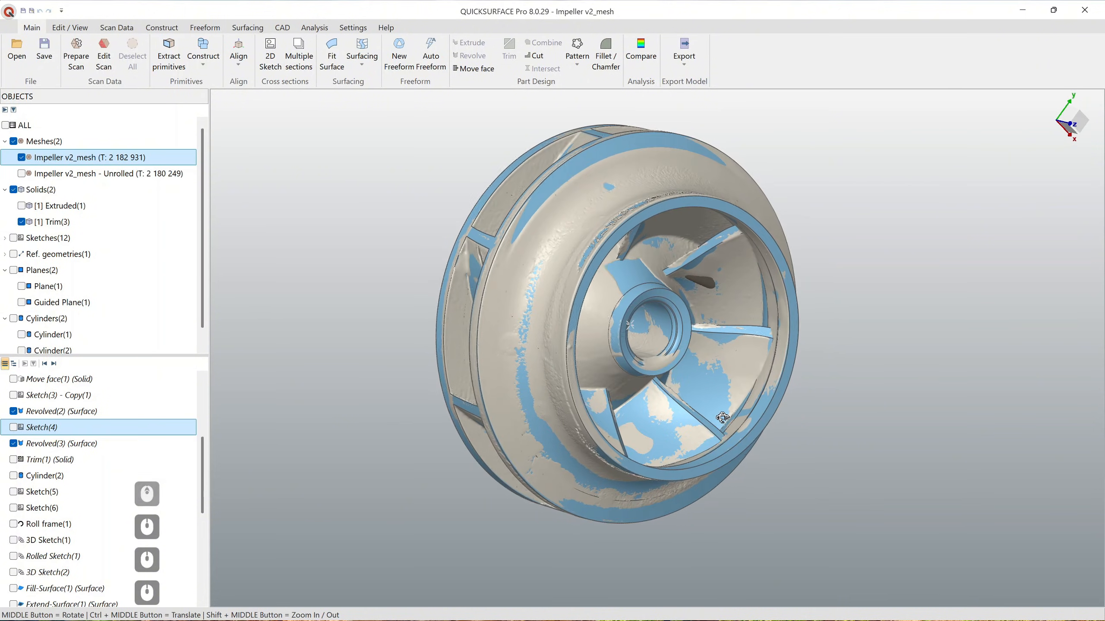
ctrl+middle_drag(702, 412, 662, 420)
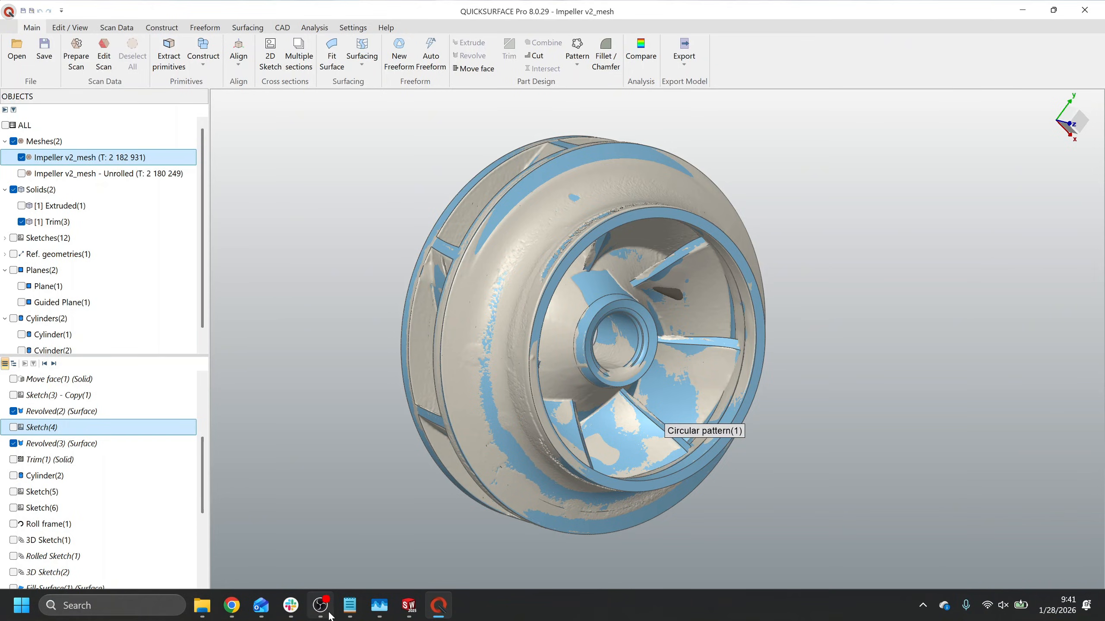
click(322, 606)
click(813, 458)
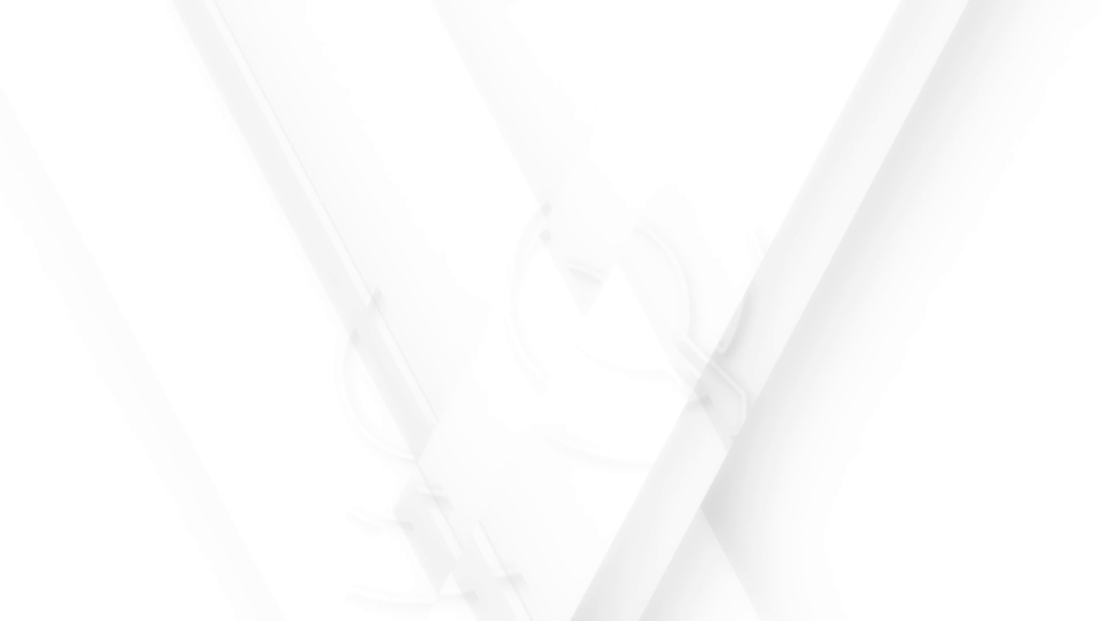